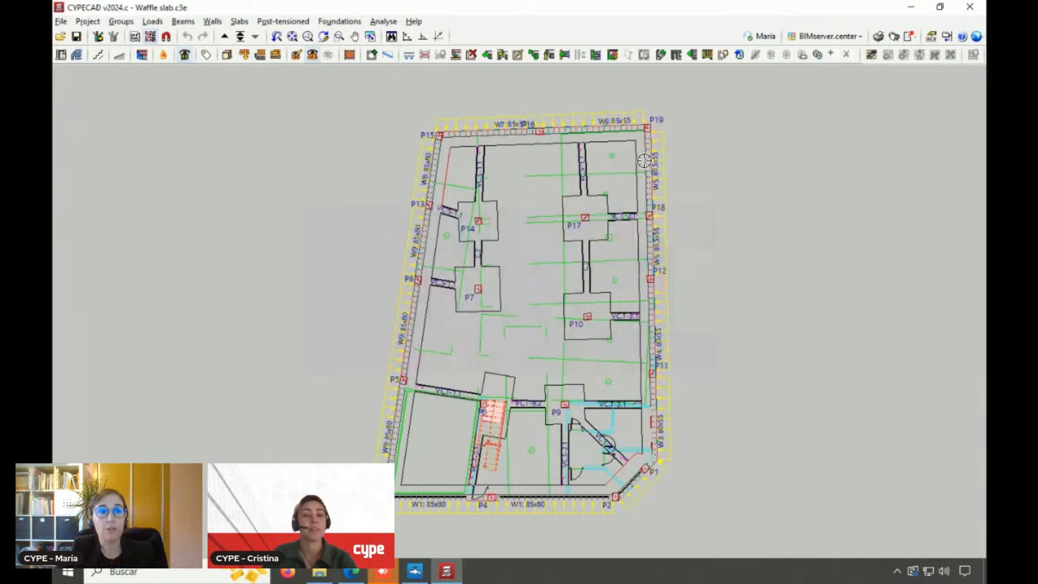
# Start linking the job to a new BIMserver.center project and name the project "261023_FROM CYPECAD"
pyautogui.click(822, 38)
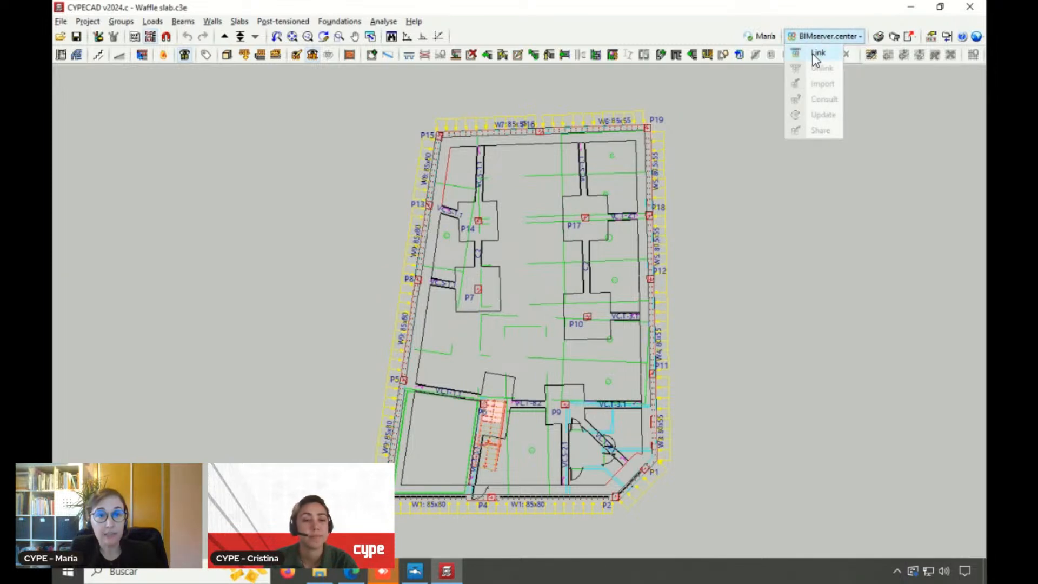
pyautogui.click(818, 53)
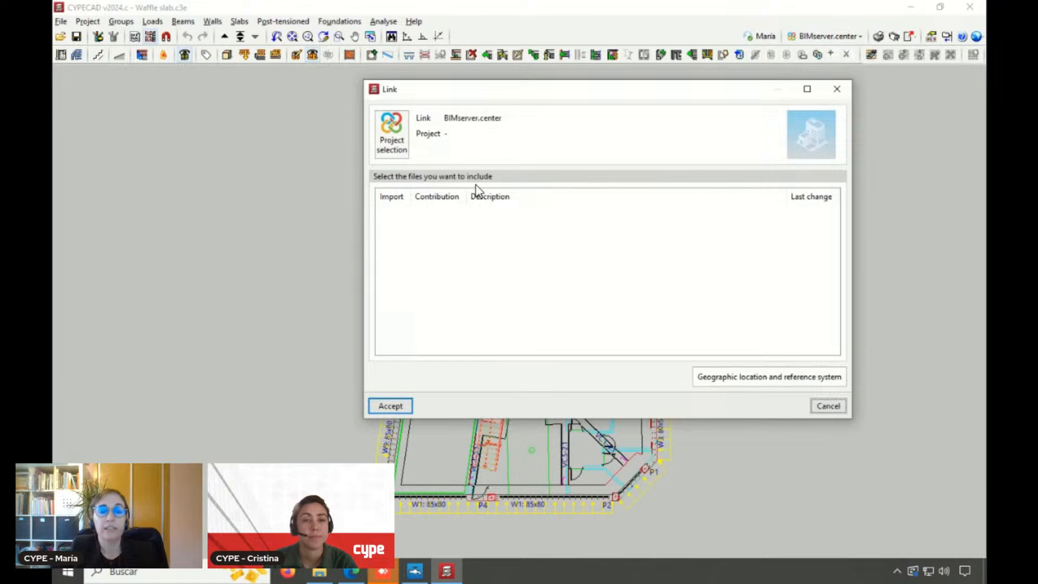
pyautogui.click(392, 146)
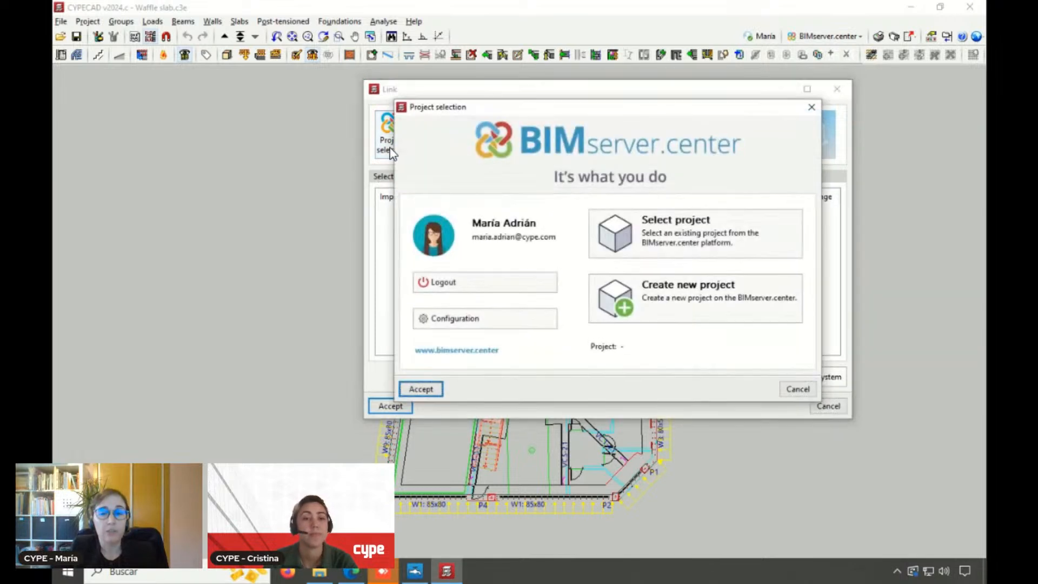
pyautogui.click(679, 298)
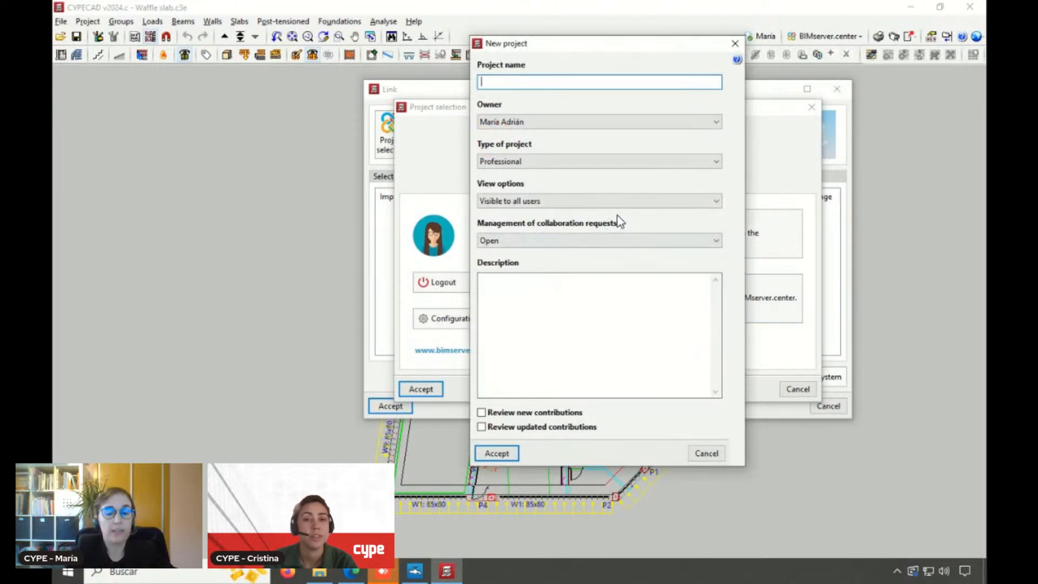
pyautogui.write('2610')
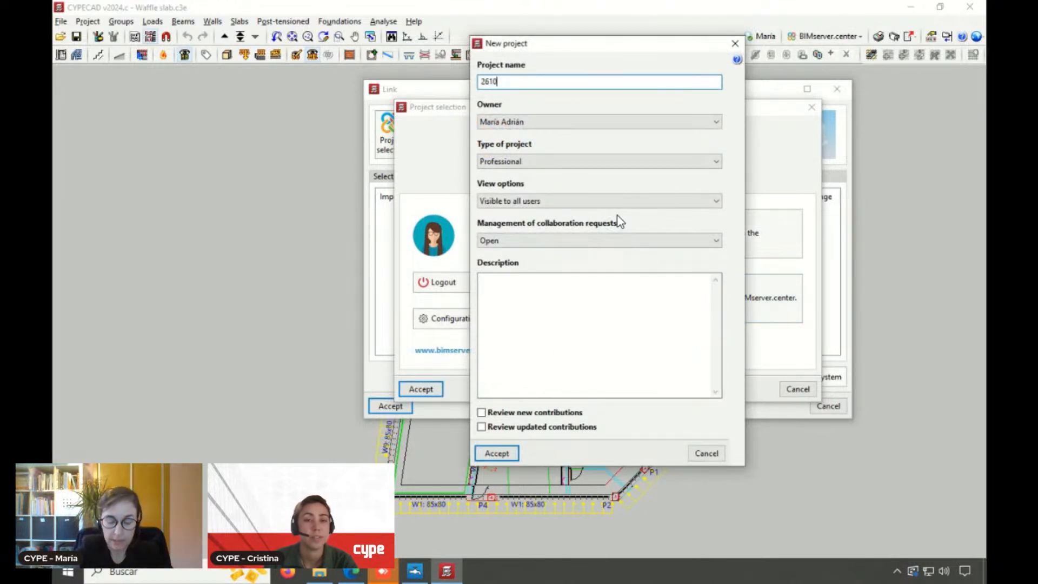
pyautogui.write('23')
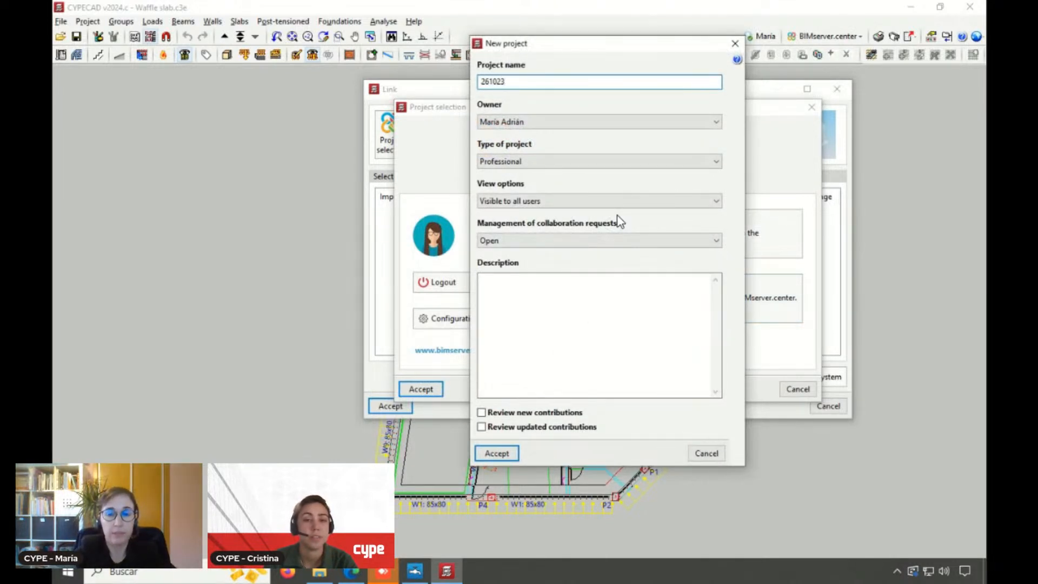
pyautogui.write('_FROM')
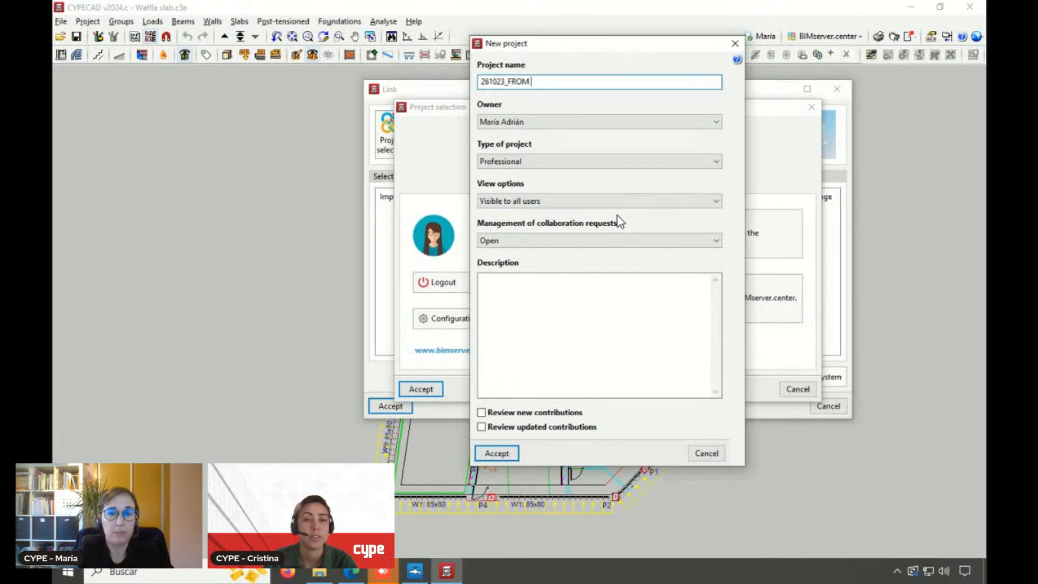
pyautogui.write(' CYPECAD')
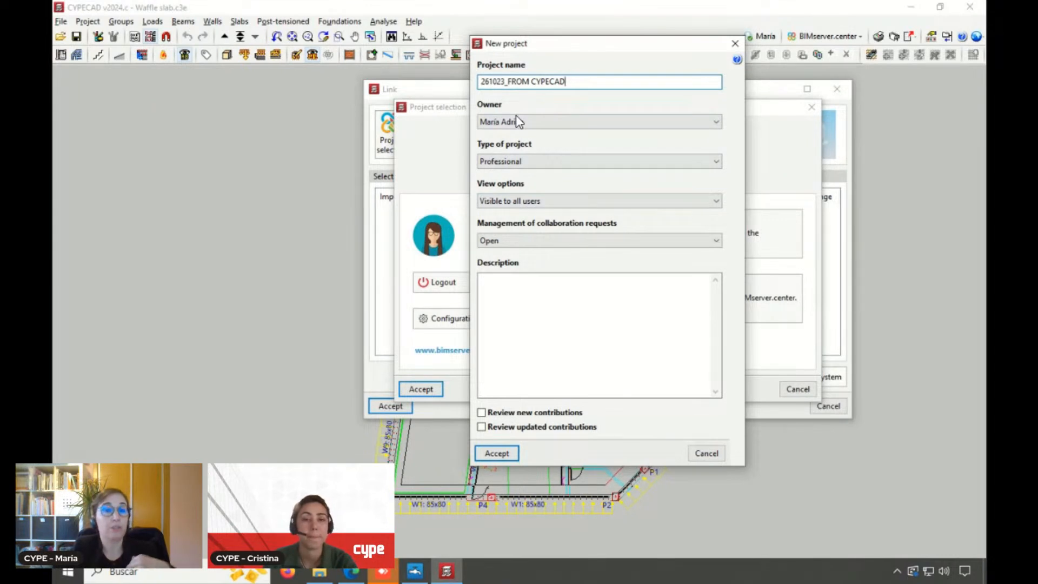
# Set the project type to Educational, keep it visible to all users, set collaboration requests to Closed, and confirm the project and link
pyautogui.click(512, 162)
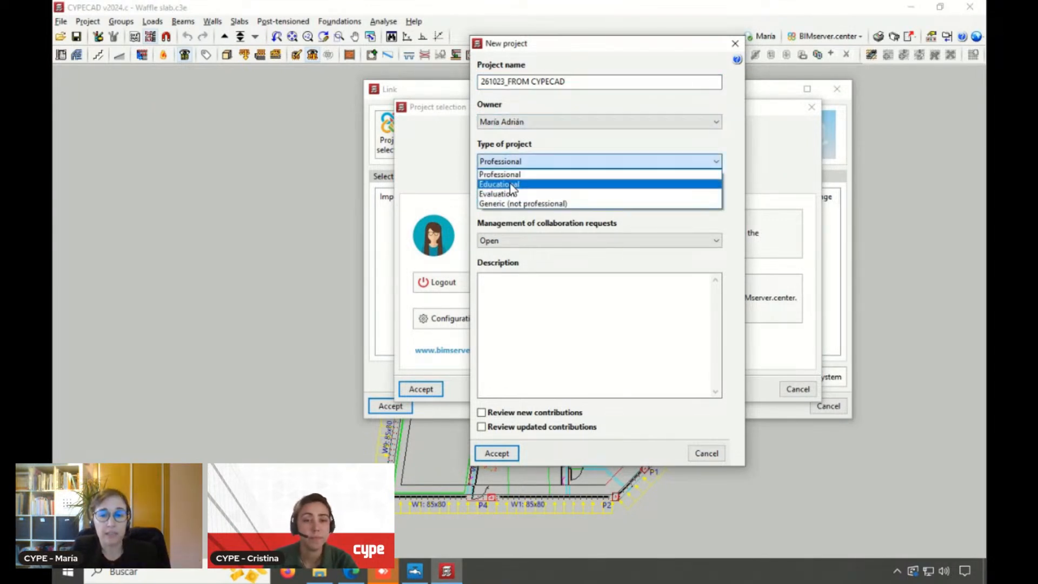
pyautogui.click(513, 184)
pyautogui.click(511, 201)
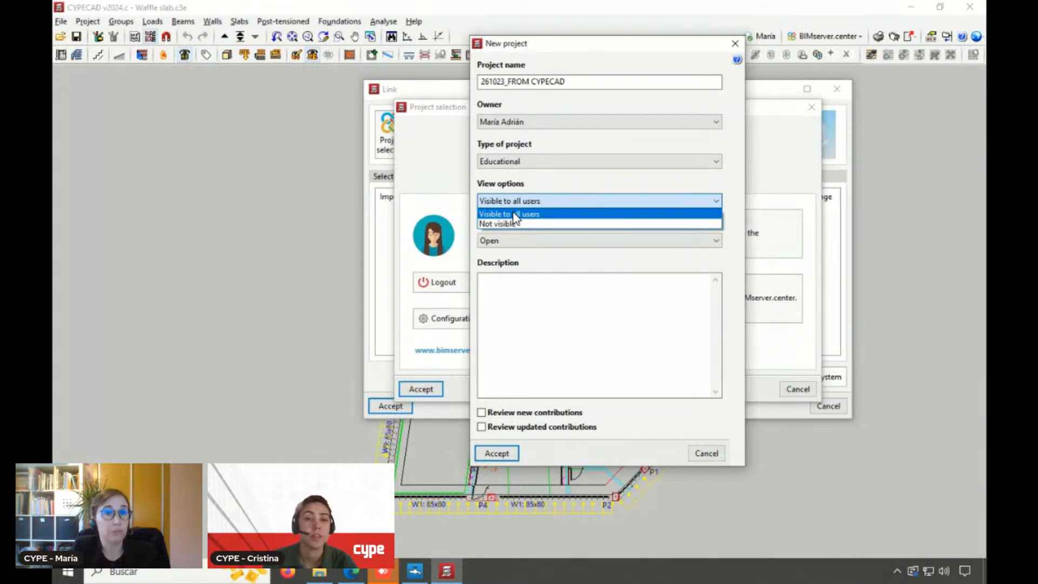
pyautogui.click(513, 187)
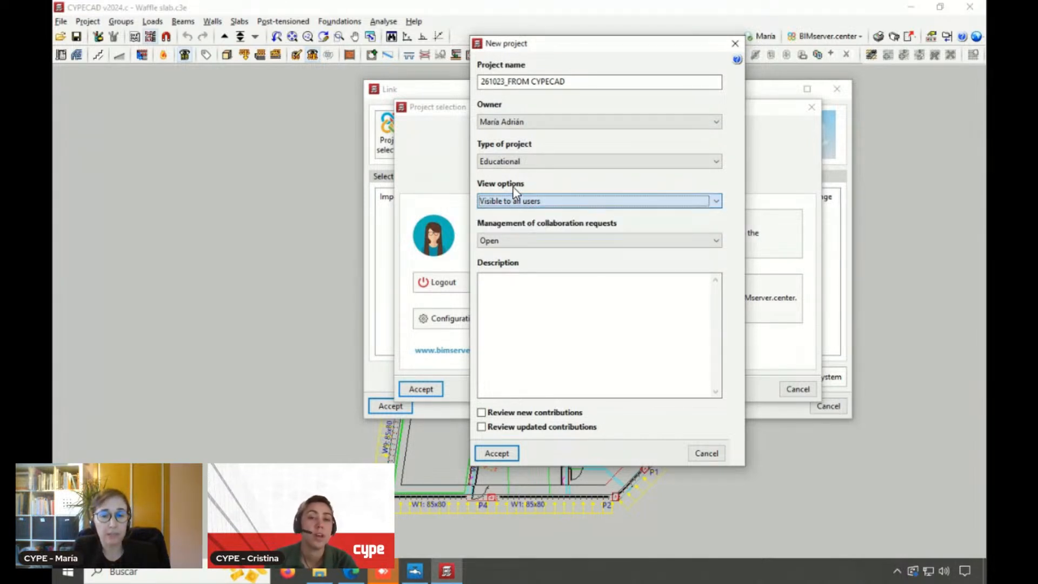
pyautogui.moveTo(512, 204)
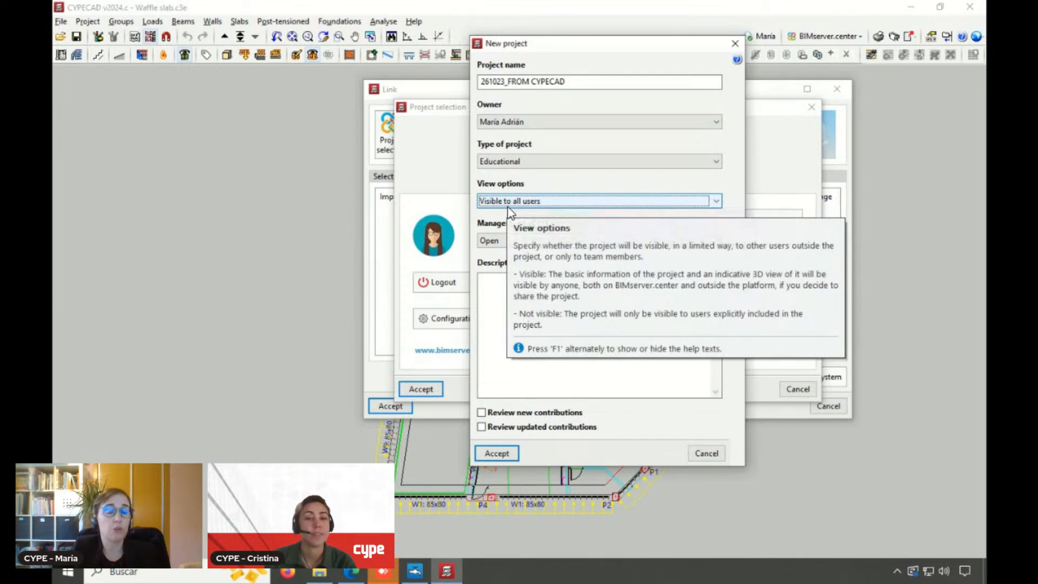
pyautogui.click(507, 245)
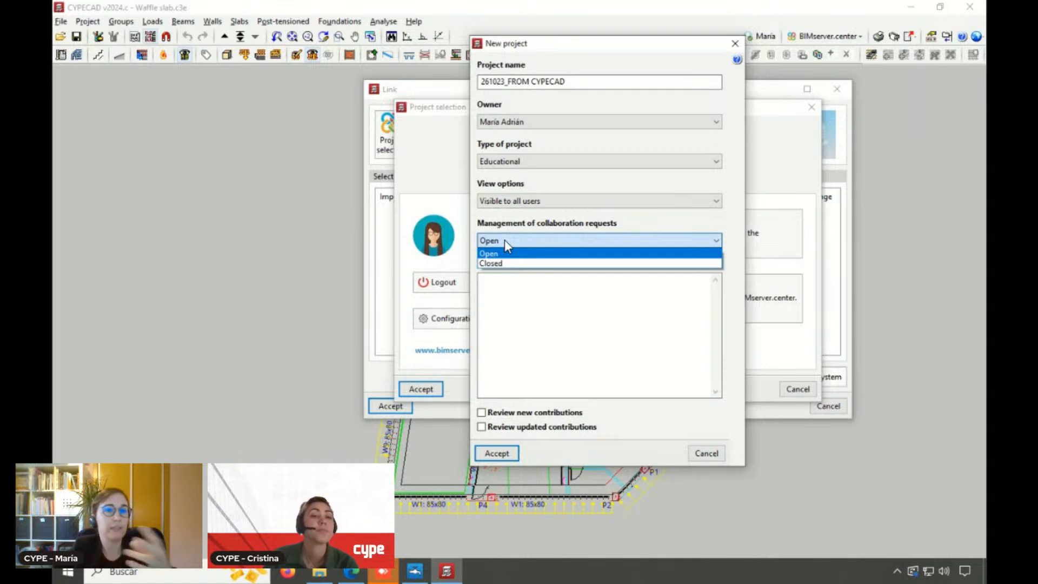
pyautogui.click(502, 263)
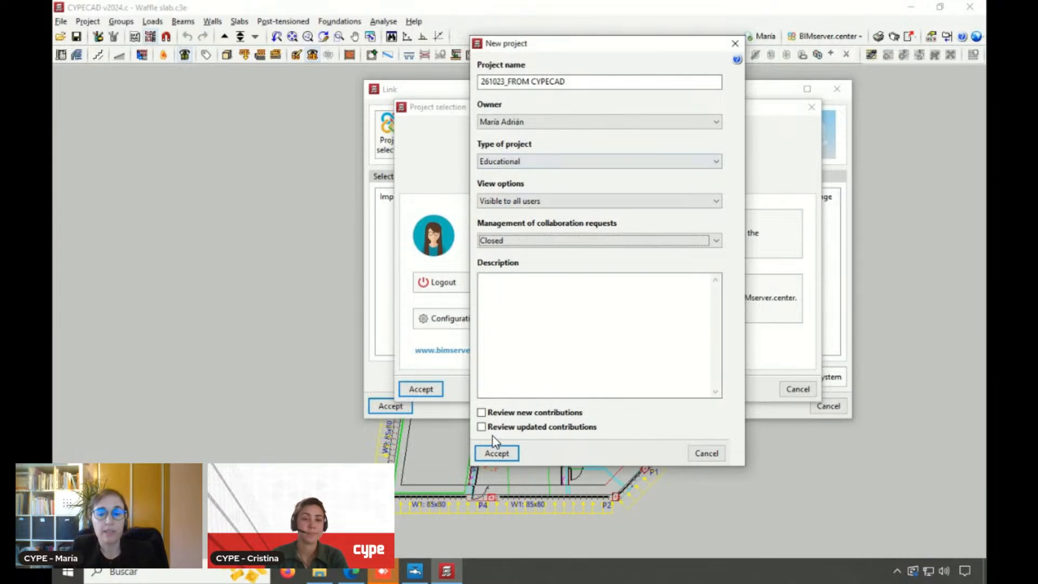
pyautogui.click(497, 453)
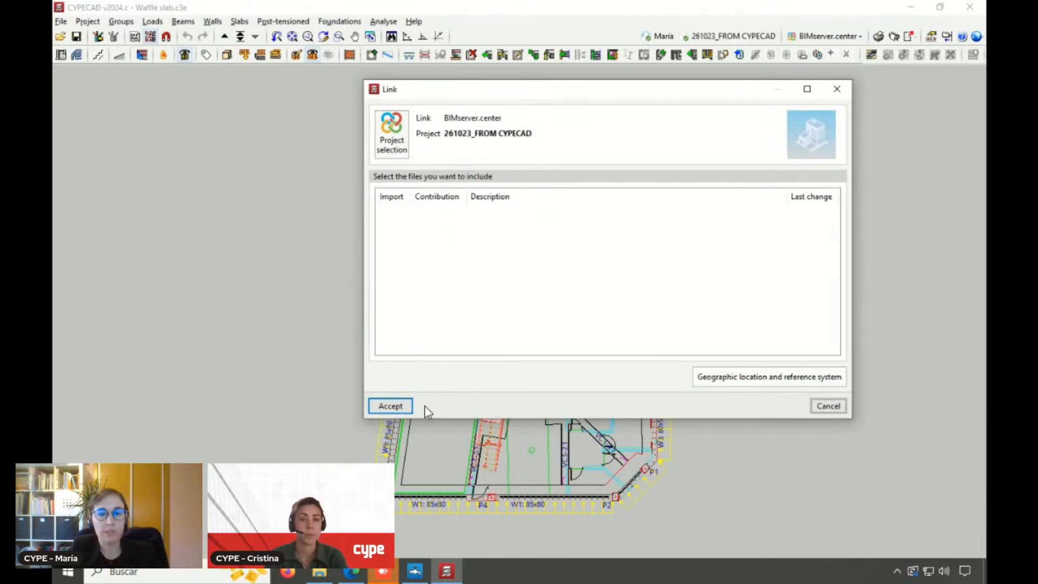
pyautogui.click(400, 405)
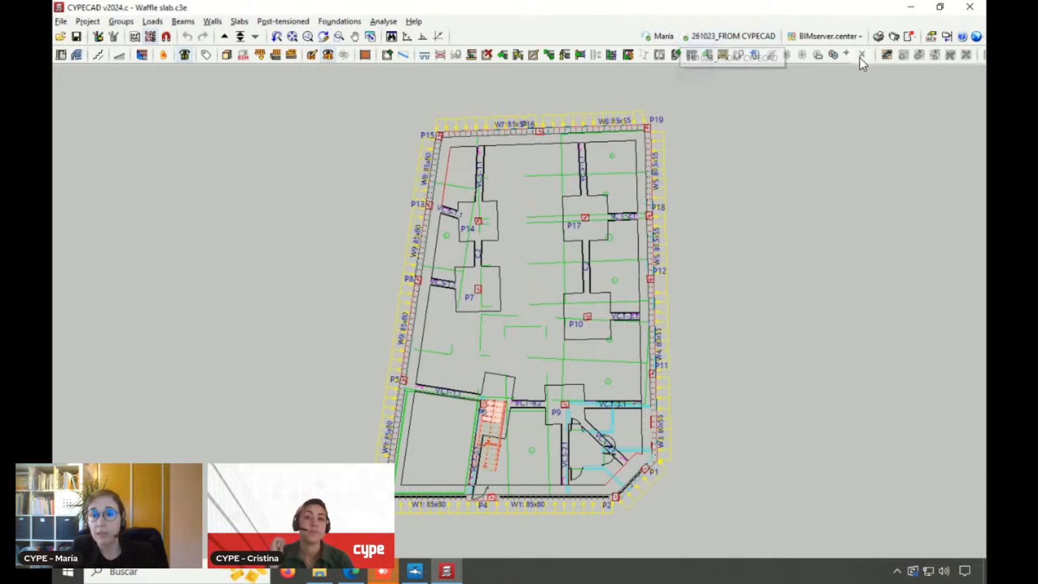
# Share the model to the linked project as the contribution "Structure", keeping the default export options
pyautogui.click(857, 37)
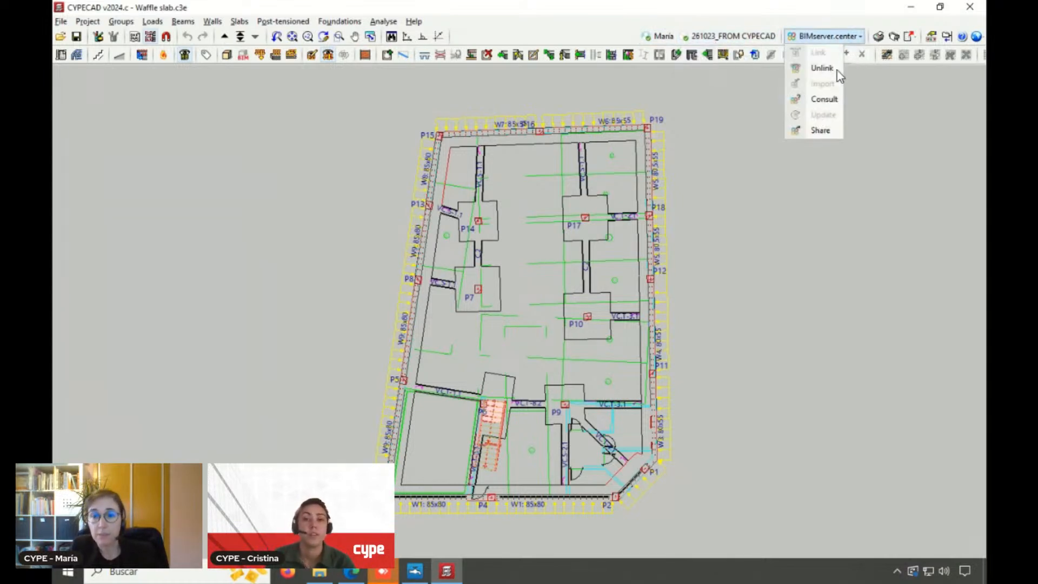
pyautogui.click(819, 131)
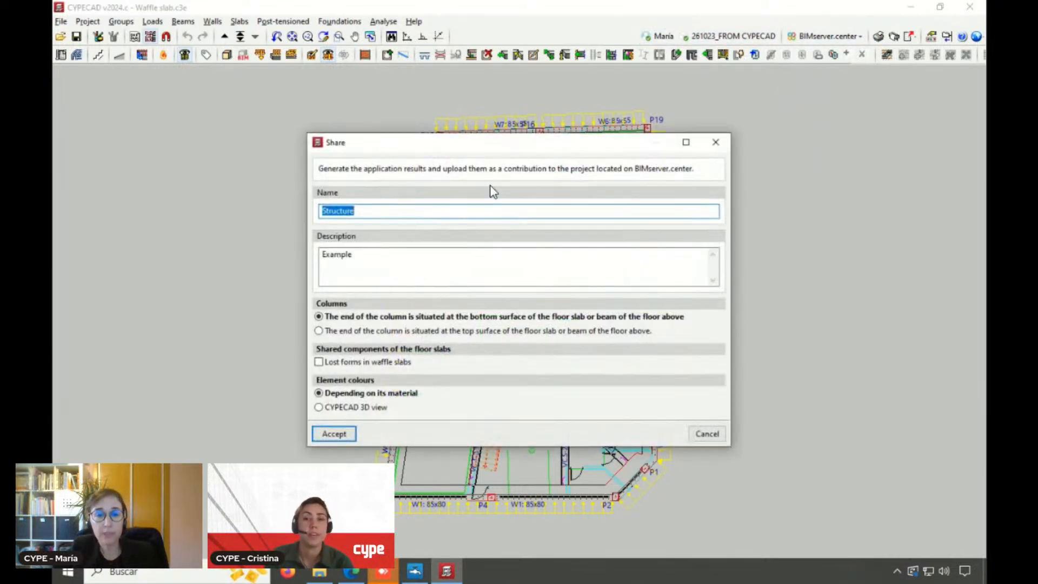
pyautogui.click(334, 435)
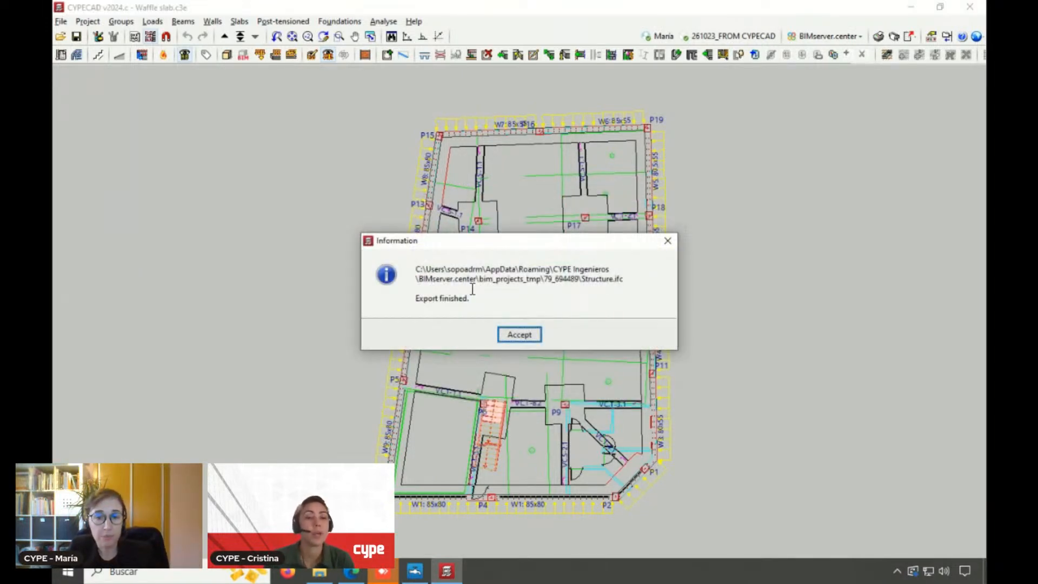
pyautogui.click(516, 333)
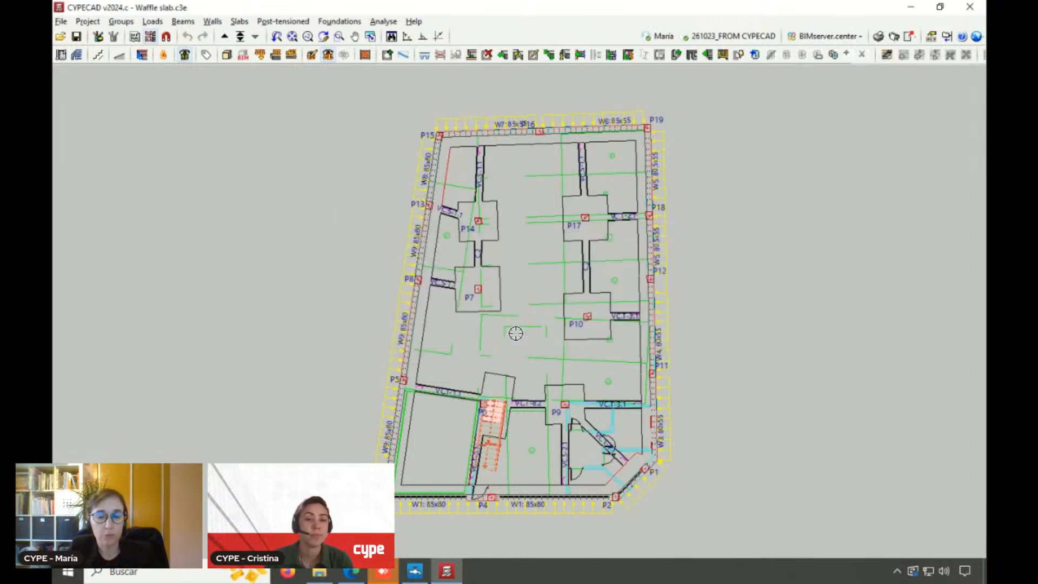
# Switch to the browser and examine the 261023_FROM CYPECAD project's dashboard and contributions on BIMserver.center
pyautogui.click(353, 577)
pyautogui.click(124, 10)
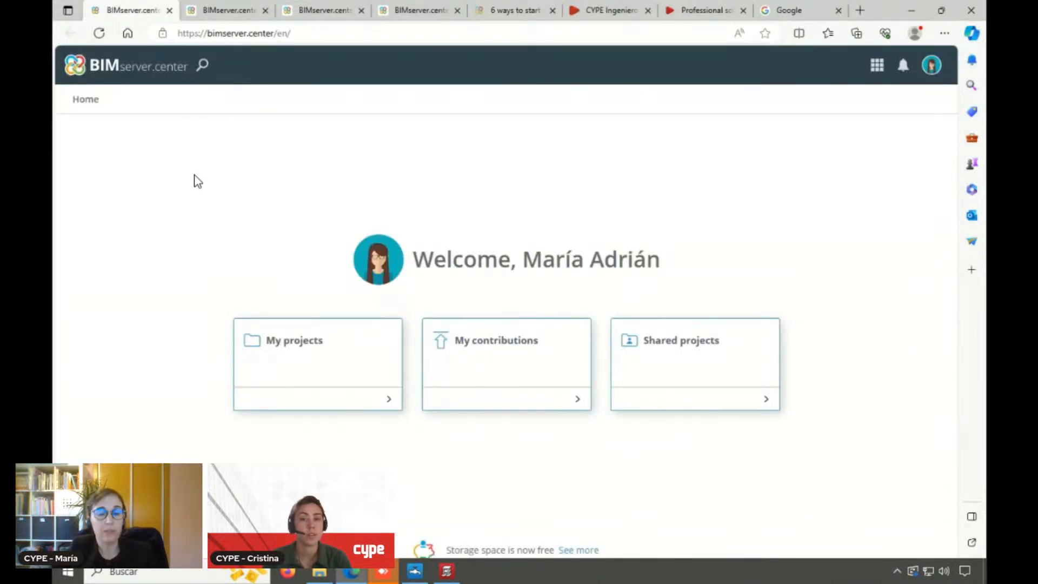
pyautogui.click(278, 348)
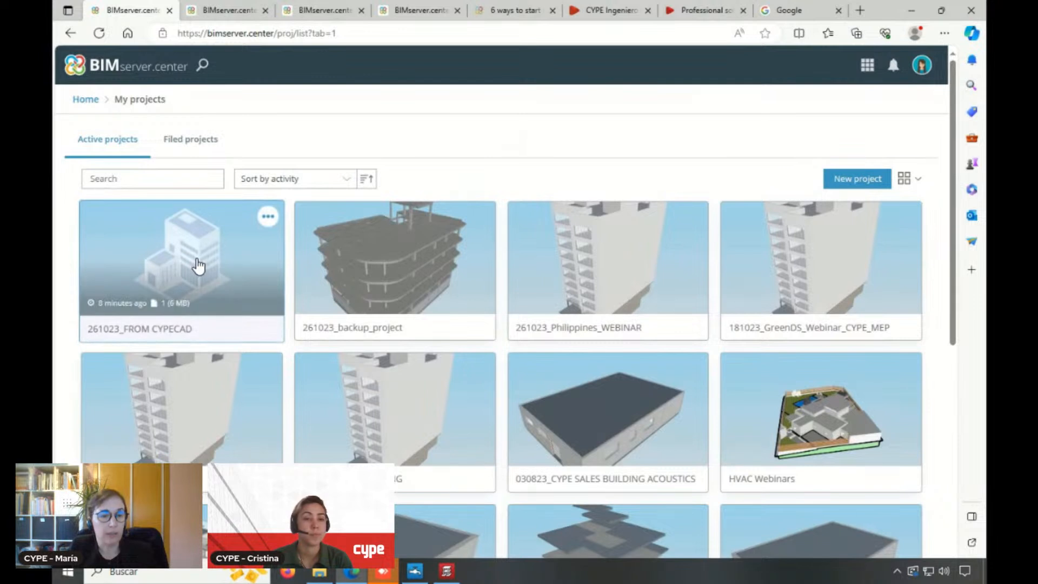
pyautogui.click(199, 266)
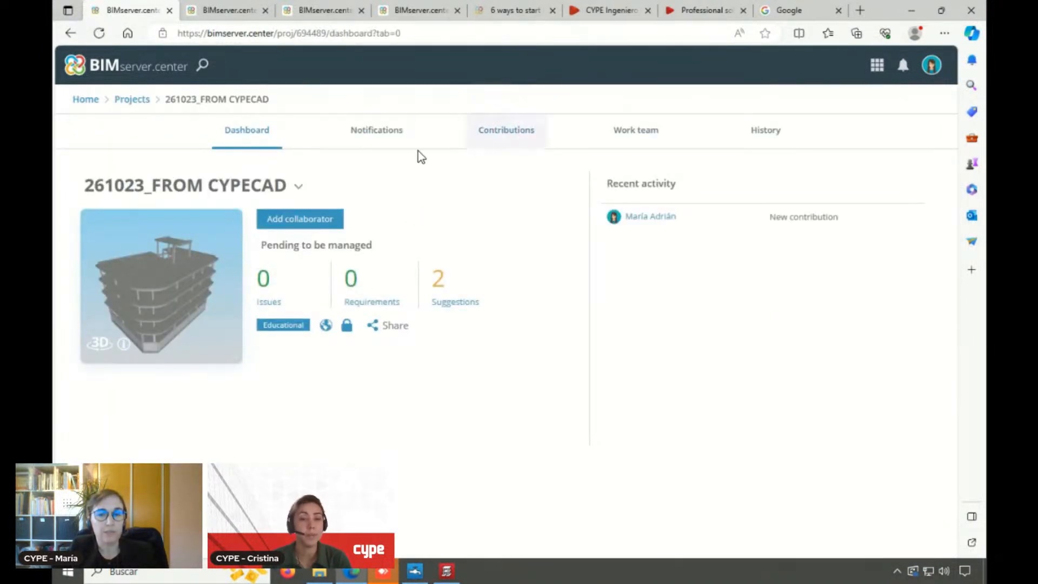
pyautogui.click(489, 140)
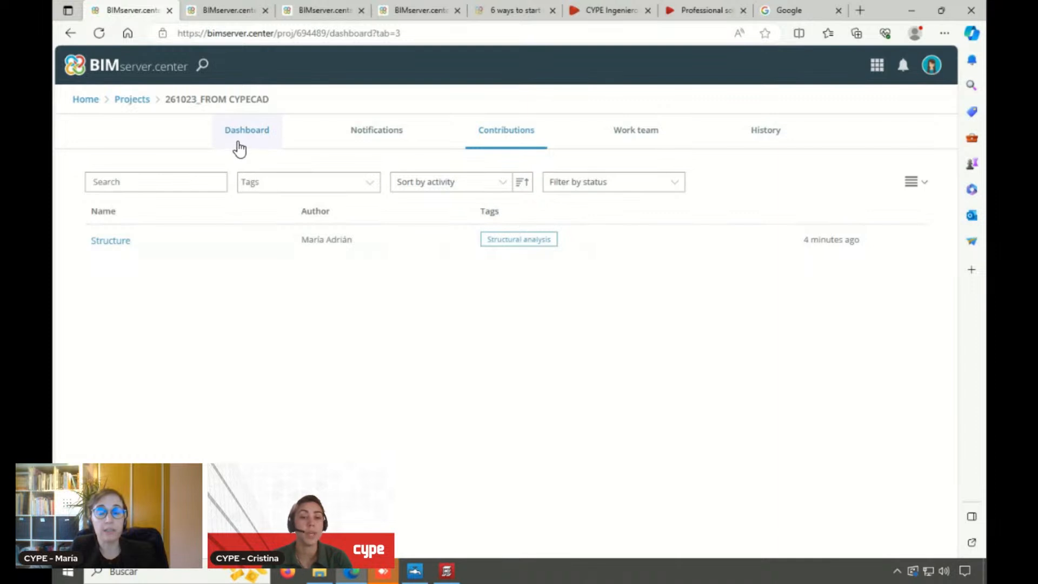
pyautogui.click(241, 142)
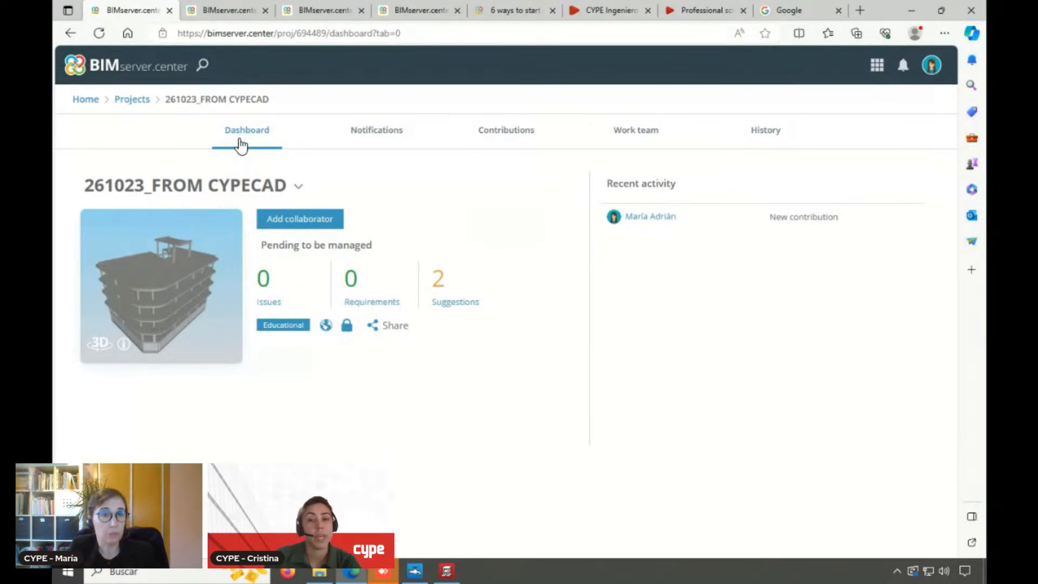
# Minimise the browser, return to CYPECAD and exit the program
pyautogui.click(911, 11)
pyautogui.click(912, 13)
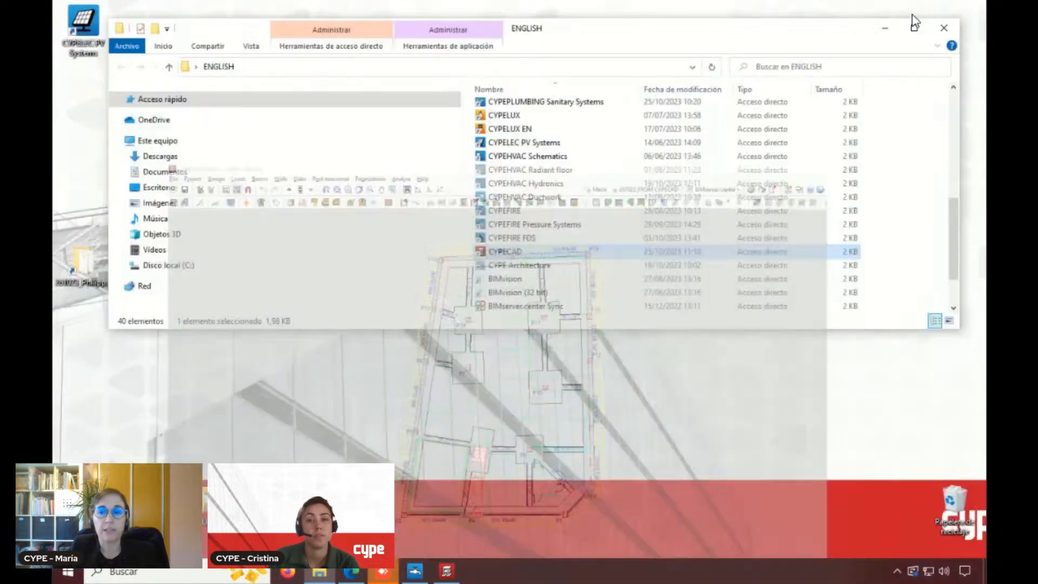
pyautogui.click(447, 571)
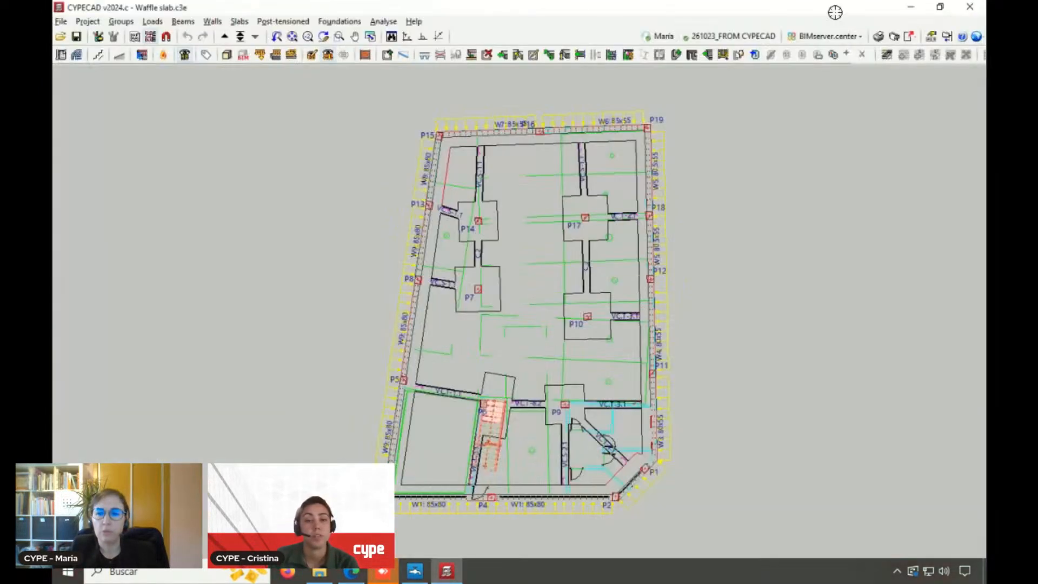
pyautogui.click(972, 11)
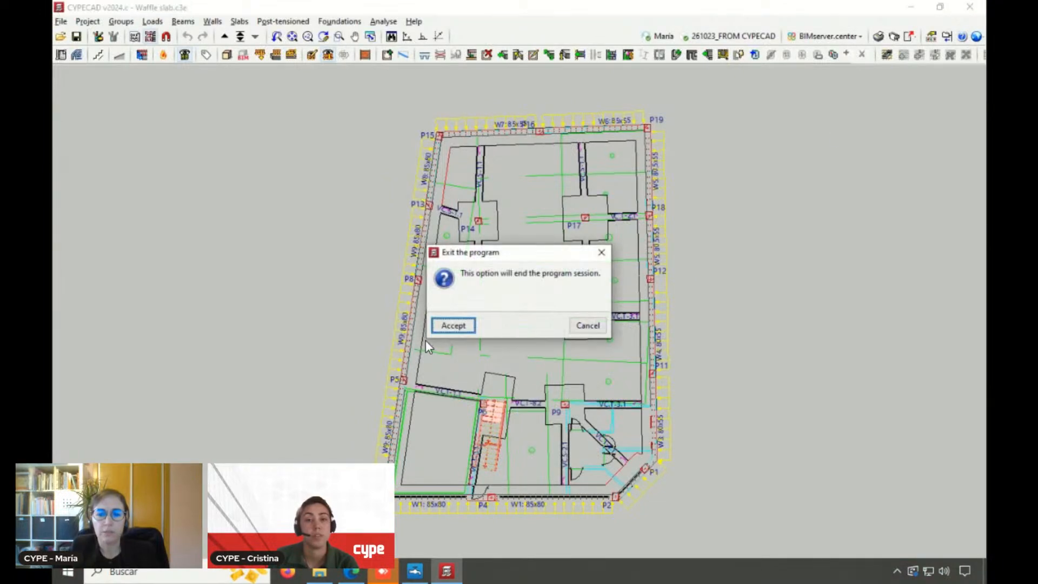
pyautogui.click(450, 327)
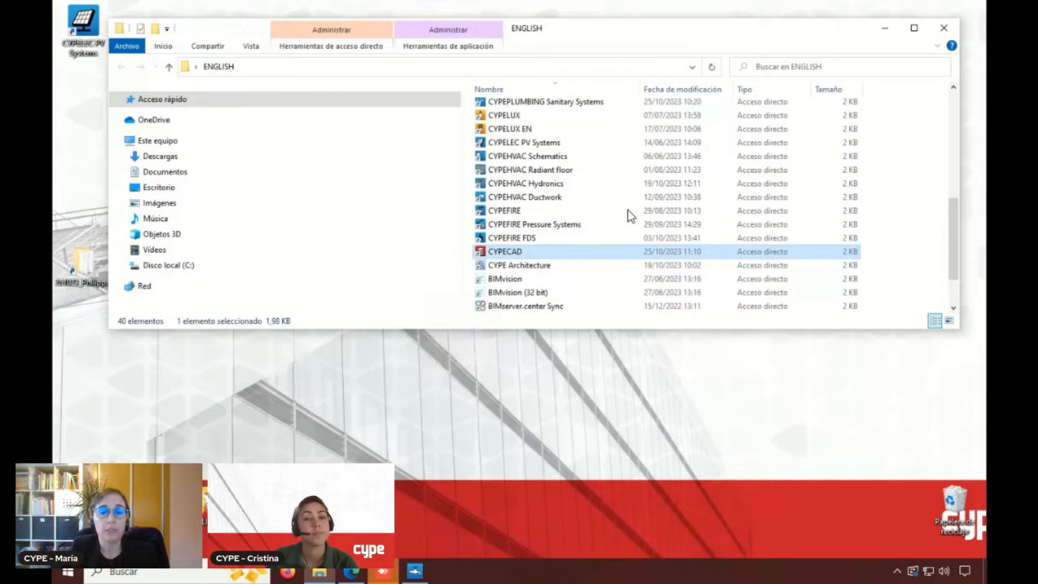
# Launch CYPEHVAC Ductwork from the ENGLISH shortcuts folder and allow it to make changes to the device
pyautogui.click(525, 200)
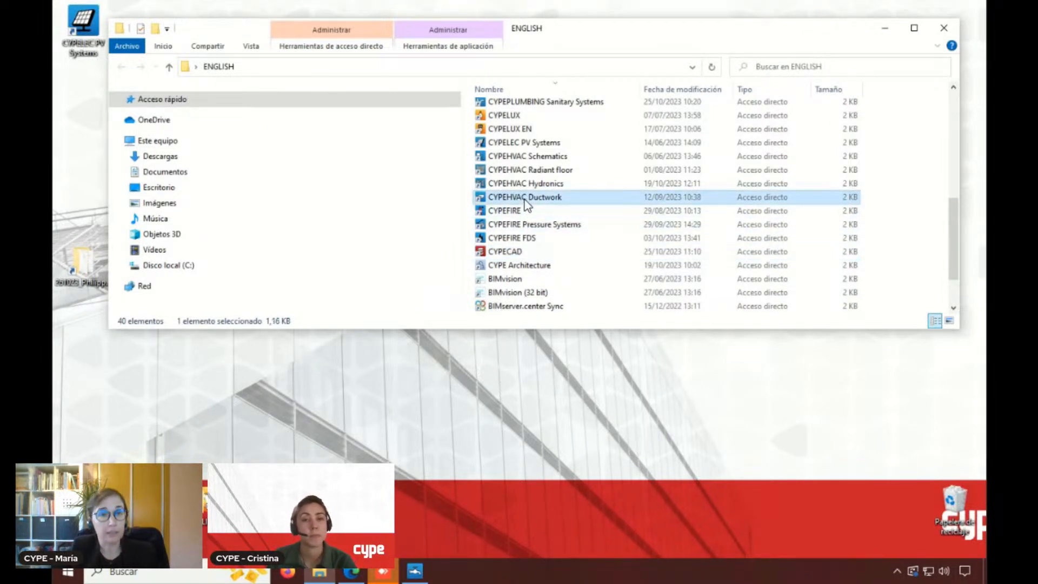
pyautogui.doubleClick(527, 200)
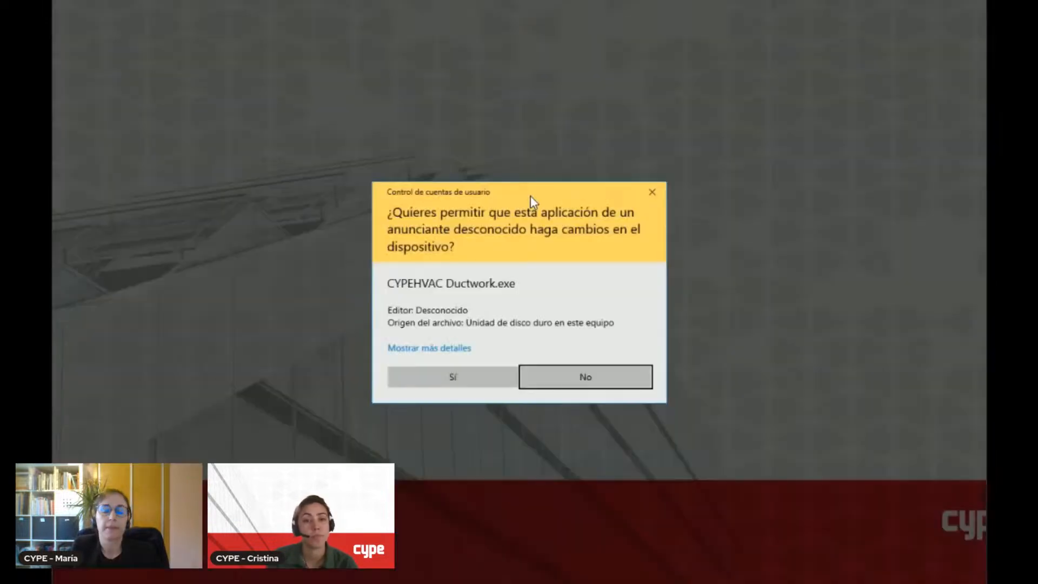
pyautogui.click(486, 374)
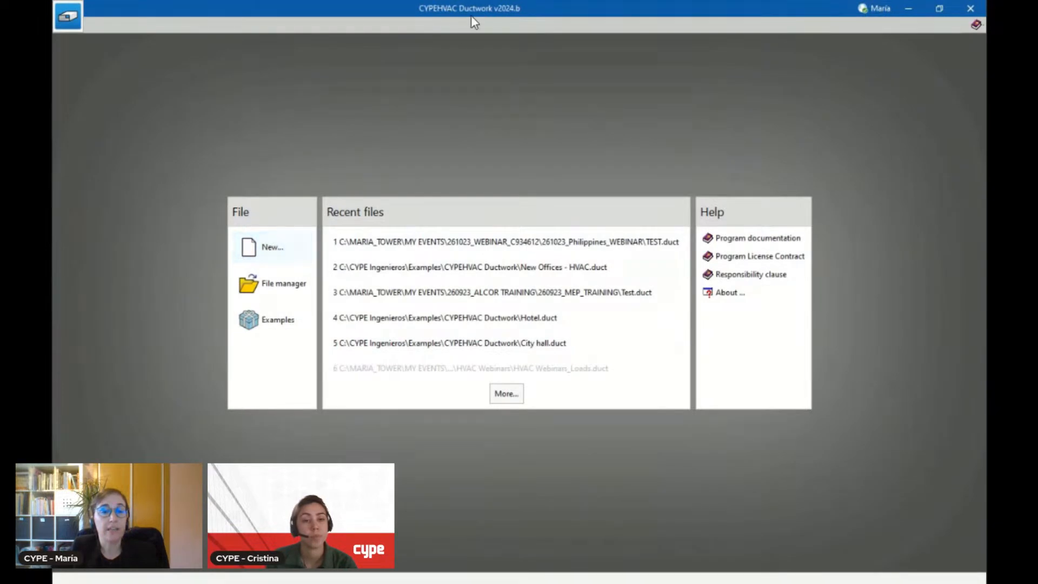
# Create a new job named "Ducts" in the 261023_Philippines_WEBINAR folder
pyautogui.click(272, 248)
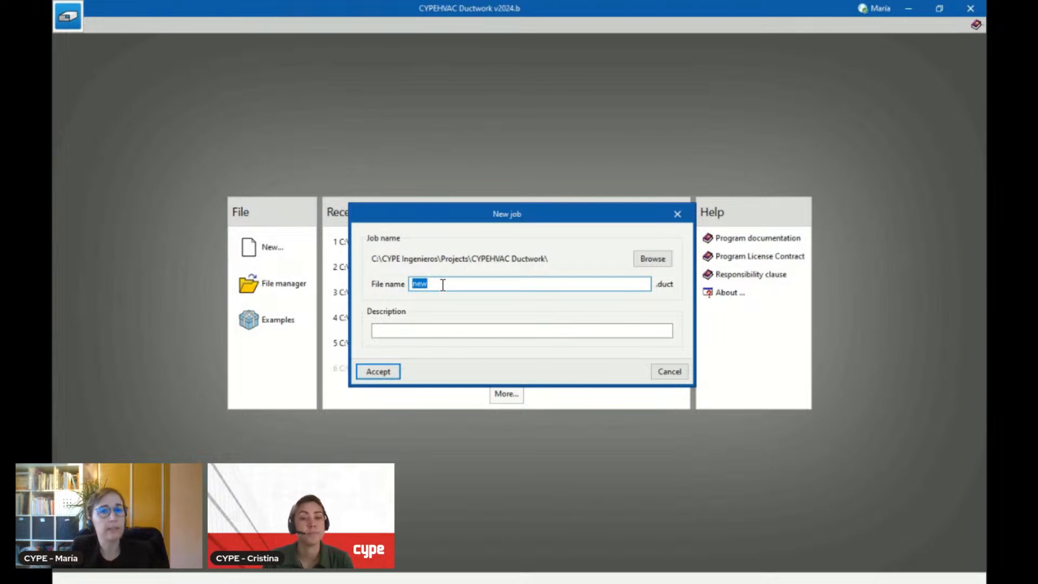
pyautogui.click(651, 260)
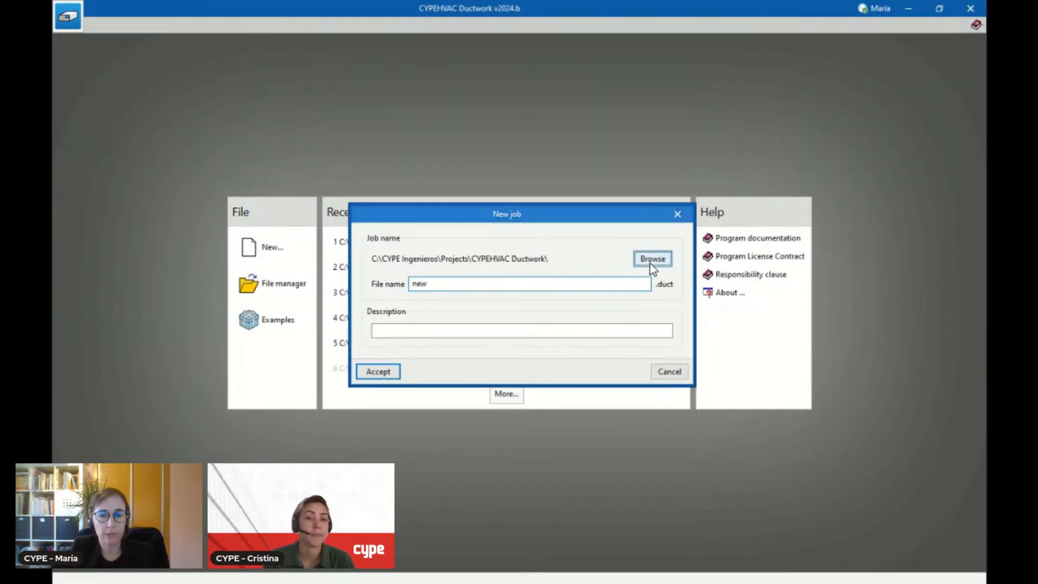
pyautogui.click(399, 334)
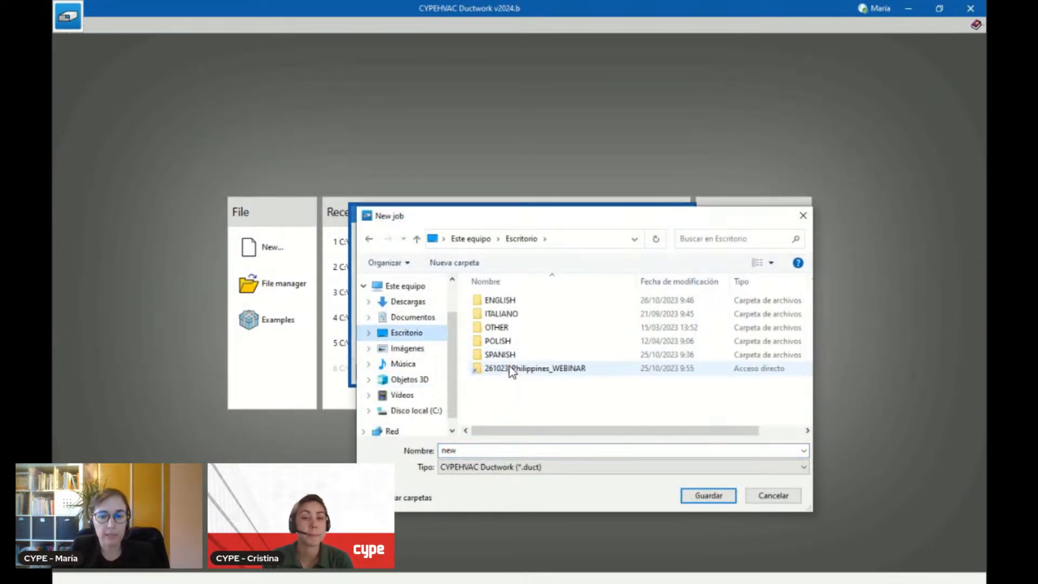
pyautogui.doubleClick(512, 369)
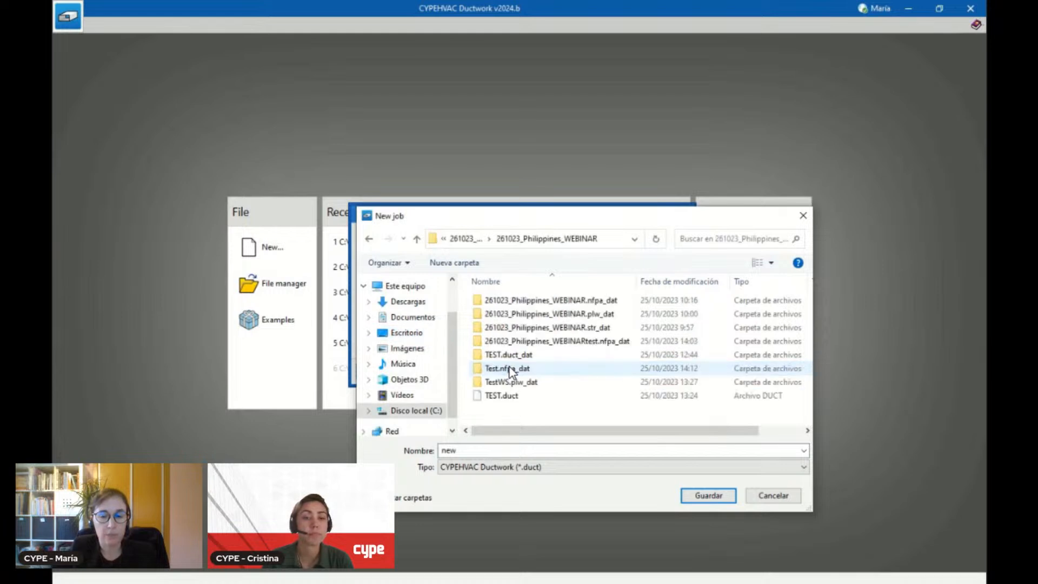
pyautogui.doubleClick(466, 451)
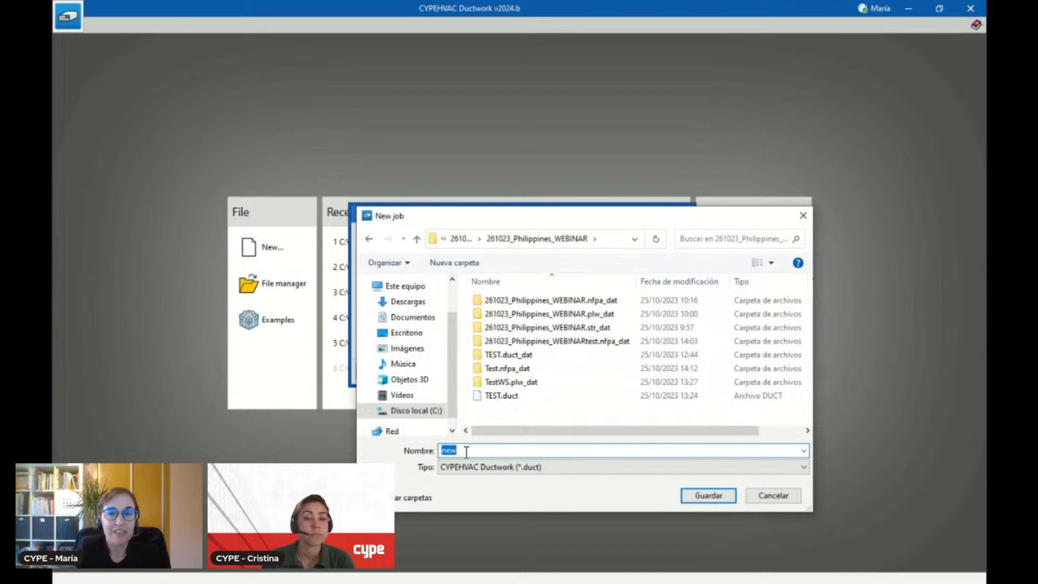
pyautogui.write('Duct')
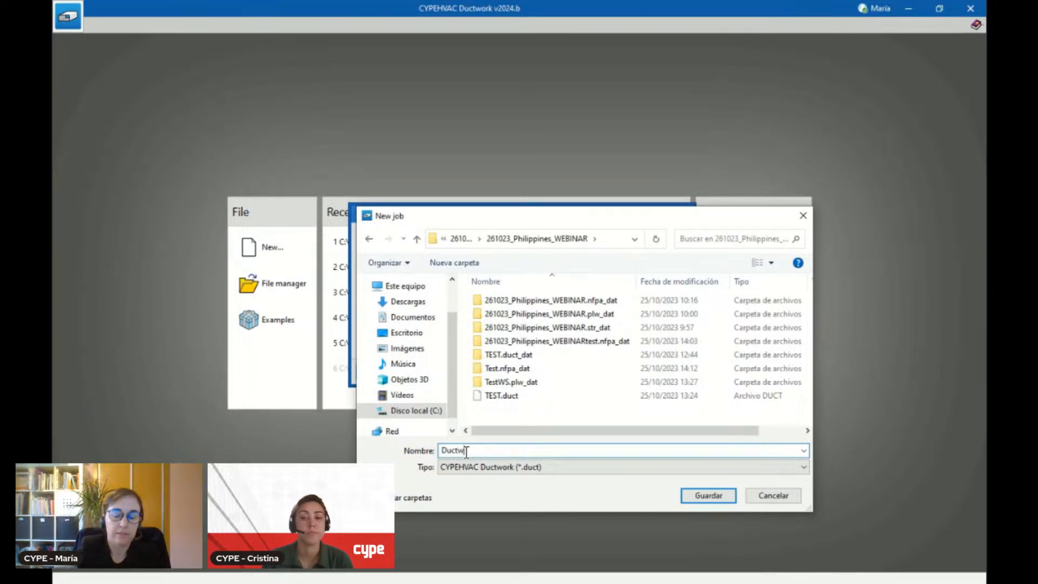
pyautogui.write('s')
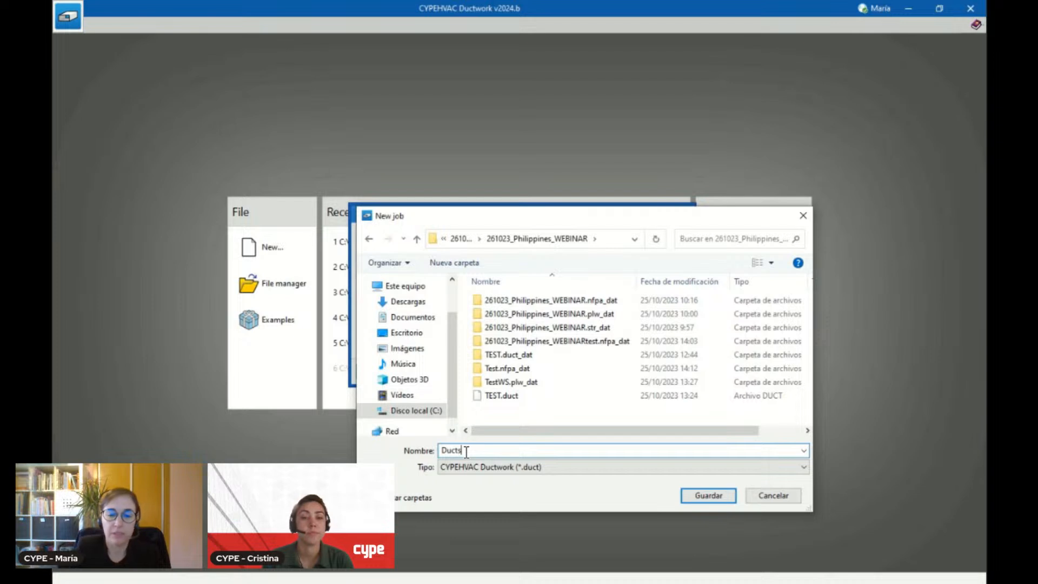
pyautogui.click(712, 497)
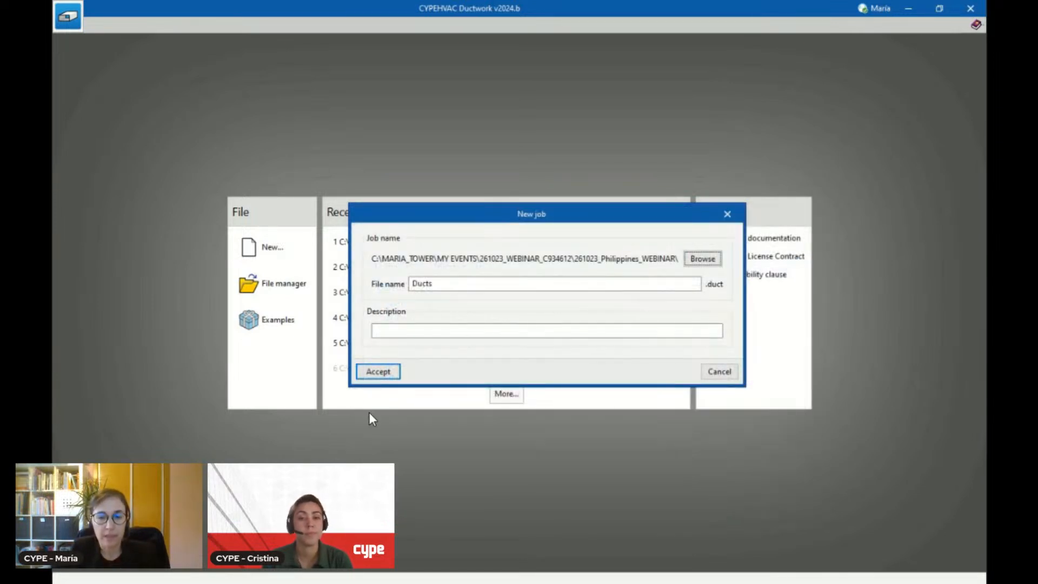
pyautogui.click(378, 371)
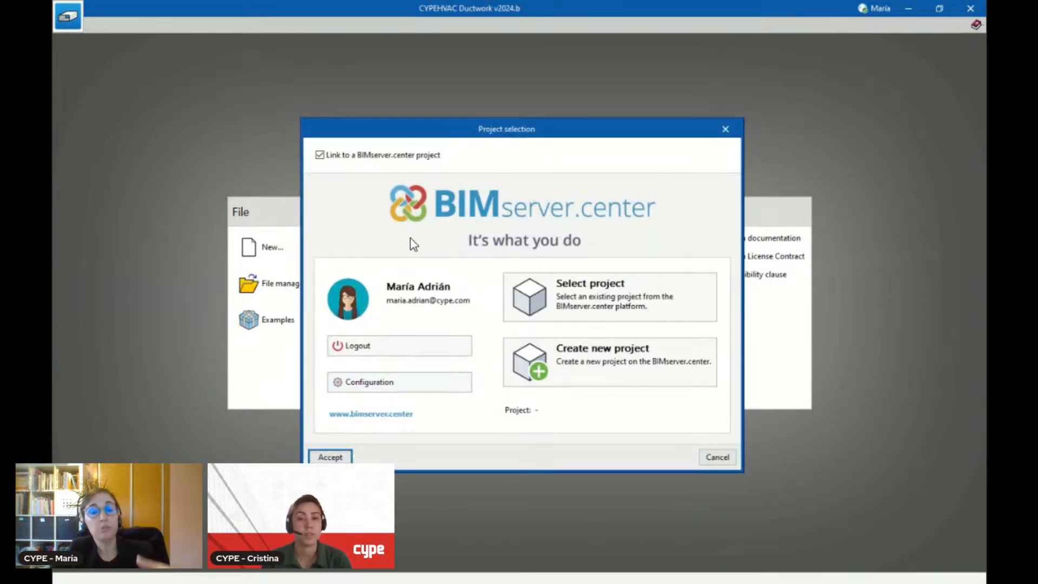
# Link the job to the BIMserver.center project 261023_FROM CYPECAD, filtering for own projects only, and import its Structure contribution
pyautogui.click(596, 298)
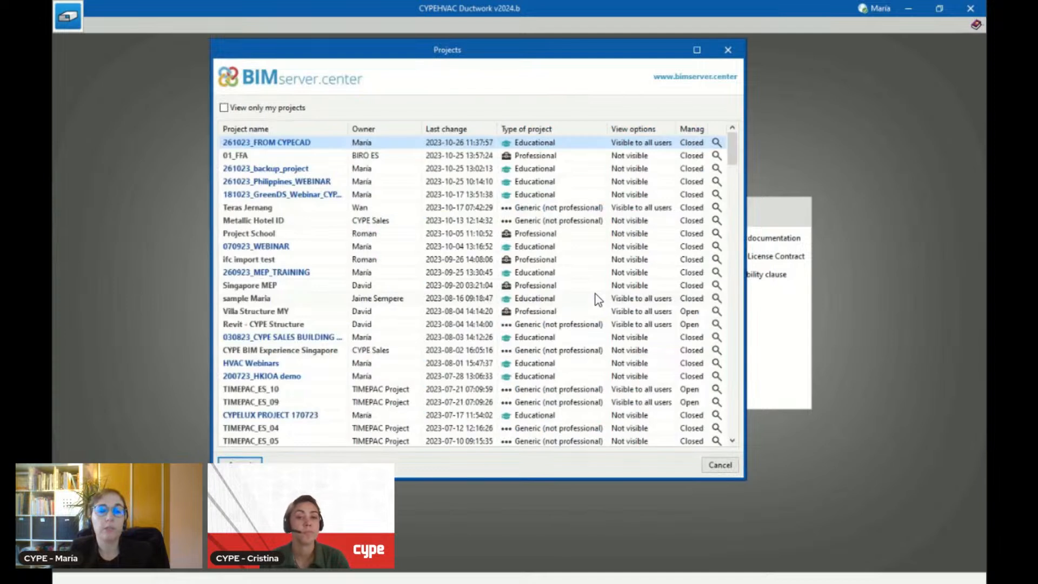
pyautogui.click(225, 109)
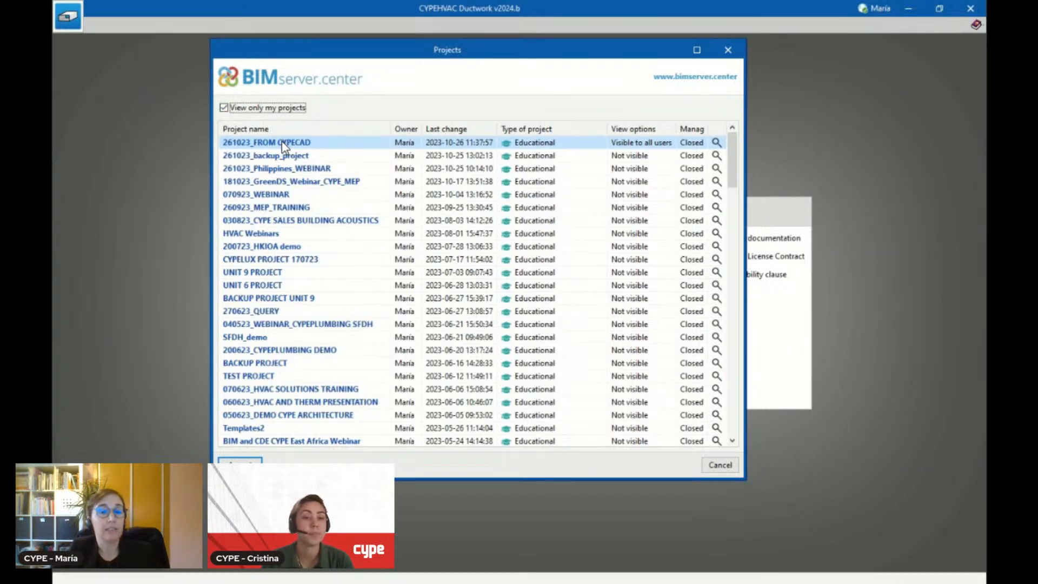
pyautogui.press('Return')
pyautogui.press('Return')
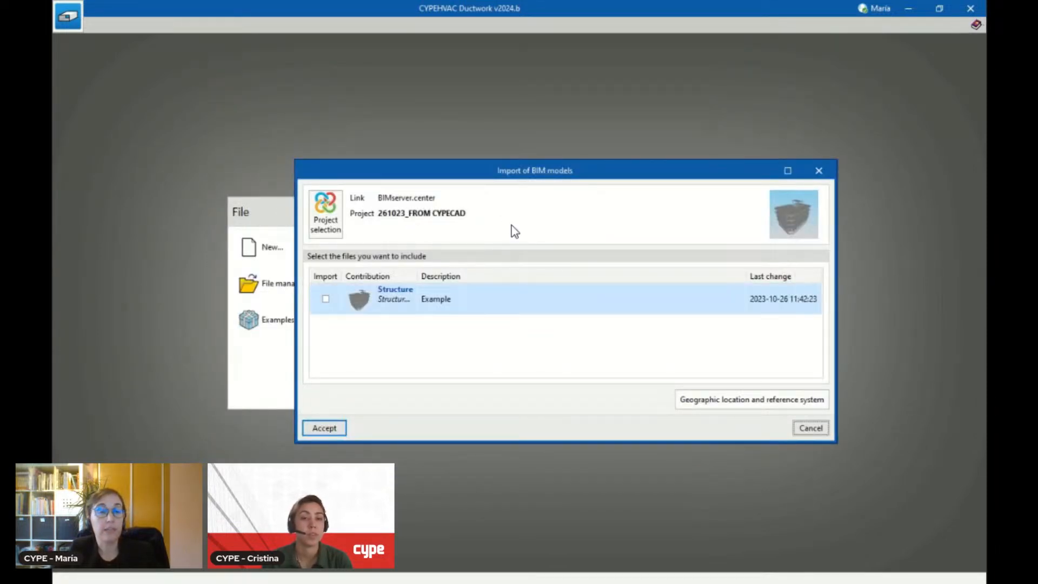
pyautogui.click(325, 299)
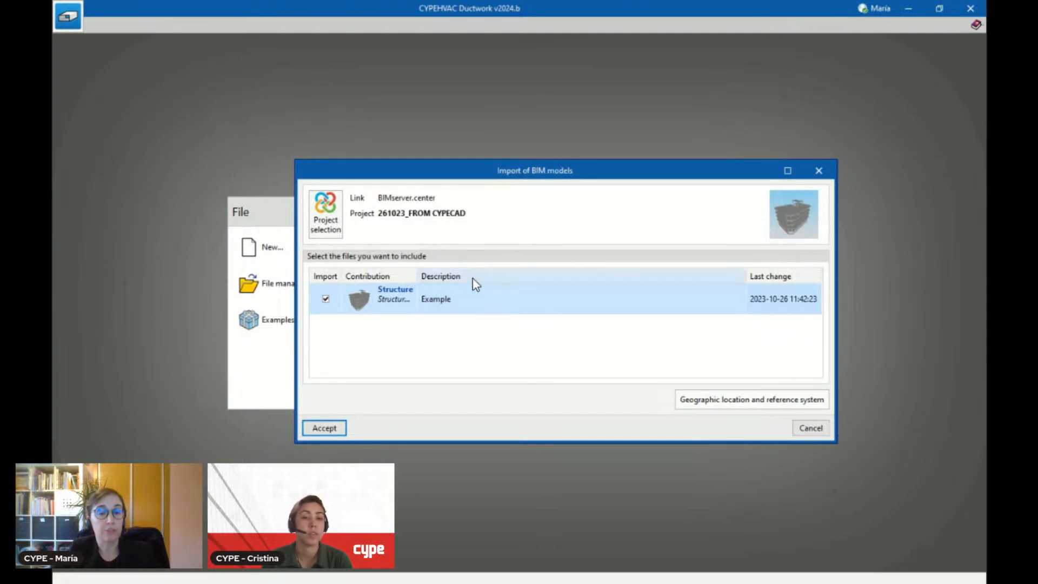
pyautogui.click(325, 428)
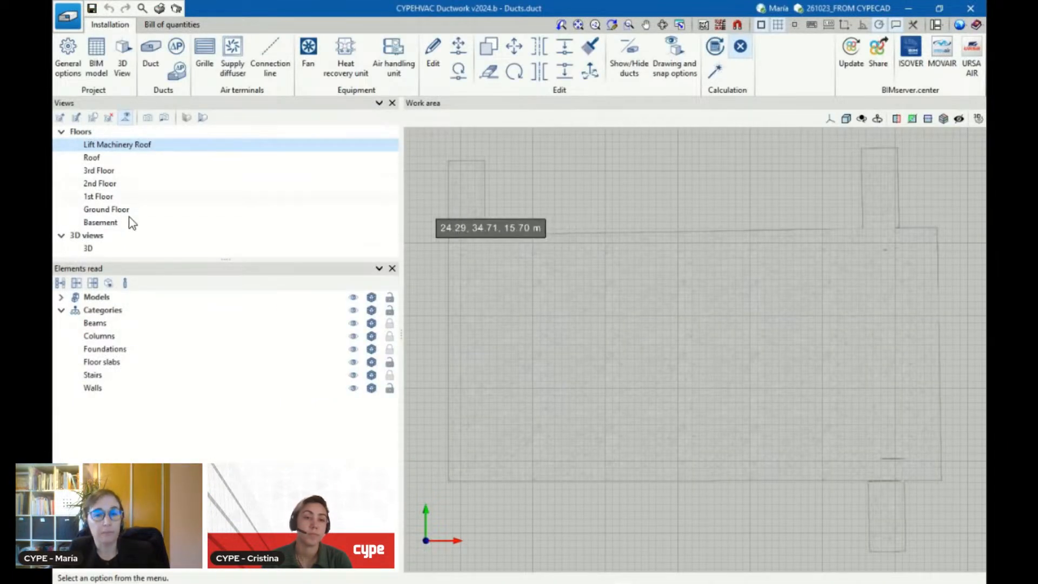
# Open the 3D view and examine the imported building structure
pyautogui.click(92, 252)
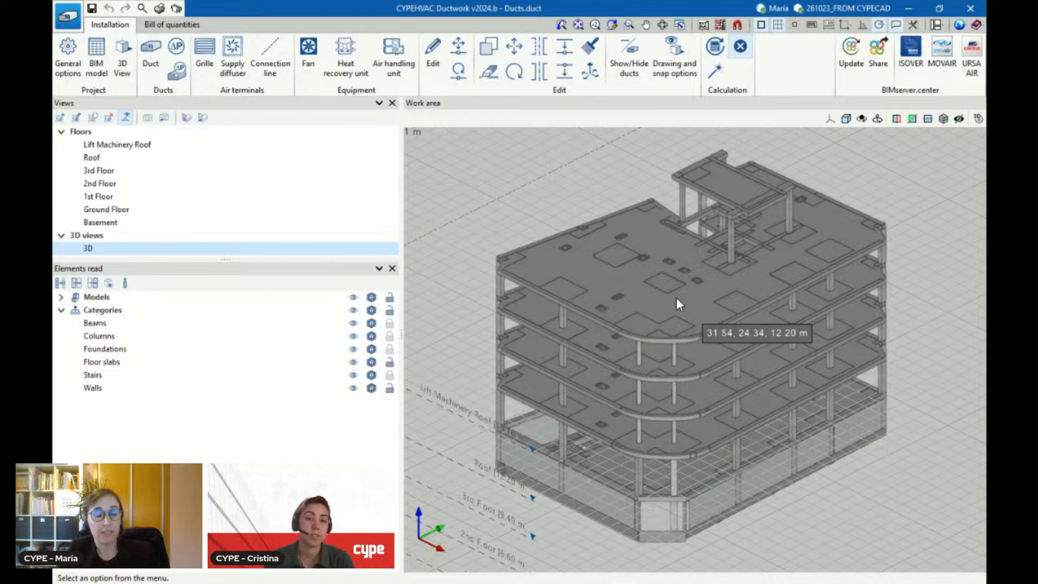
pyautogui.scroll(3, 676, 298)
pyautogui.scroll(-3, 676, 297)
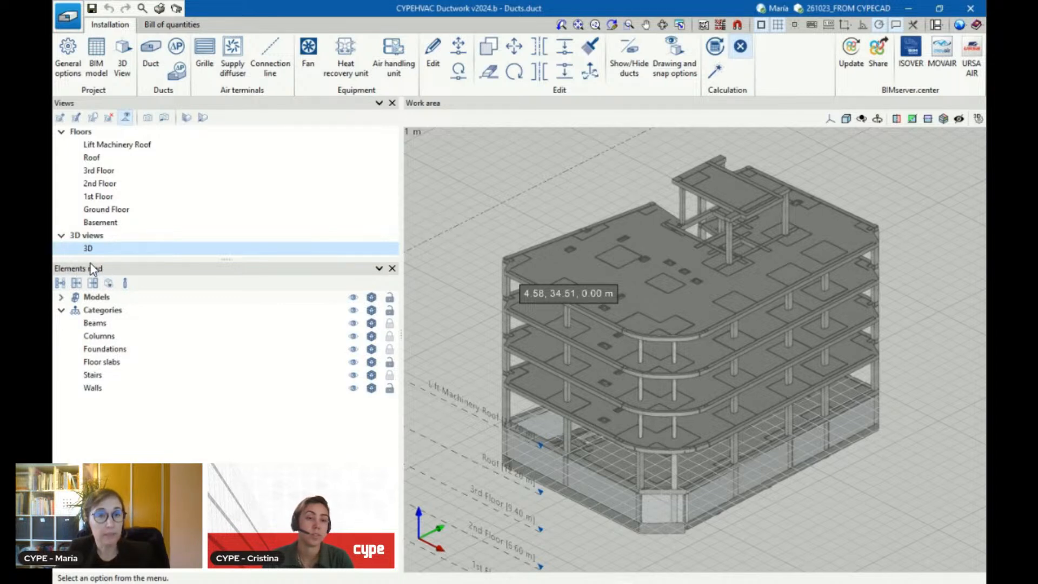
# Expand the Structure model among the elements read, hide it and show it again to check its visibility control
pyautogui.click(61, 297)
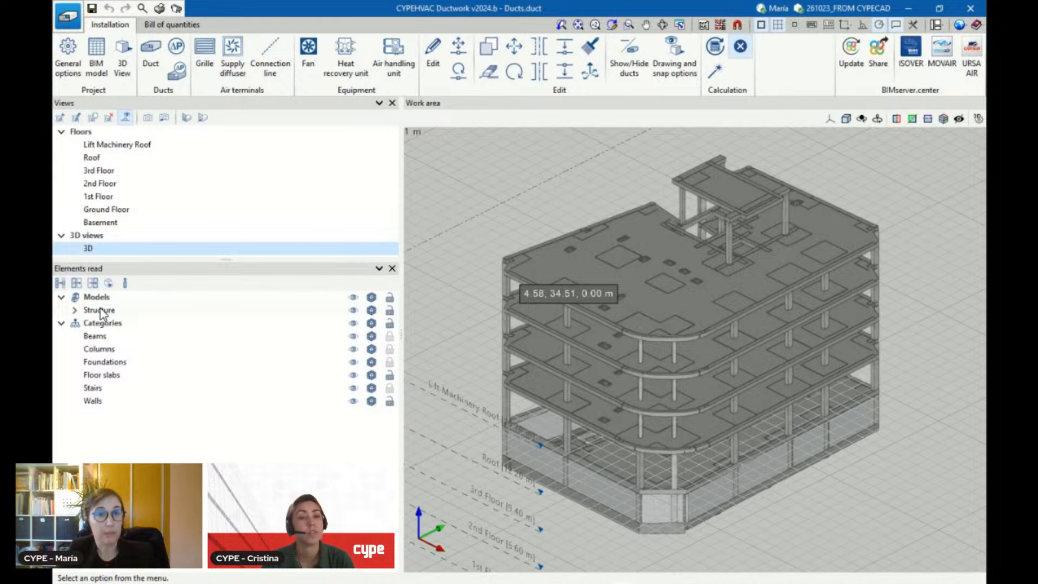
pyautogui.click(75, 310)
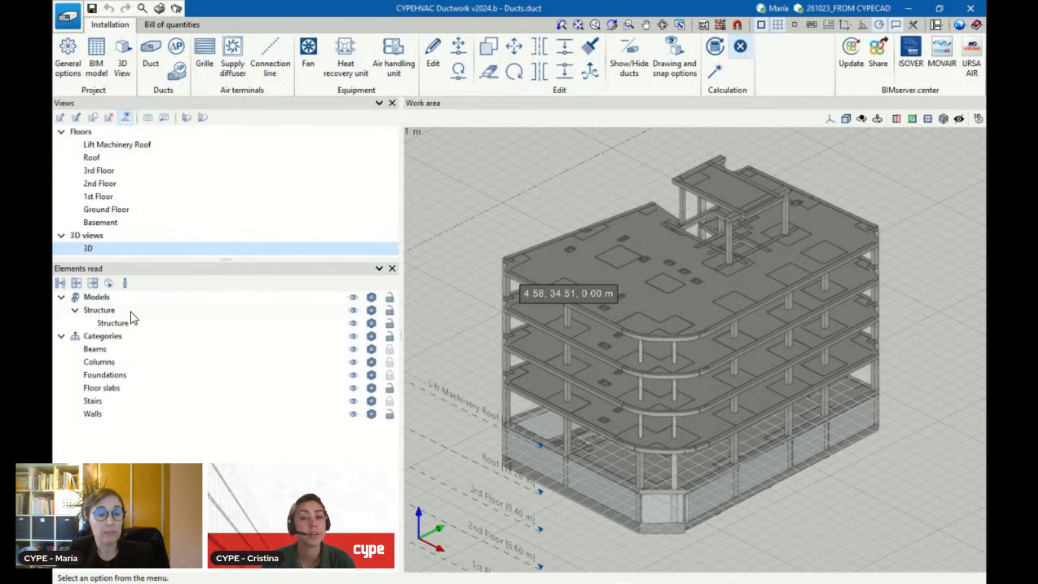
pyautogui.click(354, 320)
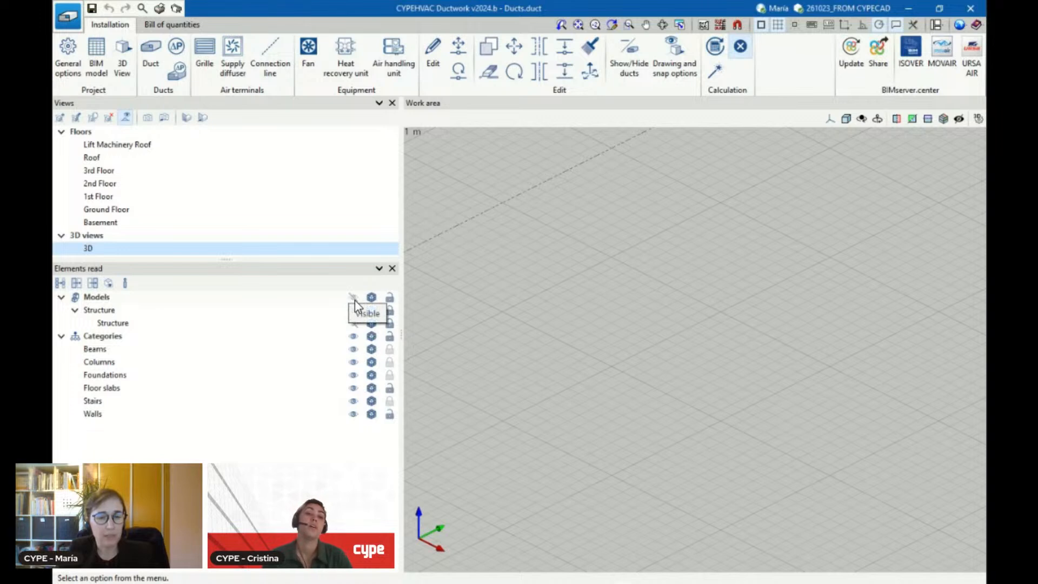
pyautogui.click(354, 297)
pyautogui.scroll(1, 598, 388)
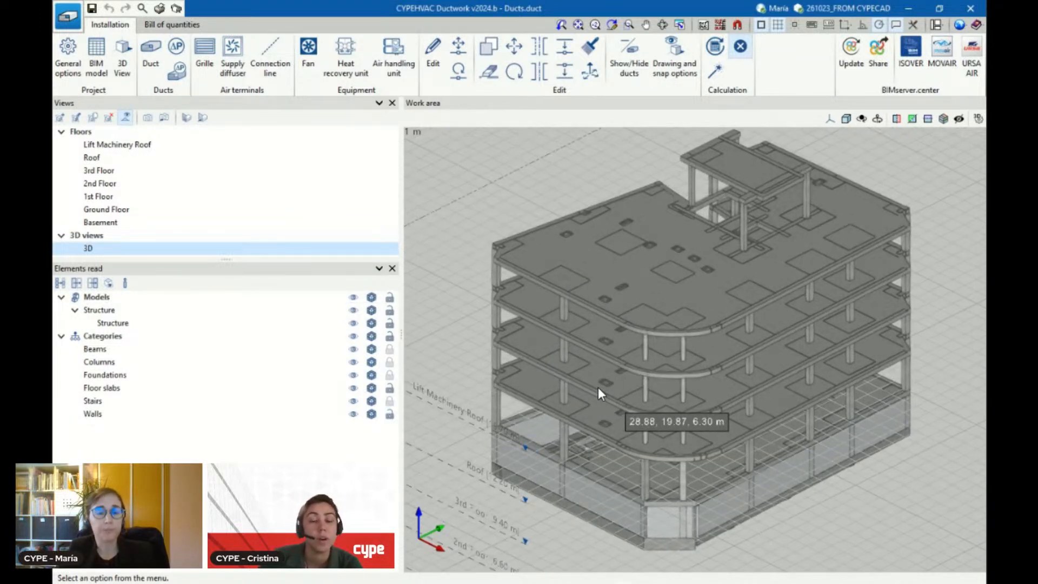
pyautogui.scroll(-3, 634, 355)
pyautogui.scroll(2, 635, 354)
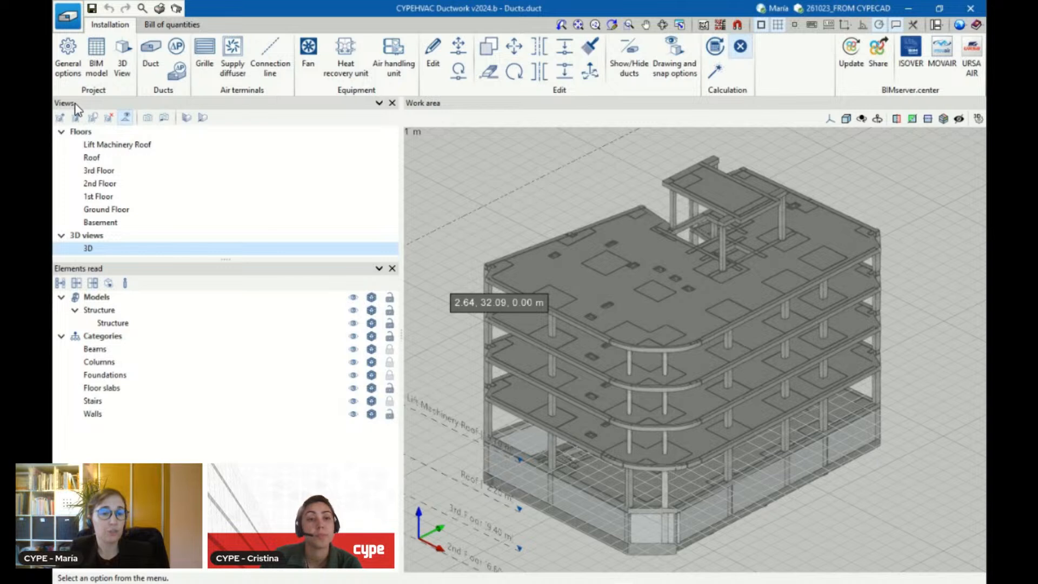
# Open the Ground Floor plan and set its distance to the top plane to 3 m
pyautogui.click(111, 213)
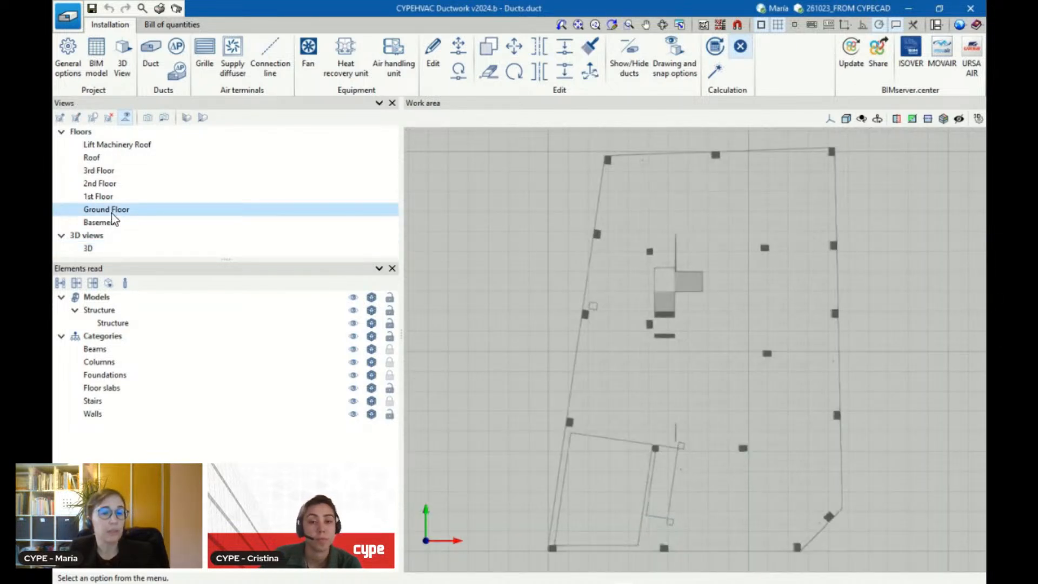
pyautogui.scroll(-3, 442, 336)
pyautogui.scroll(2, 716, 355)
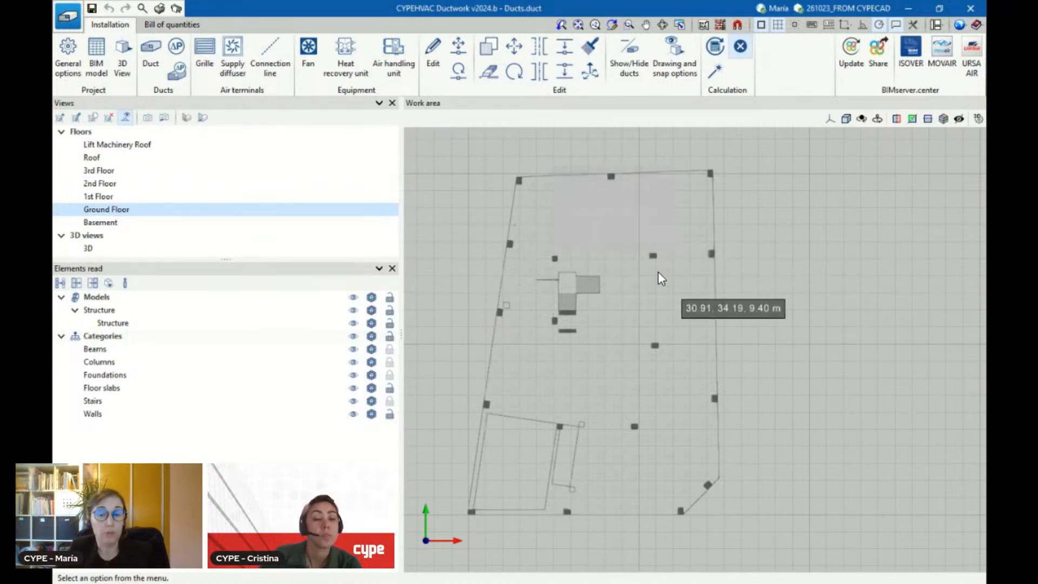
pyautogui.scroll(4, 505, 233)
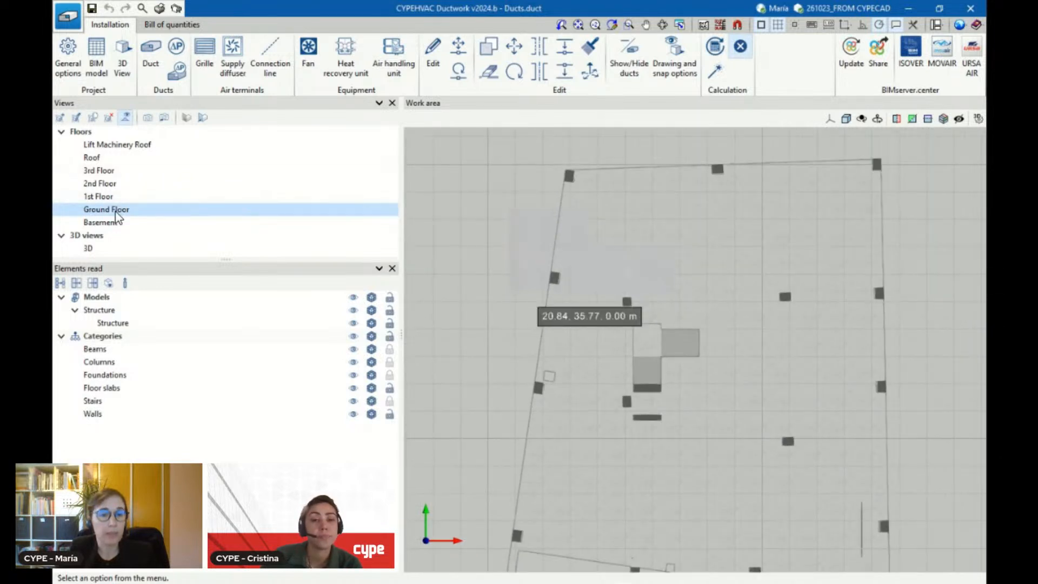
pyautogui.doubleClick(116, 210)
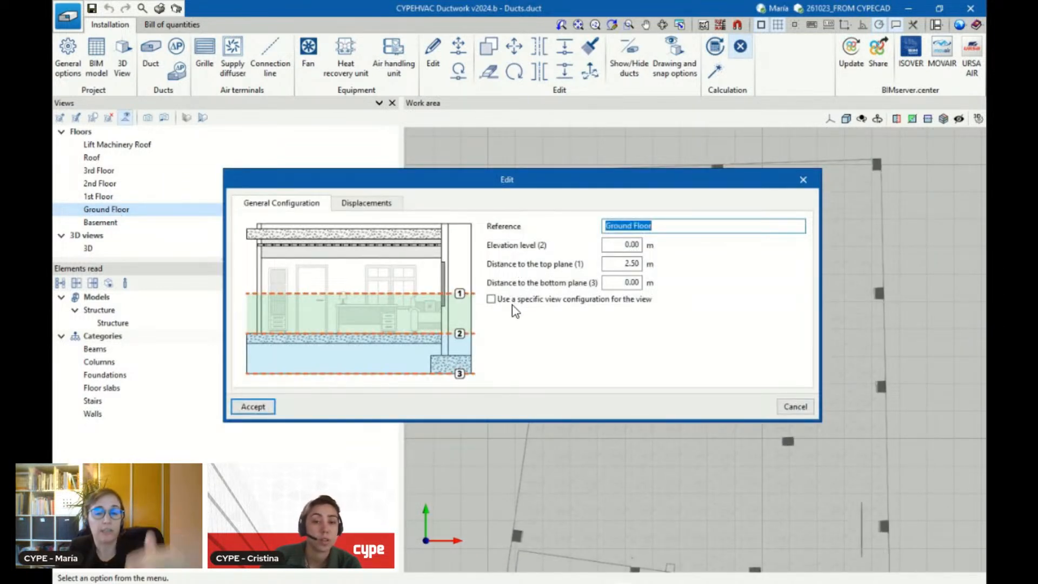
pyautogui.click(628, 263)
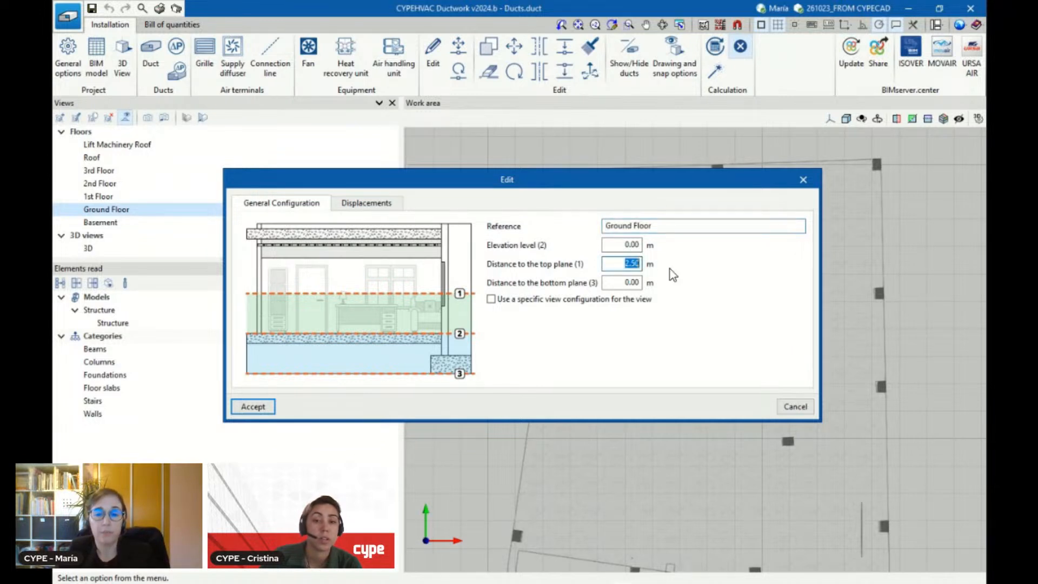
pyautogui.write('3')
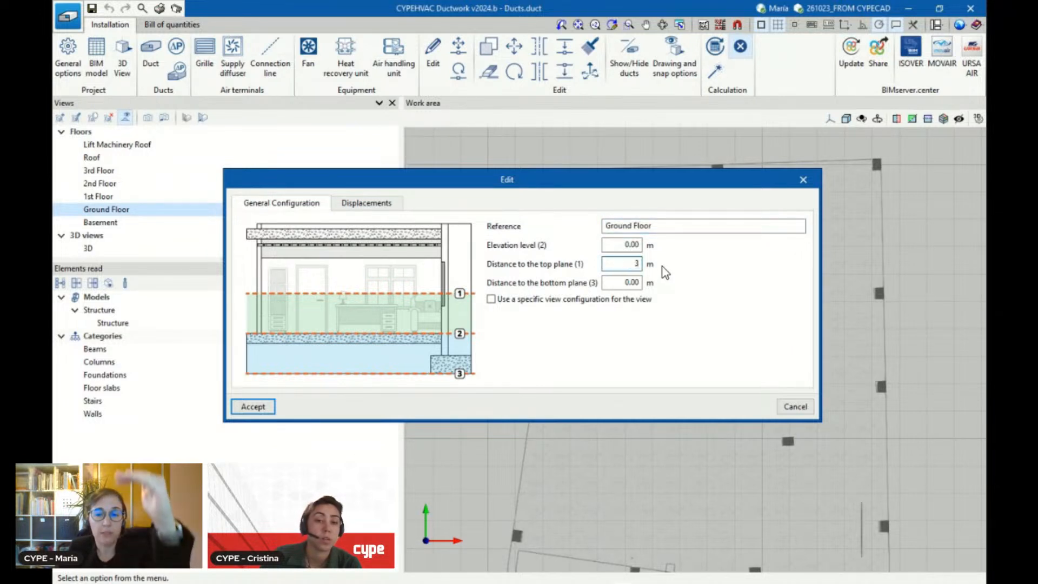
pyautogui.click(261, 405)
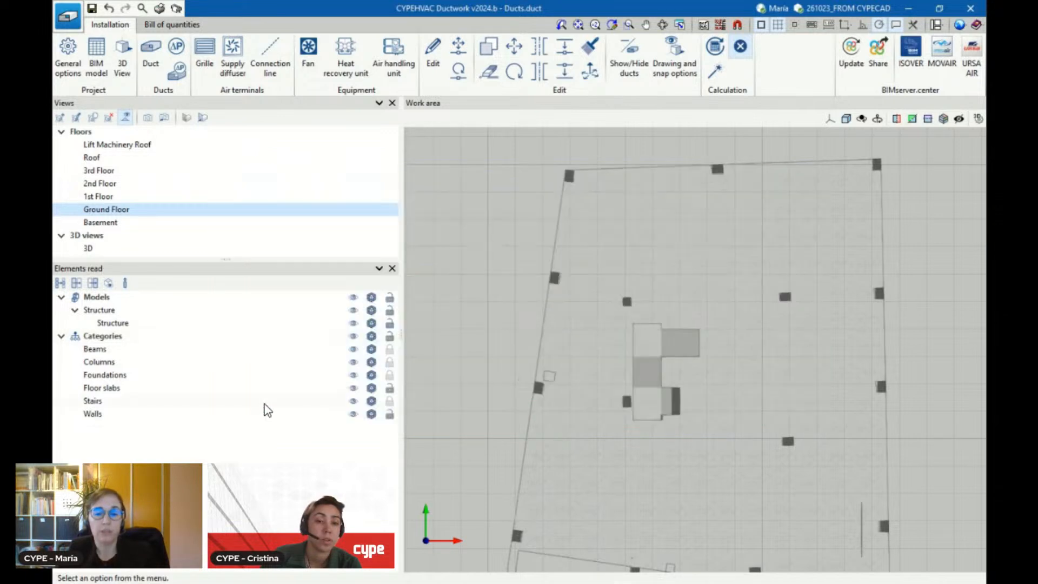
# Draw a horizontal rectangular 200 × 200 mm galvanized steel duct about 5.1 m long across the slab's left edge, at 3 m displacement
pyautogui.scroll(-2, 519, 278)
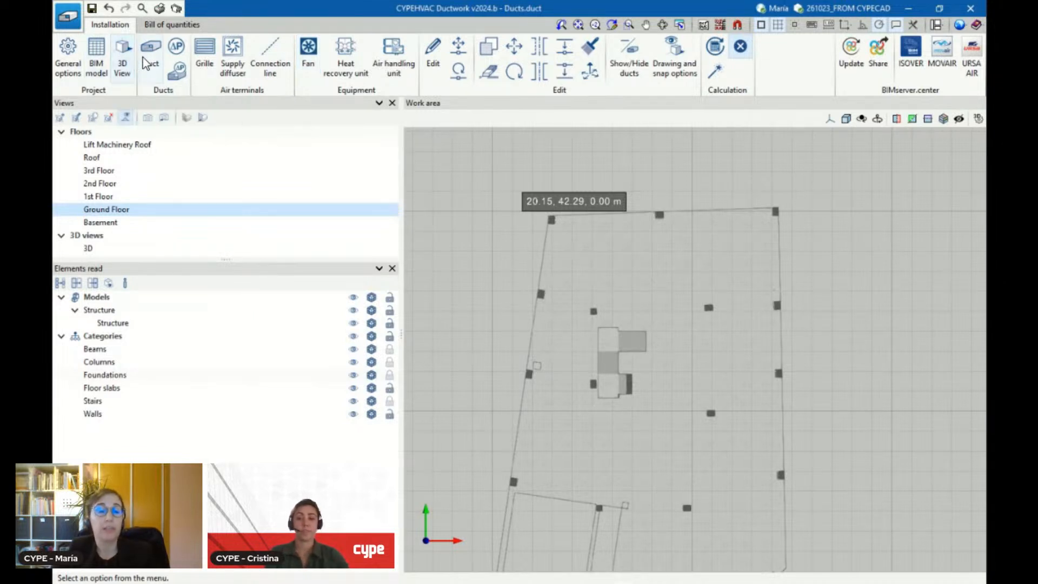
pyautogui.click(151, 51)
pyautogui.scroll(1, 698, 356)
pyautogui.scroll(1, 529, 267)
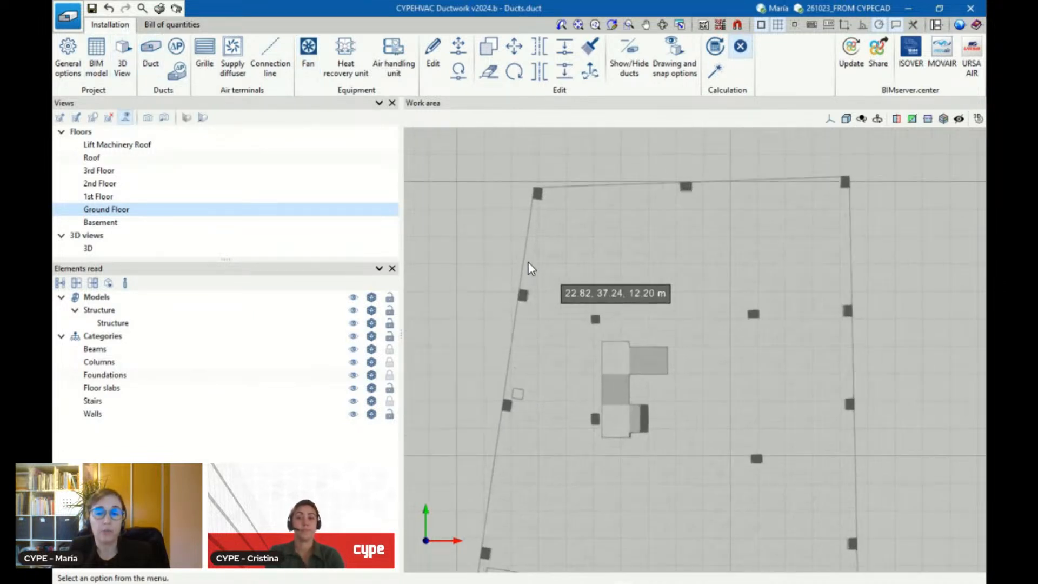
pyautogui.click(150, 62)
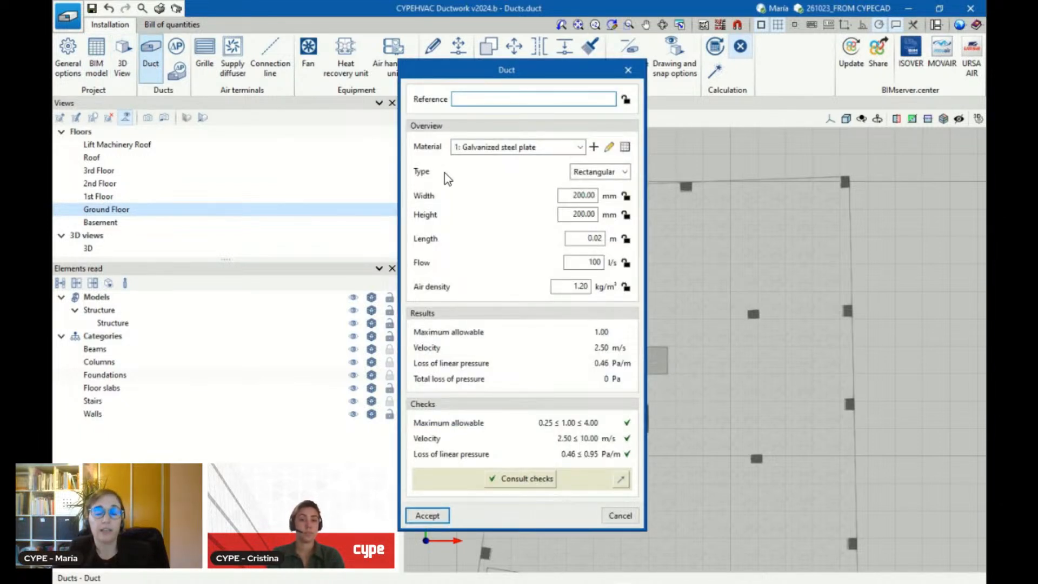
pyautogui.click(427, 515)
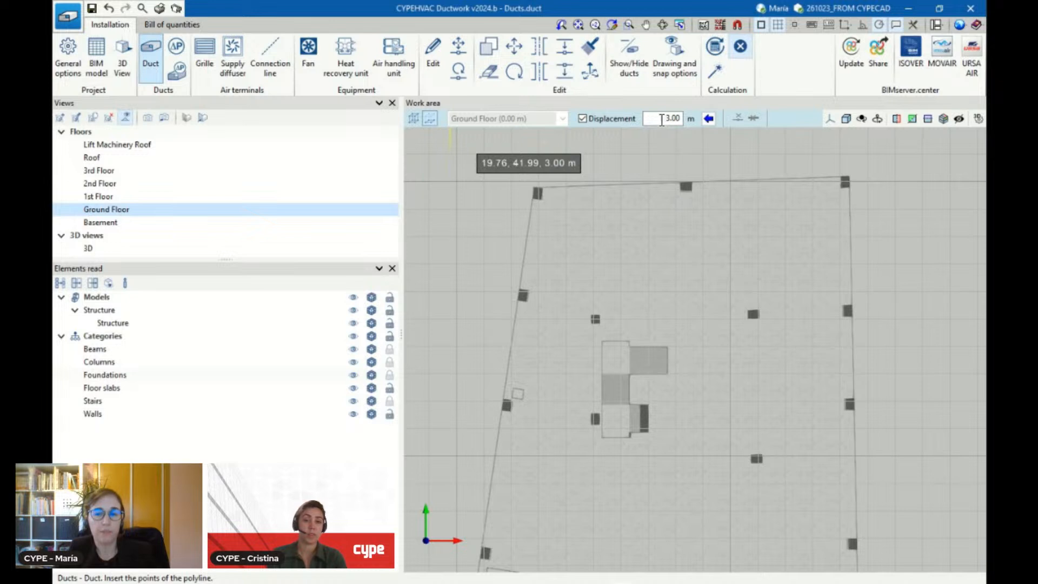
pyautogui.scroll(2, 495, 271)
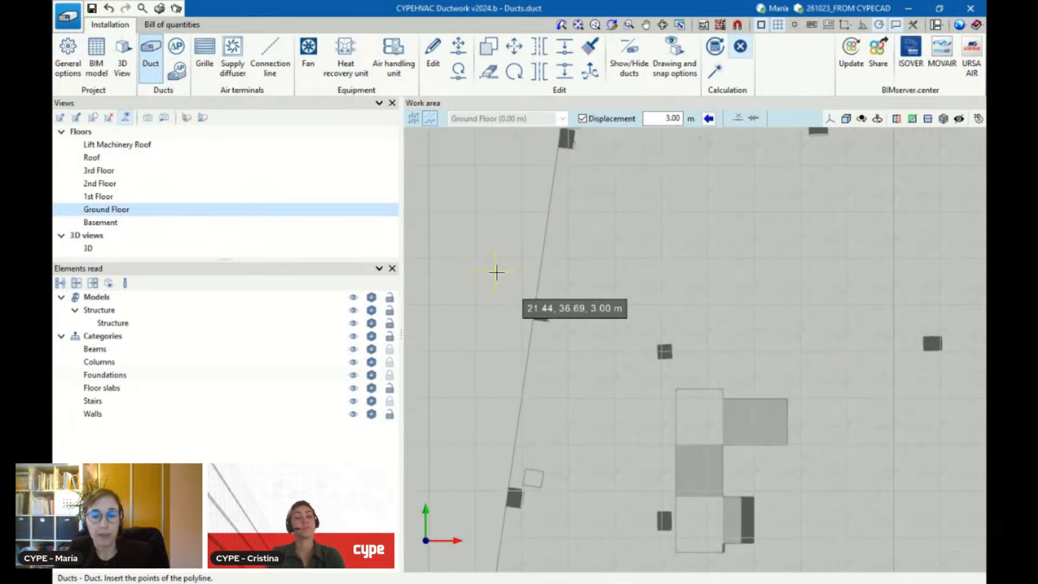
pyautogui.click(490, 260)
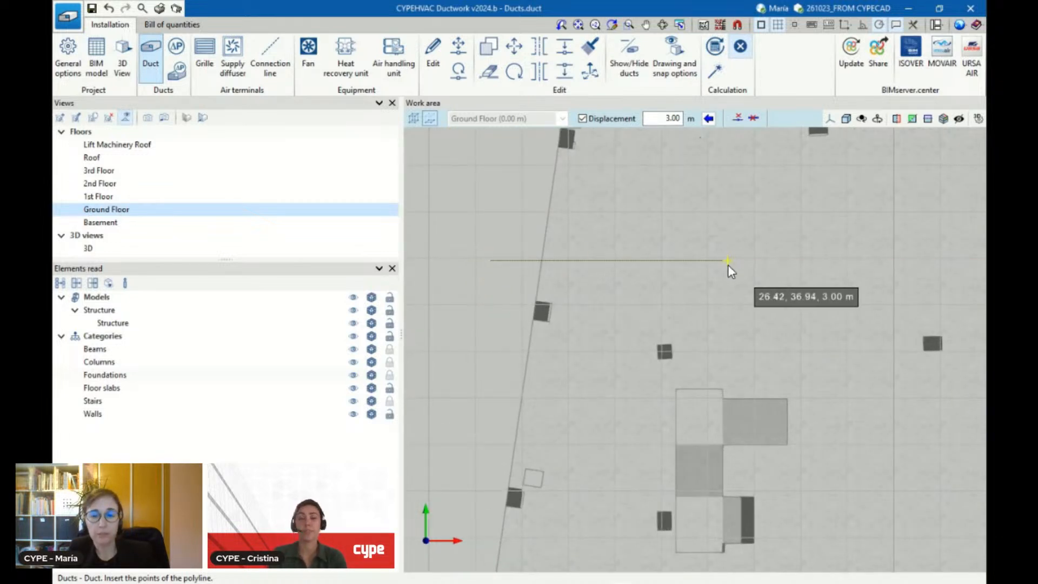
pyautogui.click(728, 260)
pyautogui.scroll(1, 725, 265)
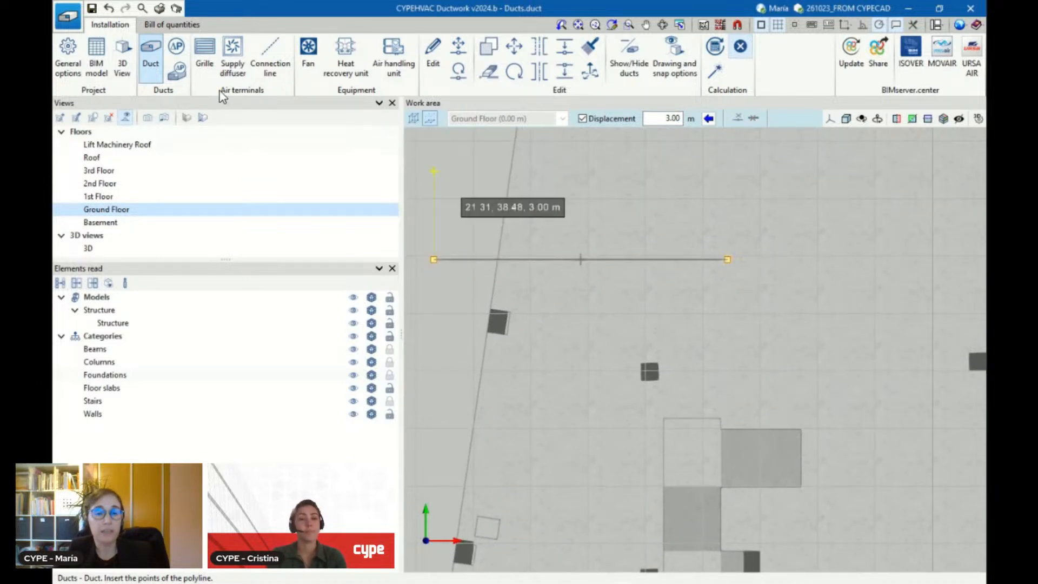
# Insert a supply grille, model SG-125x125mm, with a flow of 100 l/s at the duct's right end
pyautogui.click(209, 62)
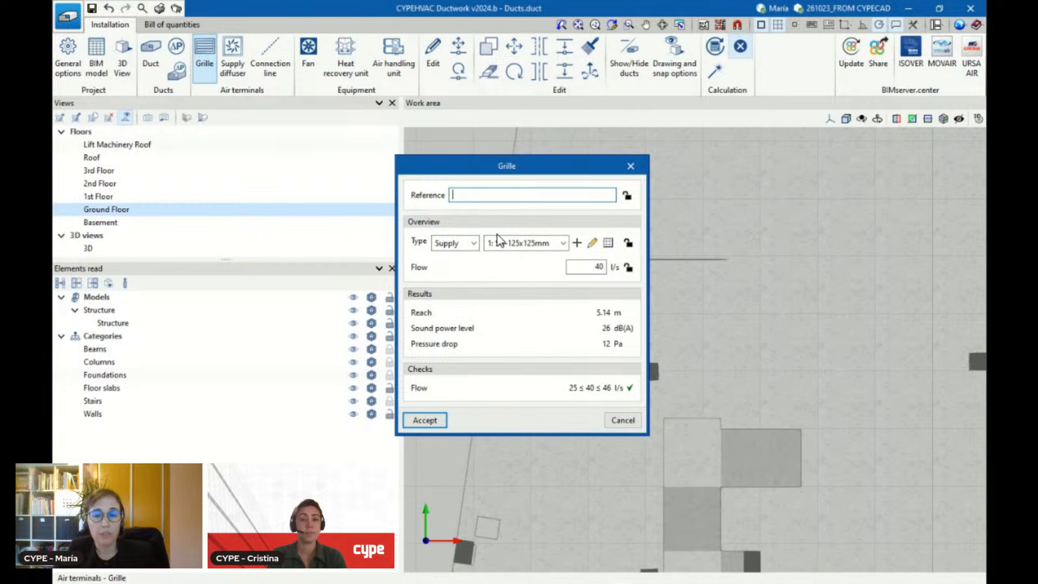
pyautogui.click(474, 243)
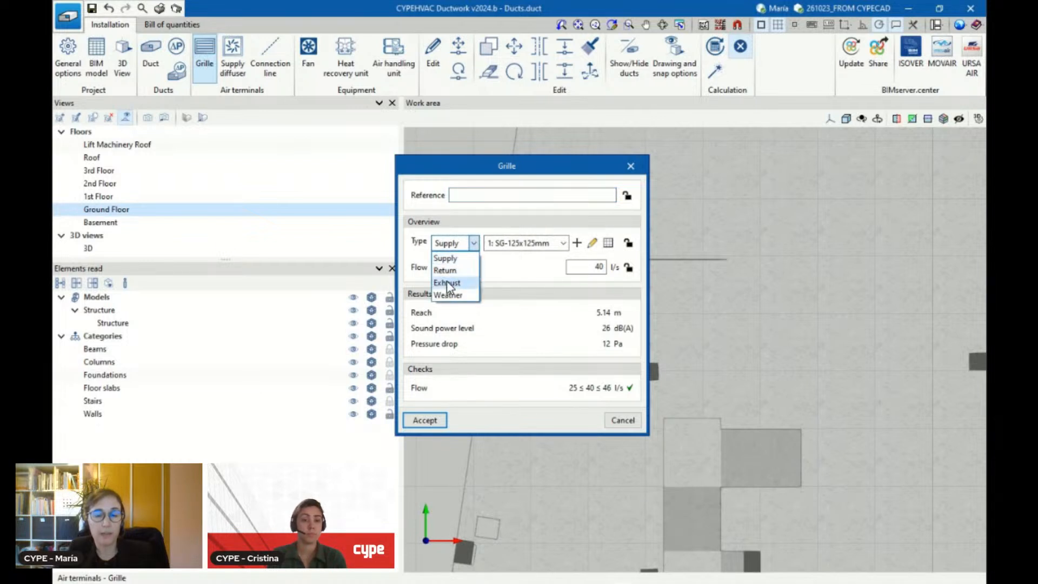
pyautogui.click(445, 259)
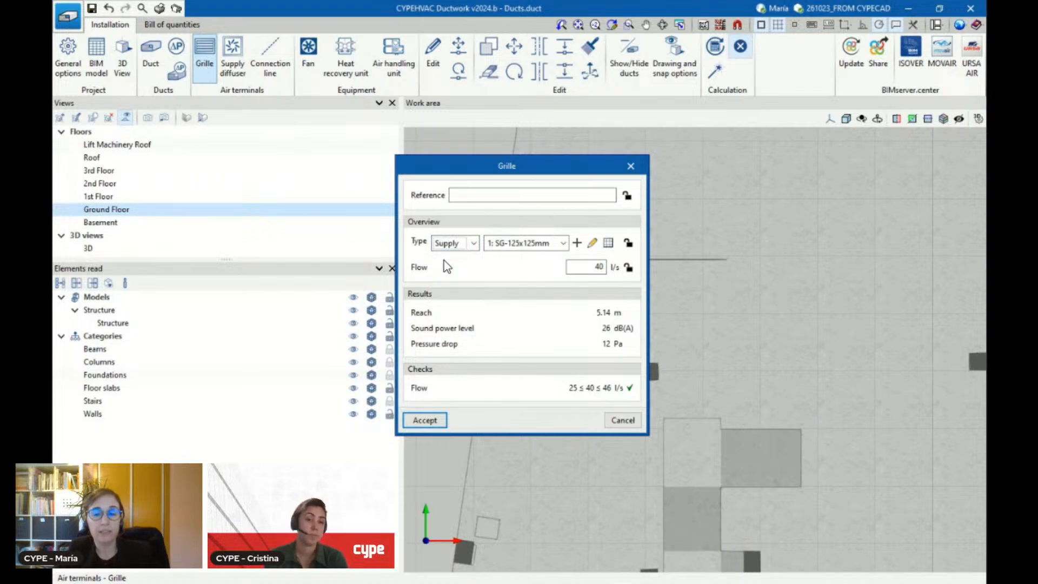
pyautogui.doubleClick(581, 268)
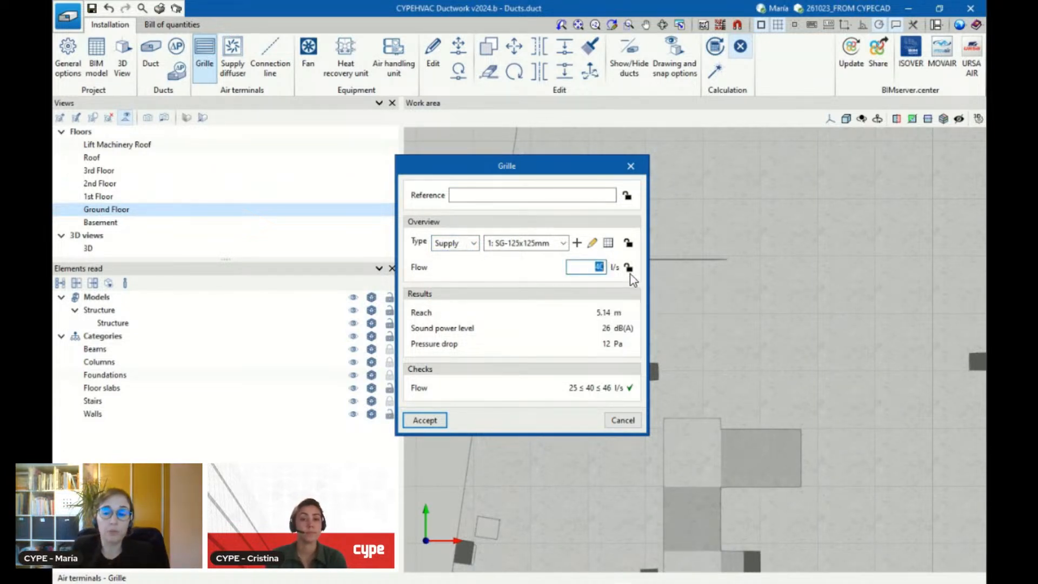
pyautogui.write('100')
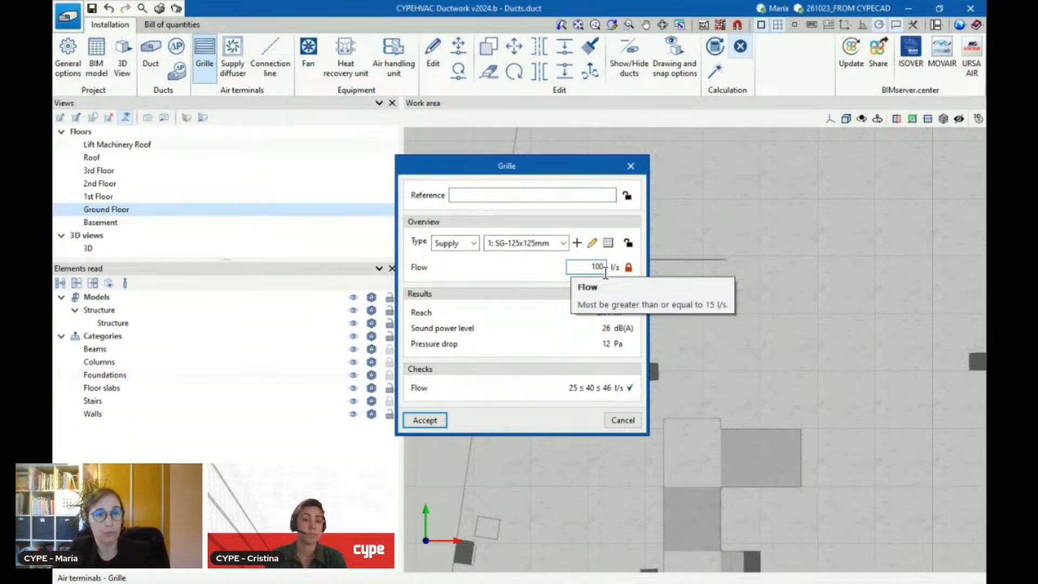
pyautogui.click(426, 421)
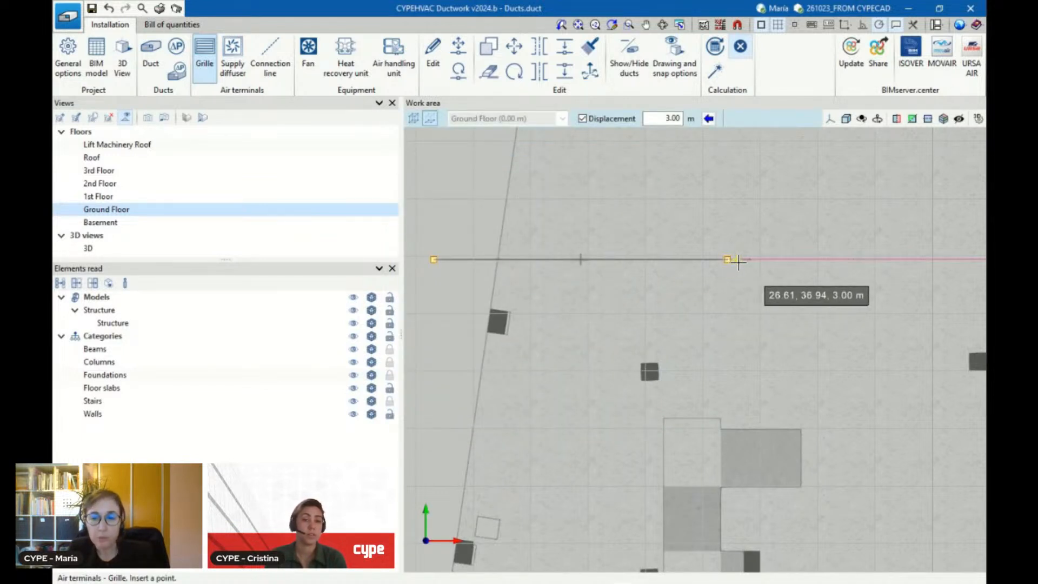
pyautogui.scroll(2, 733, 261)
pyautogui.scroll(-2, 753, 278)
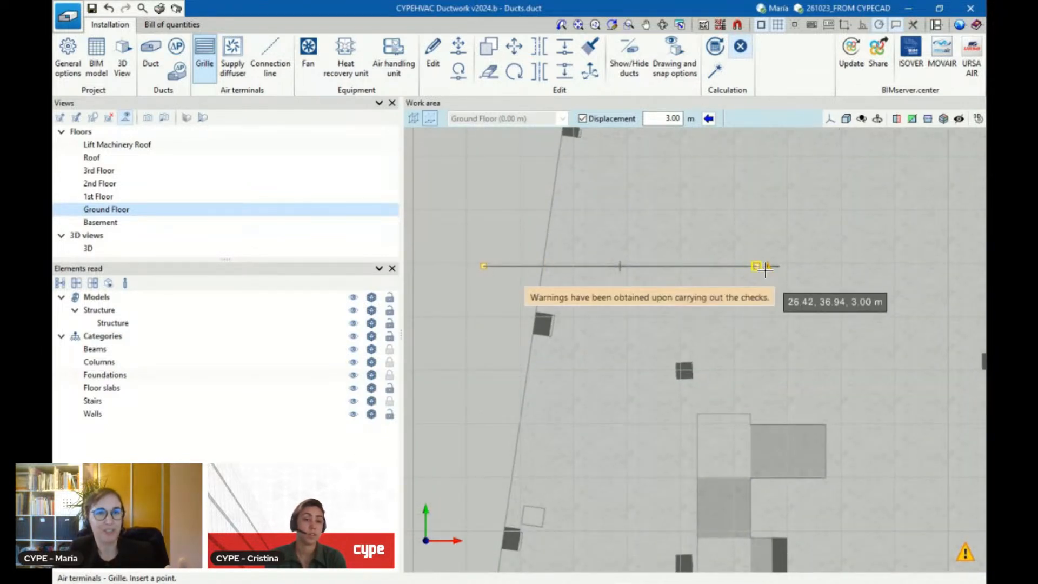
# Insert a fan without a reference in line with the duct, just beyond its left end, at 3 m displacement
pyautogui.scroll(1, 488, 263)
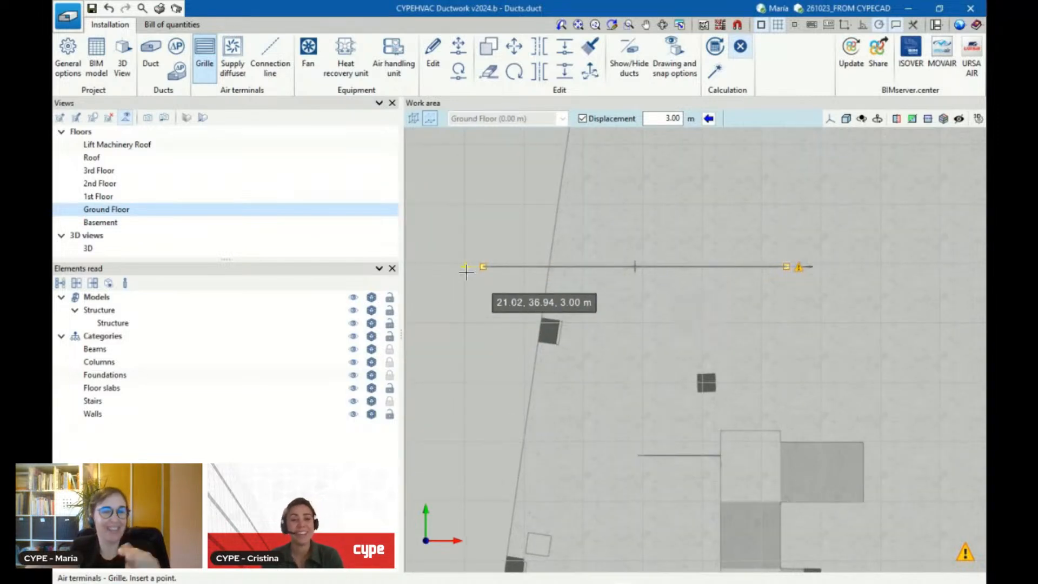
pyautogui.scroll(1, 477, 268)
pyautogui.scroll(1, 482, 314)
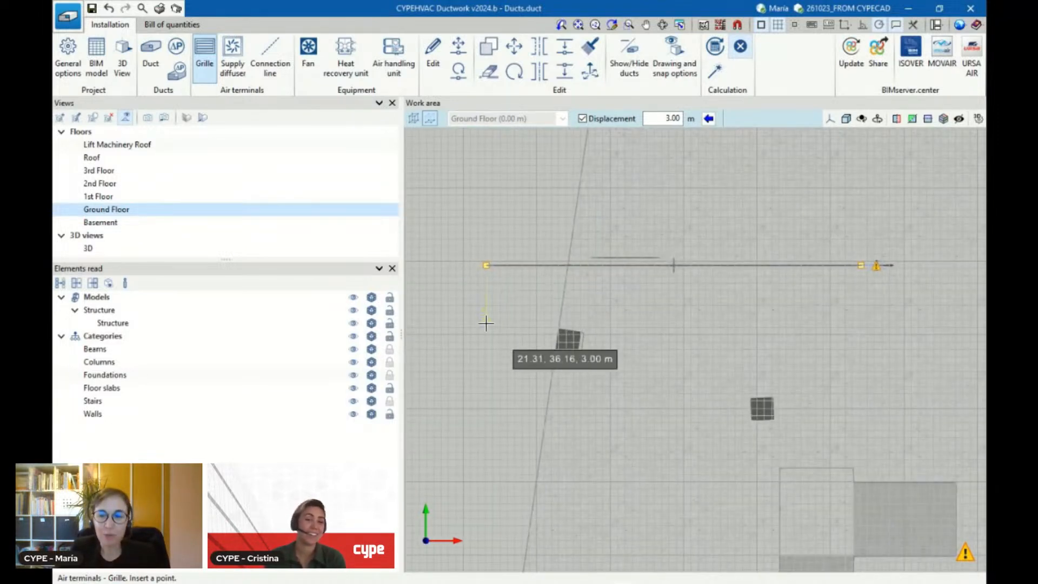
pyautogui.scroll(-2, 484, 322)
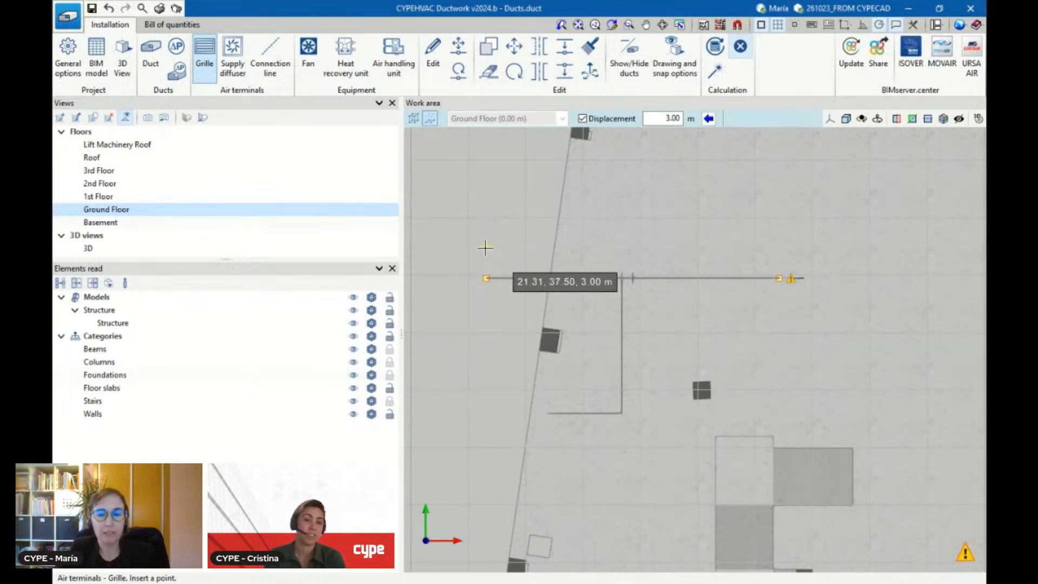
pyautogui.scroll(2, 486, 249)
pyautogui.scroll(-1, 506, 304)
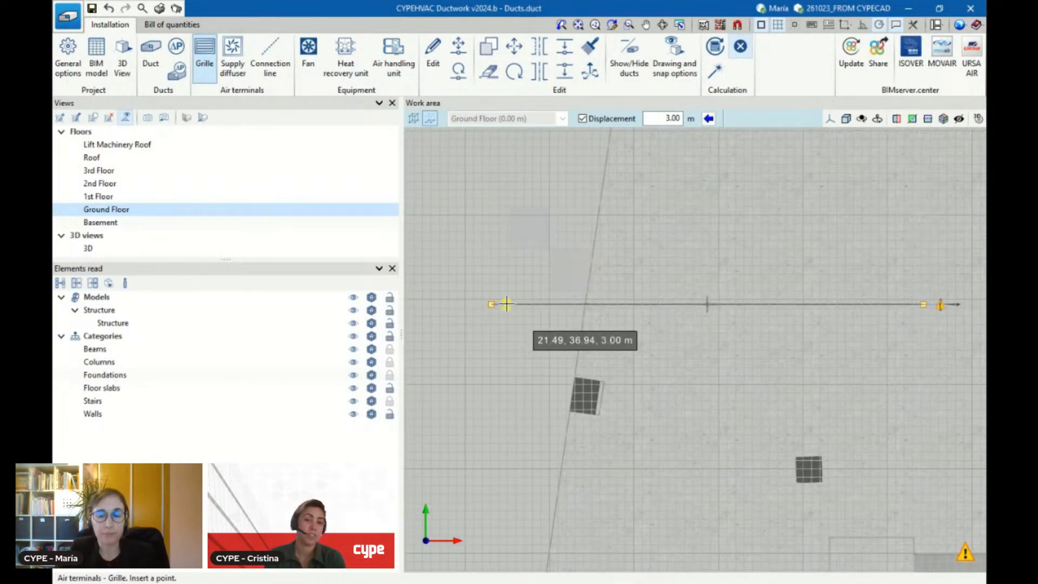
pyautogui.click(309, 55)
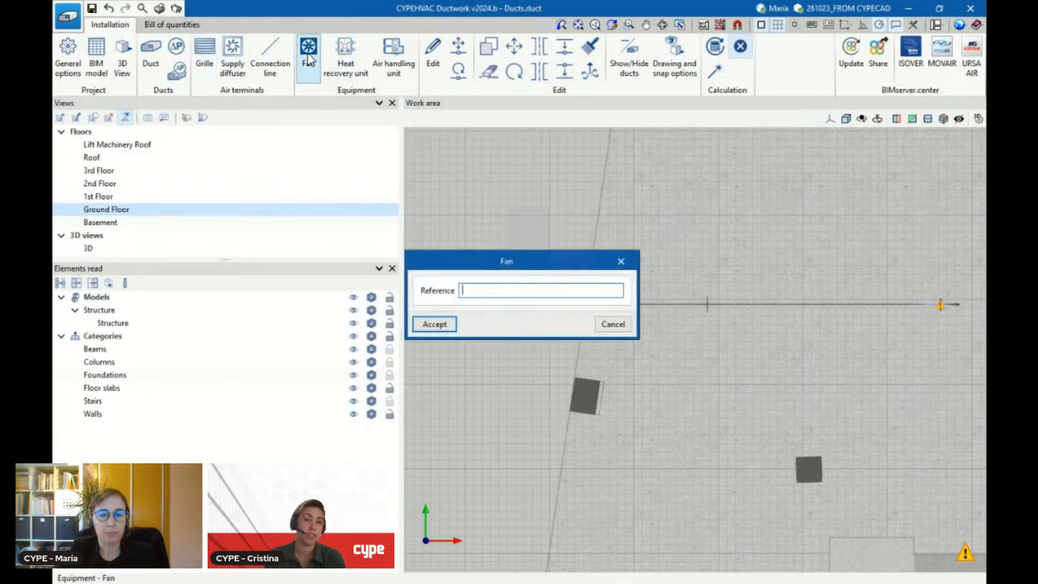
pyautogui.click(434, 324)
pyautogui.scroll(2, 464, 301)
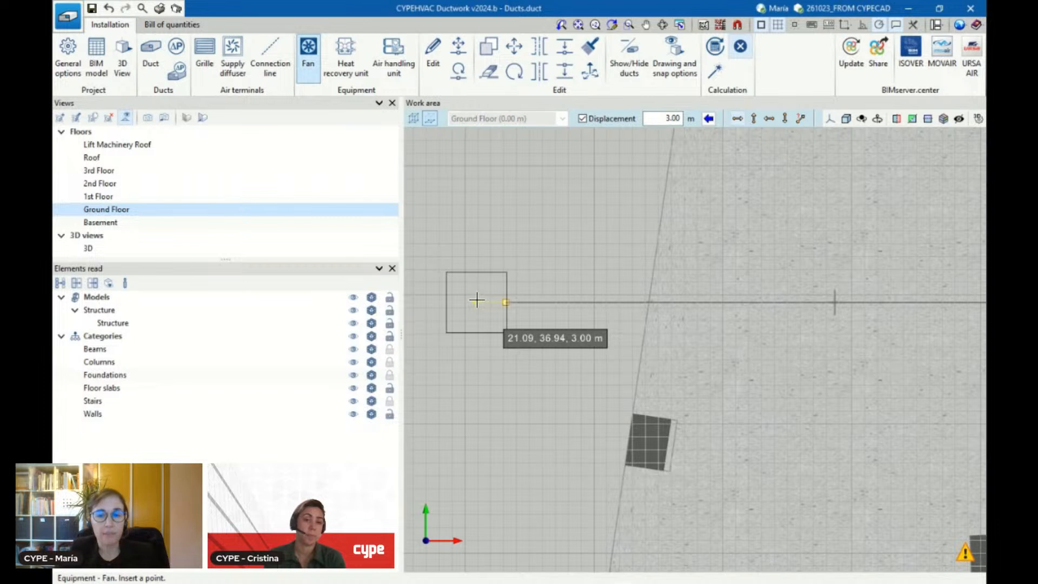
pyautogui.click(471, 303)
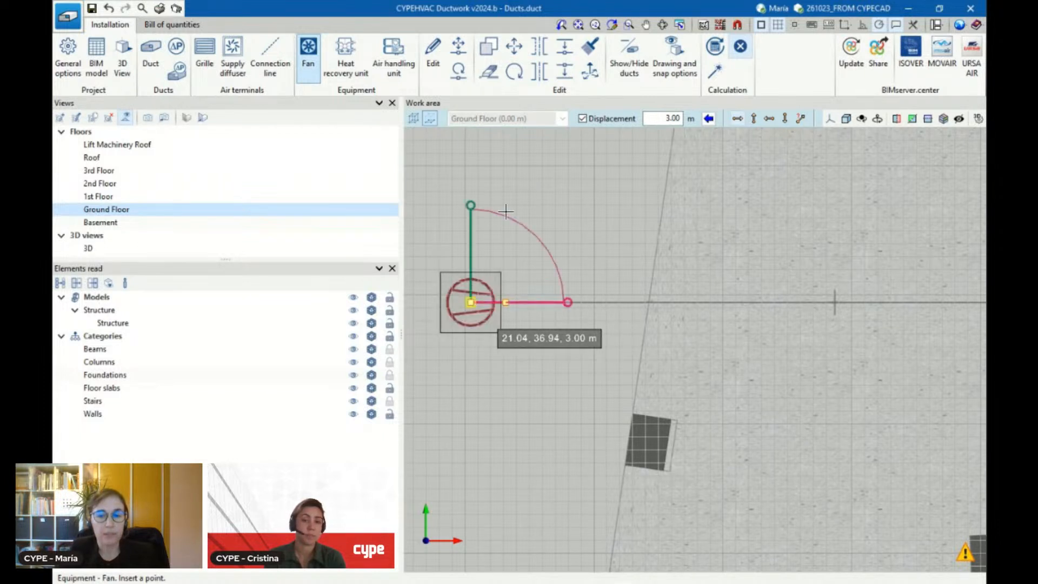
# Move the duct's left end onto the connection point on the fan's right side
pyautogui.click(458, 48)
pyautogui.scroll(2, 514, 277)
pyautogui.click(497, 332)
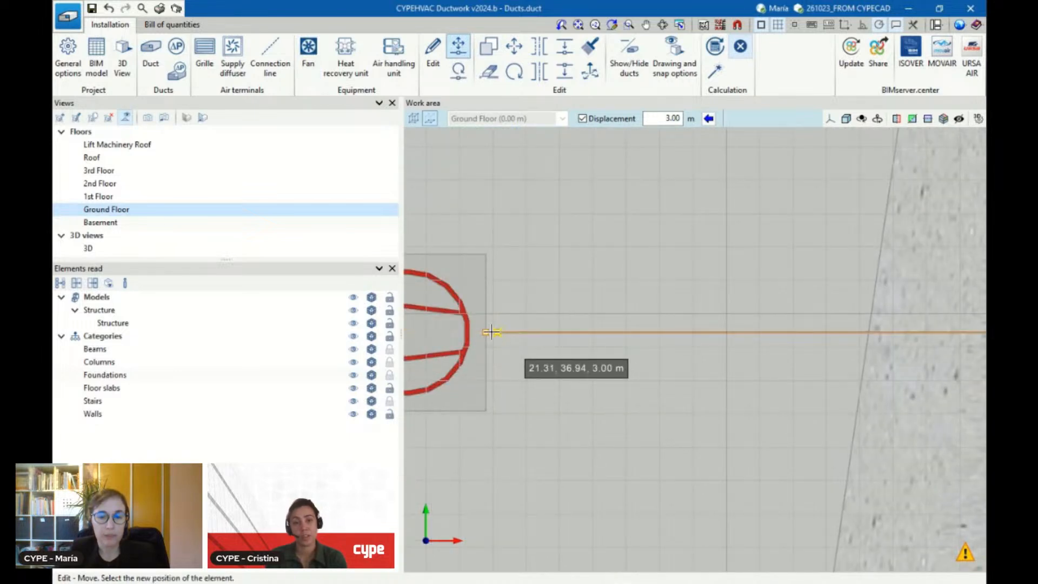
pyautogui.click(486, 332)
pyautogui.scroll(-3, 659, 281)
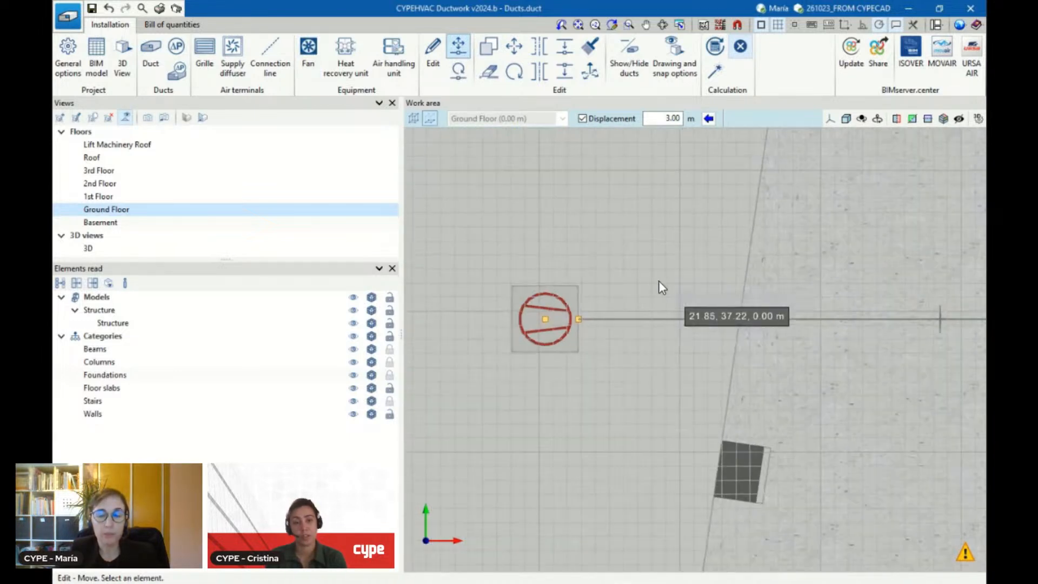
pyautogui.scroll(-2, 489, 328)
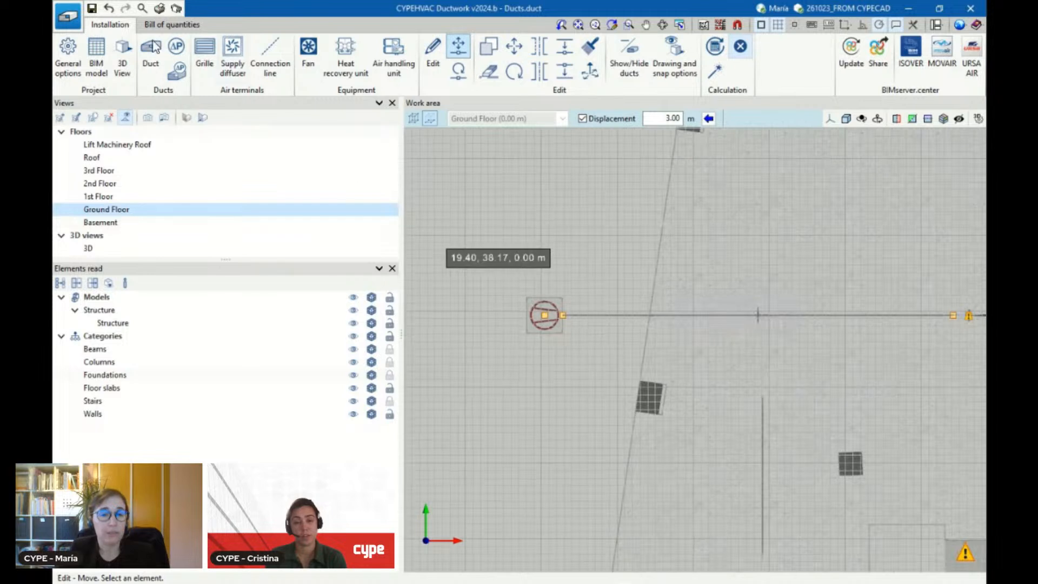
# Draw a rectangular 200 × 200 mm galvanized steel duct about 0.4 m long horizontally leftwards from the fan's left connection point
pyautogui.click(155, 60)
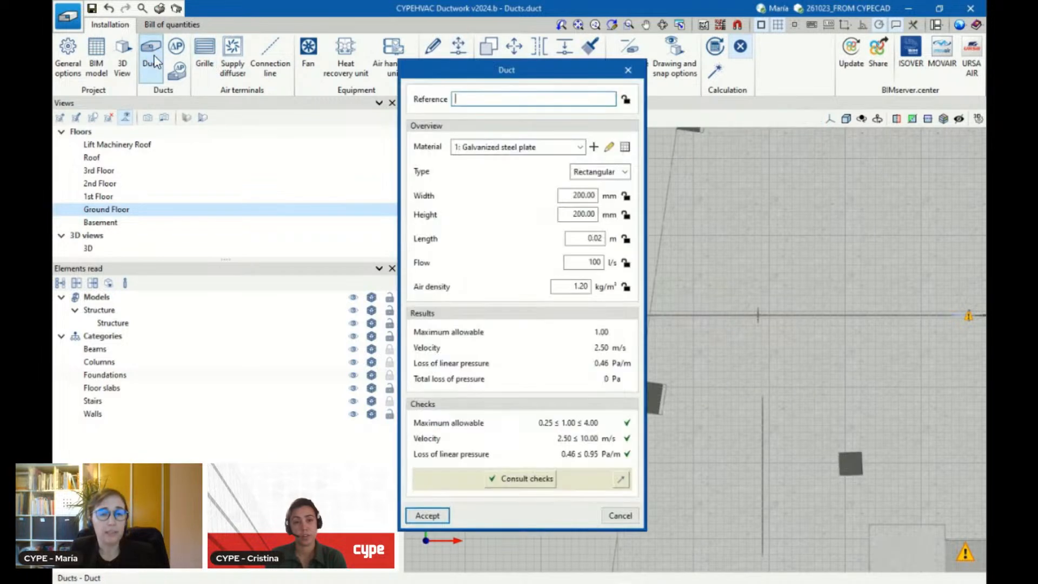
pyautogui.click(418, 515)
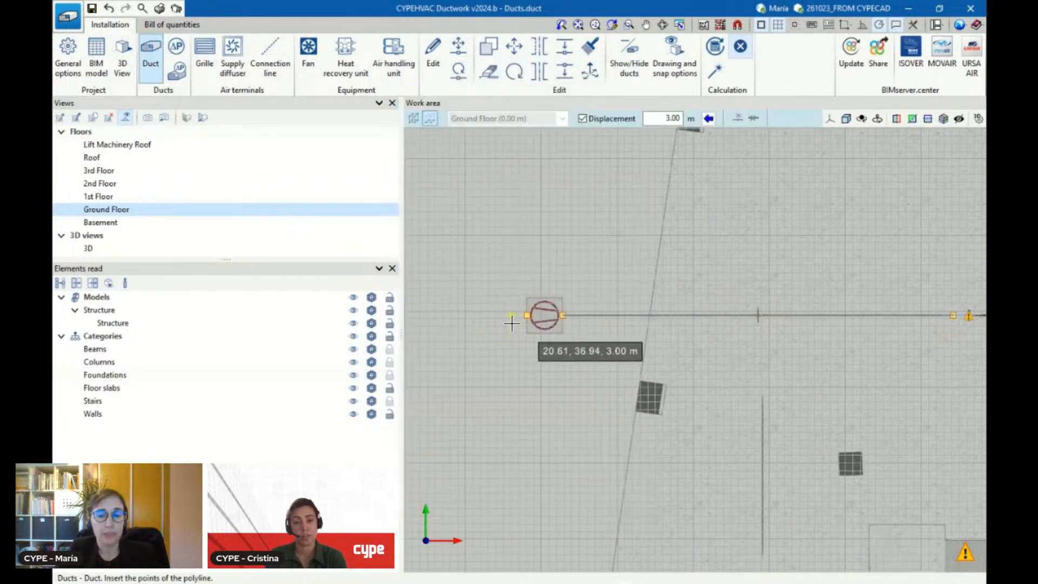
pyautogui.click(527, 315)
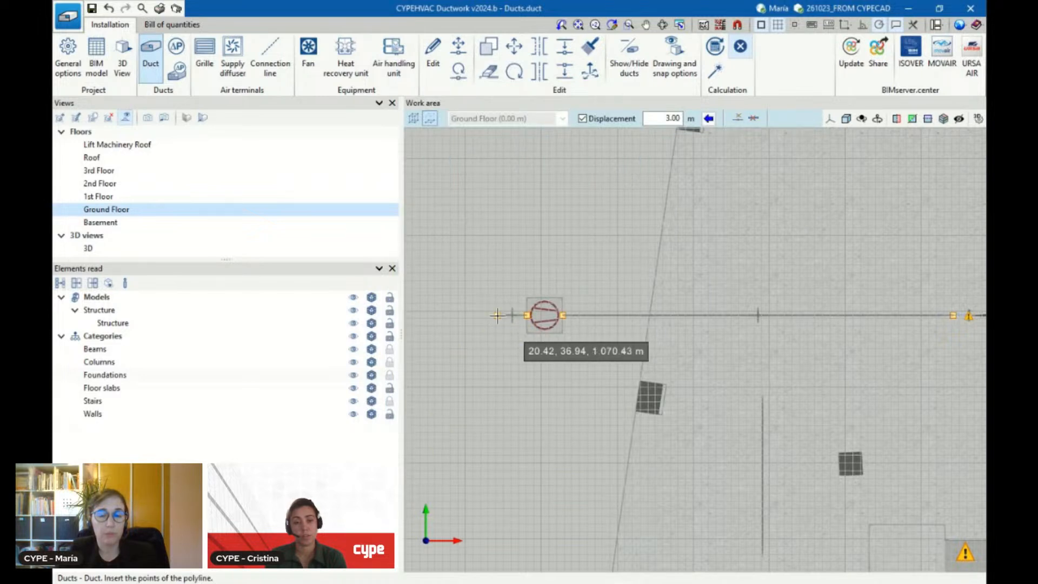
pyautogui.click(498, 315)
pyautogui.scroll(2, 505, 278)
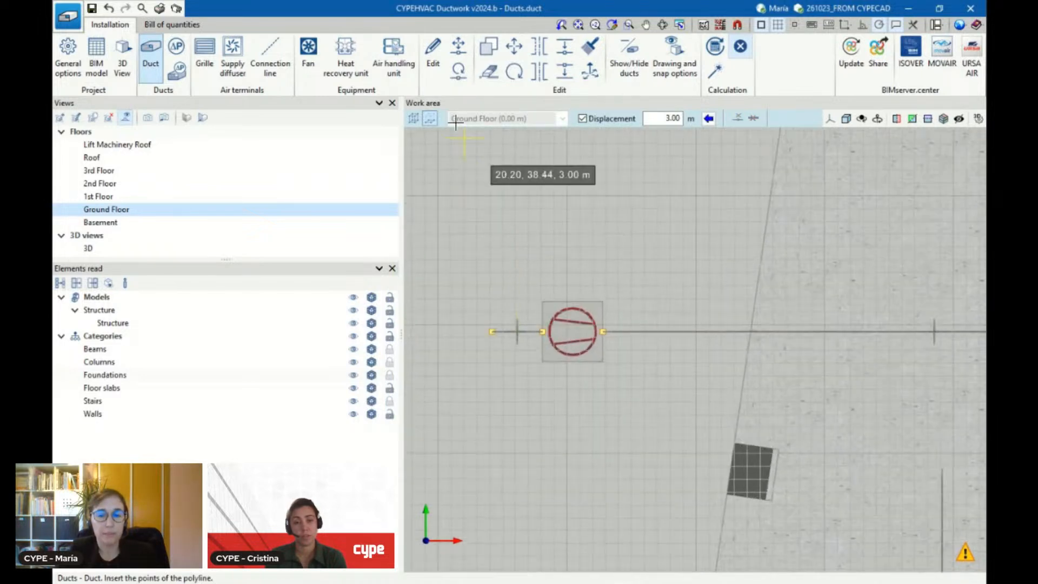
# Insert a Weather grille, model EL-200x100mm, at the free left end of the short duct
pyautogui.click(204, 68)
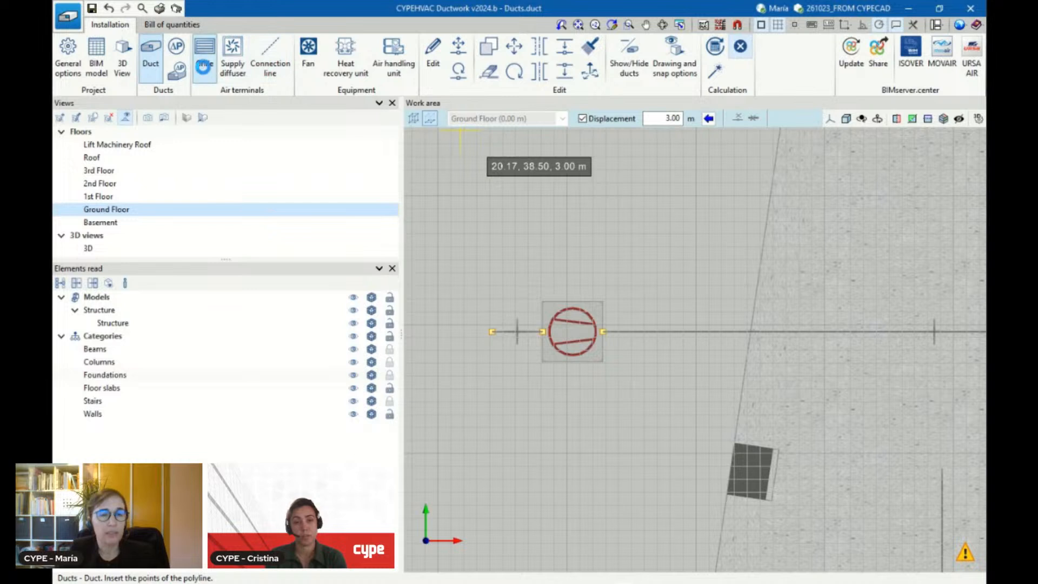
pyautogui.click(466, 245)
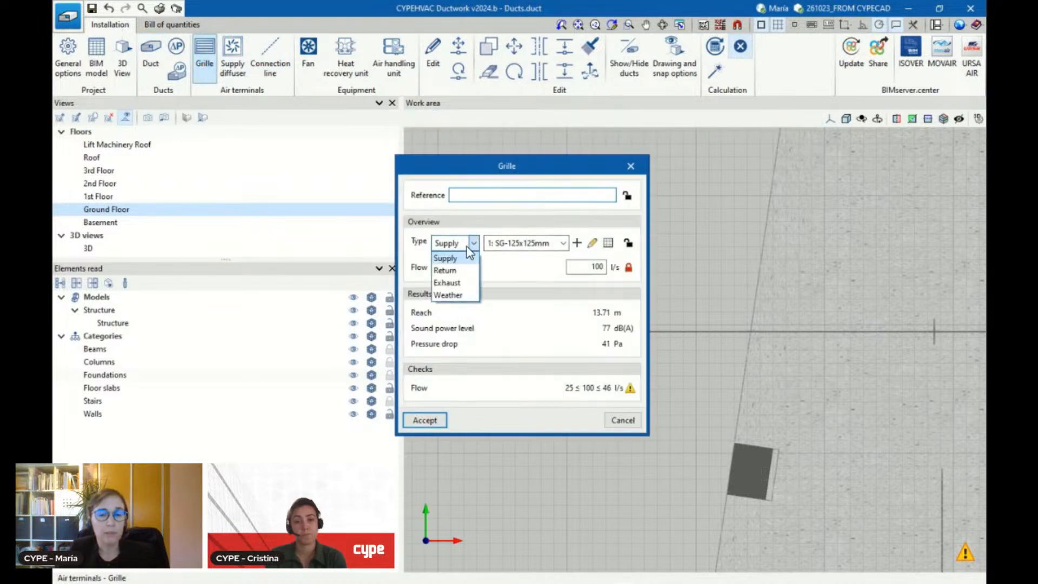
pyautogui.click(448, 295)
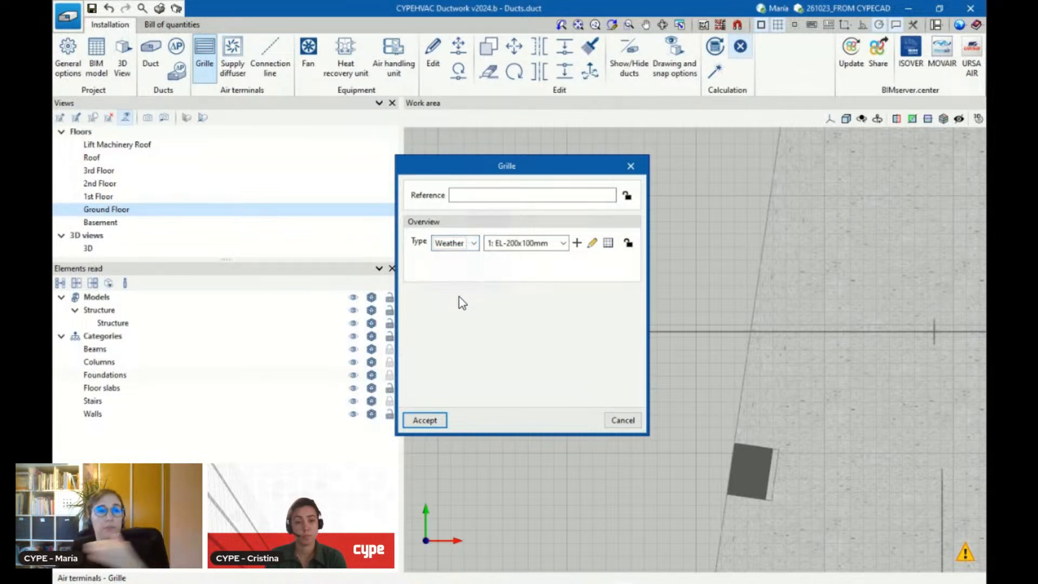
pyautogui.click(441, 420)
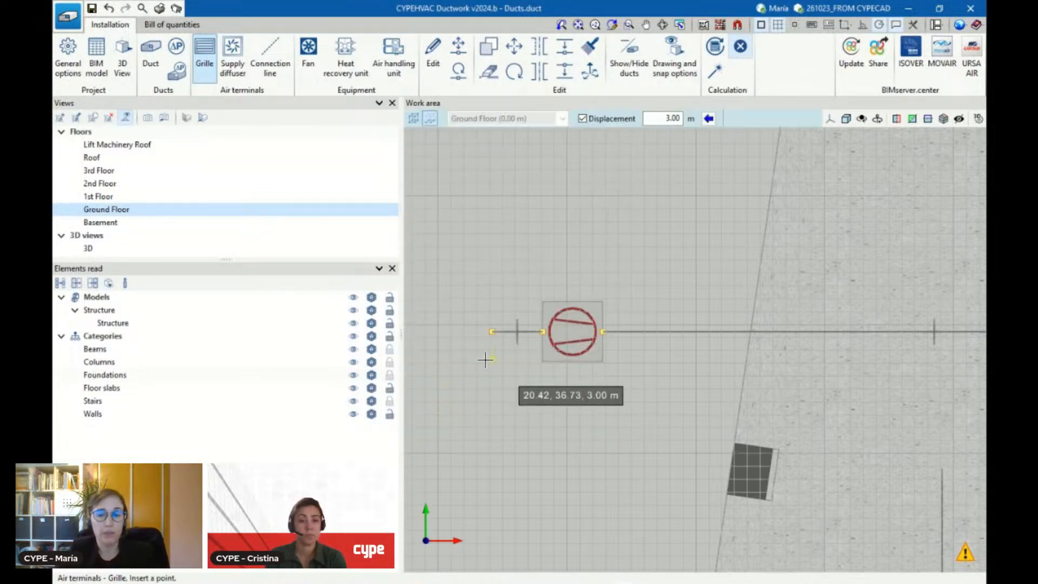
pyautogui.scroll(2, 495, 329)
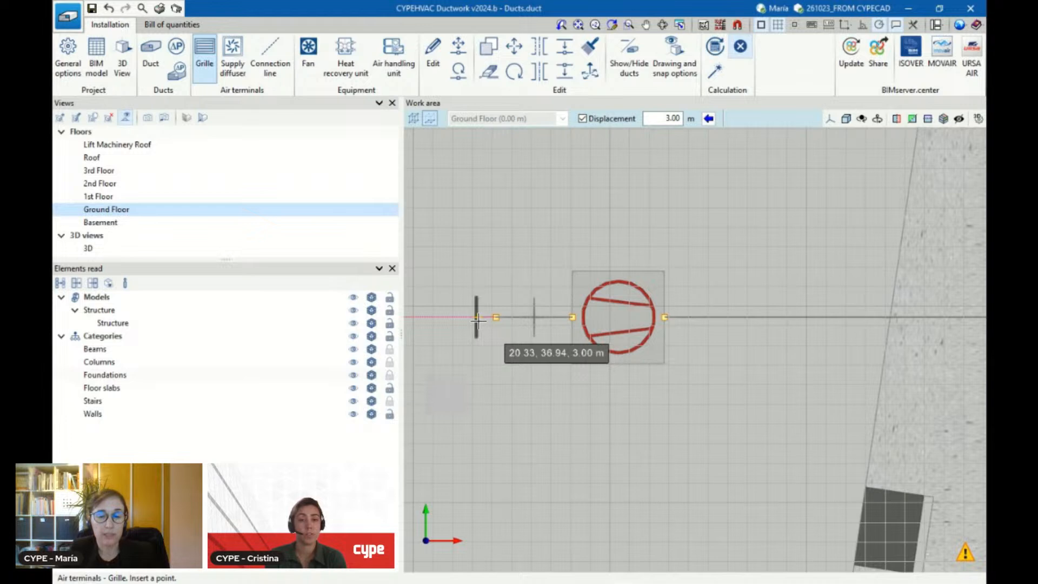
pyautogui.scroll(-3, 486, 351)
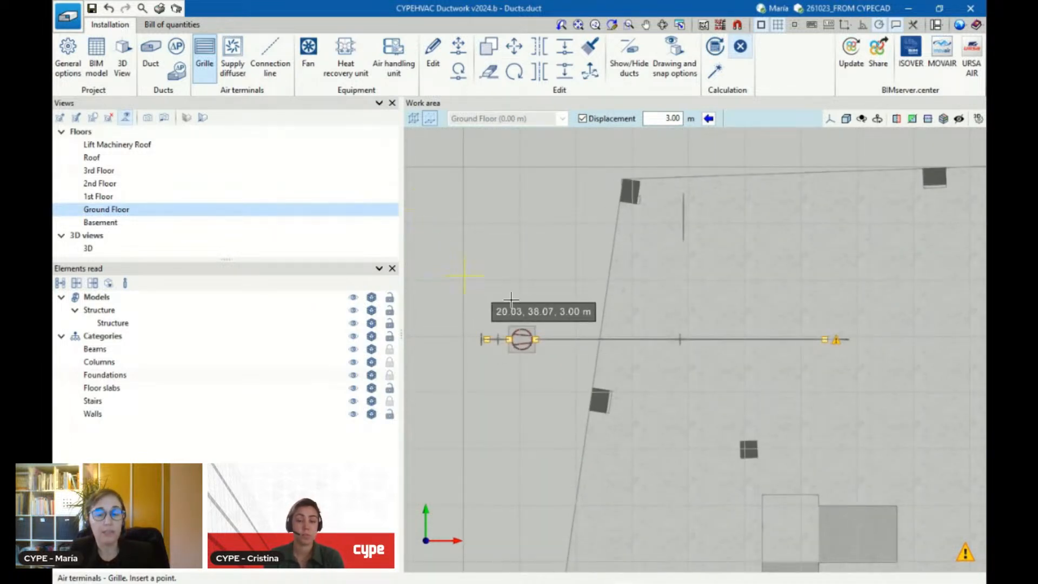
pyautogui.scroll(1, 493, 297)
pyautogui.scroll(-1, 483, 278)
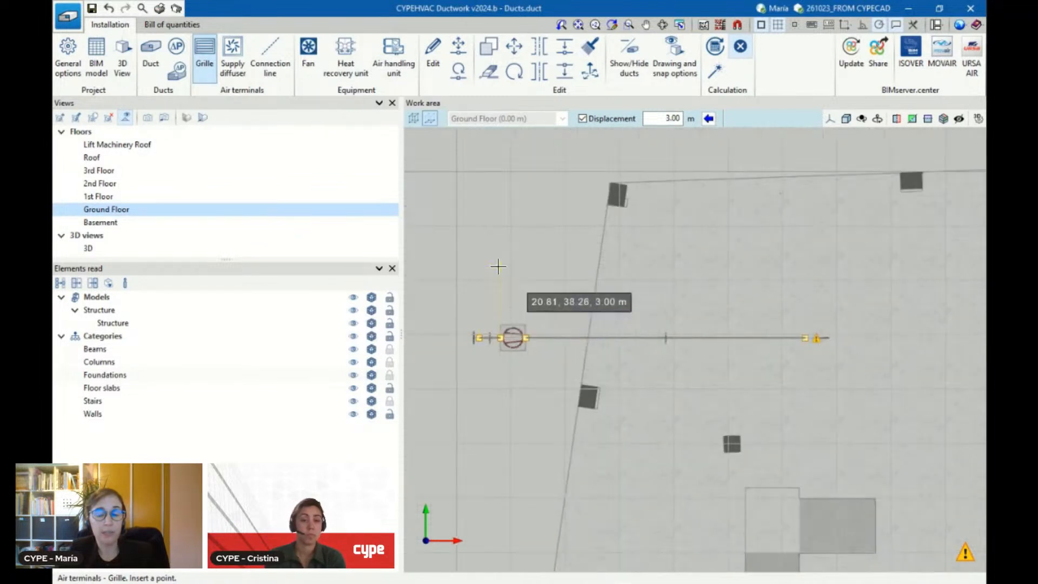
pyautogui.scroll(1, 498, 266)
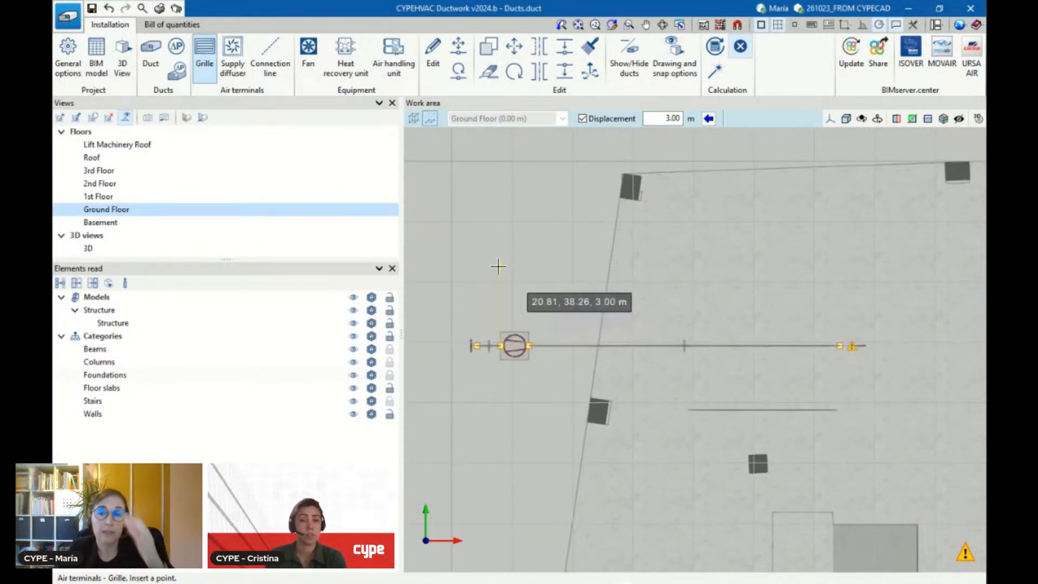
# Review the visibility, snap and flow colour settings in the drawing and snap options, keeping them as they are
pyautogui.click(680, 53)
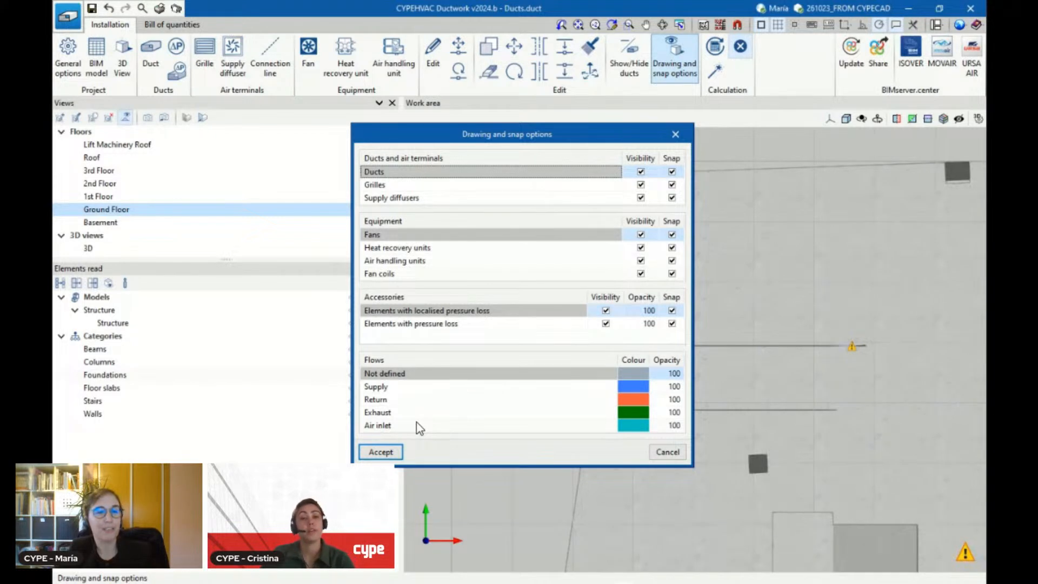
pyautogui.click(390, 457)
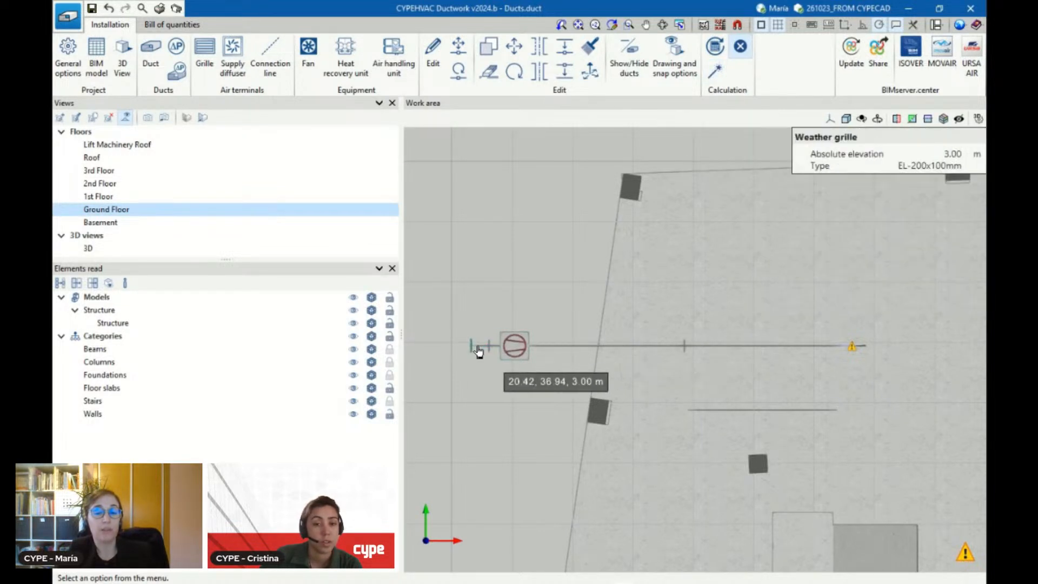
pyautogui.moveTo(853, 348)
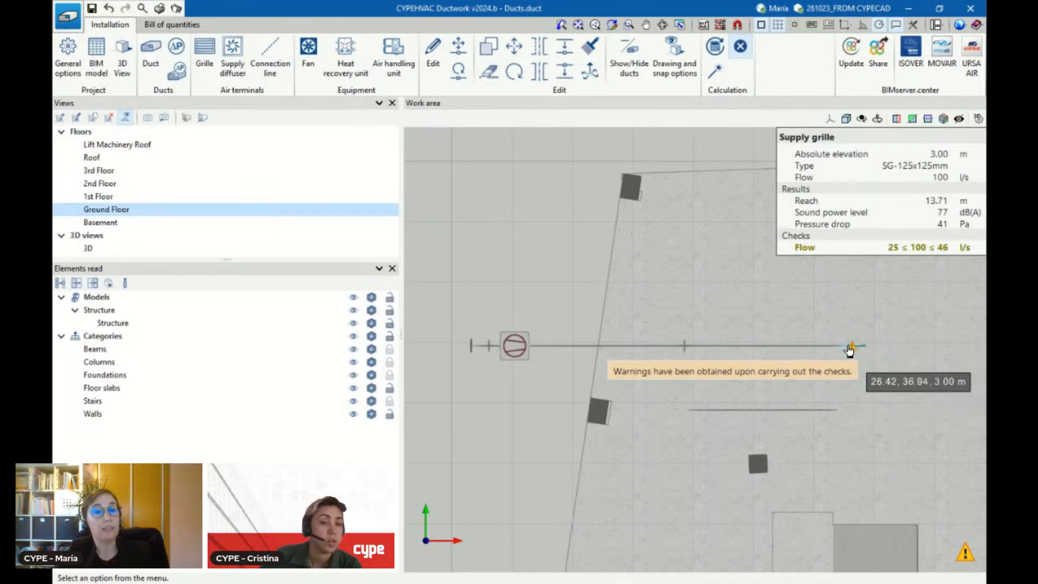
# Run the automatic Design of the ductwork installation on the Ground Floor and examine the resulting duct run
pyautogui.click(712, 76)
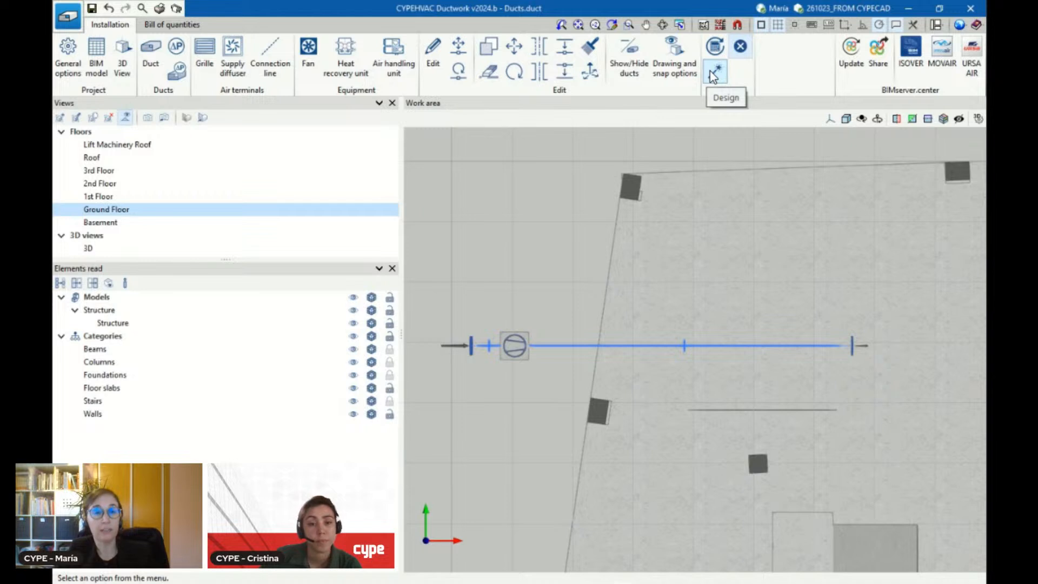
pyautogui.scroll(1, 533, 397)
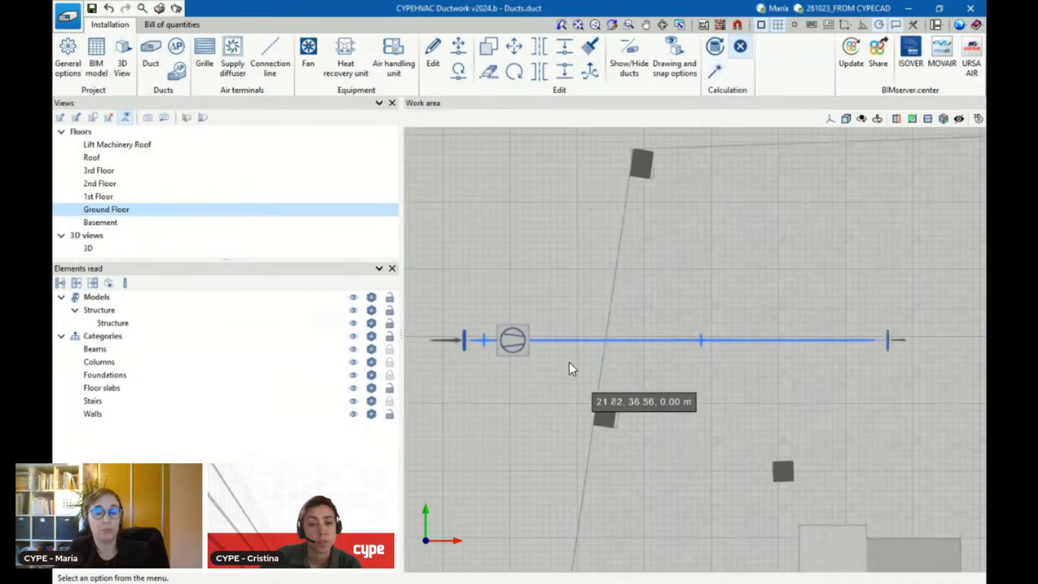
pyautogui.moveTo(579, 351)
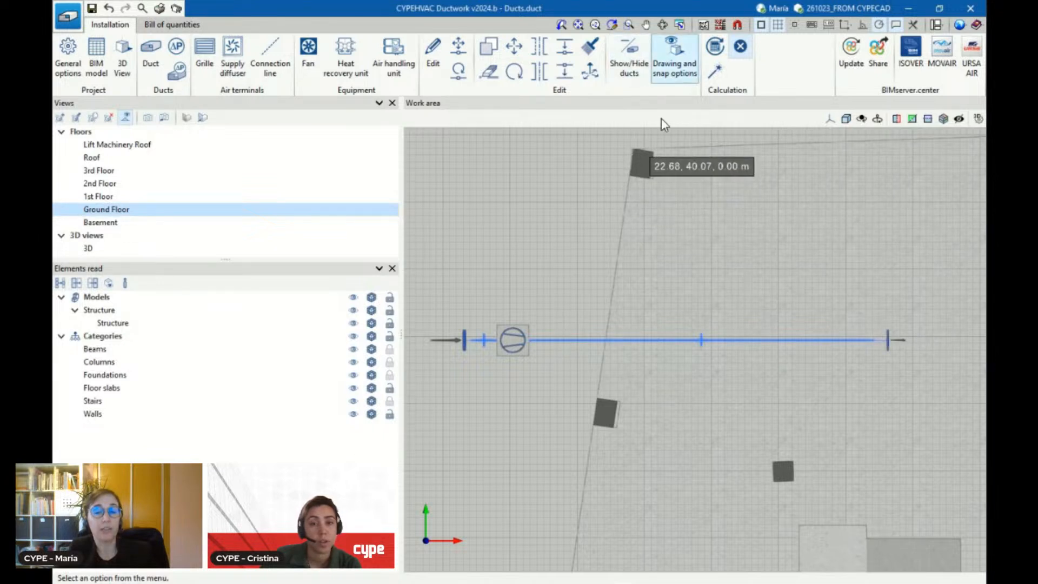
# Review the properties, results and flow check of the supply grille at the far end of the long duct
pyautogui.scroll(-2, 624, 215)
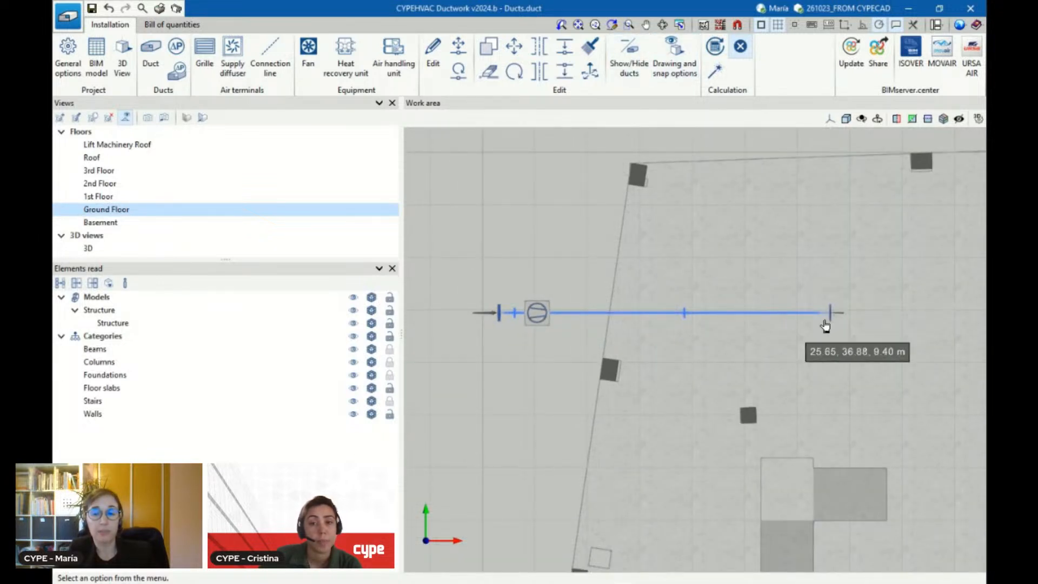
pyautogui.moveTo(835, 322)
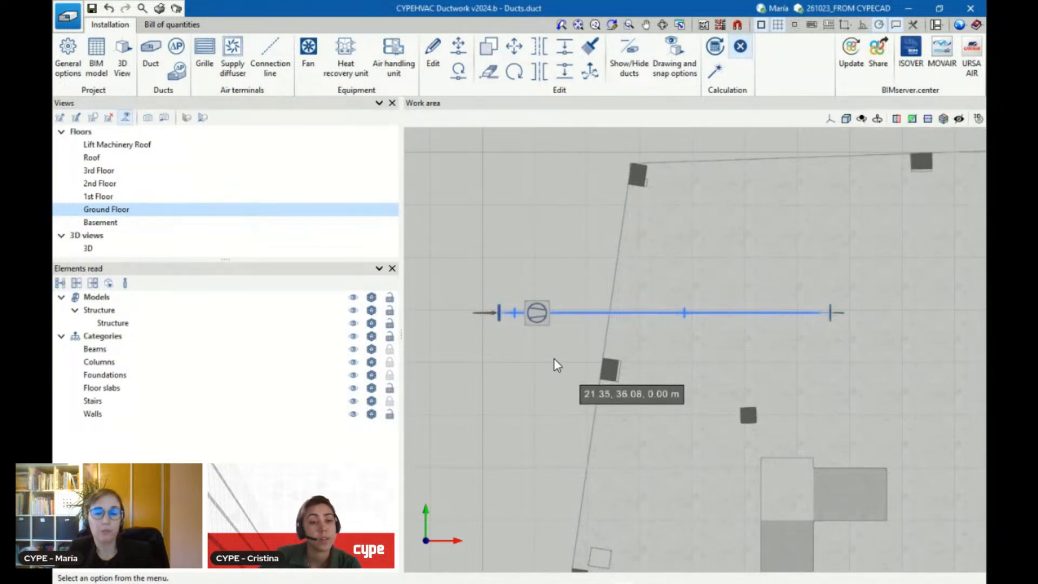
pyautogui.moveTo(513, 320)
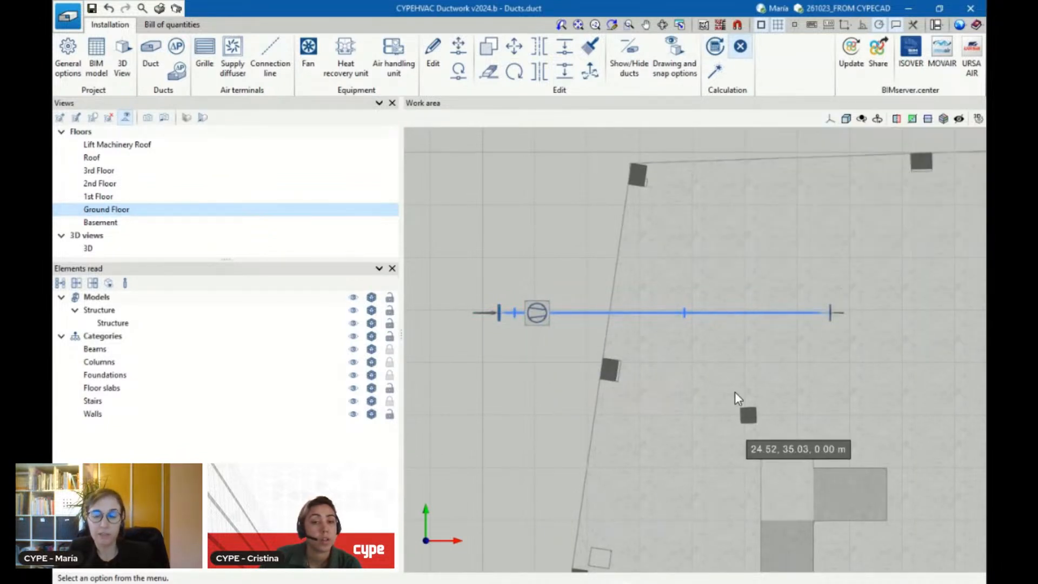
pyautogui.click(837, 320)
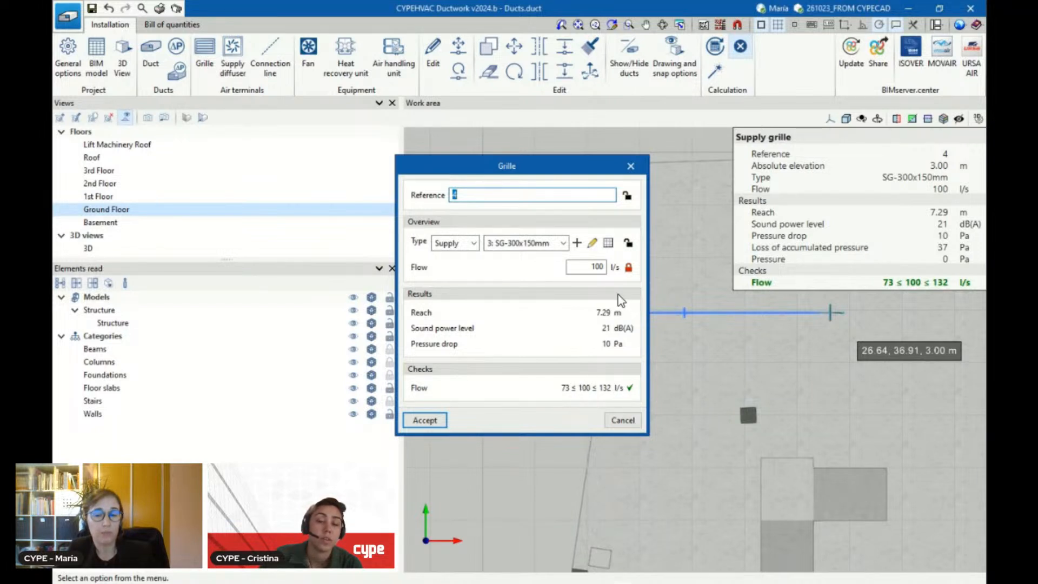
pyautogui.click(623, 420)
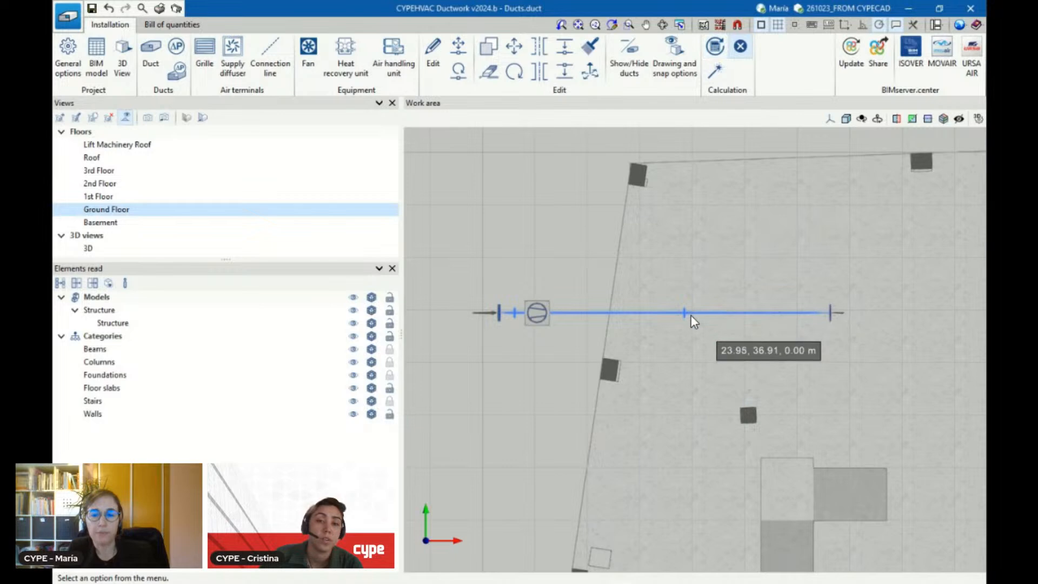
# Review the dimensions, results and checks of the long duct between the fan and the supply grille
pyautogui.scroll(2, 667, 320)
pyautogui.scroll(-3, 667, 320)
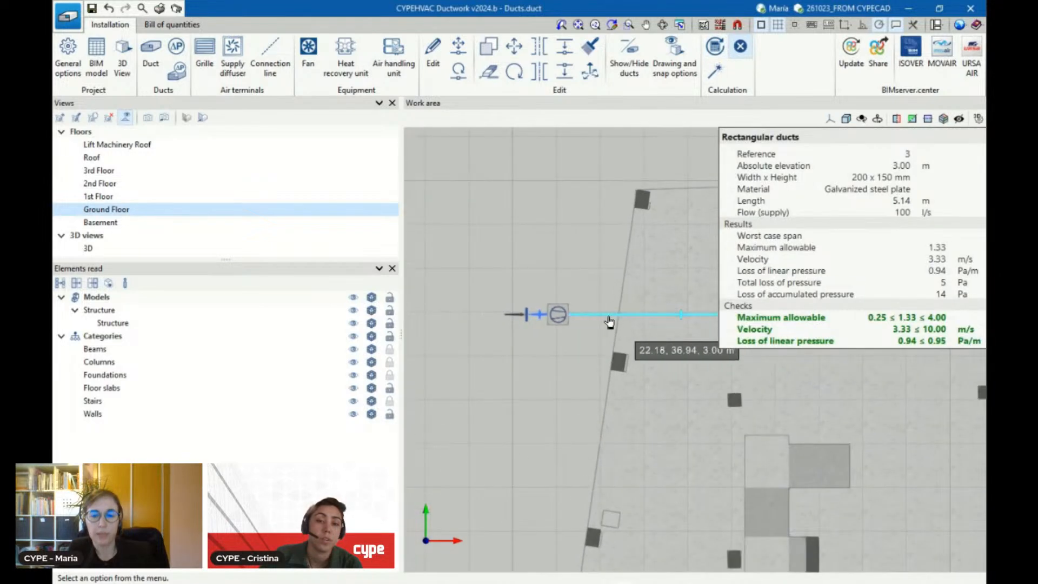
pyautogui.click(610, 321)
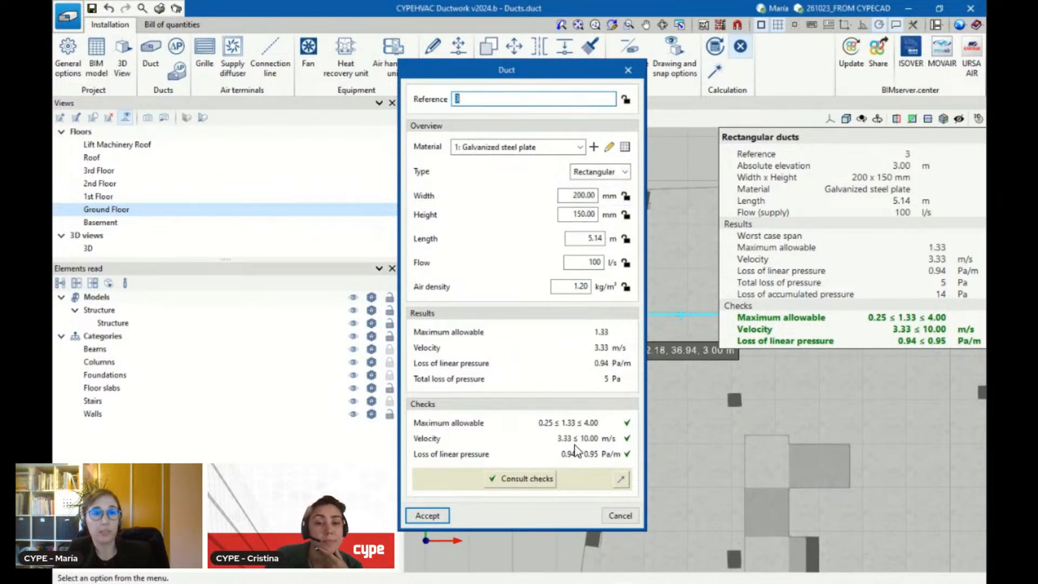
pyautogui.click(620, 515)
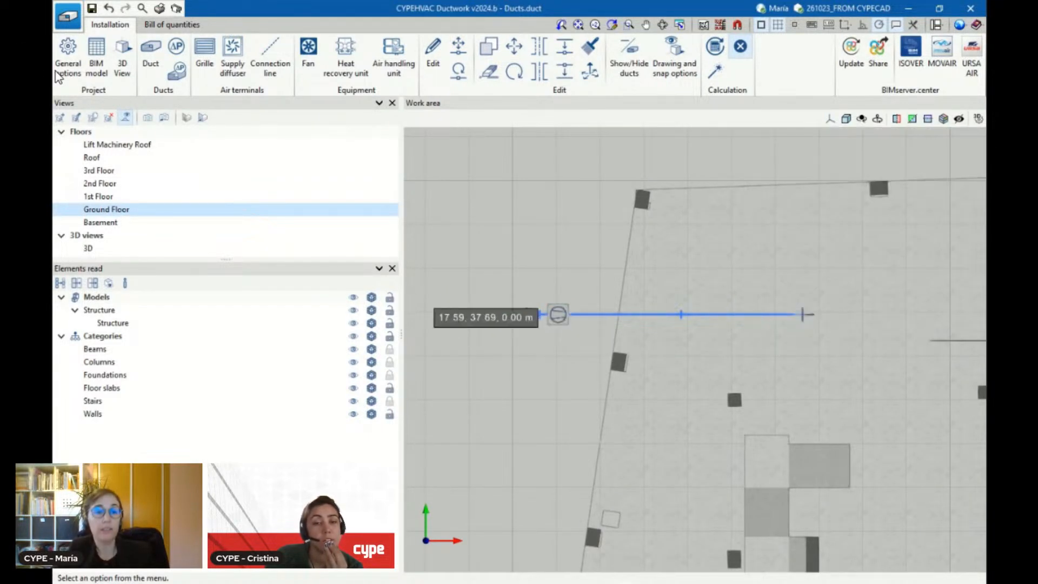
# Look into the ductwork settings in the general options and leave them as they are
pyautogui.click(60, 61)
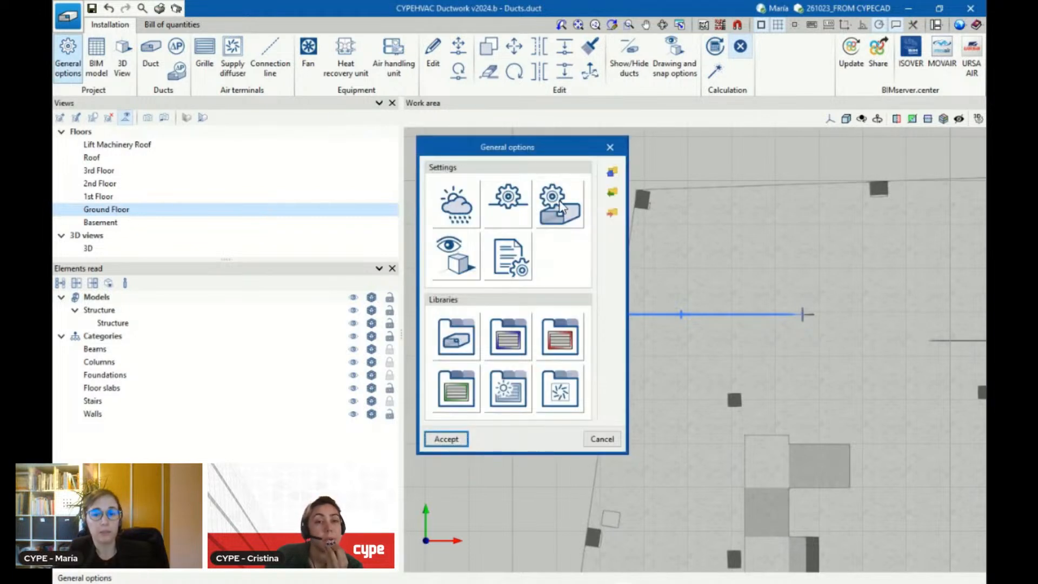
pyautogui.click(568, 216)
pyautogui.click(598, 251)
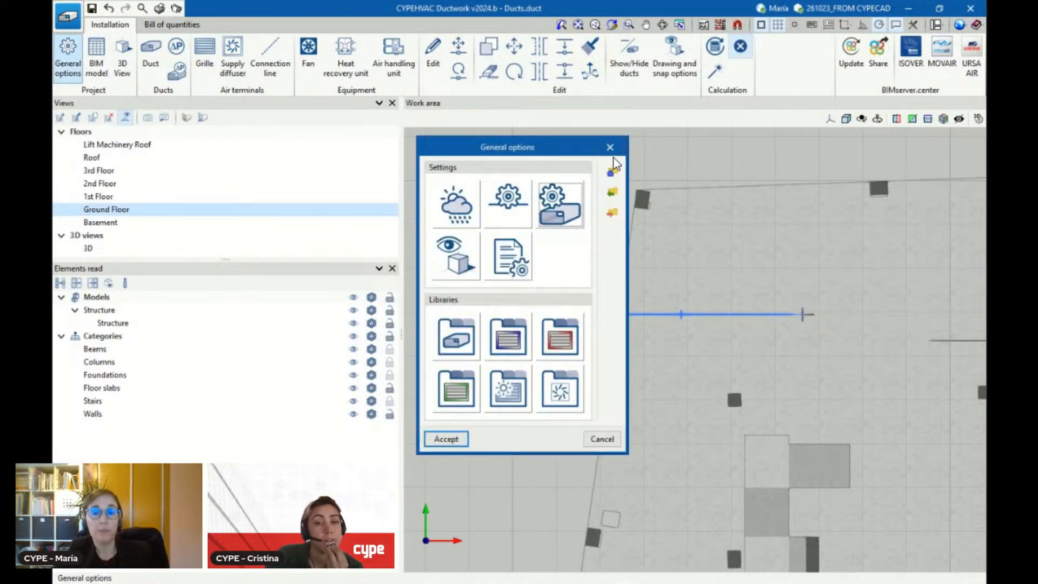
pyautogui.click(610, 148)
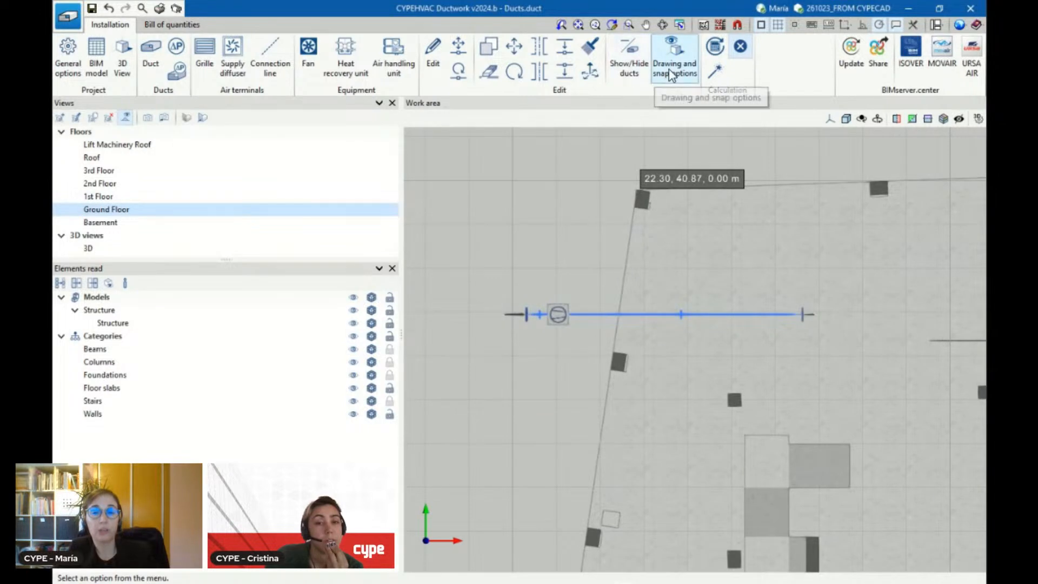
# Toggle the duct display on the Ground Floor plan, leaving the ducts shown at their full width
pyautogui.click(627, 68)
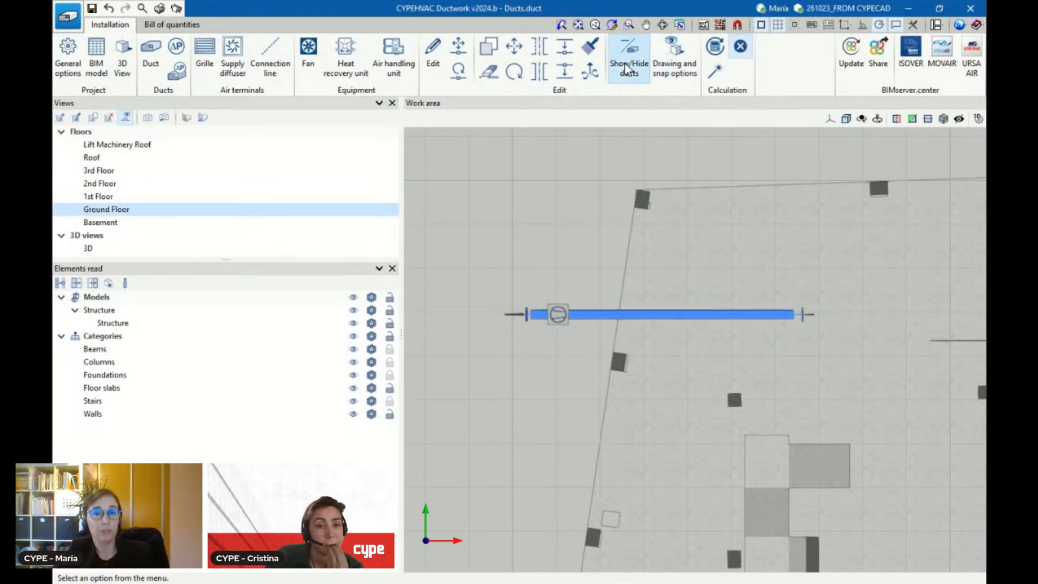
pyautogui.click(627, 69)
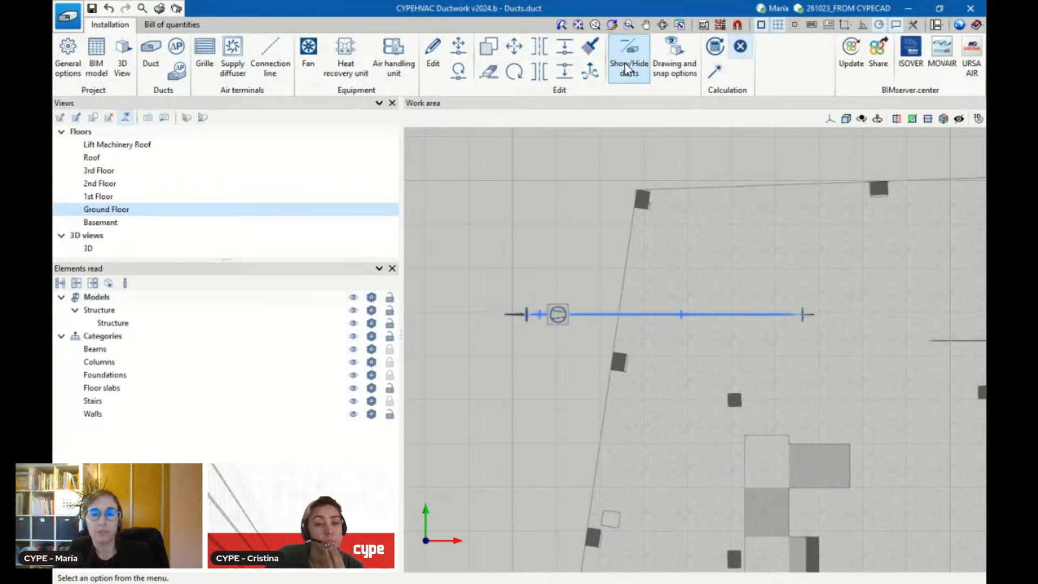
pyautogui.click(627, 69)
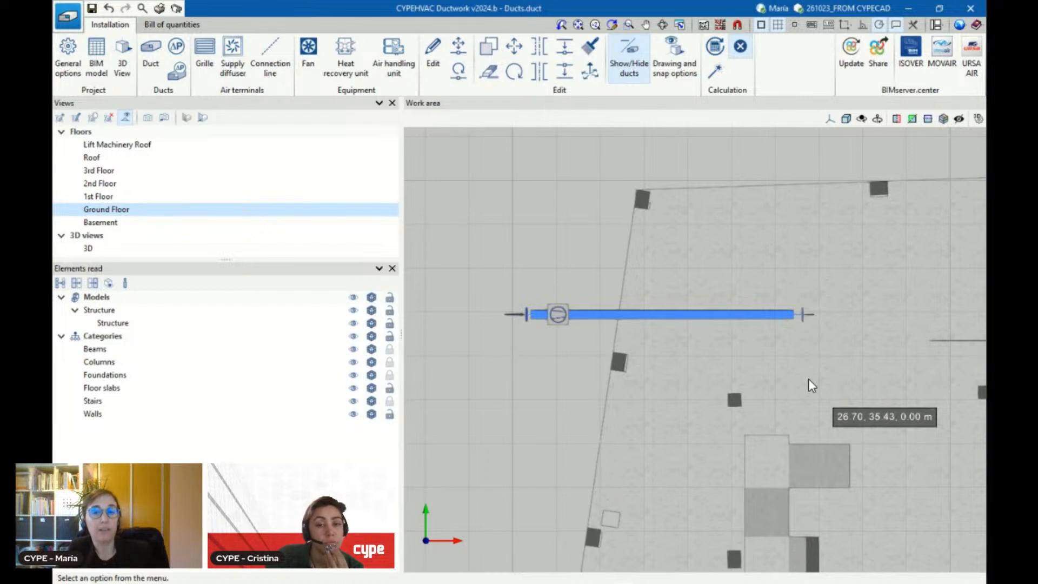
# Inspect the duct run within the building structure in perspective, first on the Ground Floor and then in the full 3D view
pyautogui.click(662, 24)
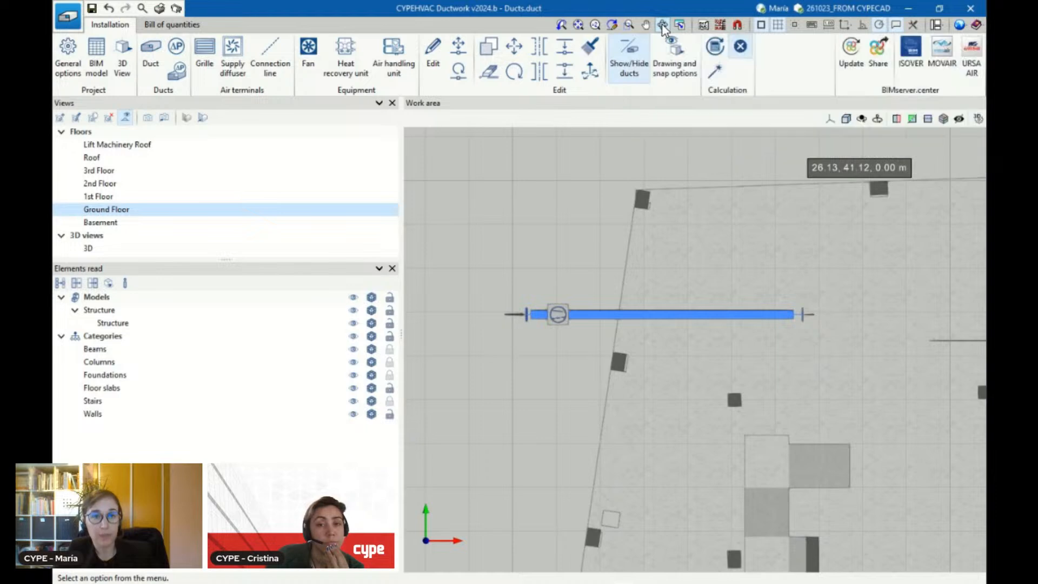
pyautogui.moveTo(806, 433); pyautogui.dragTo(827, 234)
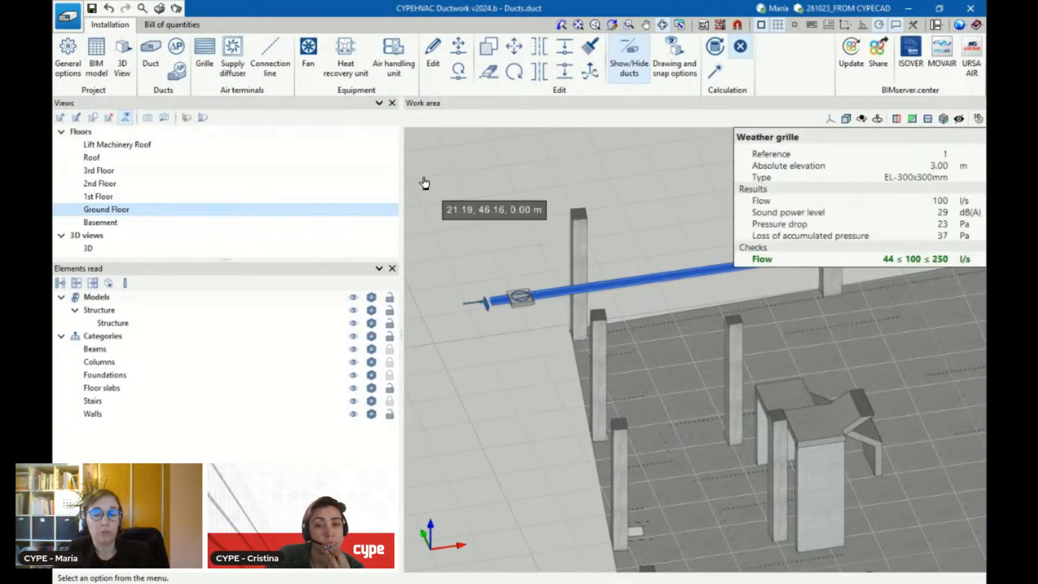
pyautogui.click(91, 249)
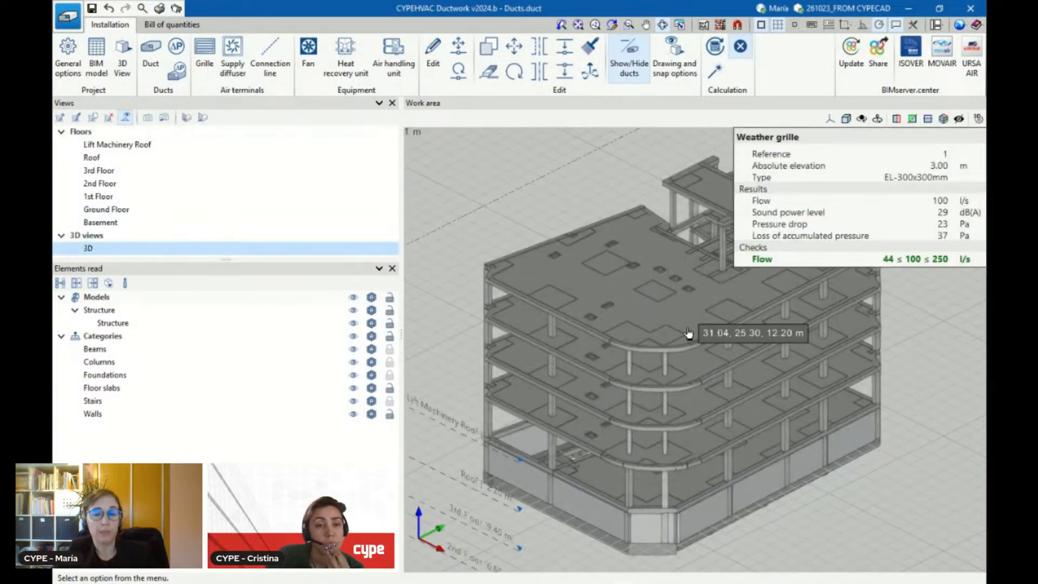
pyautogui.moveTo(627, 348); pyautogui.dragTo(694, 356)
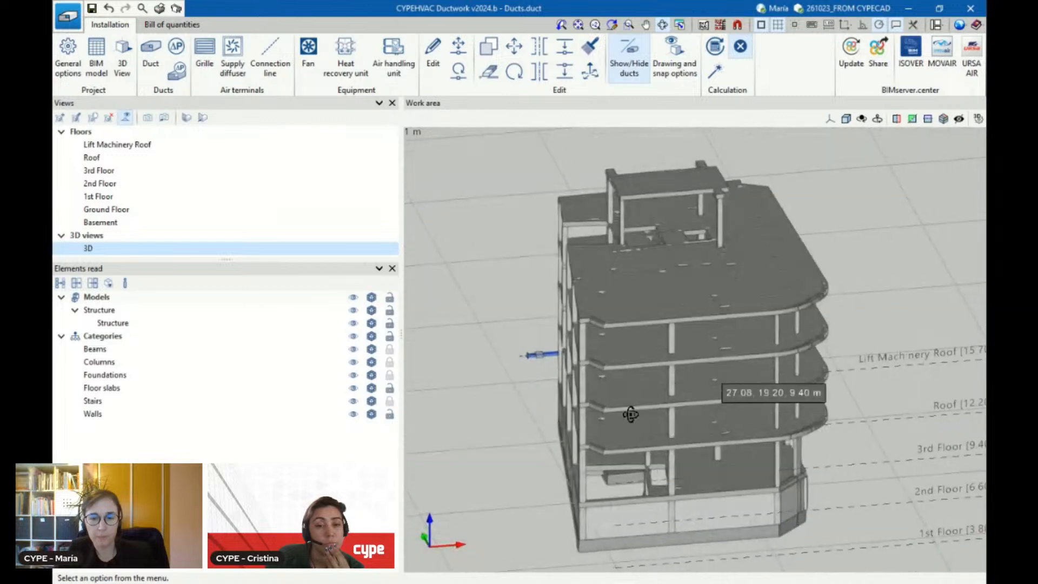
pyautogui.scroll(4, 578, 437)
pyautogui.moveTo(593, 327); pyautogui.dragTo(687, 297)
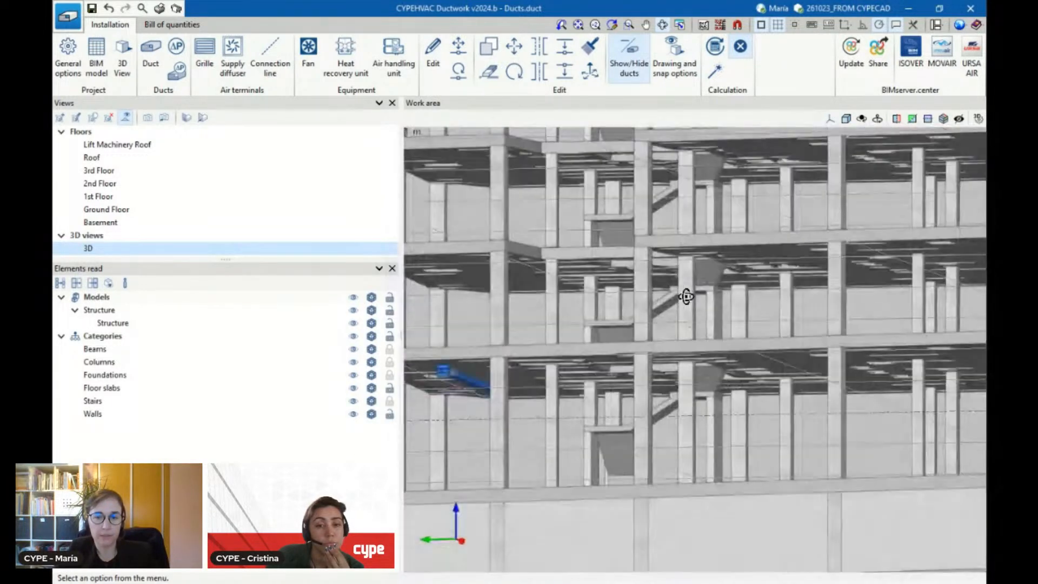
pyautogui.moveTo(498, 363); pyautogui.dragTo(548, 370)
pyautogui.scroll(2, 590, 425)
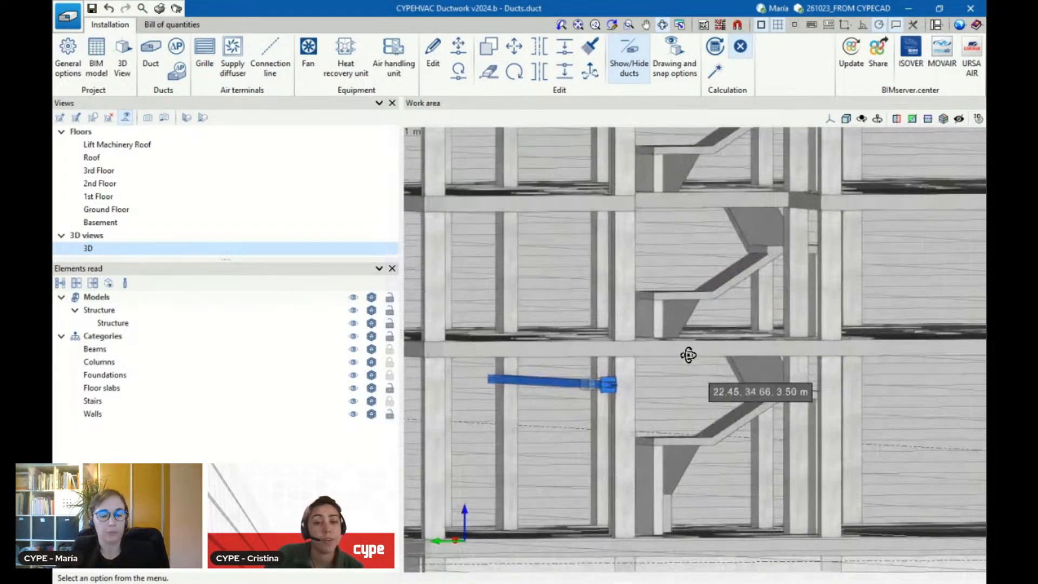
pyautogui.scroll(-3, 678, 355)
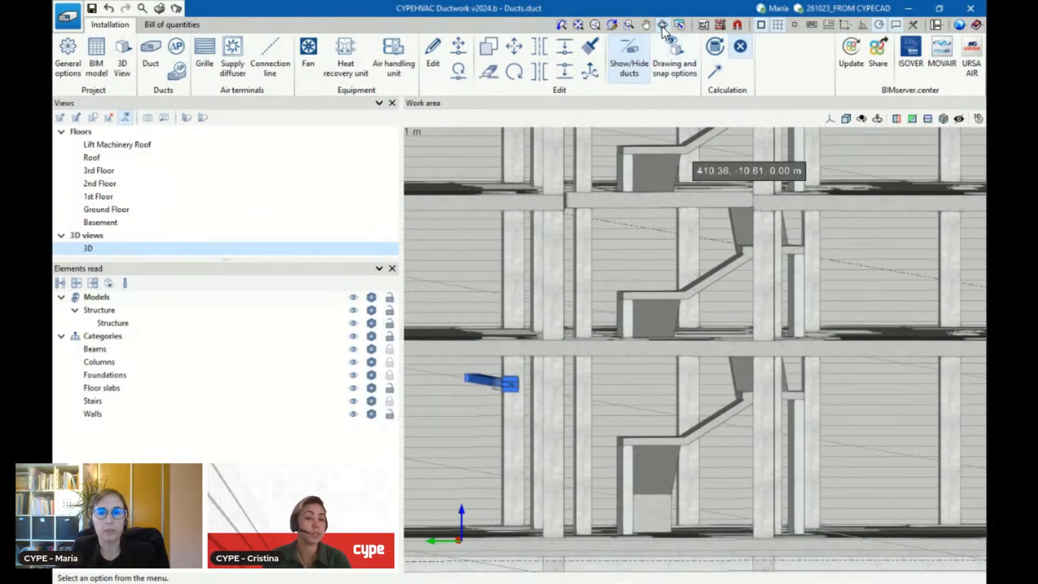
# Share the ductwork to the BIMserver.center project as "Duct installation", including the FIEBDC-3 bill of quantities
pyautogui.click(882, 62)
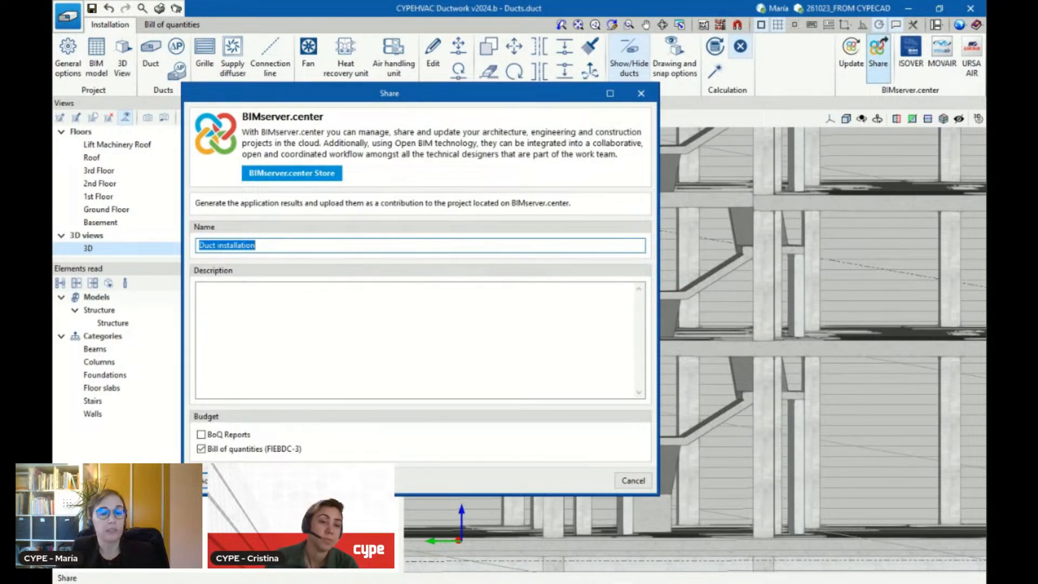
pyautogui.click(204, 480)
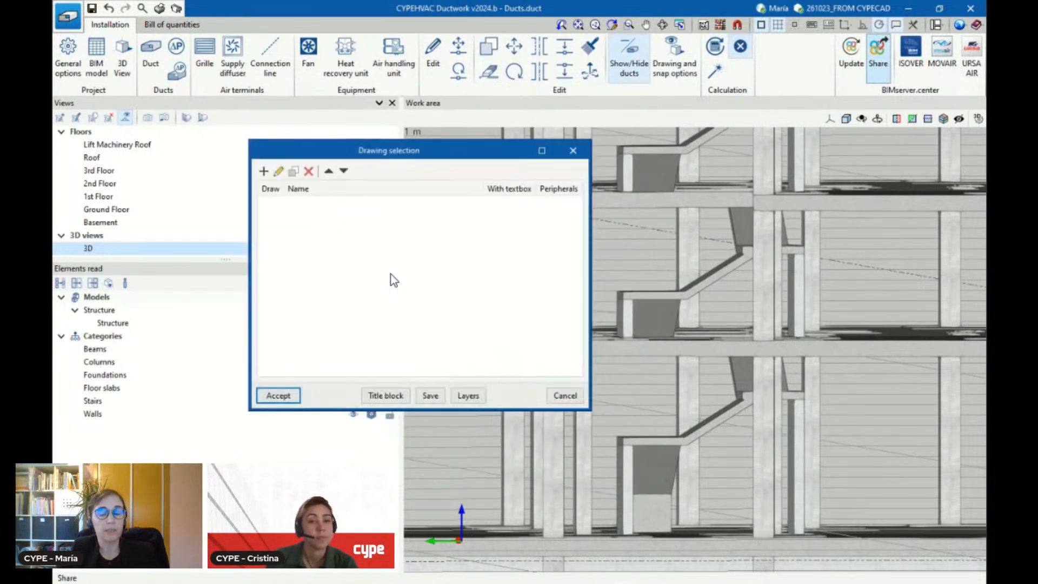
# Add a Ground Floor plan drawing with reference "d" at scale 1:100 in DWG format and complete the export
pyautogui.click(265, 172)
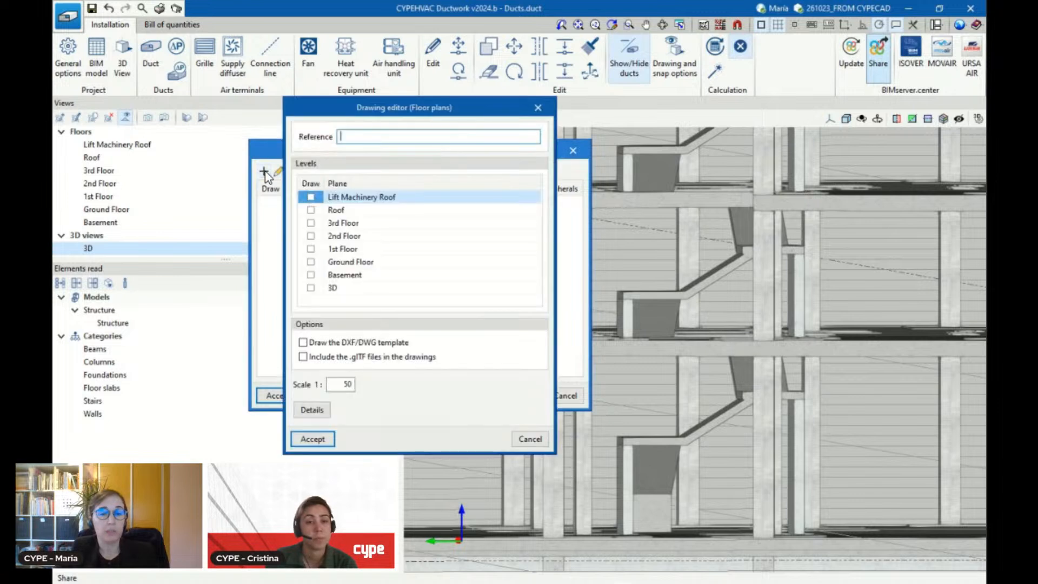
pyautogui.click(311, 262)
pyautogui.click(373, 136)
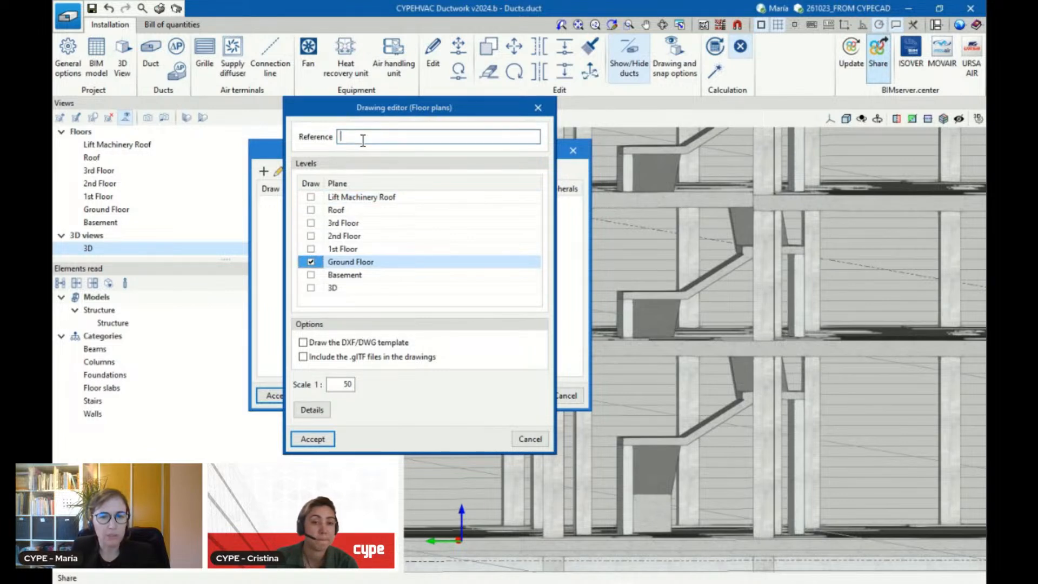
pyautogui.write('dr')
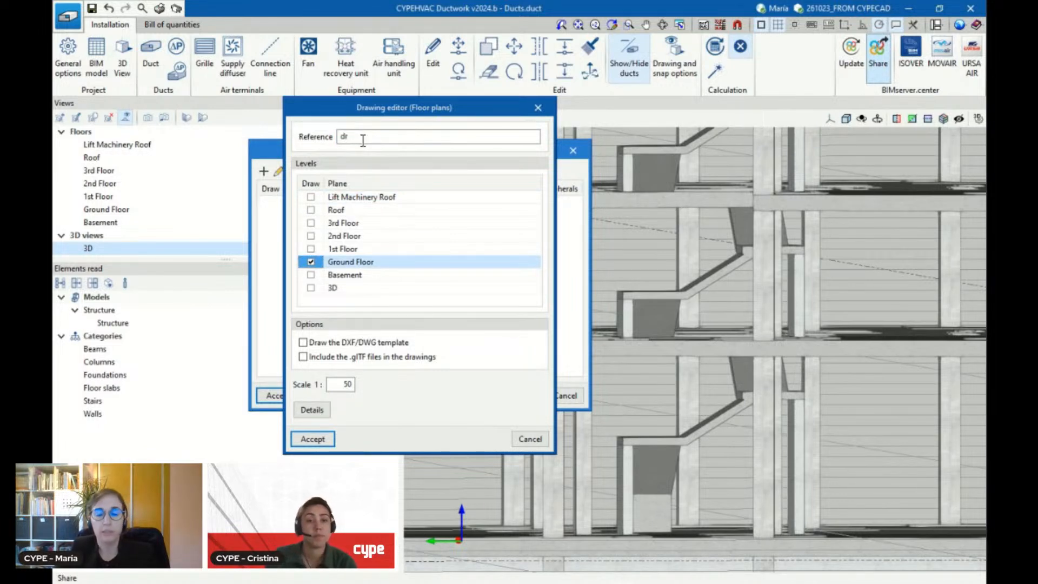
pyautogui.press('BackSpace')
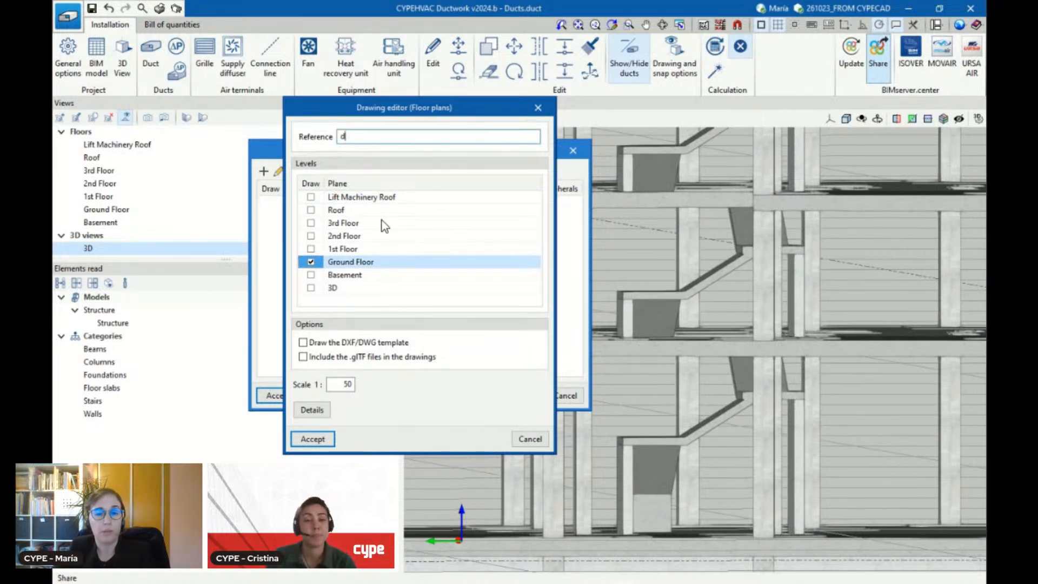
pyautogui.doubleClick(346, 385)
pyautogui.write('100')
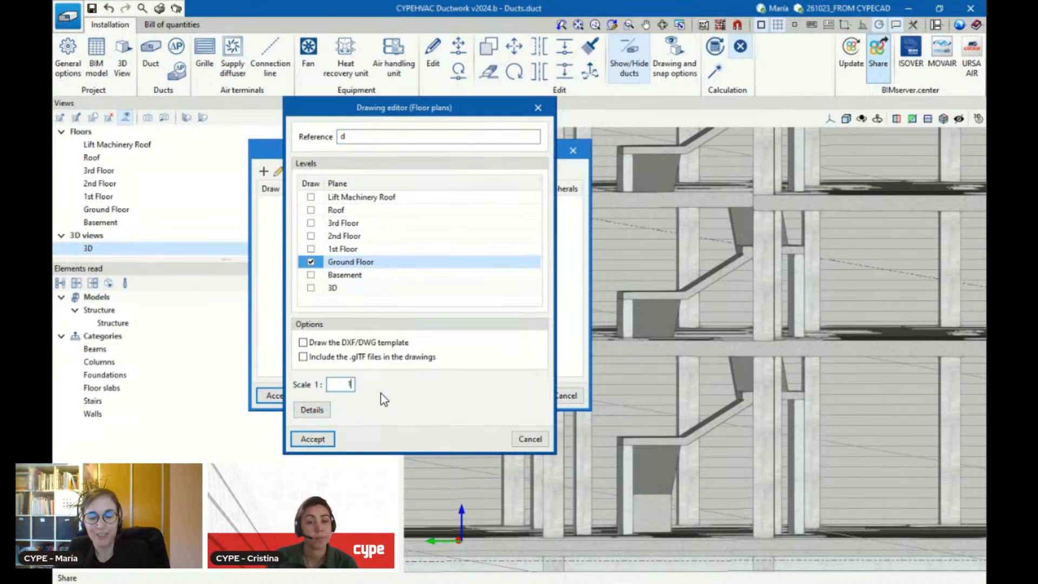
pyautogui.click(312, 439)
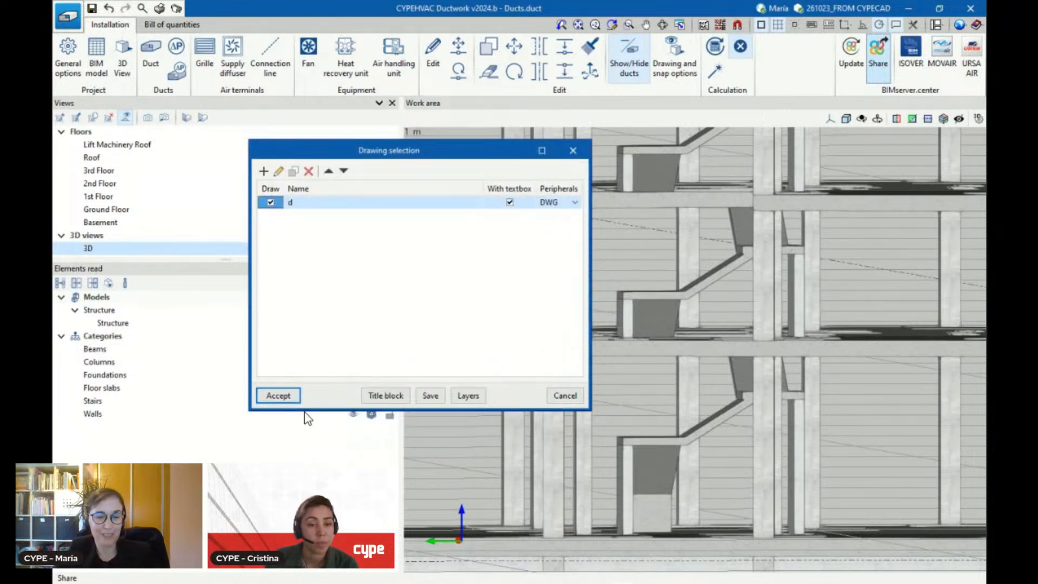
pyautogui.click(278, 396)
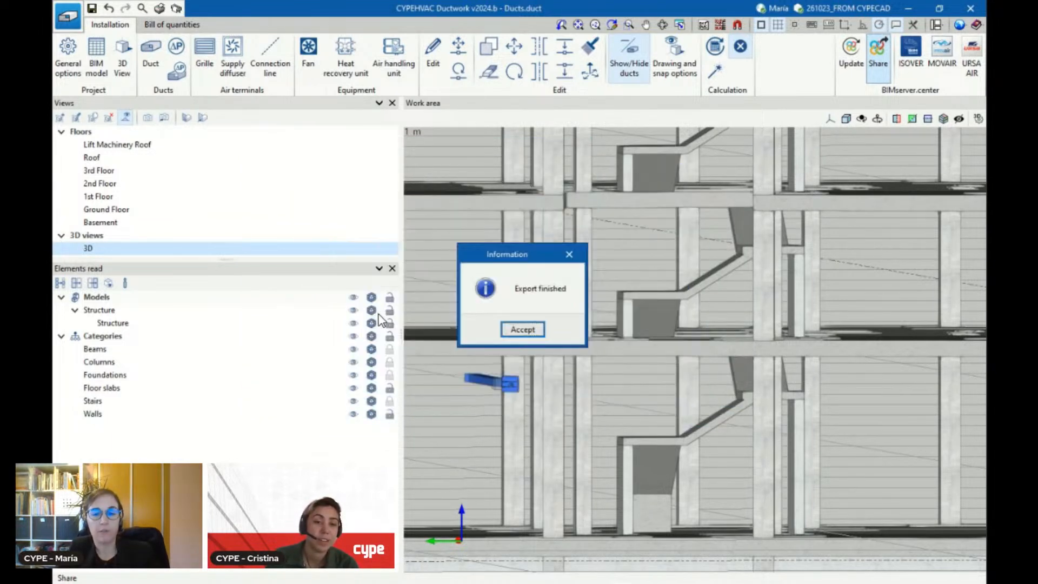
pyautogui.click(533, 331)
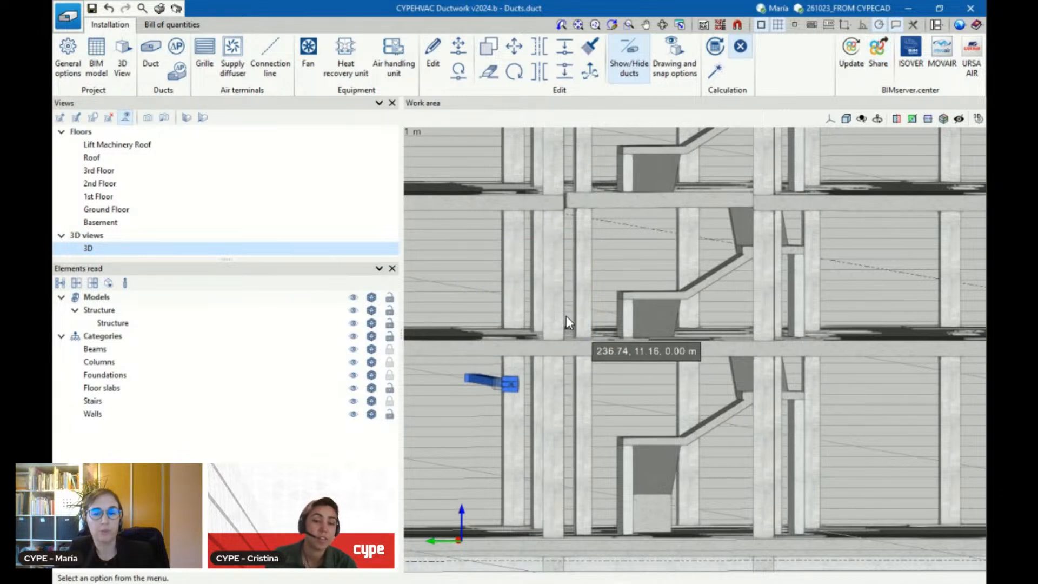
# Switch to the BIMserver.center project page in the browser, refresh it and view the project's list of contributions
pyautogui.click(908, 9)
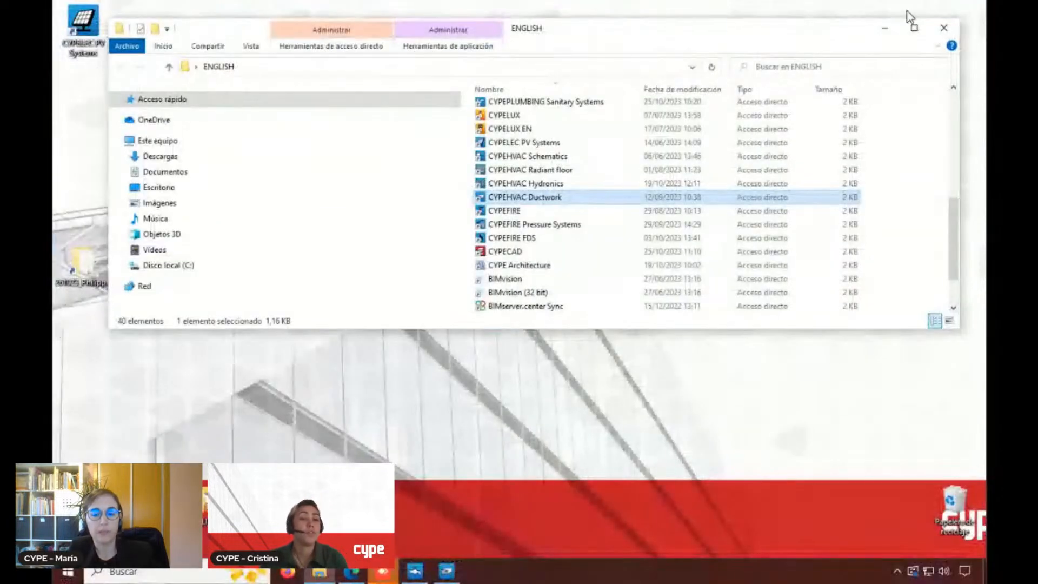
pyautogui.click(351, 574)
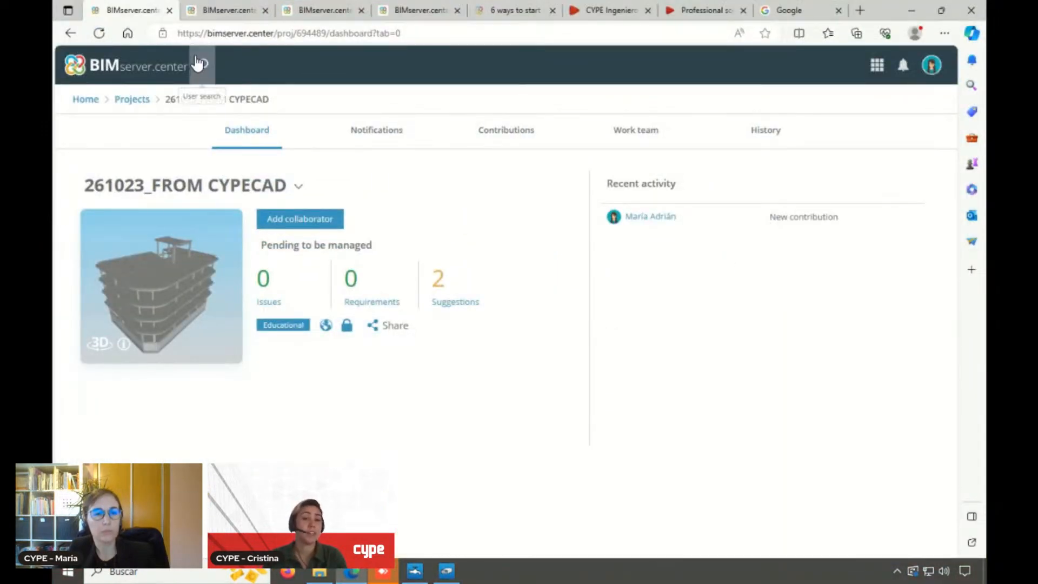
pyautogui.click(99, 33)
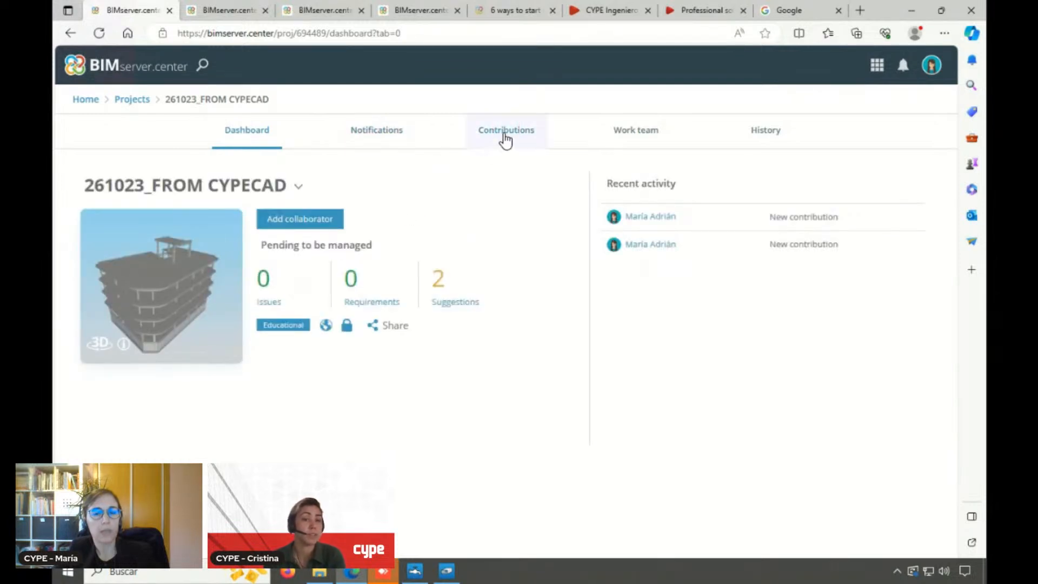
pyautogui.click(506, 139)
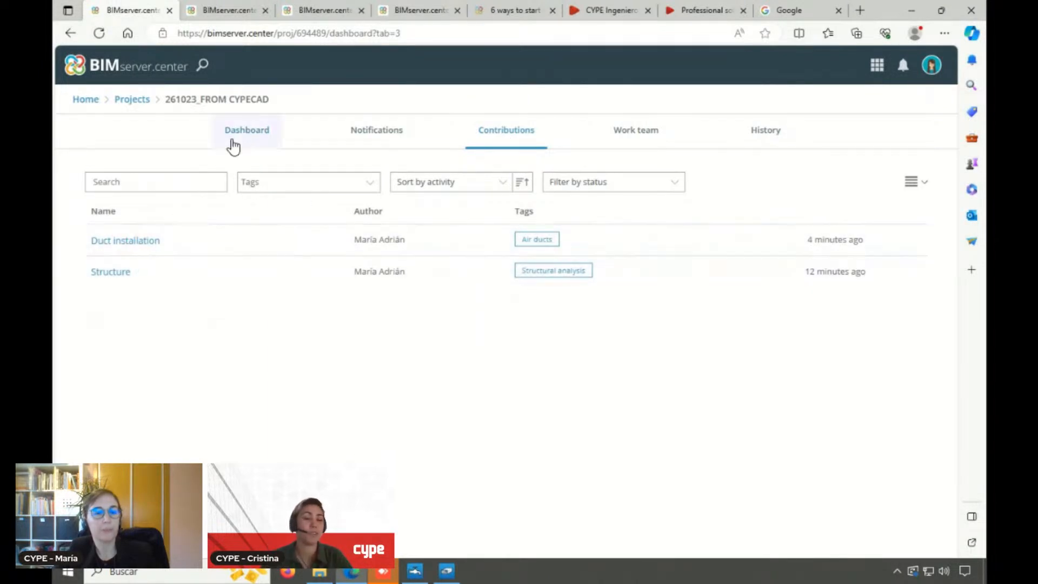
# Open the project's 3D view from its dashboard and load the Structure and Duct installation models as visible
pyautogui.click(238, 136)
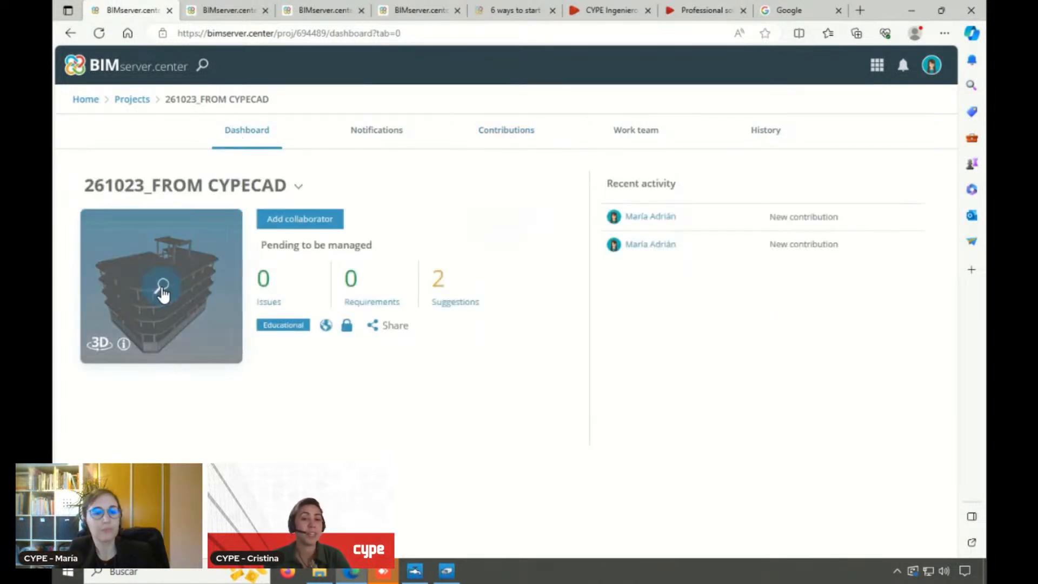
pyautogui.click(161, 288)
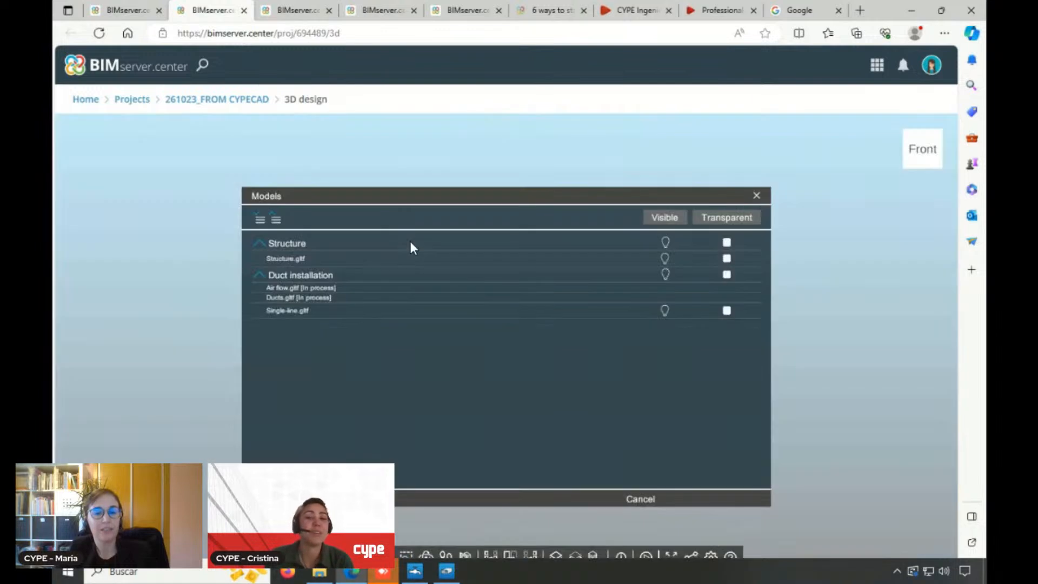
pyautogui.click(666, 275)
pyautogui.click(449, 498)
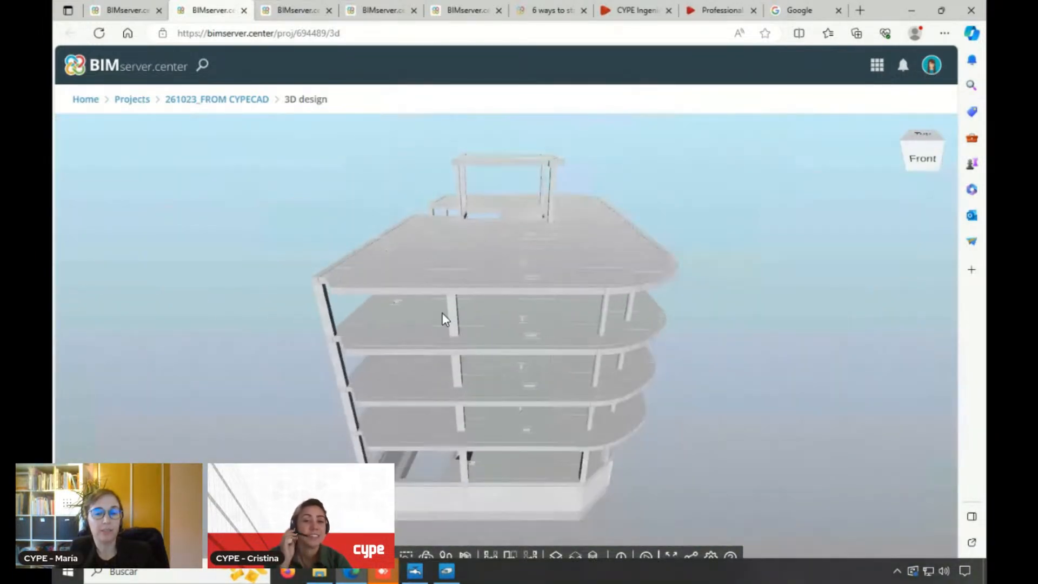
# Inspect the single-line duct run inside the building structure in the online 3D view
pyautogui.scroll(2, 432, 319)
pyautogui.moveTo(427, 320); pyautogui.dragTo(261, 362)
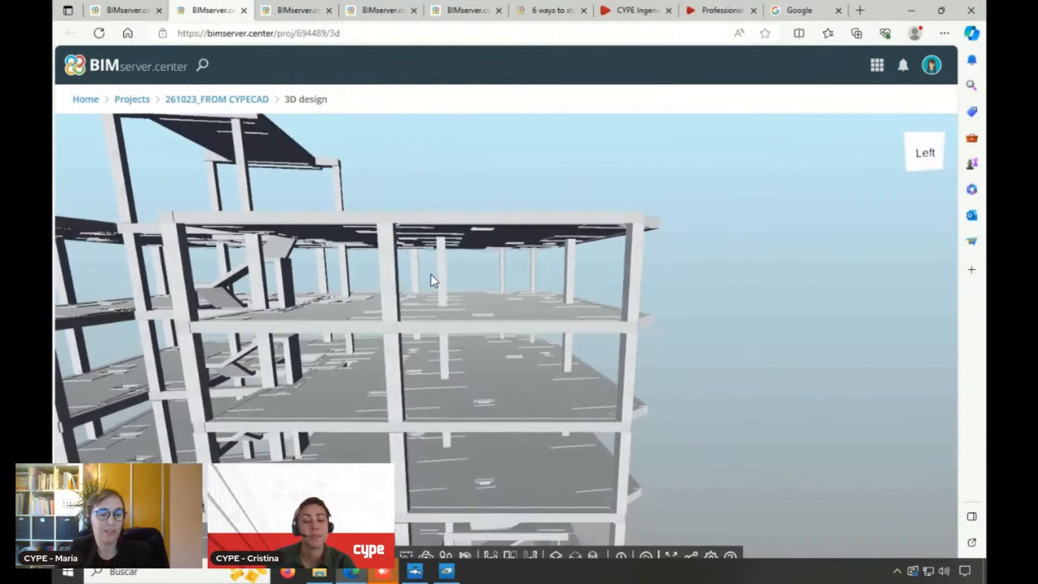
pyautogui.scroll(-2, 431, 277)
pyautogui.scroll(2, 128, 453)
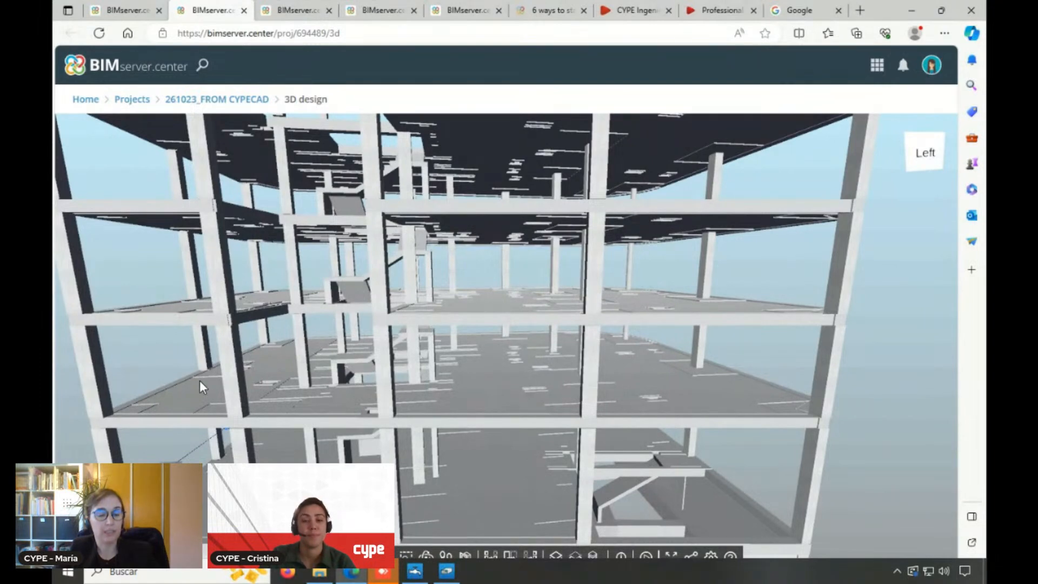
pyautogui.moveTo(213, 374); pyautogui.dragTo(281, 358)
pyautogui.scroll(-2, 238, 405)
pyautogui.scroll(4, 196, 442)
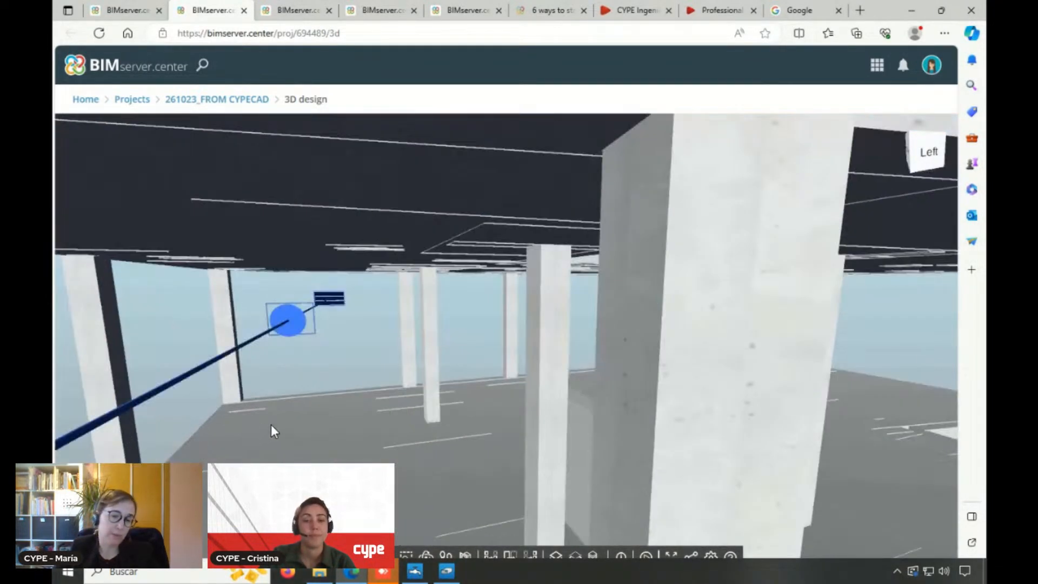
pyautogui.scroll(-3, 274, 431)
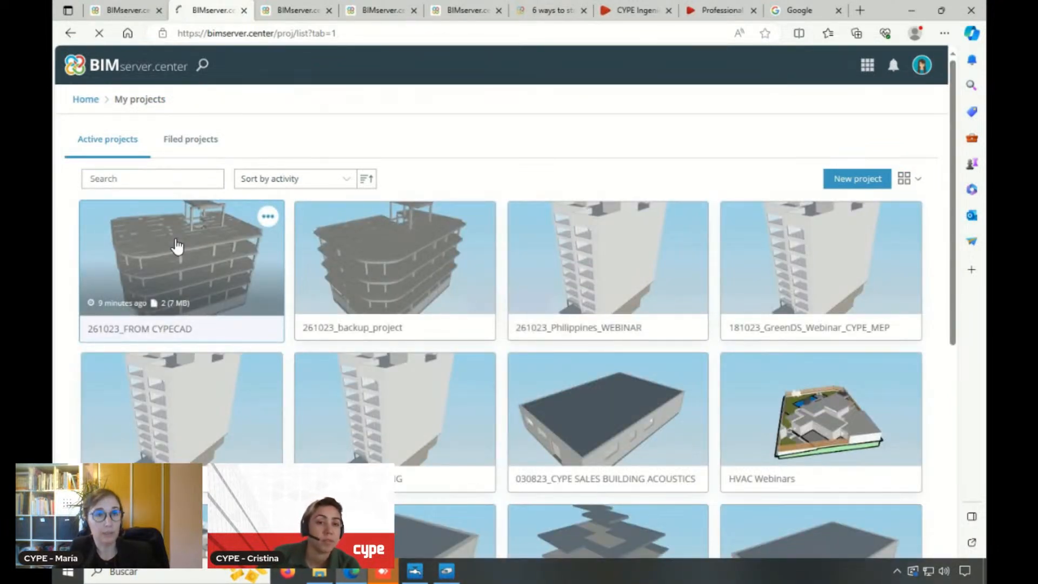
# Review the 261023_FROM CYPECAD project's work team and its collaborator invitation form, and return to the list of own projects
pyautogui.click(177, 246)
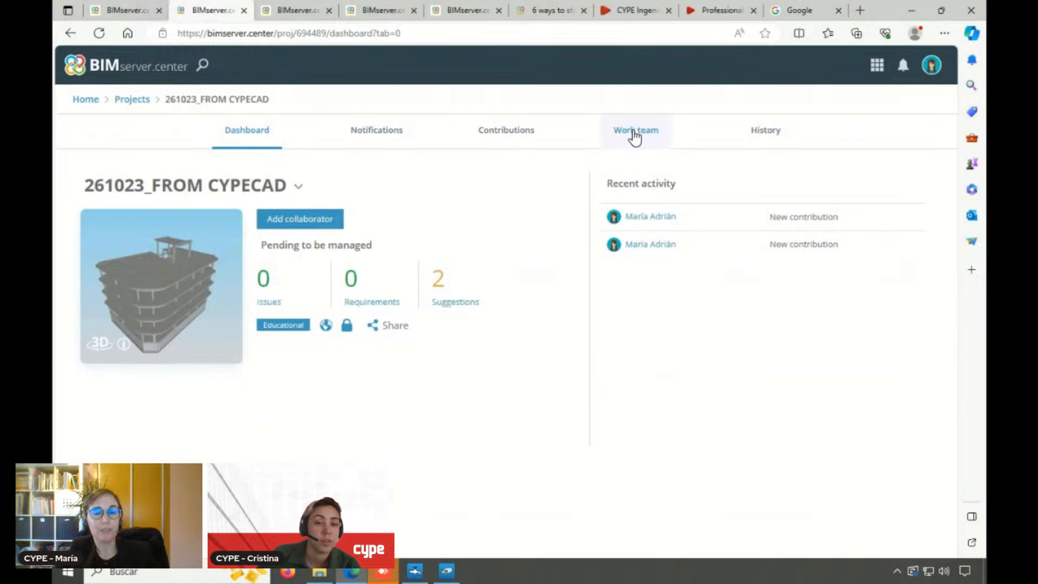
pyautogui.click(635, 135)
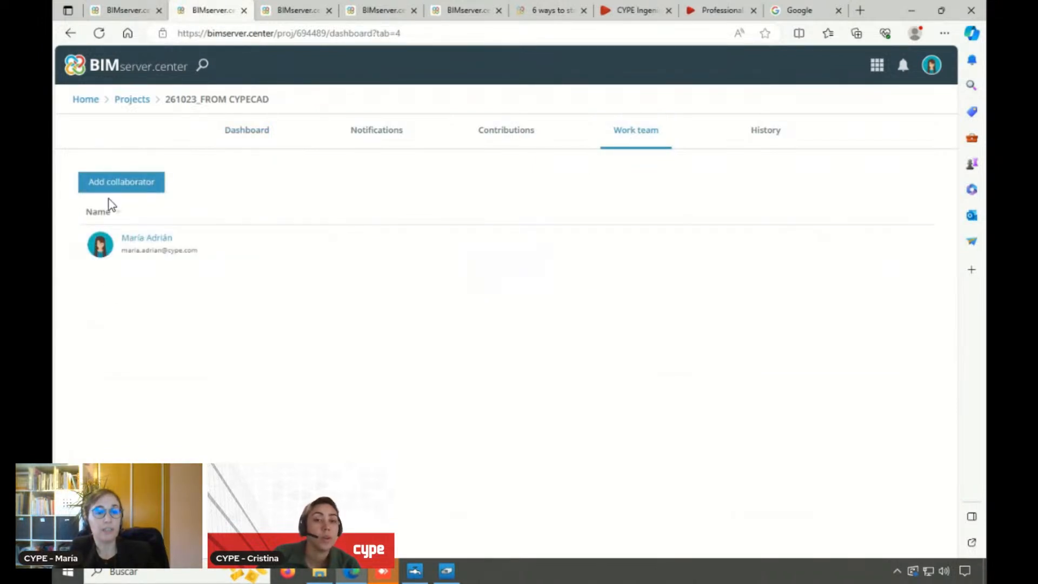
pyautogui.click(115, 185)
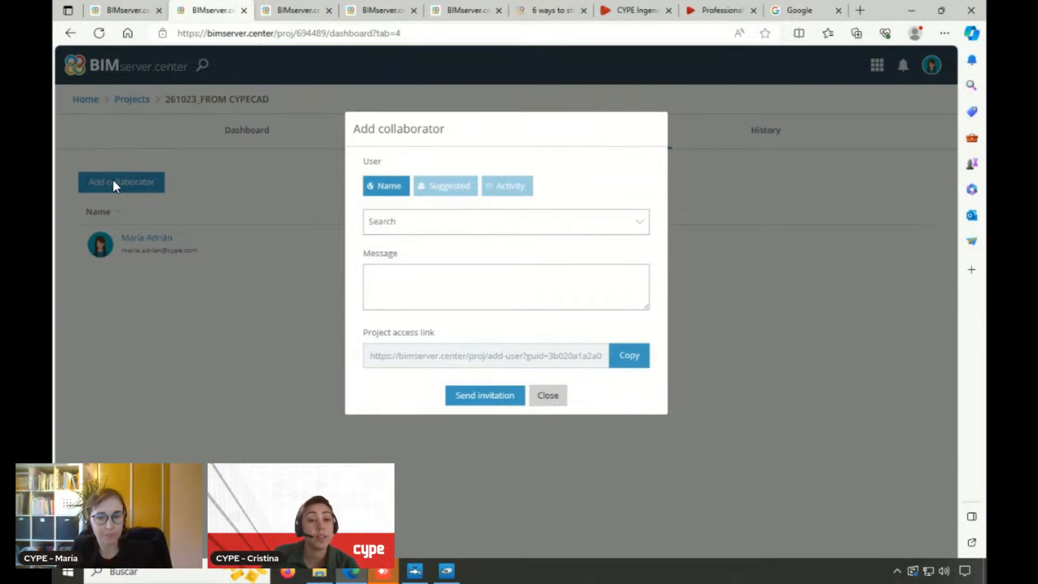
pyautogui.click(548, 398)
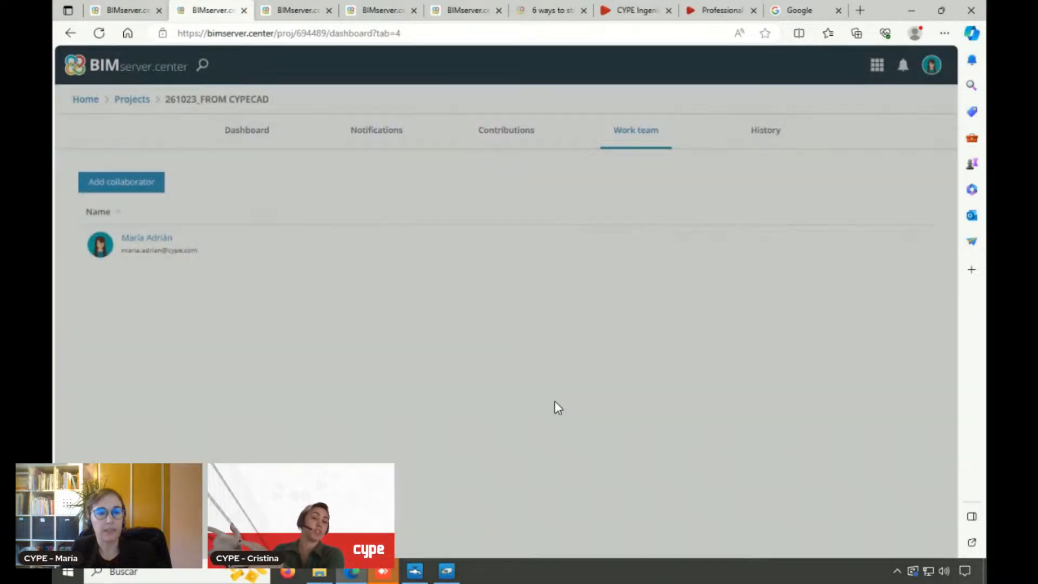
pyautogui.click(122, 102)
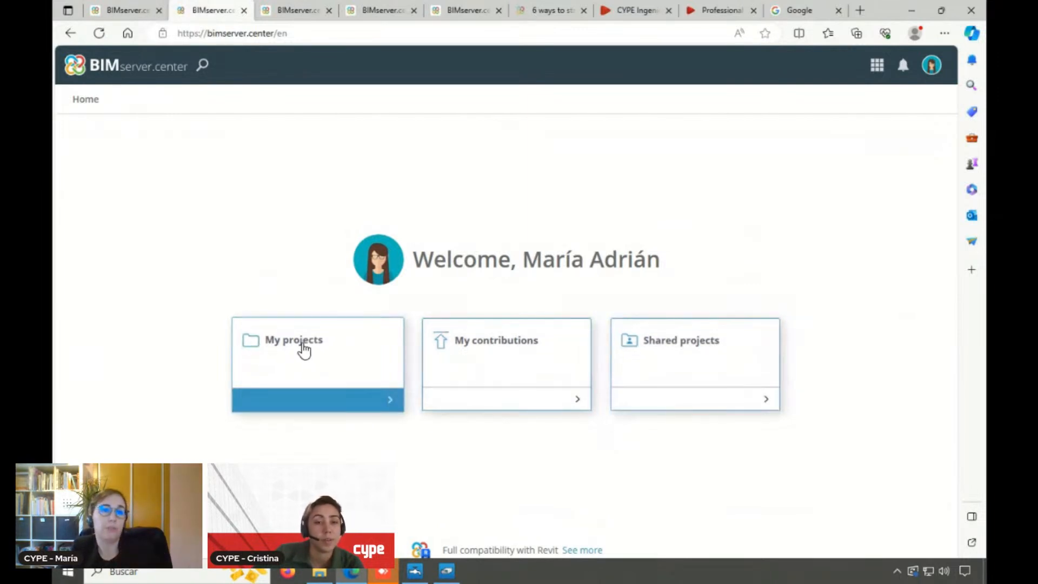
pyautogui.click(305, 350)
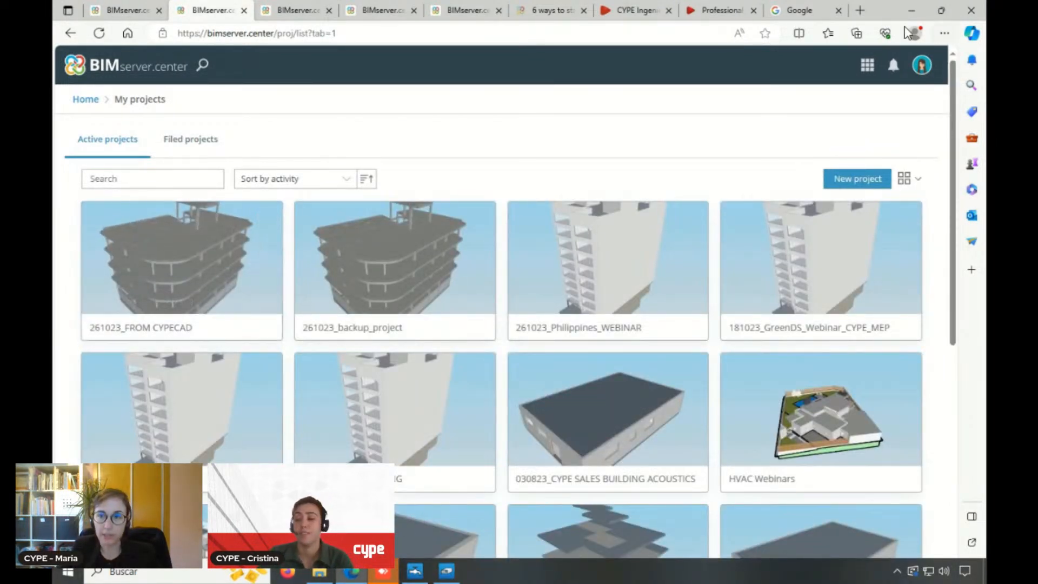
# Minimise the browser, close the ENGLISH folder window on the desktop and switch back to BIMserver.center in the browser
pyautogui.click(912, 10)
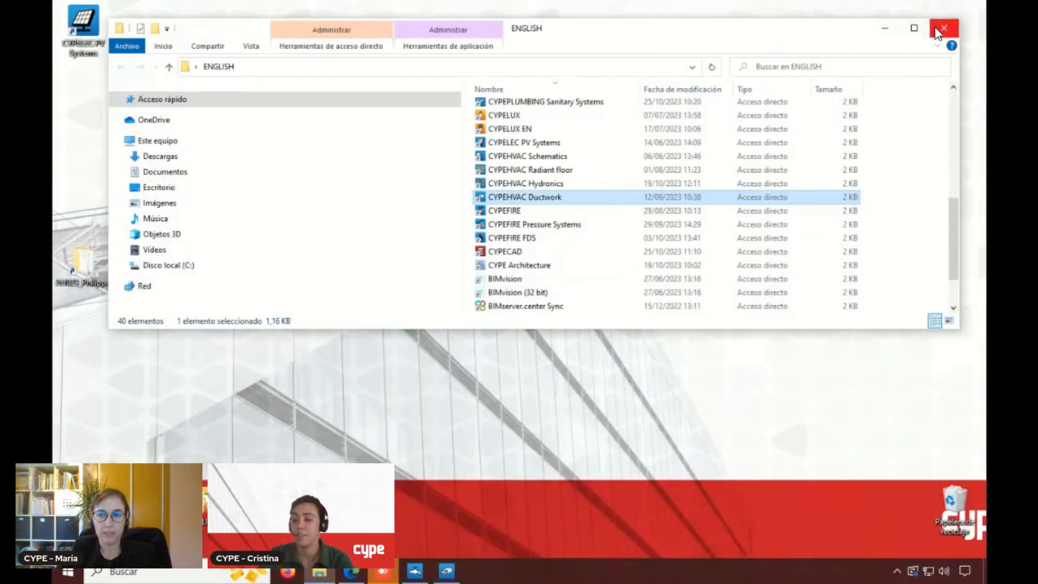
pyautogui.click(944, 28)
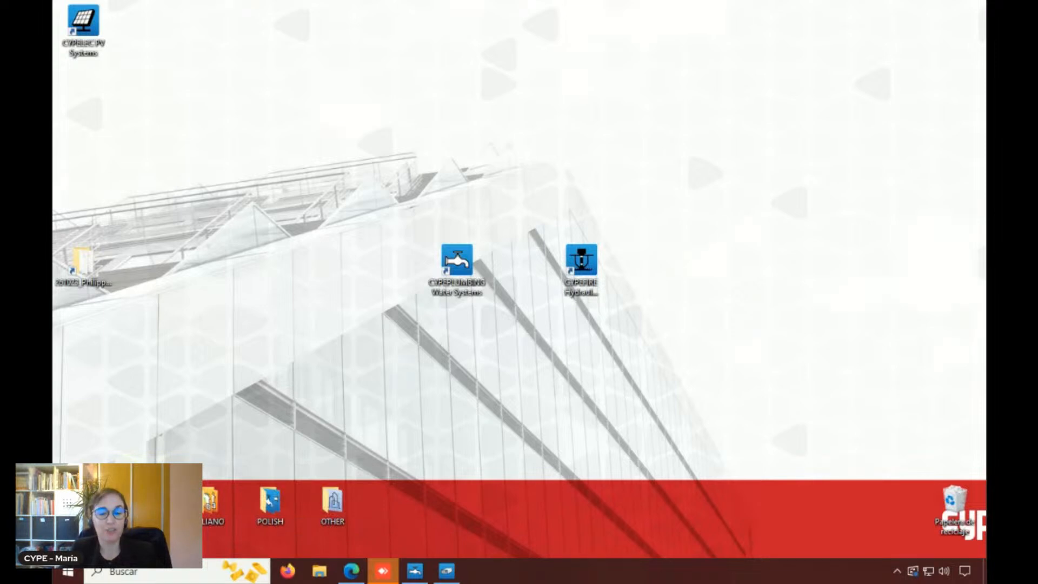
pyautogui.moveTo(364, 575)
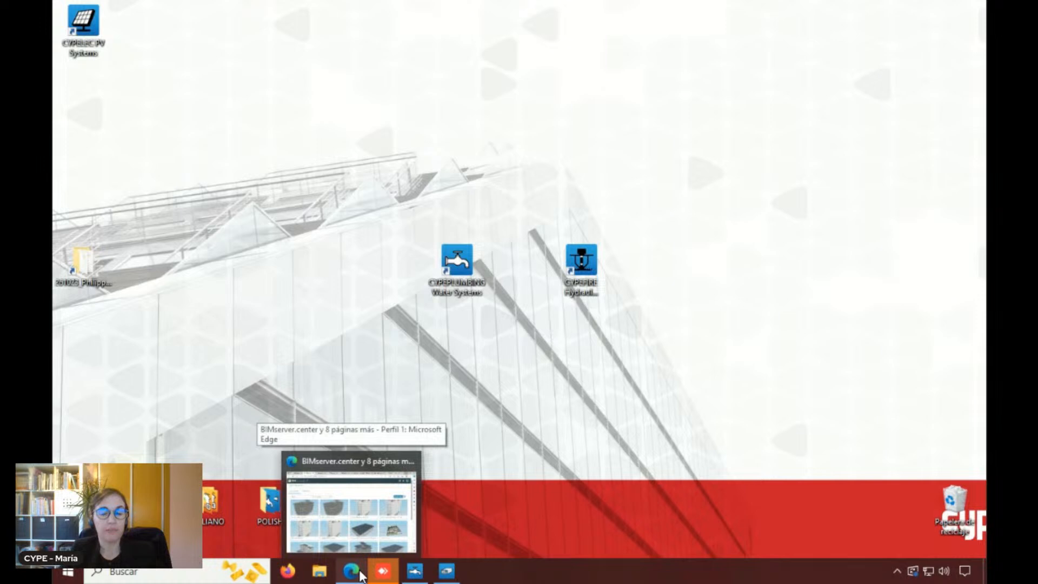
pyautogui.click(361, 575)
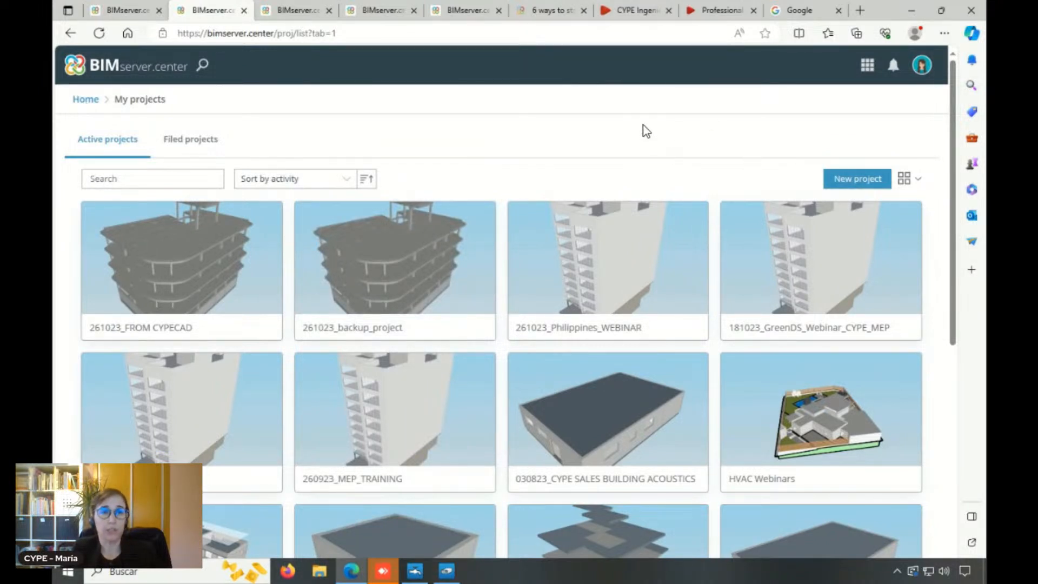
# Visit the BIMserver.center Store to view its available applications and return to the list of own projects
pyautogui.click(868, 73)
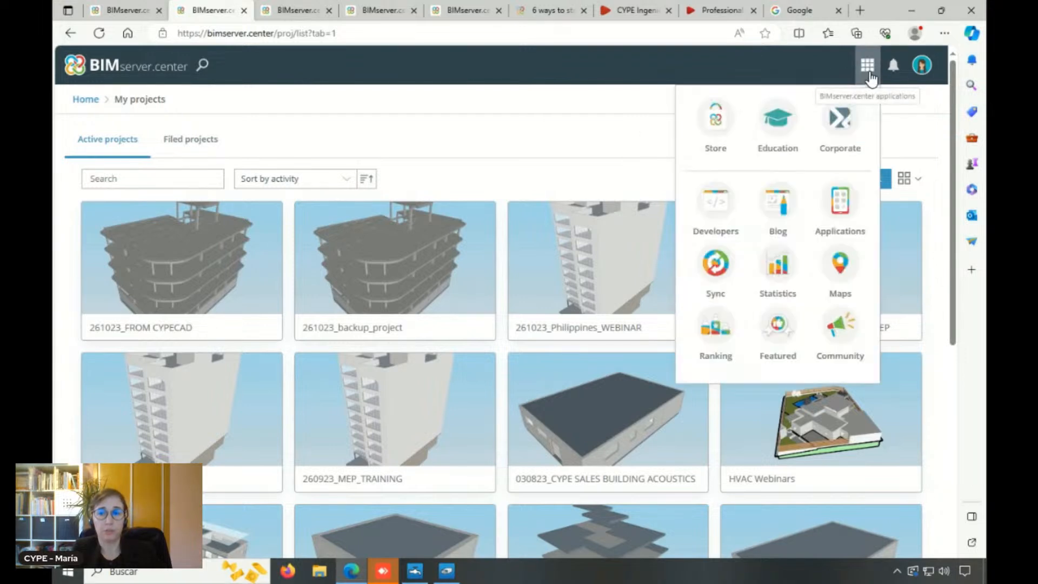
pyautogui.click(714, 113)
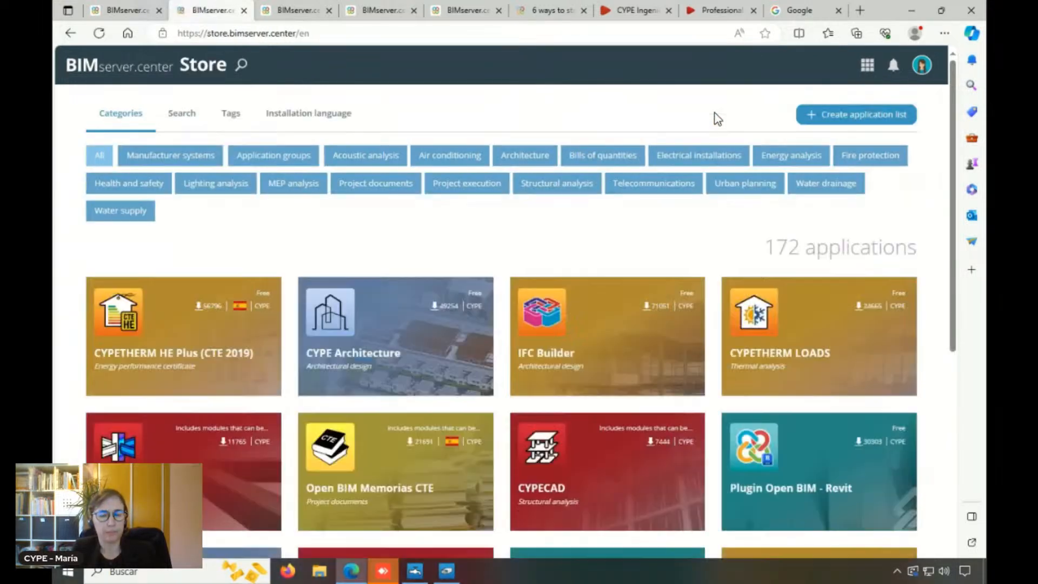
pyautogui.click(67, 36)
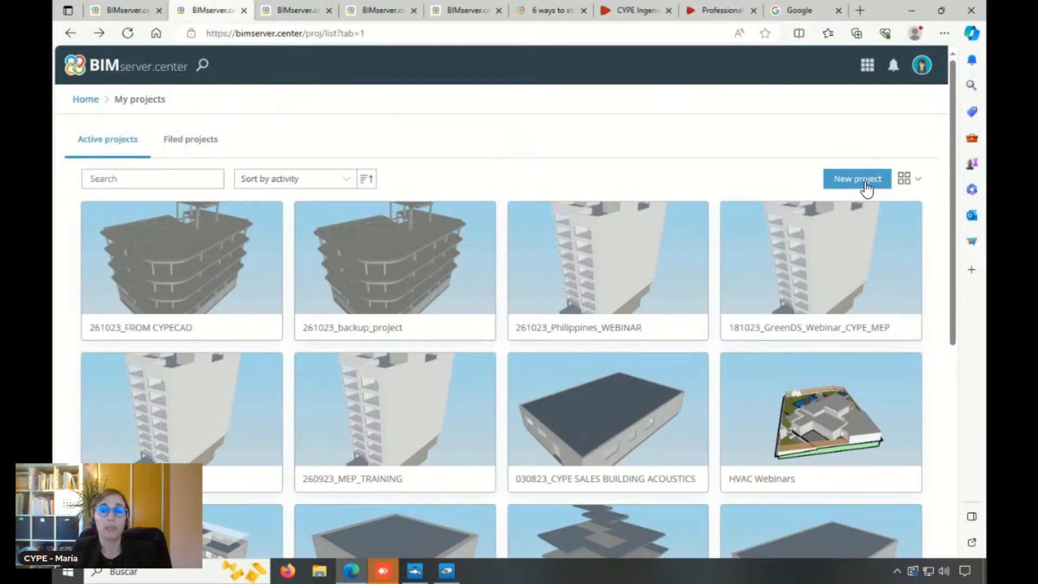
# Start a new project named 261023_Philippines_WEBINAR2 with the project type Educational
pyautogui.click(864, 183)
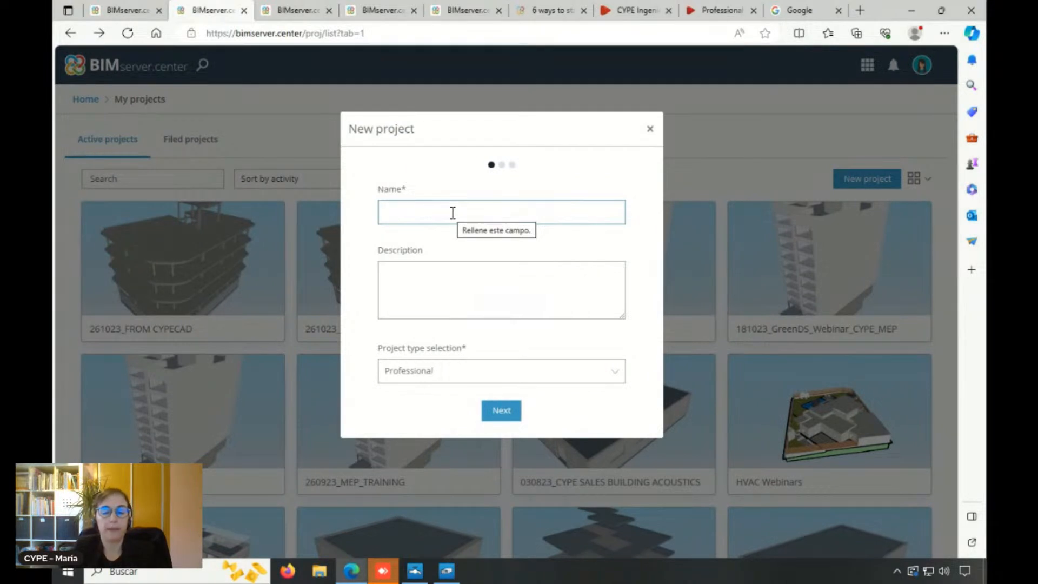
pyautogui.write('260')
pyautogui.press('BackSpace')
pyautogui.press('BackSpace')
pyautogui.write('1023_Philippines_WEBINAR')
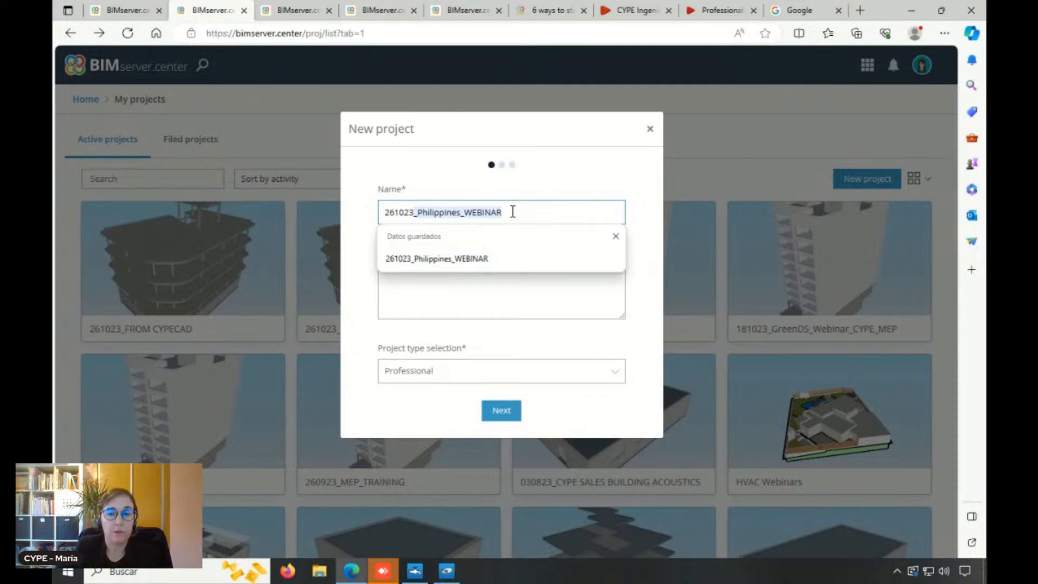
pyautogui.click(484, 259)
pyautogui.write('2')
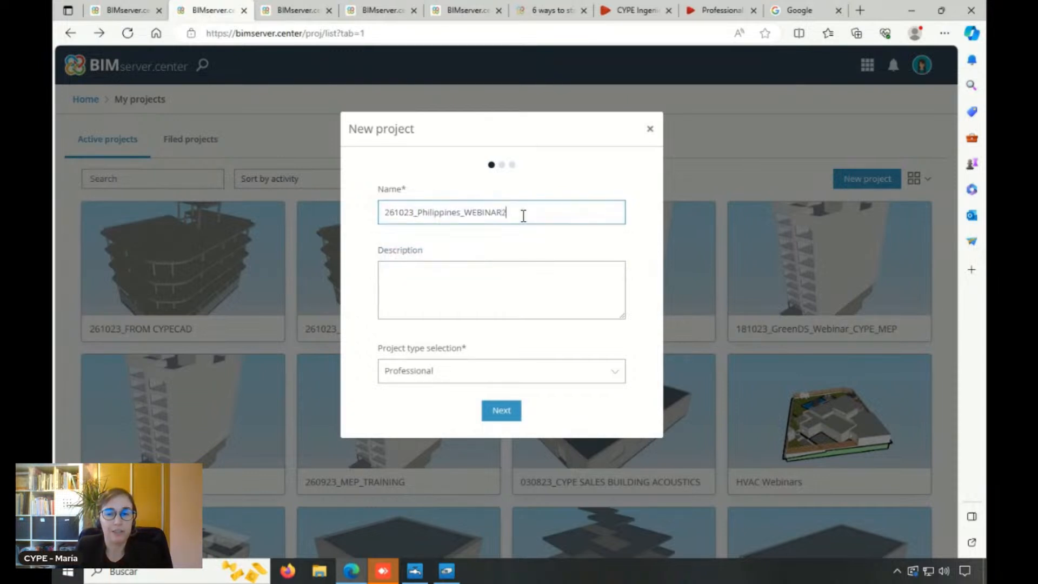
pyautogui.click(459, 373)
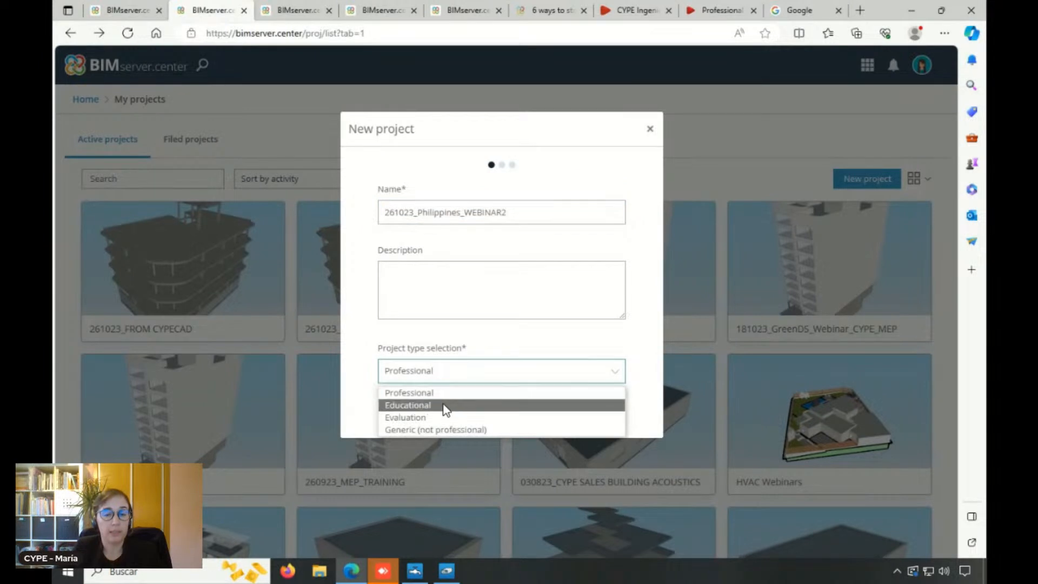
pyautogui.click(441, 407)
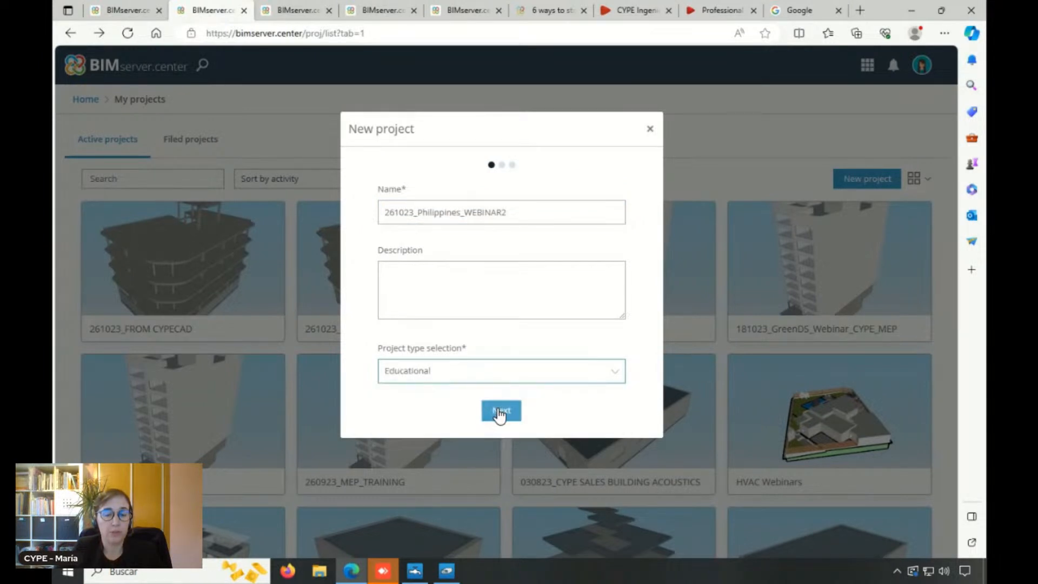
# Set the new project to Not visible, view its contribution review options and close the form without creating the project
pyautogui.click(498, 409)
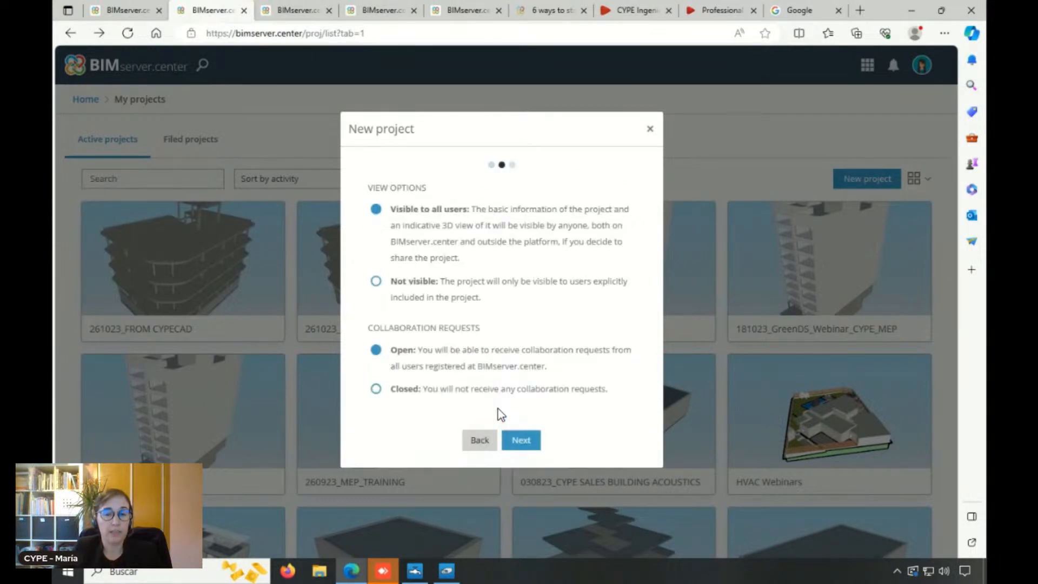
pyautogui.click(460, 295)
pyautogui.click(514, 440)
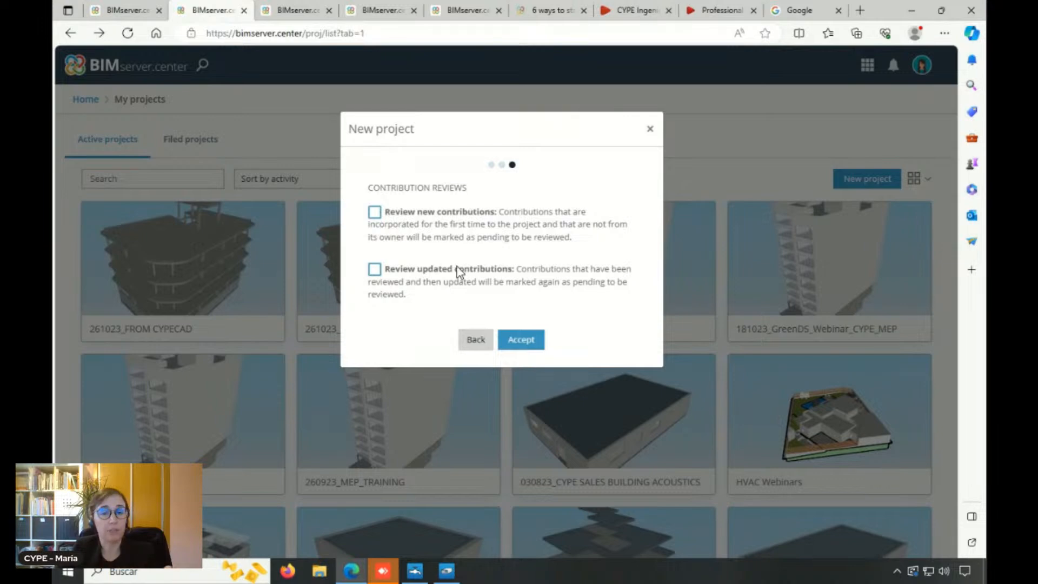
pyautogui.click(649, 131)
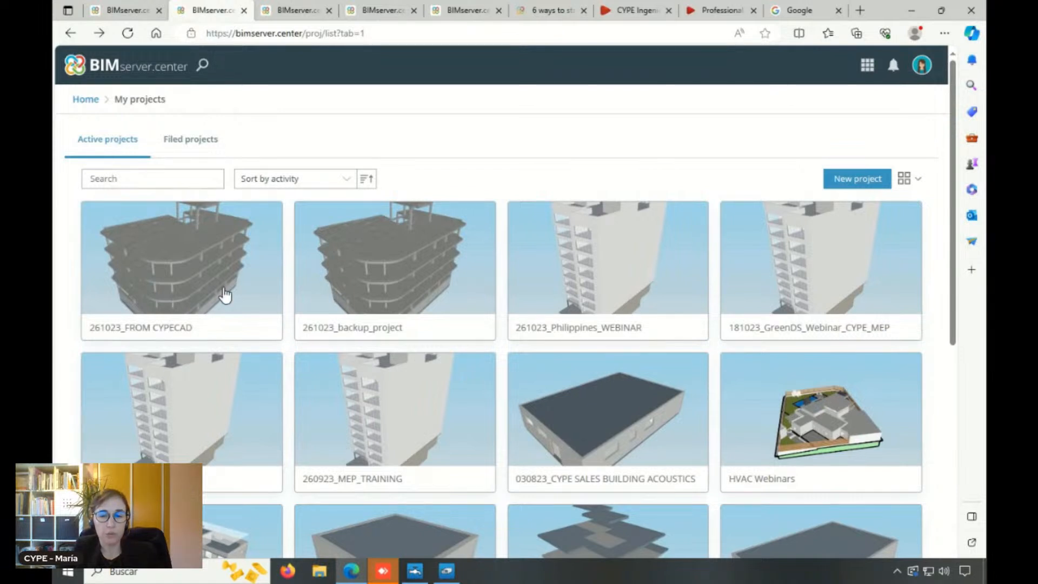
# Open the existing 261023_Philippines_WEBINAR project and its 3D design view
pyautogui.moveTo(598, 271)
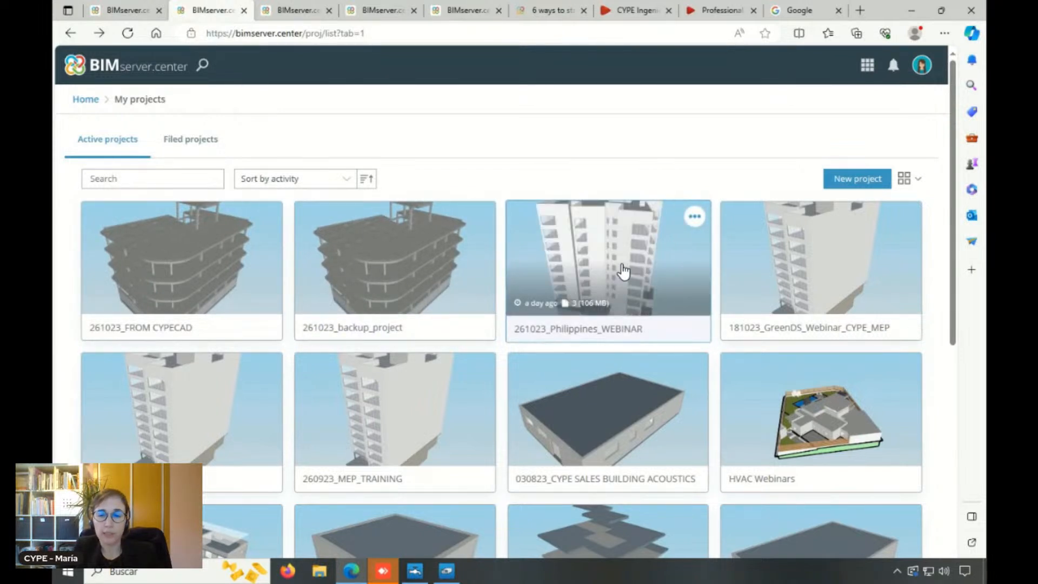
pyautogui.click(623, 271)
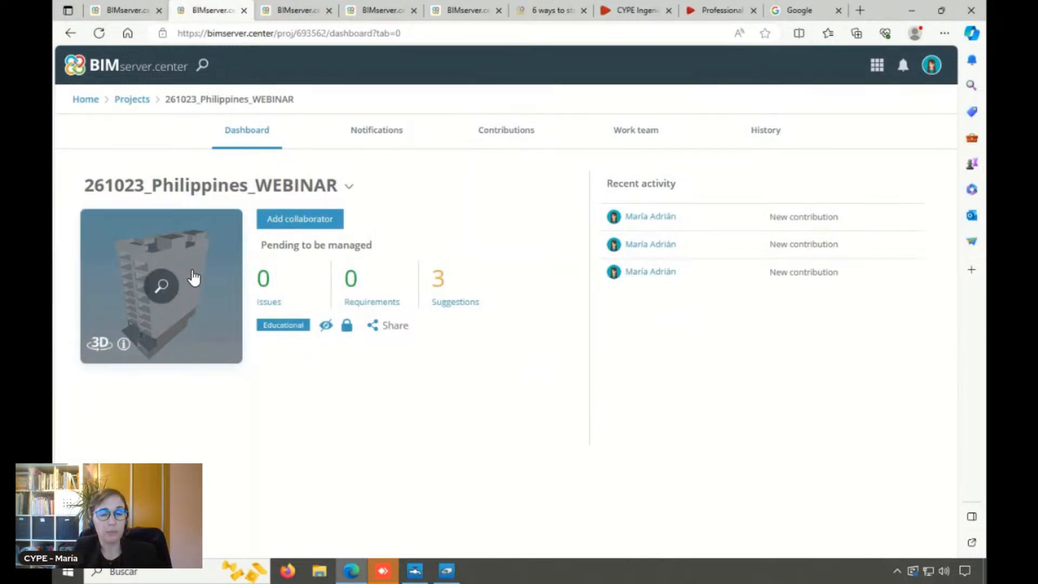
pyautogui.click(194, 278)
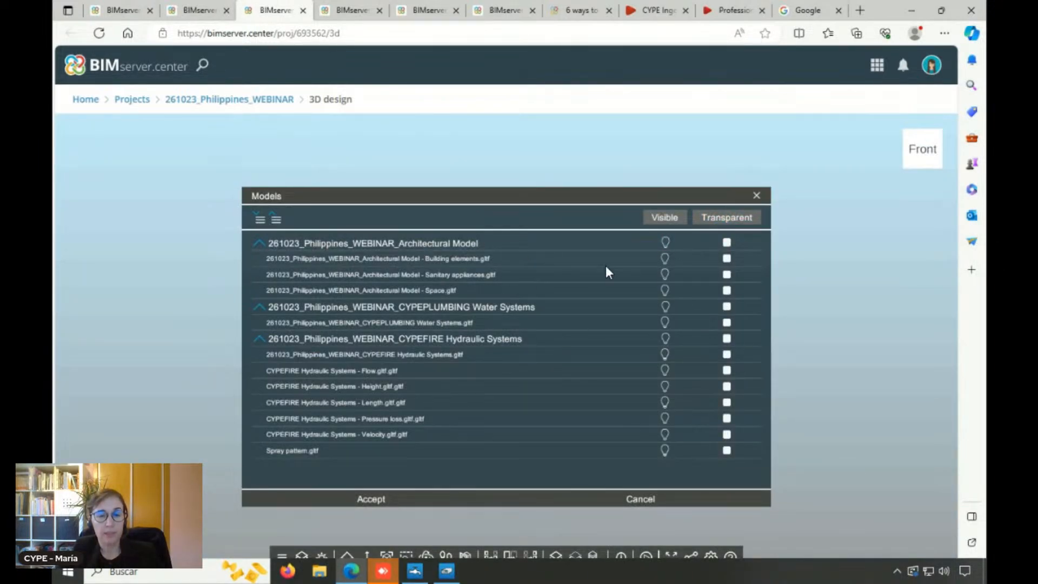
# Make the Architectural Model, CYPEPLUMBING Water Systems and CYPEFIRE Hydraulic Systems models visible and load them into the 3D view
pyautogui.click(665, 242)
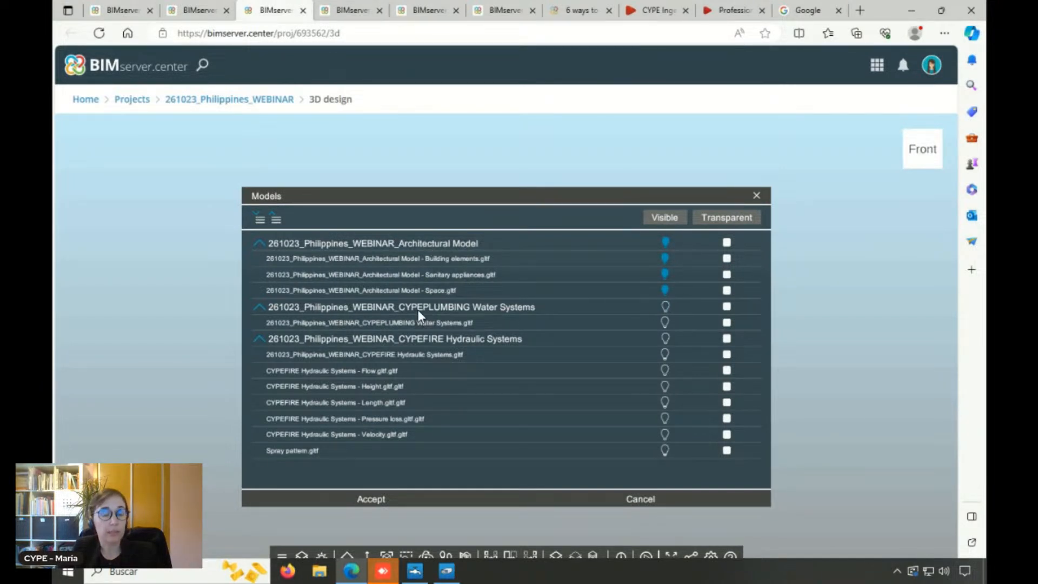
pyautogui.click(667, 304)
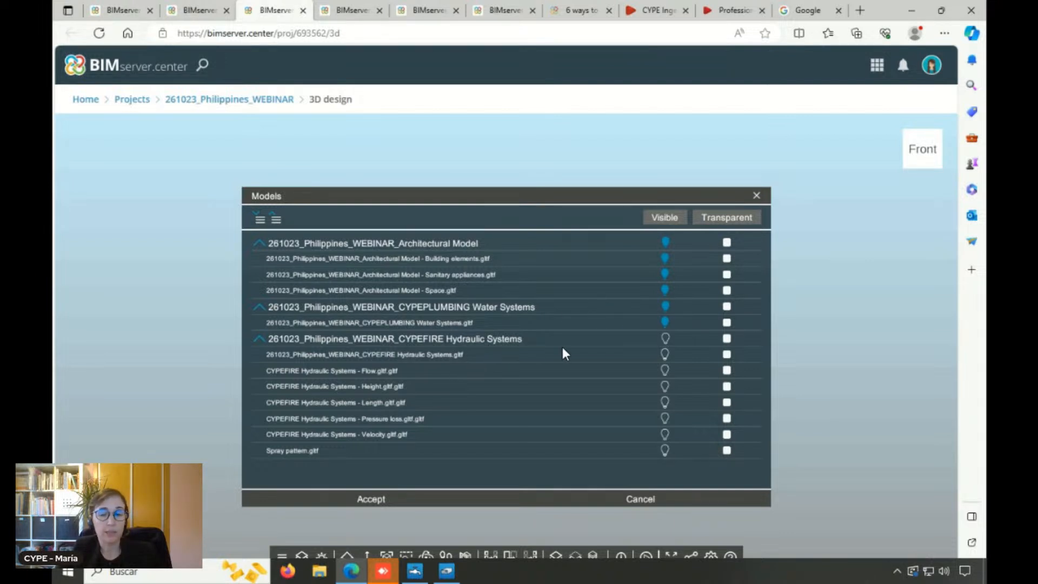
pyautogui.click(665, 338)
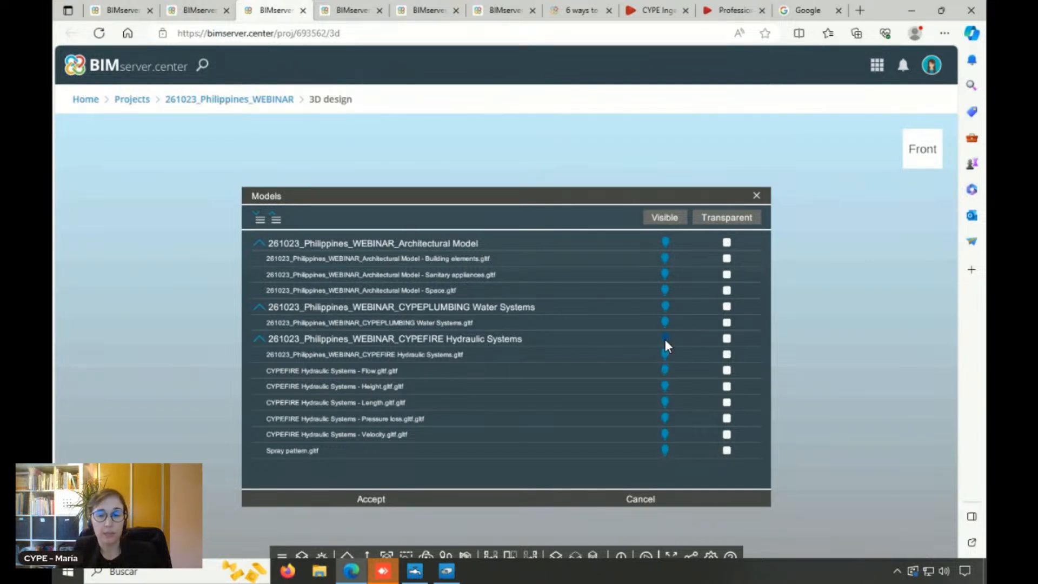
pyautogui.click(385, 497)
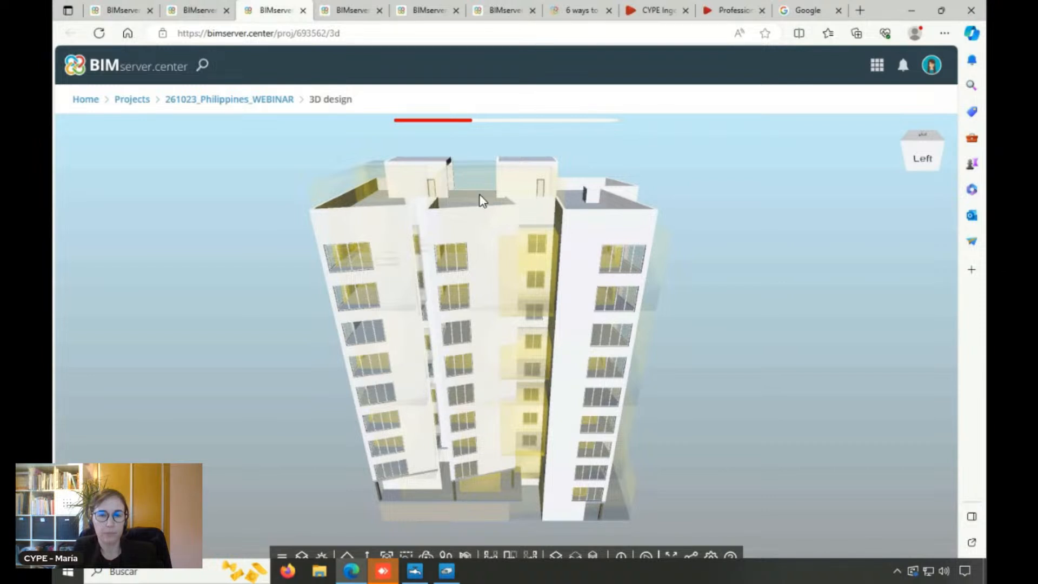
# Examine the loaded building's facades from the back, side and corners in the 3D view
pyautogui.moveTo(433, 363); pyautogui.dragTo(508, 361)
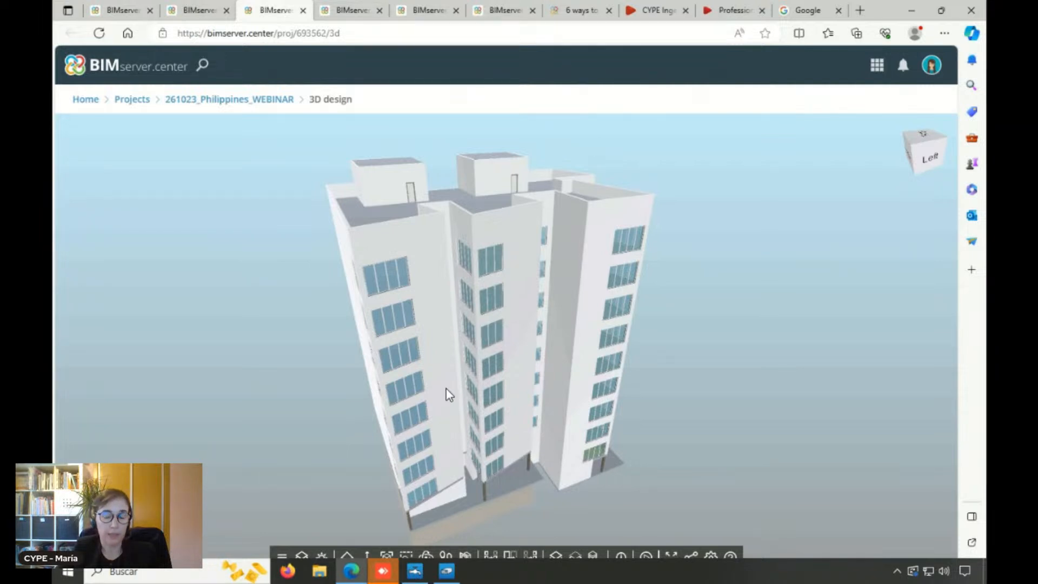
pyautogui.moveTo(449, 394); pyautogui.dragTo(422, 403)
pyautogui.moveTo(527, 396); pyautogui.dragTo(574, 425)
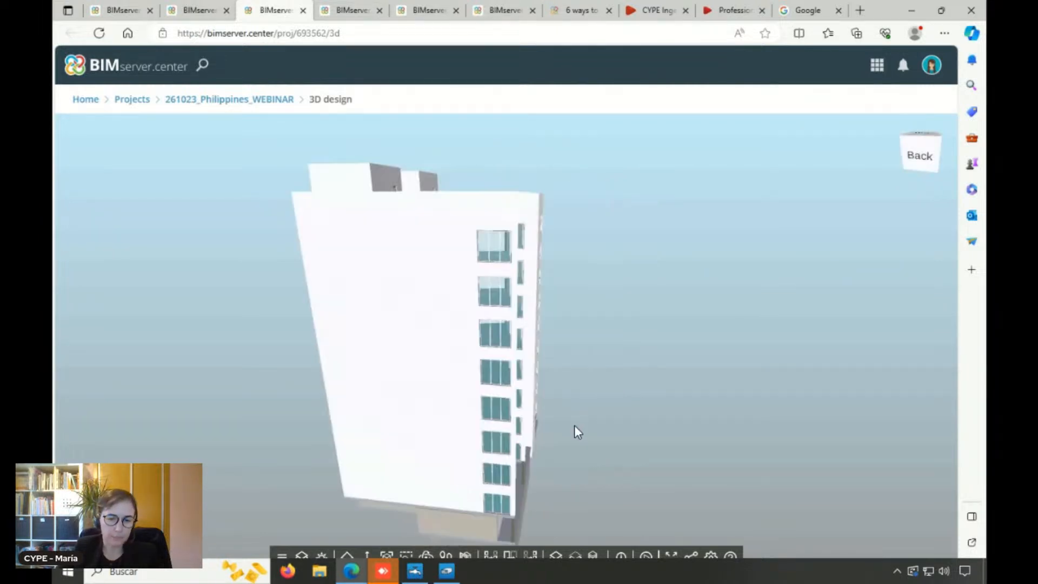
pyautogui.moveTo(518, 405); pyautogui.dragTo(418, 403)
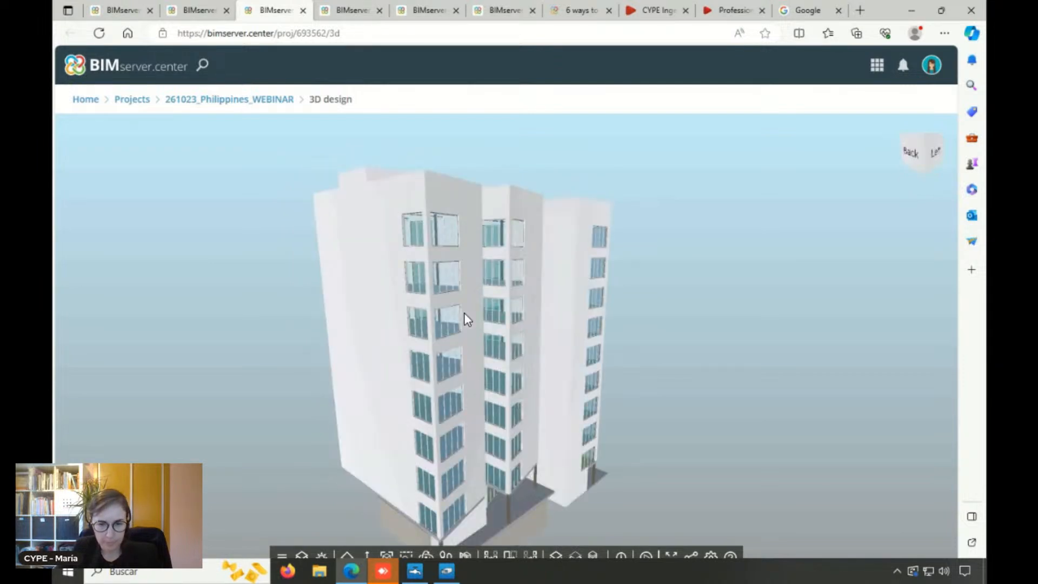
pyautogui.scroll(-5, 463, 312)
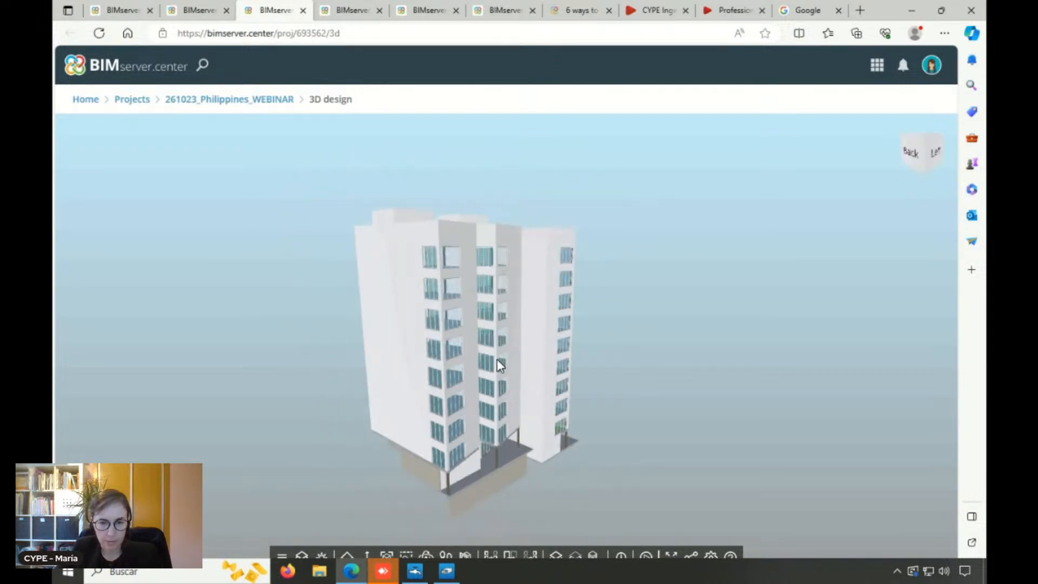
pyautogui.moveTo(382, 365); pyautogui.dragTo(388, 429)
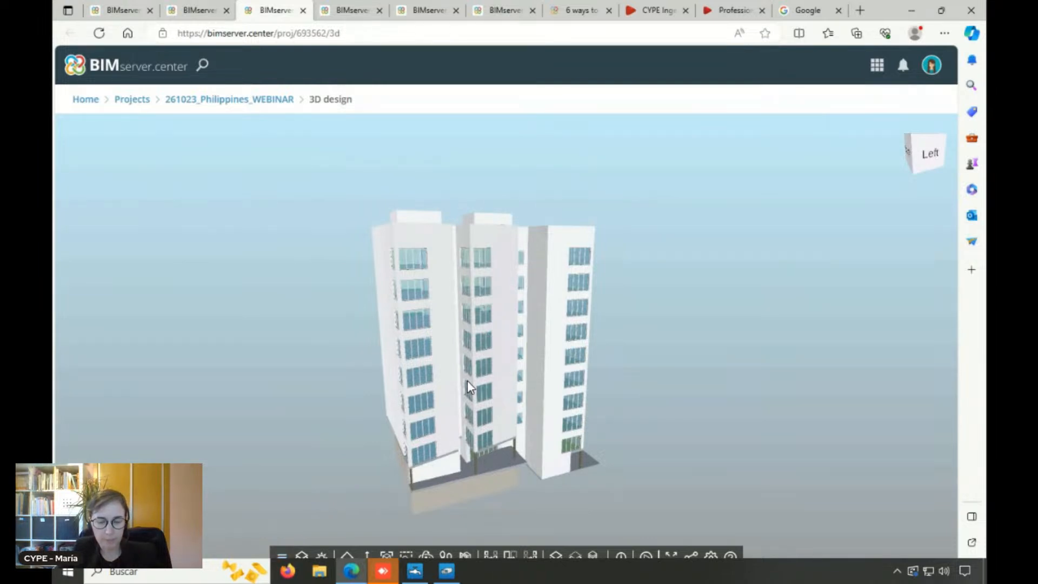
pyautogui.moveTo(510, 397); pyautogui.dragTo(543, 403)
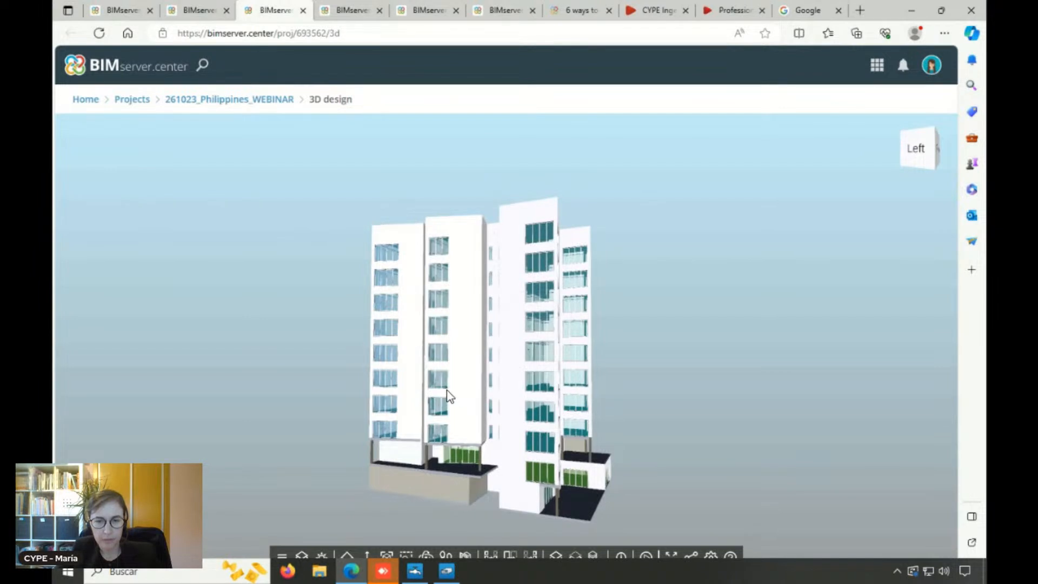
# Hide the 261023_Philippines_WEBINAR_Architectural Model and its sub-models in the 3D view
pyautogui.click(281, 555)
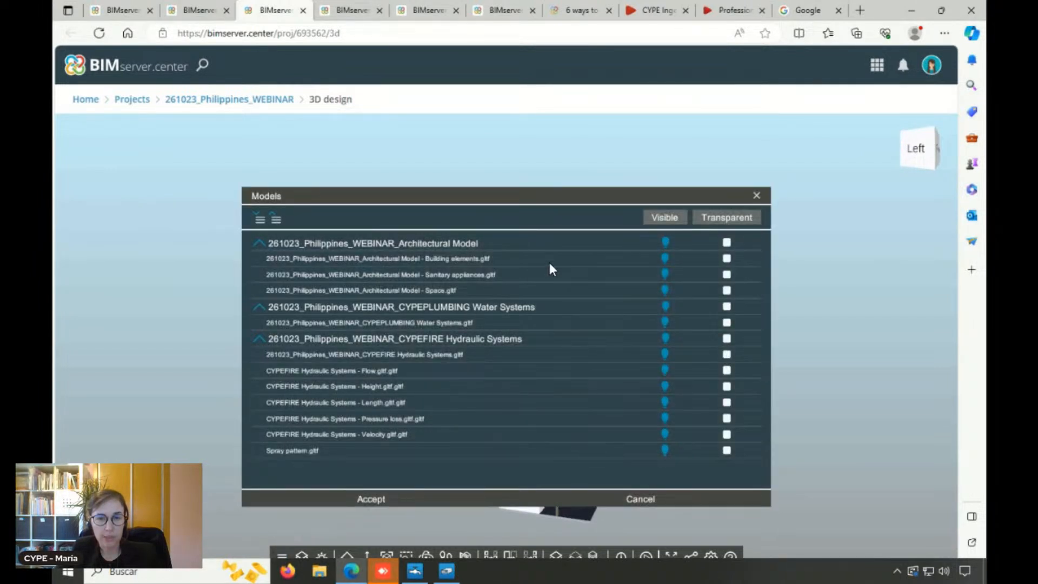
pyautogui.click(666, 242)
pyautogui.click(361, 499)
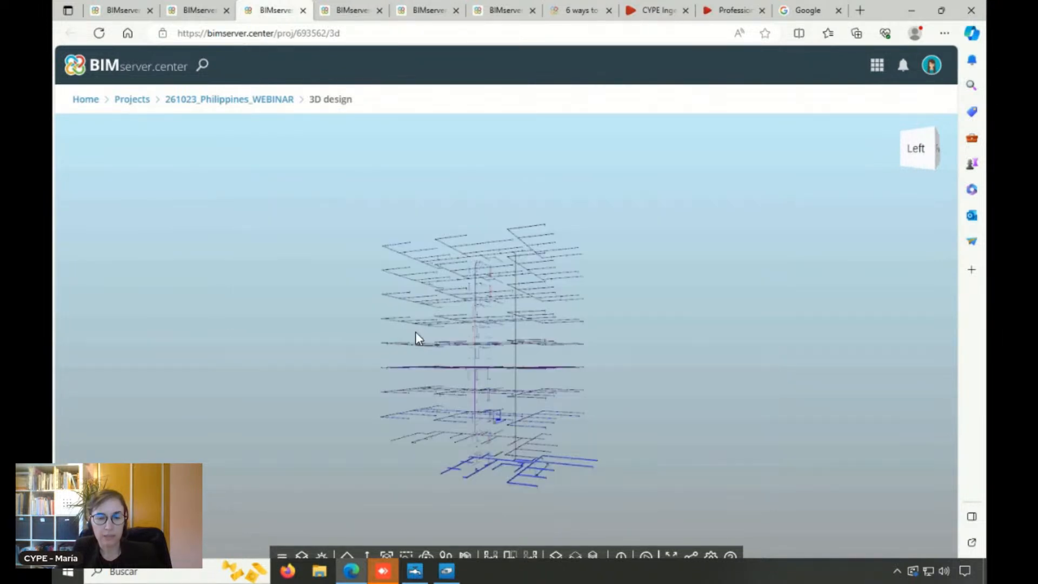
# Examine the fire sprinkler piping on the lower floors and view the properties of one horizontal branch pipe
pyautogui.scroll(5, 544, 483)
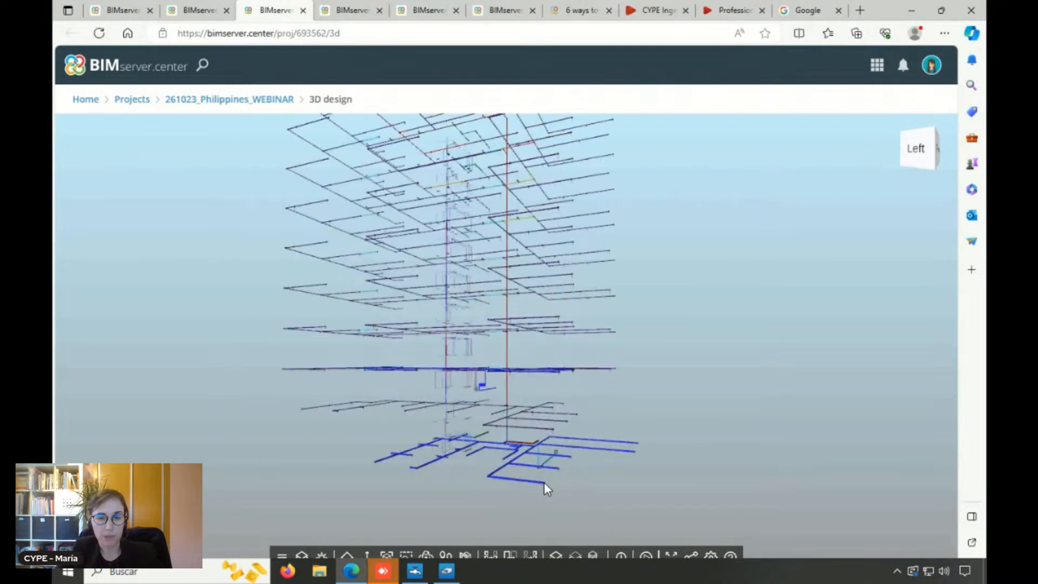
pyautogui.scroll(5, 544, 483)
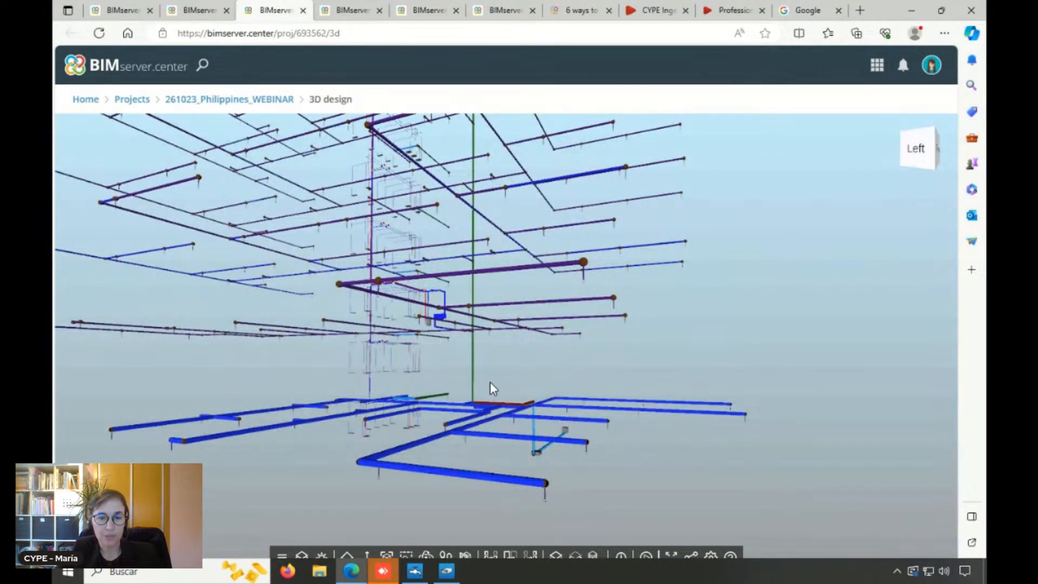
pyautogui.moveTo(559, 334); pyautogui.dragTo(519, 378)
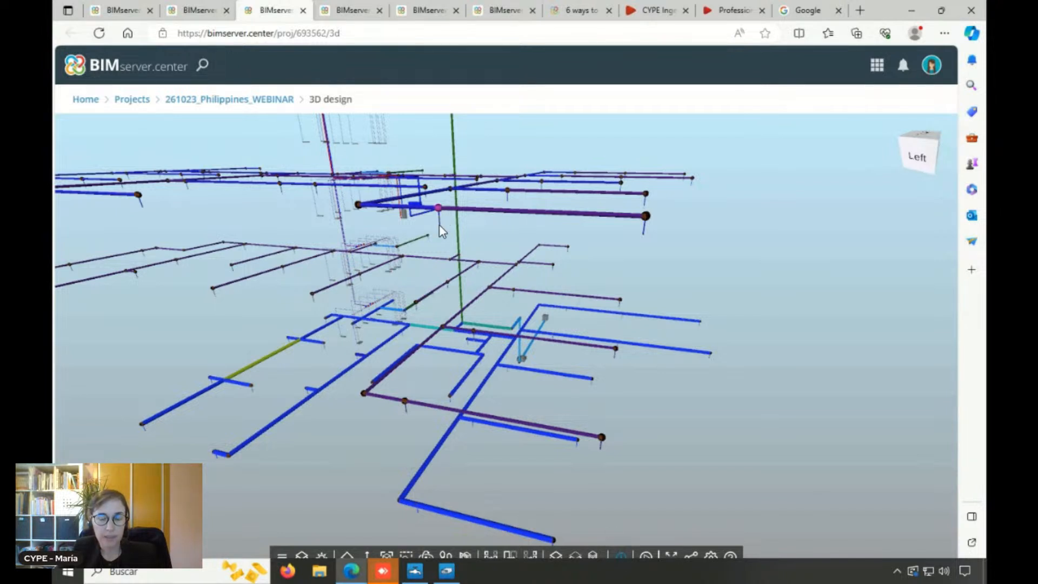
pyautogui.click(490, 212)
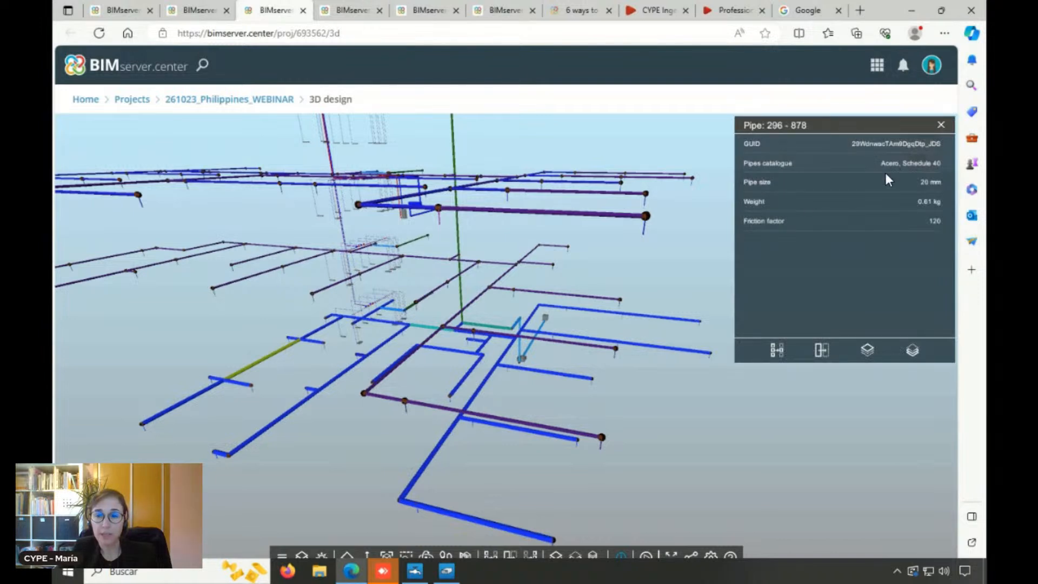
pyautogui.click(593, 351)
pyautogui.scroll(3, 252, 351)
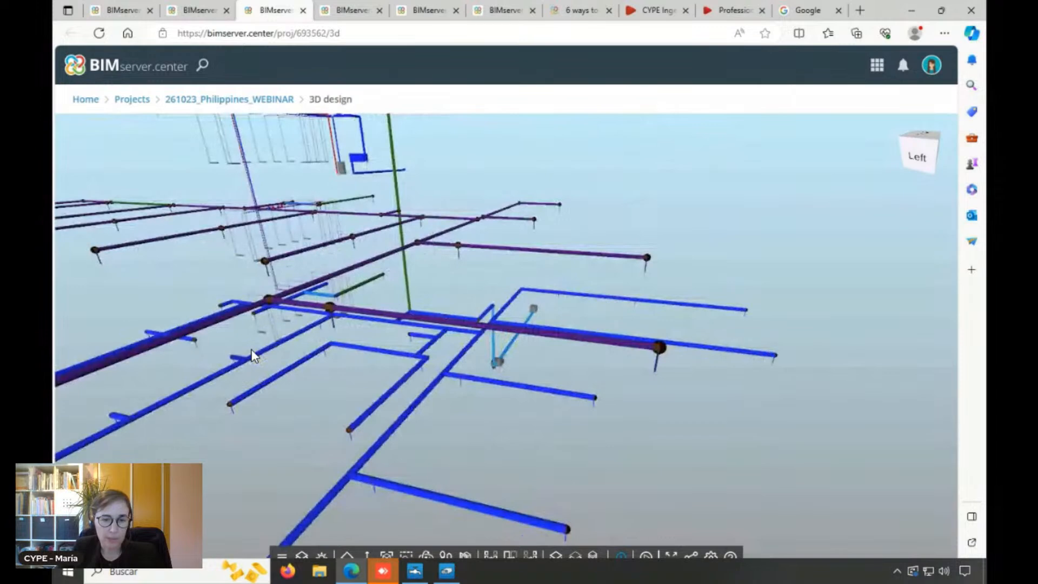
pyautogui.scroll(3, 252, 355)
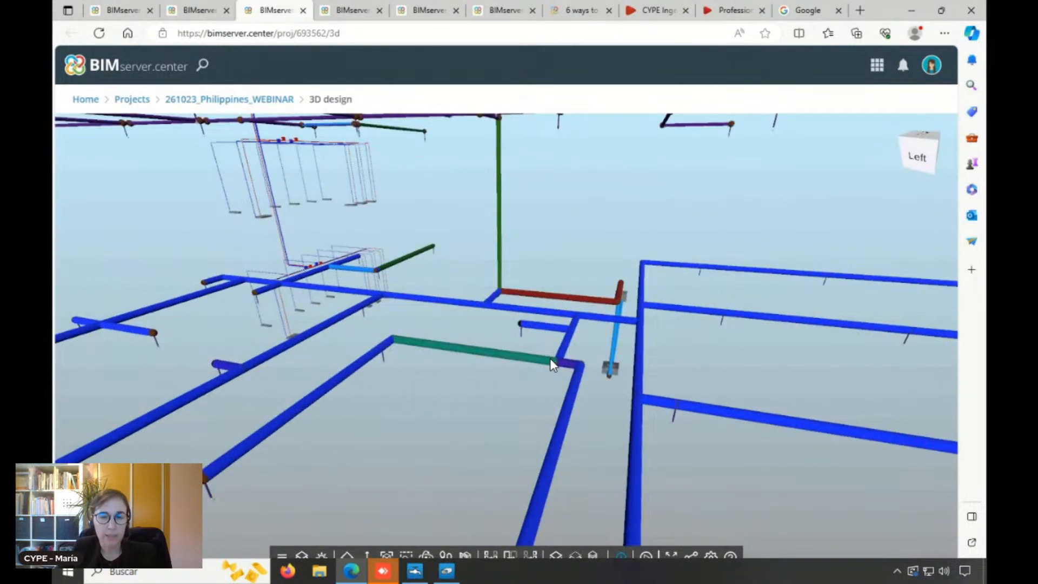
pyautogui.scroll(-1, 550, 358)
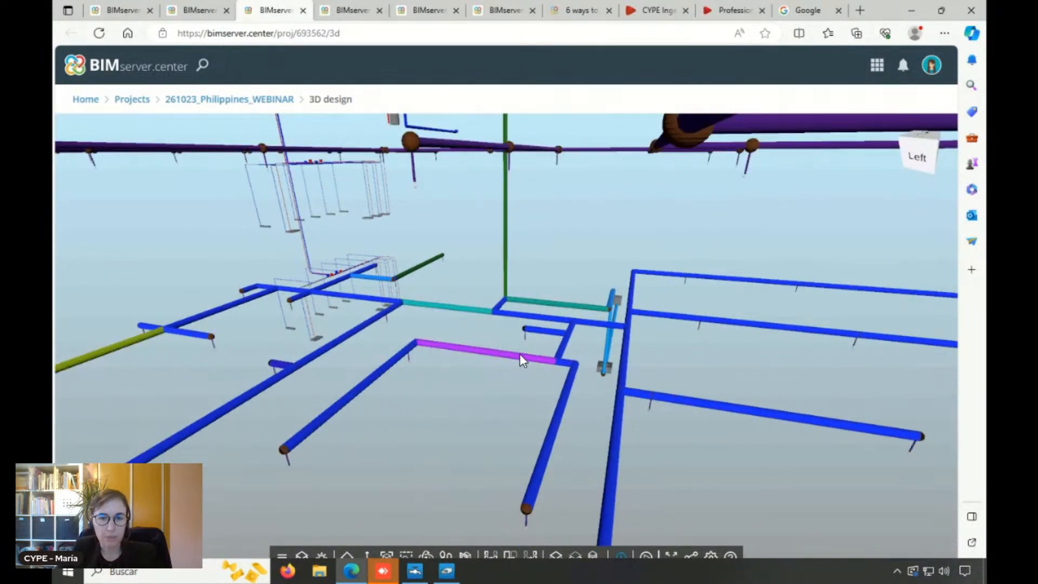
pyautogui.scroll(-1, 518, 281)
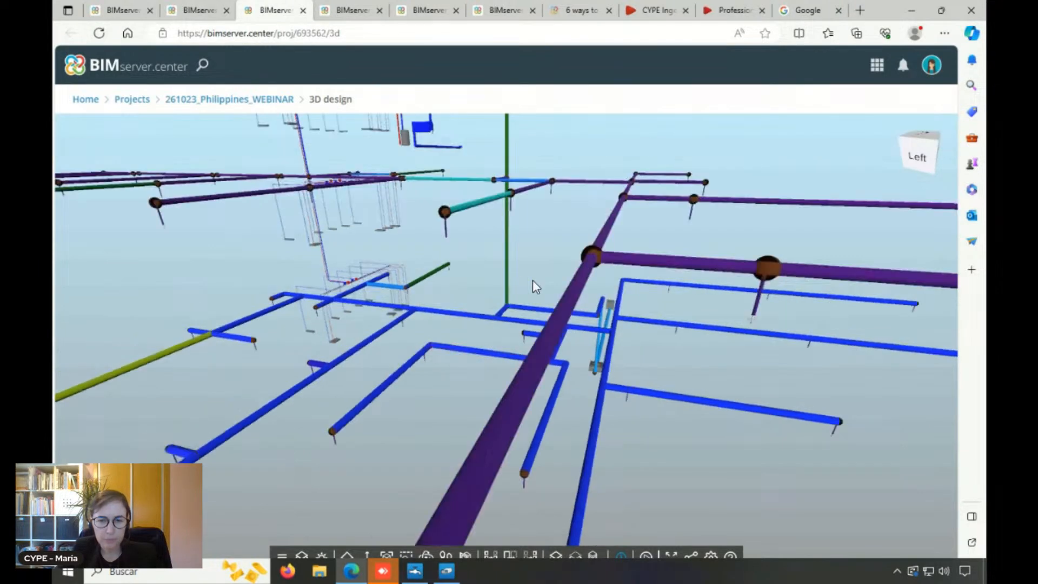
pyautogui.scroll(-1, 529, 256)
# Hide the 261023_Philippines_WEBINAR_CYPEFIRE Hydraulic Systems model with all its result files
pyautogui.click(282, 557)
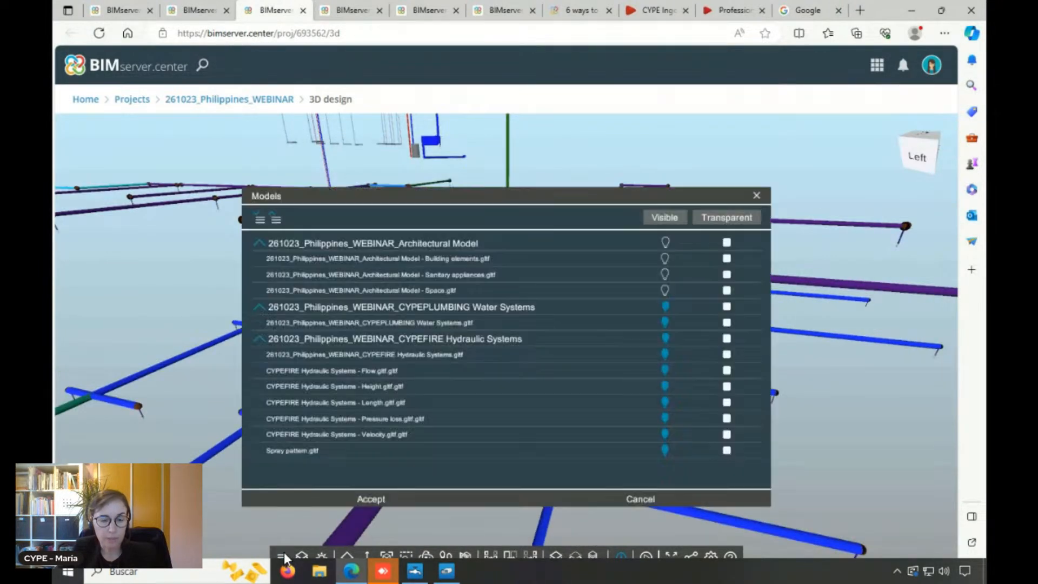
pyautogui.click(666, 344)
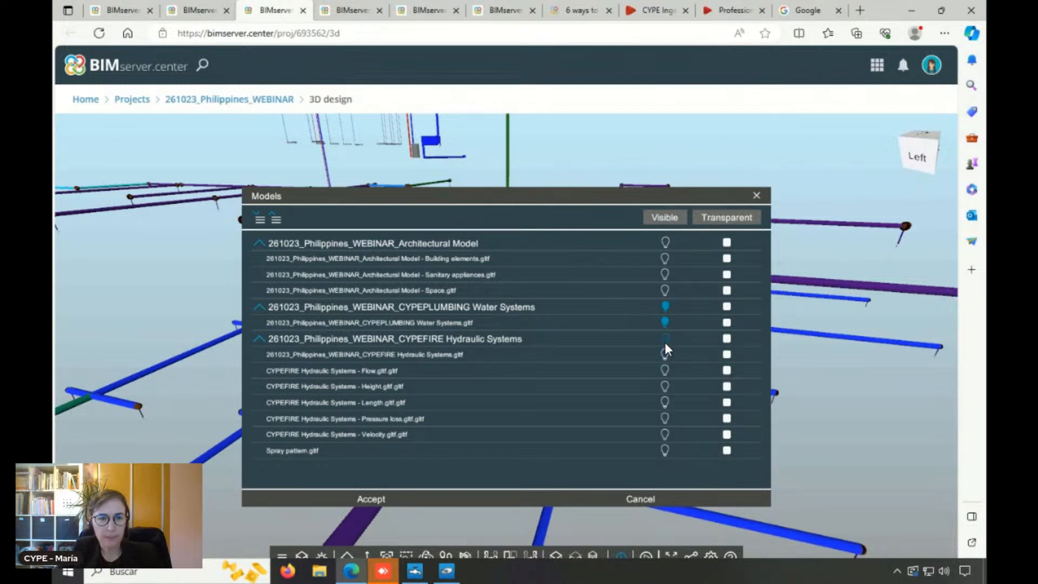
pyautogui.click(360, 500)
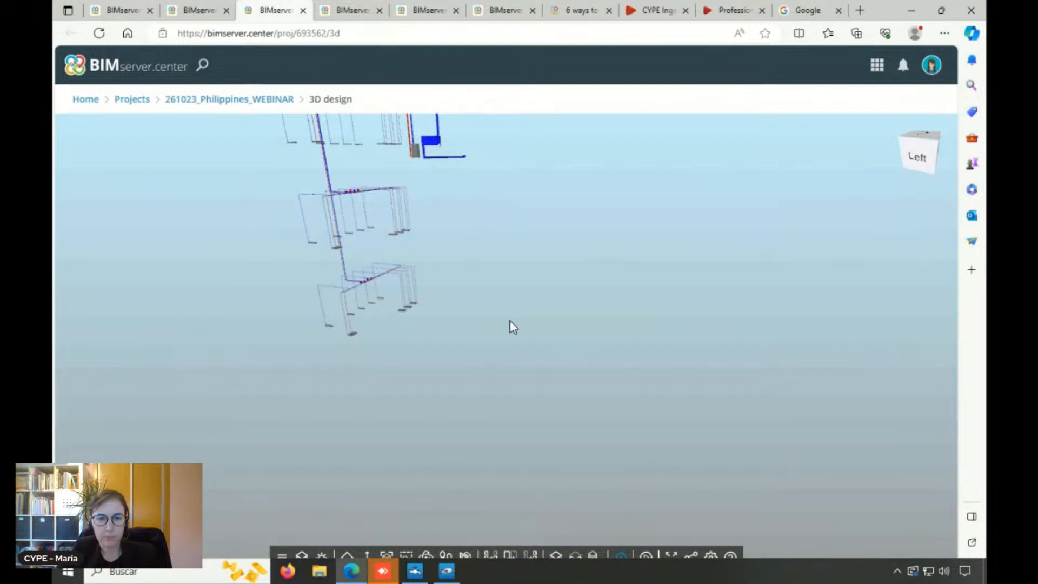
# Look over the remaining water supply piping and make the Architectural Model - Sanitary appliances file visible
pyautogui.scroll(-5, 471, 249)
pyautogui.scroll(5, 479, 203)
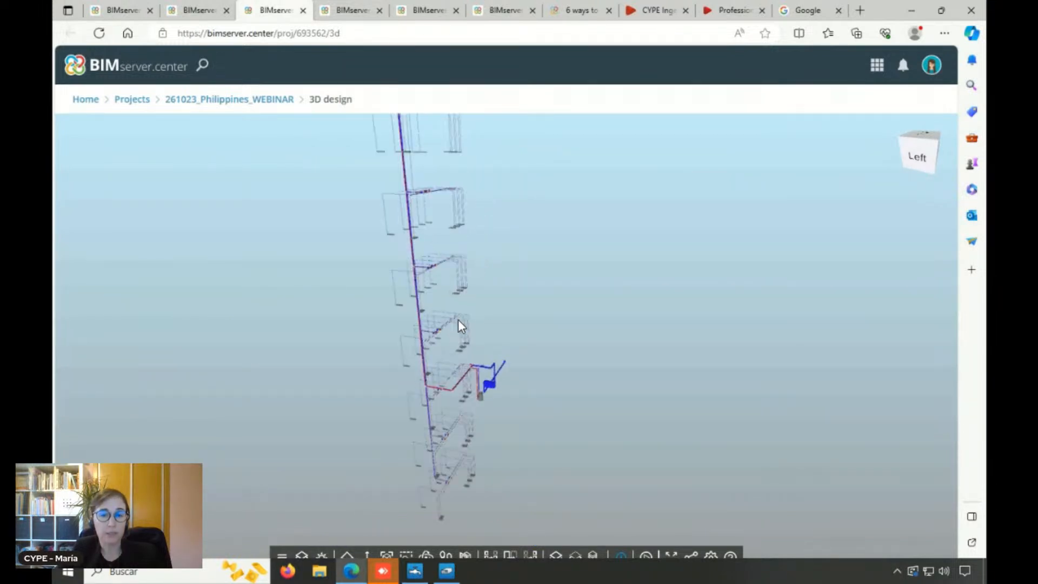
pyautogui.moveTo(579, 355); pyautogui.dragTo(528, 394)
pyautogui.scroll(3, 581, 376)
pyautogui.scroll(2, 581, 376)
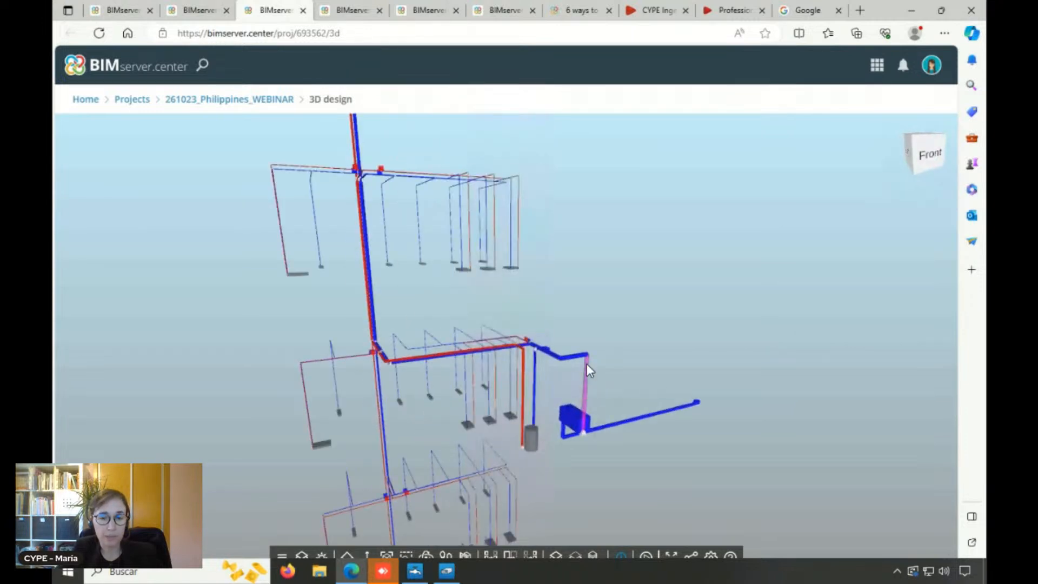
pyautogui.click(283, 556)
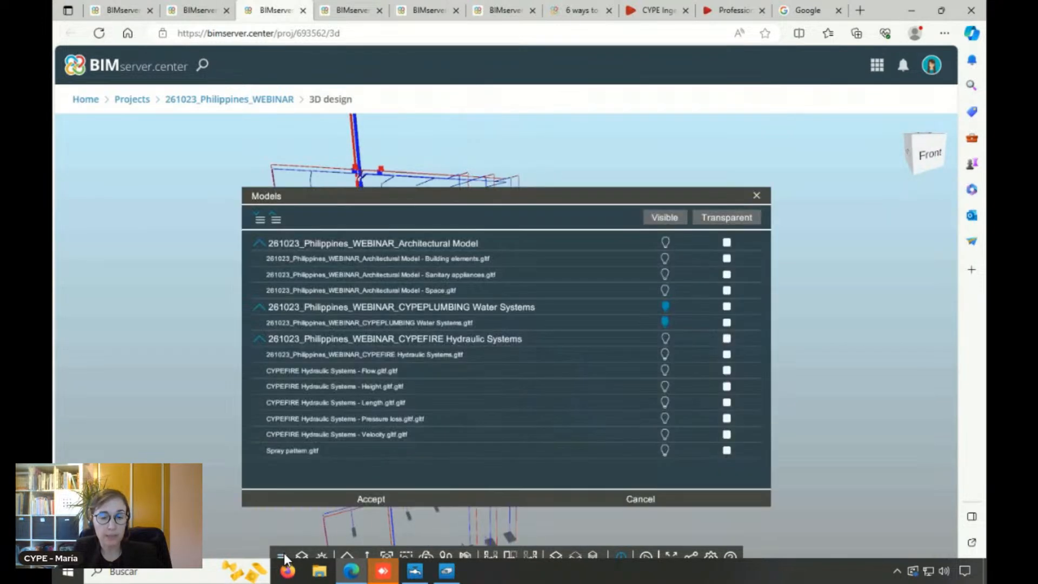
pyautogui.click(665, 274)
pyautogui.click(370, 497)
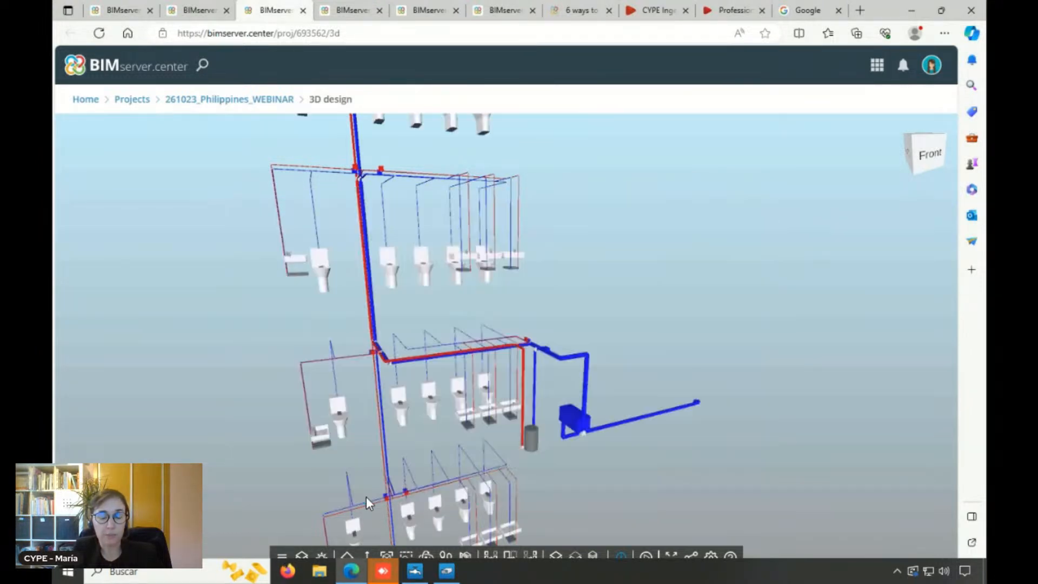
# Examine the water pipes connected to the toilets and washbasins, and view the properties of a short horizontal cold water pipe
pyautogui.moveTo(610, 250); pyautogui.dragTo(484, 317)
pyautogui.scroll(5, 511, 287)
pyautogui.scroll(-5, 510, 292)
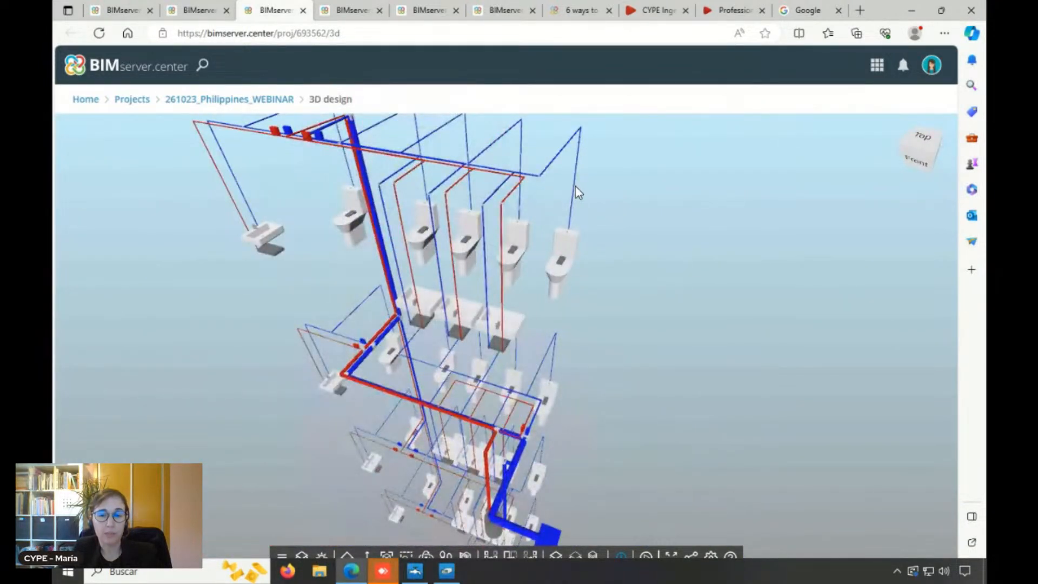
pyautogui.scroll(4, 540, 188)
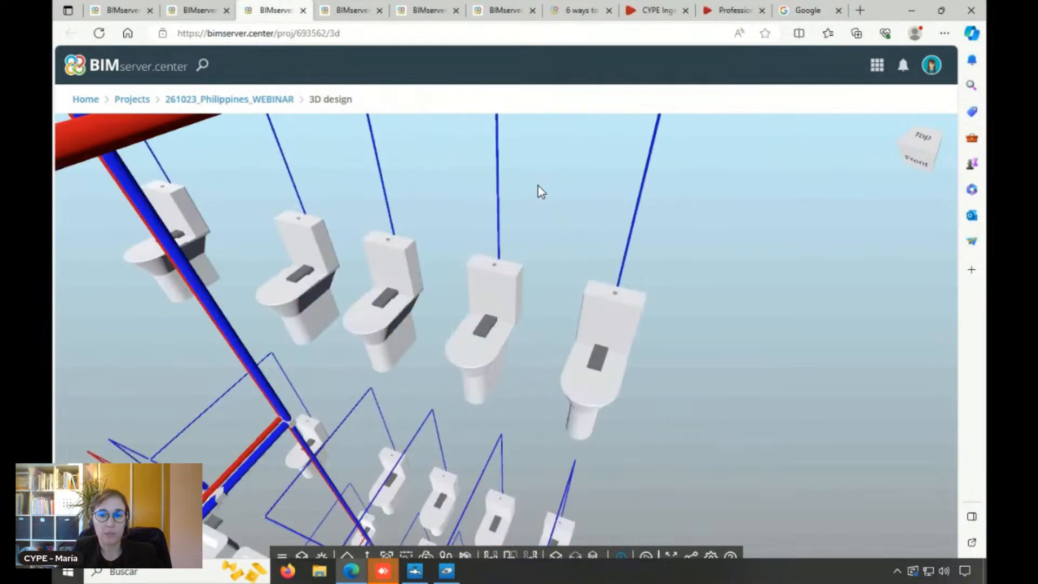
pyautogui.scroll(-2, 563, 265)
pyautogui.click(550, 220)
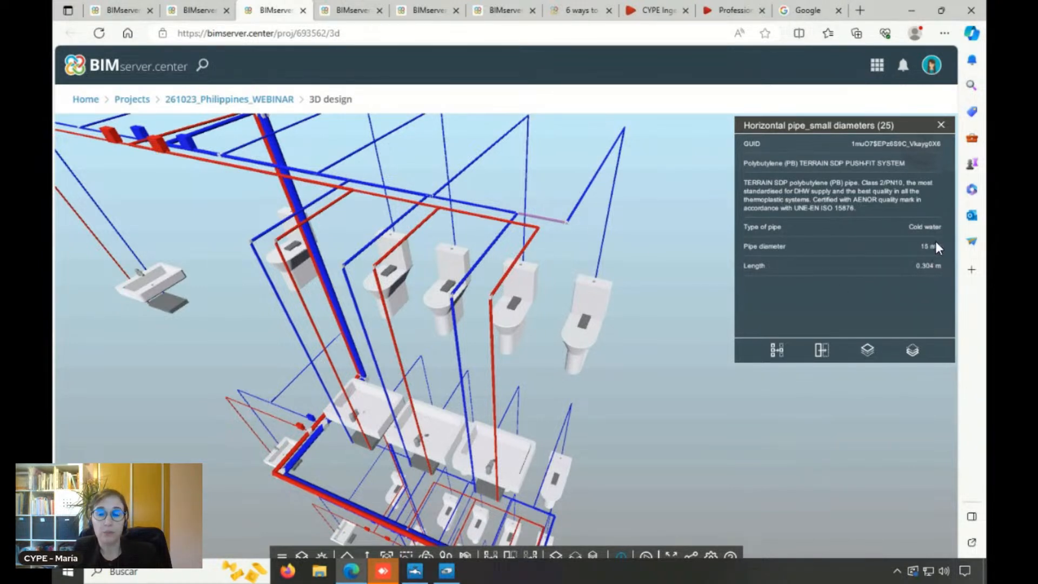
pyautogui.click(941, 125)
pyautogui.moveTo(542, 320); pyautogui.dragTo(543, 318)
pyautogui.scroll(3, 540, 317)
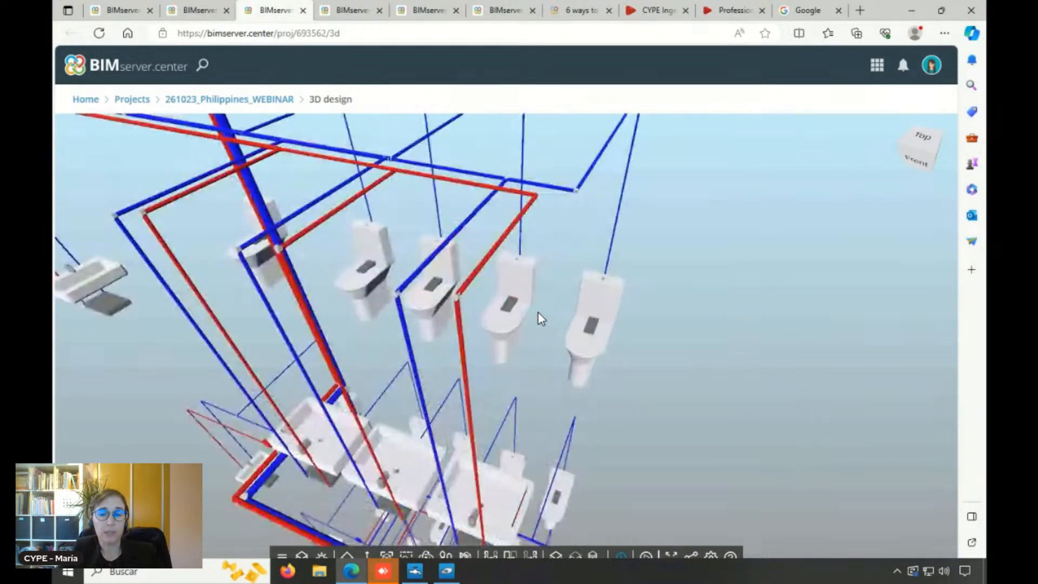
pyautogui.scroll(-4, 551, 282)
pyautogui.scroll(2, 362, 253)
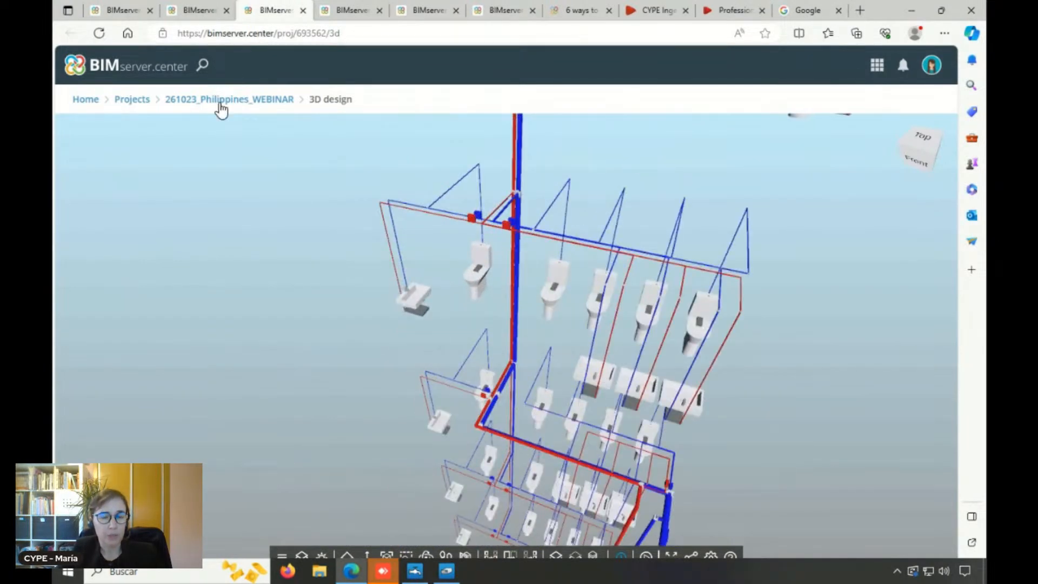
# Leave the 3D design view and open the list of contributions of the 261023_Philippines_WEBINAR project
pyautogui.click(221, 101)
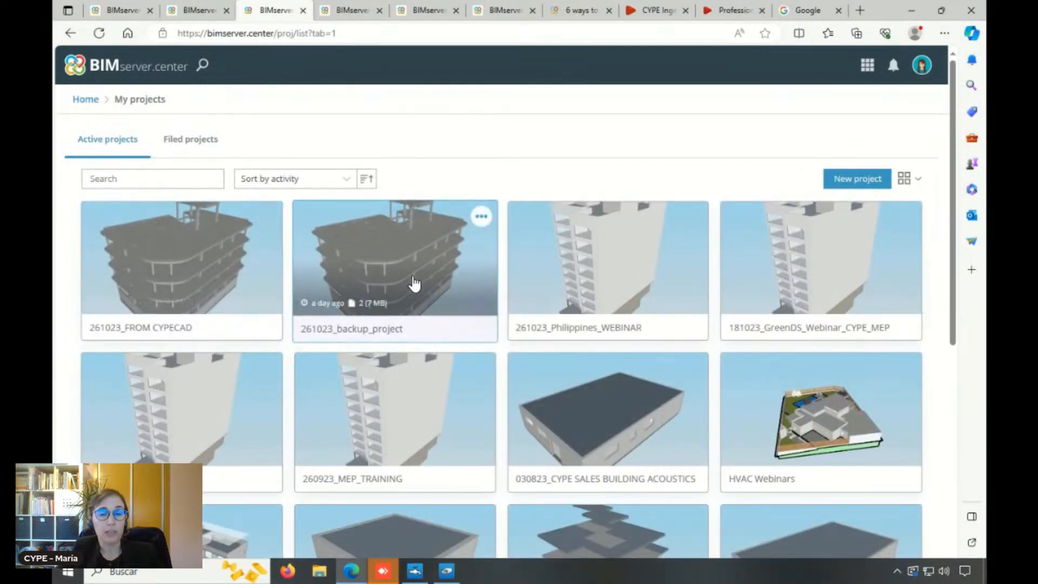
pyautogui.click(590, 263)
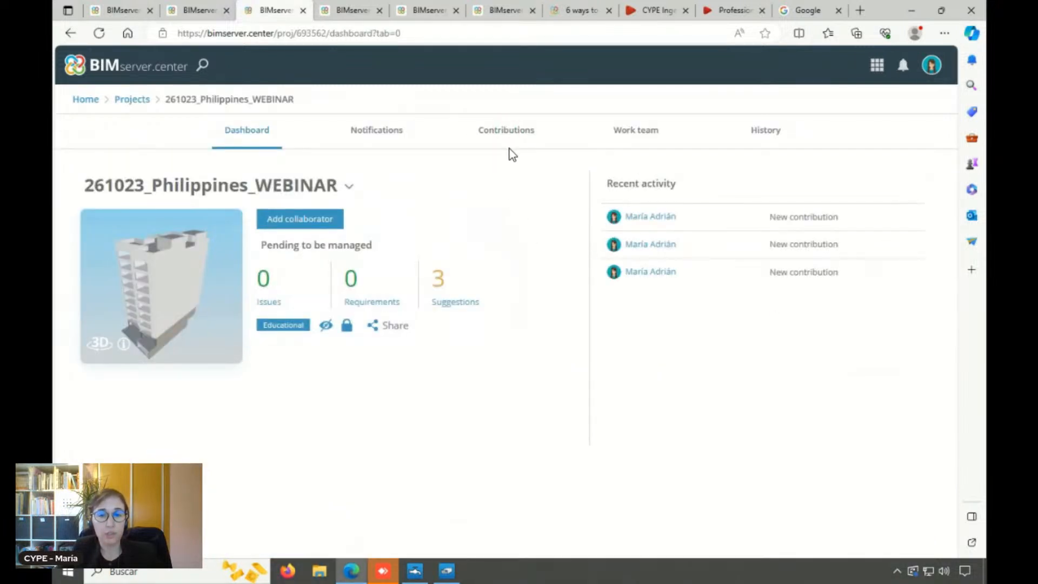
pyautogui.click(507, 132)
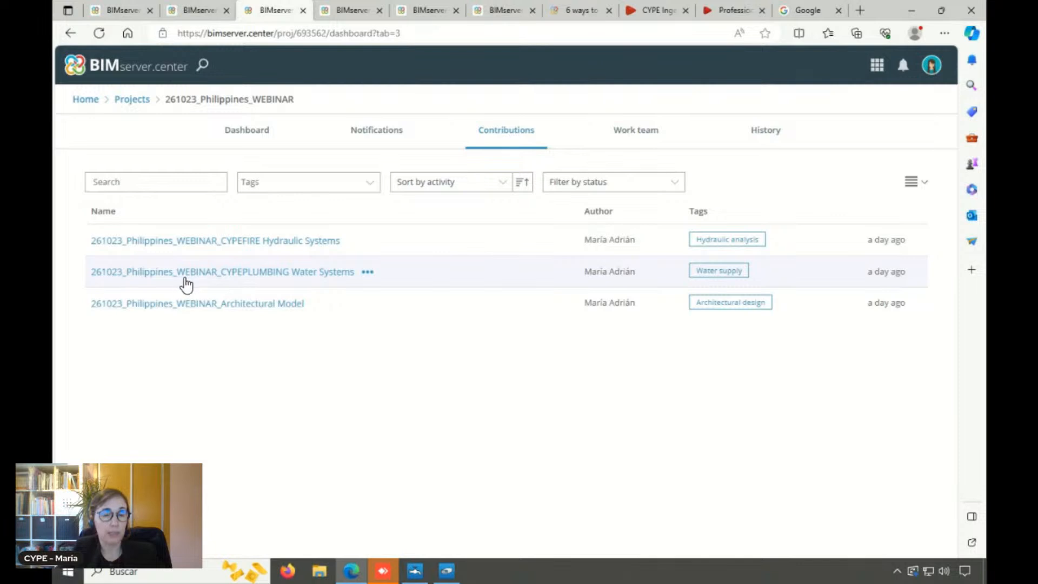
# View the CYPEPLUMBING Water Systems contribution's files, preview its gltf model in 3D and close the preview and contribution details
pyautogui.click(205, 281)
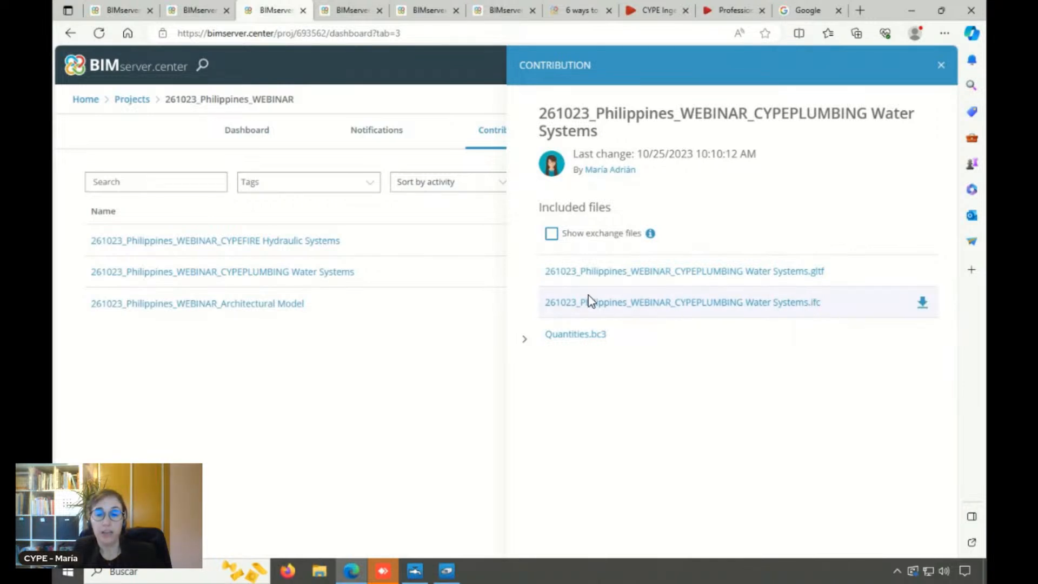
pyautogui.click(811, 275)
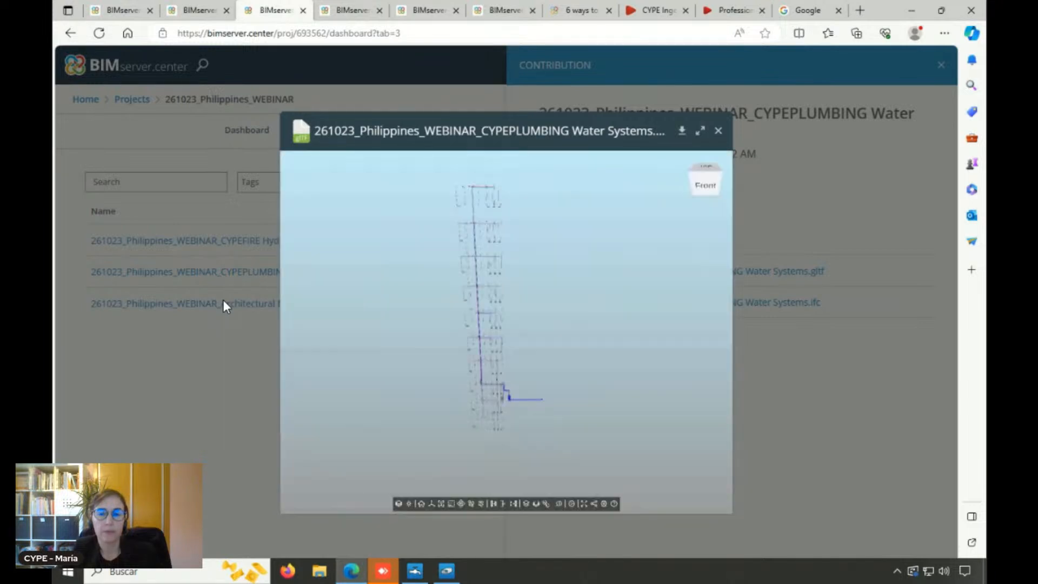
pyautogui.scroll(5, 466, 308)
pyautogui.moveTo(542, 299); pyautogui.dragTo(507, 355)
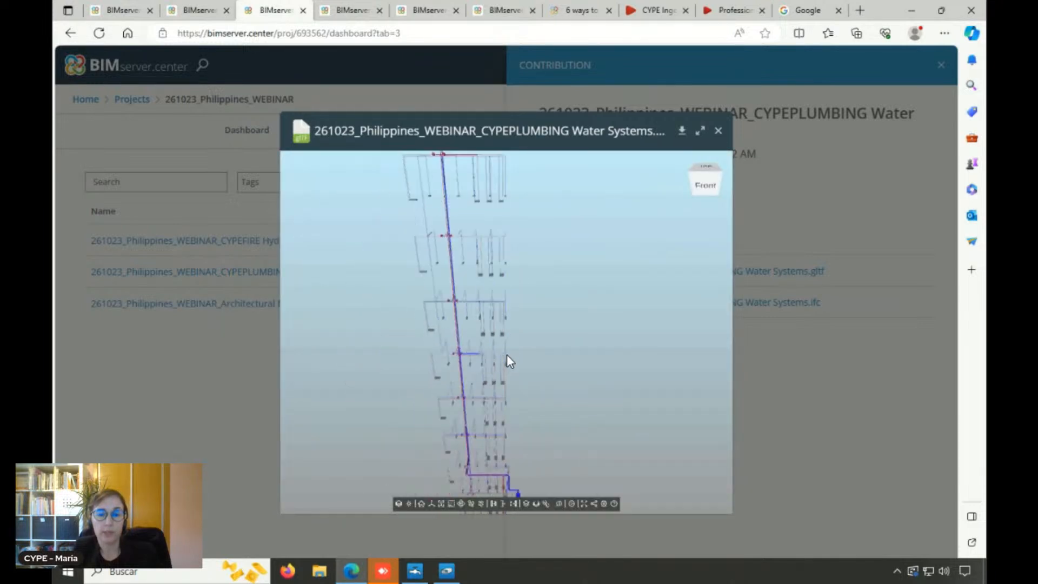
pyautogui.click(717, 132)
pyautogui.click(942, 65)
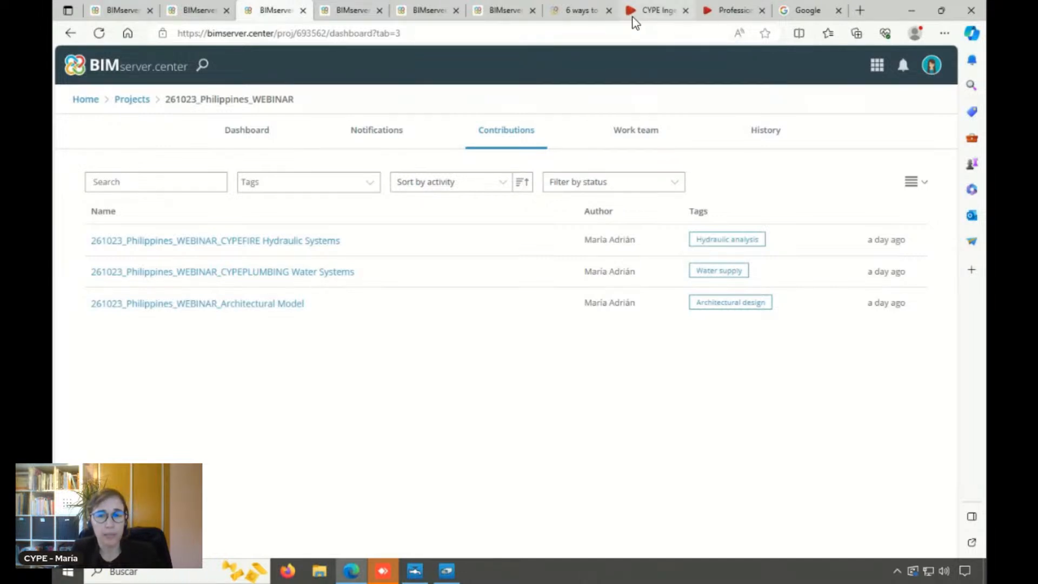
# View the article on 6 ways to start a project, and CYPE's CYPE-Revit interoperability section among its professional solutions
pyautogui.click(581, 12)
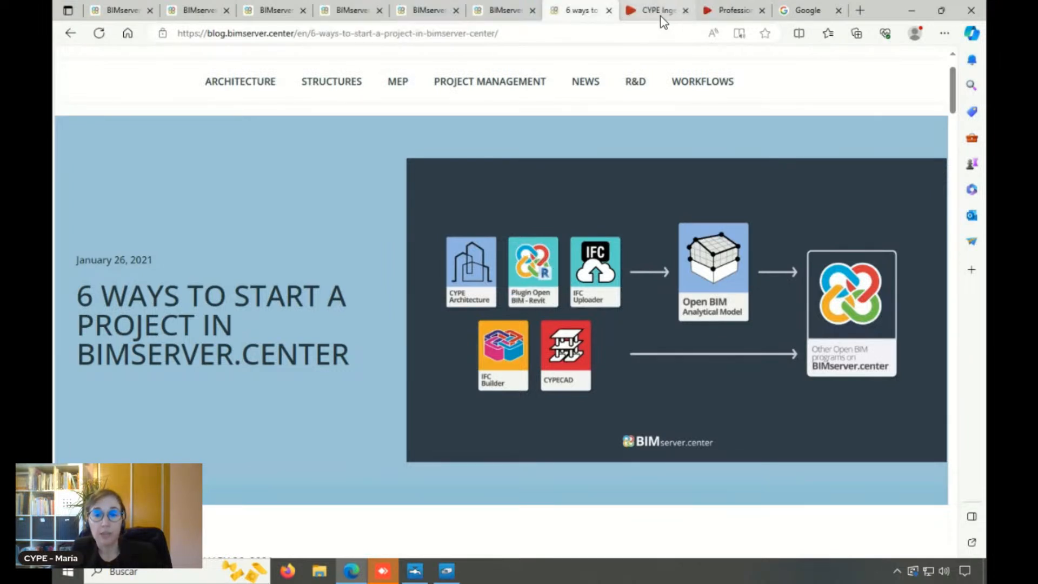
pyautogui.click(733, 10)
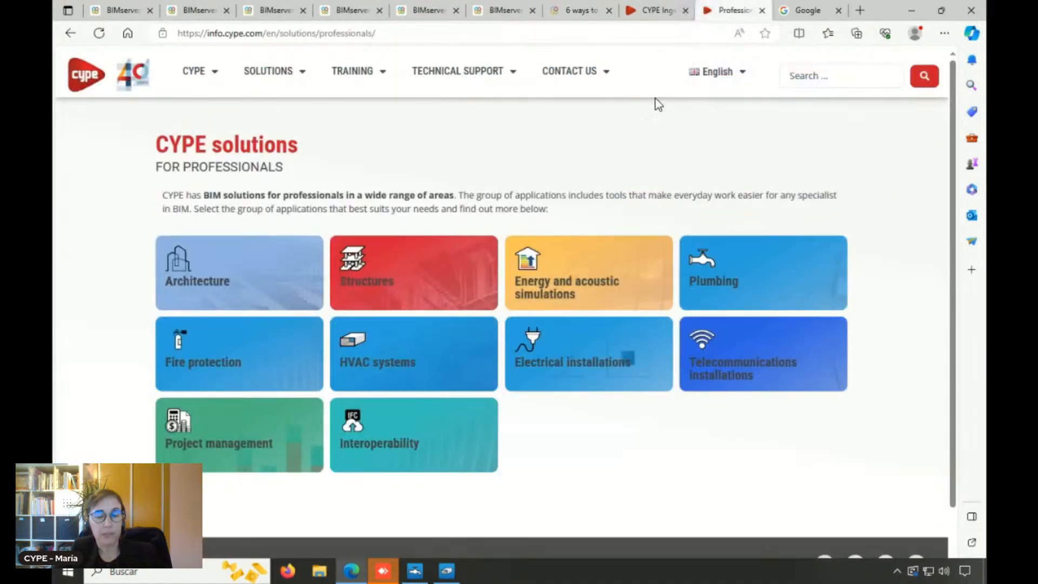
pyautogui.click(376, 453)
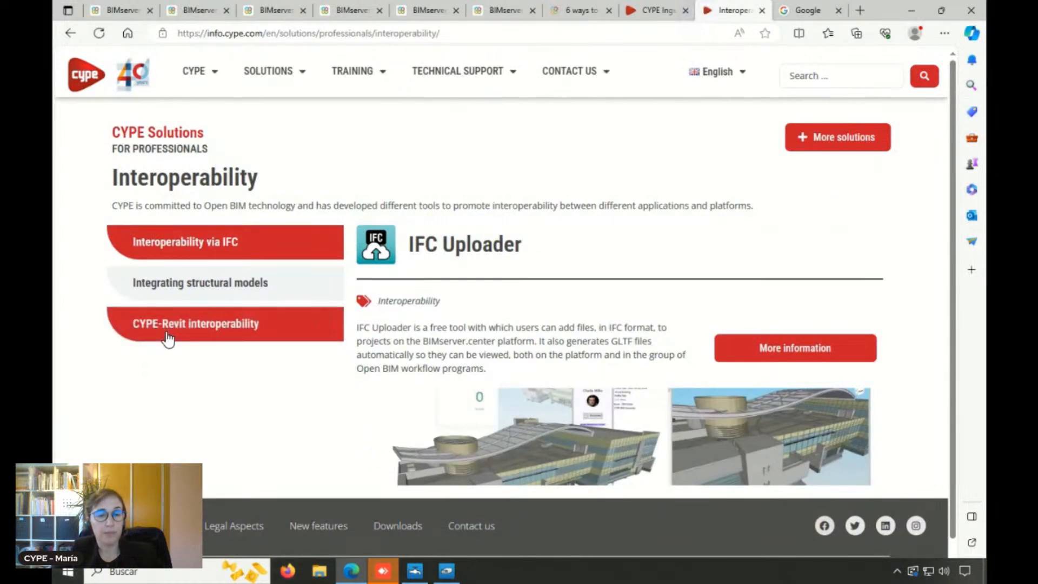
pyautogui.click(167, 339)
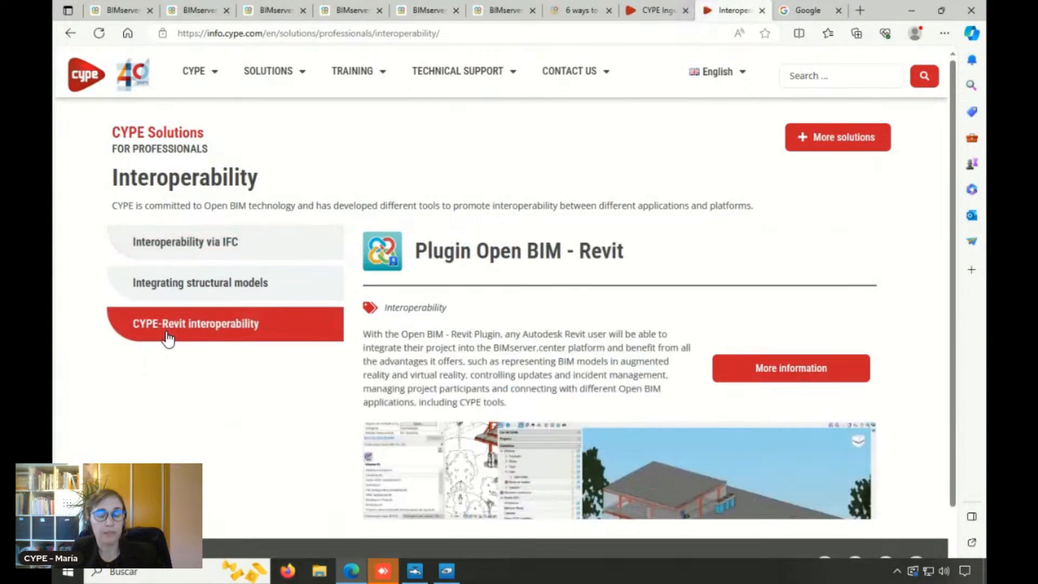
pyautogui.scroll(-2, 454, 386)
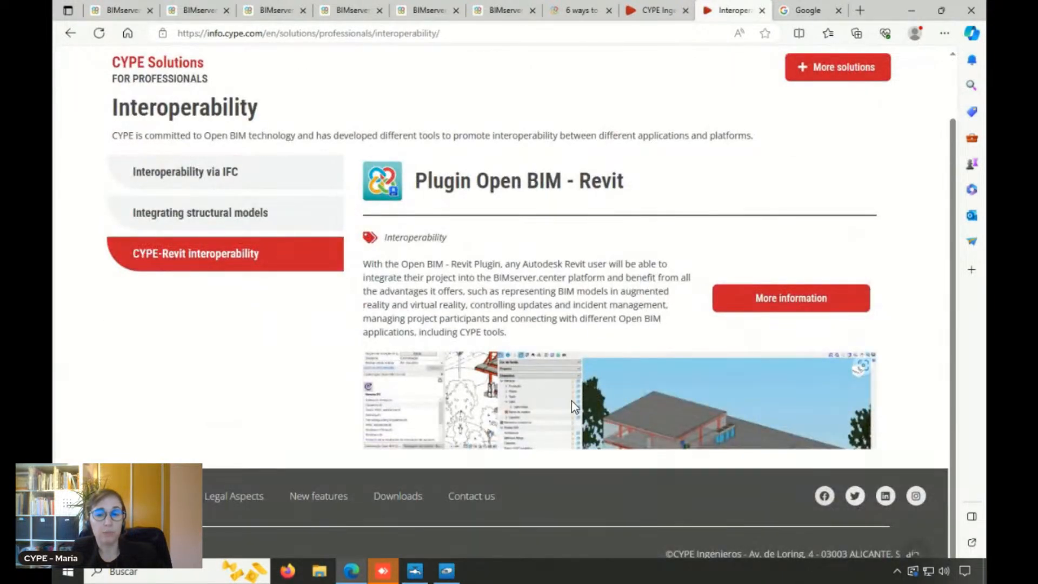
# Open the detailed information on Plugin Open BIM - Revit, browse its features and enlarge the Project modification updates image
pyautogui.click(772, 309)
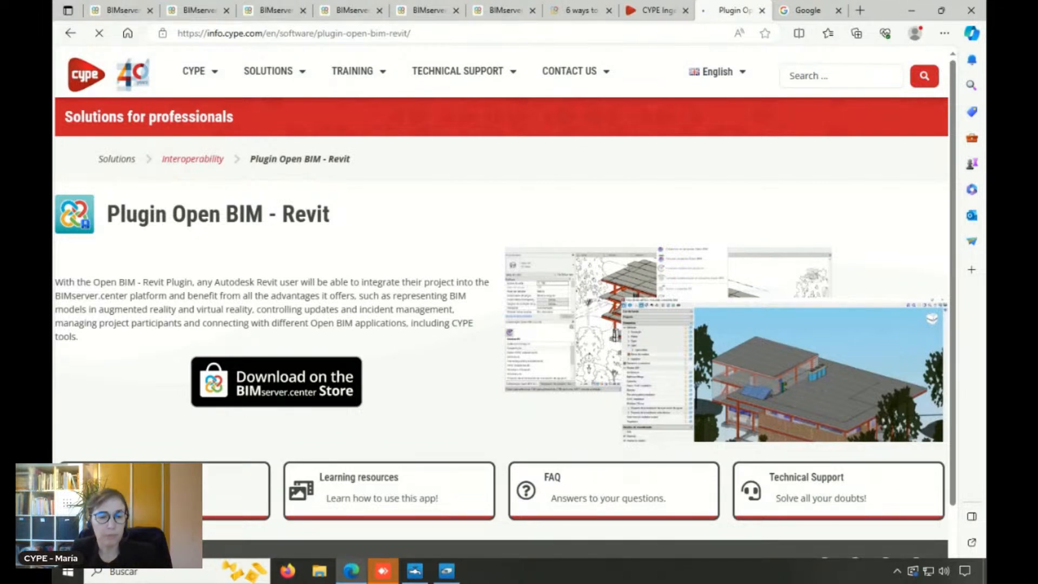
pyautogui.click(501, 230)
pyautogui.scroll(-6, 501, 238)
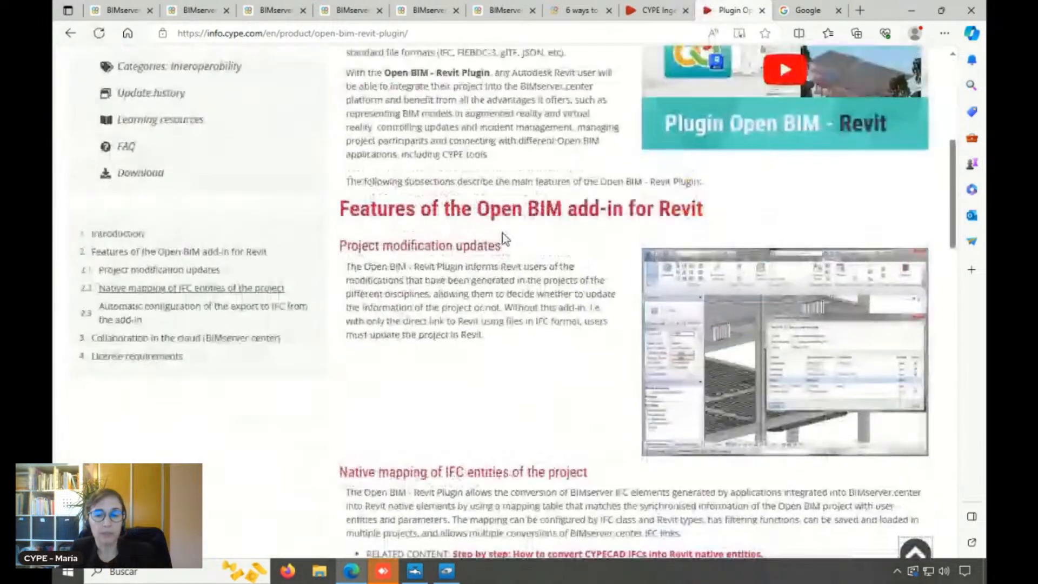
pyautogui.click(719, 338)
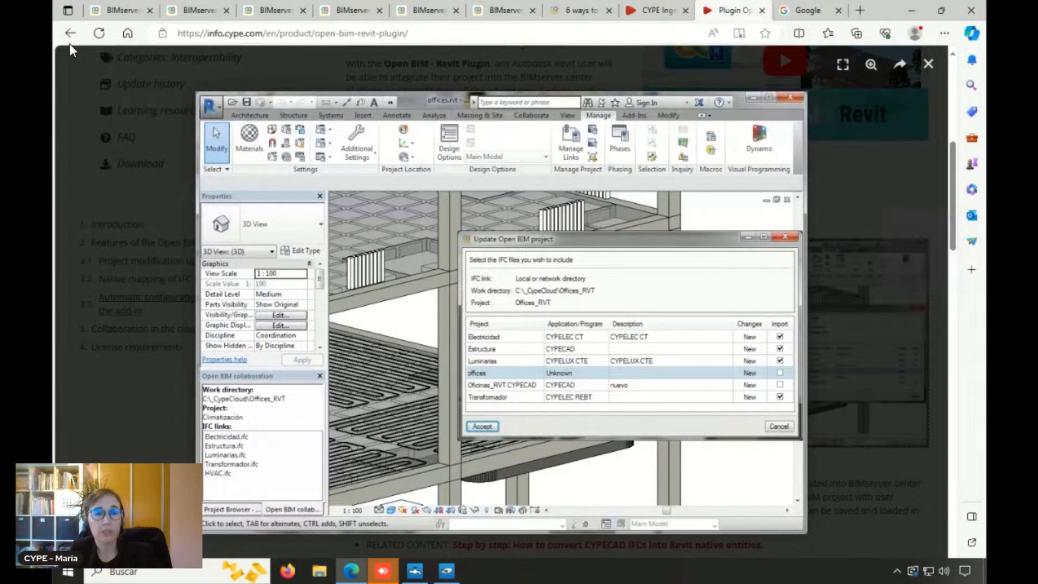
pyautogui.click(762, 10)
pyautogui.click(665, 15)
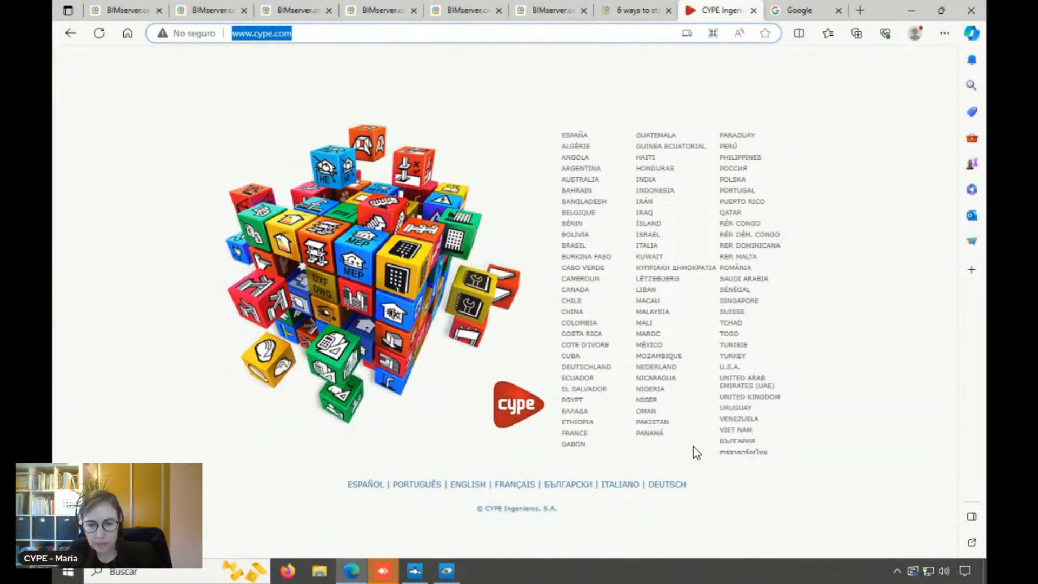
pyautogui.click(758, 160)
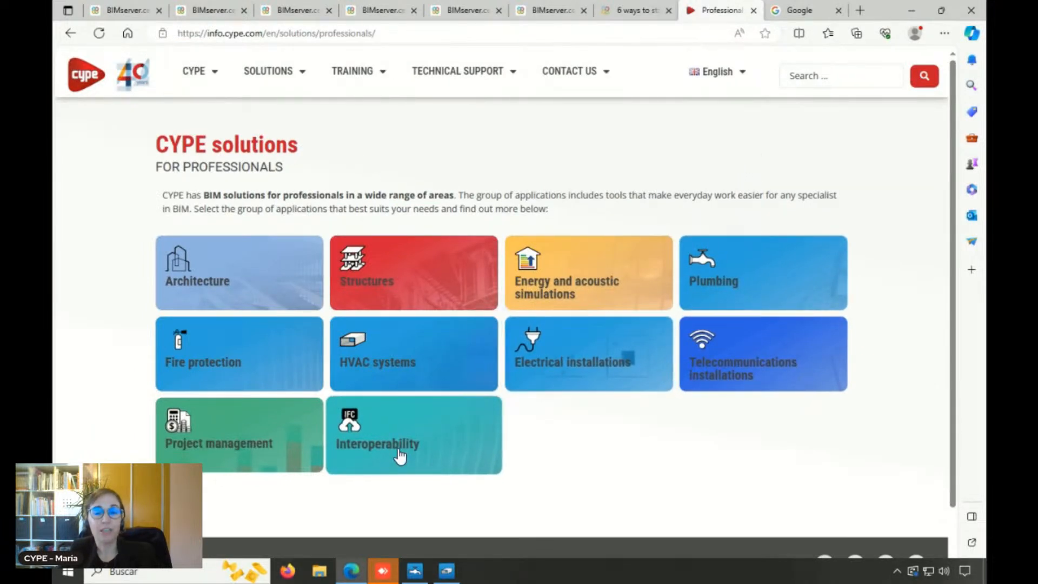
pyautogui.click(399, 457)
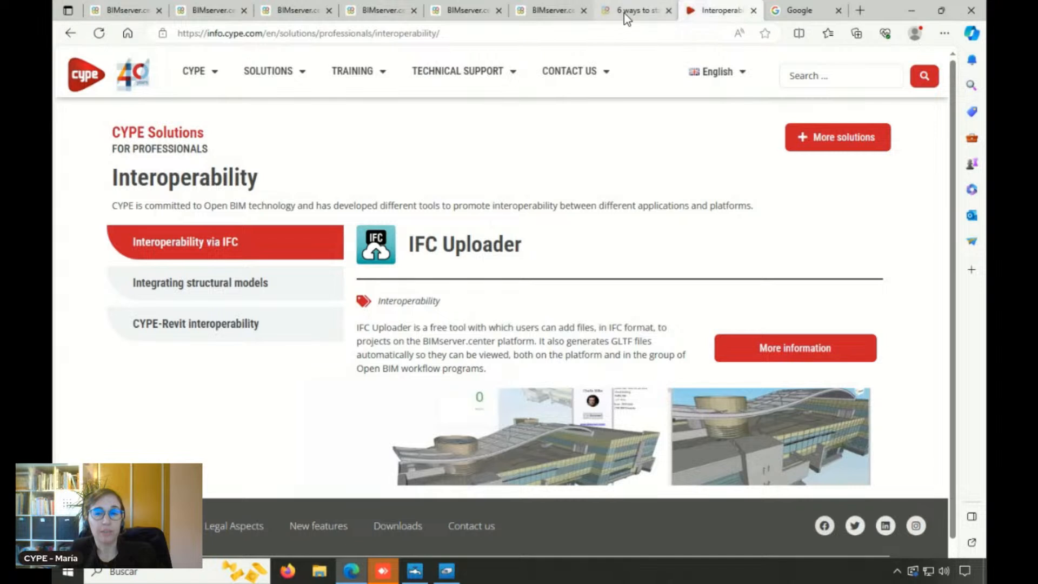
# Compare the project-start diagram in the 6 ways article with the IFC Uploader description, ending on the article
pyautogui.click(625, 14)
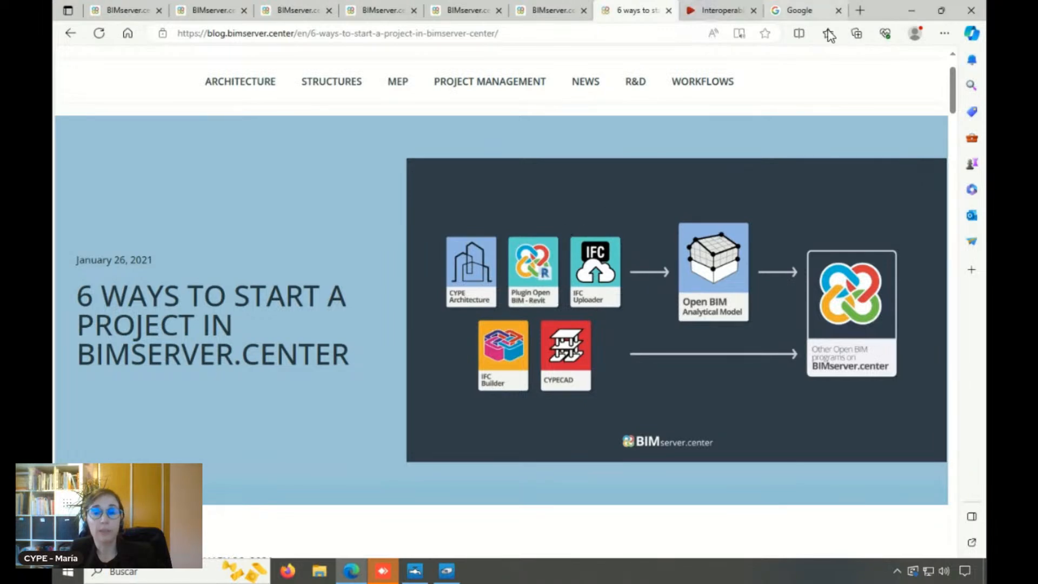
pyautogui.click(729, 15)
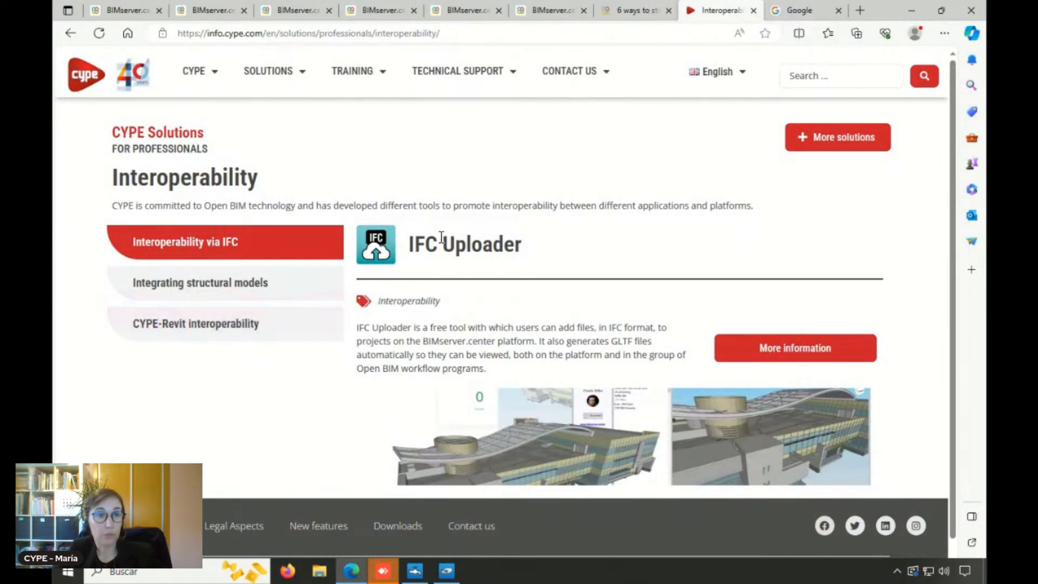
pyautogui.scroll(-1, 576, 372)
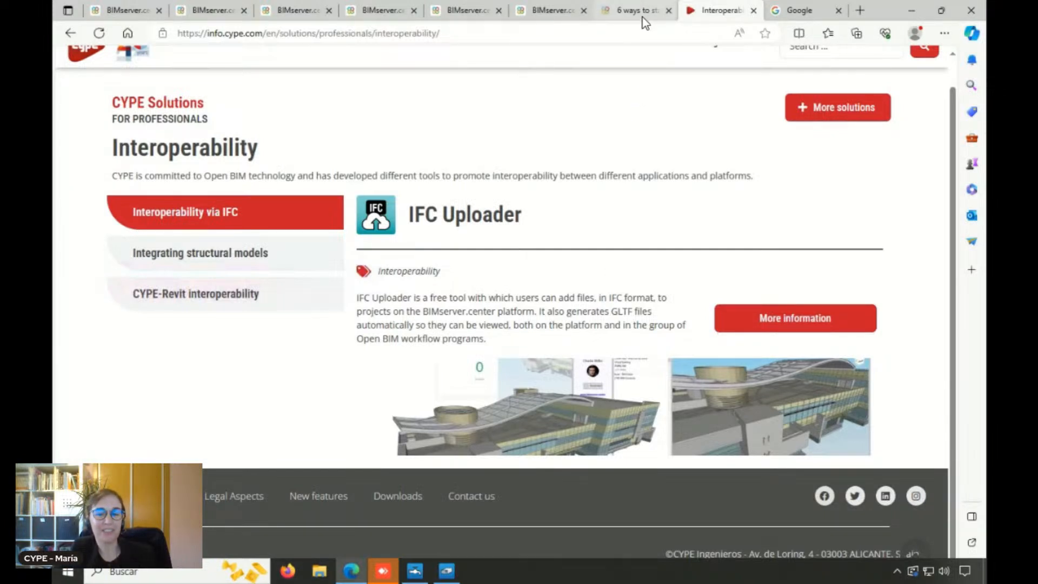
pyautogui.moveTo(645, 23)
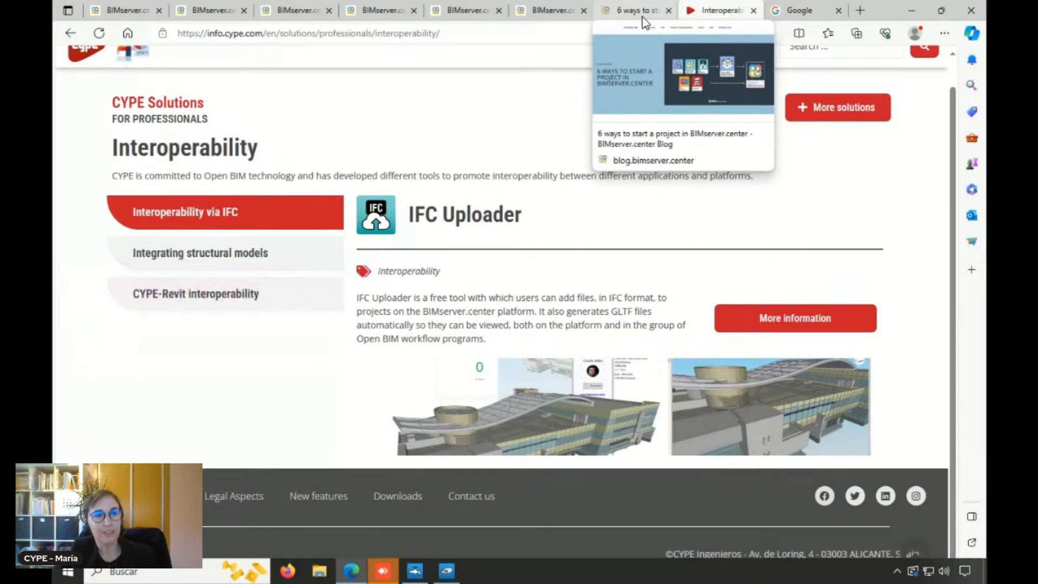
pyautogui.click(638, 10)
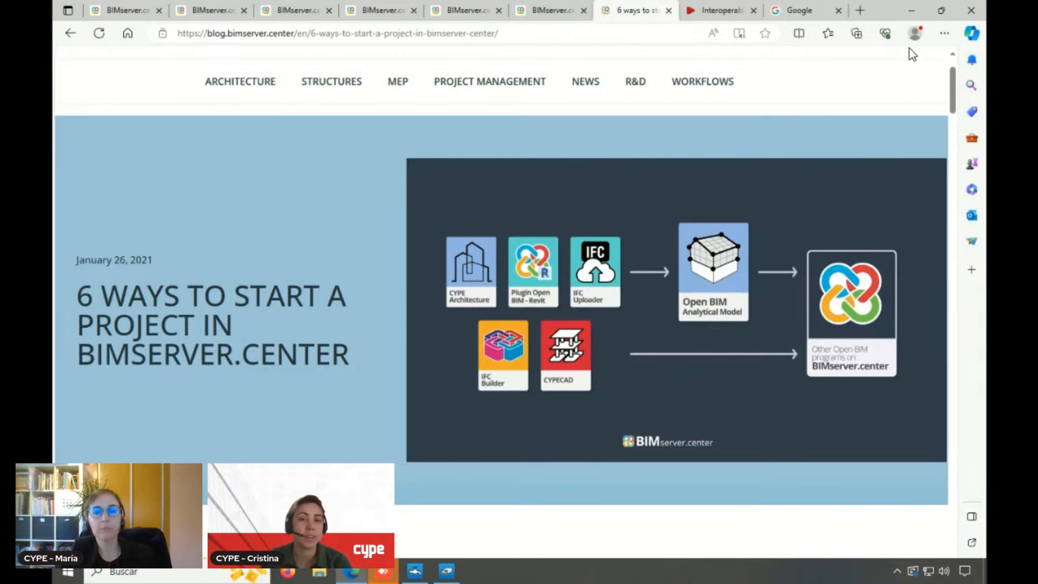
# Minimise the browser, switch to CYPEPLUMBING Water Systems and view the whole building in 3D with its levels
pyautogui.click(917, 11)
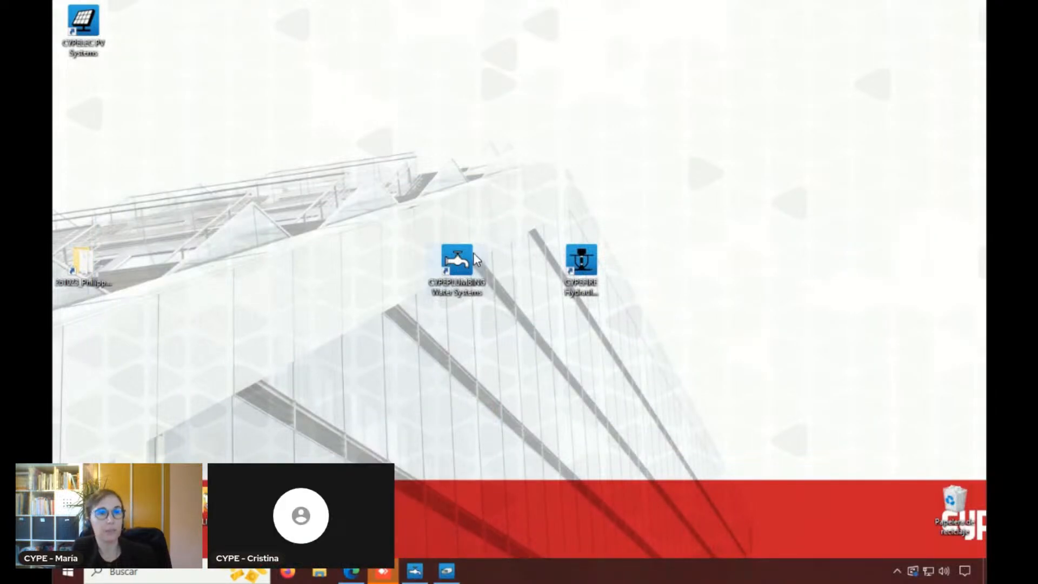
pyautogui.click(418, 572)
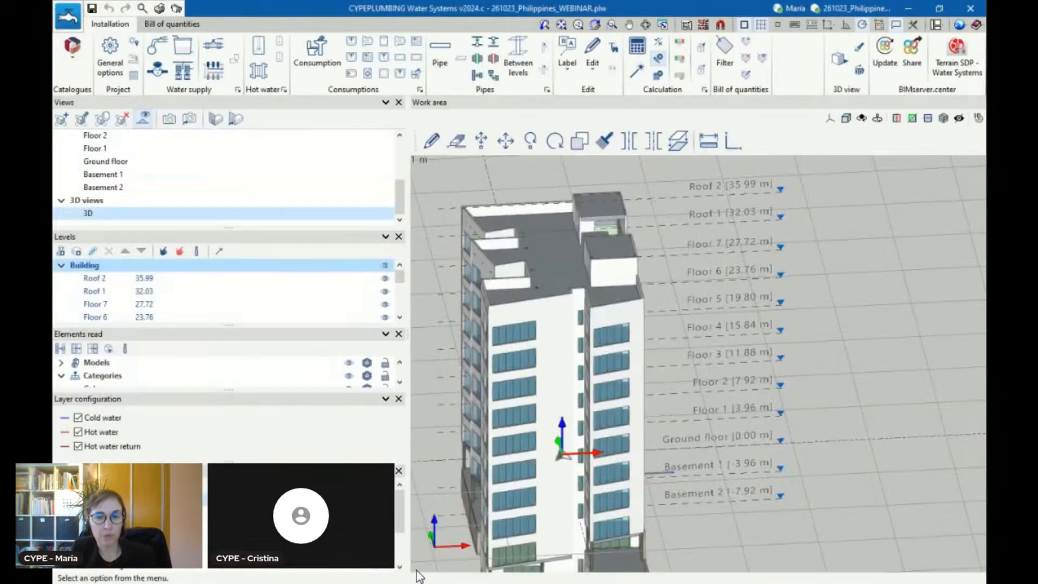
pyautogui.scroll(-2, 665, 249)
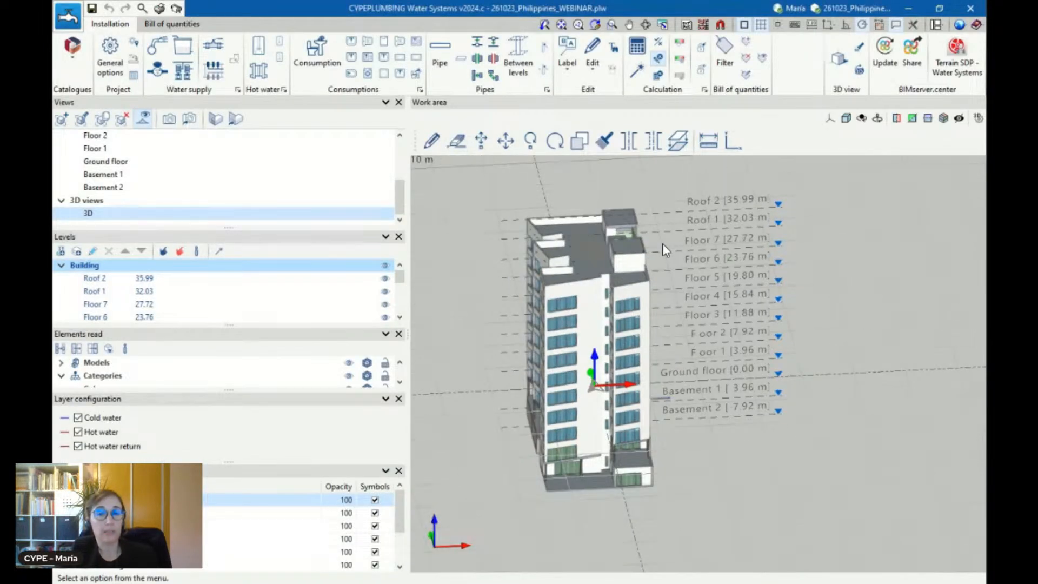
pyautogui.scroll(2, 663, 244)
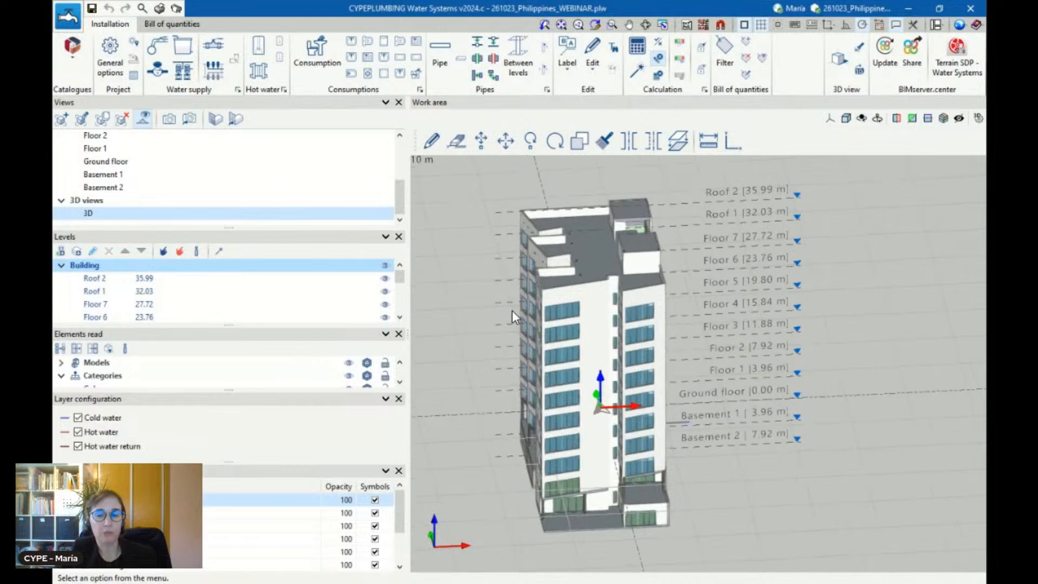
pyautogui.scroll(1, 513, 313)
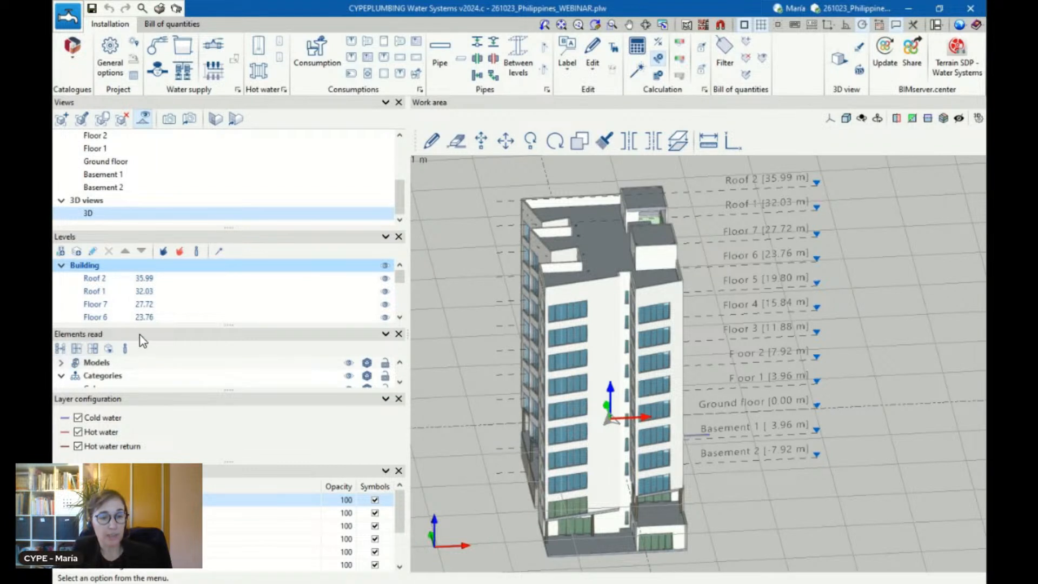
# Expand Models under Elements read, enlarge that list and hide all categories of the architectural model
pyautogui.click(61, 364)
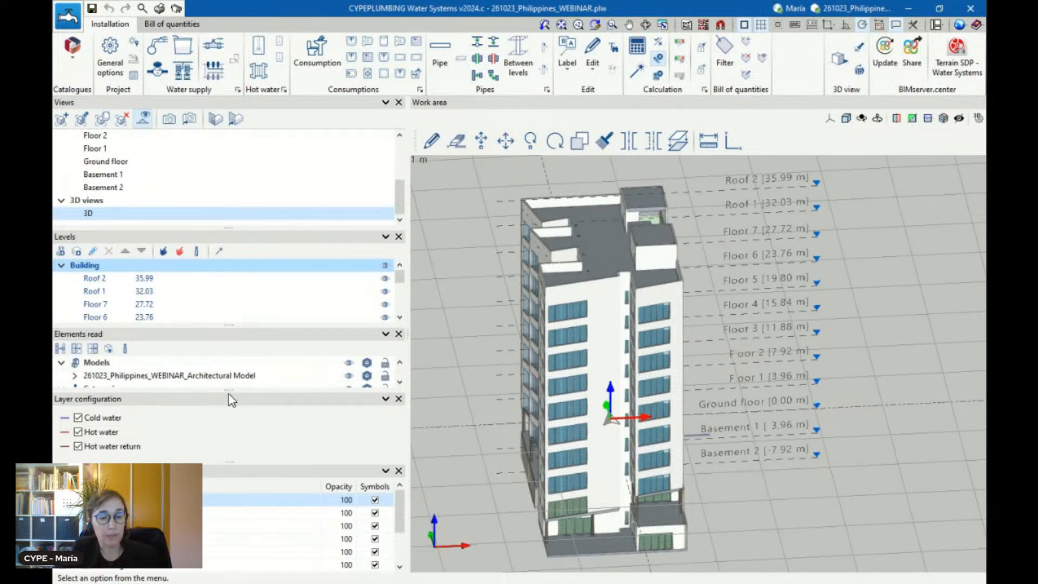
pyautogui.moveTo(232, 388); pyautogui.dragTo(234, 419)
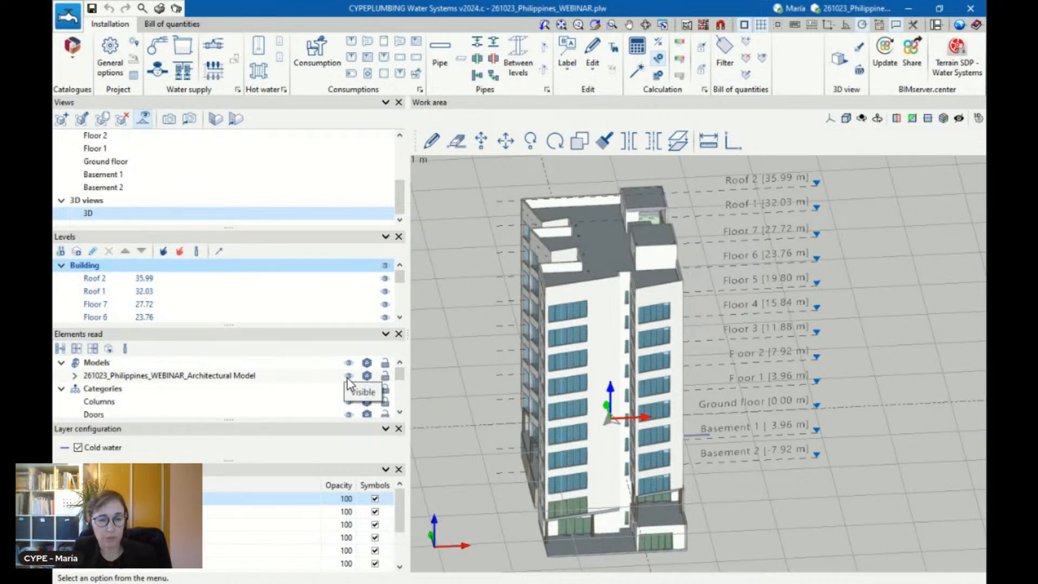
pyautogui.scroll(-3, 214, 392)
pyautogui.scroll(3, 214, 392)
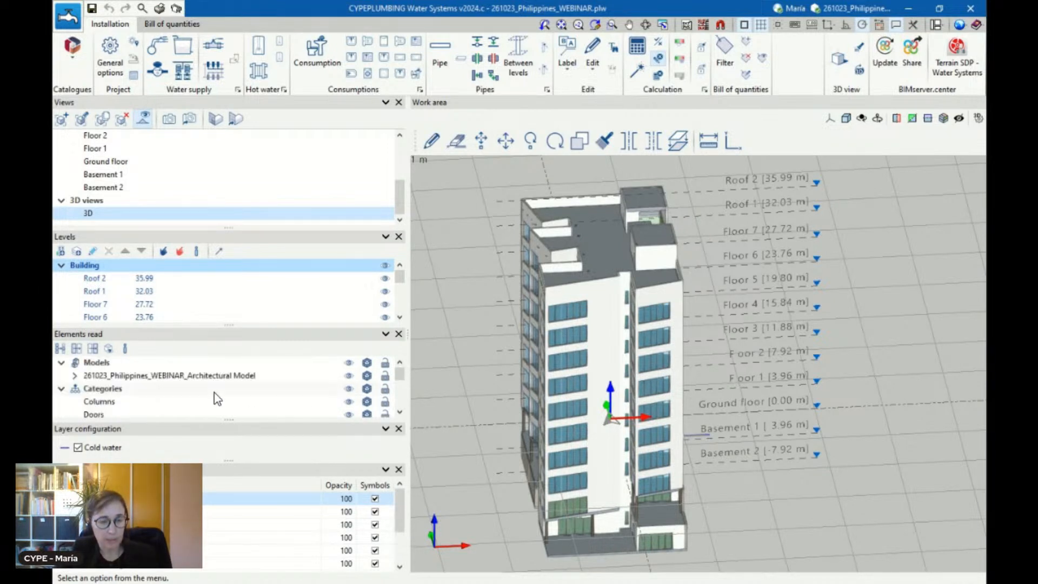
pyautogui.click(348, 388)
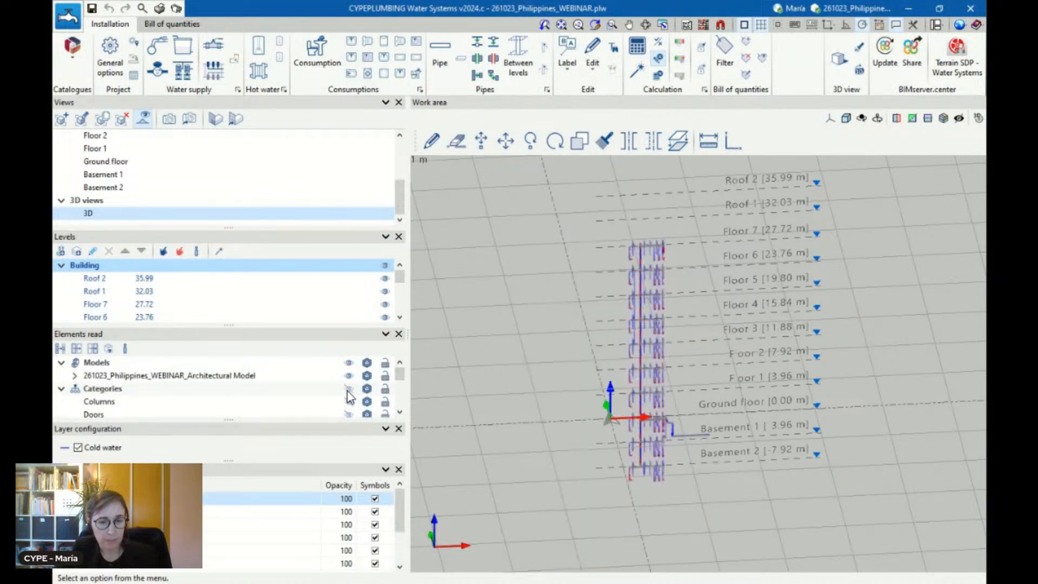
# Look through the element categories of the architectural model and make only the floor slabs visible
pyautogui.scroll(-3, 350, 397)
pyautogui.scroll(-1, 350, 396)
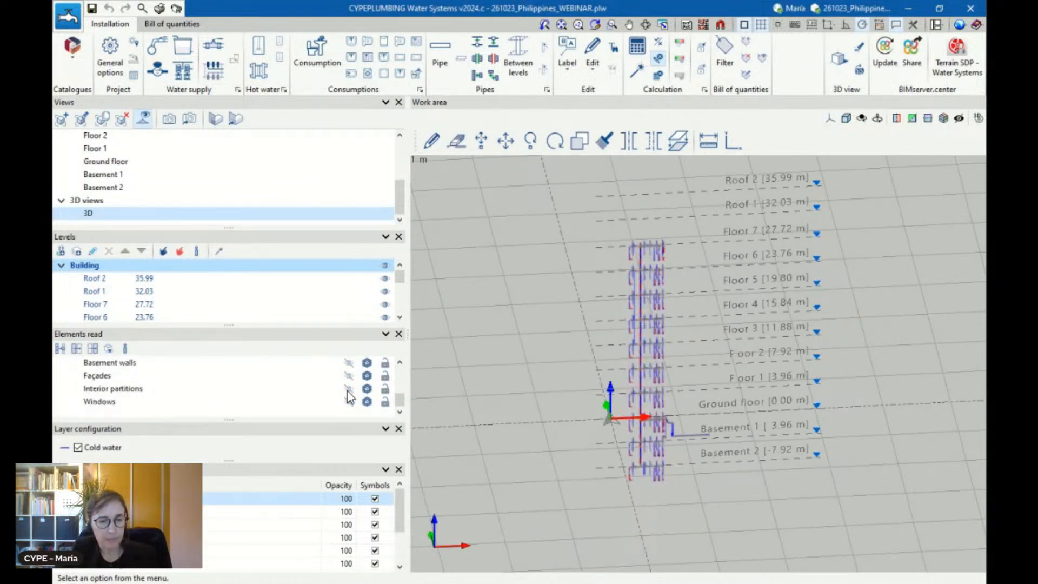
pyautogui.scroll(3, 349, 398)
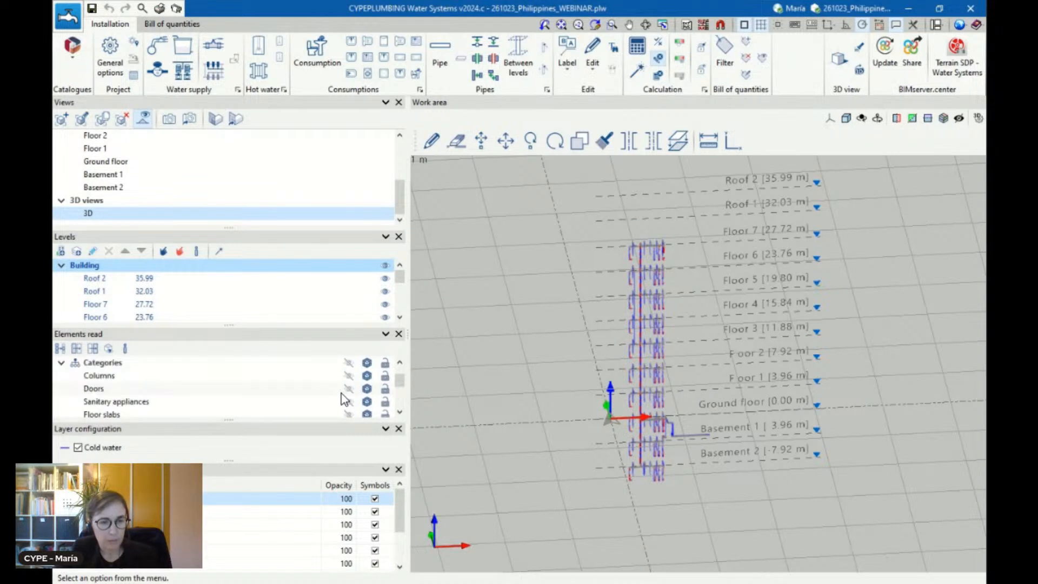
pyautogui.scroll(-3, 342, 397)
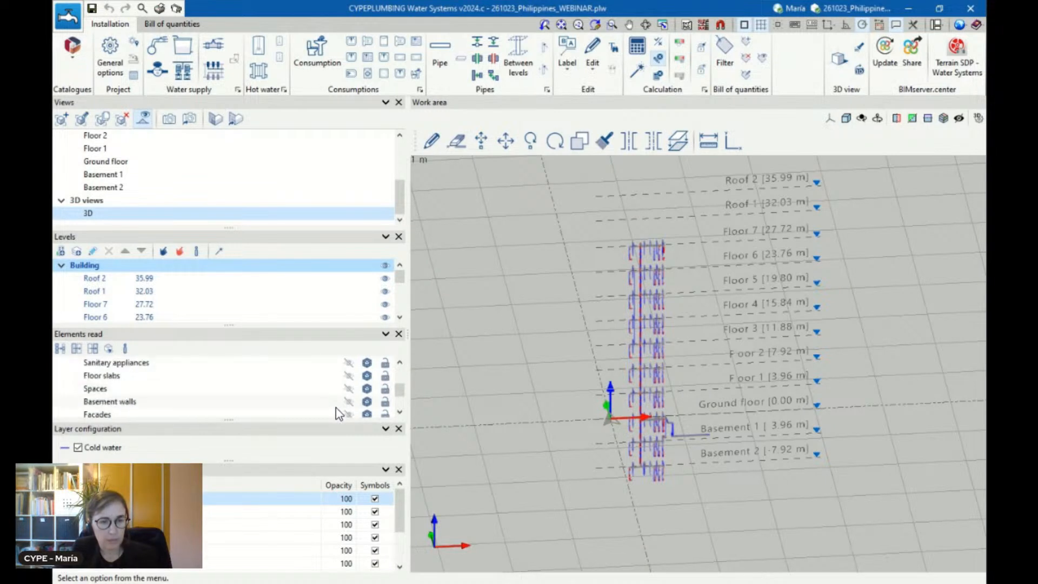
pyautogui.click(350, 377)
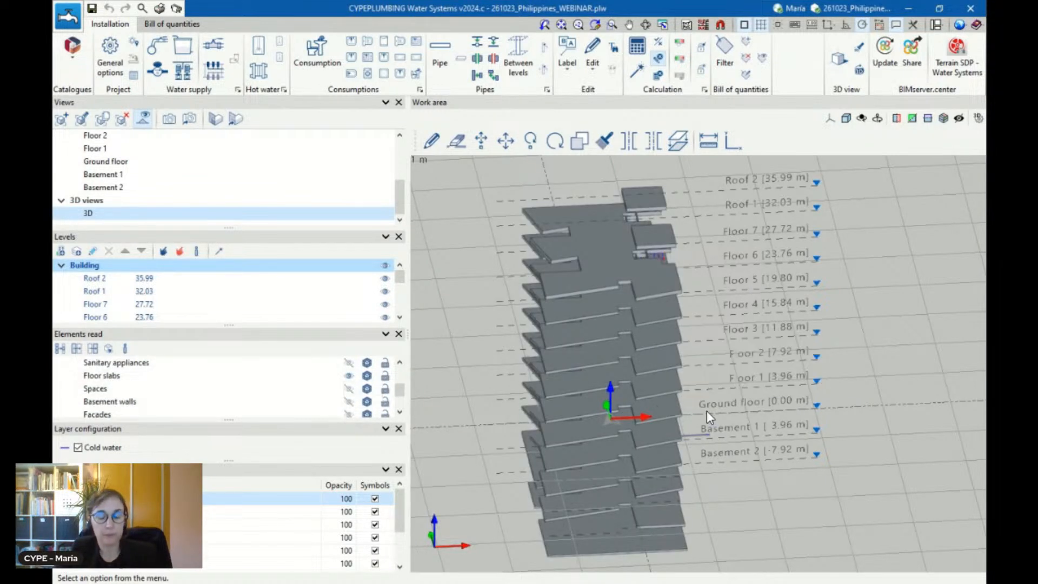
# Examine from the side how the water pipes run between and through the floor slabs around Floors 1 to 4
pyautogui.keyDown('shift'); pyautogui.moveTo(708, 412); pyautogui.dragTo(718, 367, button='middle'); pyautogui.keyUp('shift')
pyautogui.scroll(3, 671, 396)
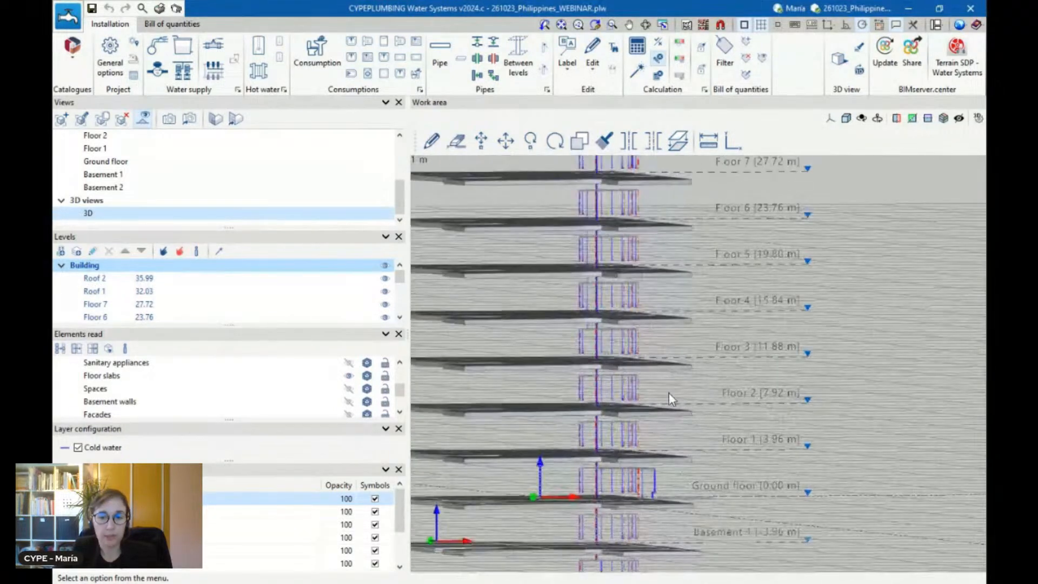
pyautogui.scroll(3, 667, 391)
pyautogui.keyDown('shift'); pyautogui.moveTo(662, 389); pyautogui.dragTo(613, 395, button='middle'); pyautogui.keyUp('shift')
pyautogui.scroll(3, 604, 396)
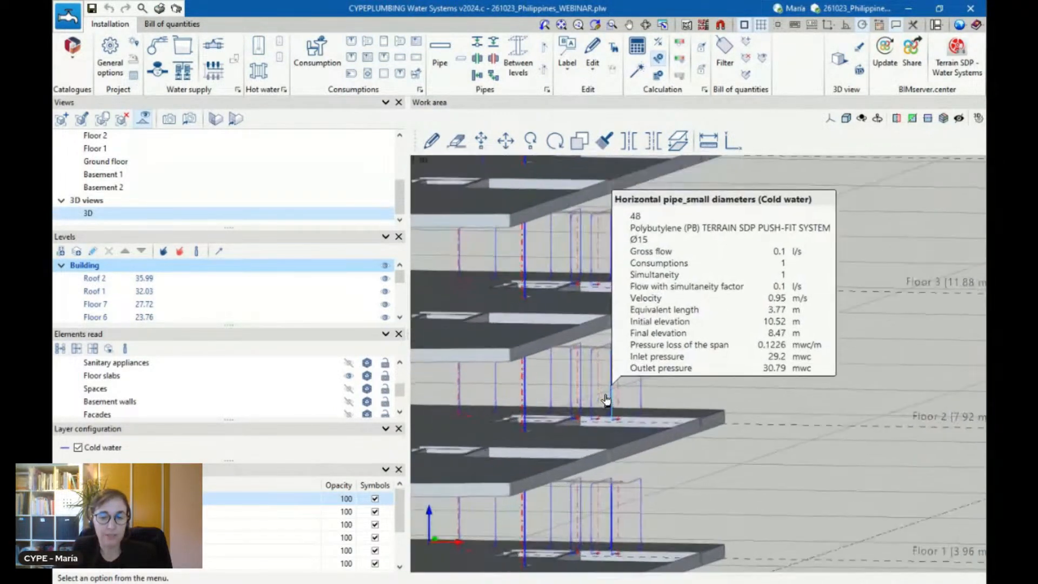
pyautogui.scroll(2, 602, 407)
pyautogui.scroll(-2, 666, 435)
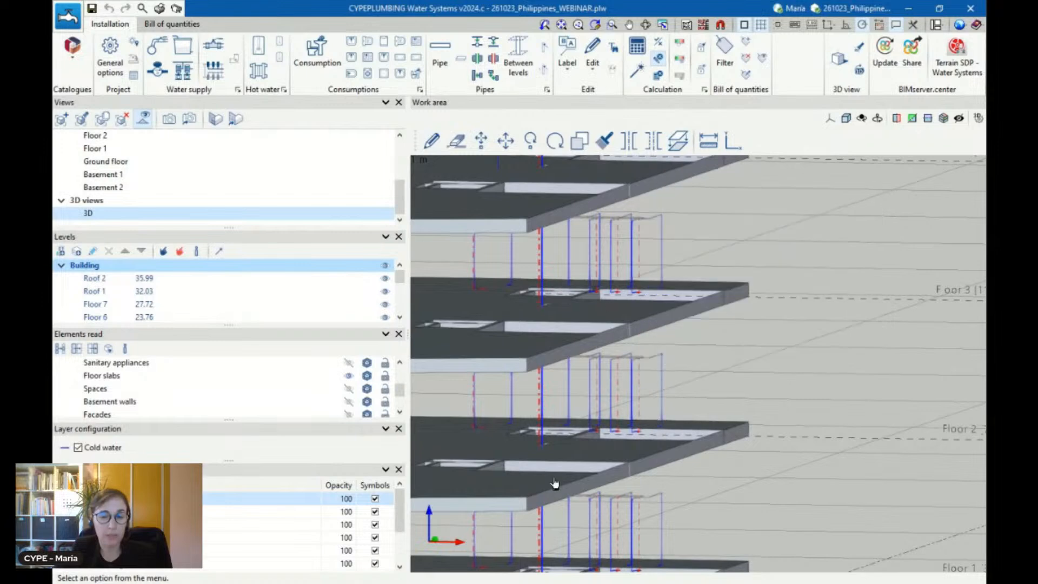
pyautogui.scroll(-3, 715, 363)
pyautogui.scroll(2, 670, 420)
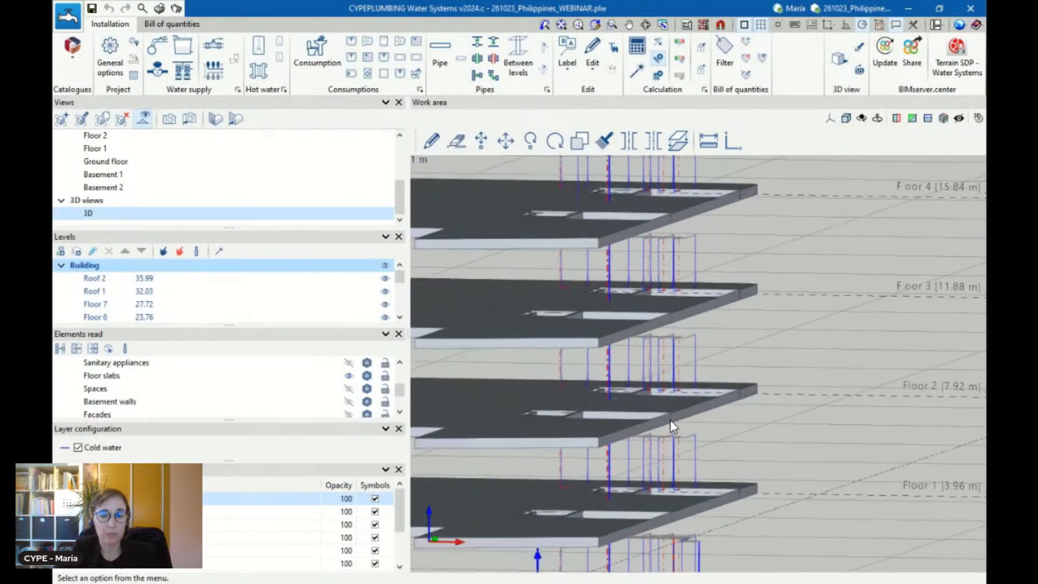
pyautogui.scroll(-1, 670, 420)
# Hide the floor slabs and view the properties of a small-diameter cold water pipe in the 3D piping
pyautogui.click(349, 375)
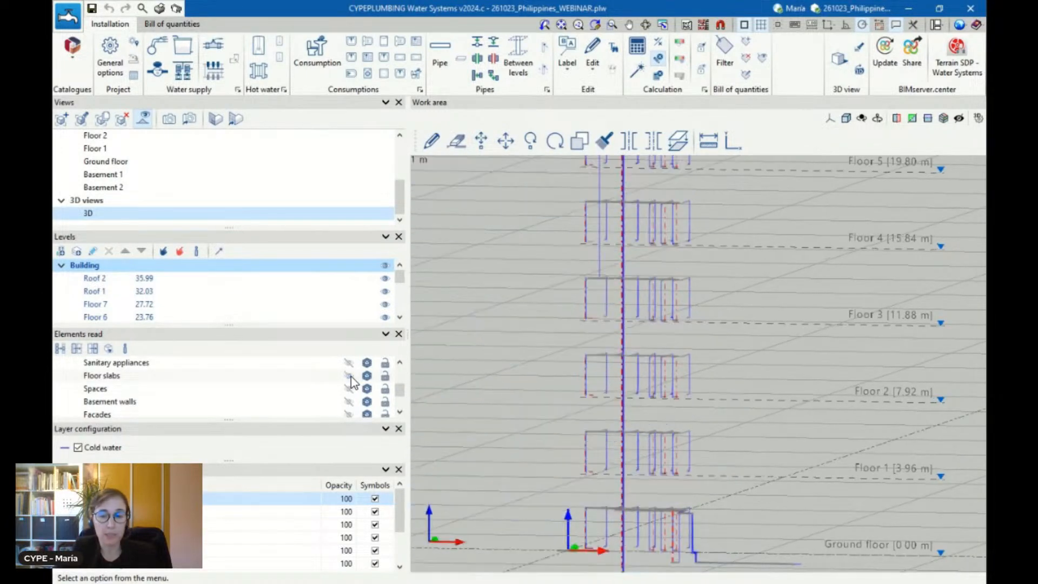
pyautogui.moveTo(628, 365)
pyautogui.scroll(1, 650, 370)
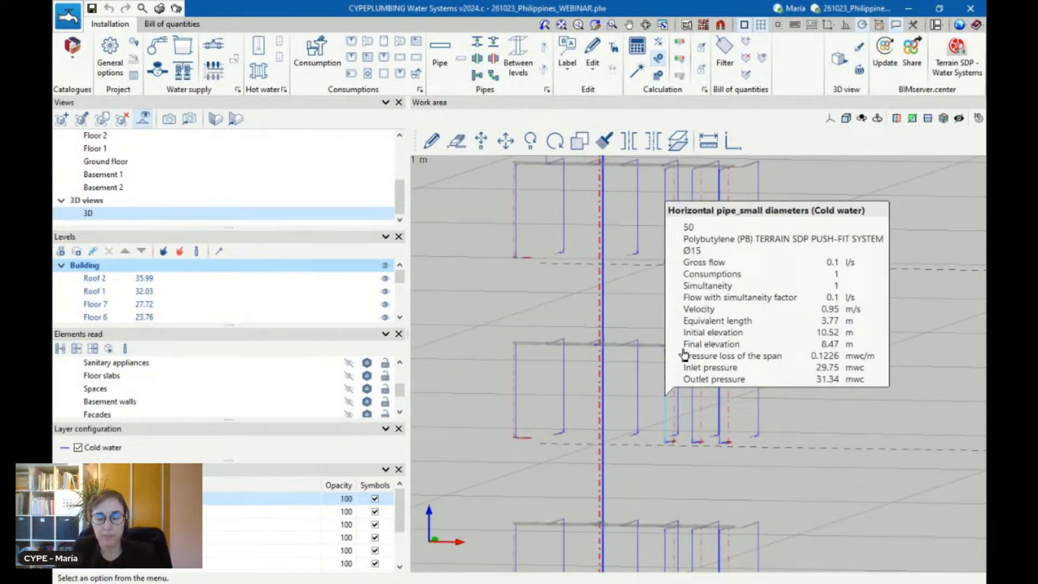
# Run the automatic design of the whole water supply installation to size its pipes
pyautogui.scroll(2, 693, 337)
pyautogui.scroll(-3, 717, 309)
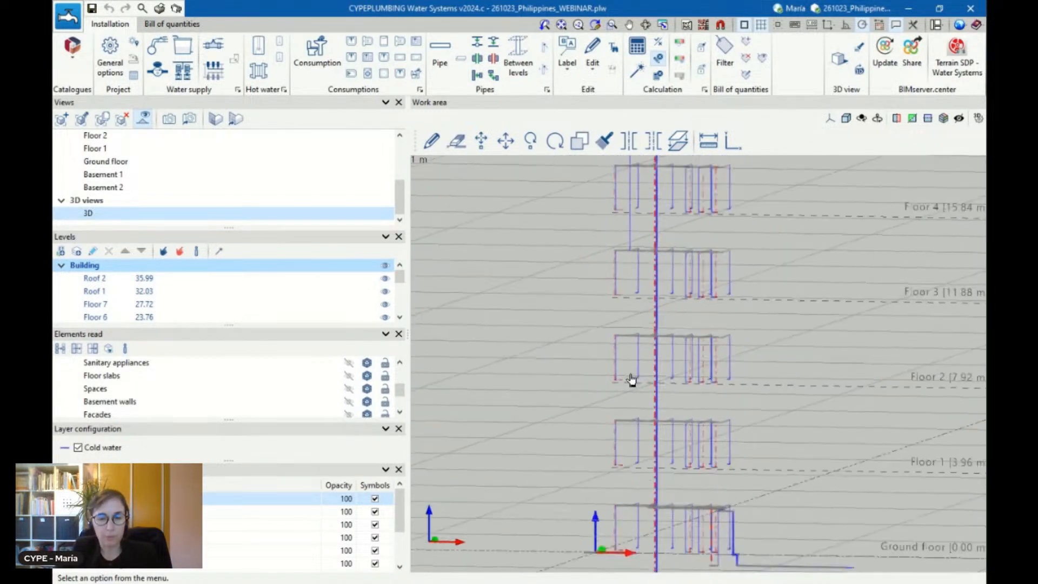
pyautogui.moveTo(629, 390)
pyautogui.scroll(-2, 628, 391)
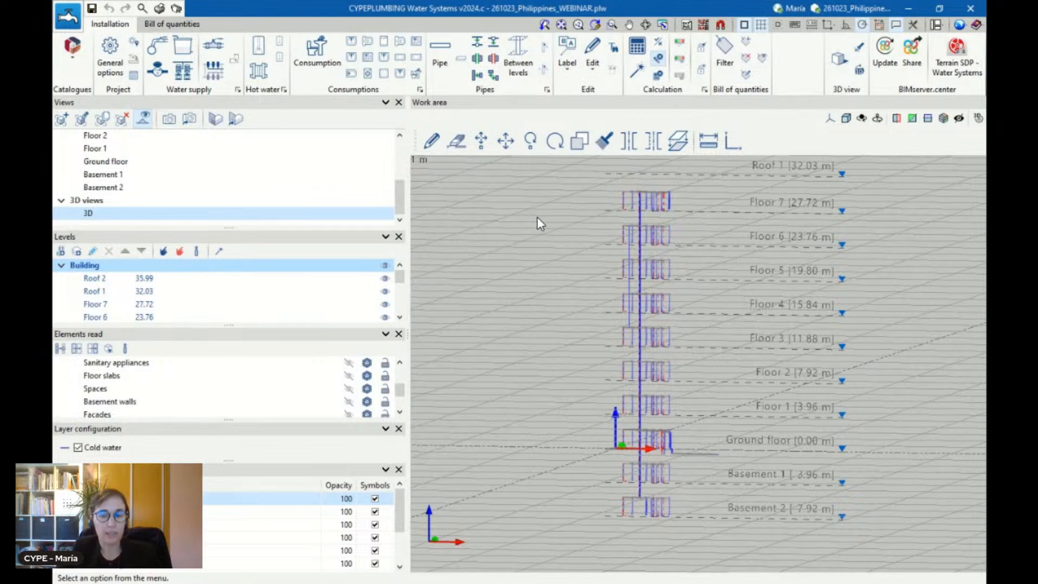
pyautogui.scroll(1, 592, 242)
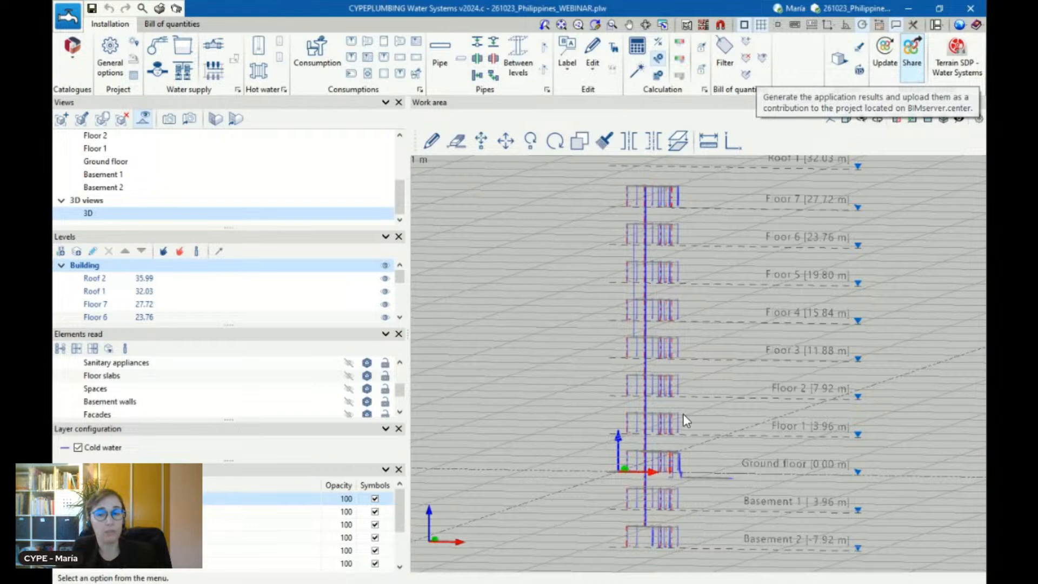
pyautogui.scroll(-1, 683, 414)
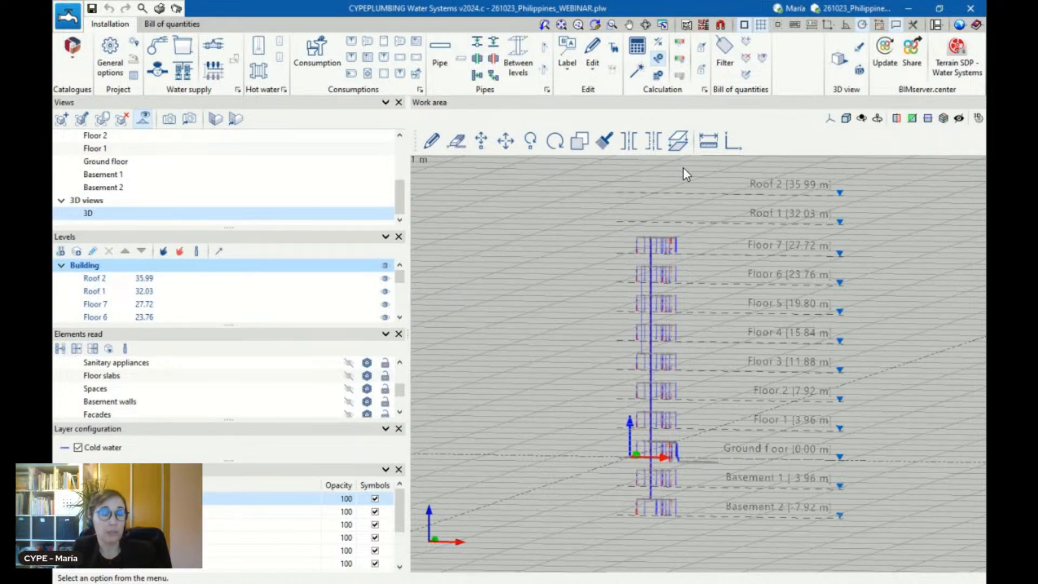
pyautogui.click(635, 73)
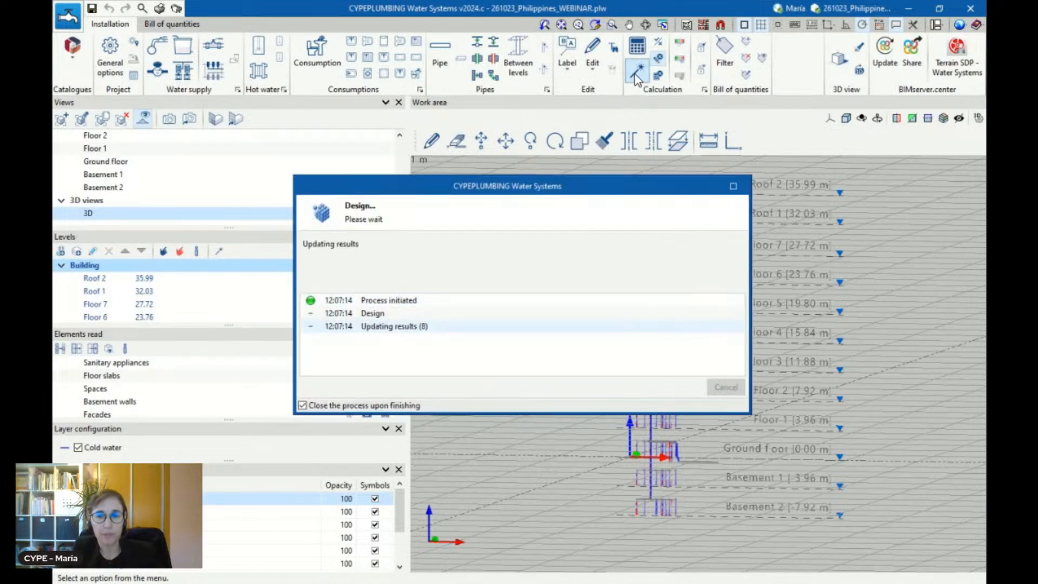
# Review the data and checks of the large-diameter cold water pipe rising at the ground floor, and close them without changes
pyautogui.scroll(5, 676, 444)
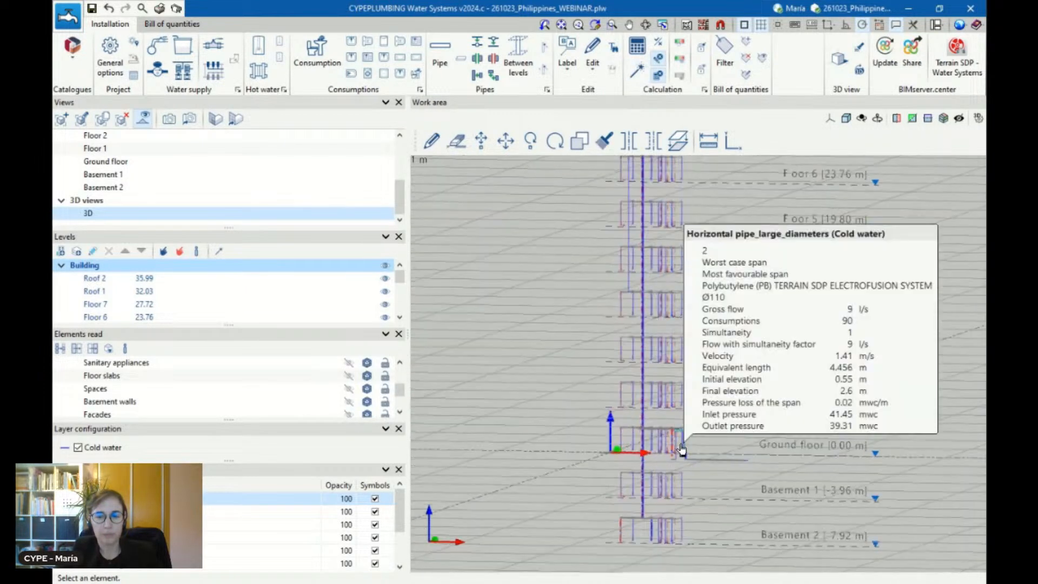
pyautogui.scroll(2, 682, 443)
pyautogui.scroll(3, 768, 364)
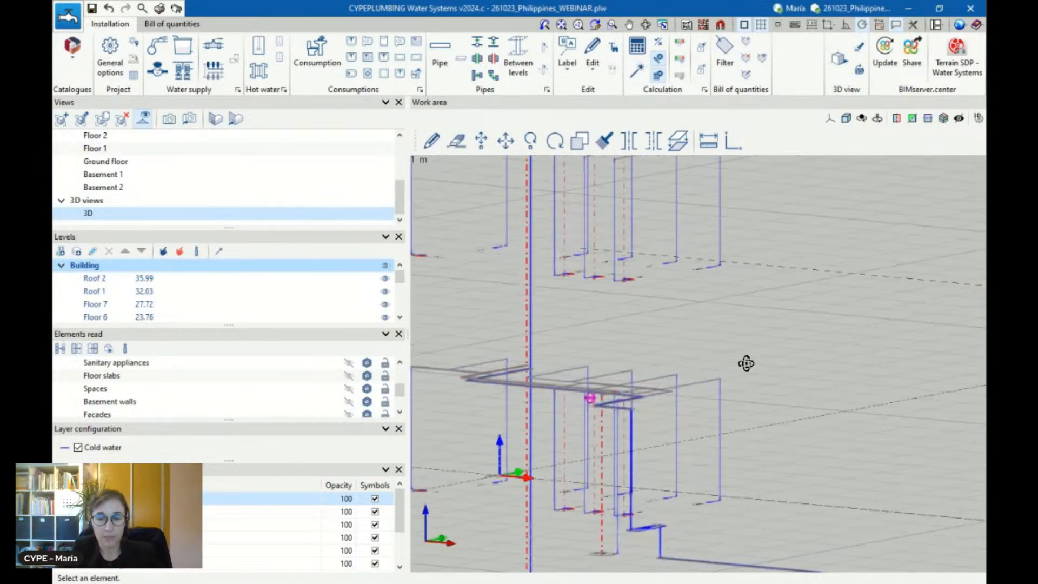
pyautogui.click(611, 439)
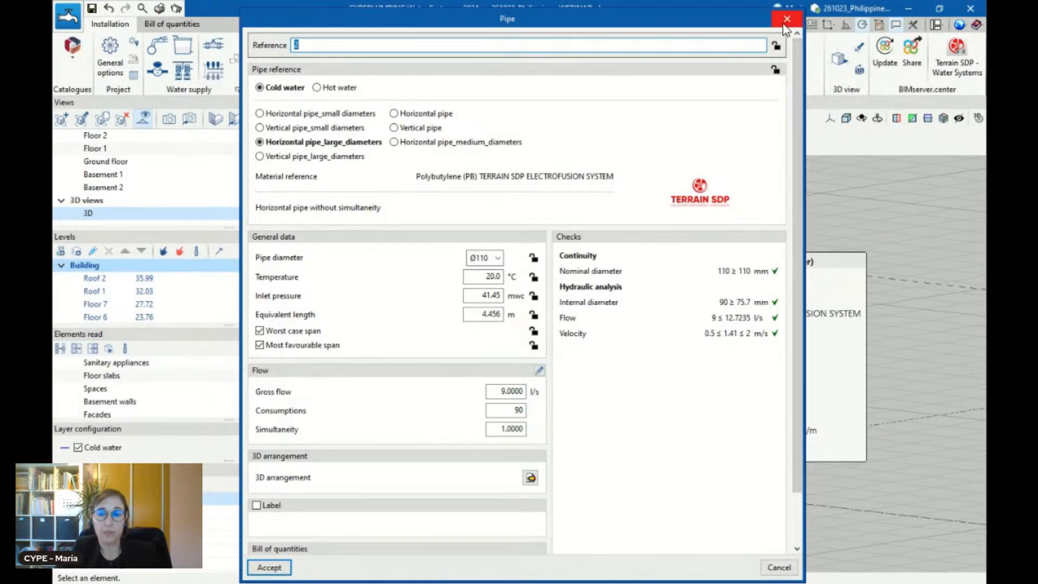
pyautogui.click(787, 18)
# Review the data and hydraulic checks of a small-diameter cold water pipe on the ground floor, and close them without changes
pyautogui.scroll(-5, 623, 315)
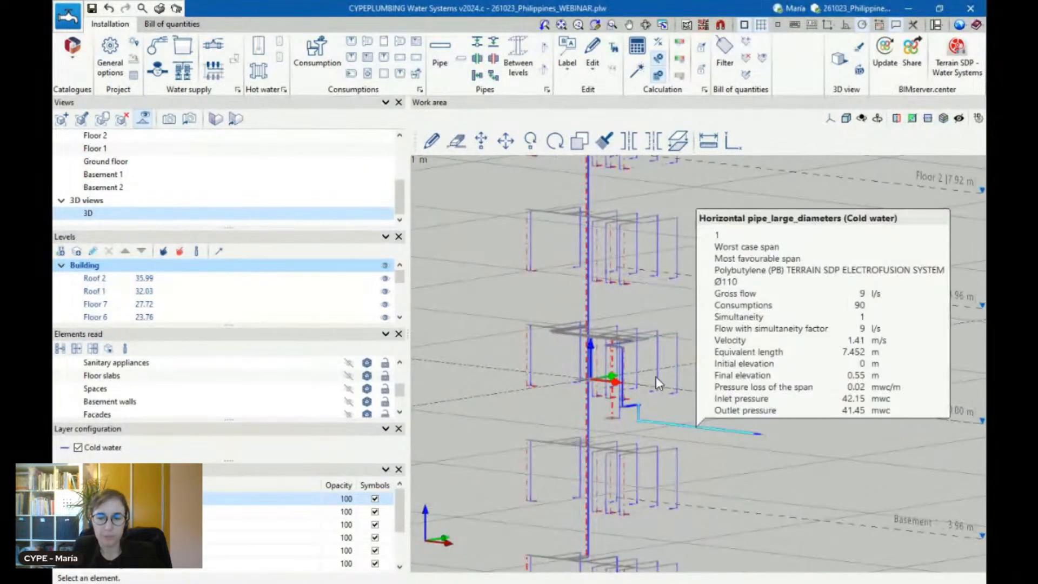
pyautogui.scroll(5, 654, 353)
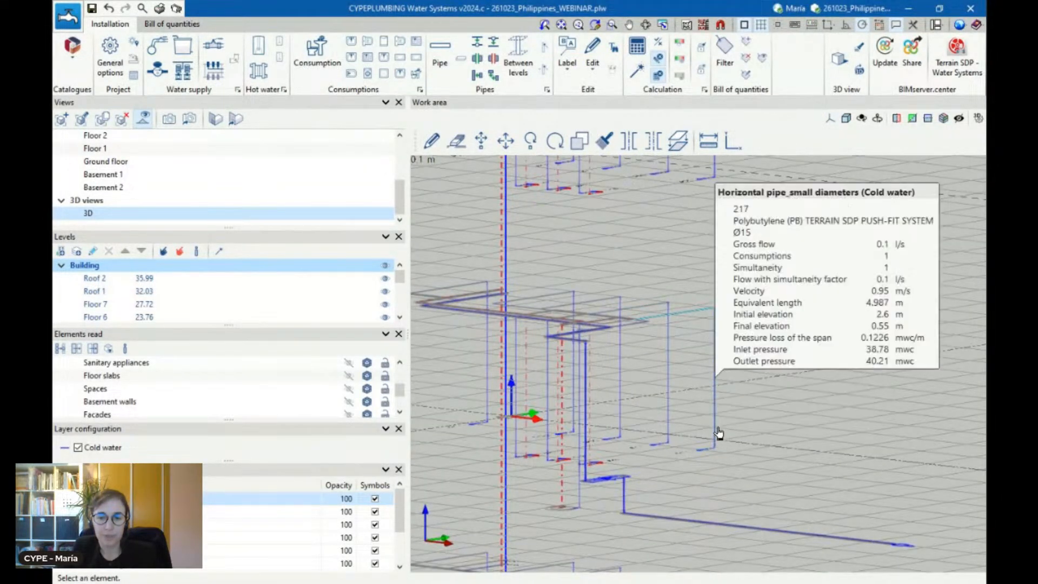
pyautogui.click(718, 429)
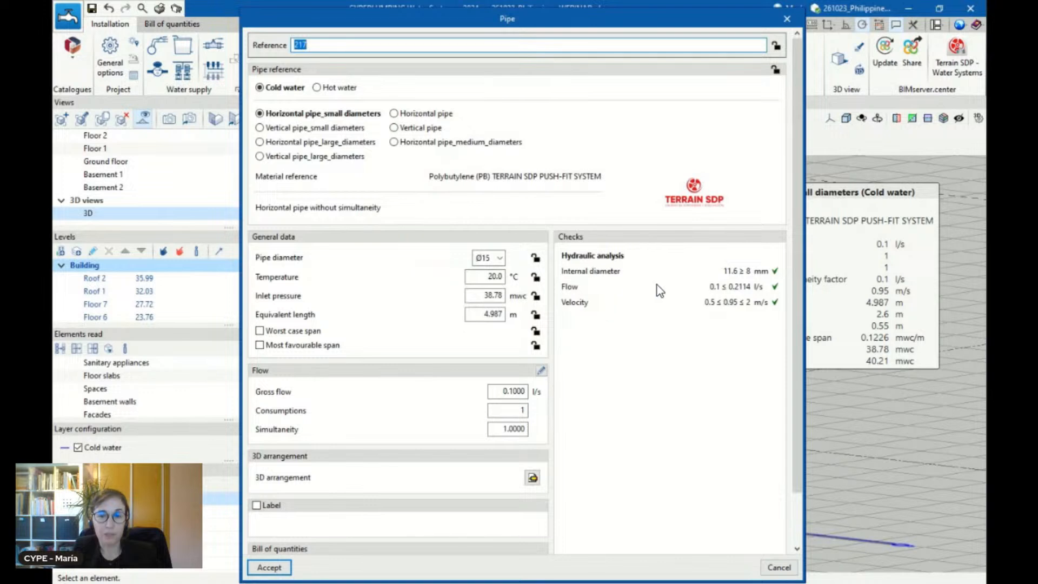
pyautogui.scroll(-3, 686, 347)
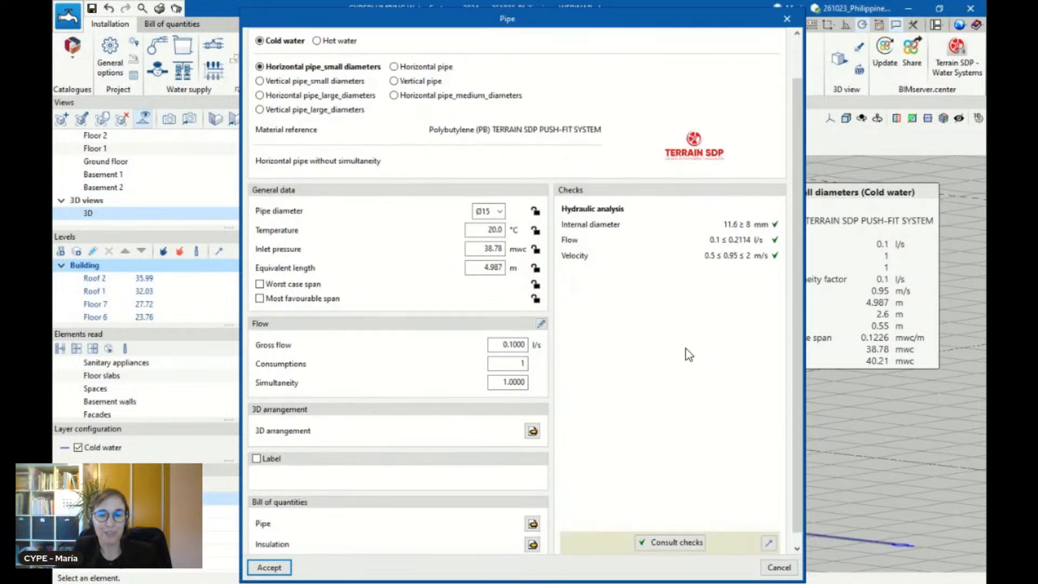
pyautogui.scroll(3, 688, 342)
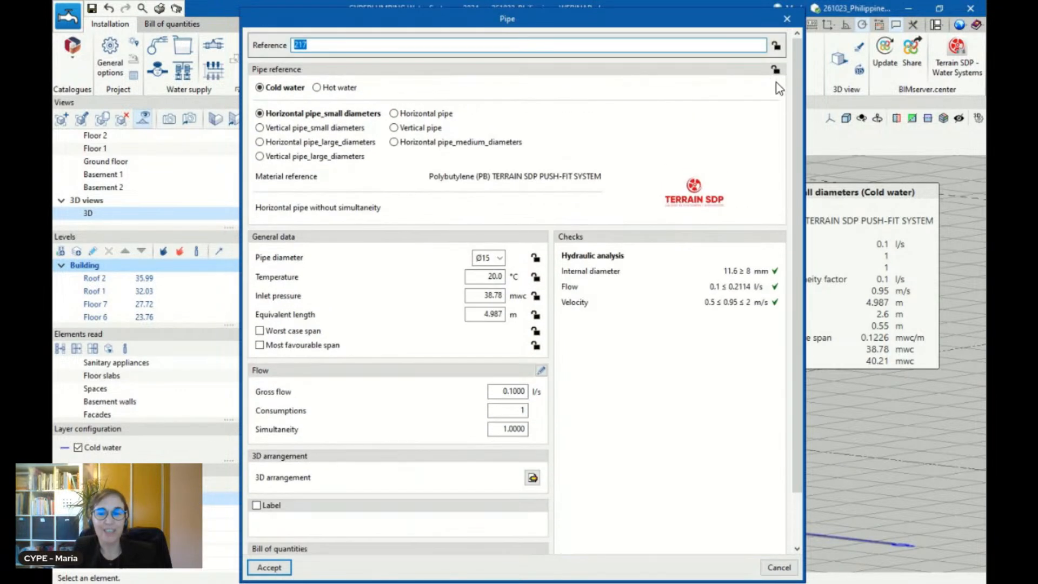
pyautogui.click(787, 19)
# Open the calculation options within the project's general options
pyautogui.scroll(-2, 761, 350)
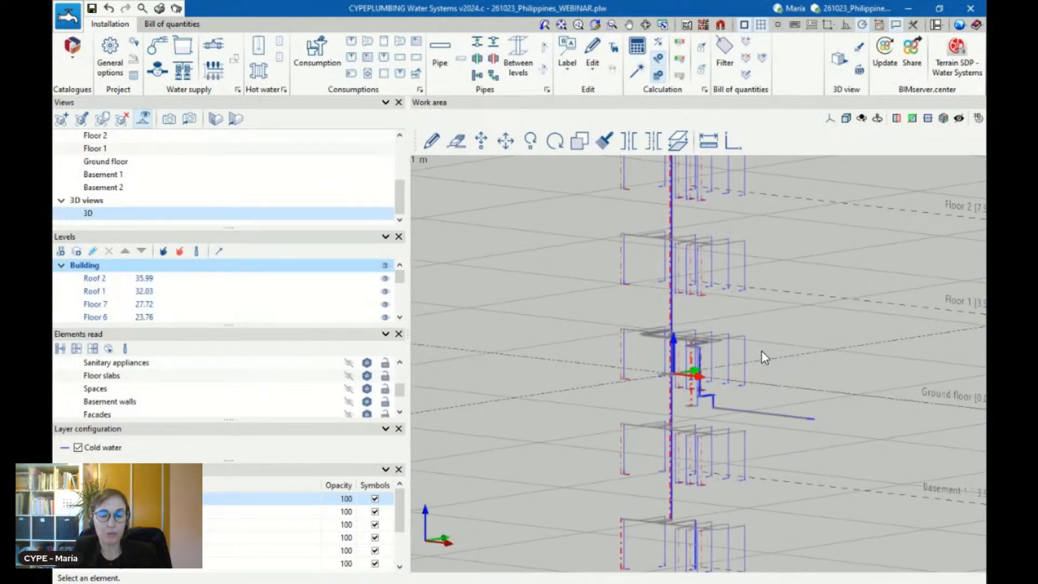
pyautogui.scroll(-3, 761, 351)
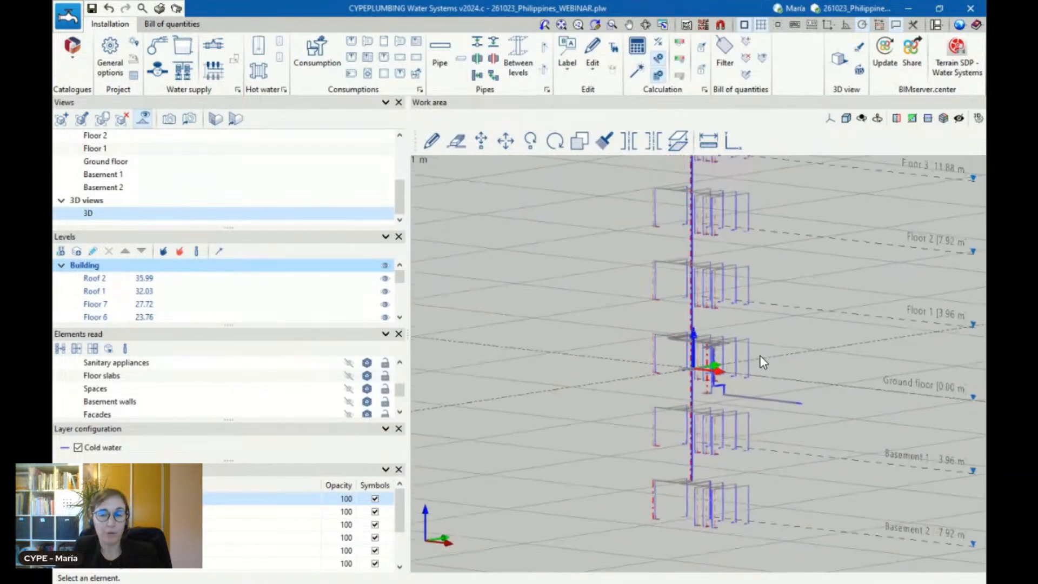
pyautogui.click(110, 65)
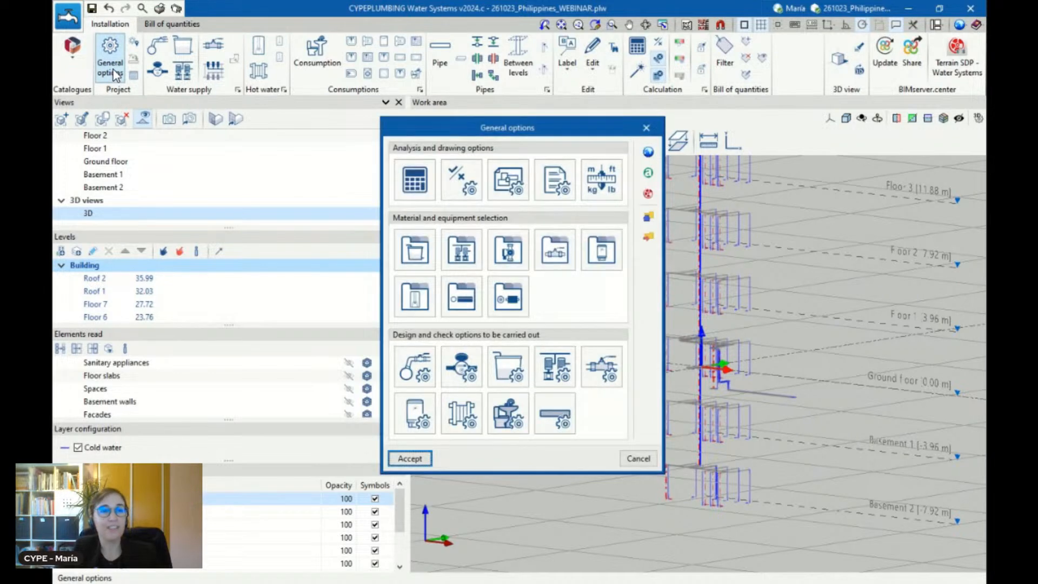
pyautogui.click(433, 180)
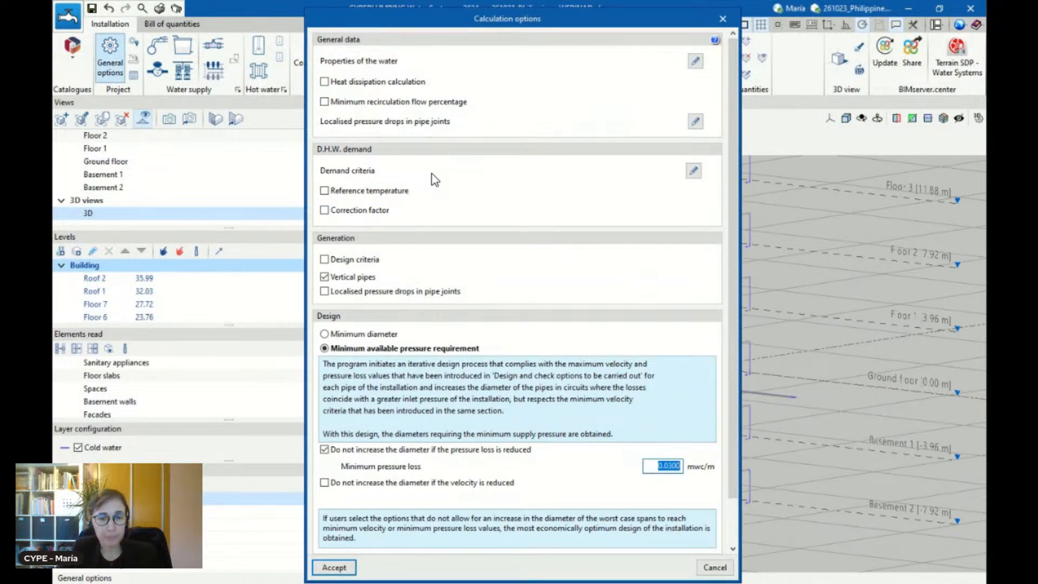
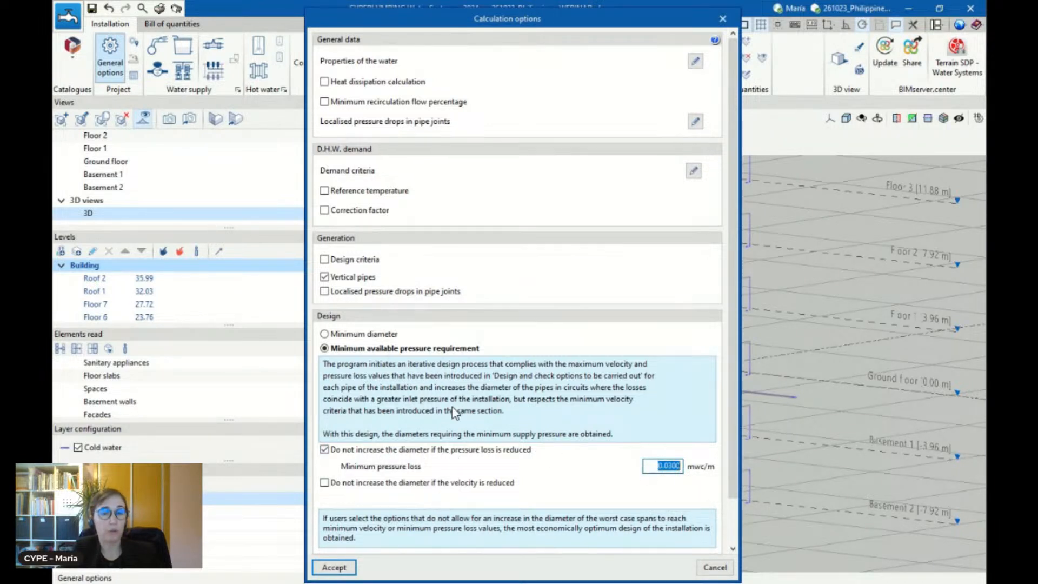
# Review the design and simultaneity settings in the calculation options and the hydraulic analysis reference, and close both without changes
pyautogui.scroll(-1, 455, 413)
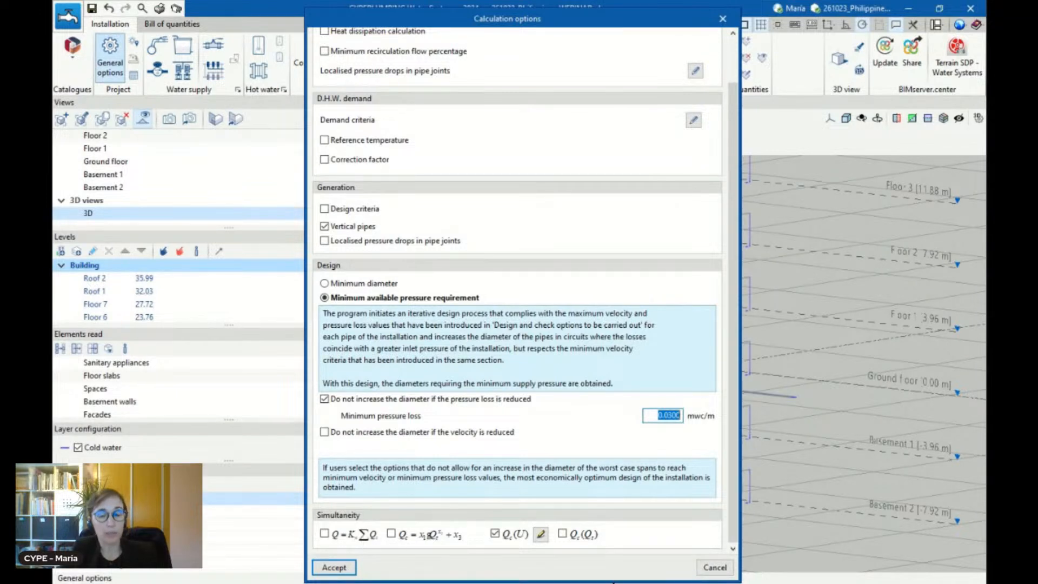
pyautogui.scroll(2, 563, 249)
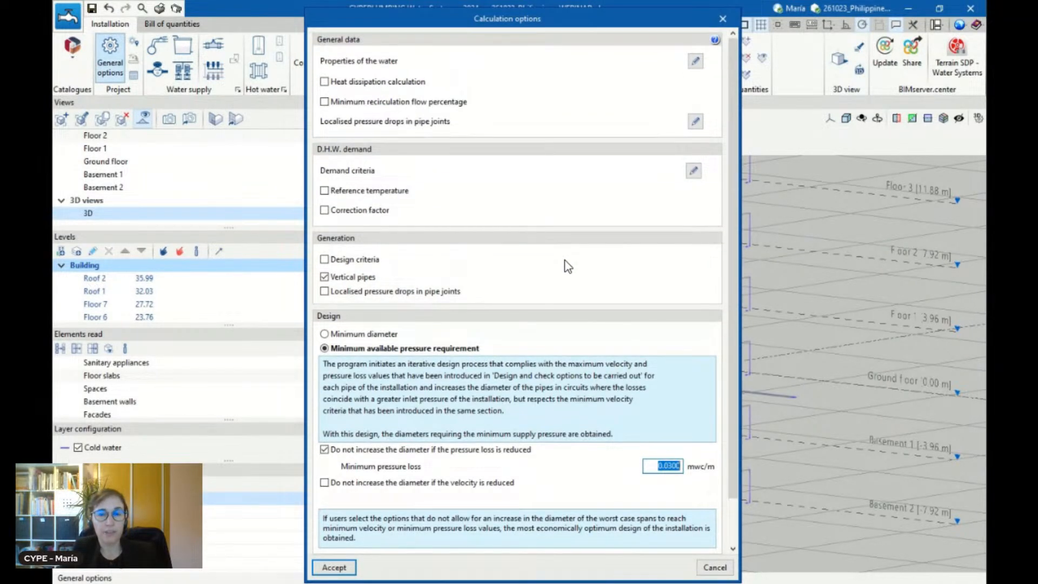
pyautogui.click(715, 40)
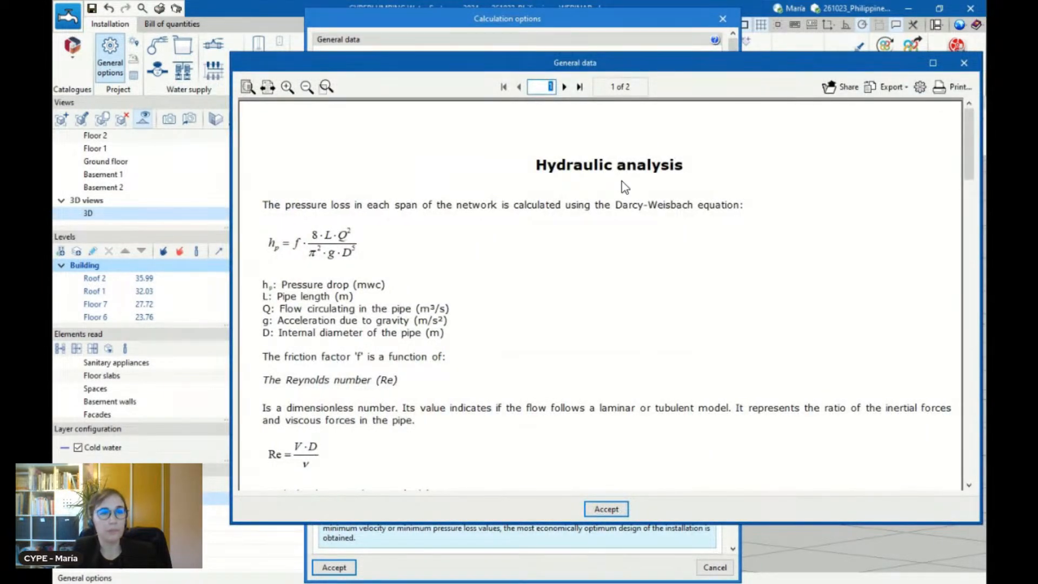
pyautogui.scroll(-5, 620, 201)
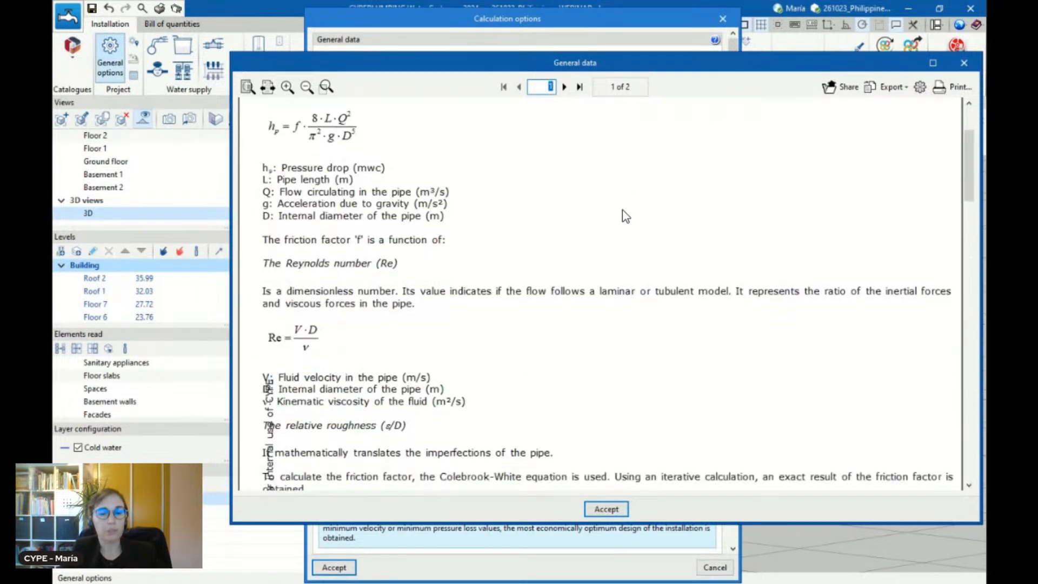
pyautogui.scroll(-15, 622, 221)
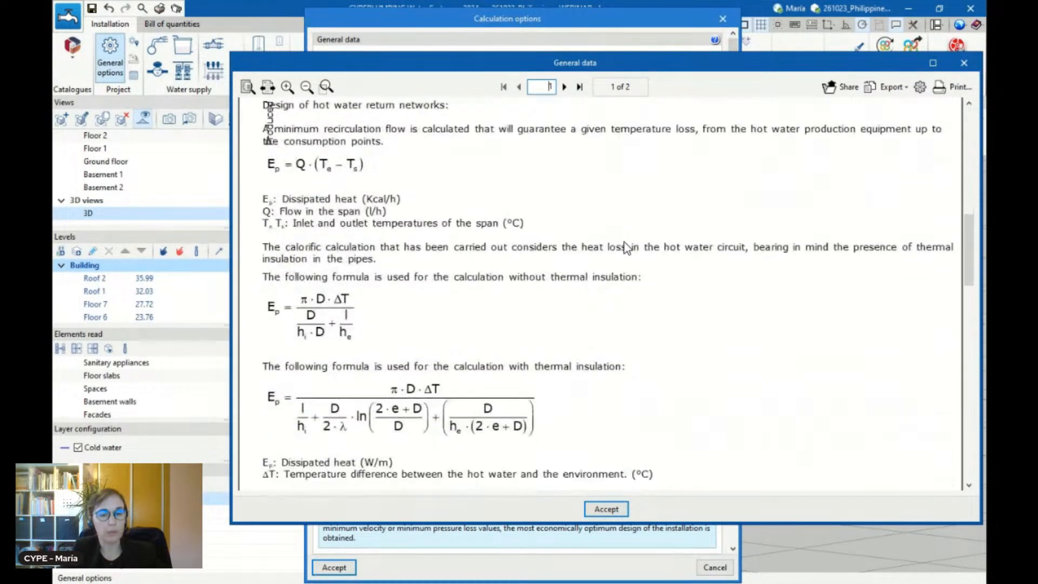
pyautogui.click(964, 63)
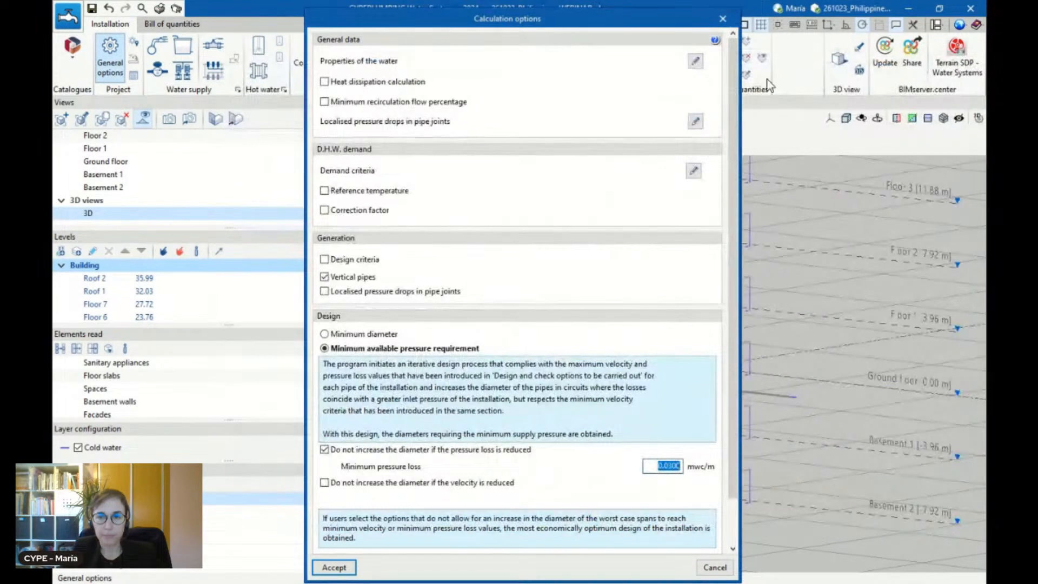
pyautogui.click(723, 18)
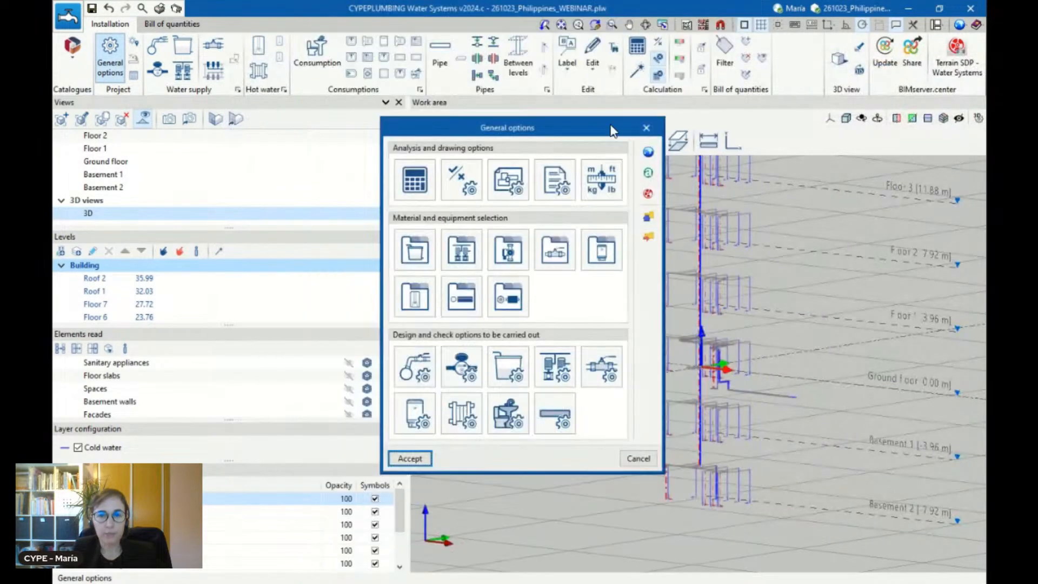
# Review the general checks and the washbasin's consumption design data in the general options, and close them without changes
pyautogui.click(465, 175)
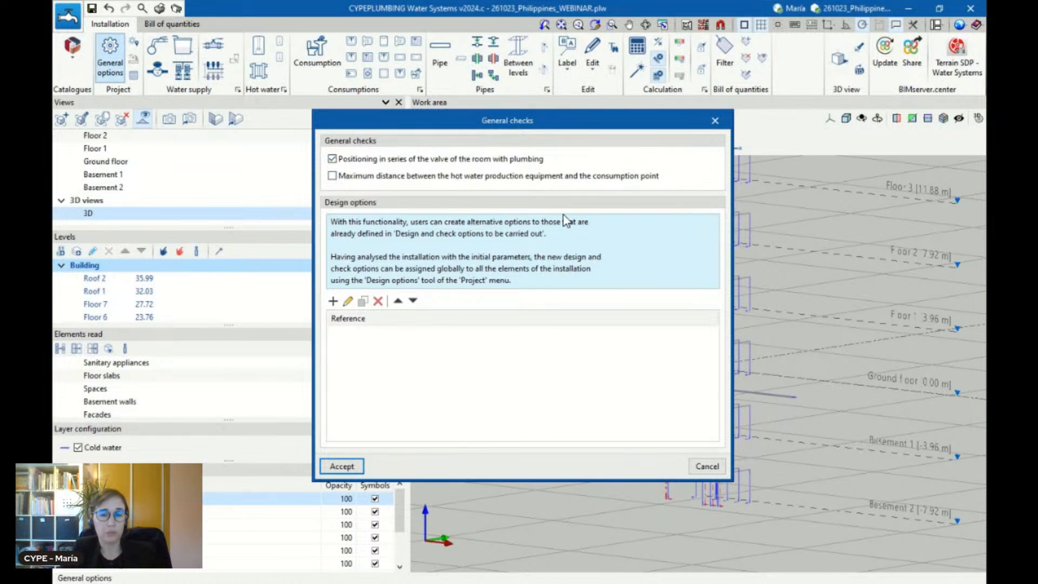
pyautogui.click(714, 122)
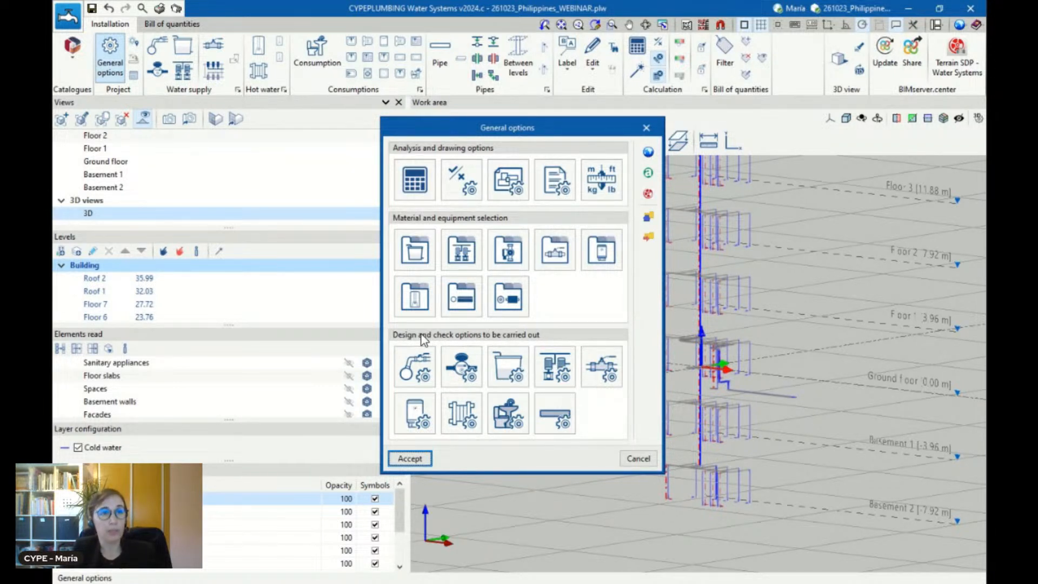
pyautogui.click(507, 419)
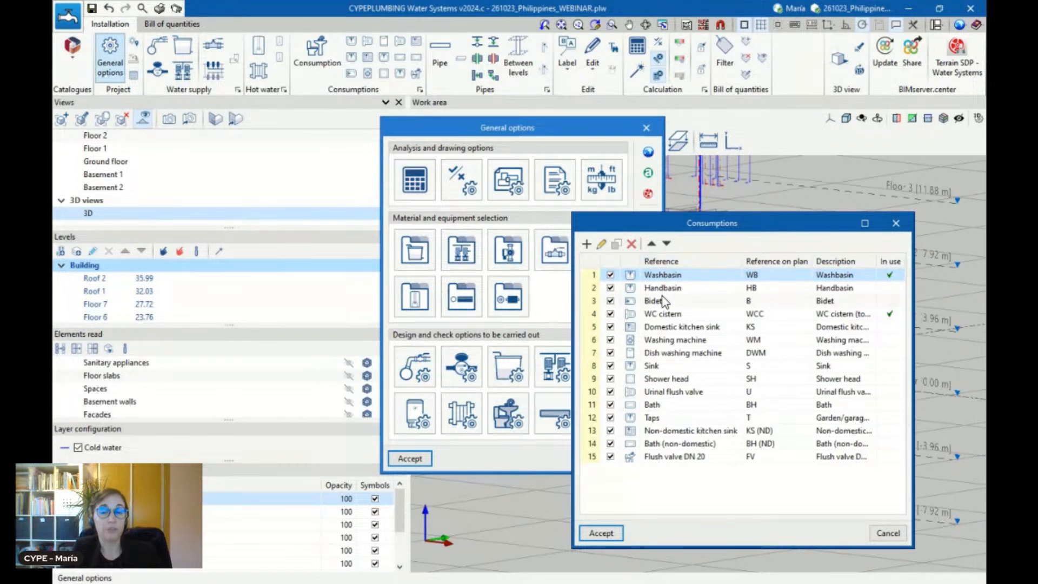
pyautogui.click(601, 244)
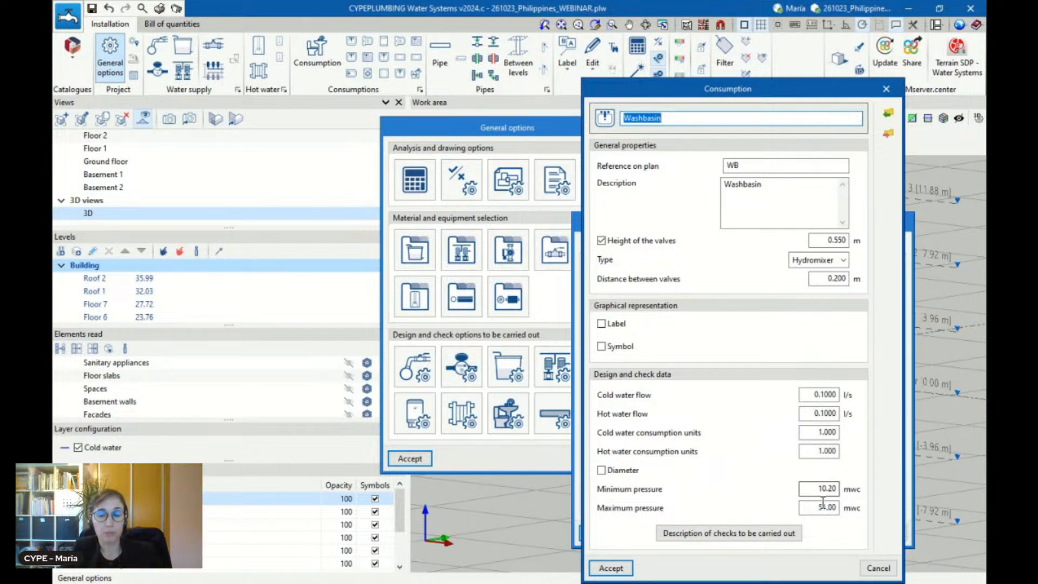
pyautogui.click(631, 475)
pyautogui.click(631, 475)
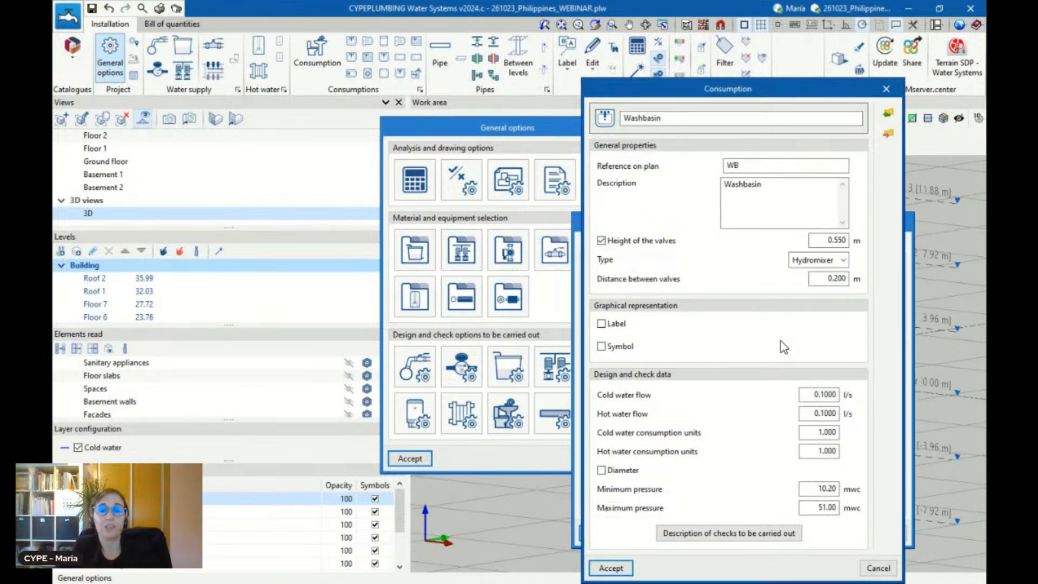
pyautogui.click(886, 90)
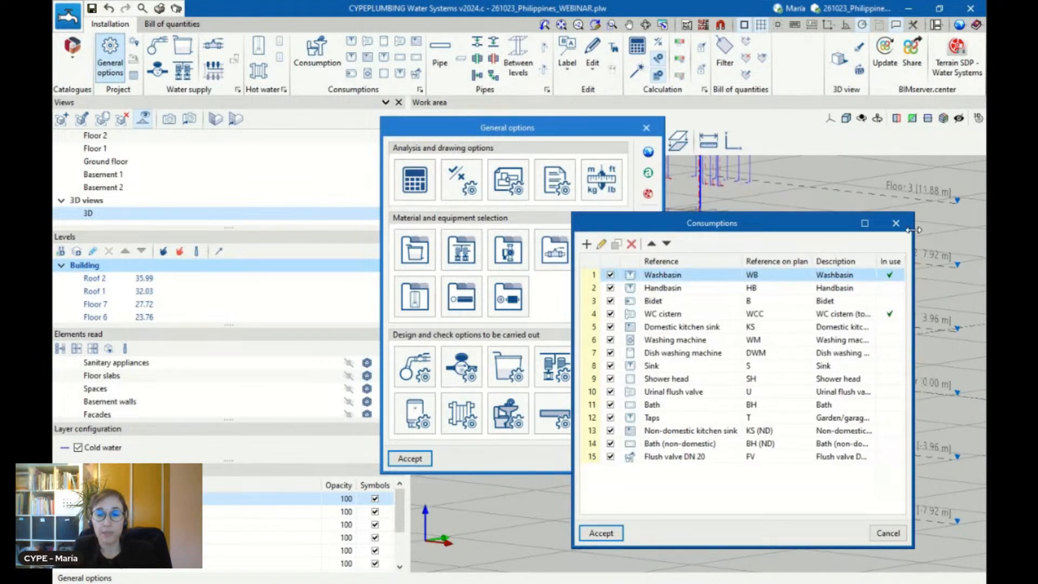
pyautogui.click(897, 224)
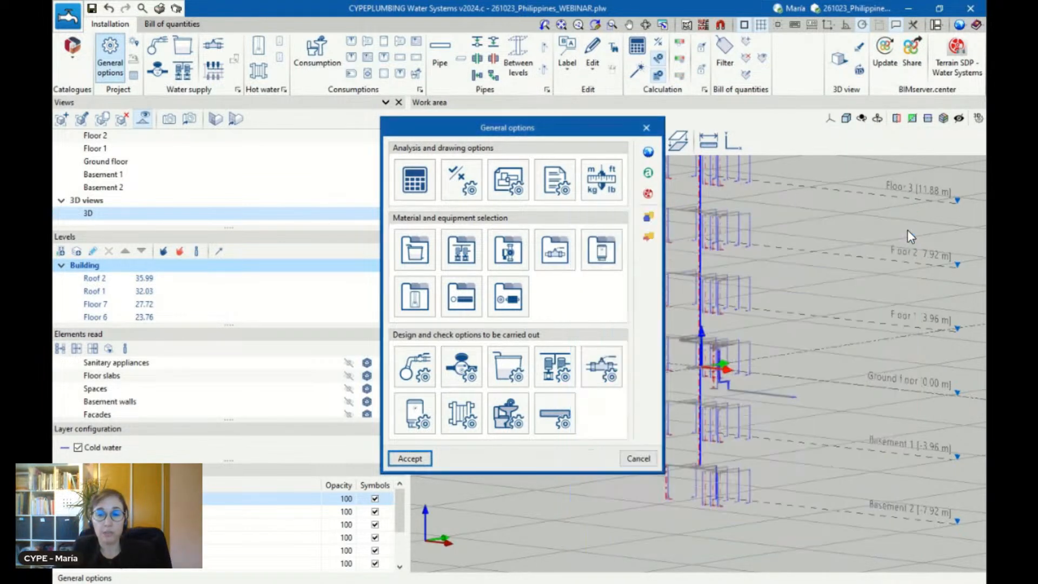
# Examine the material and velocity limits of the cold water Horizontal pipe_small diameters definition, and close it without changes
pyautogui.click(562, 421)
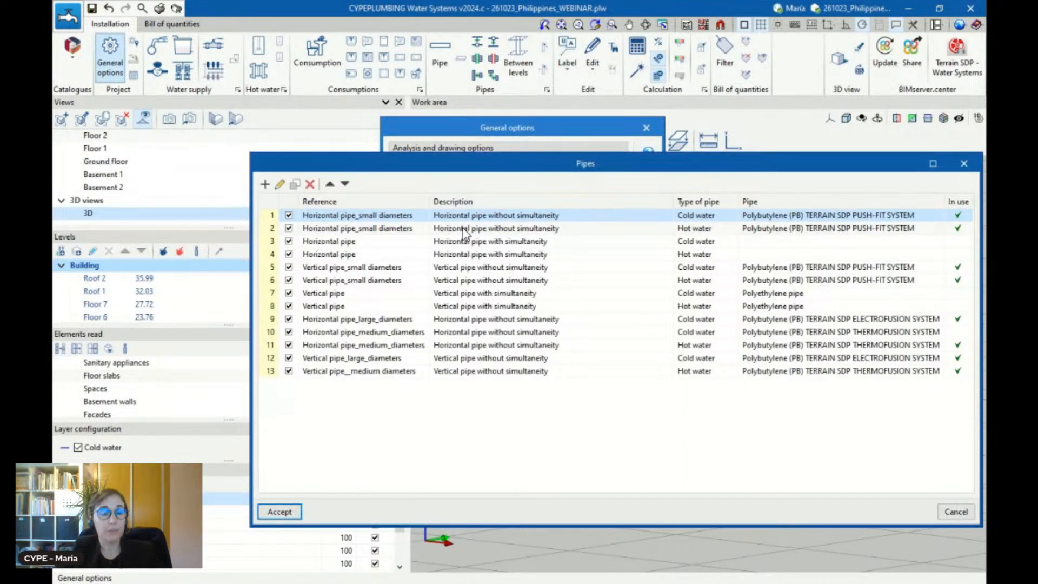
pyautogui.click(280, 184)
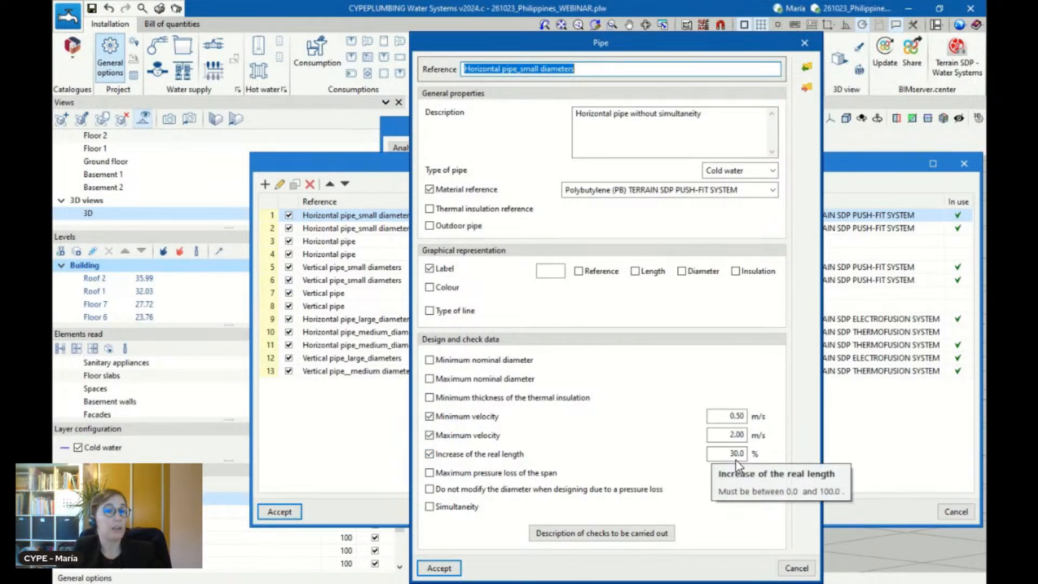
pyautogui.click(794, 568)
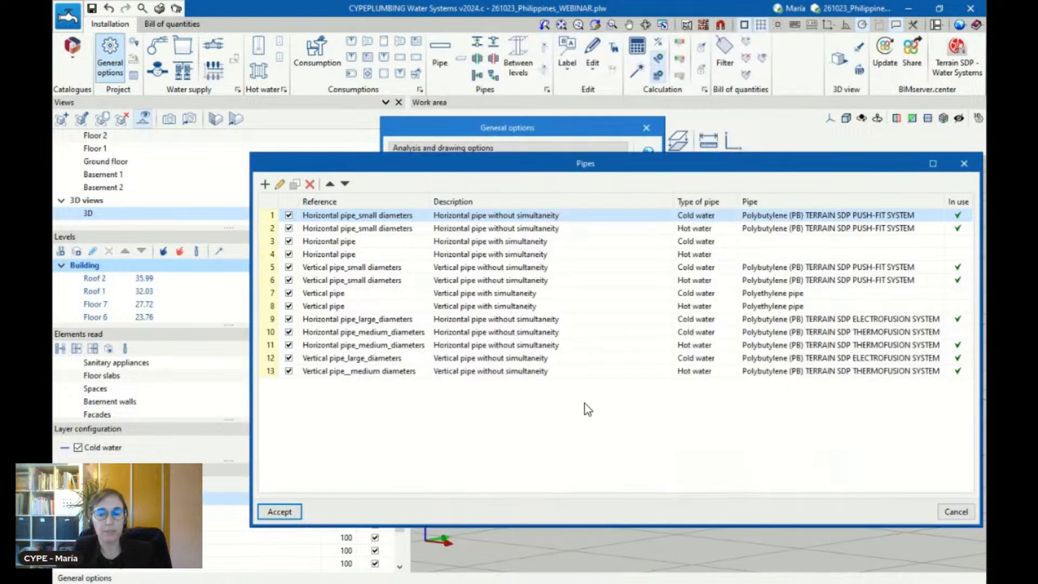
# Try to add a pipe definition from scratch and by copying the cold water Horizontal pipe_small diameters, and discard the changes
pyautogui.click(265, 184)
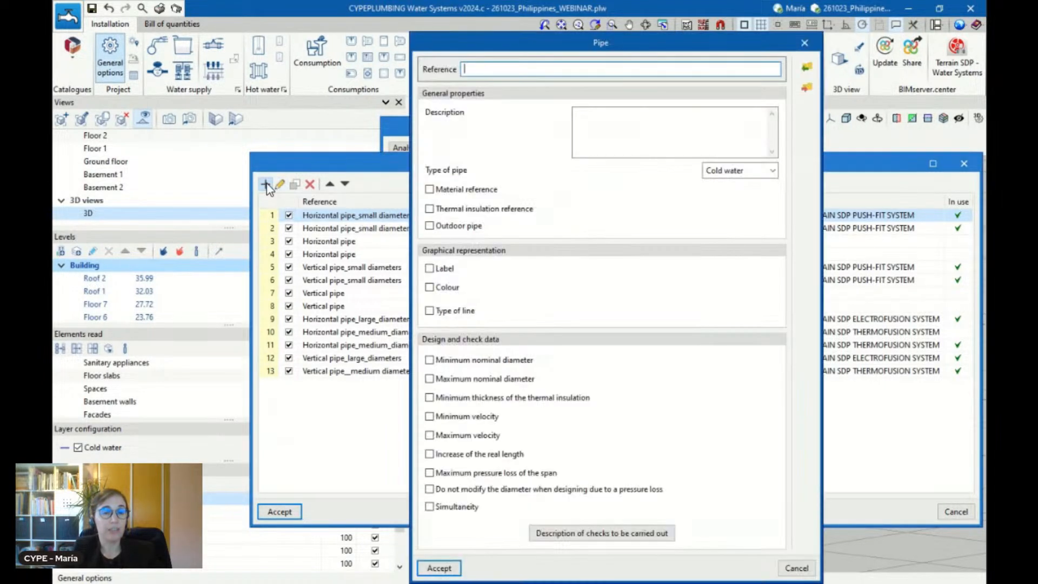
pyautogui.click(805, 42)
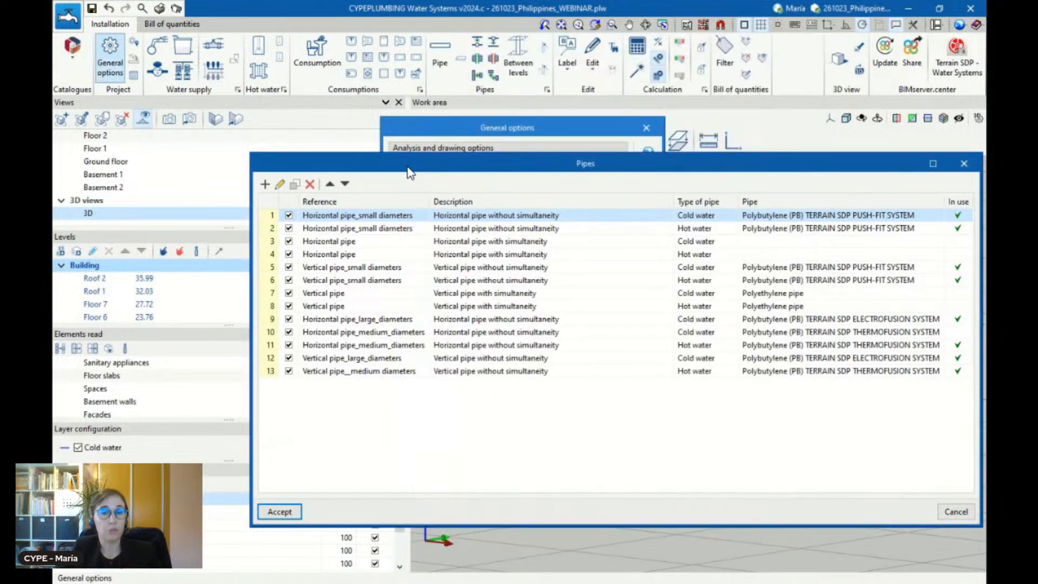
pyautogui.click(295, 186)
pyautogui.click(327, 383)
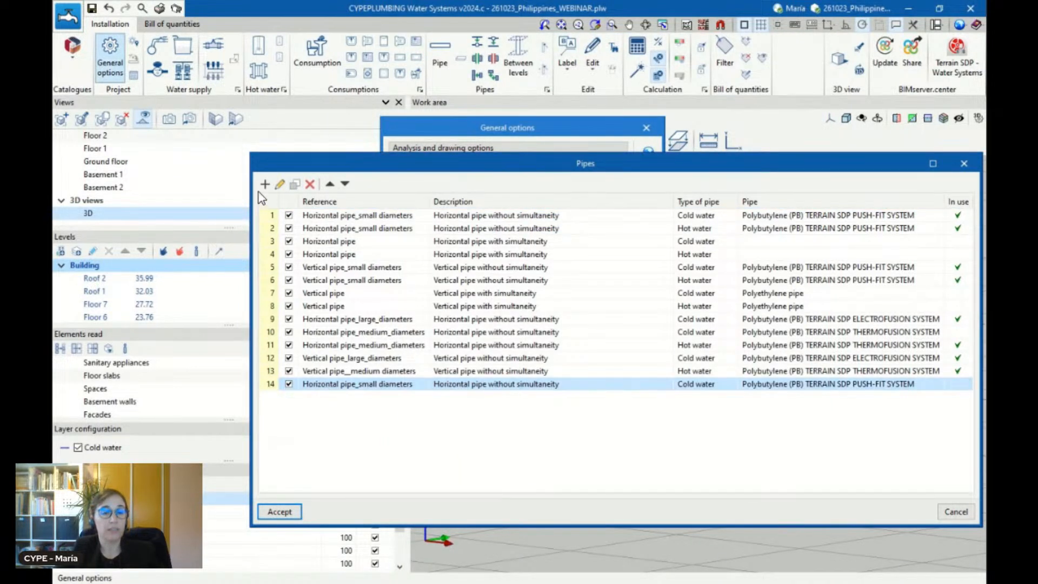
pyautogui.click(280, 185)
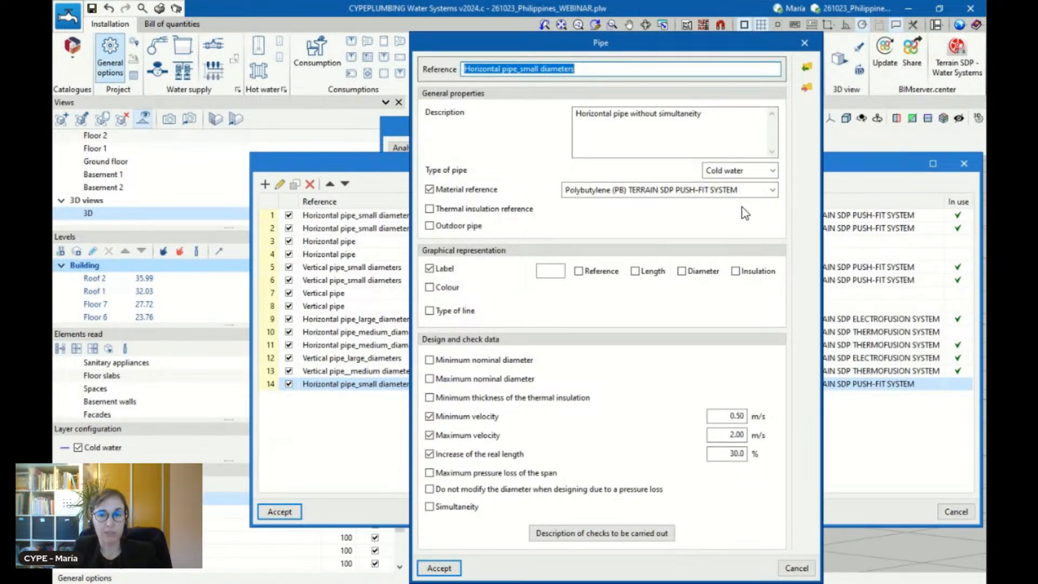
pyautogui.click(805, 45)
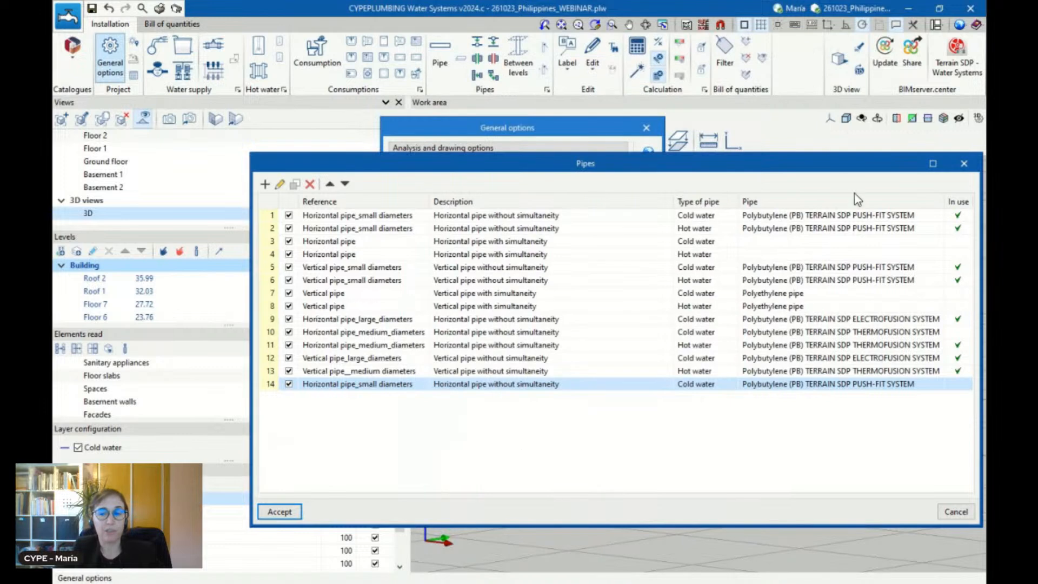
pyautogui.click(964, 164)
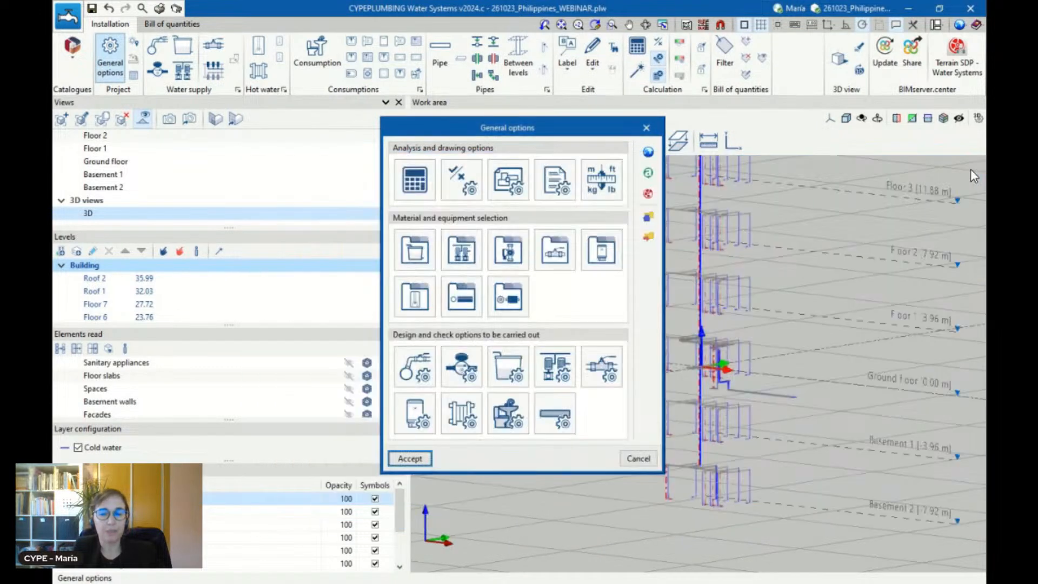
# Reopen the pipe design options, recheck the first cold water pipe definition's design data, and close the list unchanged
pyautogui.click(547, 412)
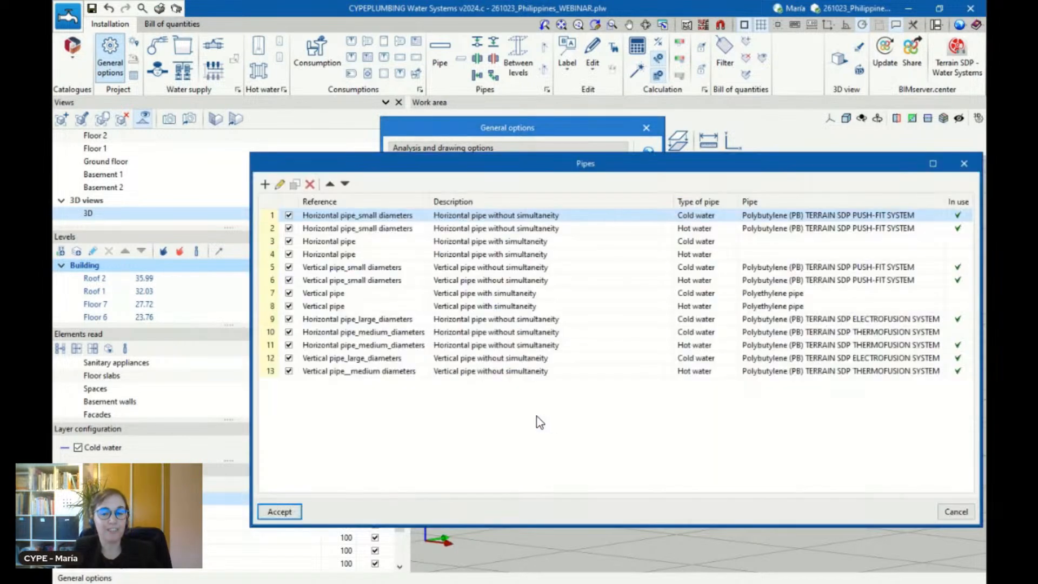
pyautogui.click(279, 185)
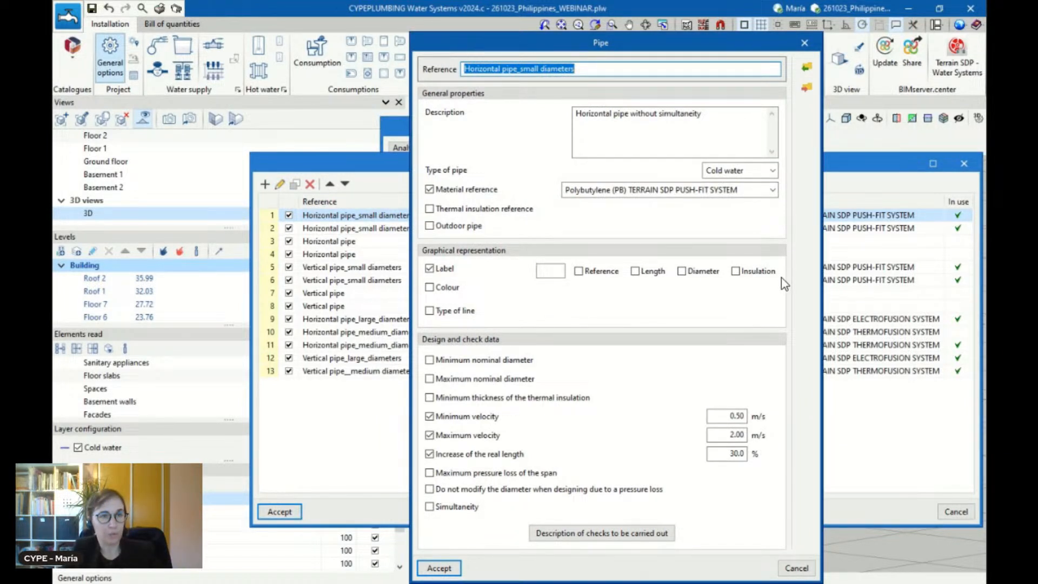
pyautogui.click(804, 44)
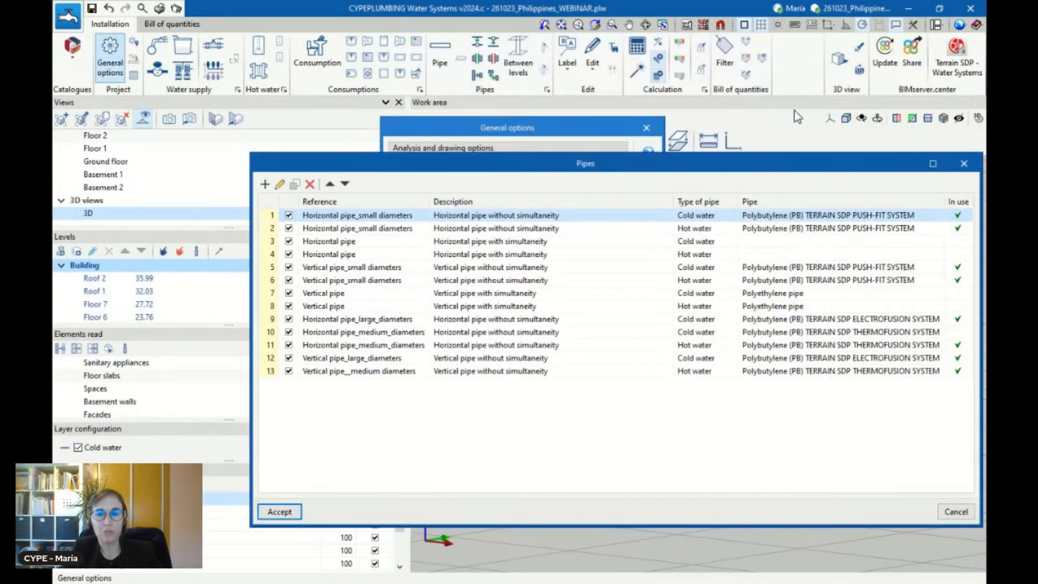
pyautogui.moveTo(794, 158); pyautogui.dragTo(721, 175)
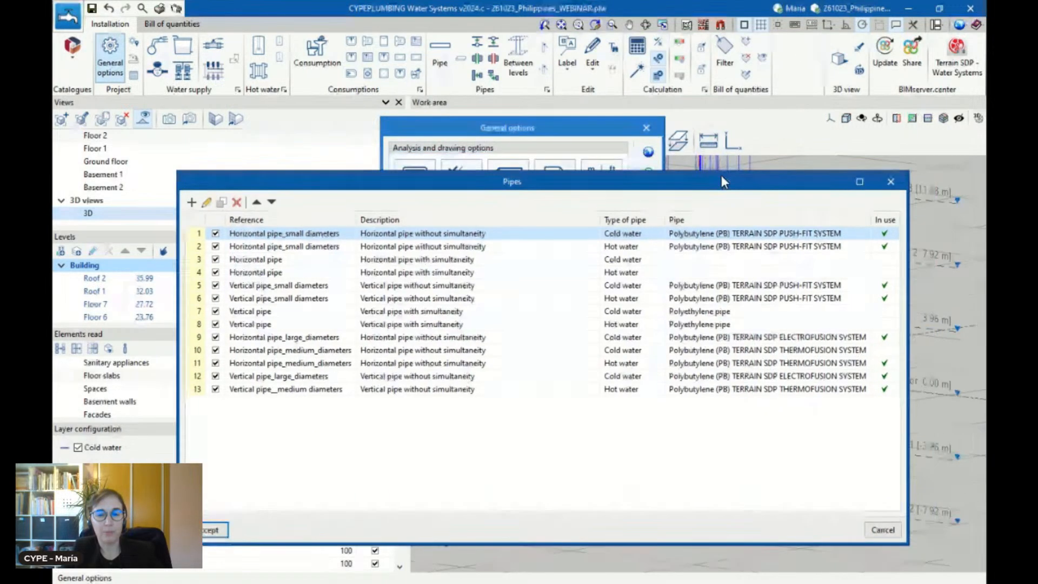
pyautogui.click(888, 181)
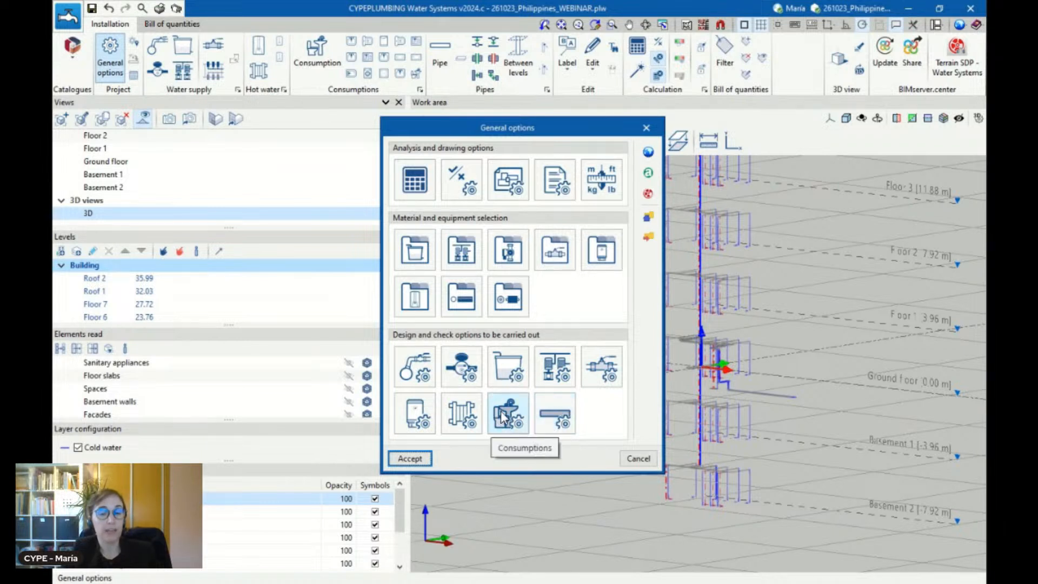
# Check the calculation options' design method once more and leave the general options without changes
pyautogui.click(414, 183)
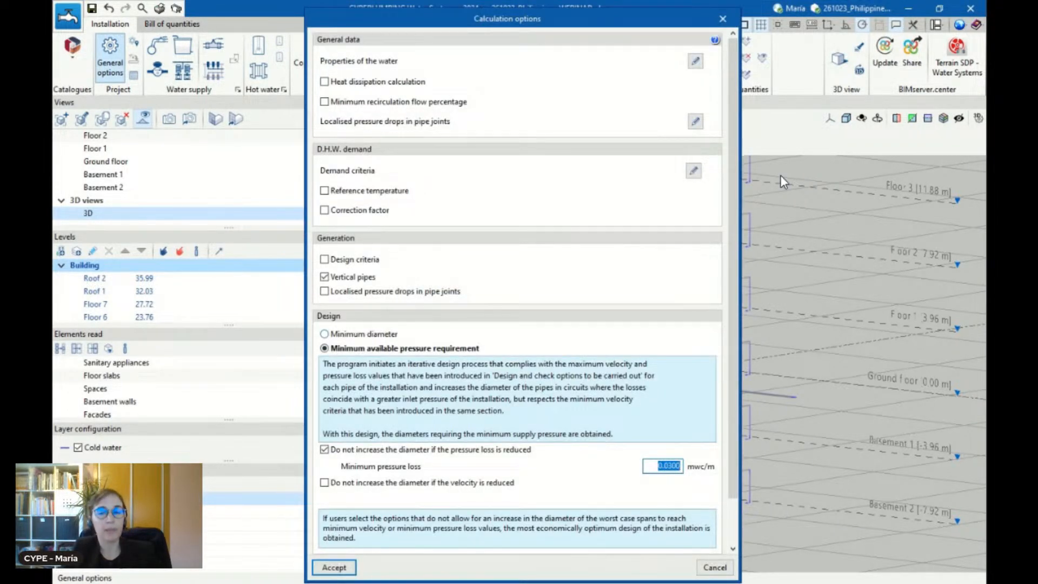
pyautogui.click(723, 18)
pyautogui.click(647, 128)
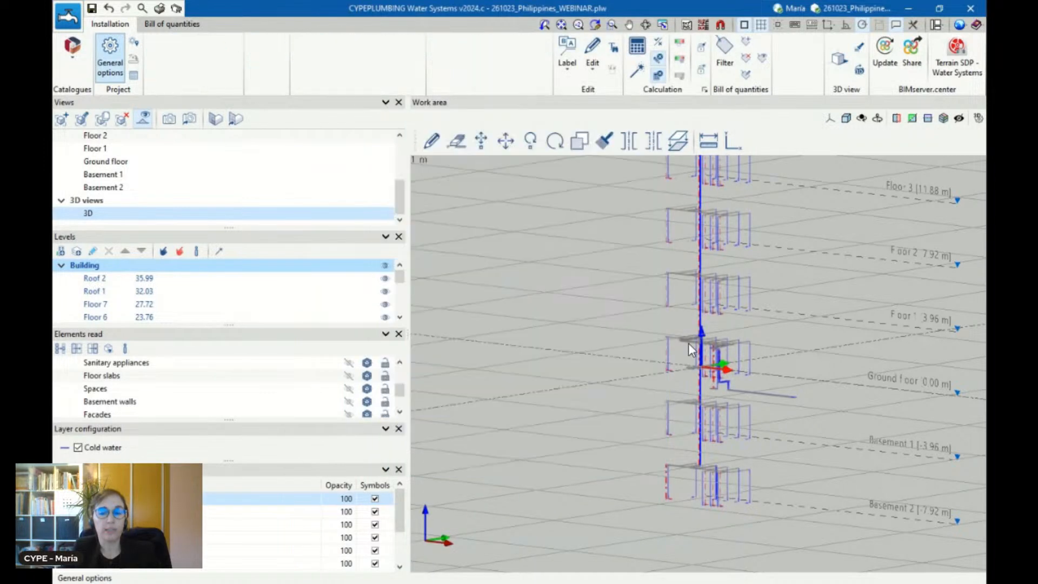
# Review the diameter lock and hydraulic checks of cold water pipe 217 near the ground floor, and close it without changes
pyautogui.scroll(5, 717, 335)
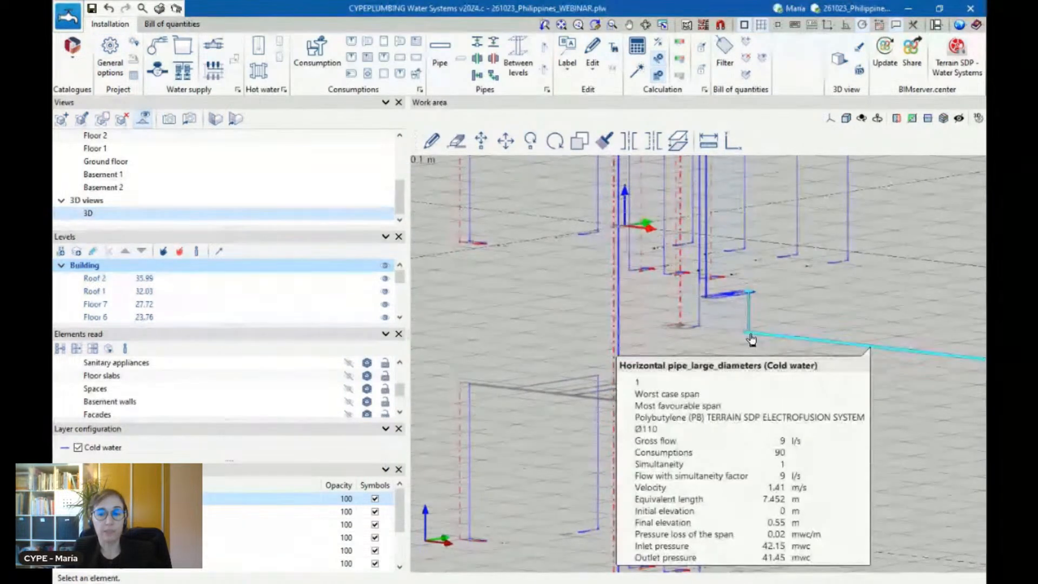
pyautogui.scroll(-2, 721, 378)
pyautogui.scroll(3, 723, 228)
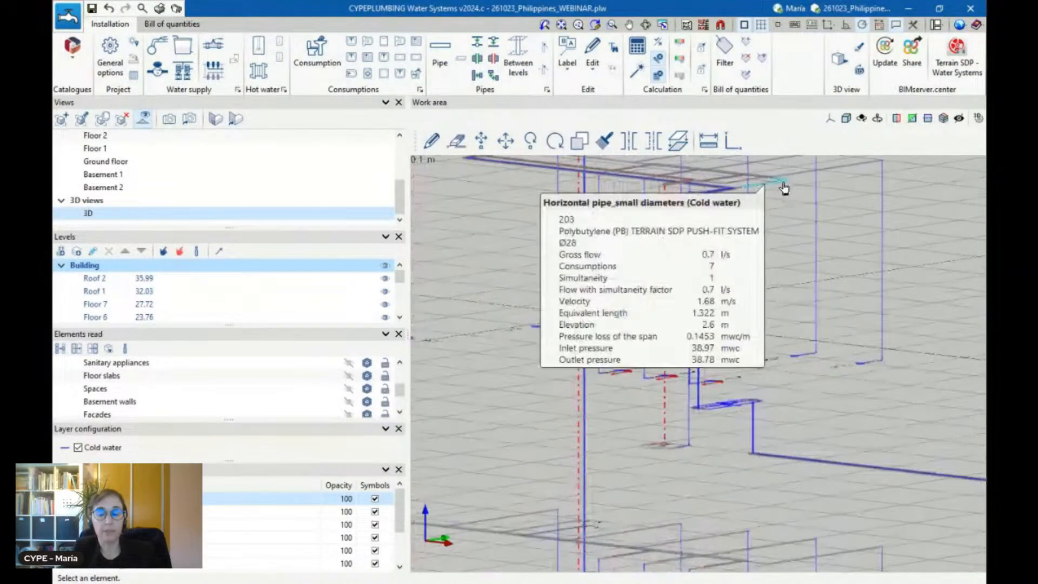
pyautogui.click(827, 166)
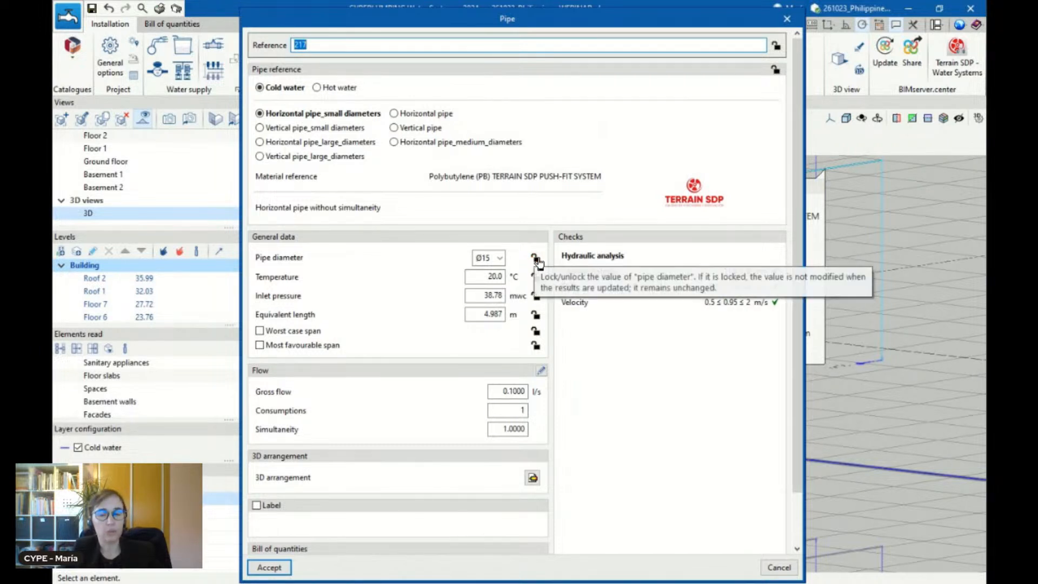
pyautogui.click(787, 19)
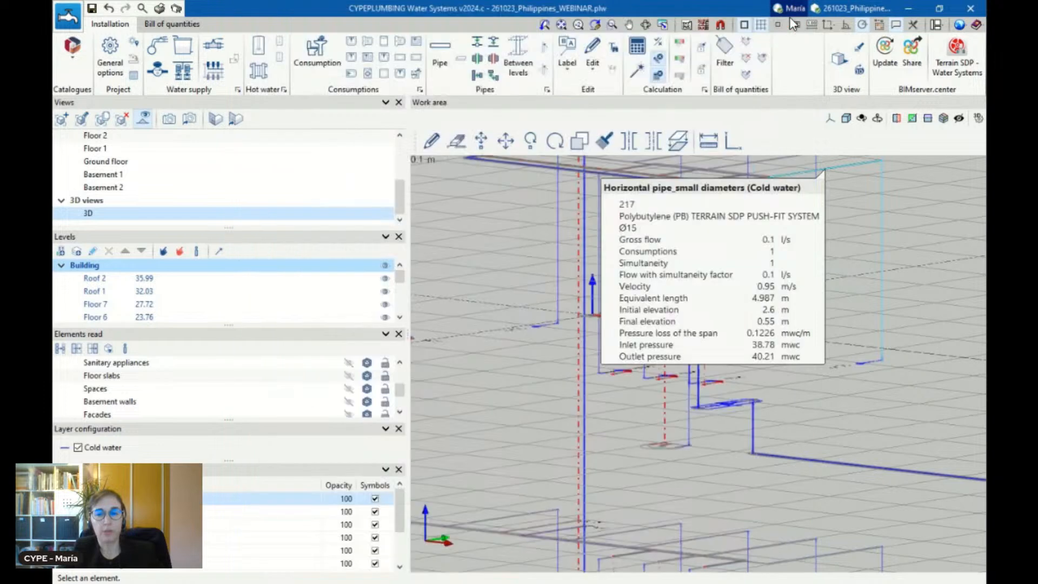
pyautogui.scroll(-2, 654, 237)
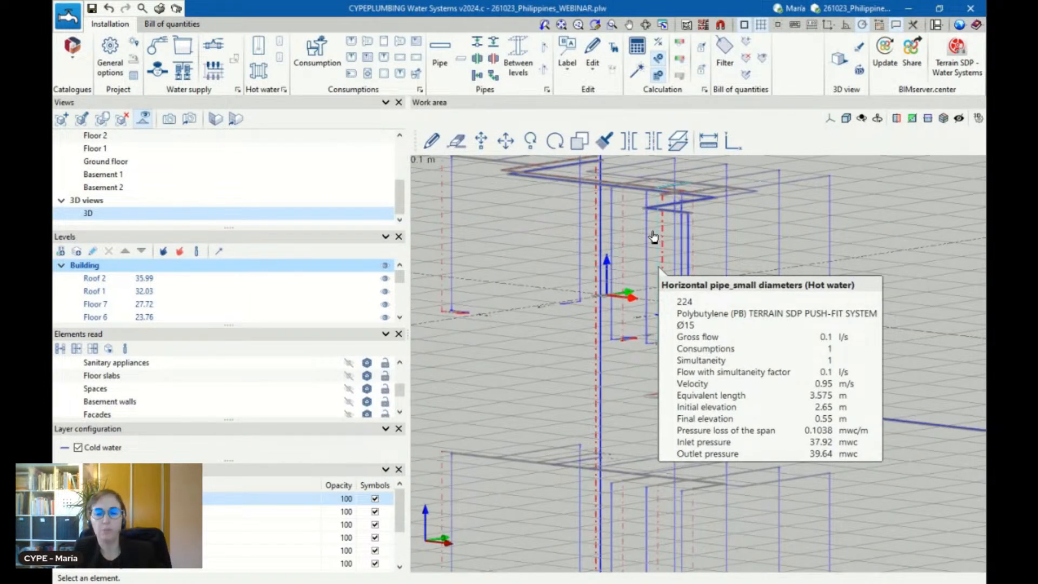
# Open the project's report documents and review the Design criteria report's hydraulic analysis section
pyautogui.scroll(-5, 676, 373)
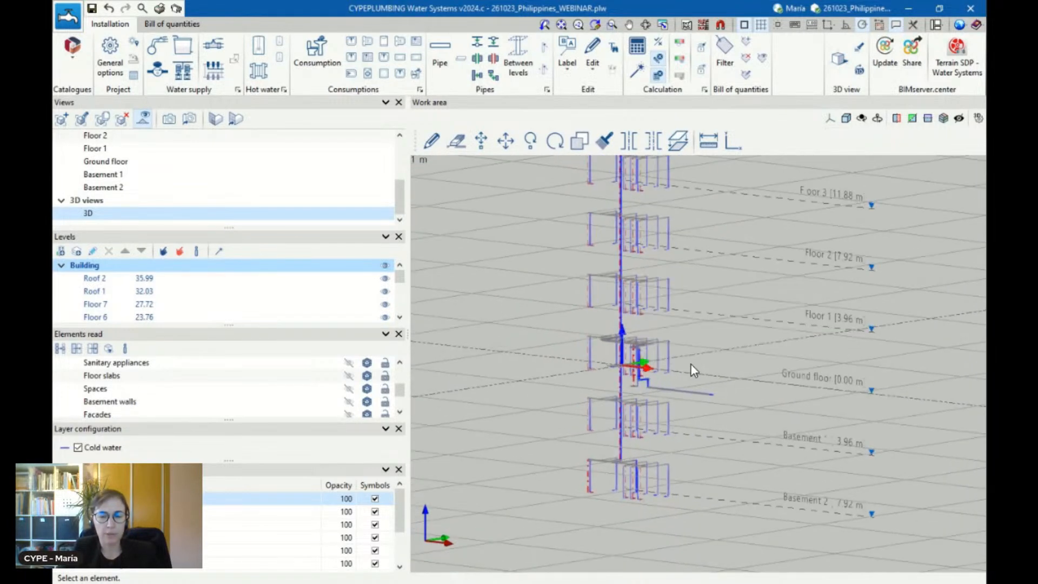
pyautogui.scroll(2, 691, 365)
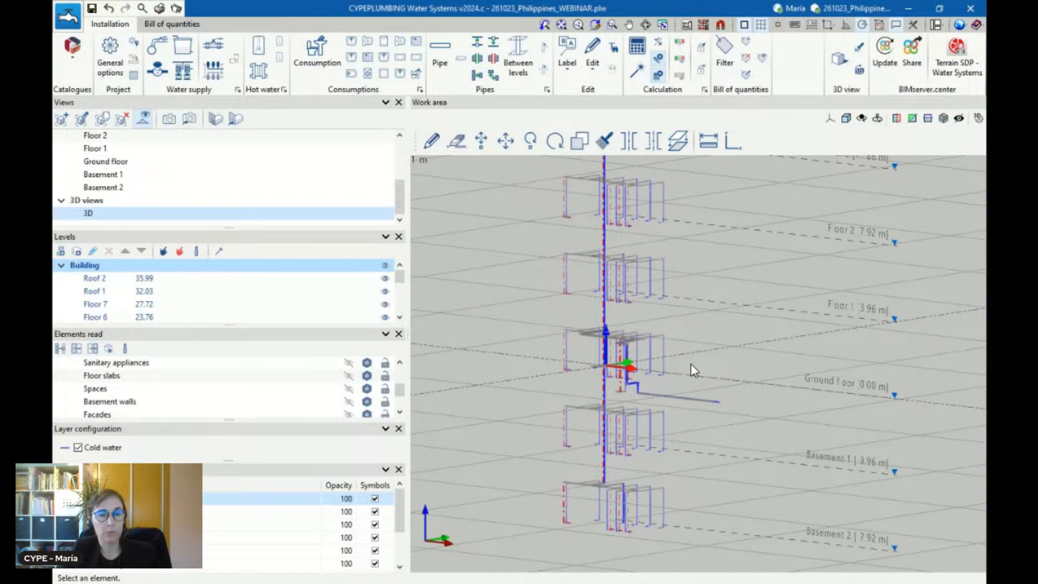
pyautogui.click(160, 9)
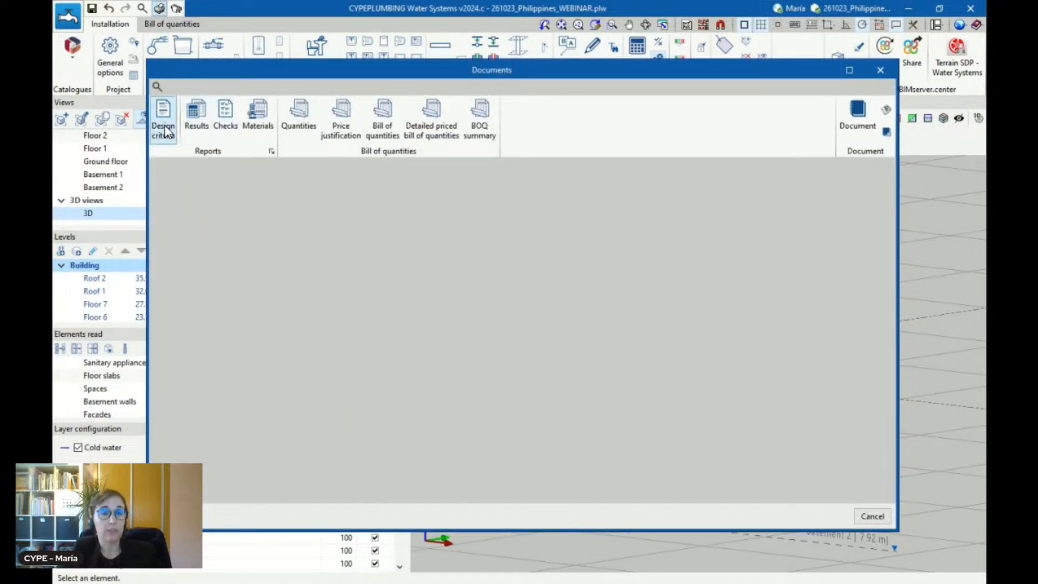
pyautogui.click(163, 130)
pyautogui.scroll(-5, 506, 379)
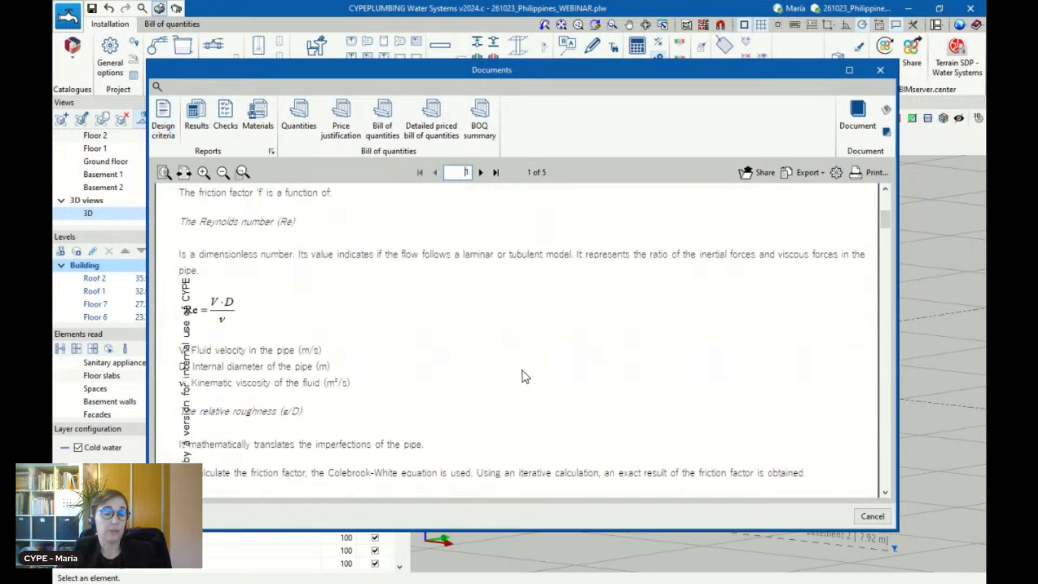
pyautogui.scroll(5, 527, 370)
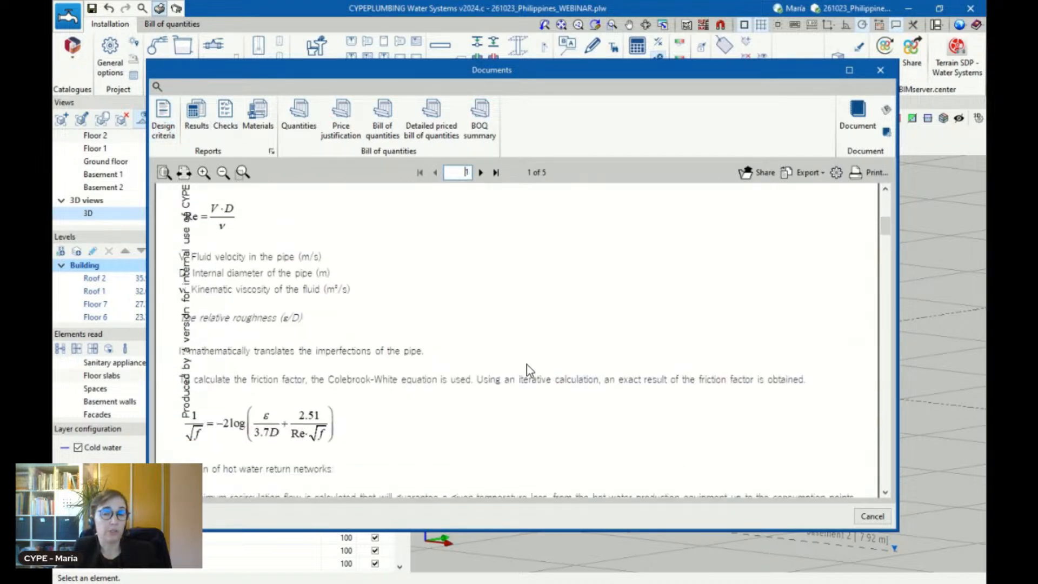
# Examine the Results report, covering the consumption, pipe, fitting, meter and water heater tables
pyautogui.click(194, 112)
pyautogui.scroll(-2, 381, 273)
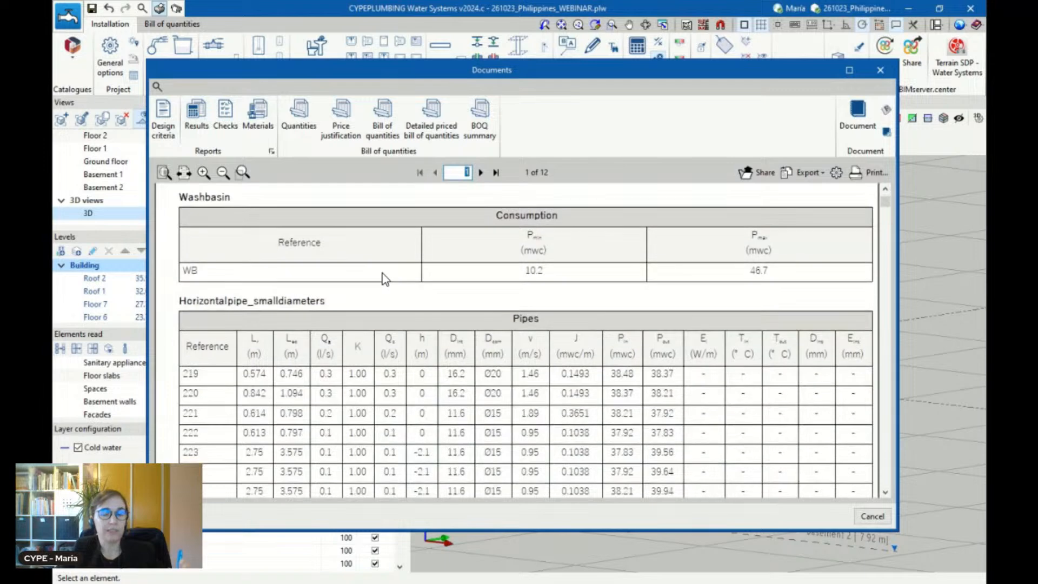
pyautogui.scroll(-6, 382, 273)
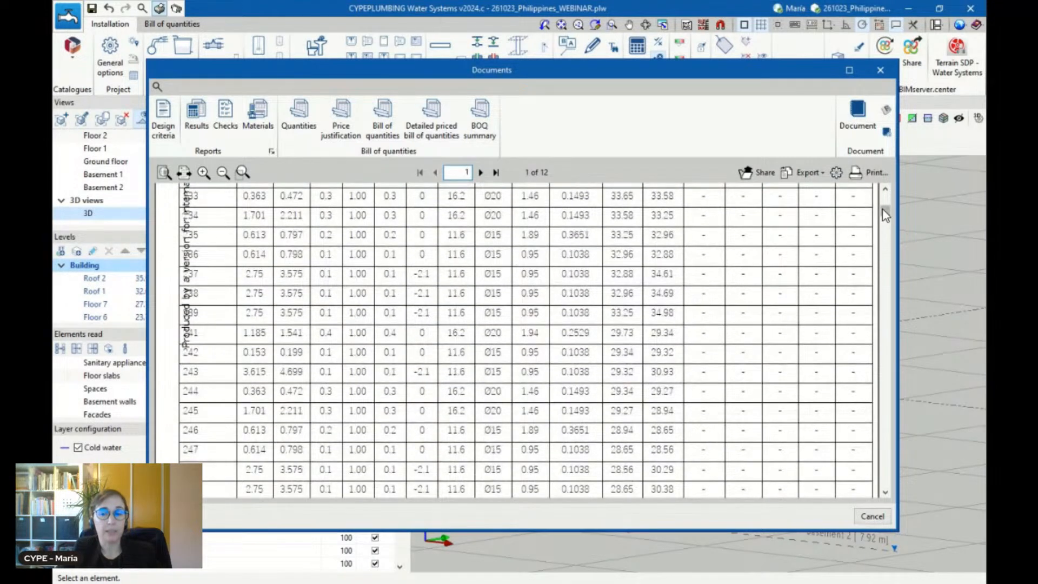
pyautogui.moveTo(885, 216); pyautogui.dragTo(876, 287)
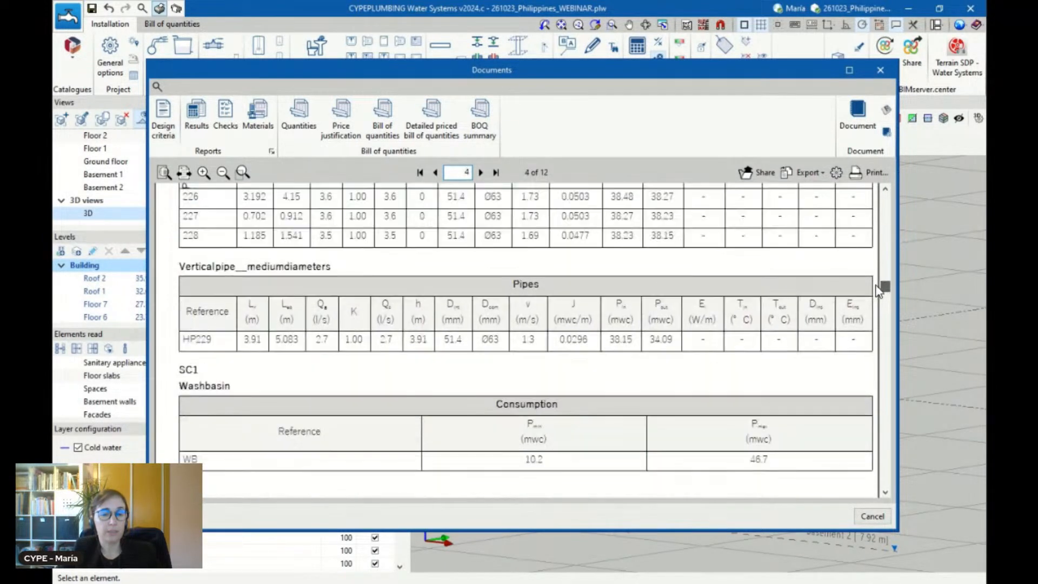
pyautogui.scroll(-7, 296, 388)
pyautogui.scroll(-7, 313, 373)
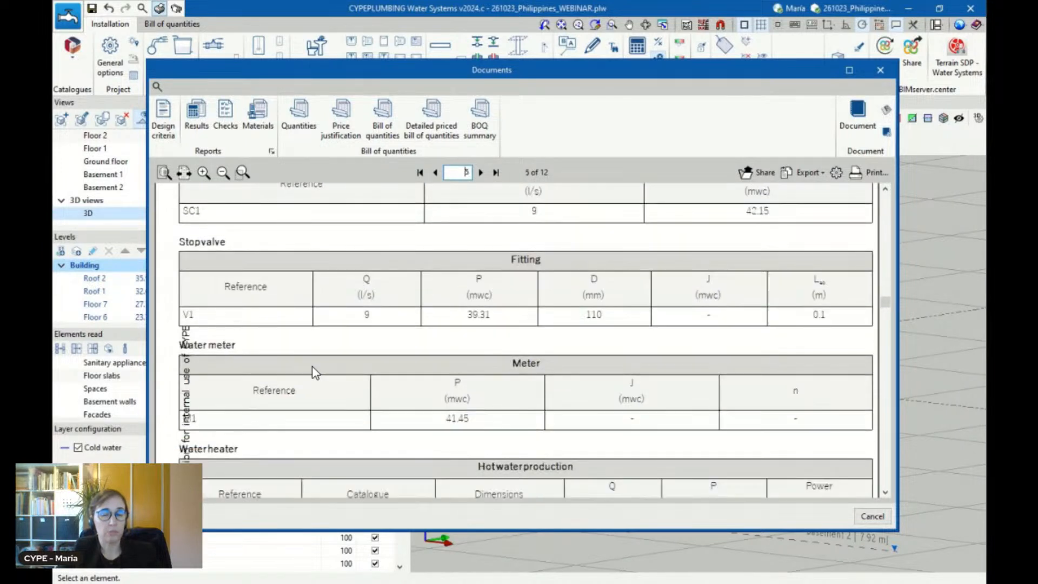
pyautogui.scroll(-3, 330, 411)
pyautogui.scroll(-3, 330, 411)
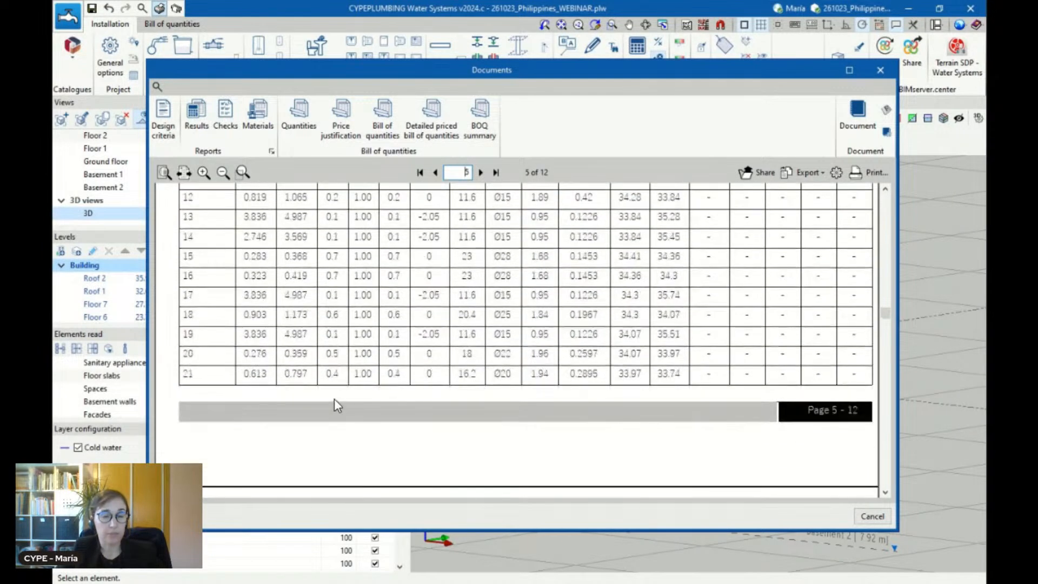
# Examine the Checks report, reading the continuity and hydraulic analysis code checks of the pipes
pyautogui.click(231, 134)
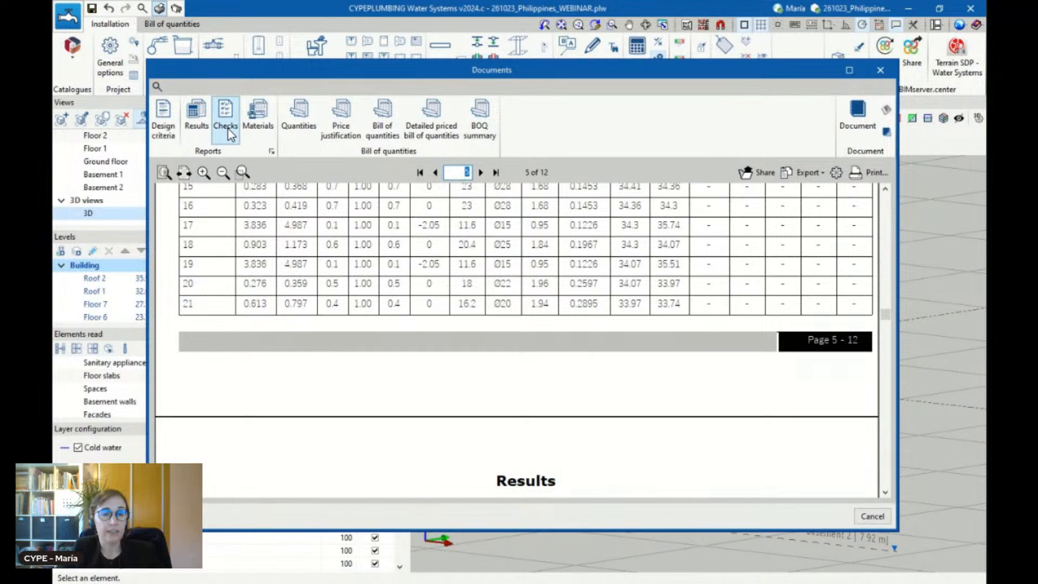
pyautogui.scroll(-2, 359, 360)
pyautogui.scroll(-2, 359, 360)
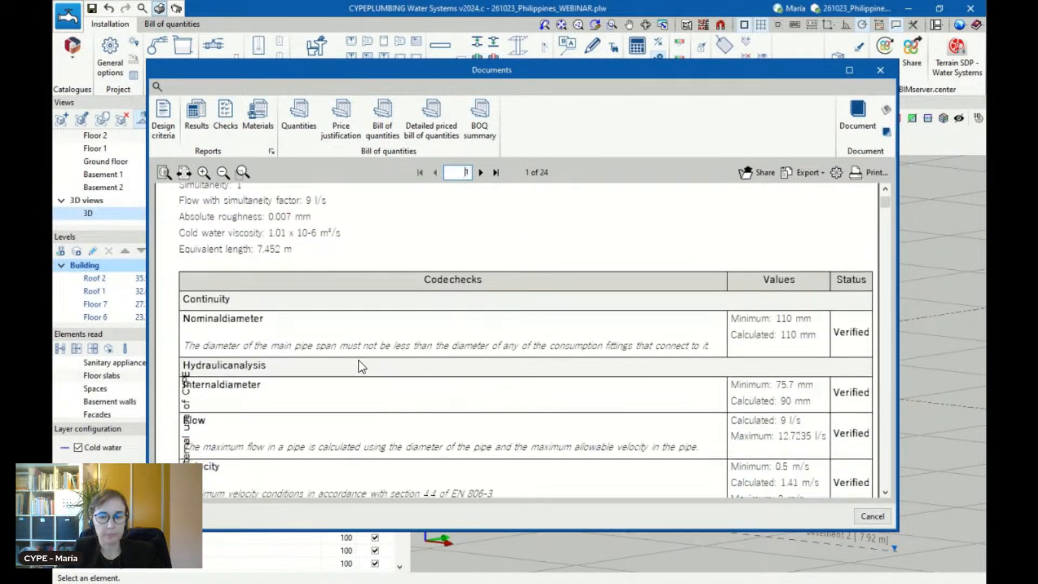
pyautogui.scroll(-3, 838, 336)
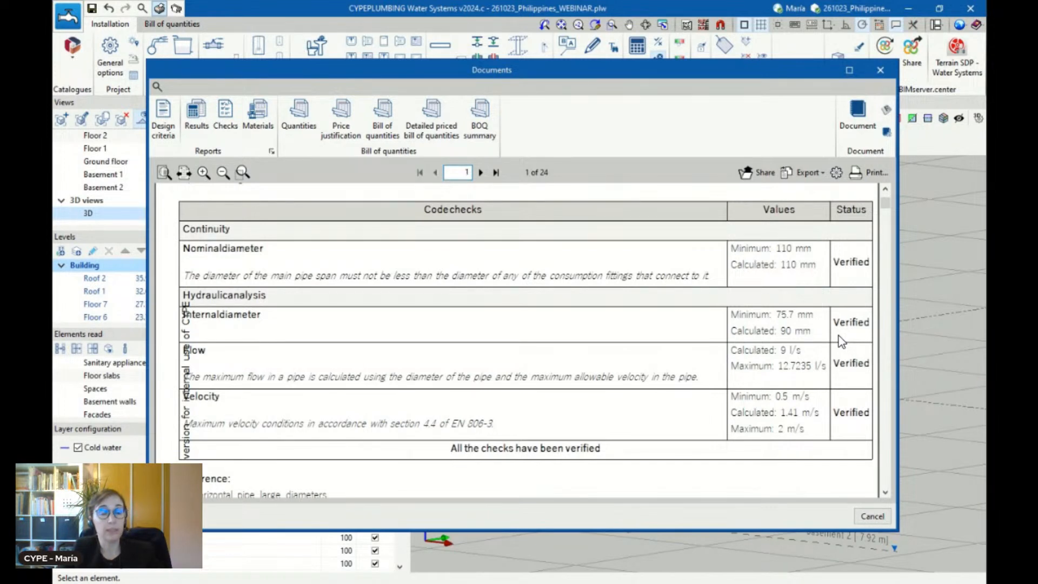
pyautogui.scroll(-1, 839, 336)
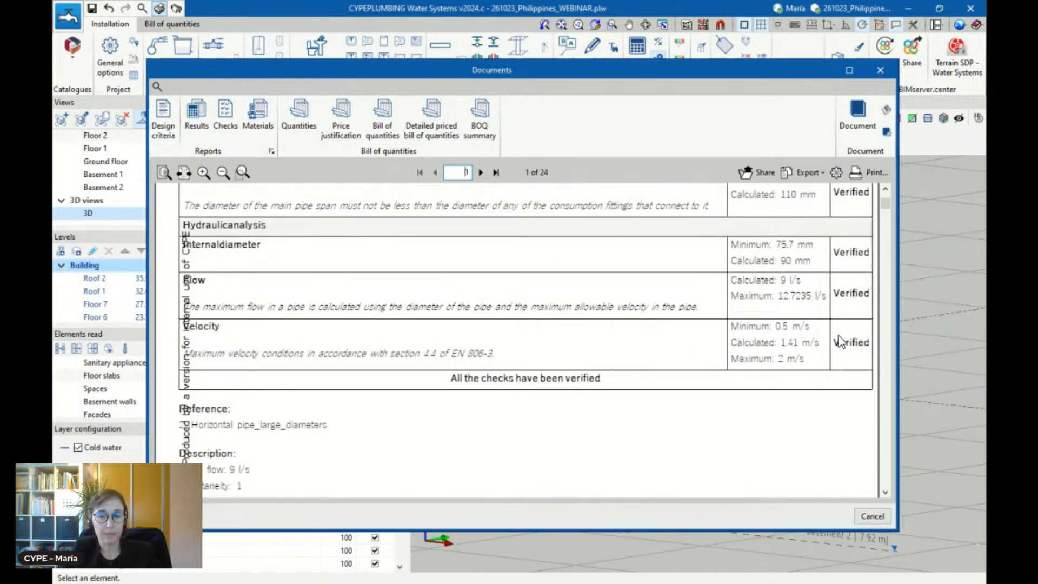
pyautogui.scroll(-4, 840, 340)
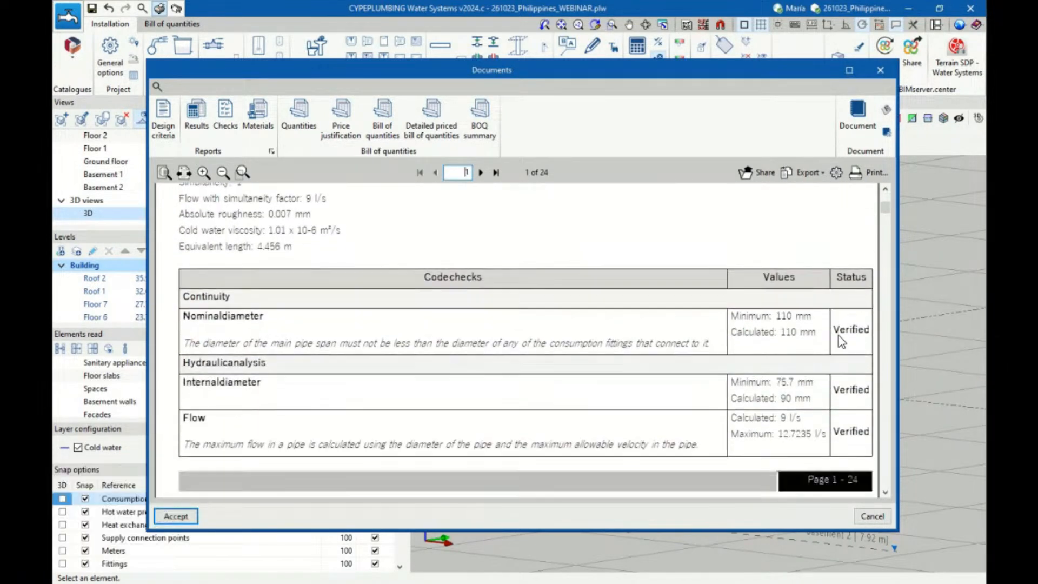
pyautogui.scroll(-2, 702, 391)
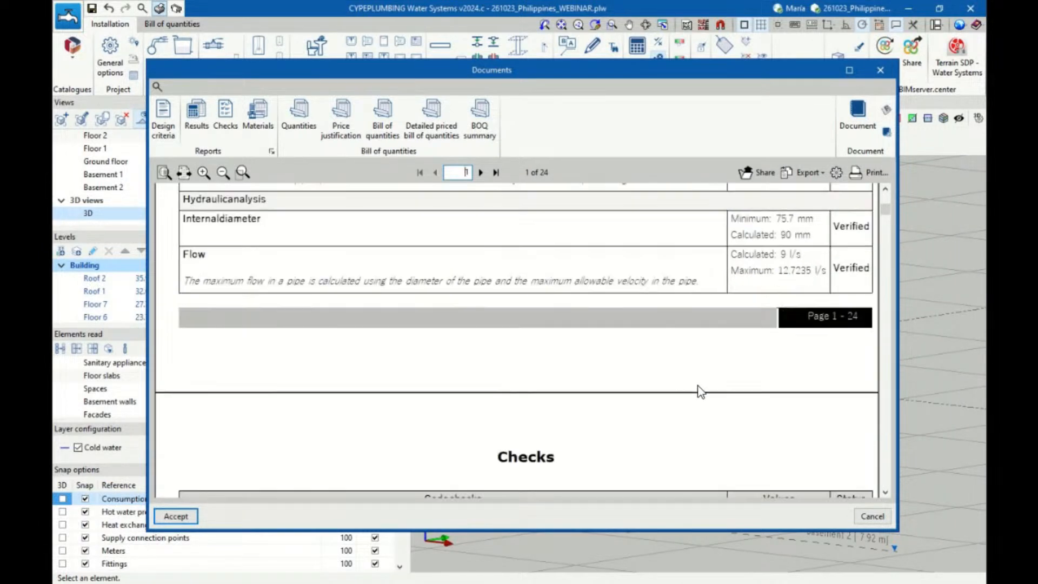
pyautogui.scroll(-9, 701, 391)
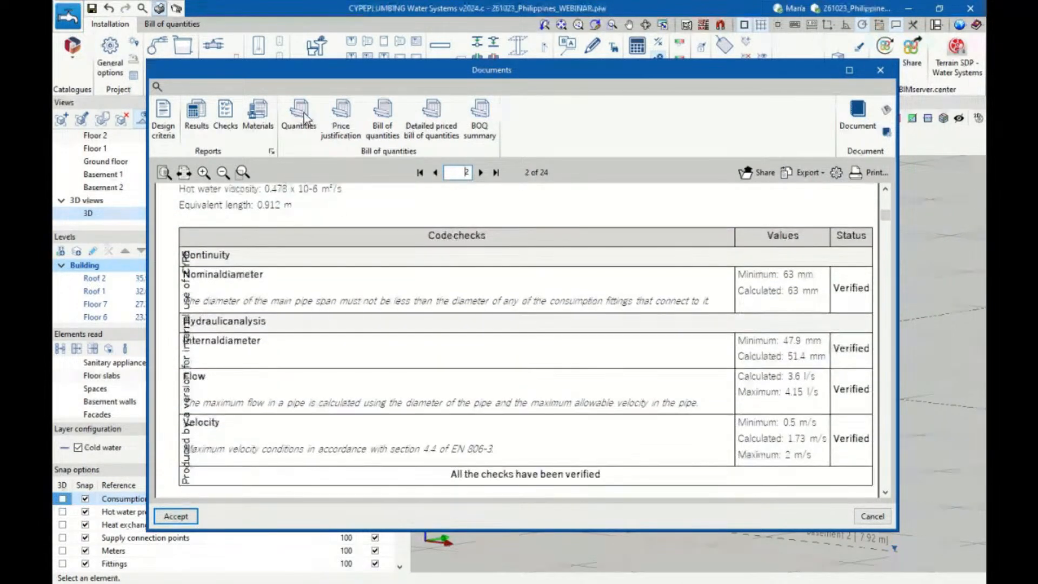
# Review the Materials report's polybutylene pipe catalogue and the available export formats without exporting
pyautogui.click(256, 135)
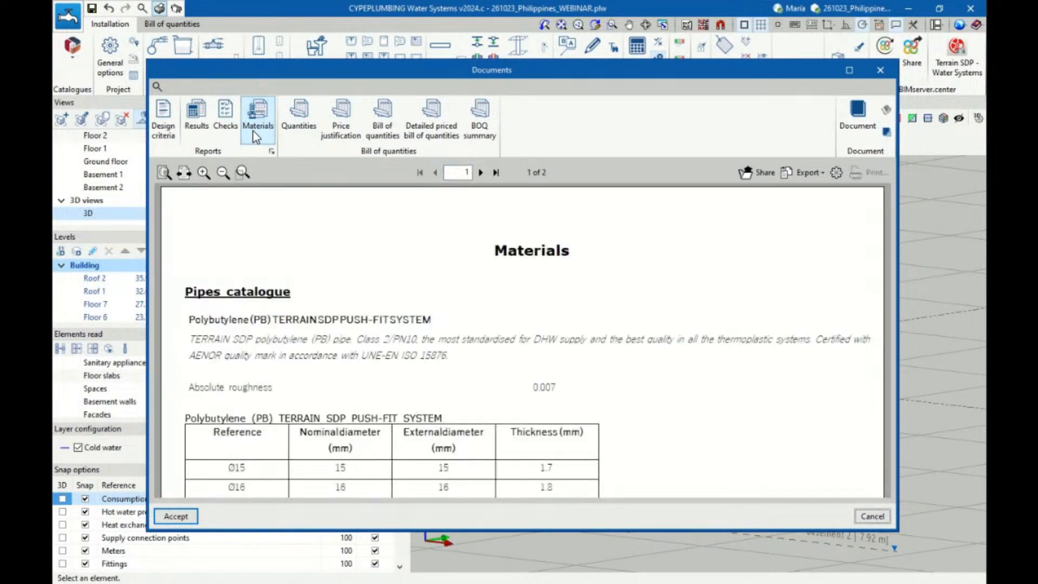
pyautogui.scroll(-5, 352, 329)
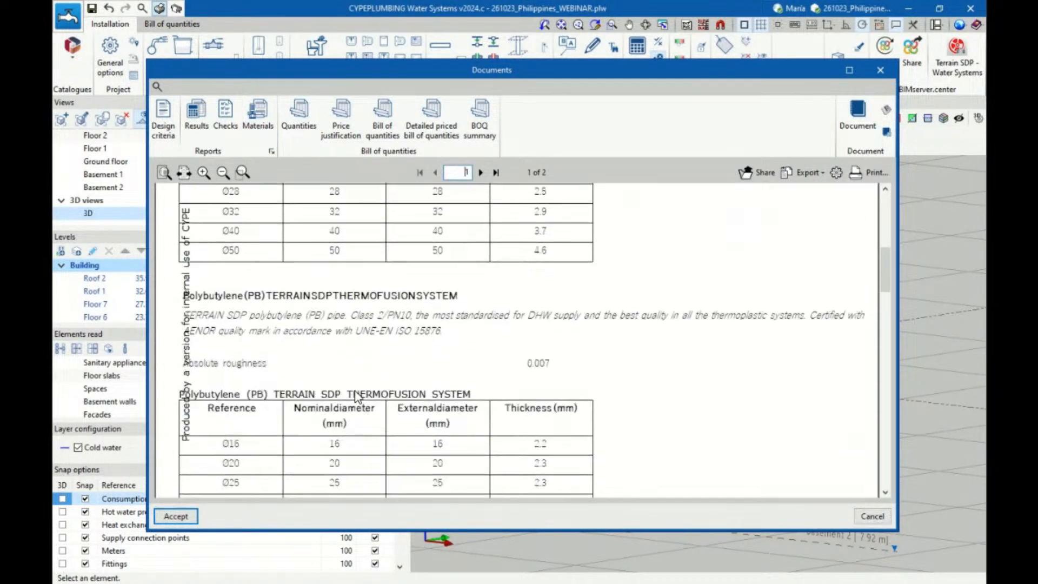
pyautogui.scroll(-8, 357, 398)
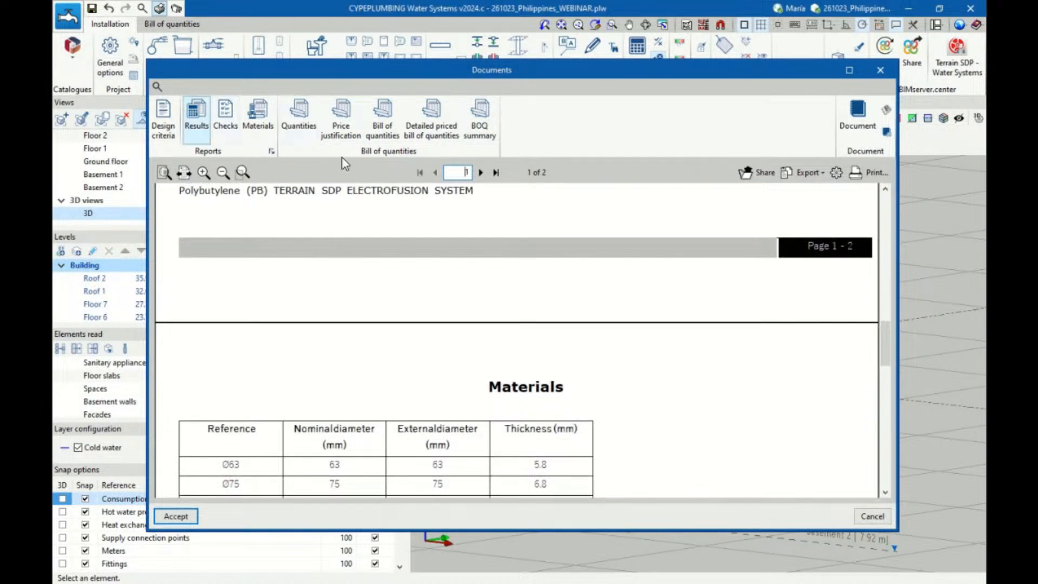
pyautogui.click(808, 173)
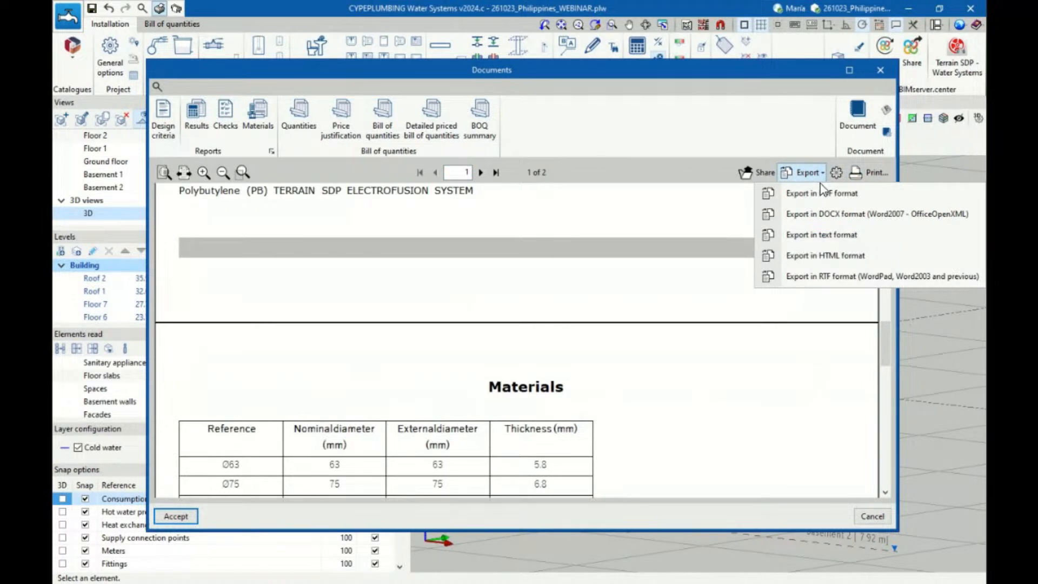
pyautogui.click(665, 267)
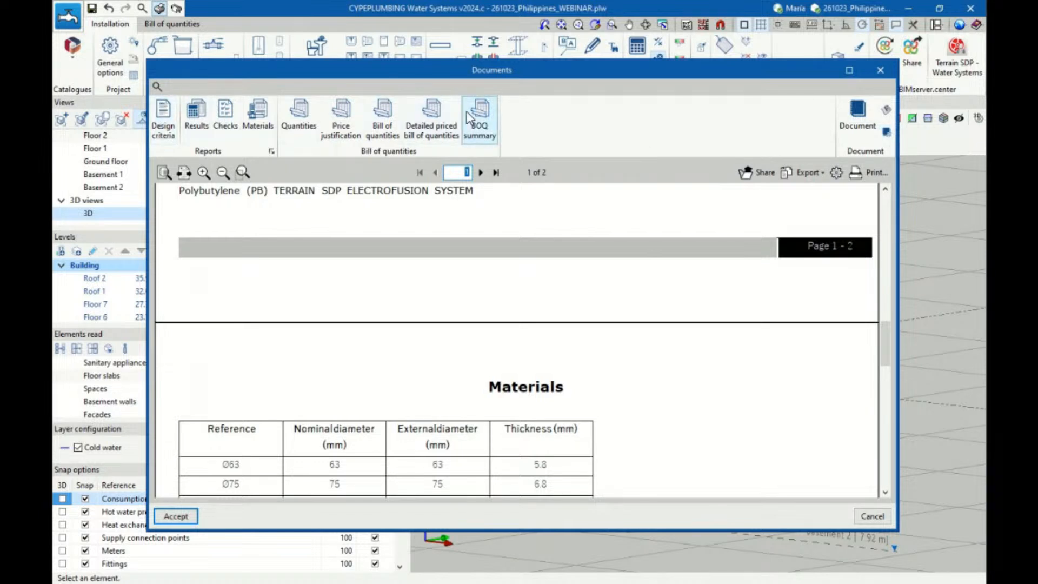
# Try to compose a custom document by selecting its reports, including Design criteria, and discard it
pyautogui.click(887, 132)
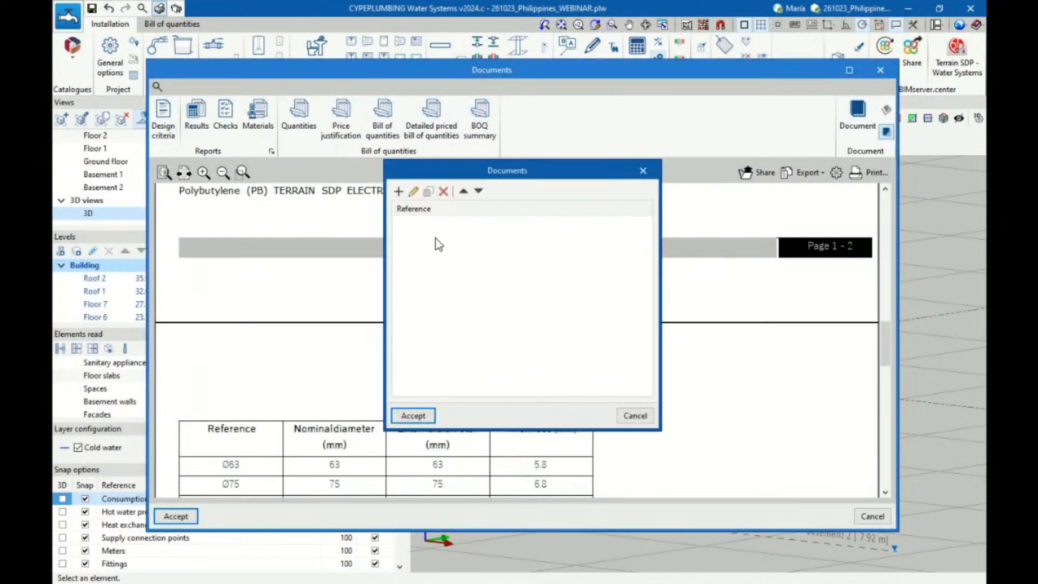
pyautogui.click(399, 191)
pyautogui.click(384, 276)
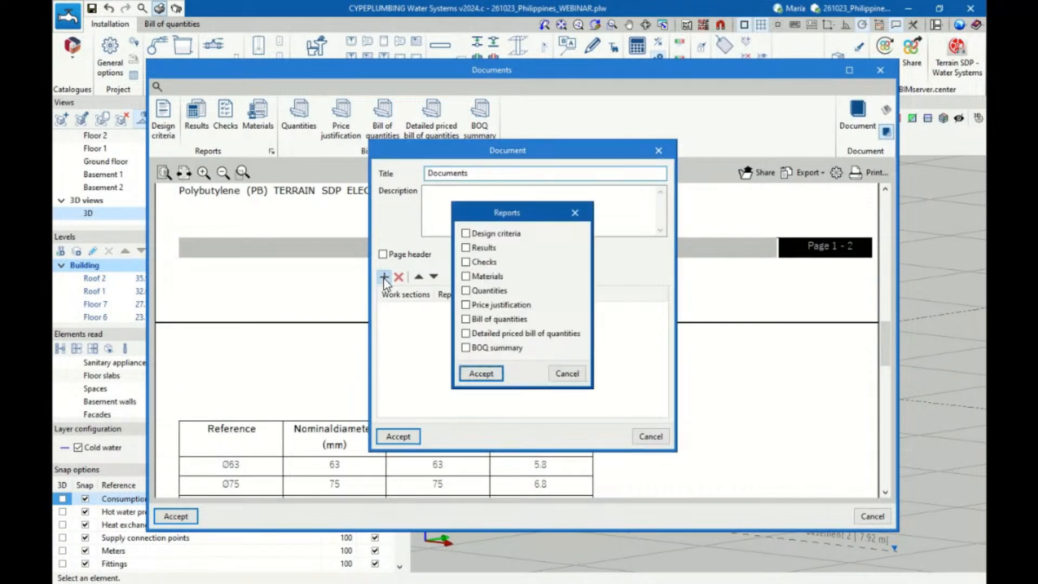
pyautogui.click(466, 233)
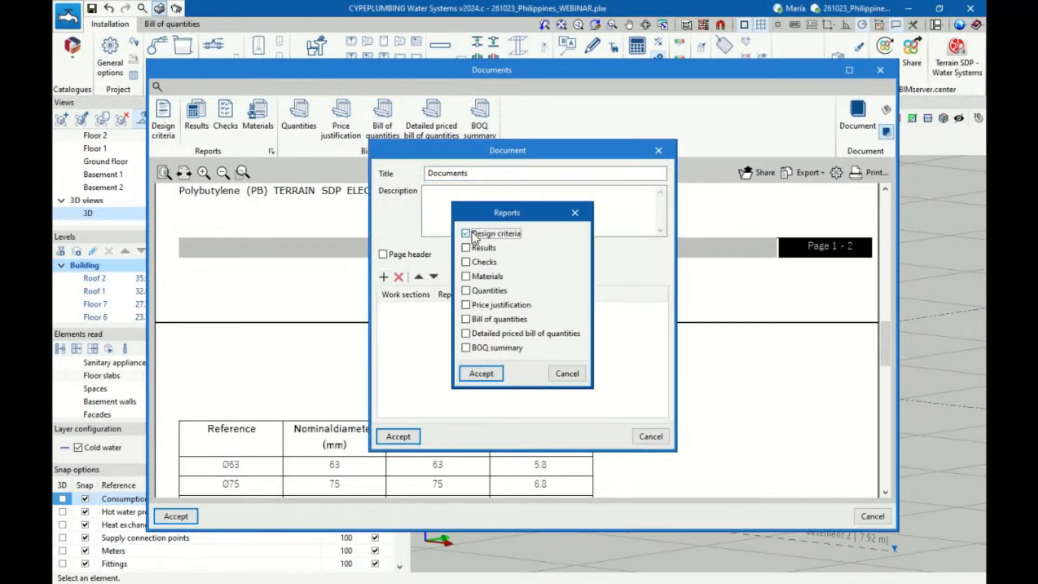
pyautogui.click(478, 264)
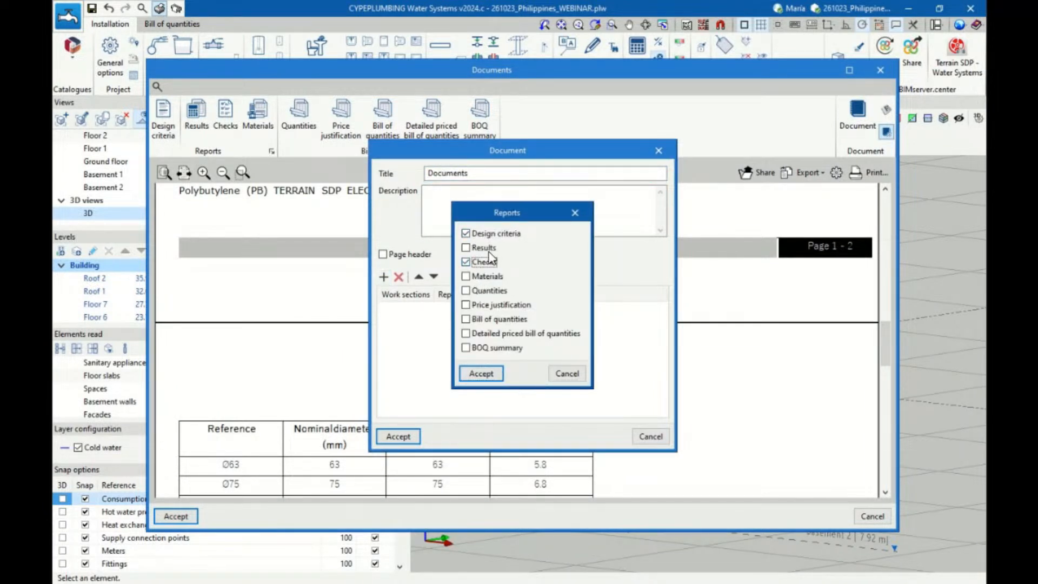
pyautogui.click(480, 235)
pyautogui.click(566, 373)
pyautogui.click(651, 437)
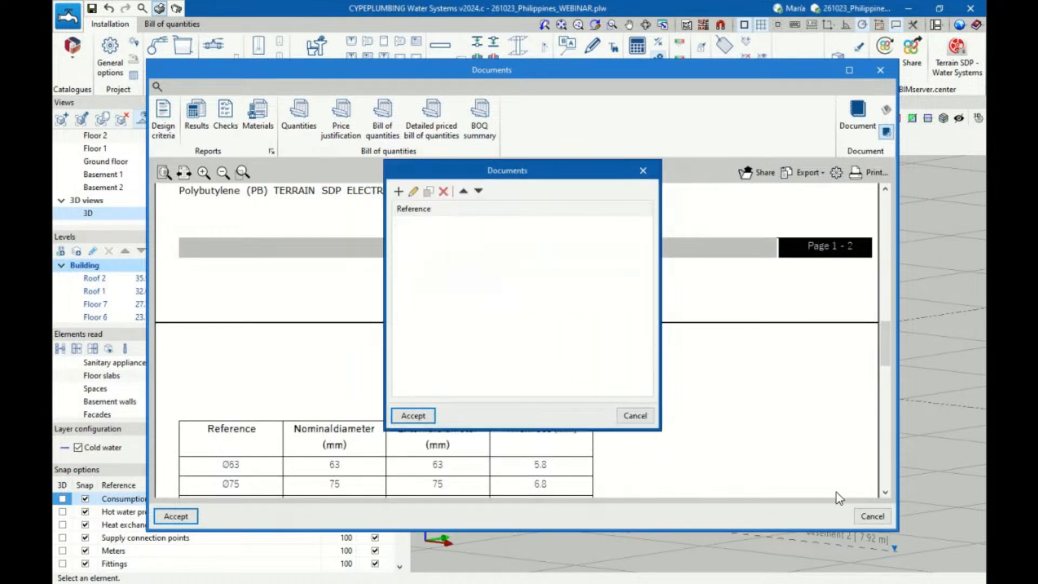
pyautogui.click(630, 420)
pyautogui.click(630, 419)
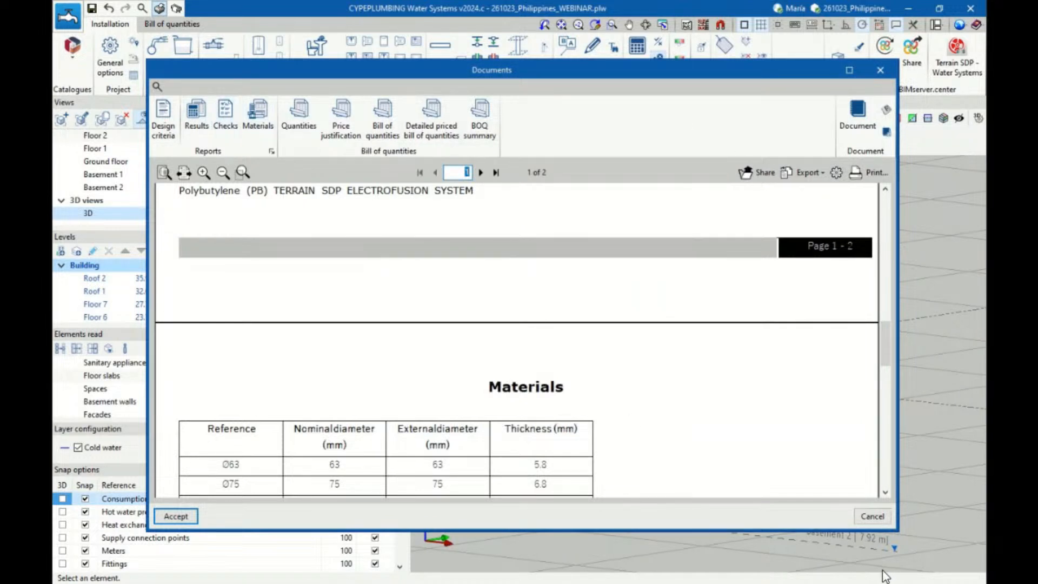
# Close the report documents and review the BIMserver.center share settings and additional files without uploading anything
pyautogui.click(871, 517)
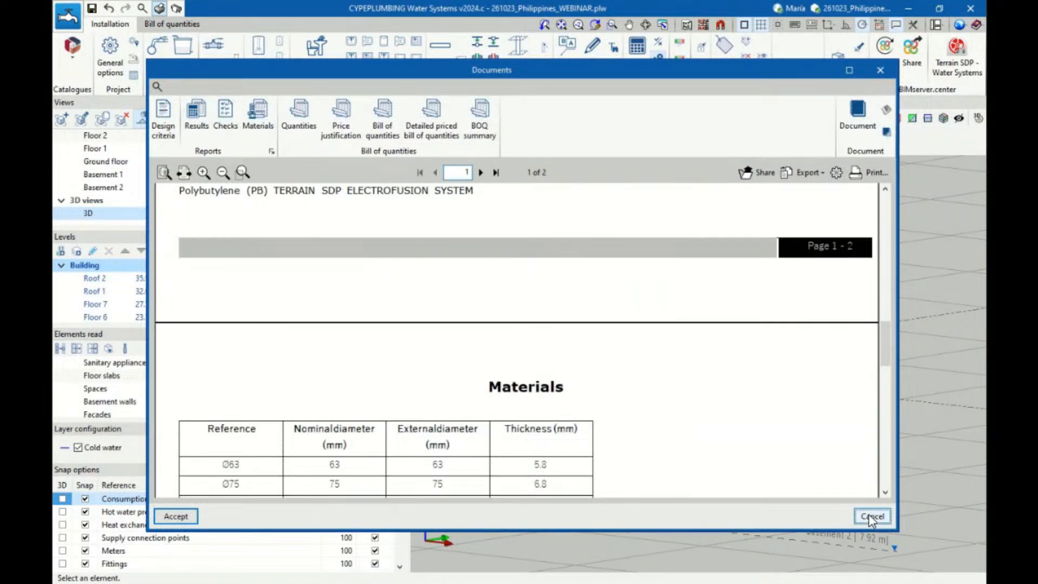
pyautogui.click(911, 58)
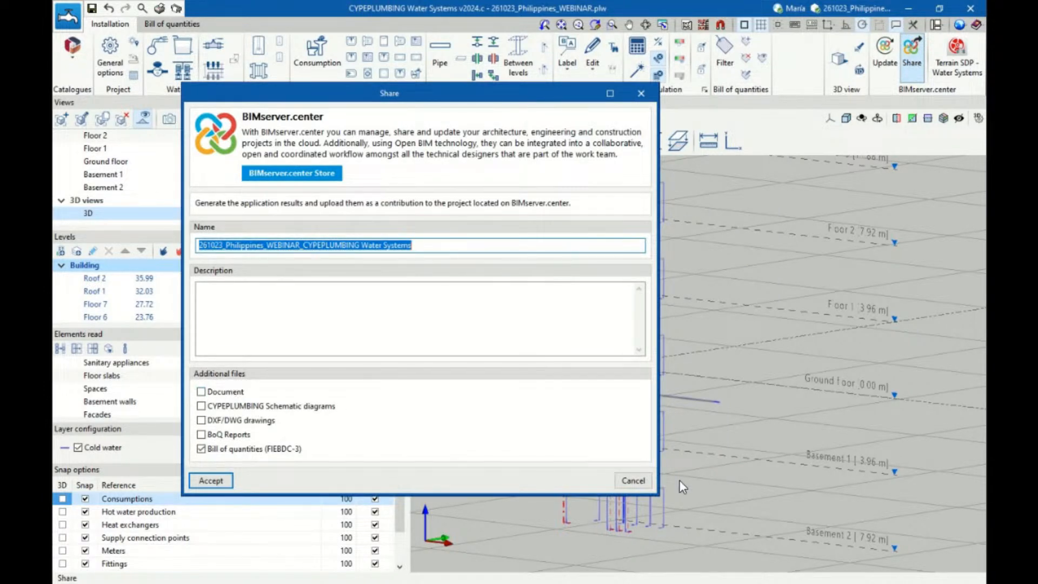
pyautogui.click(633, 481)
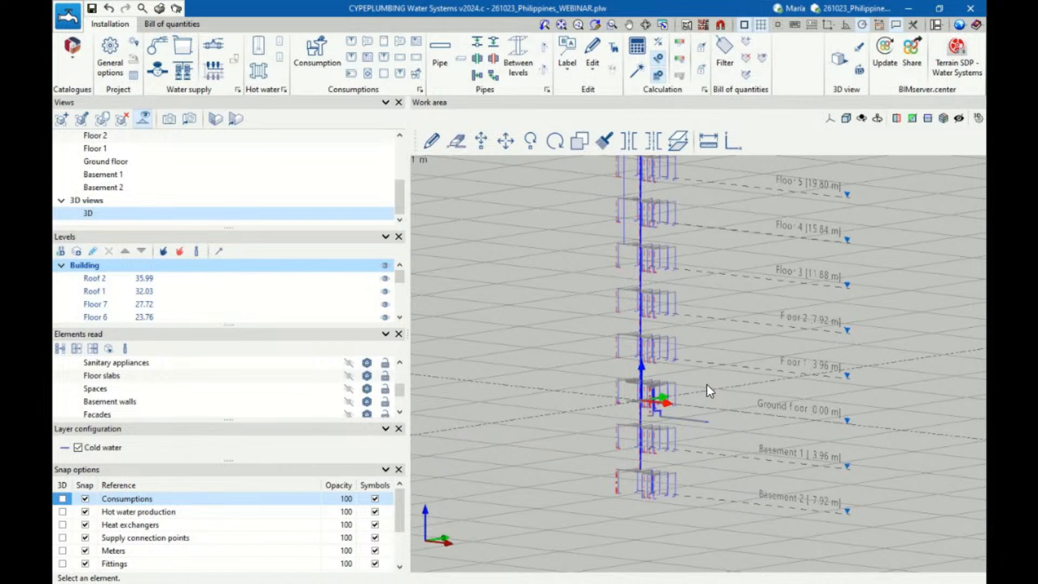
# Generate the DWG drawing layouts for all floor plans and the 3D view without keeping previous composition settings, showing full drawing detail
pyautogui.click(177, 10)
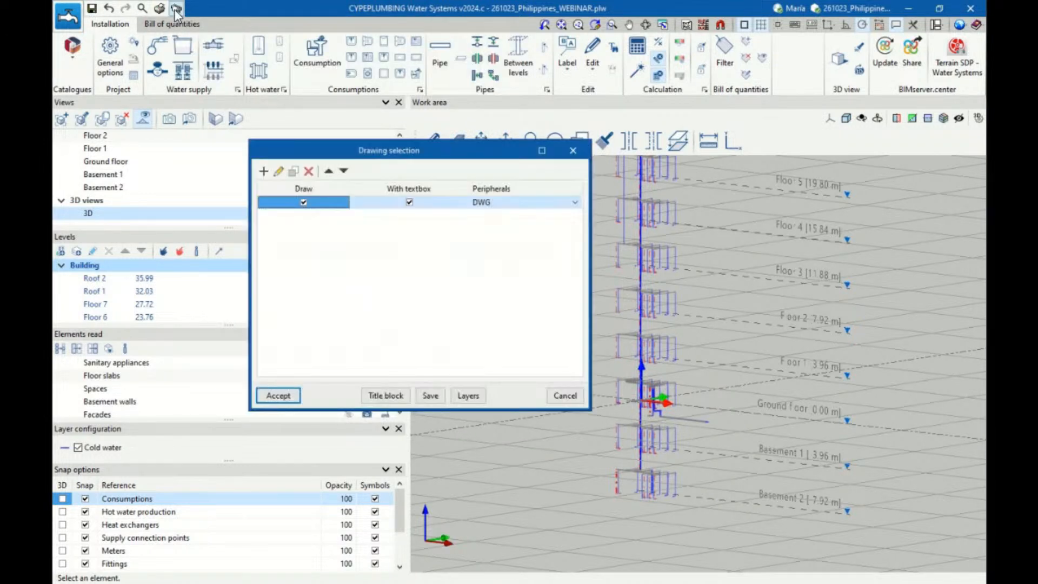
pyautogui.click(268, 203)
pyautogui.click(278, 172)
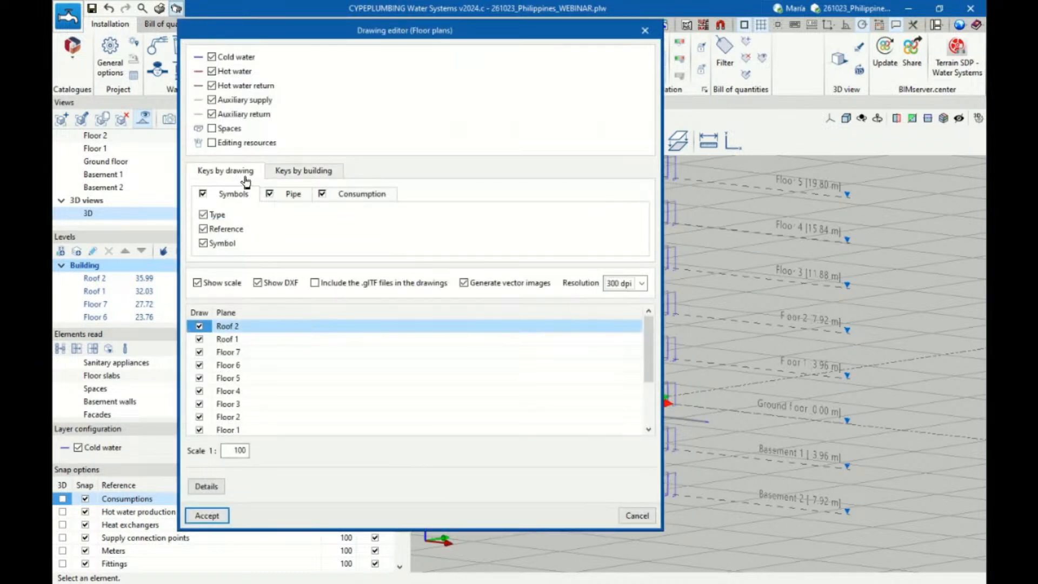
pyautogui.scroll(-2, 220, 345)
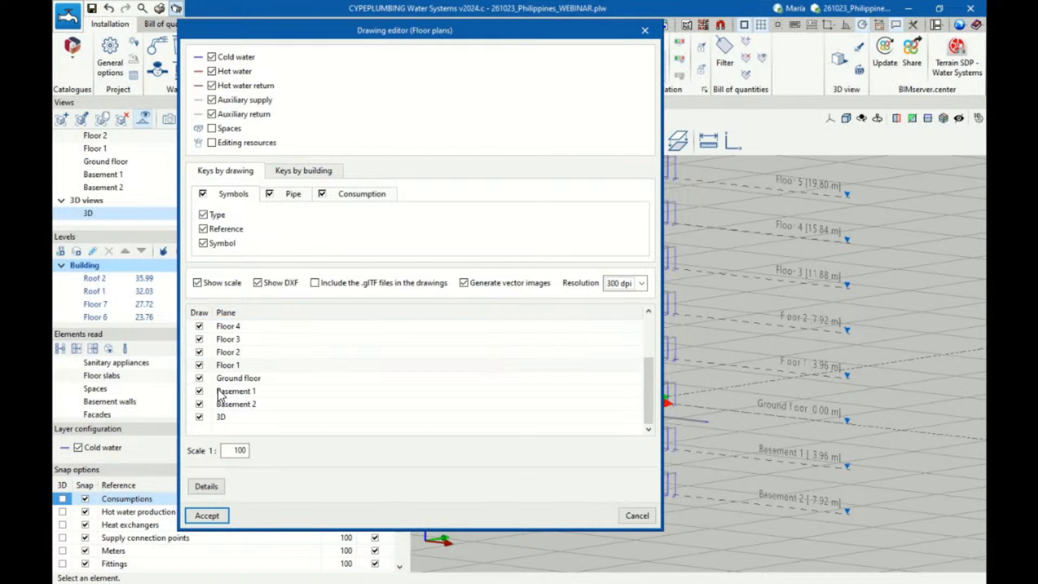
pyautogui.click(206, 516)
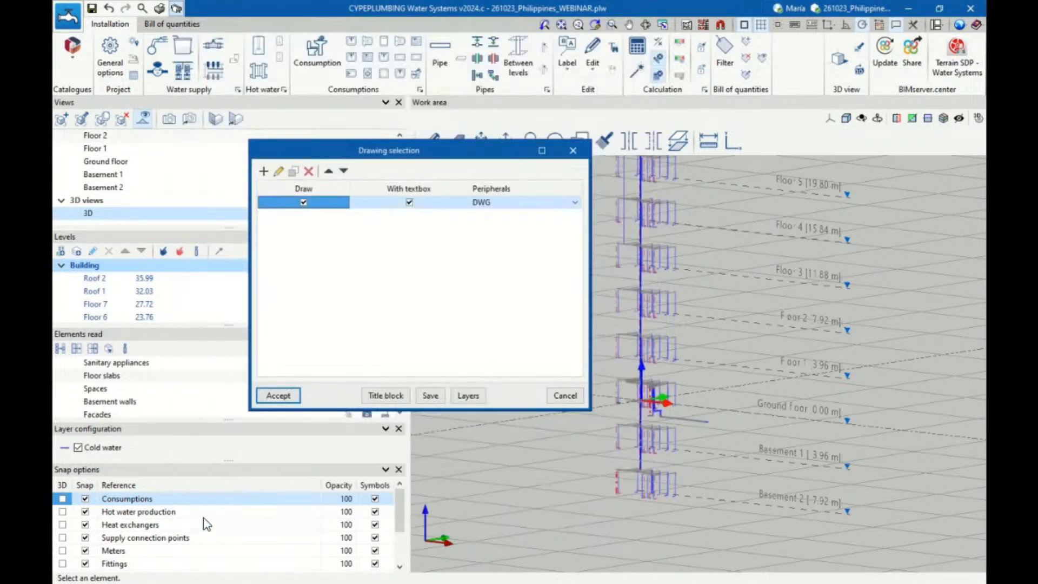
pyautogui.click(277, 397)
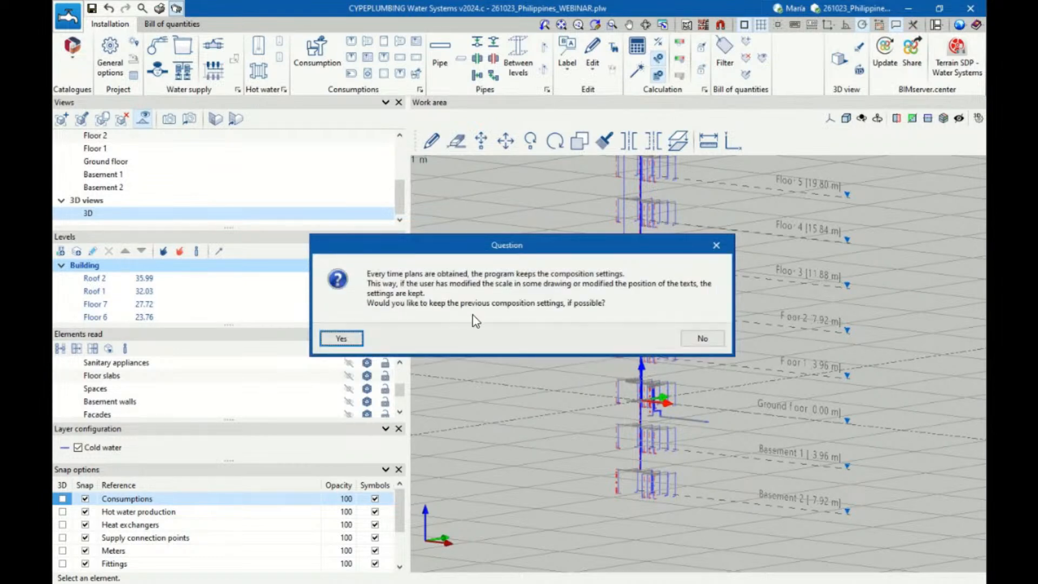
pyautogui.click(697, 344)
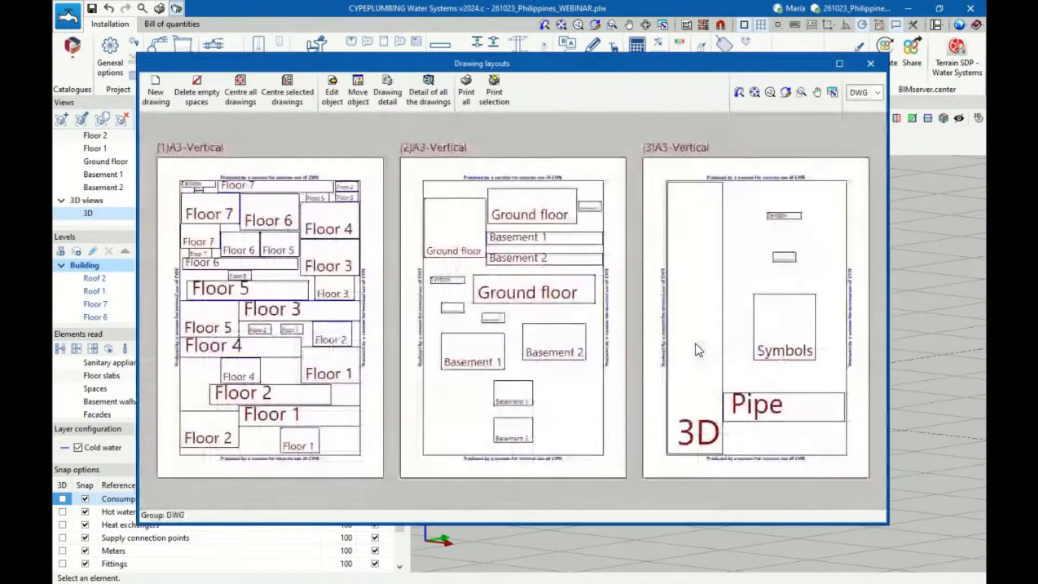
pyautogui.click(416, 82)
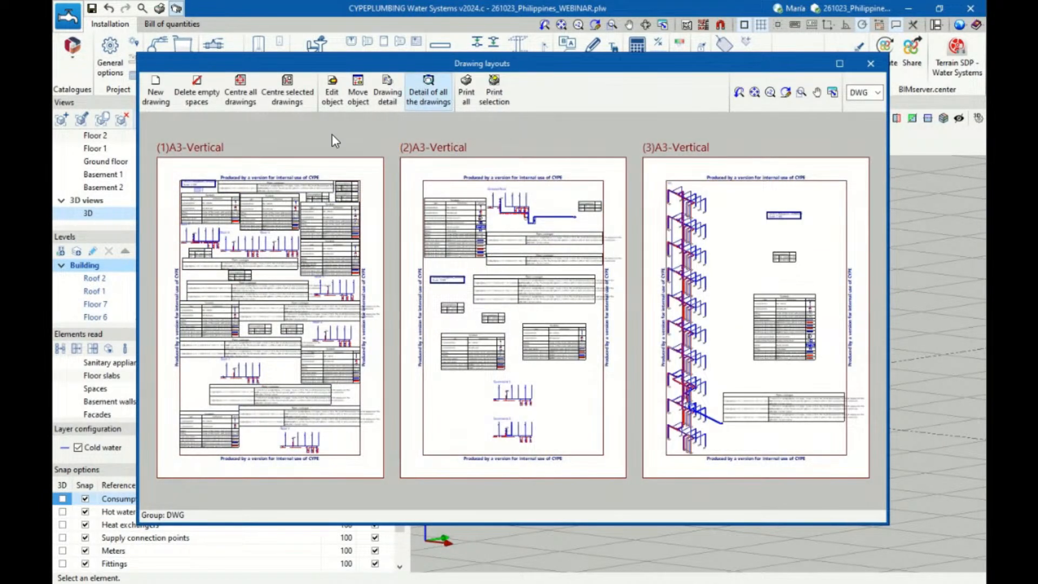
# Examine the floor plans, symbol and consumption tables, and 3D view across the generated A3 sheets, and close the layouts
pyautogui.scroll(1, 227, 205)
pyautogui.scroll(5, 206, 189)
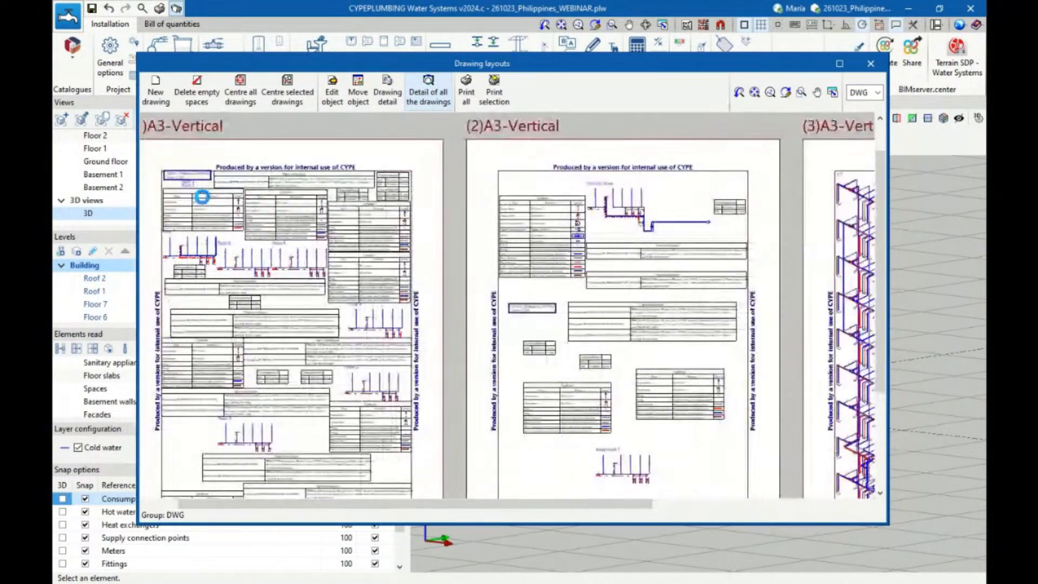
pyautogui.scroll(5, 303, 268)
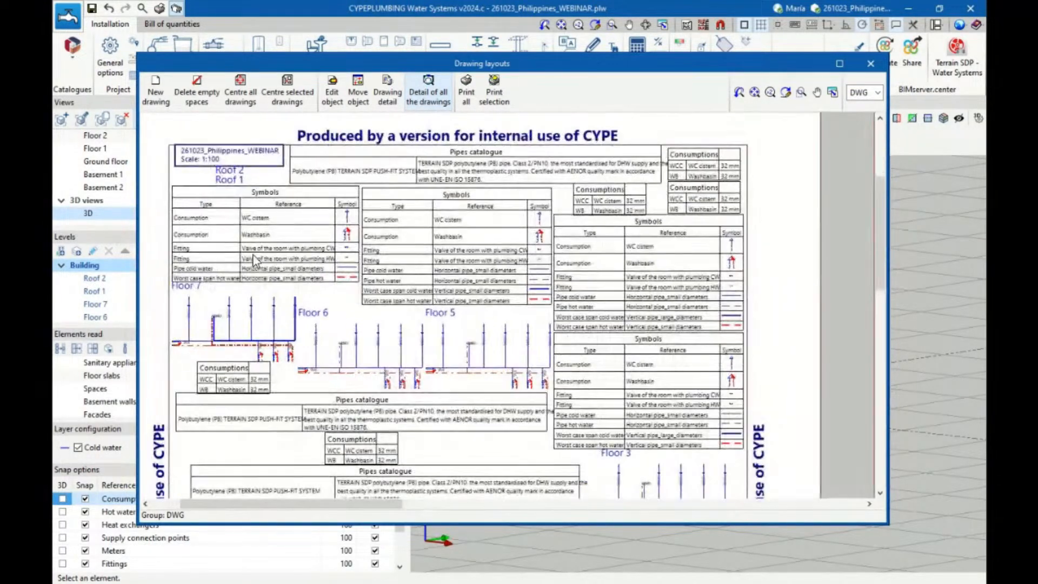
pyautogui.scroll(-2, 257, 210)
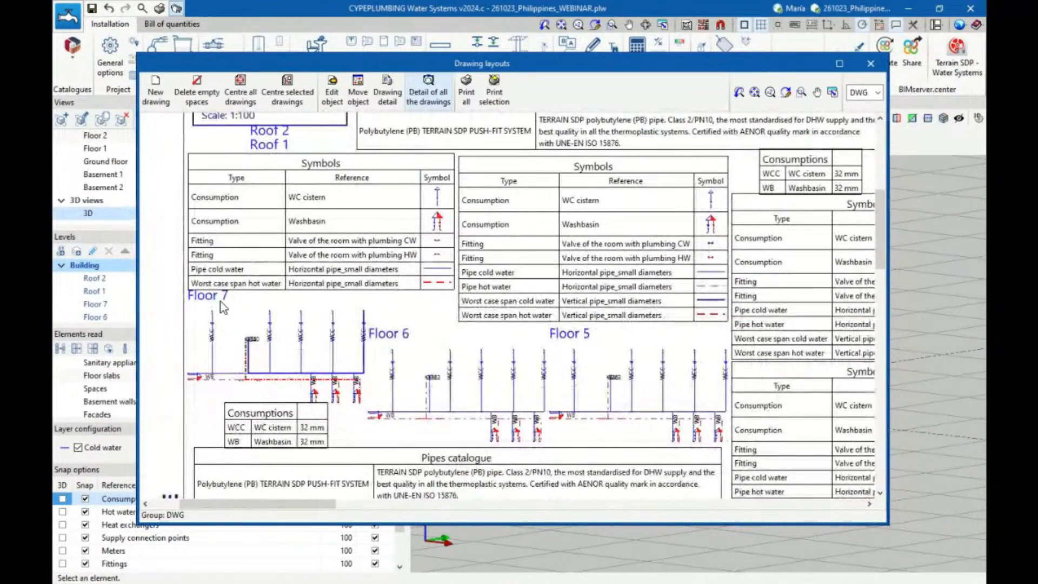
pyautogui.scroll(2, 238, 354)
pyautogui.scroll(2, 233, 354)
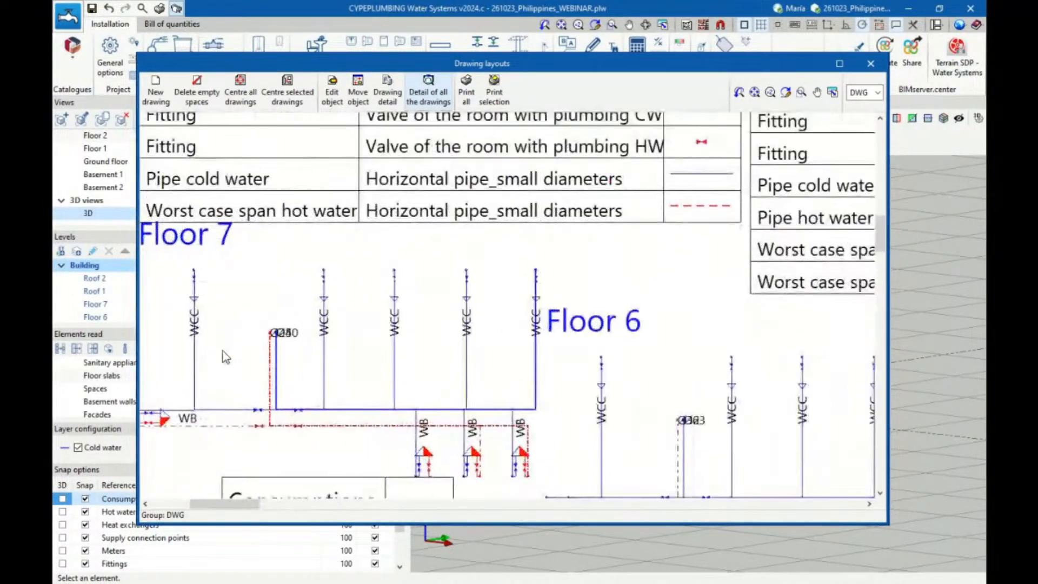
pyautogui.scroll(-1, 223, 351)
pyautogui.scroll(-1, 219, 347)
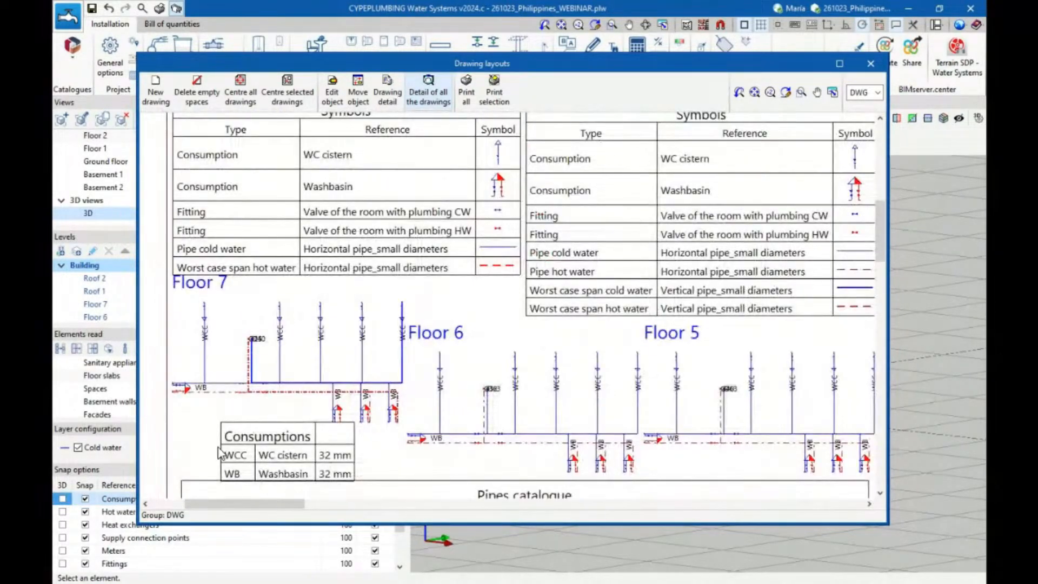
pyautogui.scroll(2, 219, 451)
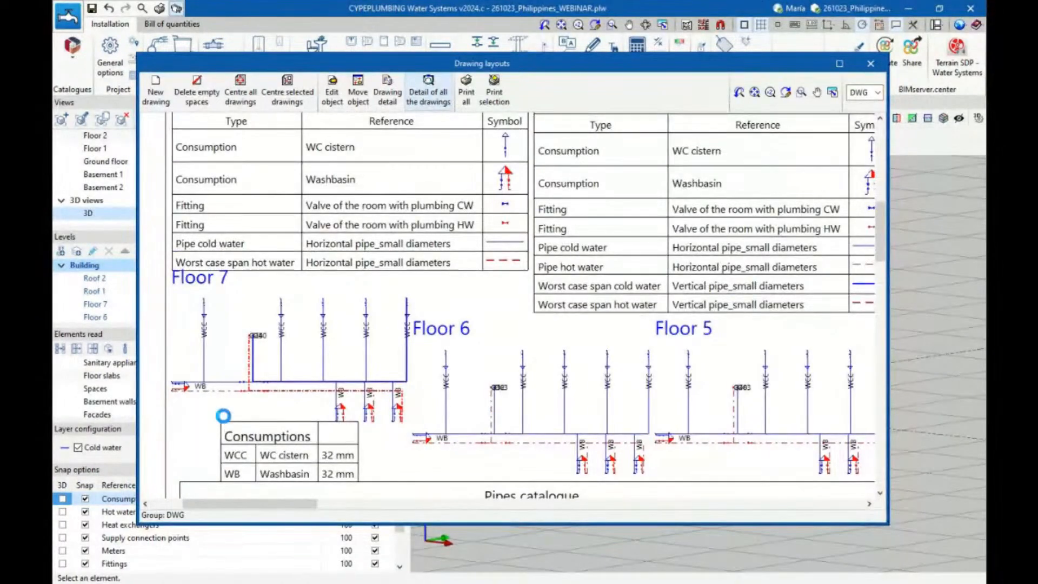
pyautogui.scroll(-5, 284, 273)
pyautogui.scroll(-3, 281, 272)
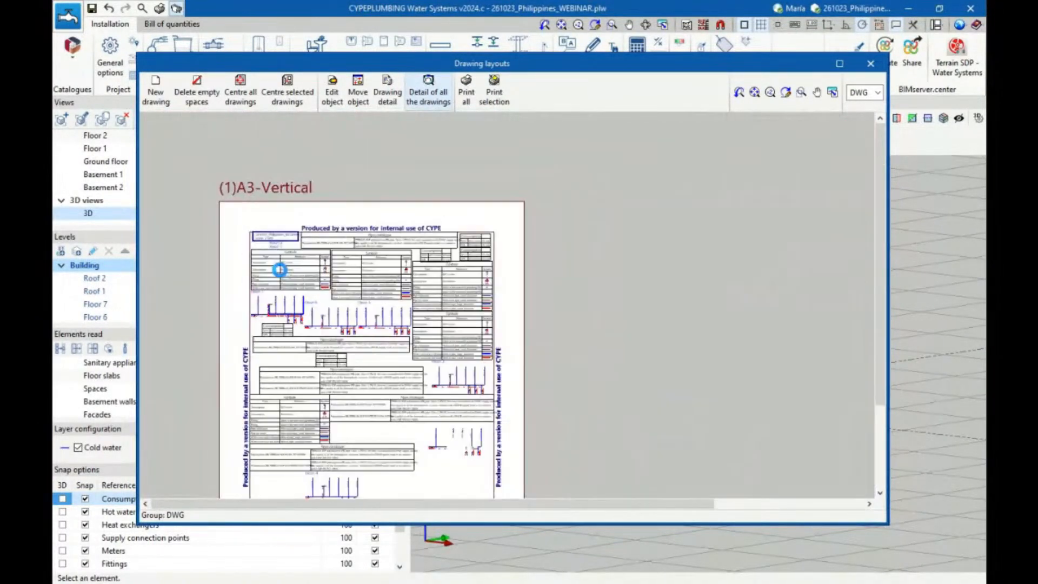
pyautogui.scroll(2, 822, 291)
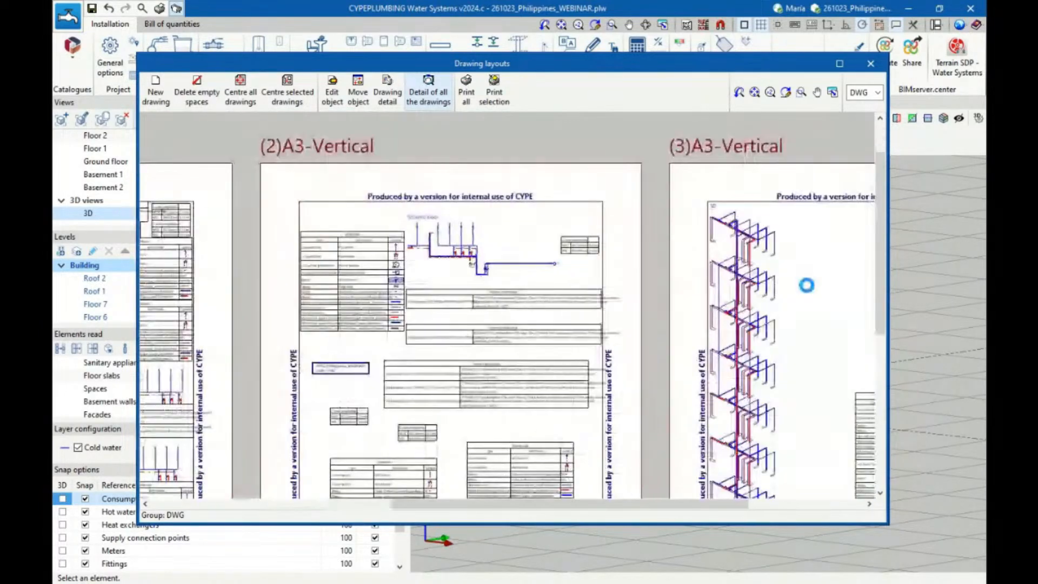
pyautogui.scroll(4, 803, 289)
pyautogui.scroll(-5, 750, 264)
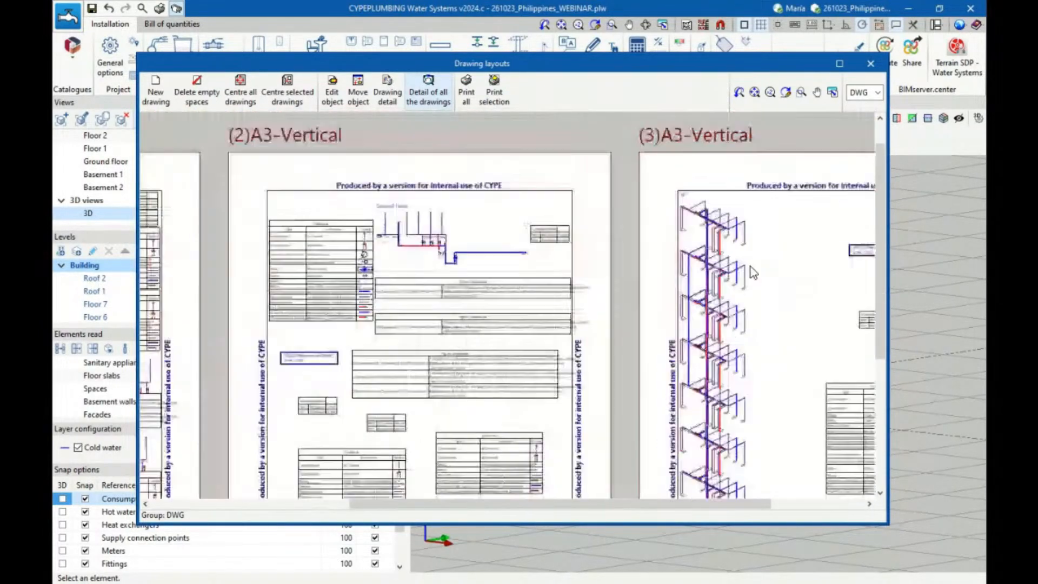
pyautogui.click(870, 66)
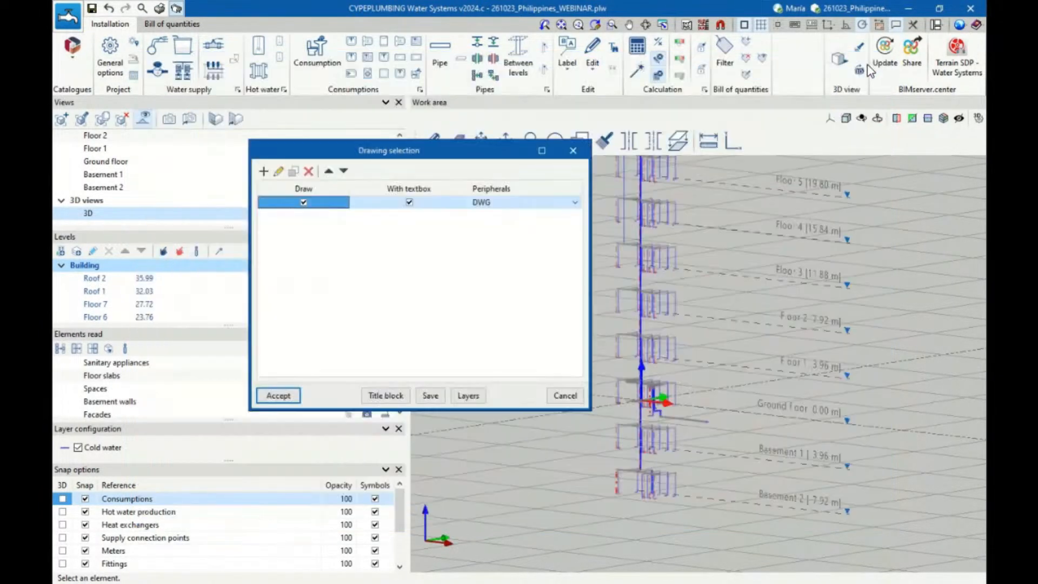
# Restrict the DWG drawing to the Floor 1 plan and regenerate its layout in full detail without keeping the previous composition settings
pyautogui.click(274, 172)
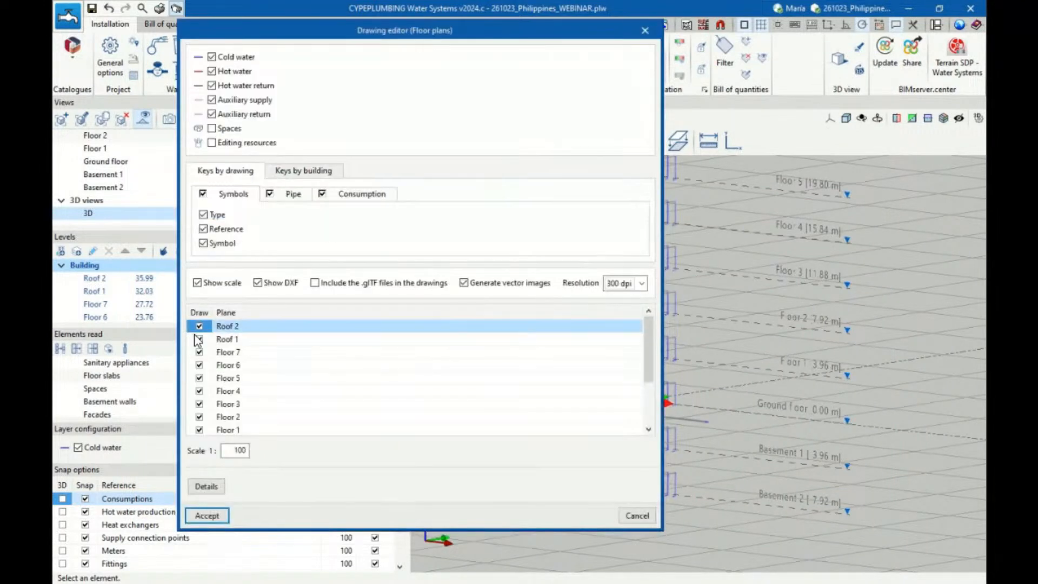
pyautogui.rightClick(193, 314)
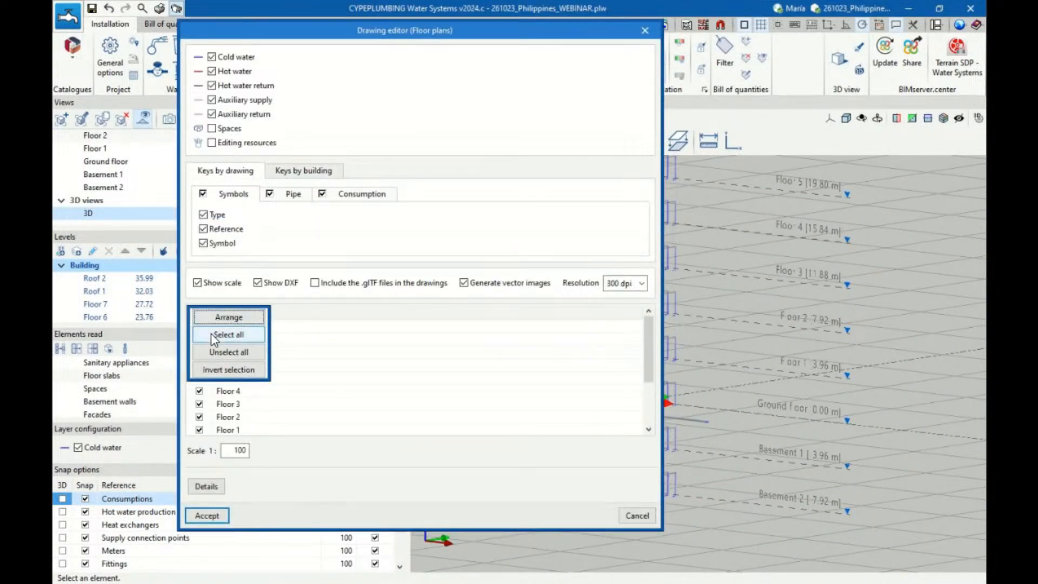
pyautogui.click(222, 352)
pyautogui.scroll(-2, 208, 373)
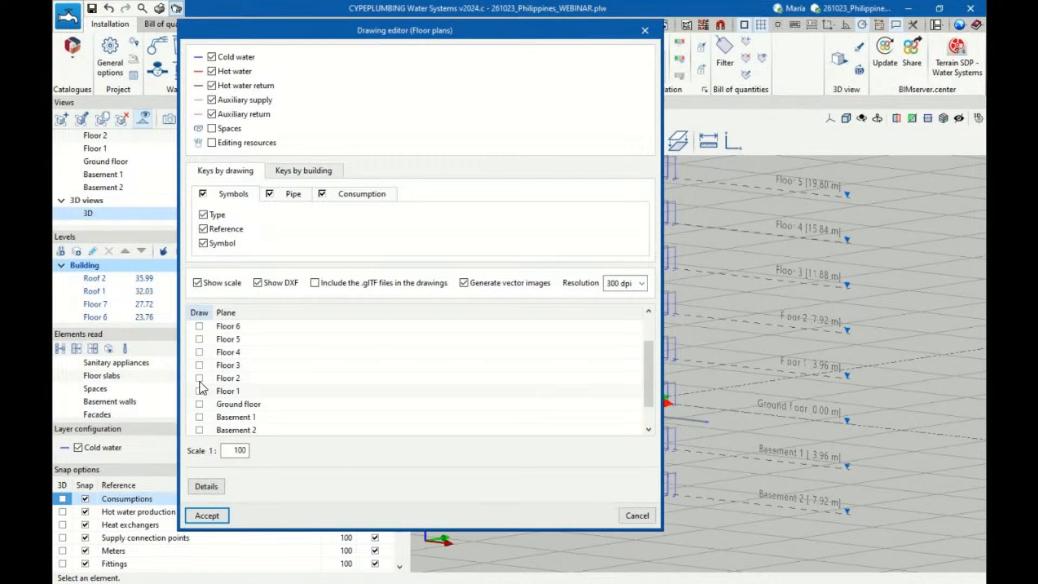
pyautogui.click(200, 391)
pyautogui.click(207, 515)
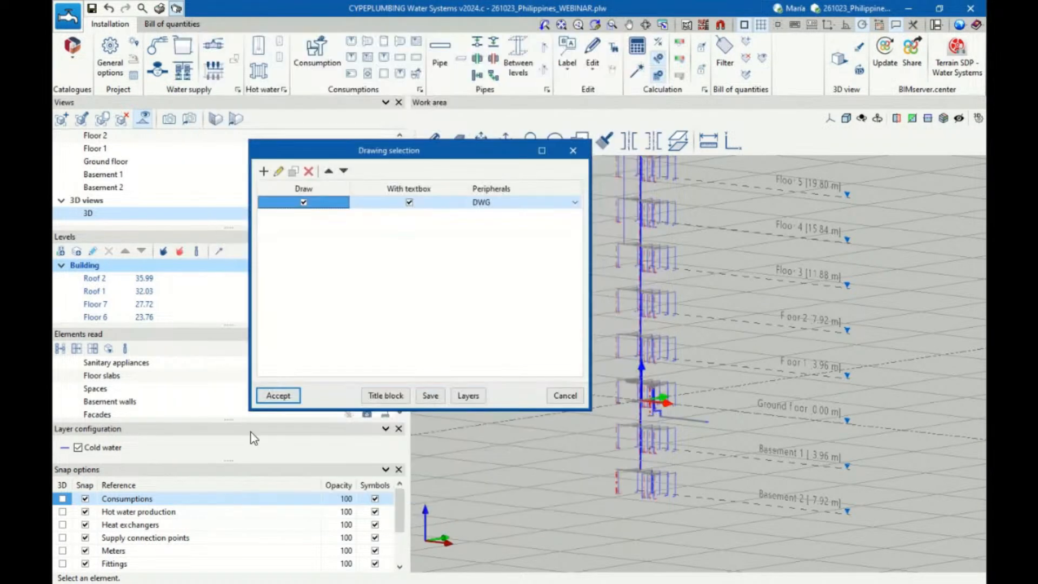
pyautogui.click(278, 395)
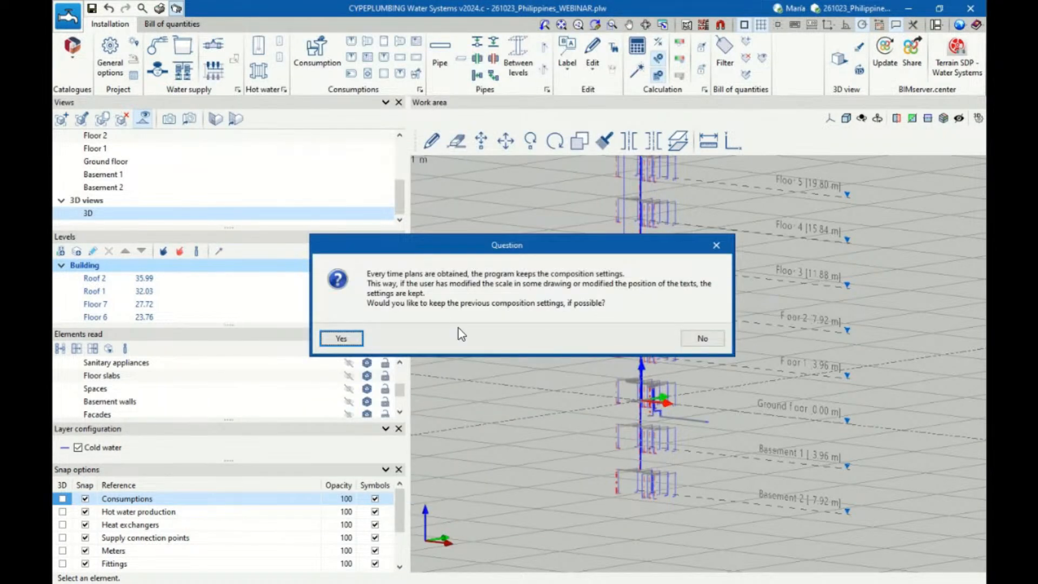
pyautogui.click(692, 339)
pyautogui.click(435, 90)
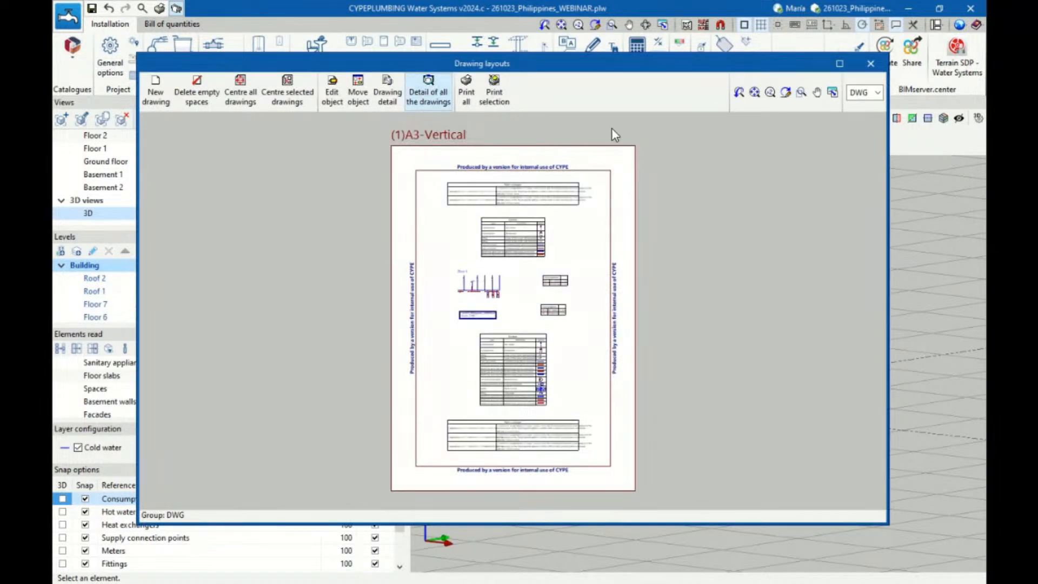
# Examine the Floor 1 plan, pipes catalogue and symbol tables on the enlarged A3 sheet, and leave the drawings without printing
pyautogui.click(839, 63)
pyautogui.scroll(6, 577, 234)
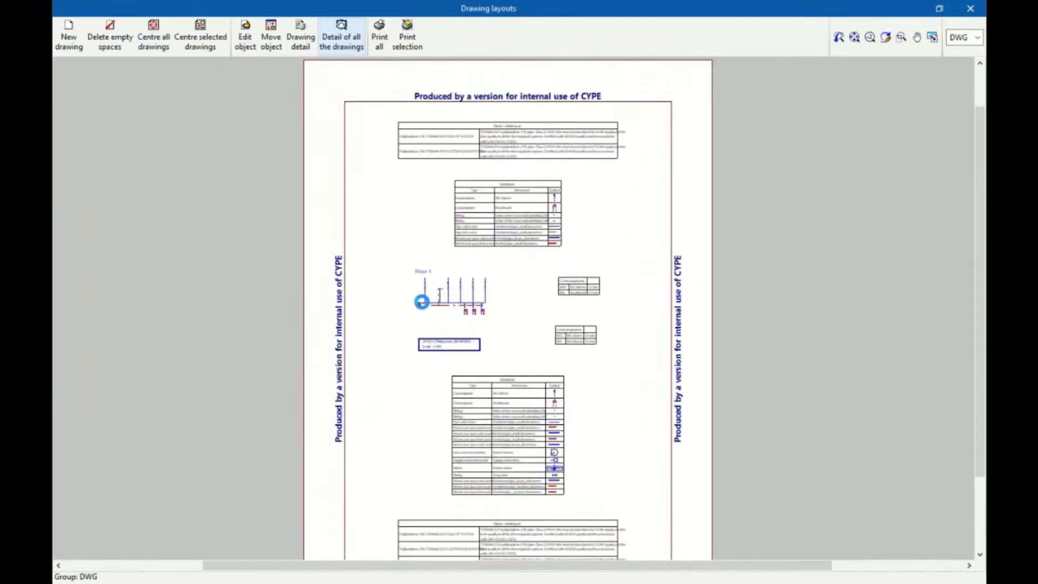
pyautogui.scroll(-6, 396, 333)
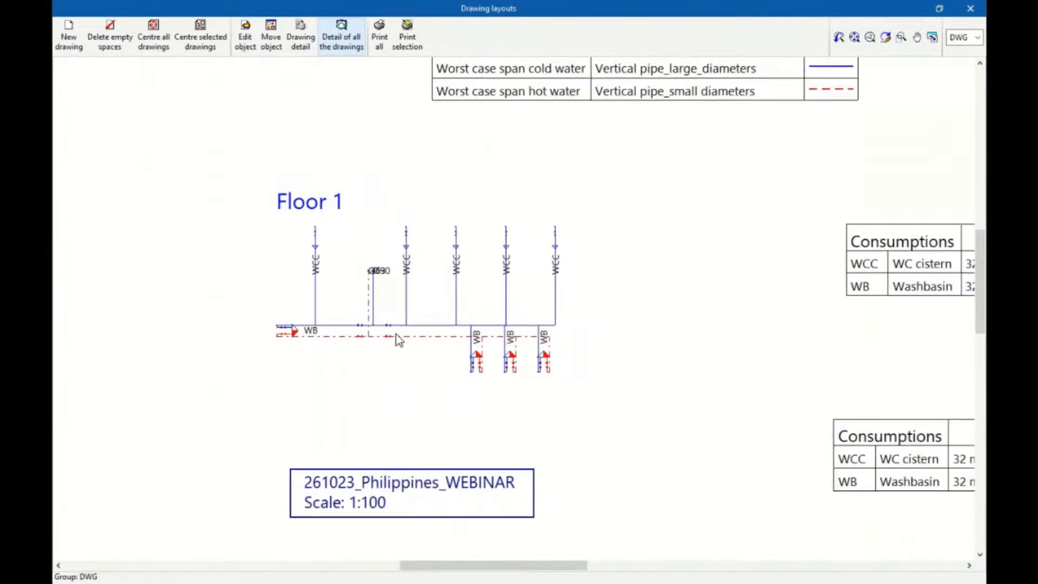
pyautogui.scroll(3, 407, 146)
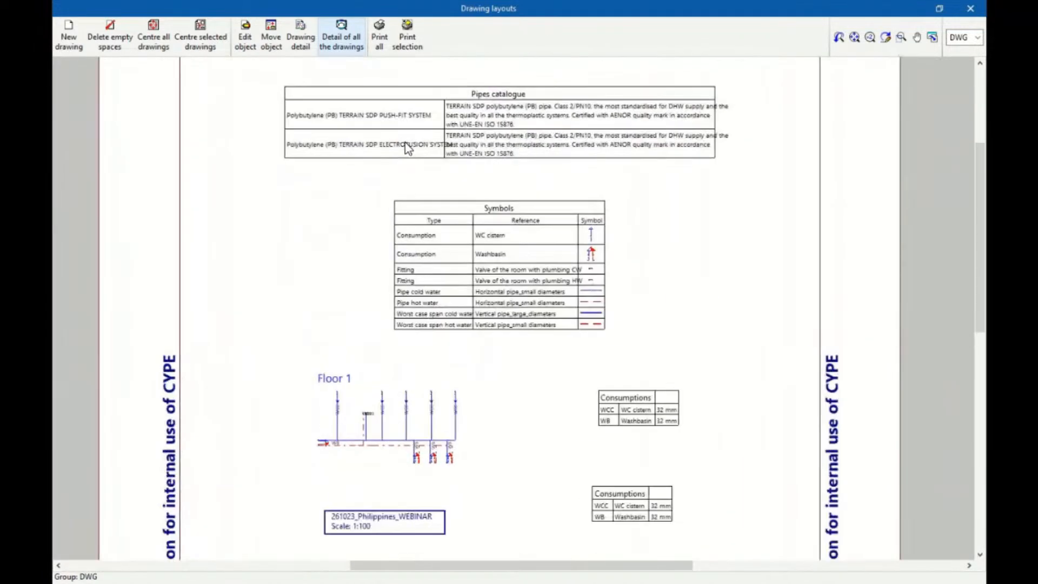
pyautogui.scroll(-8, 407, 151)
pyautogui.scroll(2, 407, 155)
pyautogui.scroll(1, 410, 159)
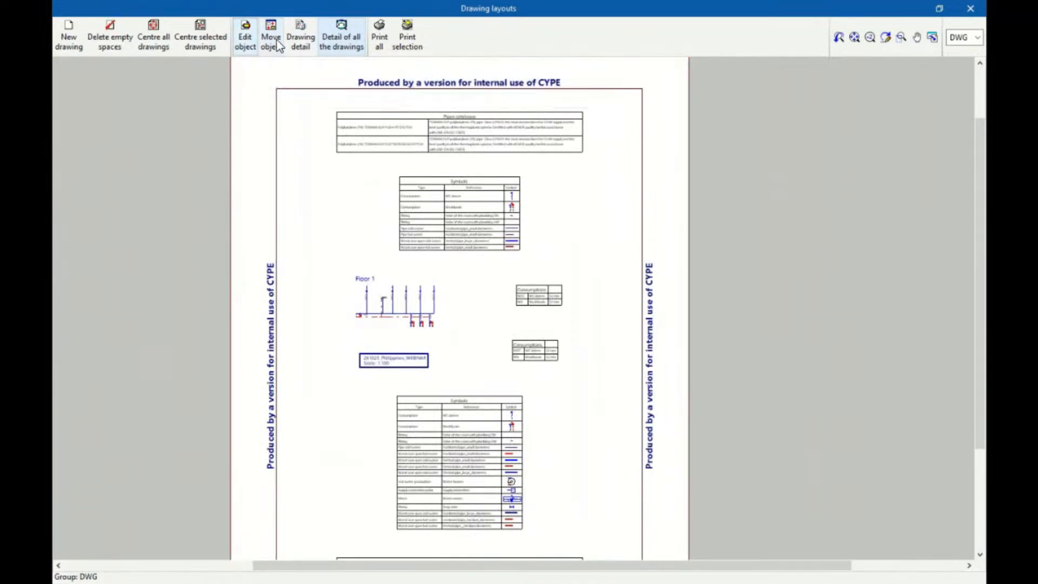
pyautogui.scroll(-2, 456, 441)
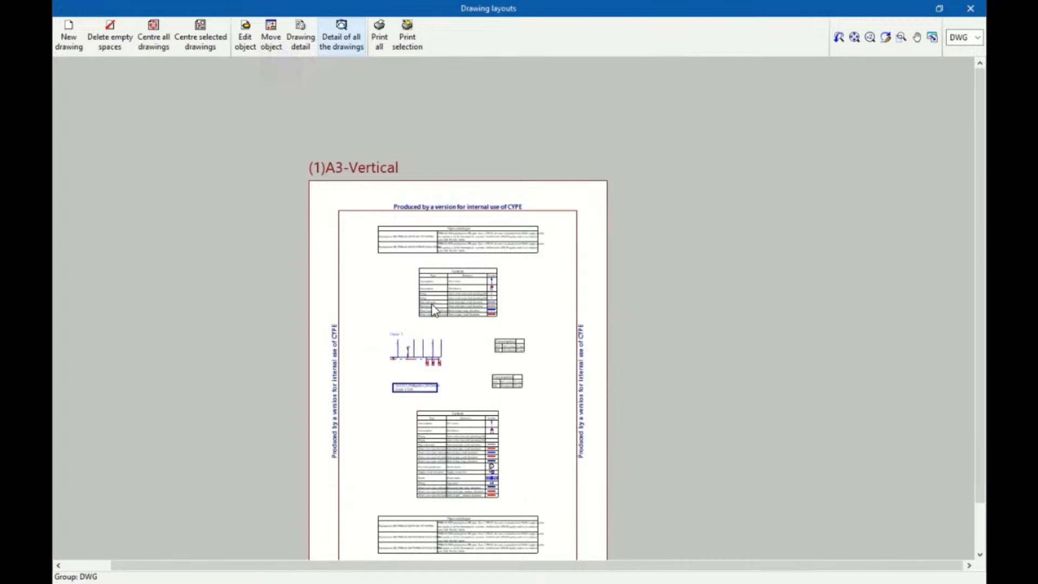
pyautogui.scroll(-2, 445, 279)
pyautogui.scroll(3, 463, 393)
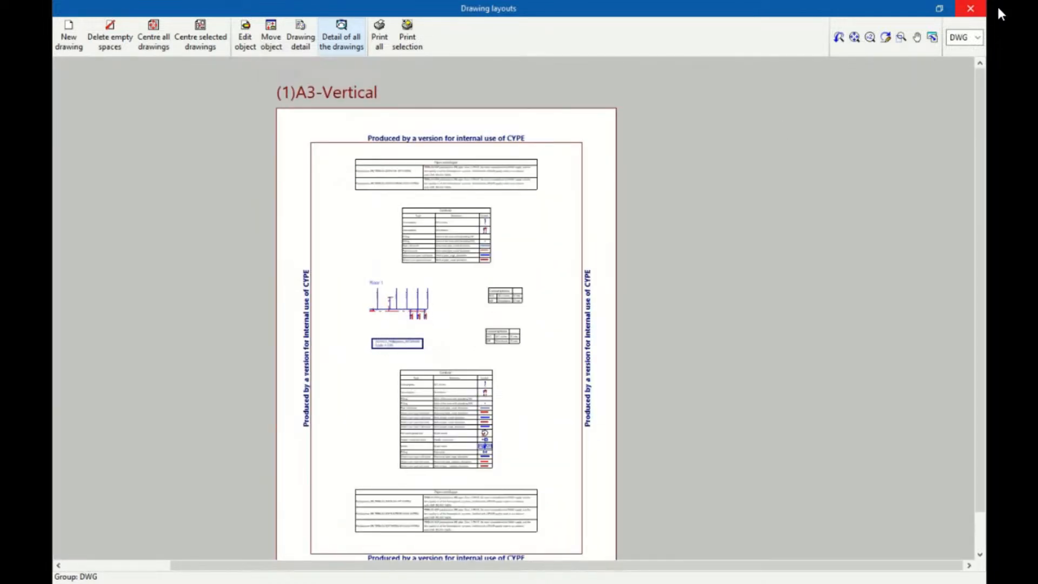
pyautogui.click(982, 13)
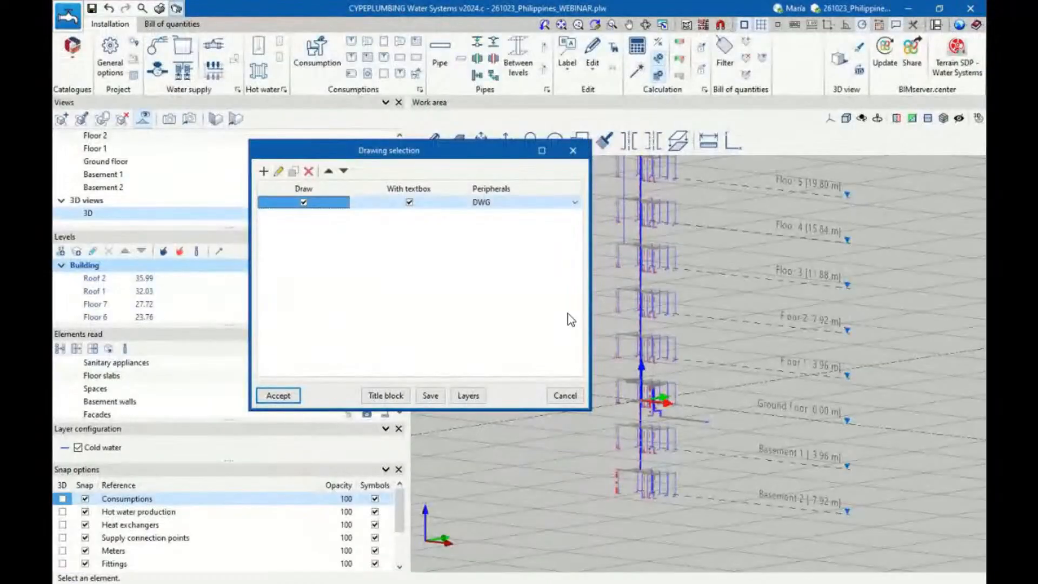
pyautogui.click(554, 399)
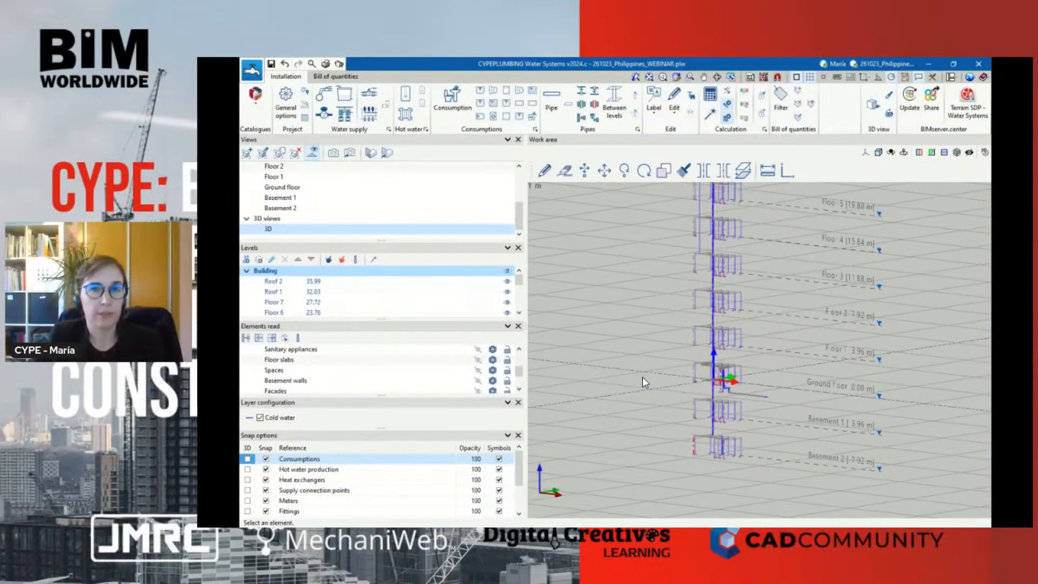
# Examine the pipes catalogue in the general options and a blank catalogue entry, and close everything without changes
pyautogui.scroll(6, 725, 264)
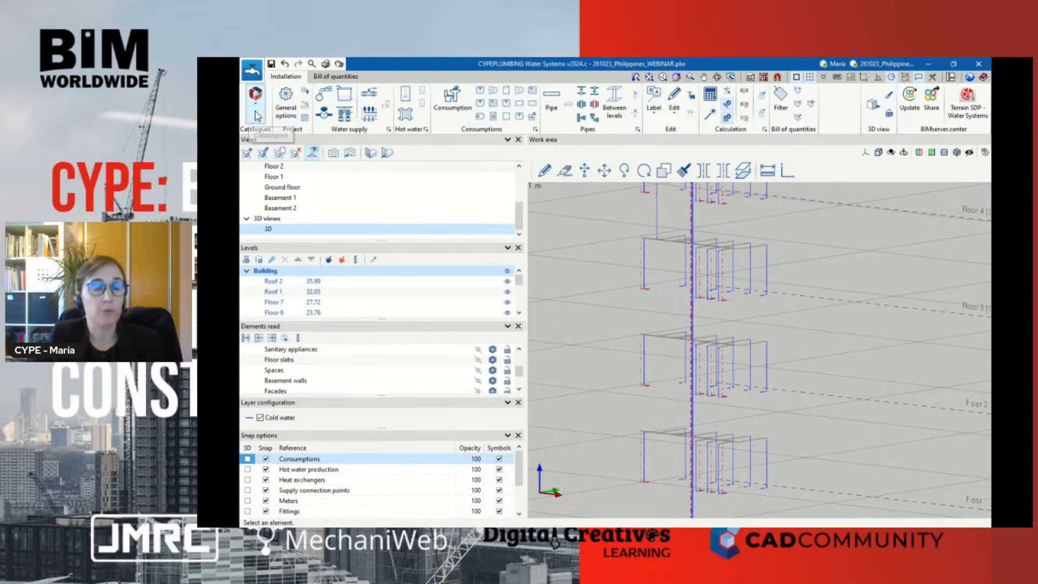
pyautogui.click(286, 107)
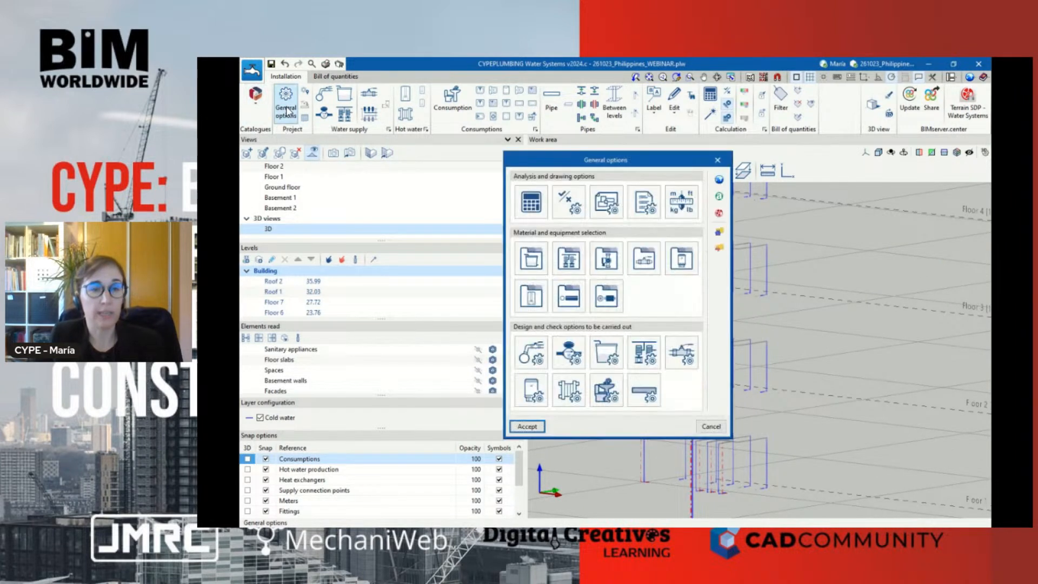
pyautogui.click(581, 312)
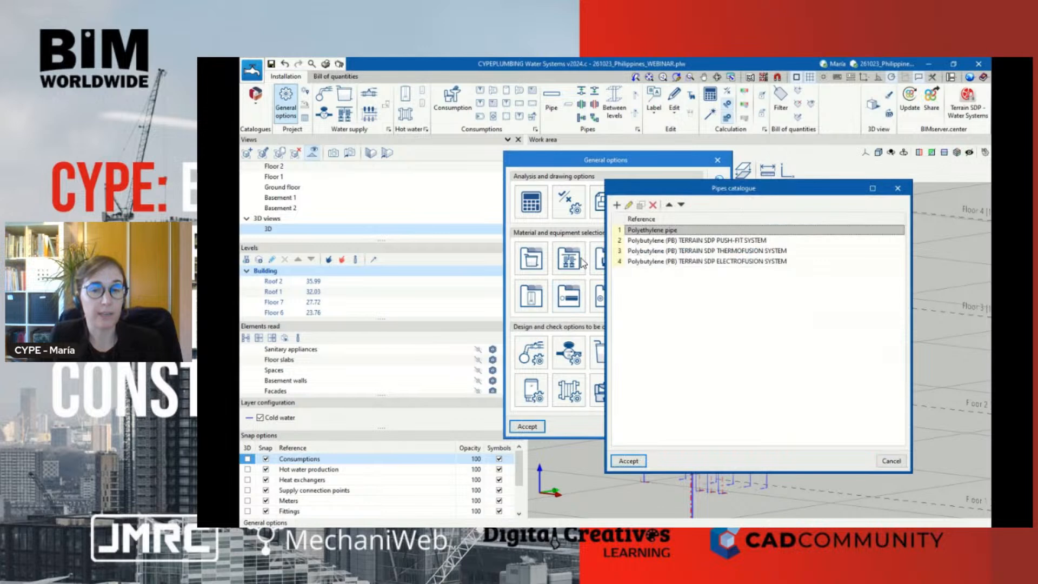
pyautogui.click(521, 184)
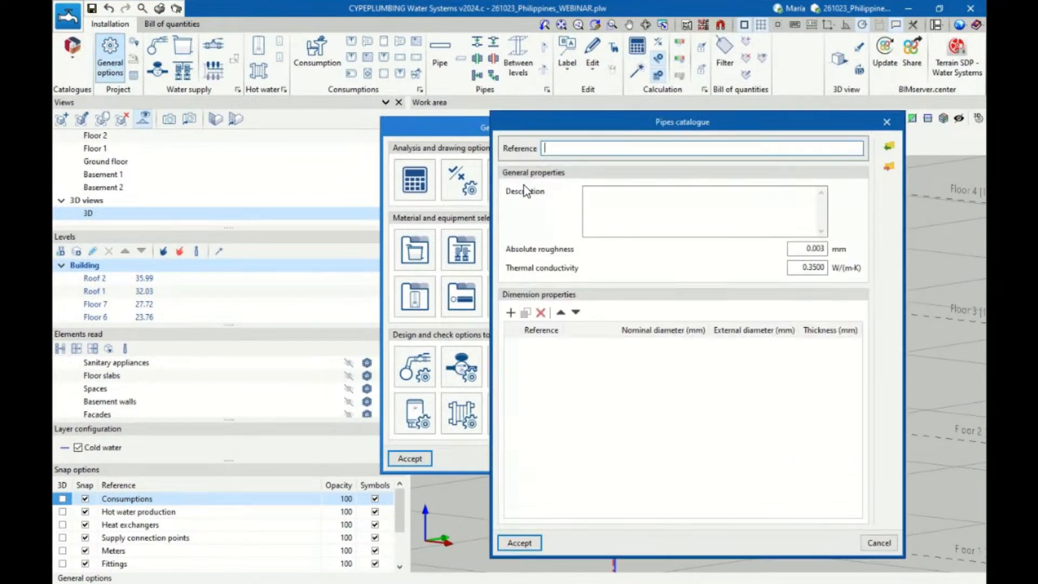
pyautogui.click(886, 122)
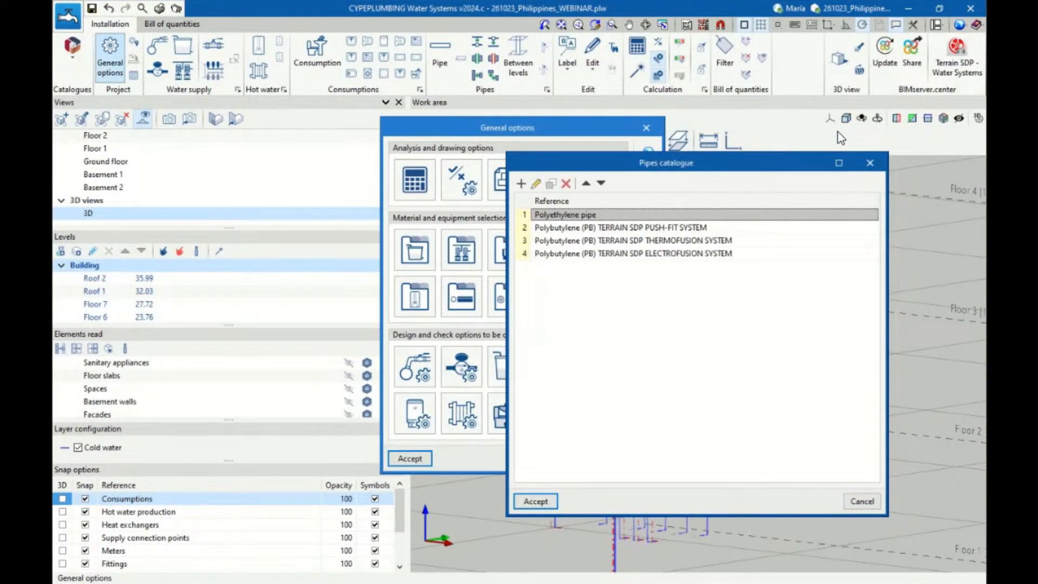
pyautogui.click(865, 164)
pyautogui.click(646, 128)
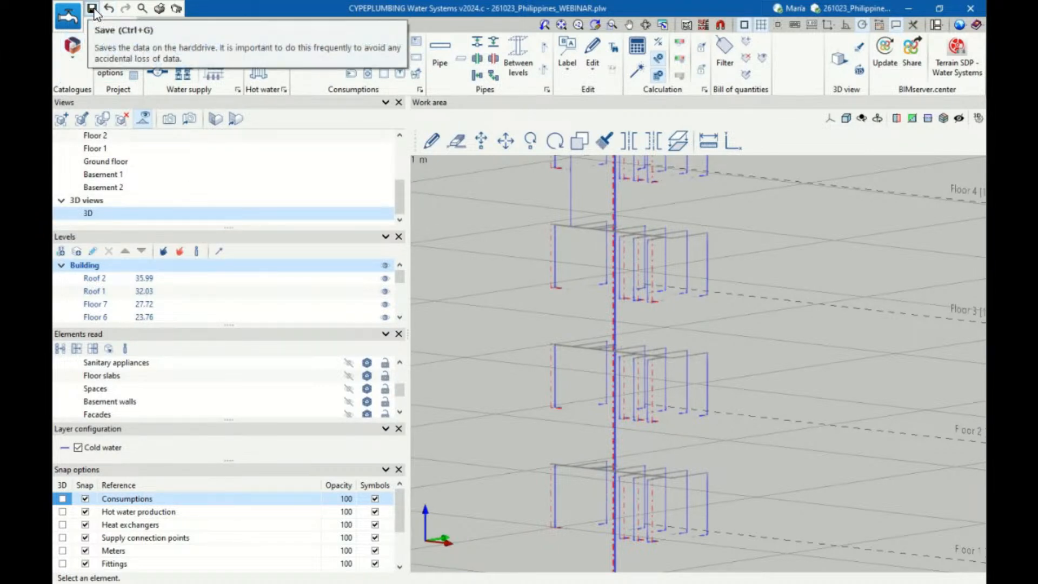
# Create a new job with the file name Example
pyautogui.scroll(-5, 561, 296)
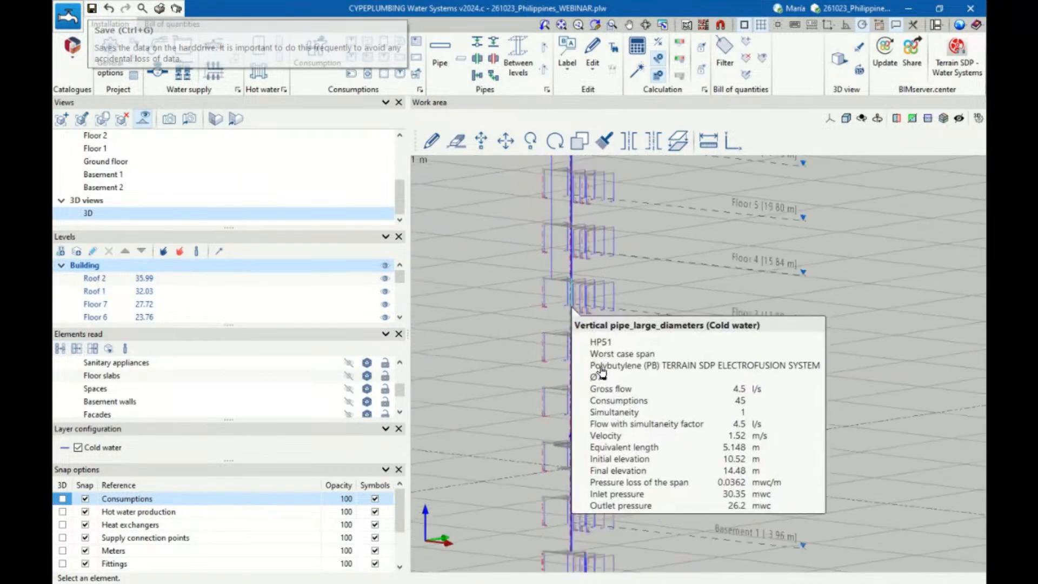
pyautogui.scroll(-1, 601, 372)
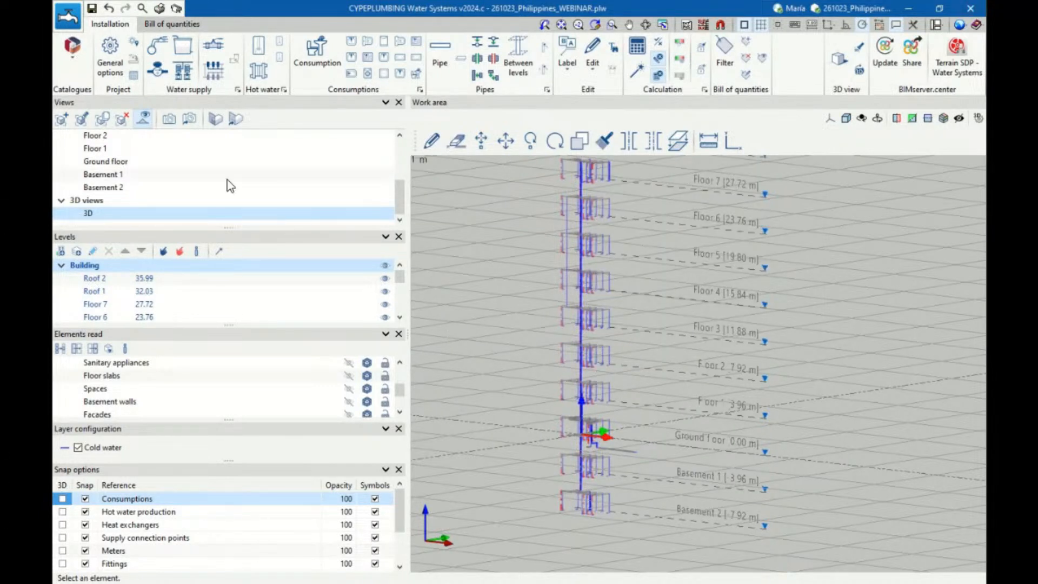
pyautogui.click(75, 20)
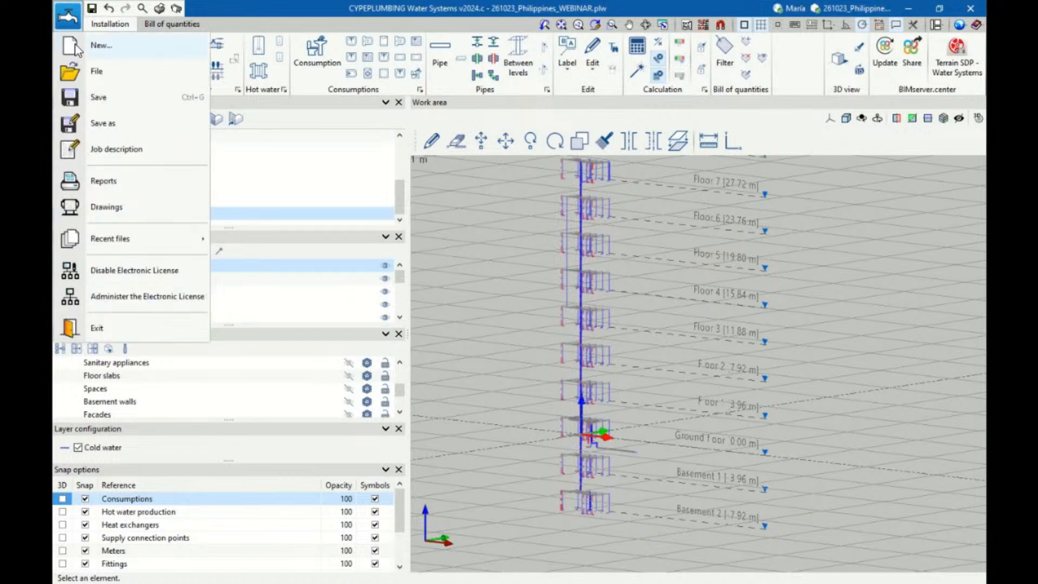
pyautogui.click(74, 45)
pyautogui.click(427, 329)
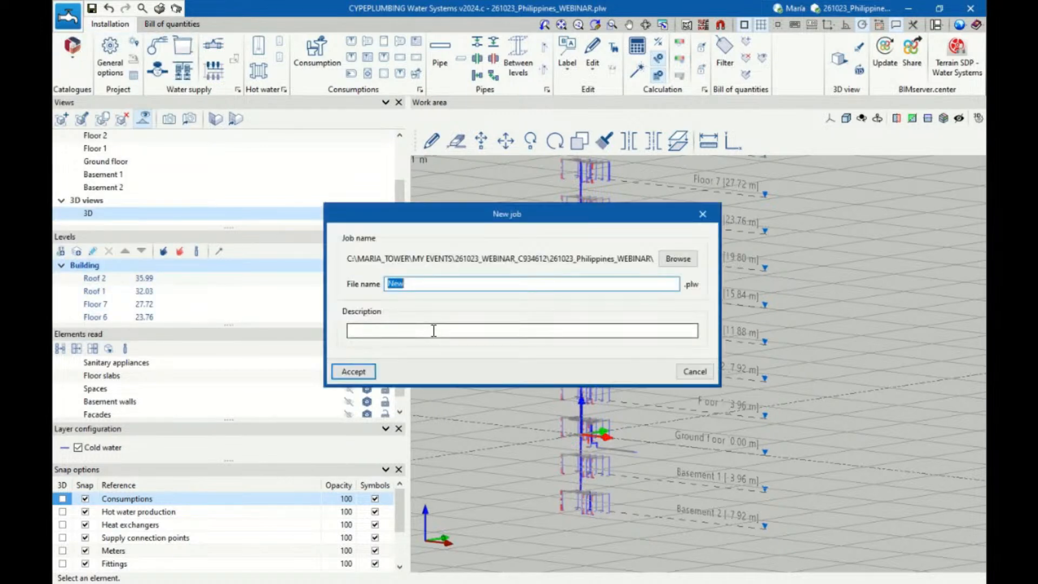
pyautogui.write('Example')
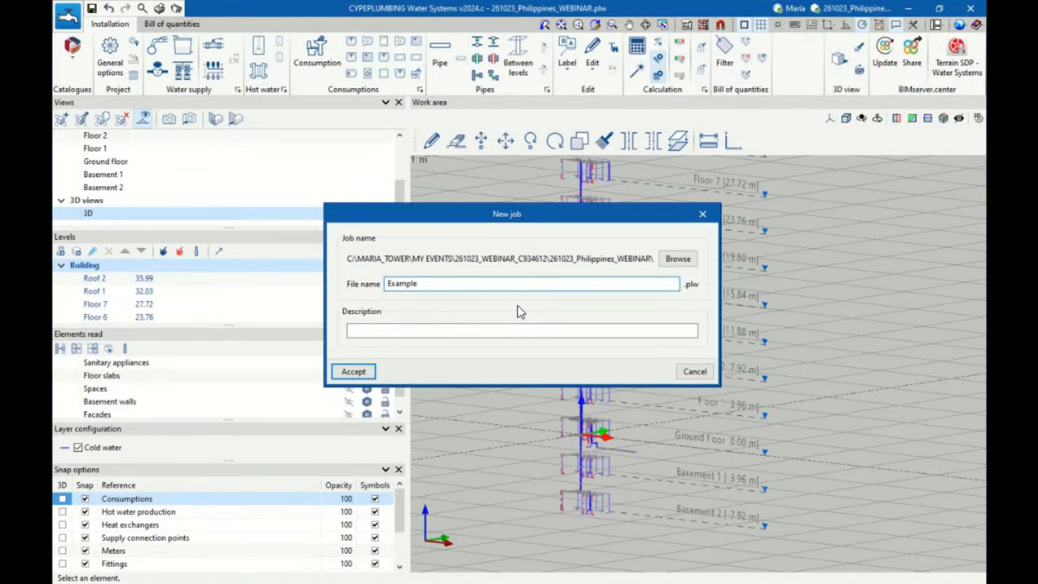
pyautogui.click(358, 371)
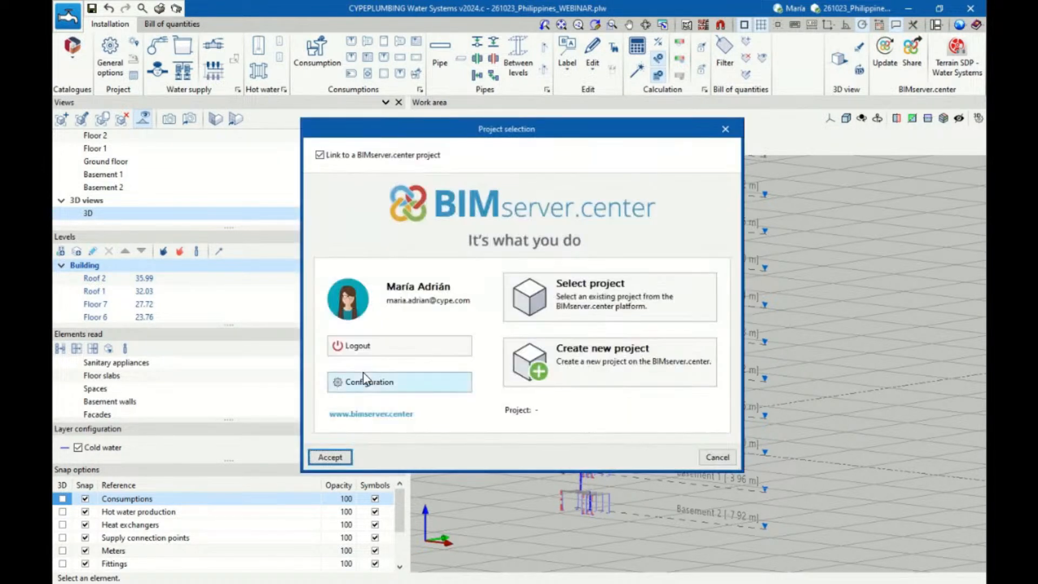
# Link the new job to the BIMserver.center project 261023_Philippines_WEBINAR and import only its Architectural Model
pyautogui.click(608, 293)
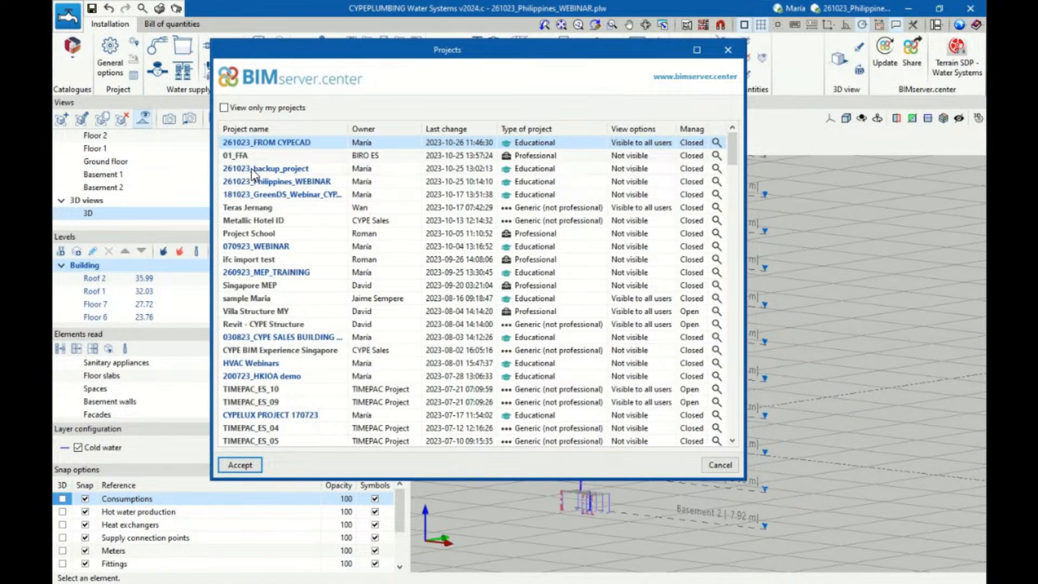
pyautogui.click(264, 182)
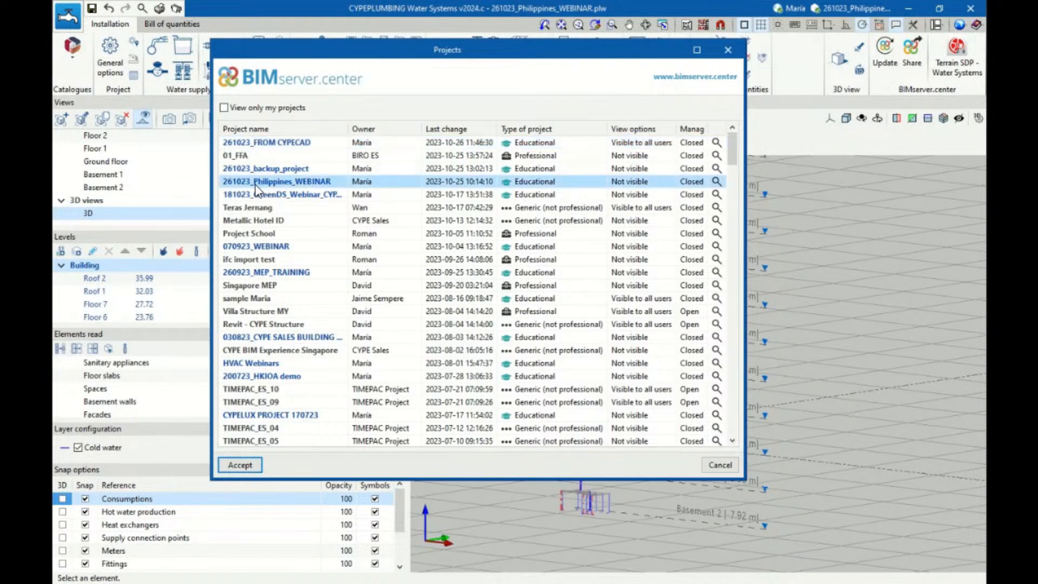
pyautogui.doubleClick(255, 185)
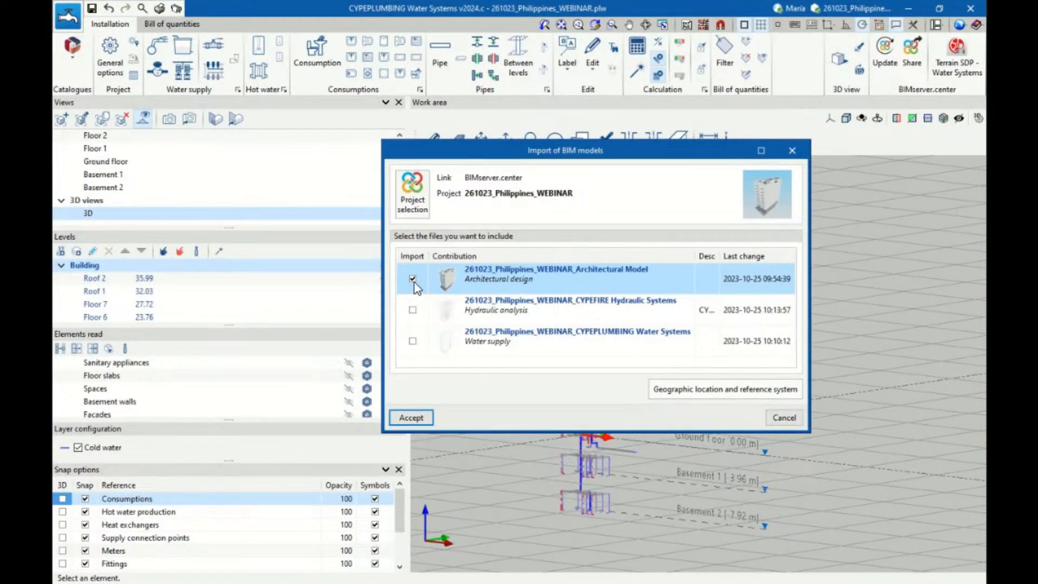
pyautogui.click(413, 279)
pyautogui.click(427, 418)
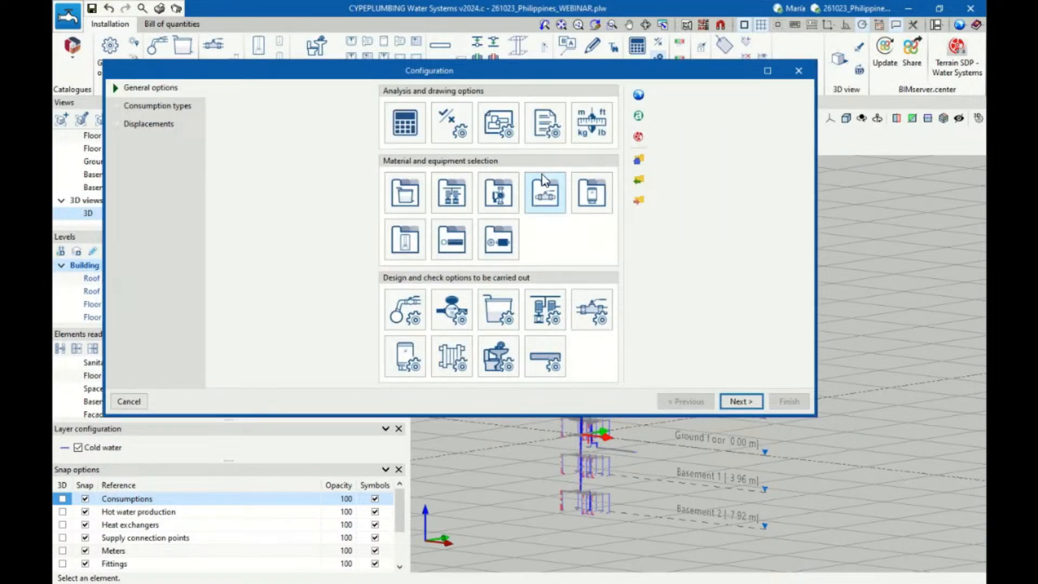
# Check the consumptions and pipes lists under the new job's design and check options, closing both without changes
pyautogui.moveTo(424, 71); pyautogui.dragTo(432, 97)
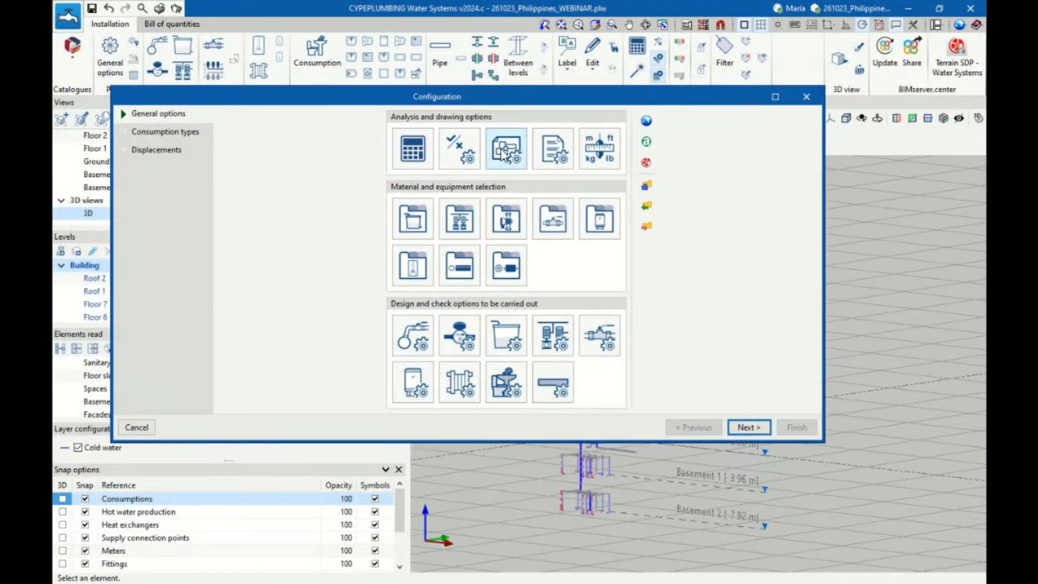
pyautogui.click(507, 383)
pyautogui.click(626, 193)
pyautogui.click(541, 383)
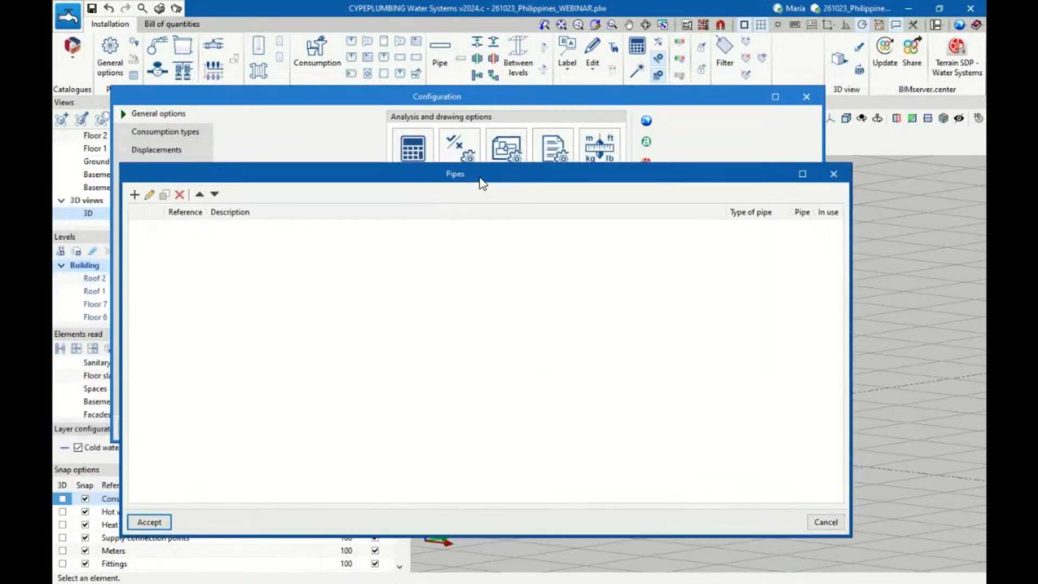
pyautogui.click(836, 173)
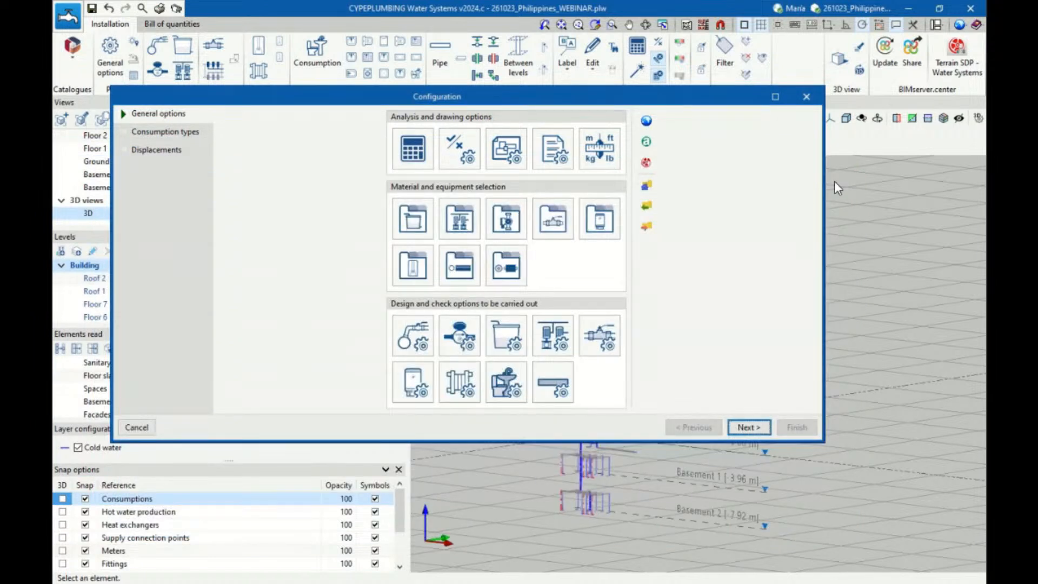
# Import the EN 806-3 standard configuration into the new job's general options
pyautogui.click(647, 121)
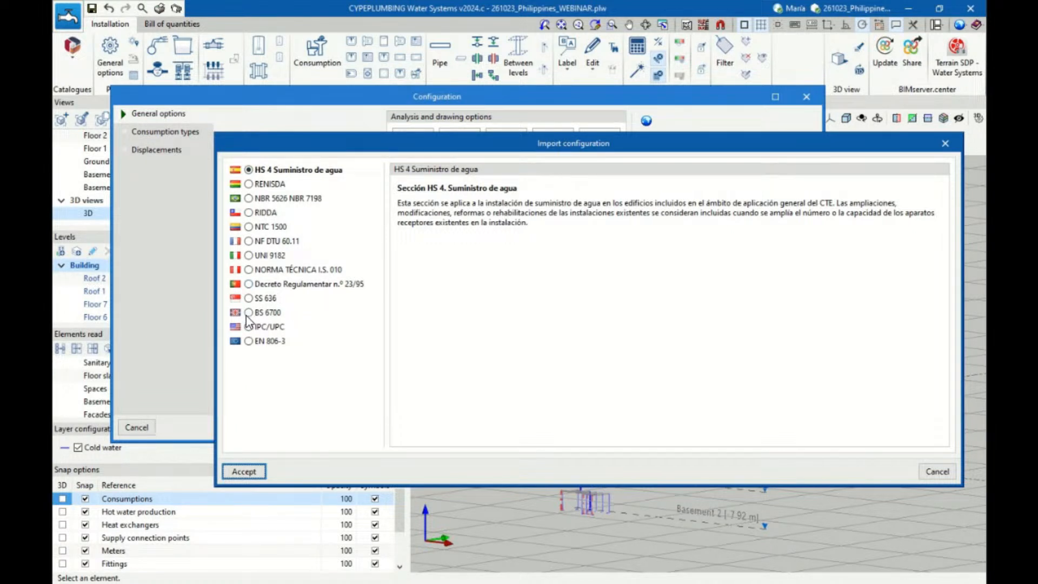
pyautogui.click(251, 342)
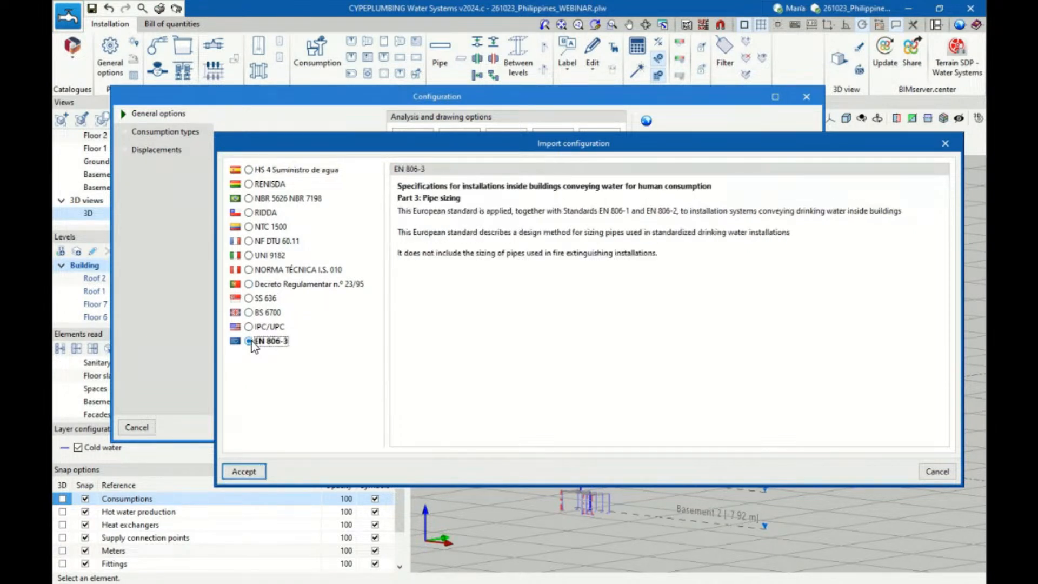
pyautogui.click(243, 472)
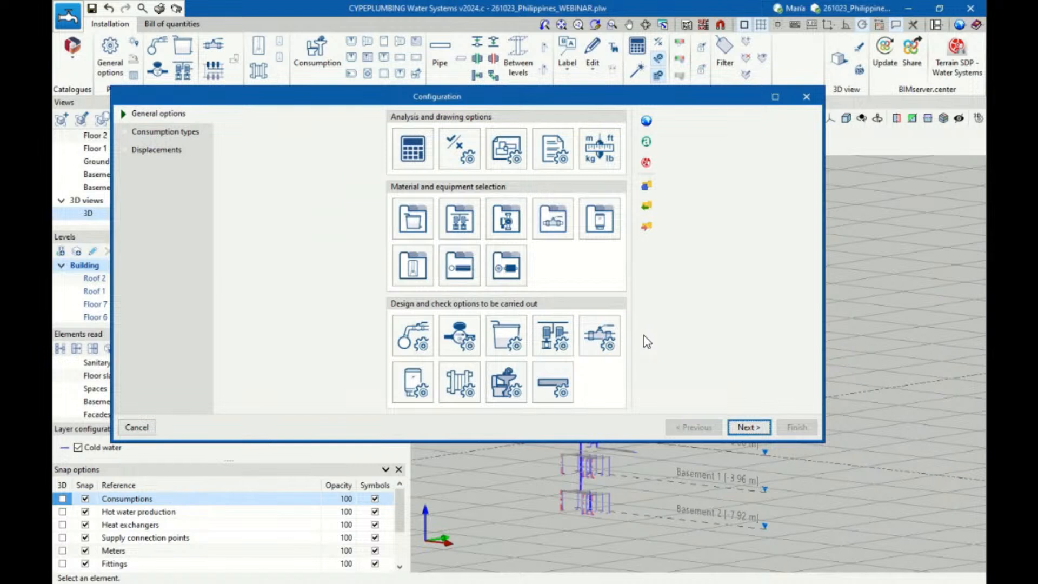
# Review the list of consumptions and the properties of the Washbasin consumption, and close the list
pyautogui.click(506, 385)
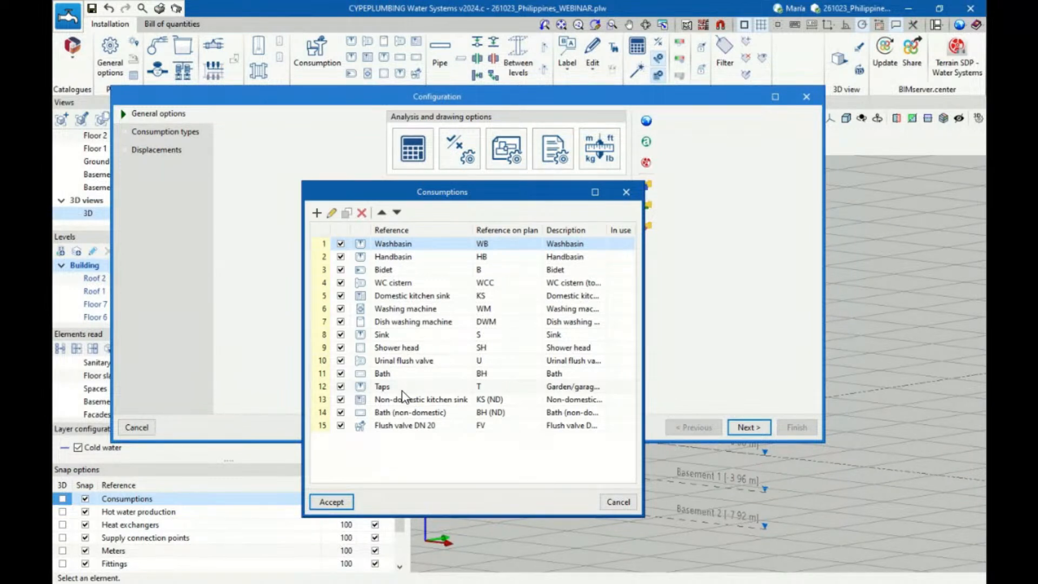
pyautogui.click(334, 214)
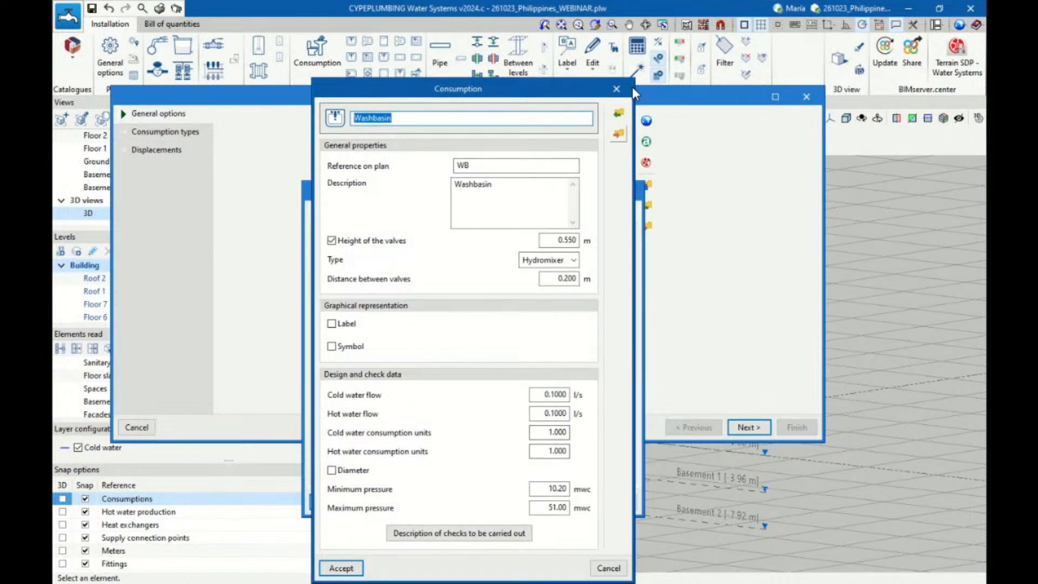
pyautogui.click(616, 89)
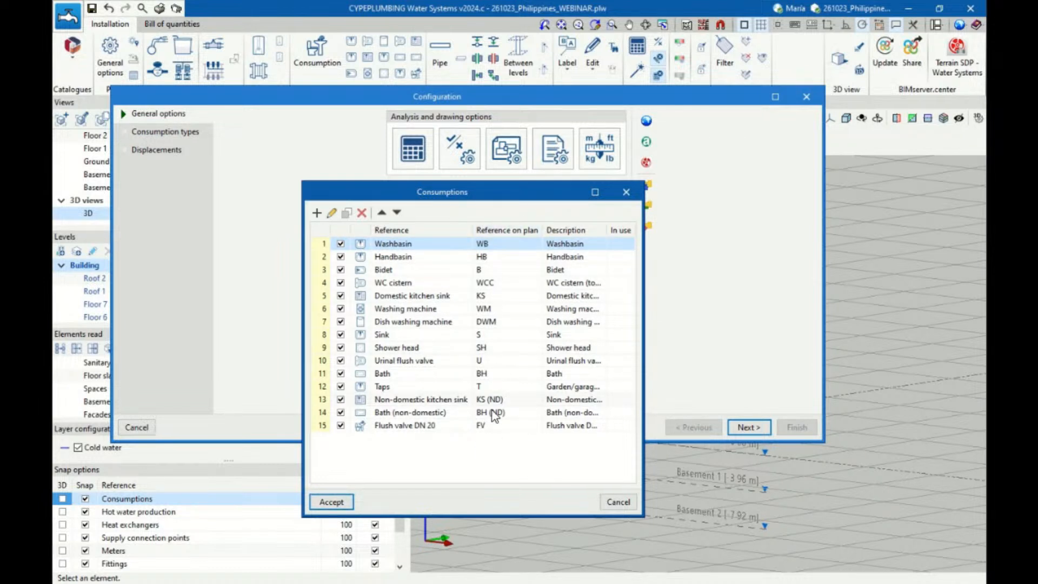
pyautogui.click(331, 502)
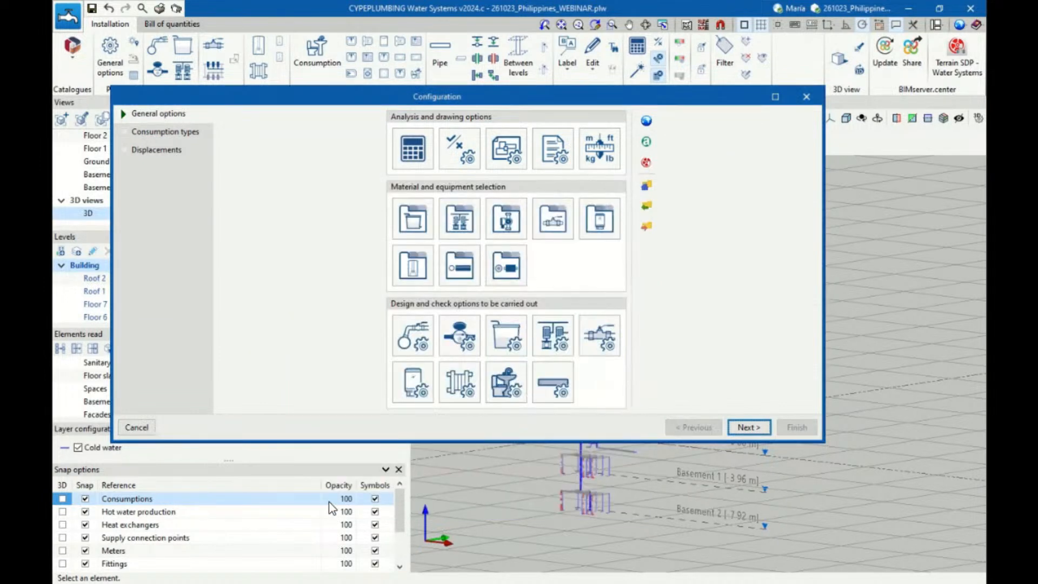
# Review the list of pipes and the properties of the cold water horizontal pipe without simultaneity
pyautogui.click(559, 393)
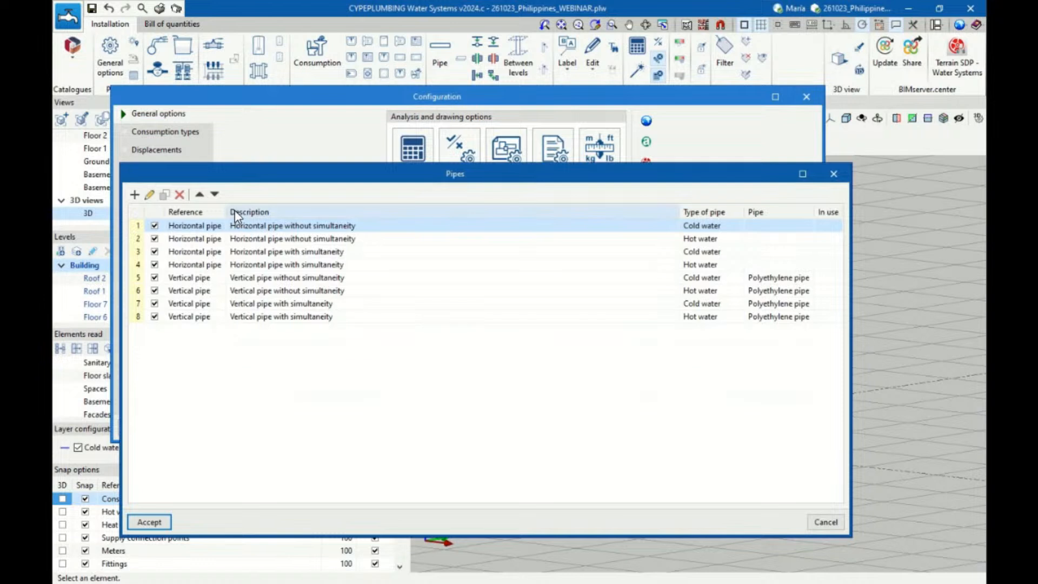
pyautogui.moveTo(226, 210)
pyautogui.mouseDown()
pyautogui.moveTo(312, 211)
pyautogui.moveTo(238, 211)
pyautogui.mouseUp()
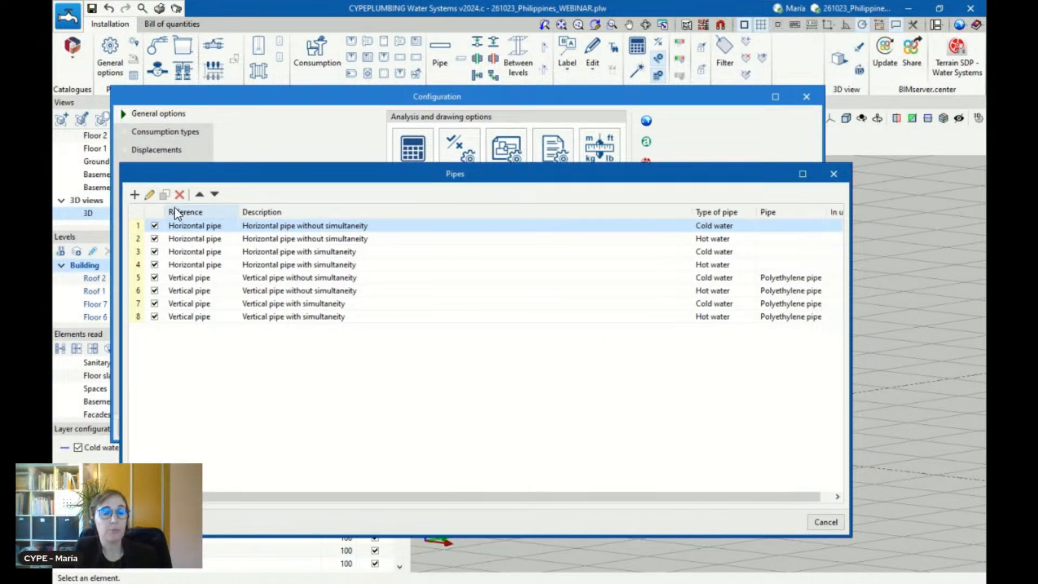
pyautogui.click(150, 195)
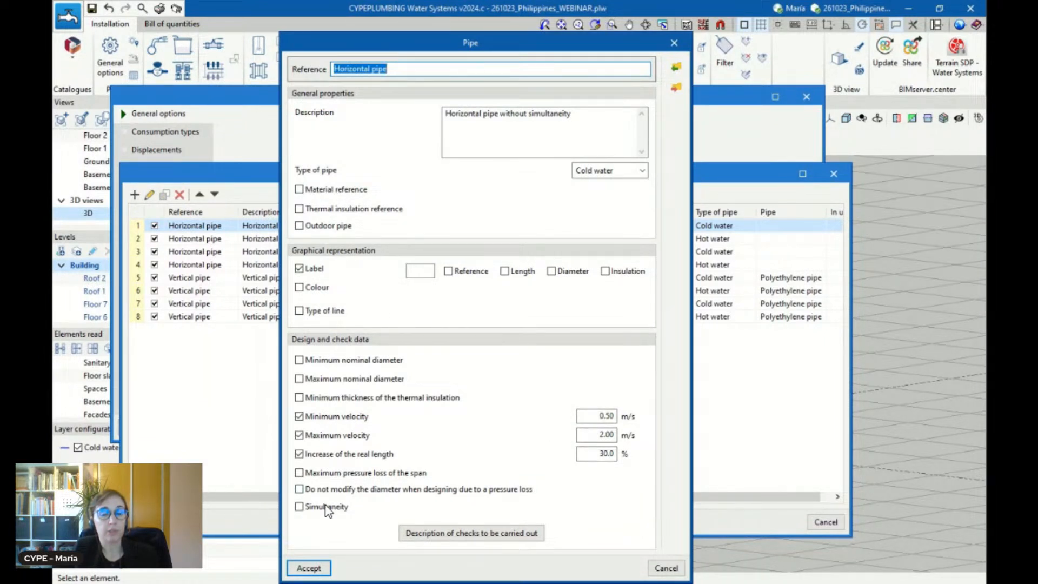
pyautogui.click(675, 43)
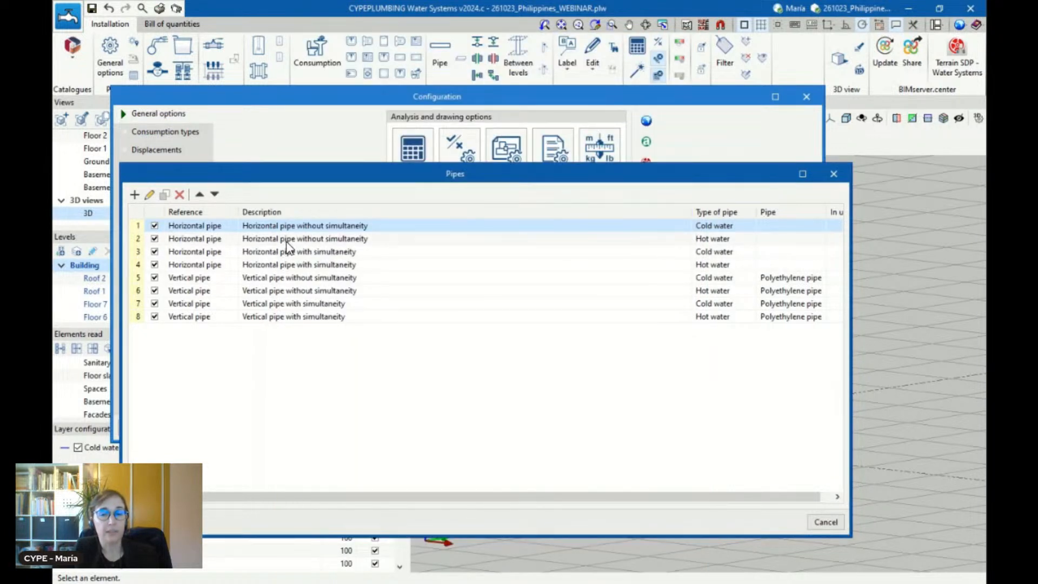
# Inspect the properties and simultaneity method of the cold water horizontal pipe with simultaneity
pyautogui.click(285, 252)
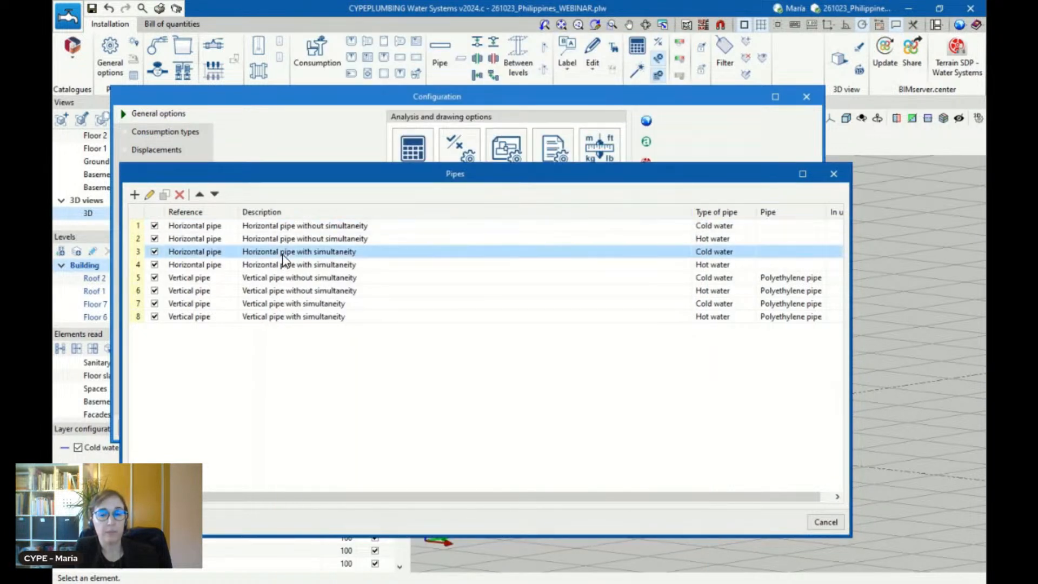
pyautogui.click(149, 195)
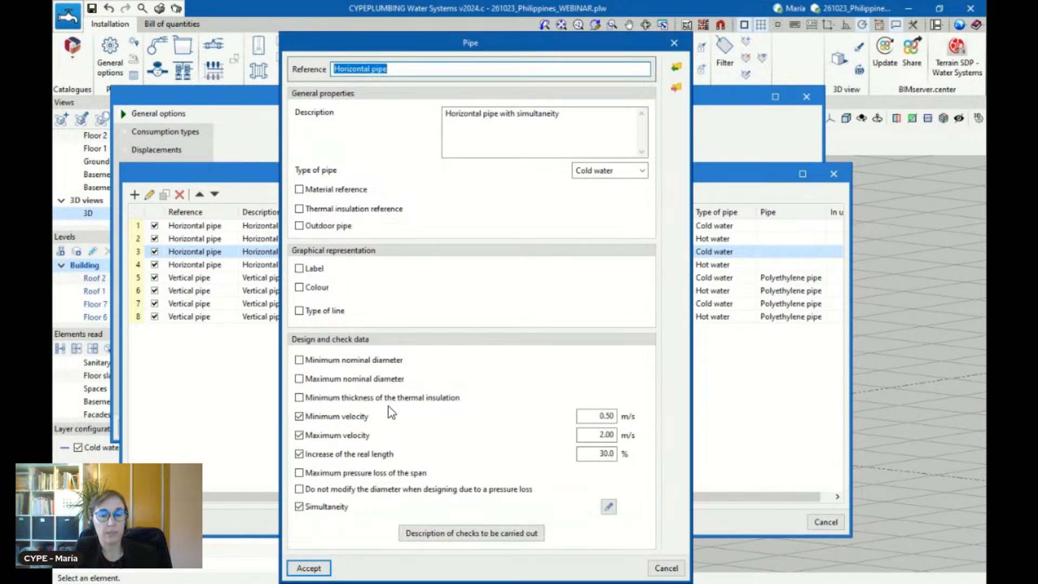
pyautogui.click(608, 507)
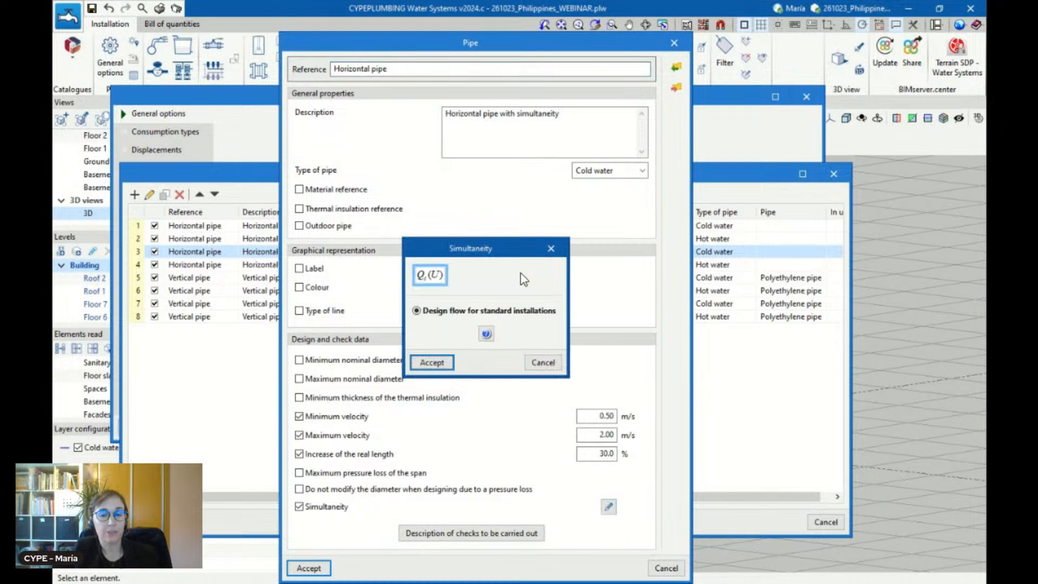
pyautogui.click(550, 248)
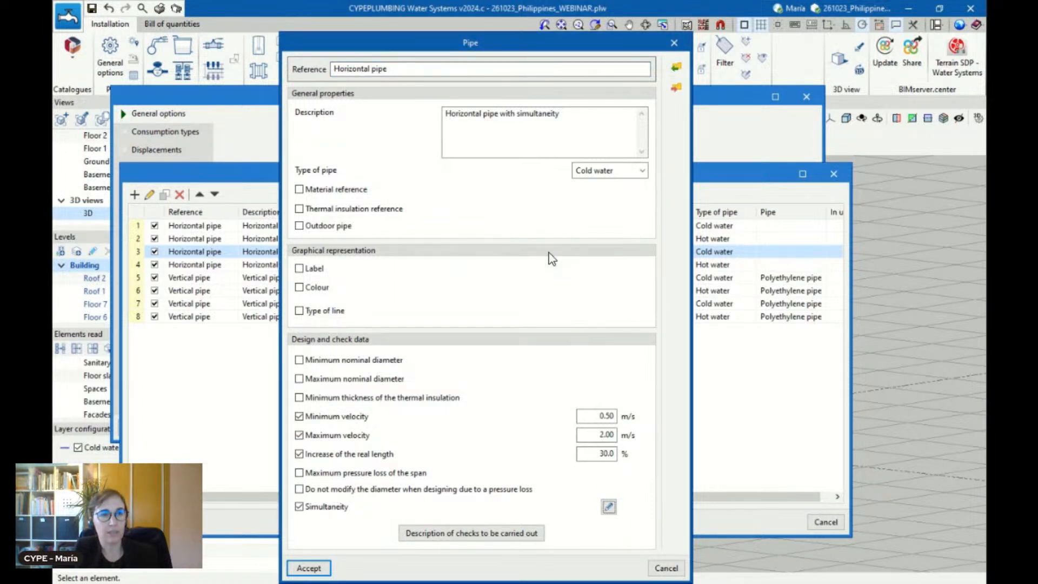
# Close the cold water horizontal pipe's properties and accept the list of pipes
pyautogui.click(673, 43)
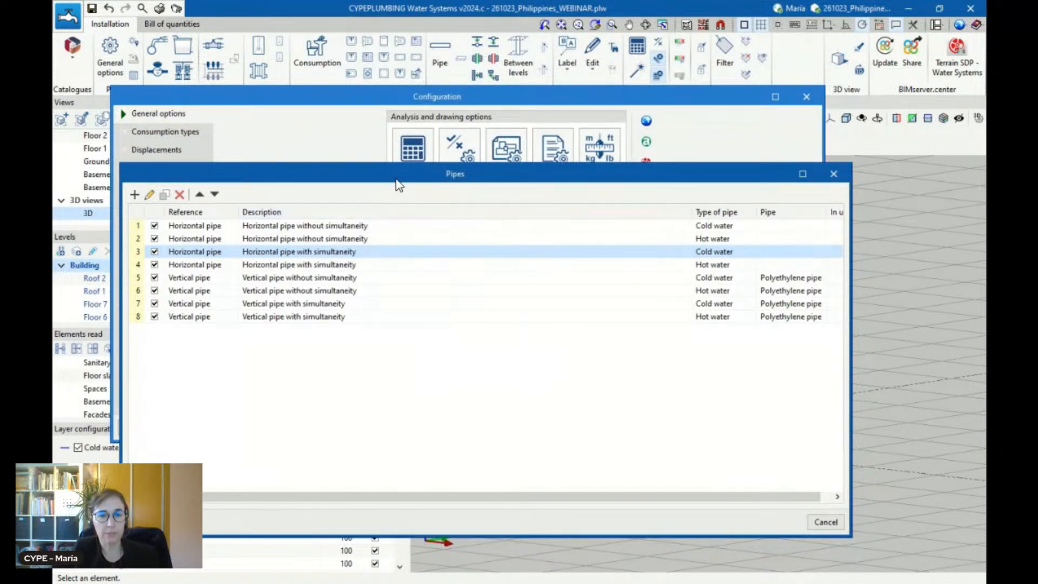
pyautogui.moveTo(396, 180); pyautogui.dragTo(454, 152)
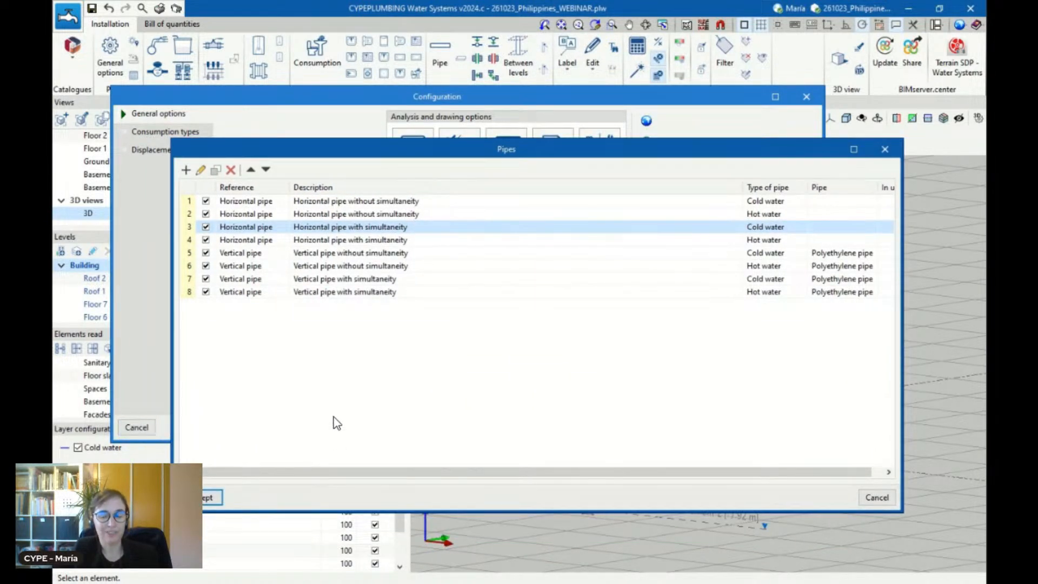
pyautogui.click(212, 497)
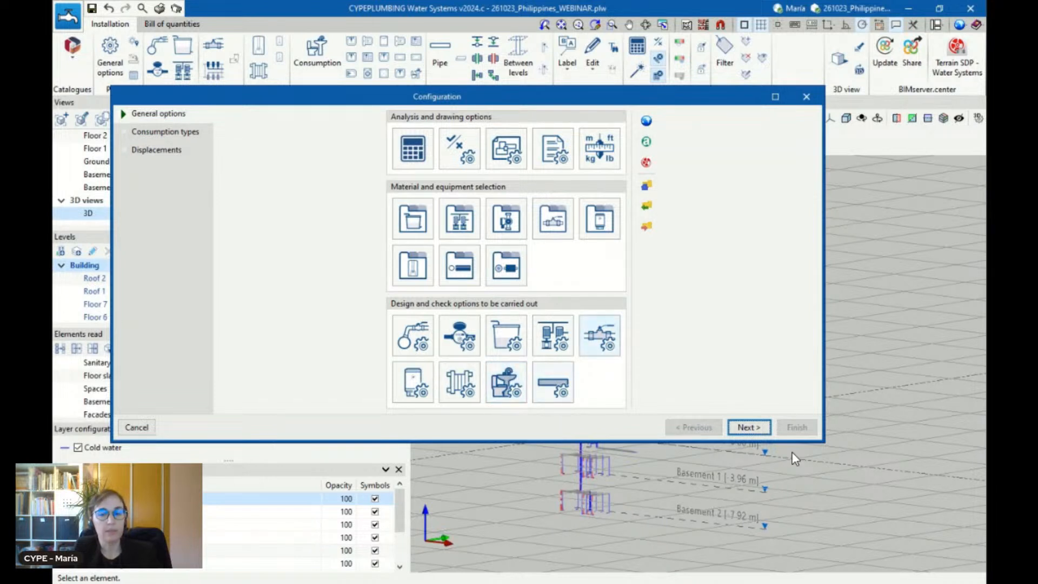
# Enable the consumption types in the configuration and assign WC cistern (to fill in 2 mins) to the toilets
pyautogui.click(757, 428)
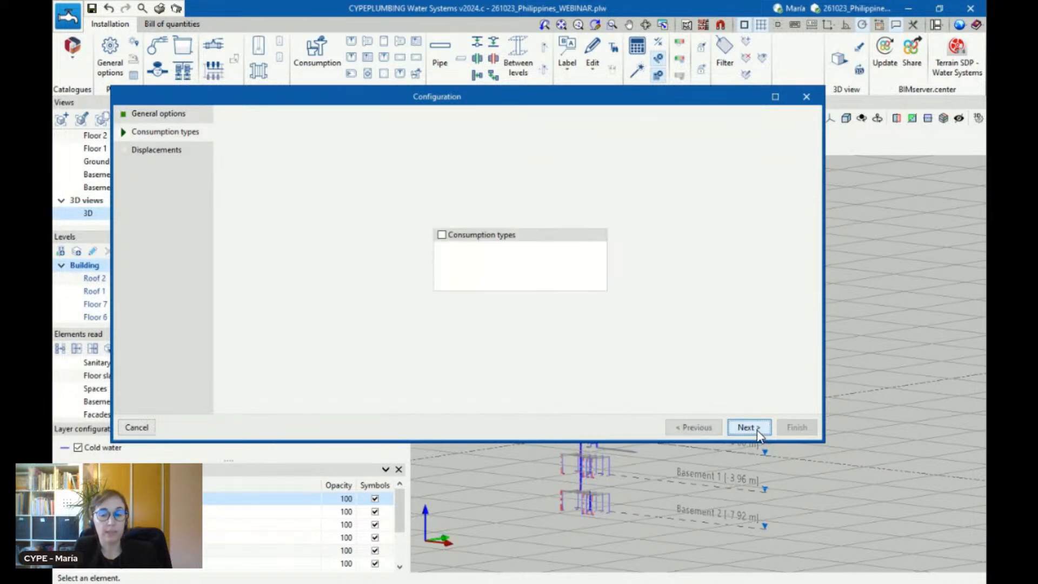
pyautogui.click(473, 236)
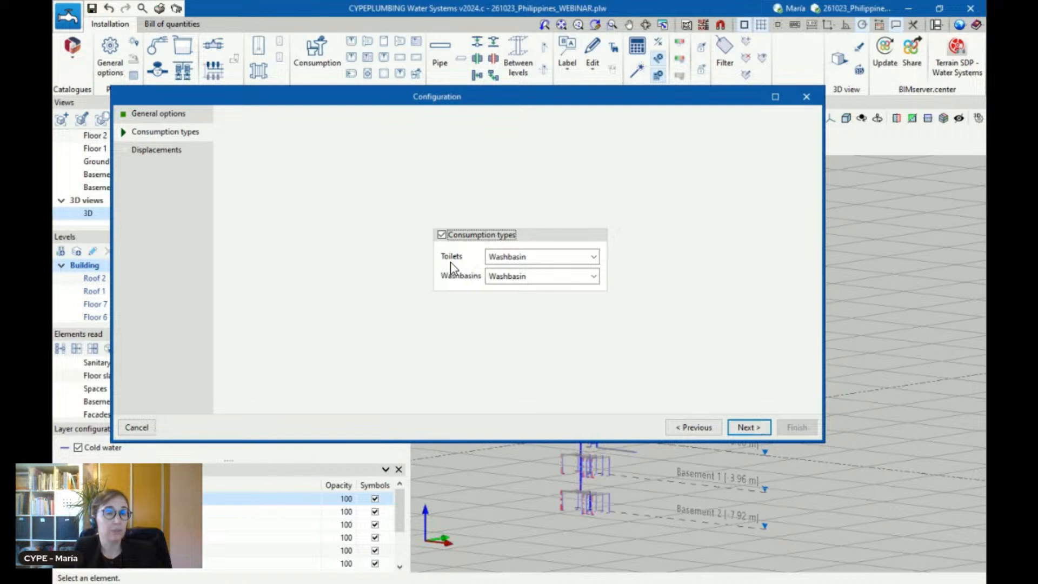
pyautogui.click(491, 256)
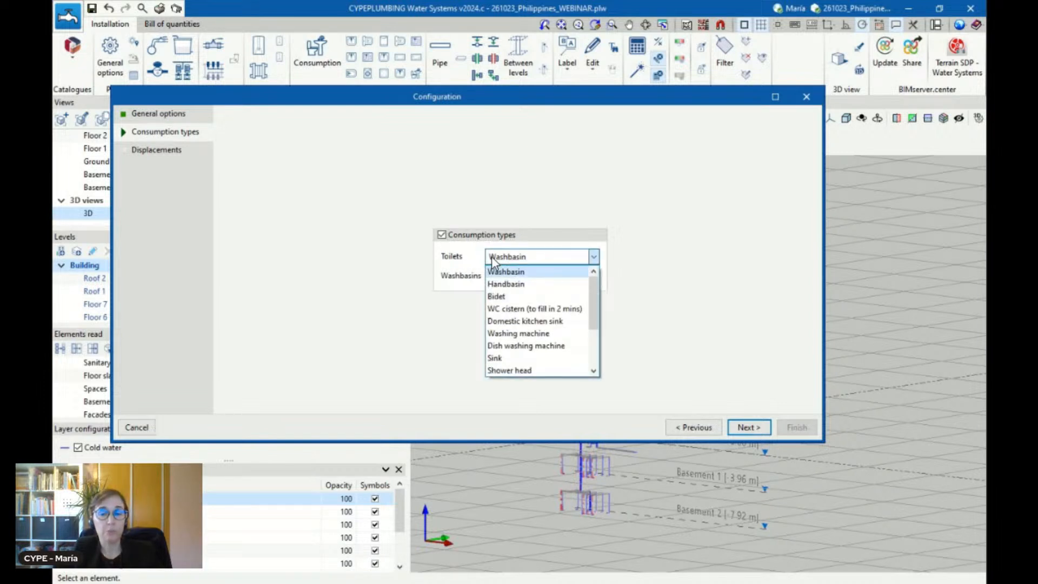
pyautogui.click(513, 309)
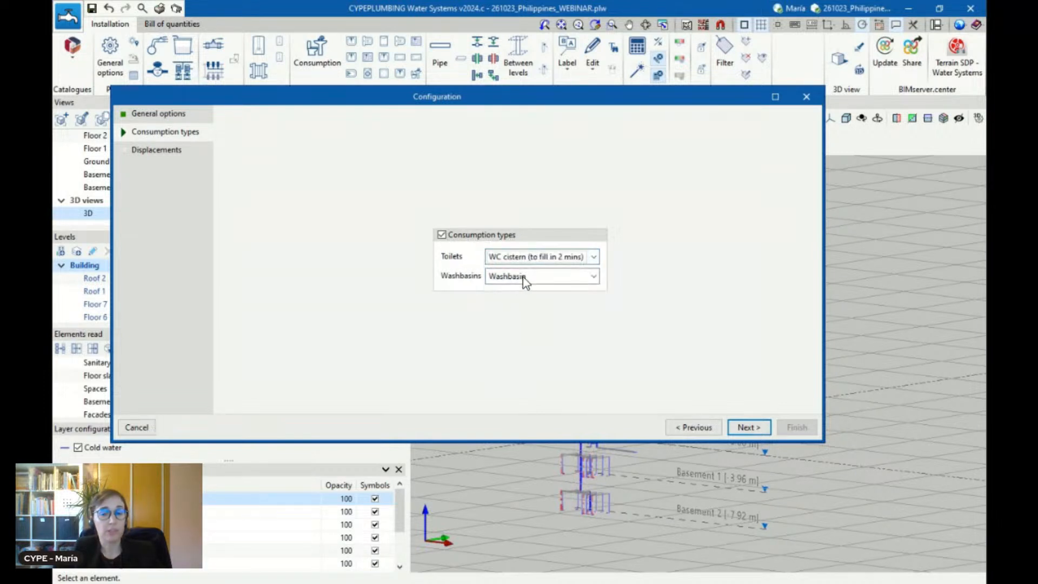
# Go back to the general options, review the WC cistern entry in the list of consumptions and close the list
pyautogui.click(685, 429)
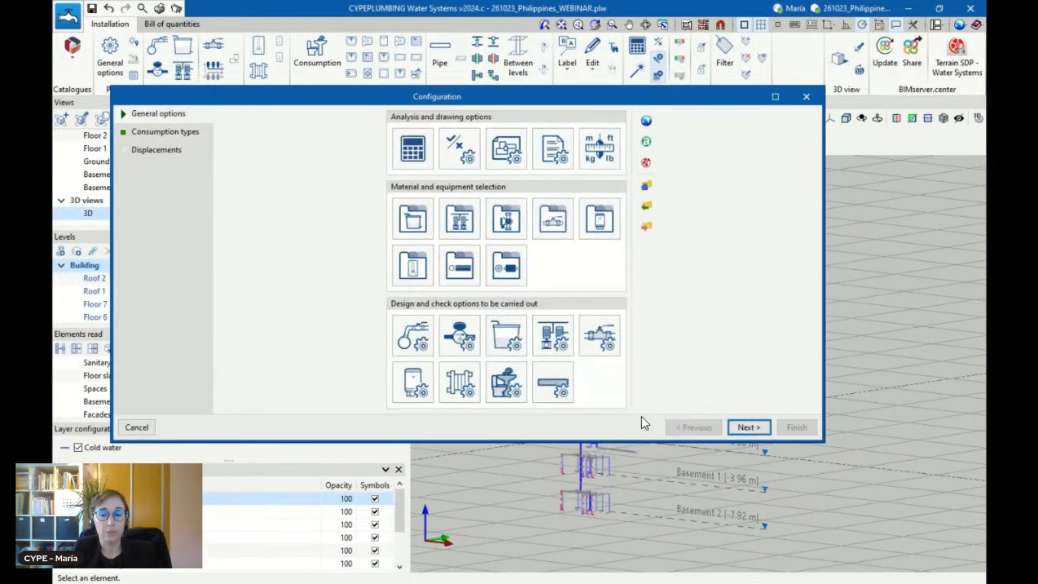
pyautogui.click(505, 382)
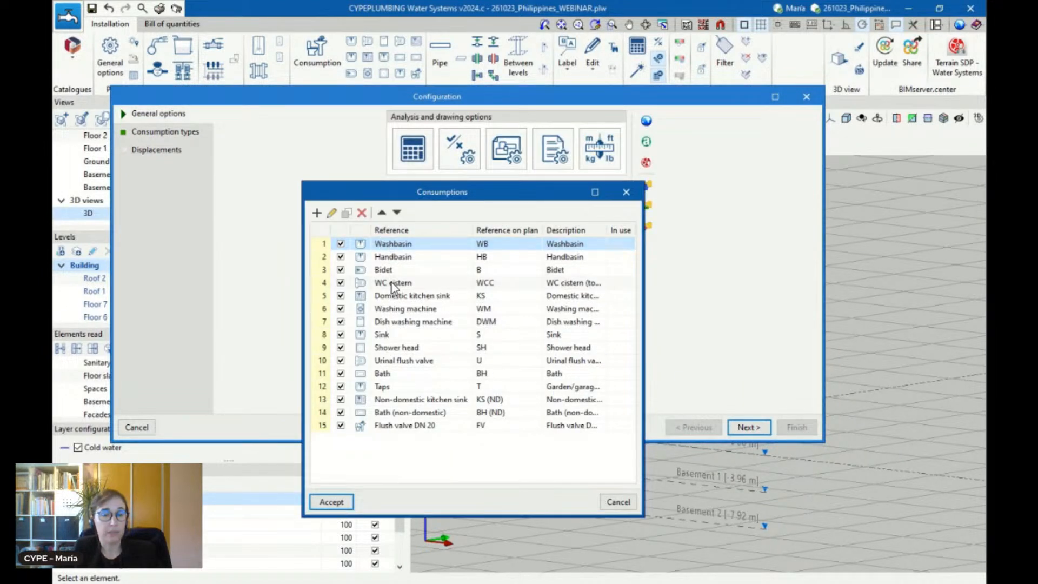
pyautogui.click(628, 194)
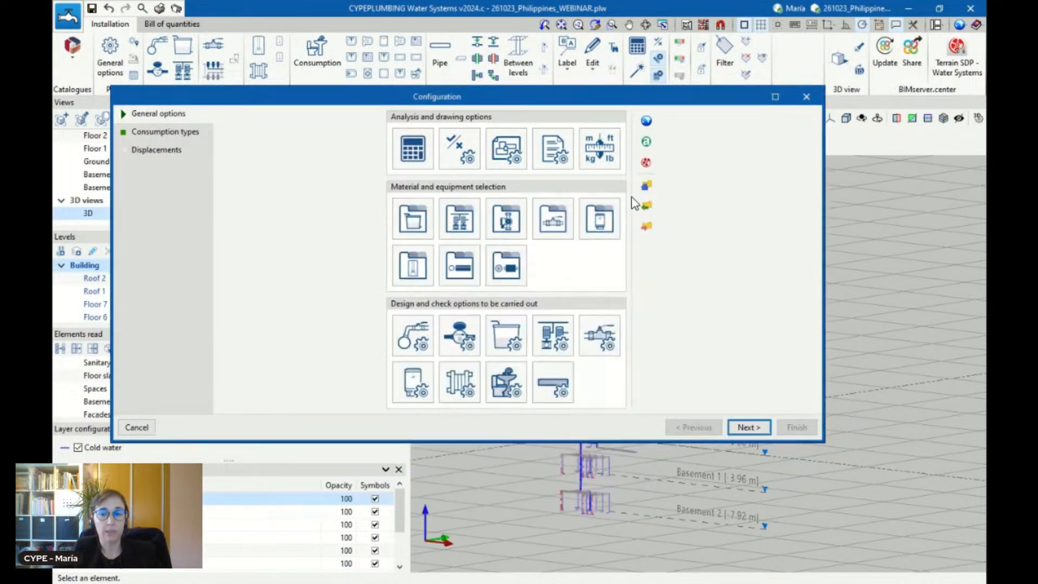
# Reassign WC cistern (to fill in 2 mins) to the toilets and finish the configuration with the proposed displacements
pyautogui.click(750, 430)
pyautogui.click(552, 256)
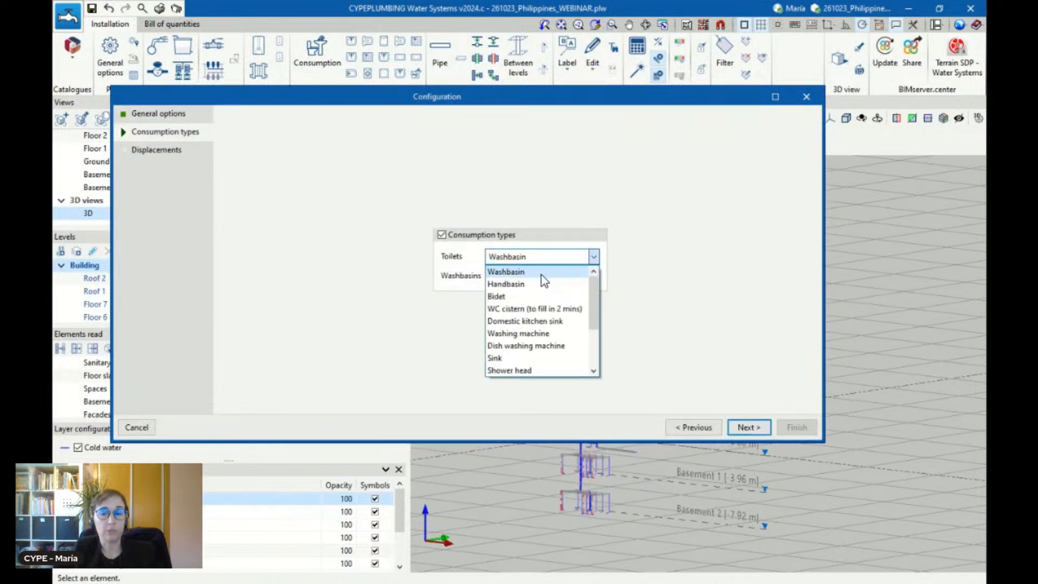
pyautogui.click(535, 308)
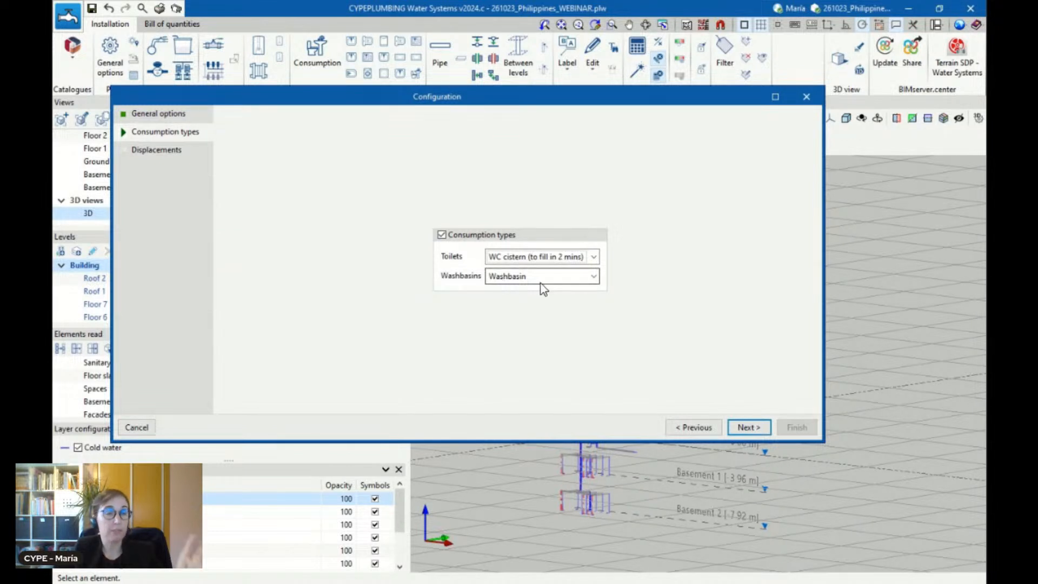
pyautogui.click(748, 428)
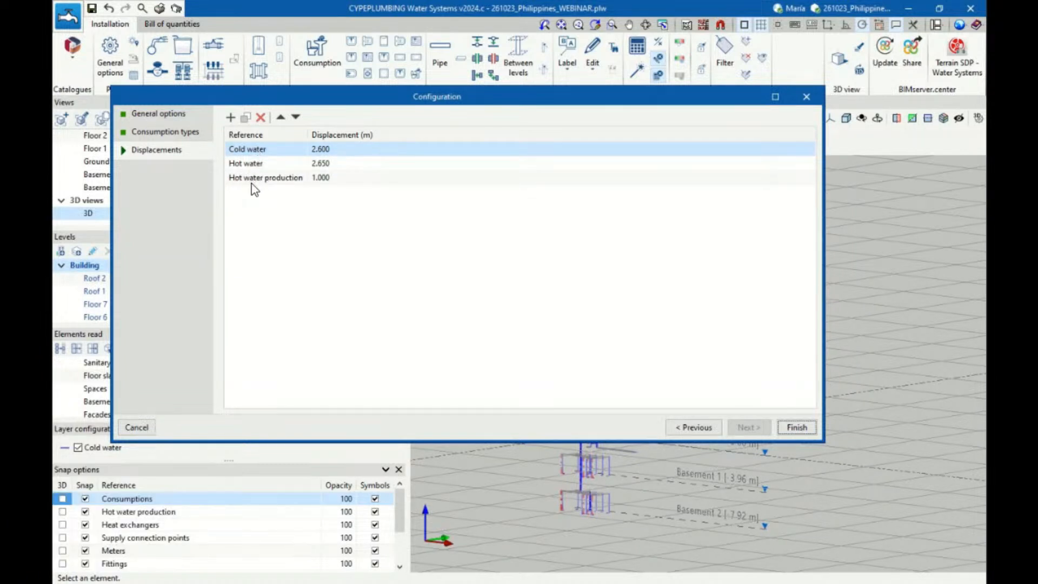
pyautogui.click(794, 427)
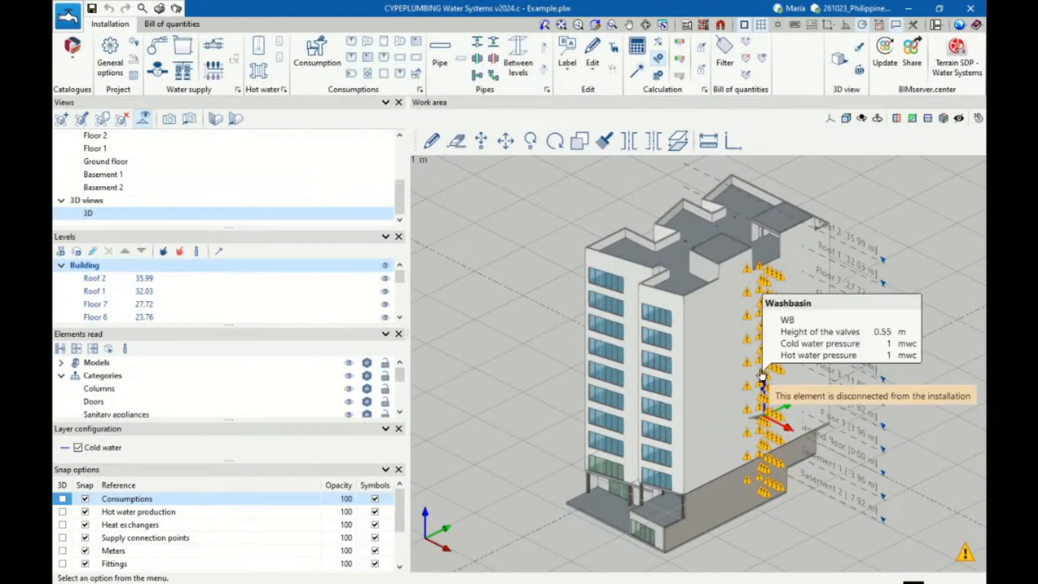
# Hide the building elements and space submodels of the architectural model in the 3D view
pyautogui.scroll(-1, 739, 365)
pyautogui.scroll(2, 893, 366)
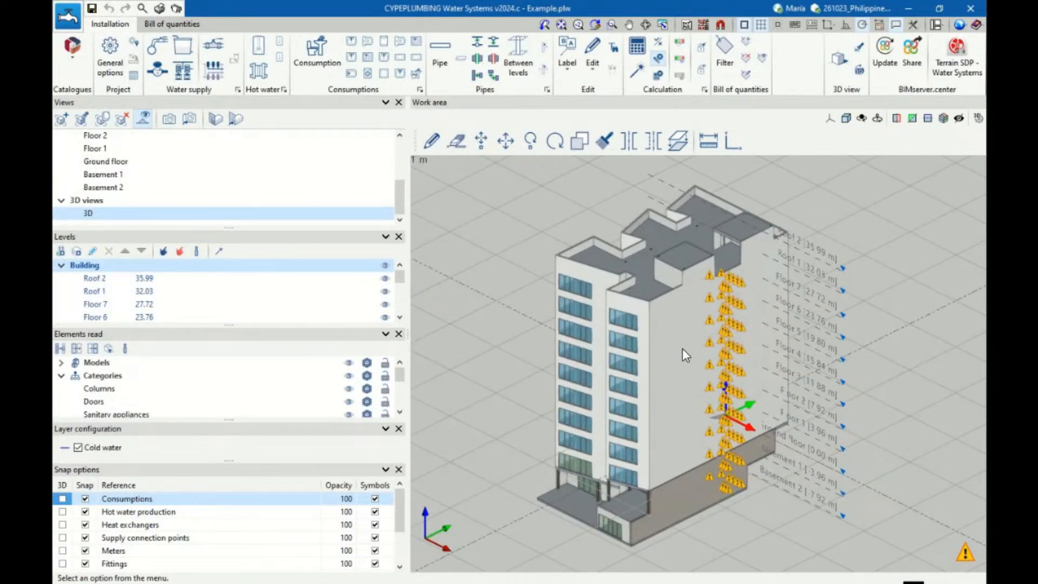
pyautogui.scroll(2, 782, 459)
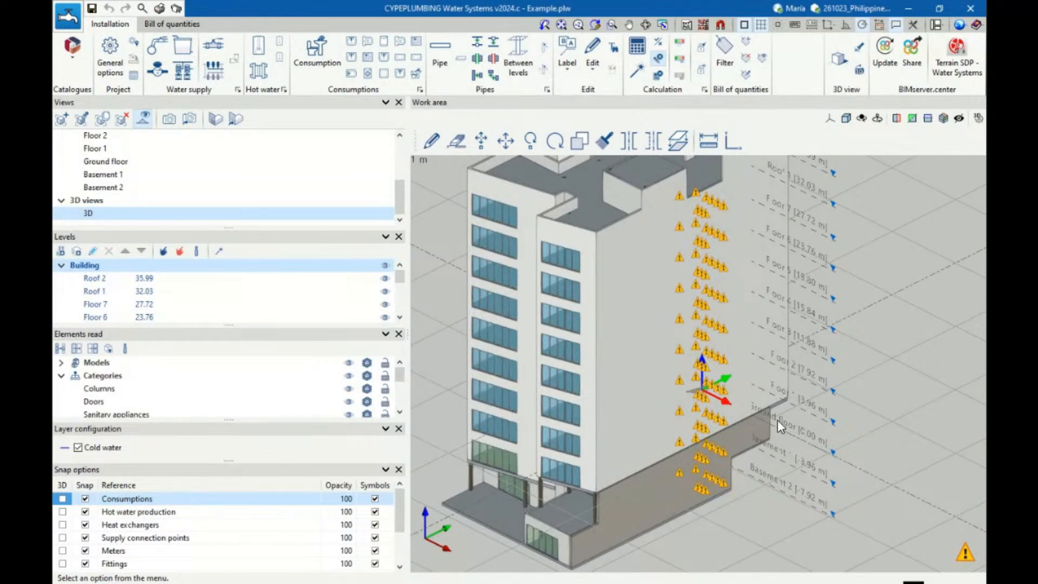
pyautogui.scroll(-2, 778, 425)
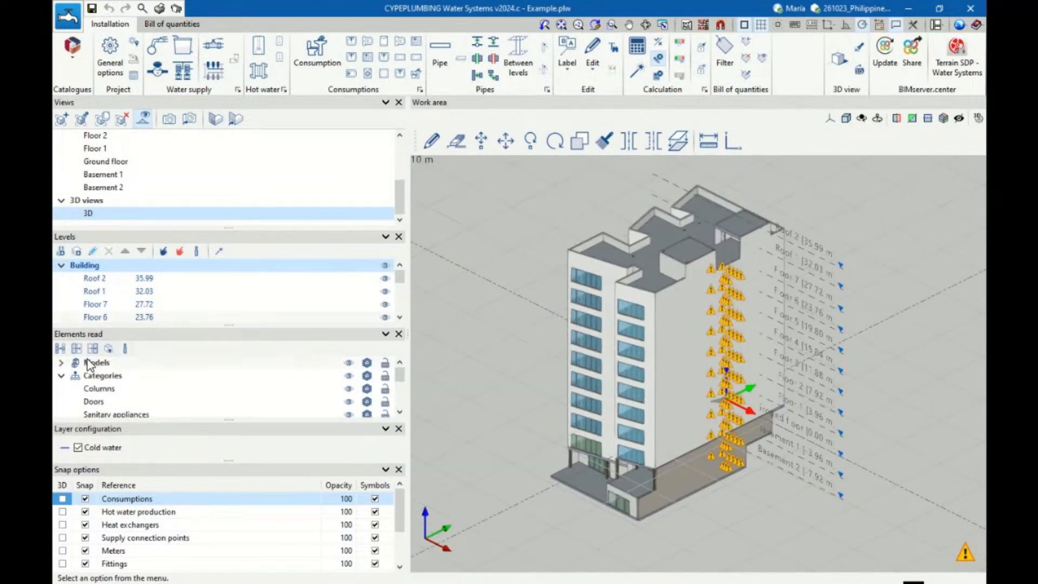
pyautogui.click(61, 362)
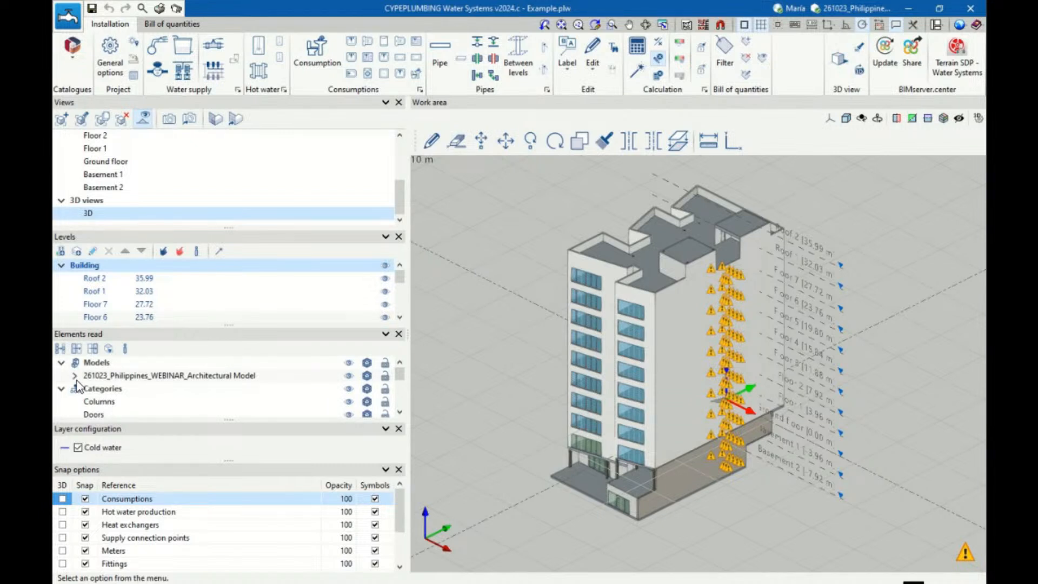
pyautogui.click(75, 376)
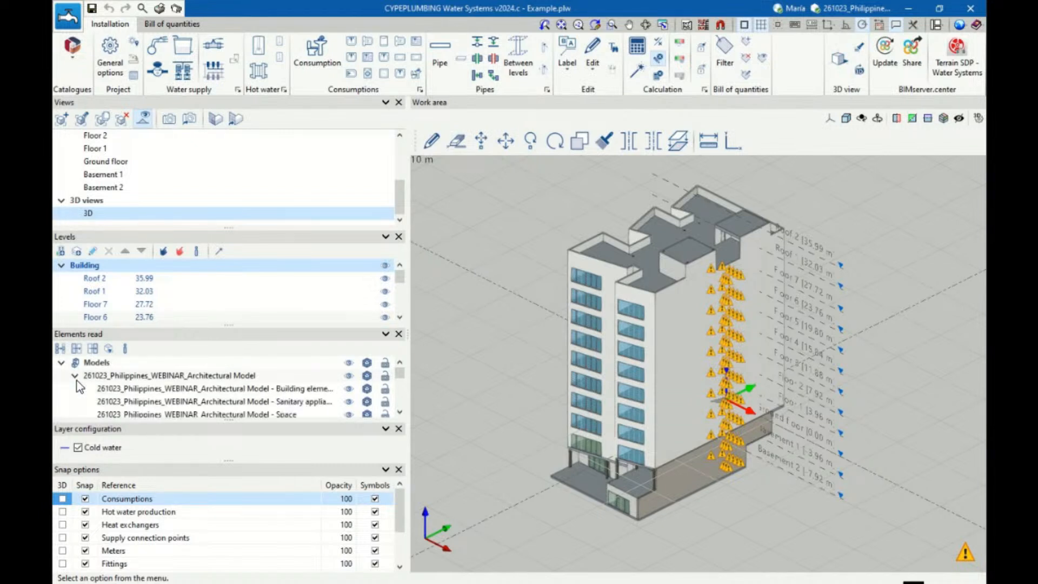
pyautogui.click(349, 389)
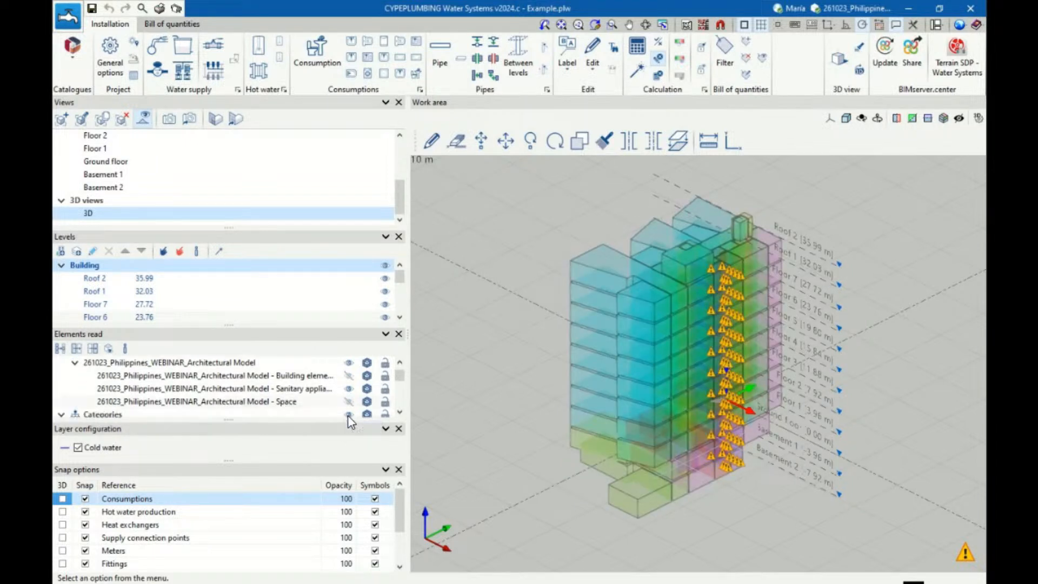
pyautogui.click(349, 414)
pyautogui.scroll(-1, 348, 415)
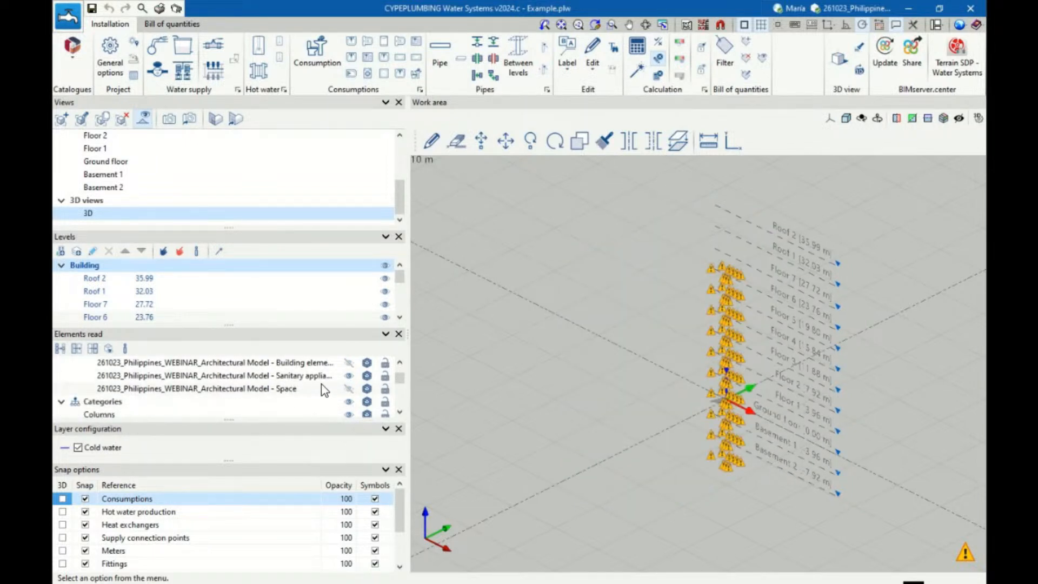
# Examine the imported WC cisterns and washbasins on the different floors in 3D, and open the ground floor plan view
pyautogui.scroll(5, 745, 307)
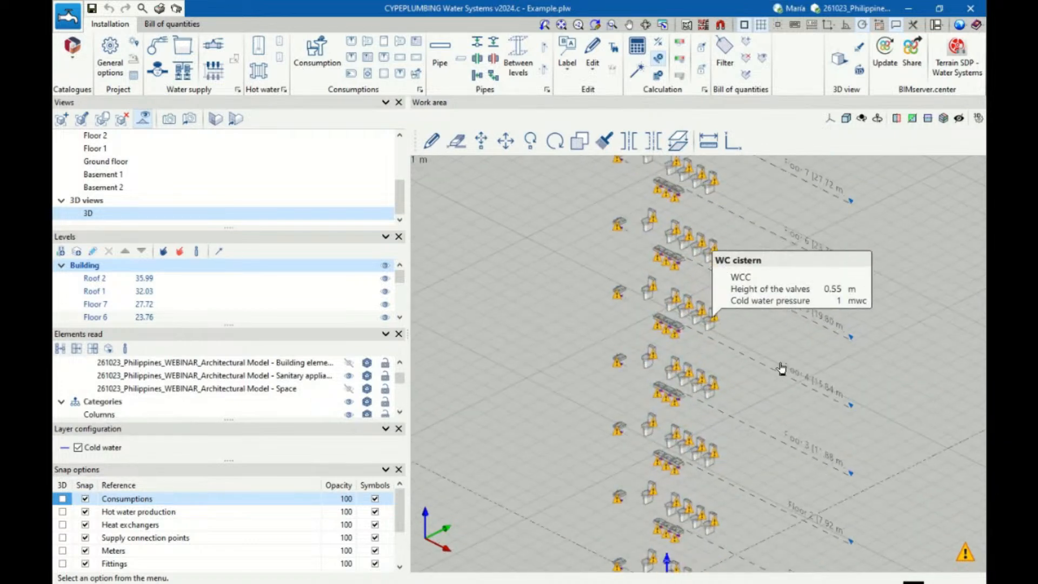
pyautogui.scroll(5, 781, 369)
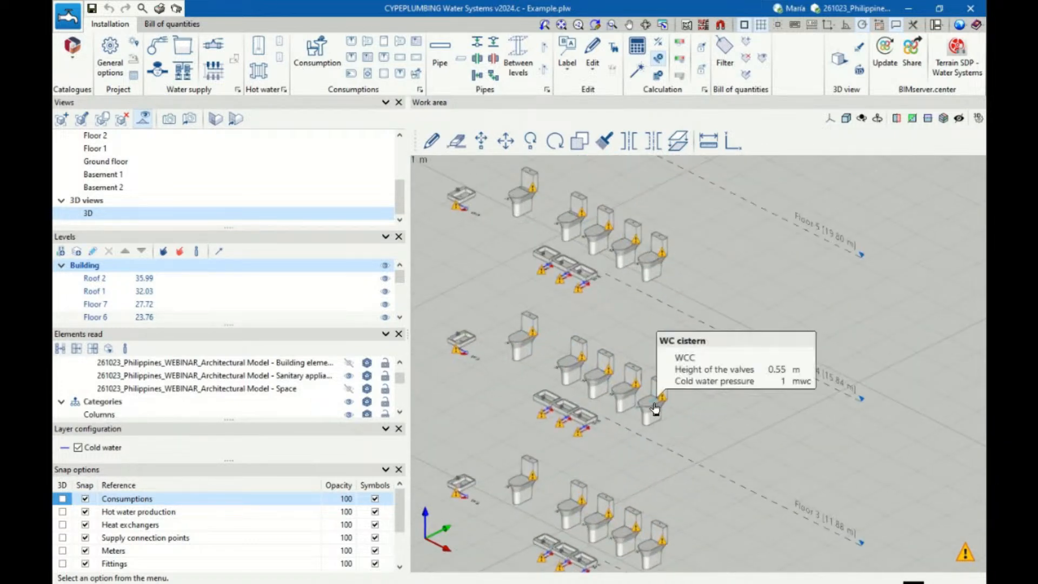
pyautogui.moveTo(665, 406)
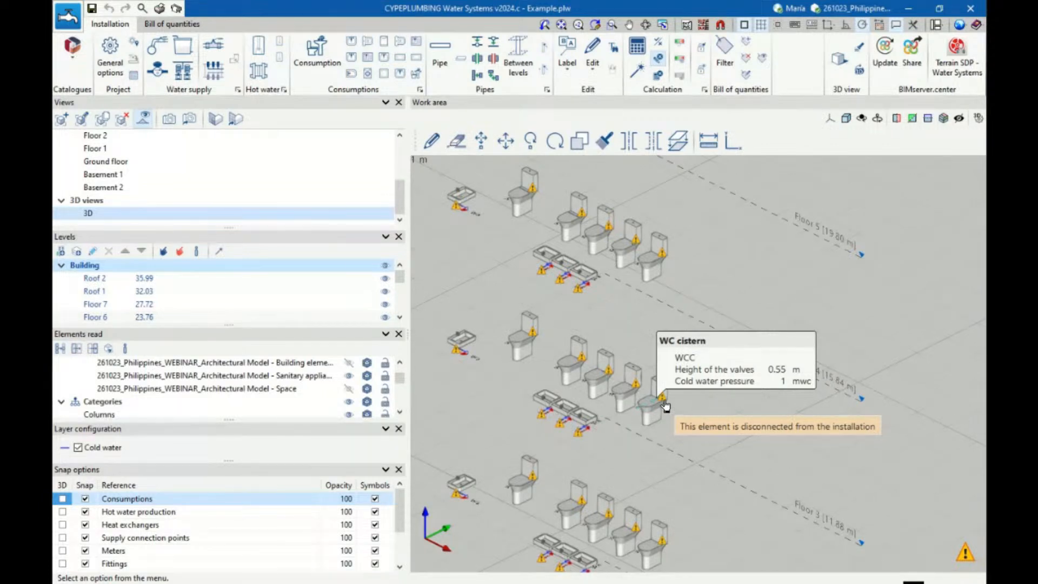
pyautogui.scroll(5, 665, 406)
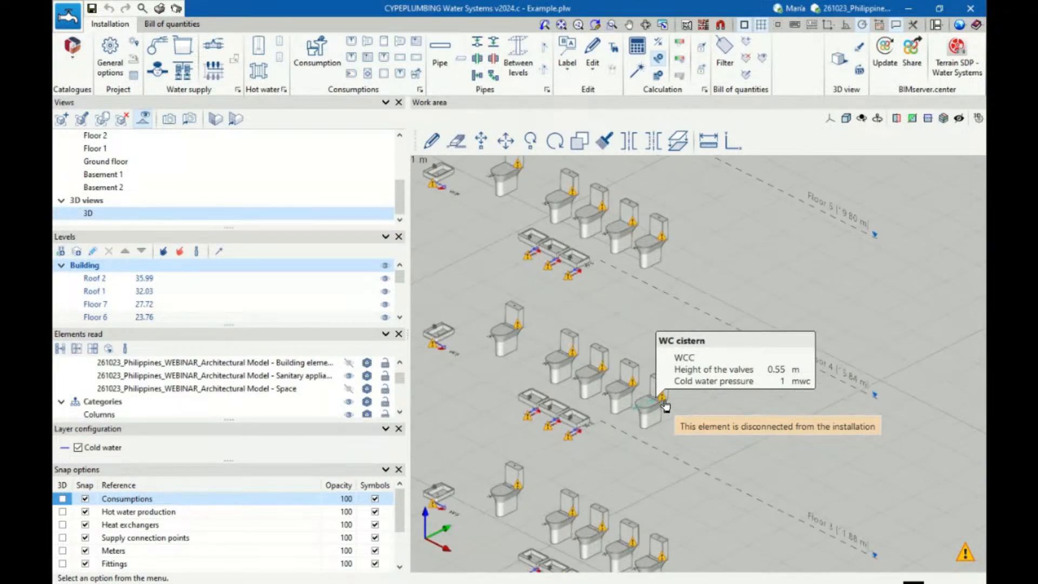
pyautogui.scroll(-3, 697, 354)
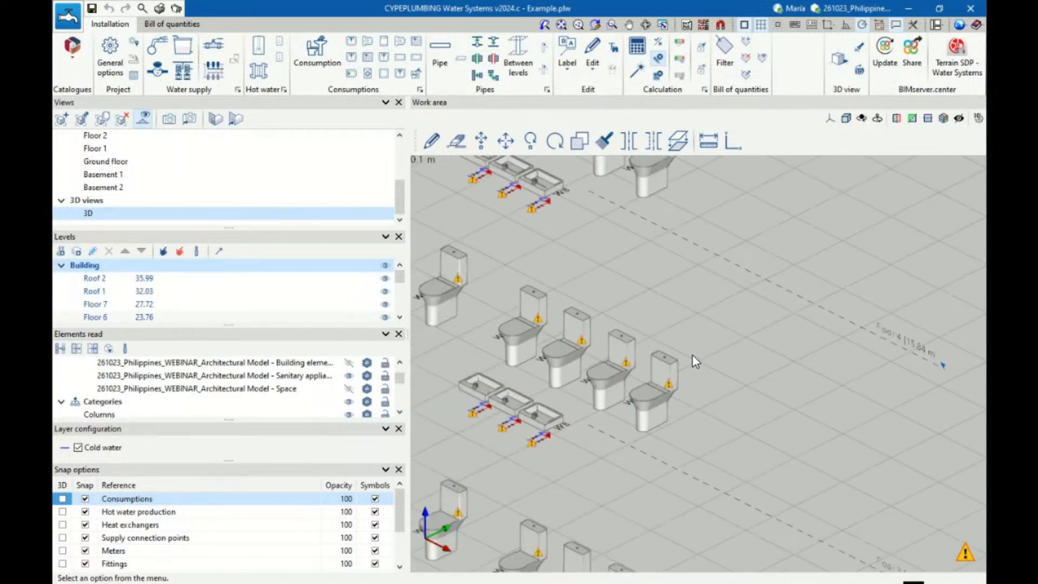
pyautogui.scroll(-10, 575, 402)
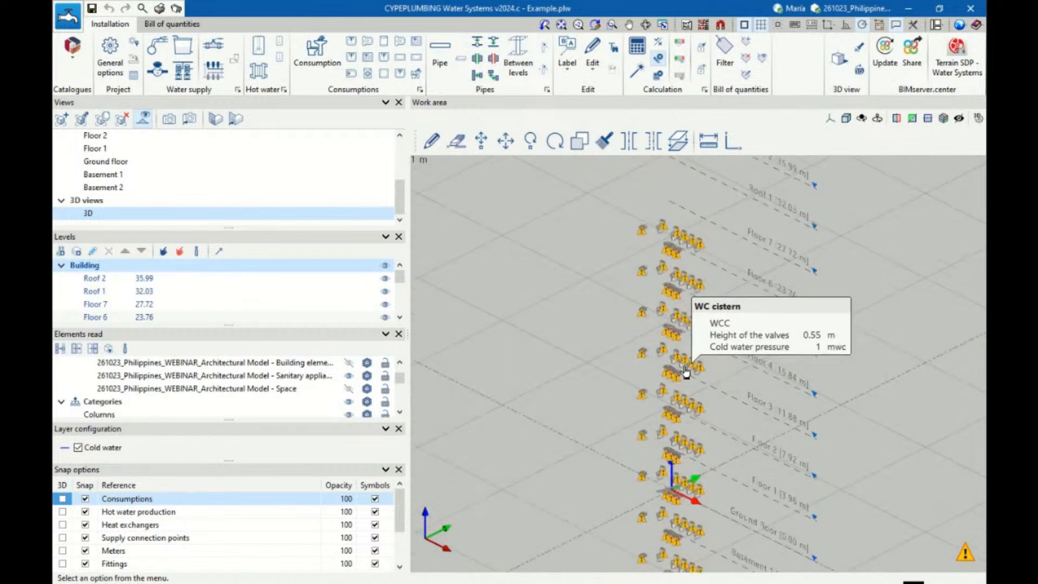
pyautogui.scroll(-5, 557, 341)
pyautogui.scroll(6, 634, 459)
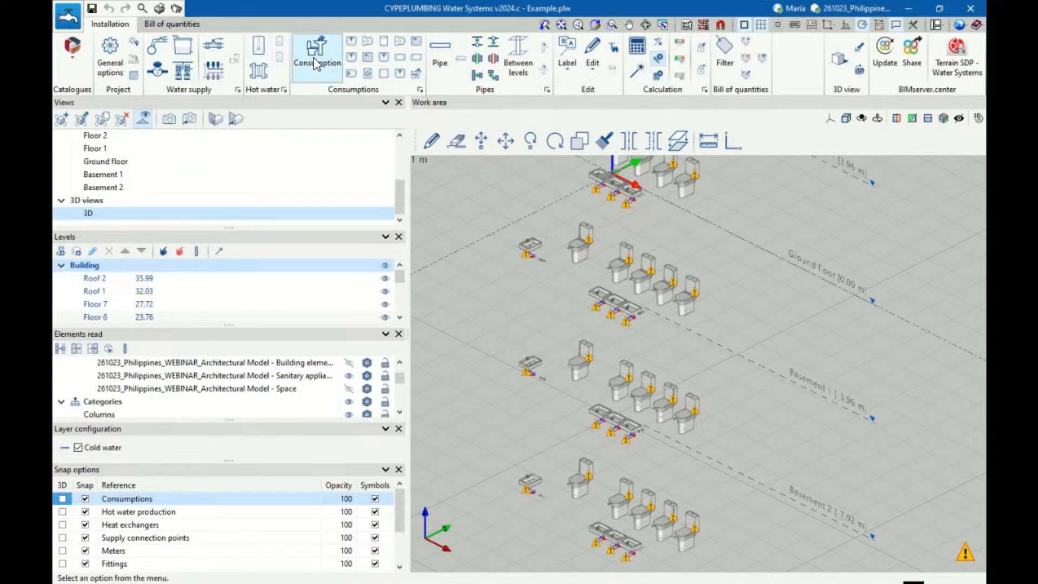
pyautogui.click(106, 162)
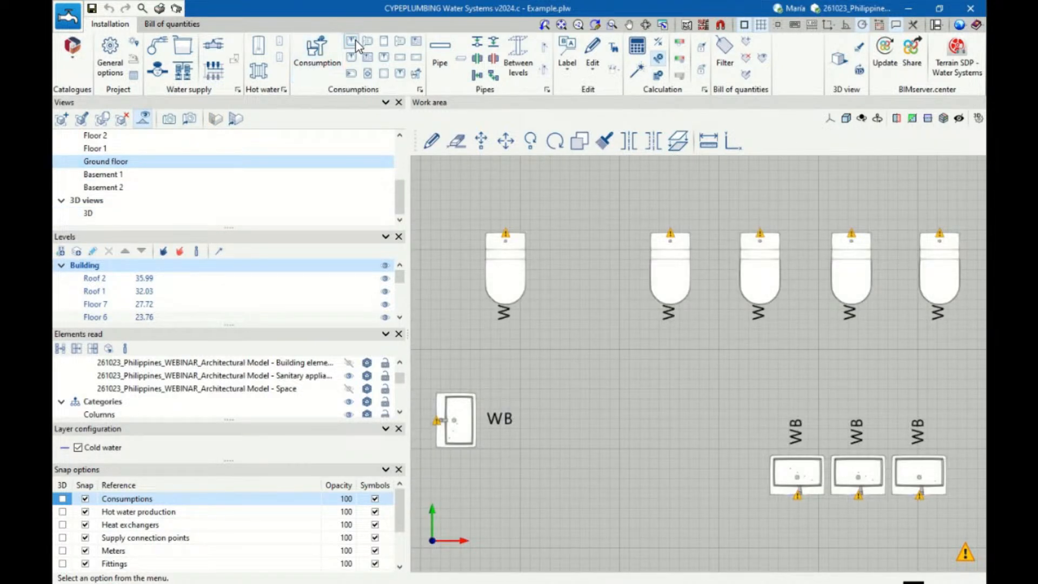
# Insert a washbasin consumption in the empty area of the ground floor plan and delete it
pyautogui.click(351, 41)
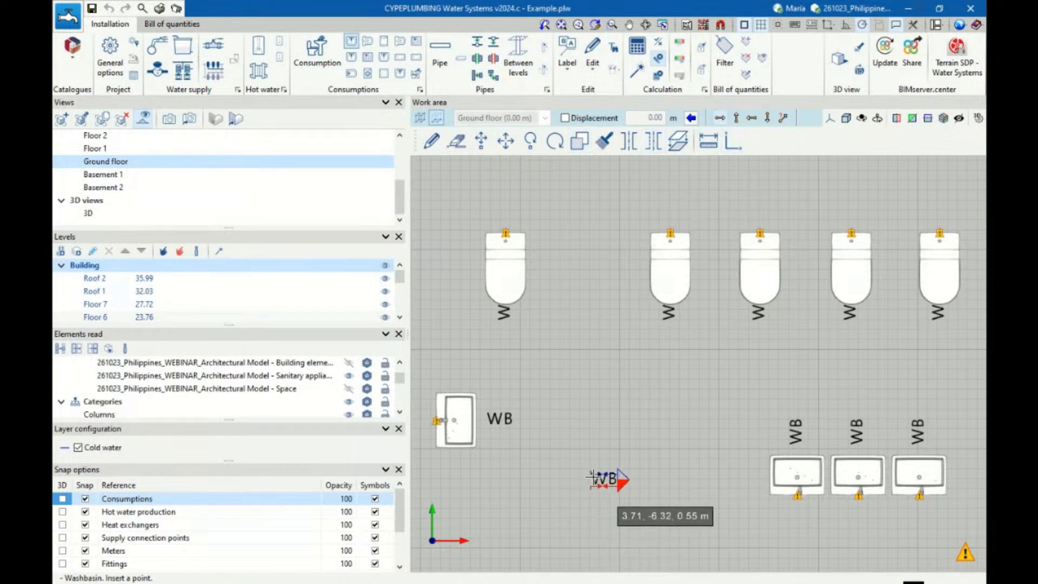
pyautogui.click(589, 457)
pyautogui.scroll(2, 615, 500)
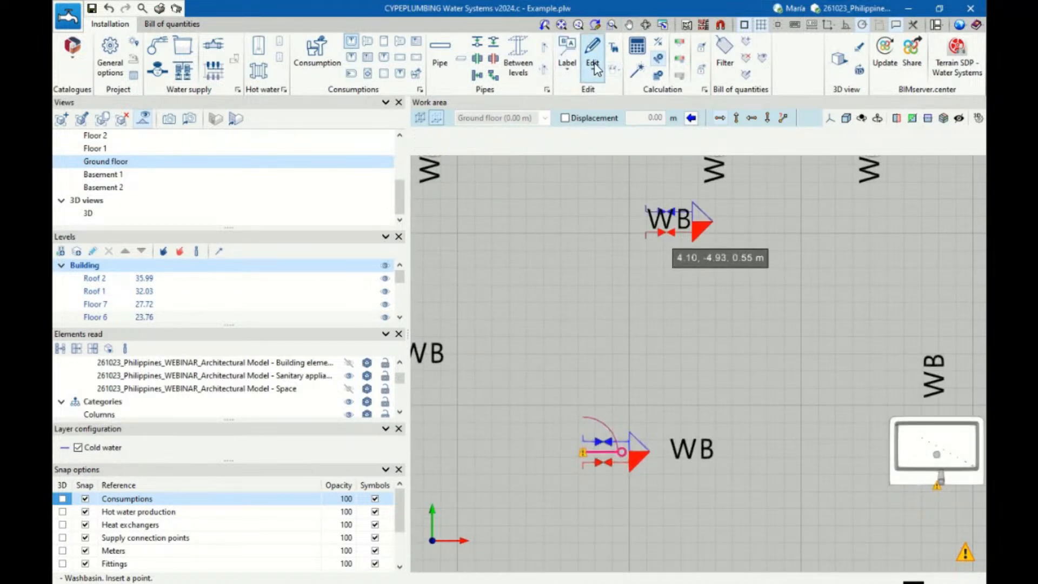
pyautogui.click(457, 139)
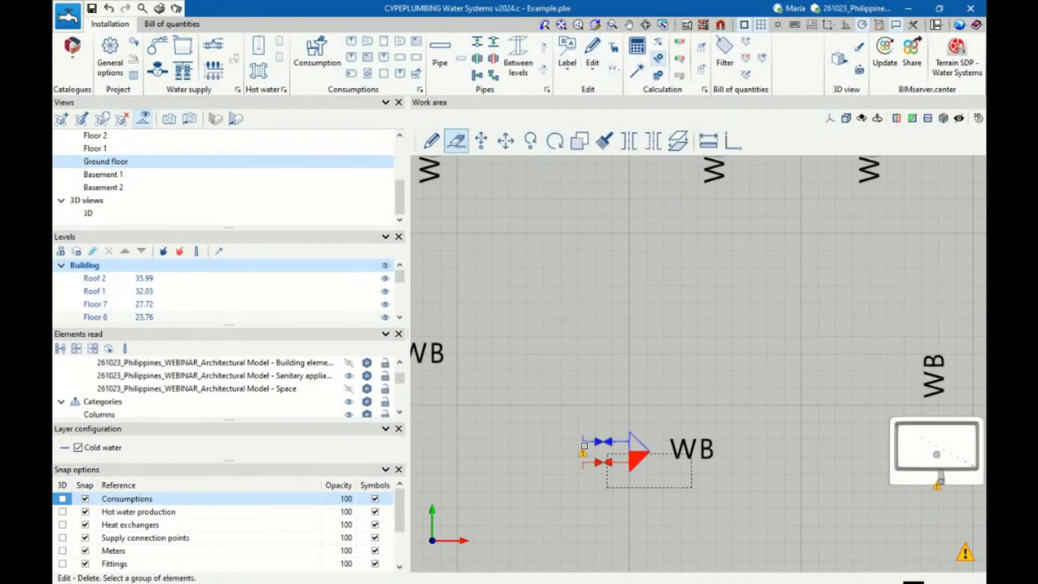
pyautogui.scroll(-1, 540, 452)
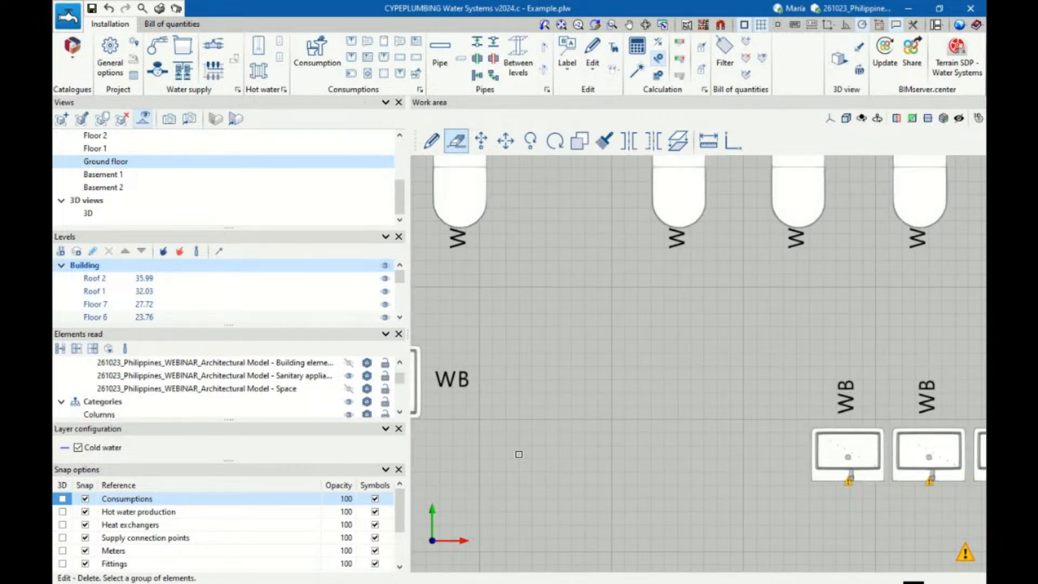
# Hide the sanitary appliances submodel of the architectural model on the ground floor plan
pyautogui.click(349, 375)
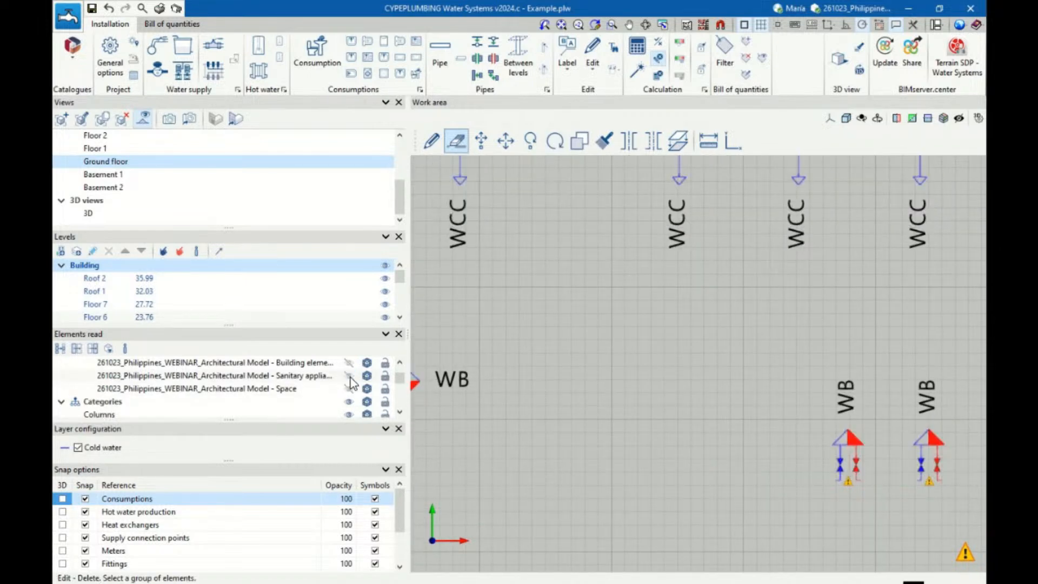
pyautogui.scroll(-2, 525, 404)
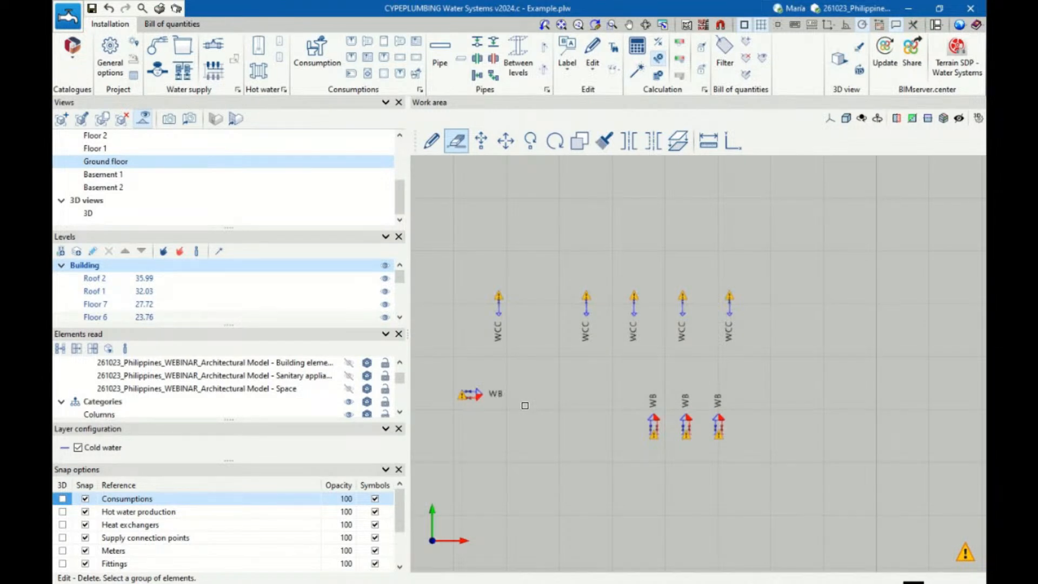
# Examine the imported consumptions in the ground floor, Basement 2 and 3D views, then return to the ground floor plan and leave the delete command
pyautogui.scroll(-1, 620, 408)
pyautogui.scroll(4, 675, 427)
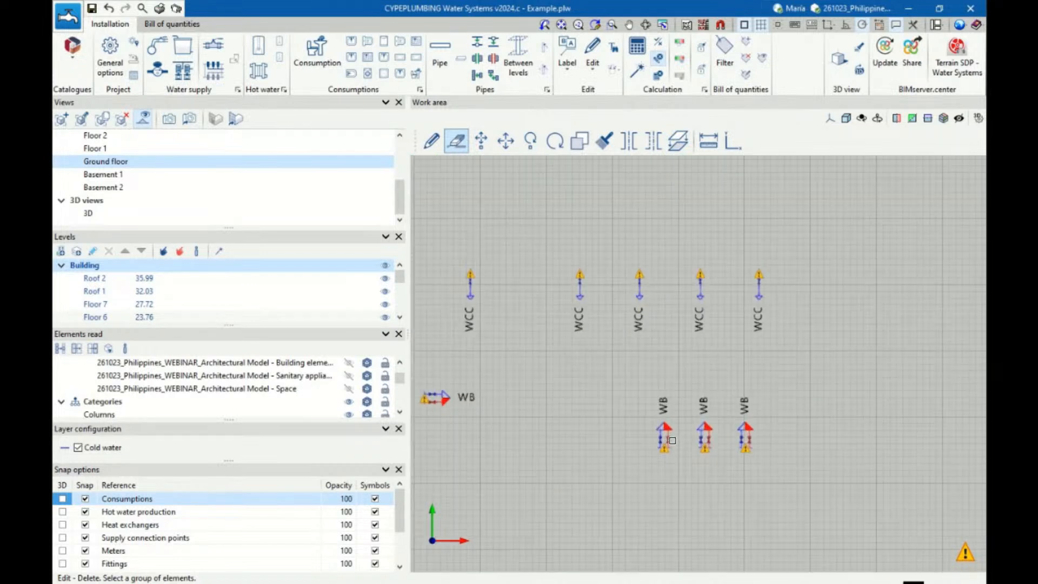
pyautogui.scroll(-3, 755, 415)
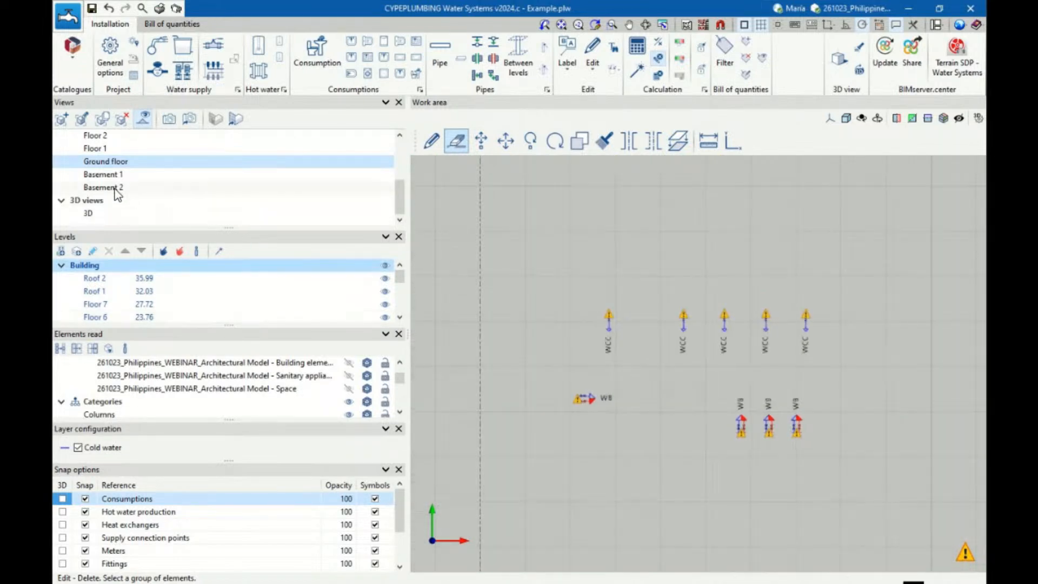
pyautogui.click(116, 187)
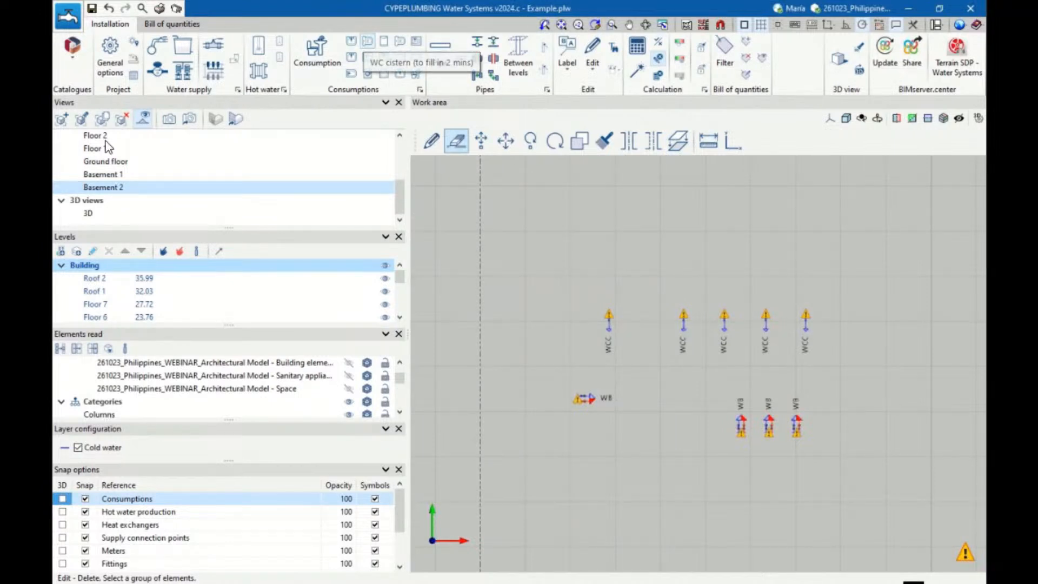
pyautogui.click(111, 161)
pyautogui.scroll(4, 608, 446)
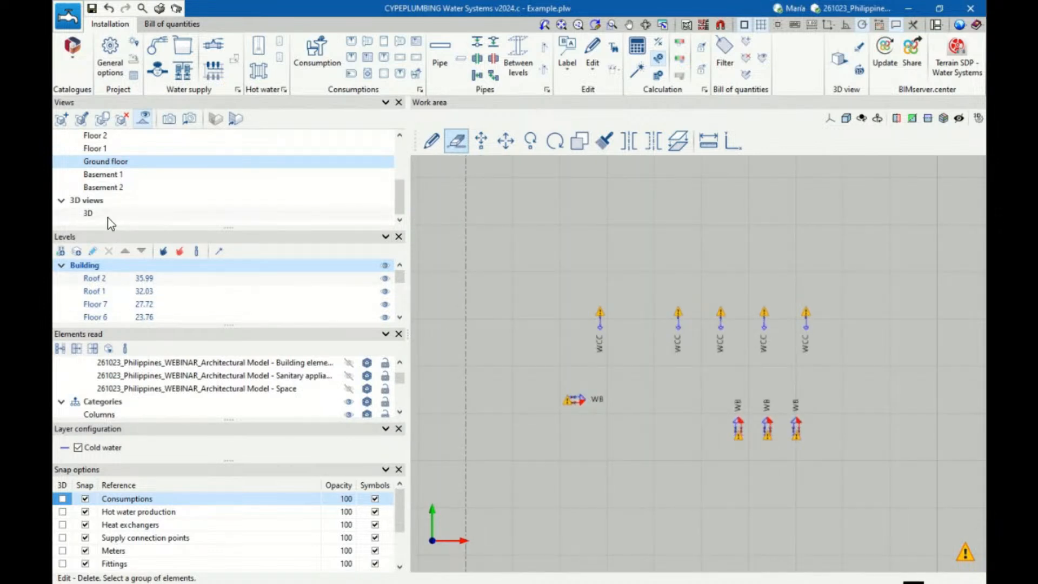
pyautogui.scroll(2, 131, 152)
pyautogui.scroll(-2, 129, 161)
pyautogui.doubleClick(88, 213)
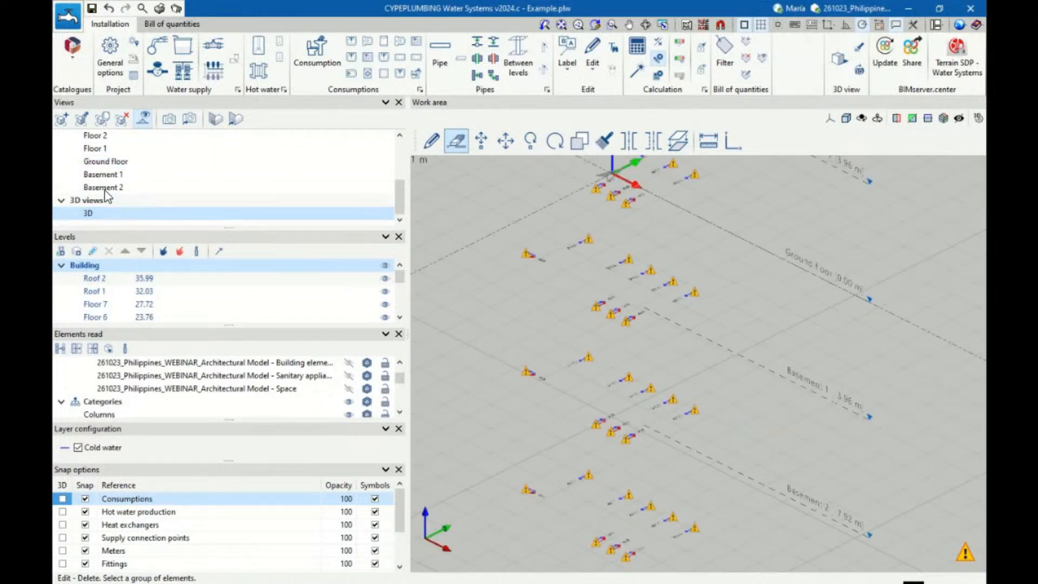
pyautogui.doubleClick(105, 165)
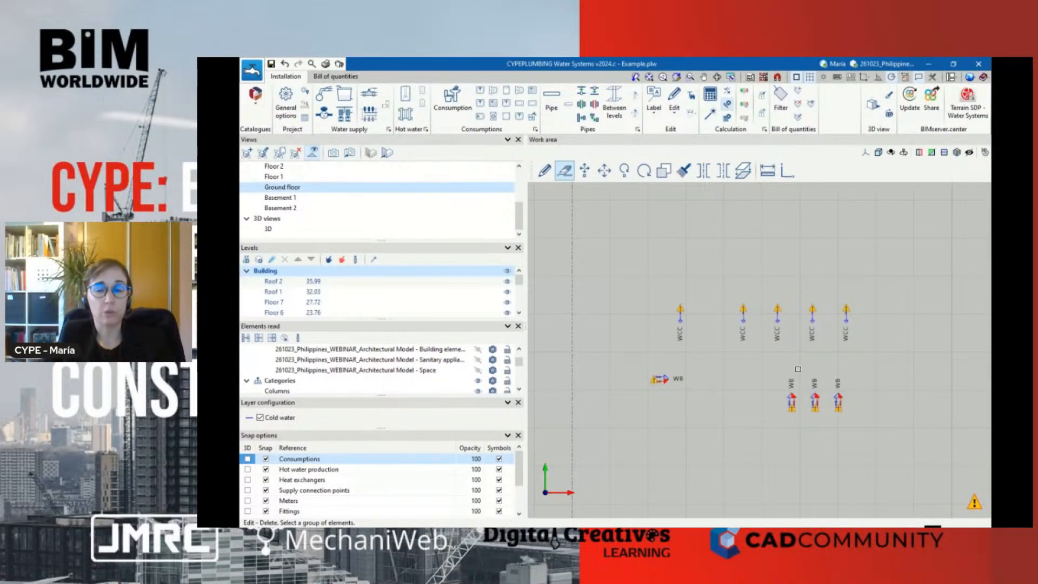
pyautogui.click(788, 172)
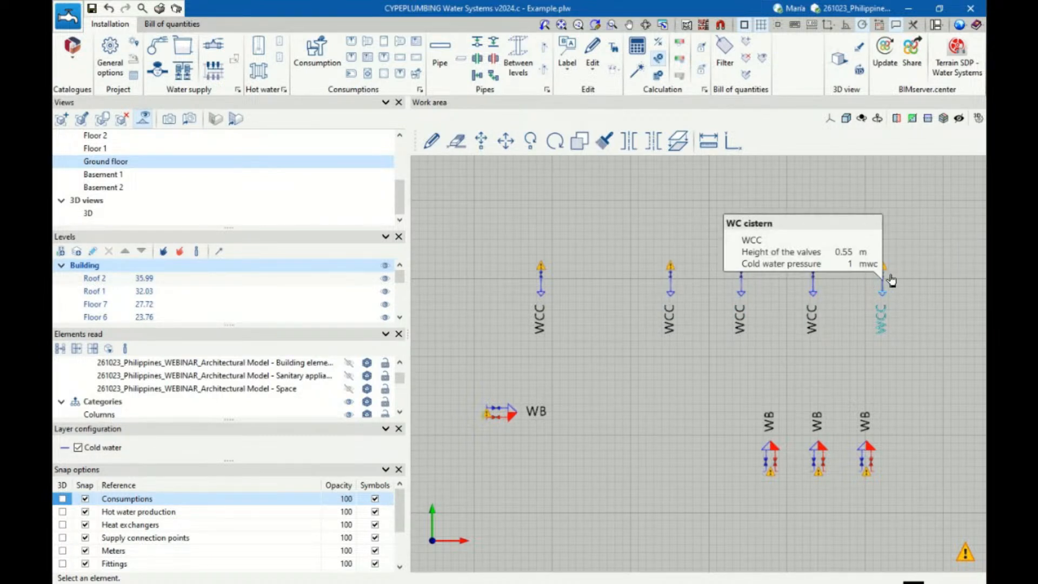
# Start inserting a pipe and add the predefined "Thermal insulation" entry with its list of dimensions to the thermal insulation catalogue
pyautogui.click(442, 65)
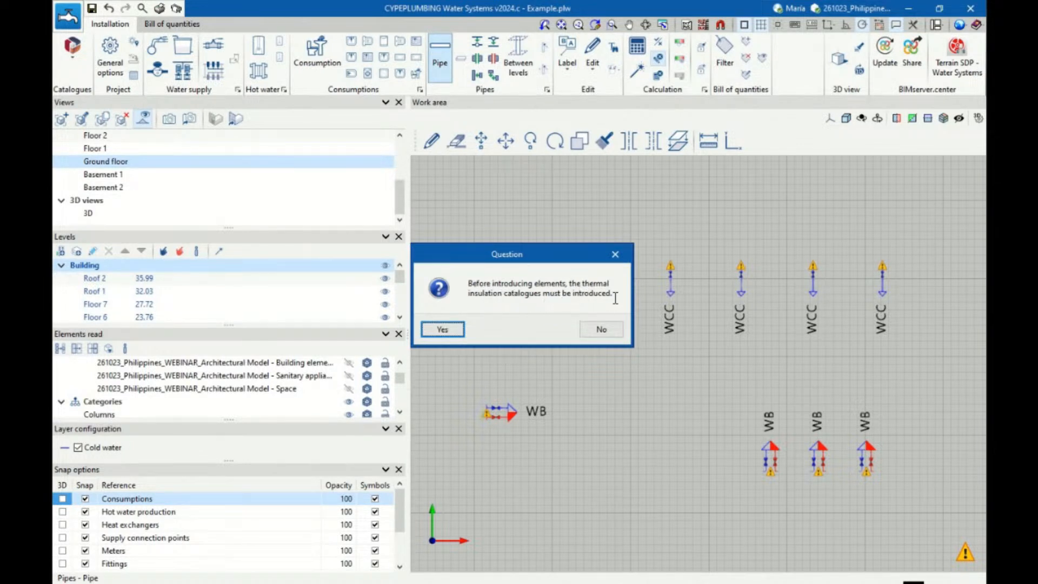
pyautogui.click(444, 332)
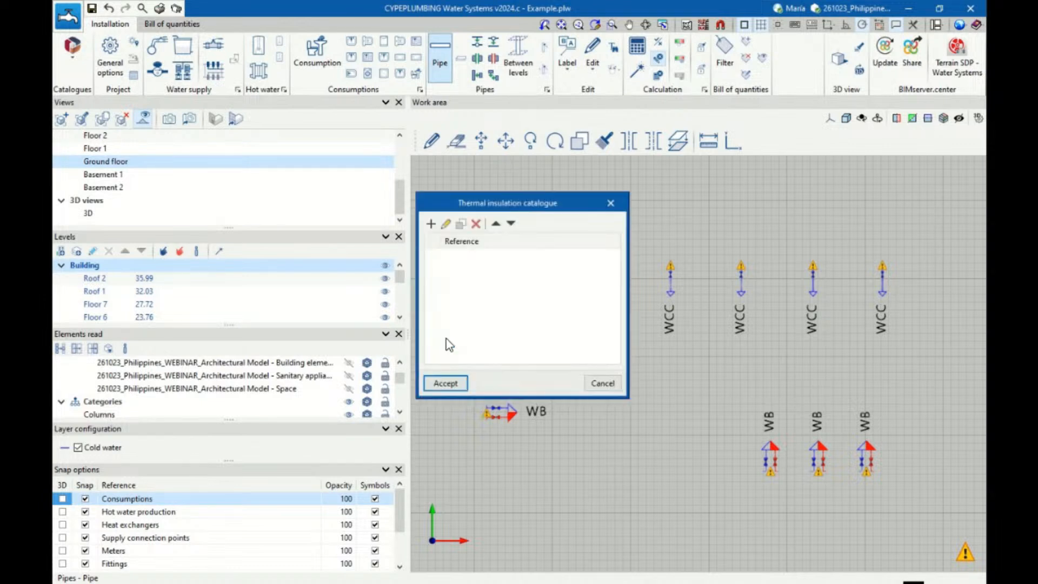
pyautogui.click(431, 224)
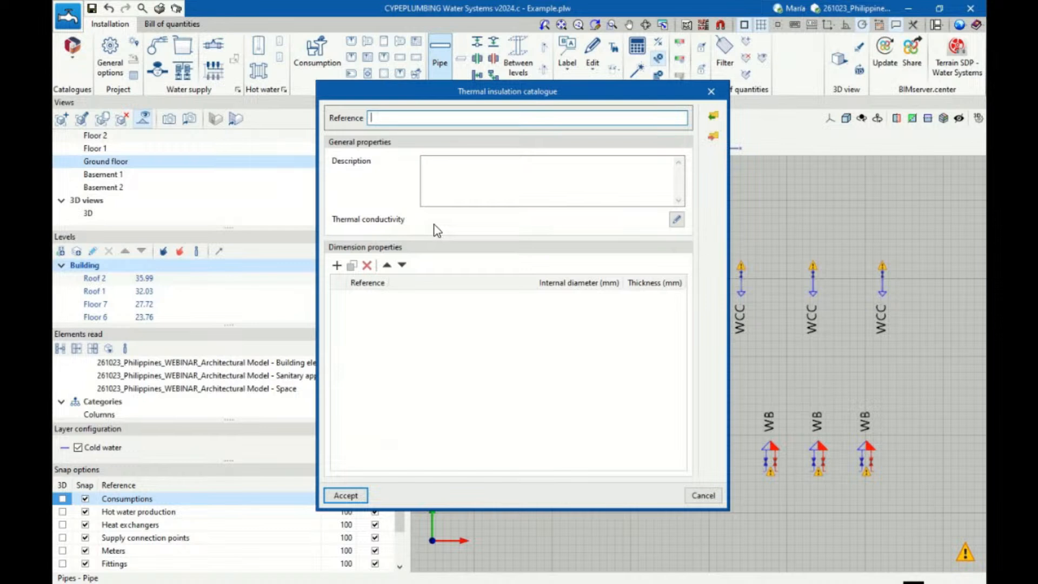
pyautogui.click(714, 117)
pyautogui.click(399, 359)
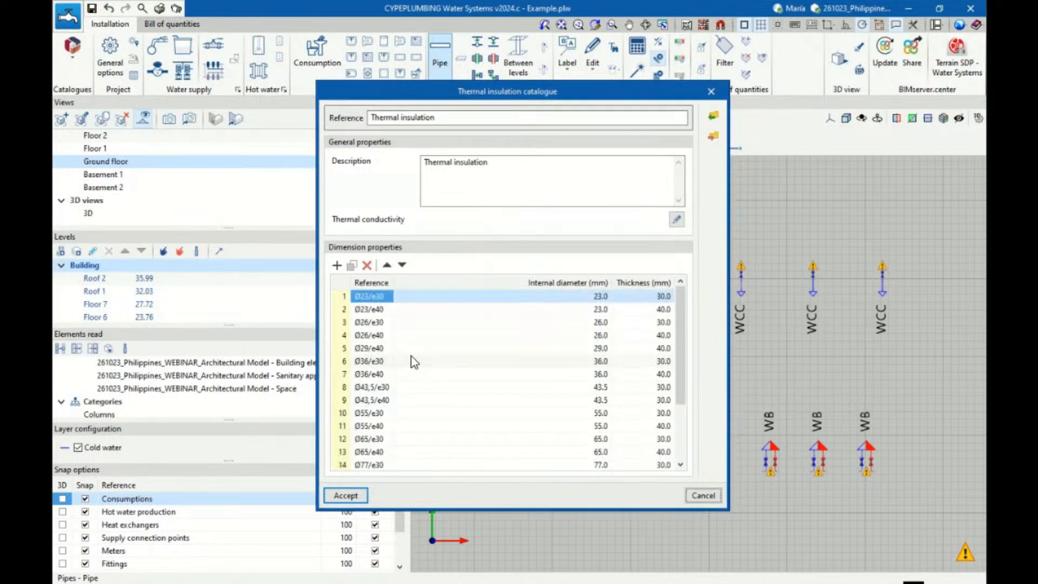
pyautogui.click(357, 497)
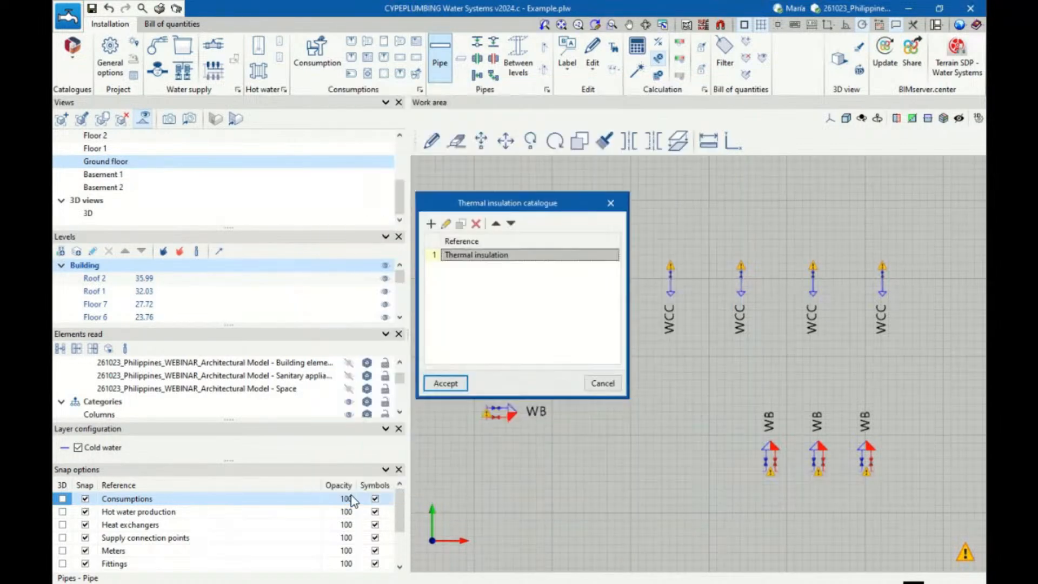
pyautogui.click(446, 383)
# Define the pipe as a cold water horizontal pipe without simultaneity in polyethylene, with the Ø20 diameter
pyautogui.moveTo(514, 21); pyautogui.dragTo(530, 45)
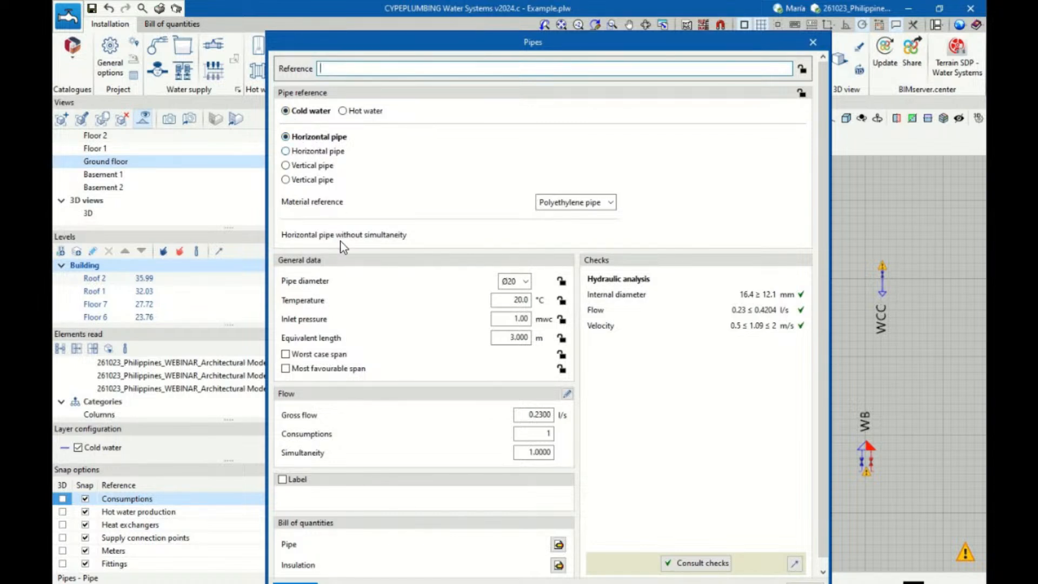
pyautogui.click(326, 153)
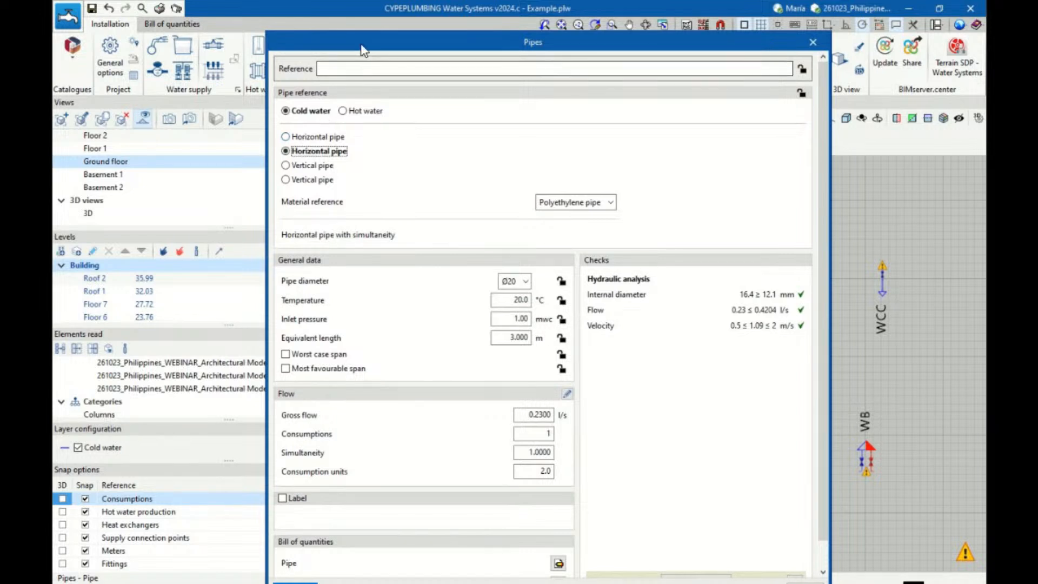
pyautogui.moveTo(361, 45); pyautogui.dragTo(334, 26)
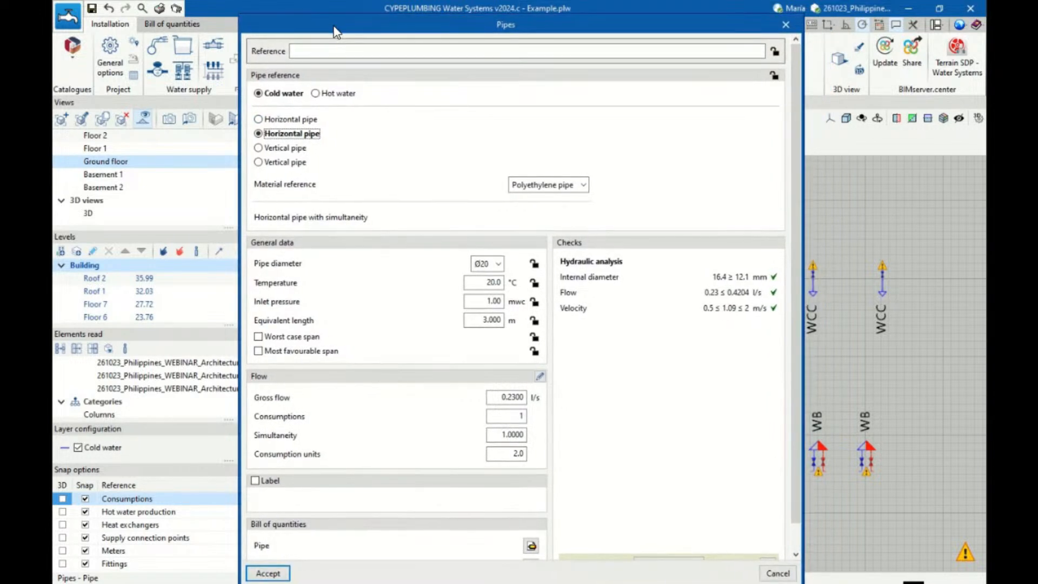
pyautogui.click(277, 120)
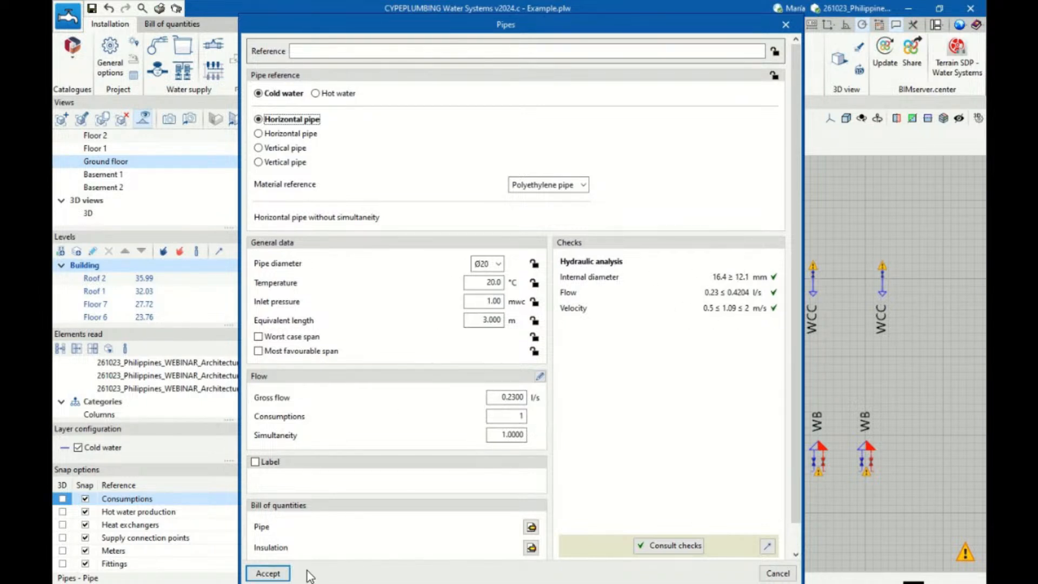
pyautogui.click(269, 573)
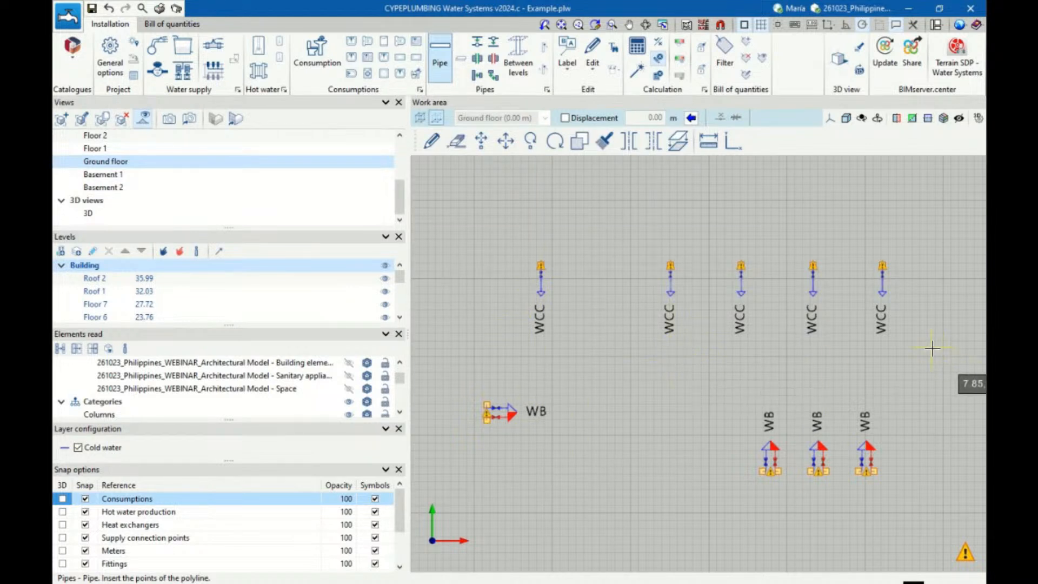
# Apply the predefined Cold water displacement of 2.60 m to the pipes being inserted on the ground floor
pyautogui.scroll(1, 931, 348)
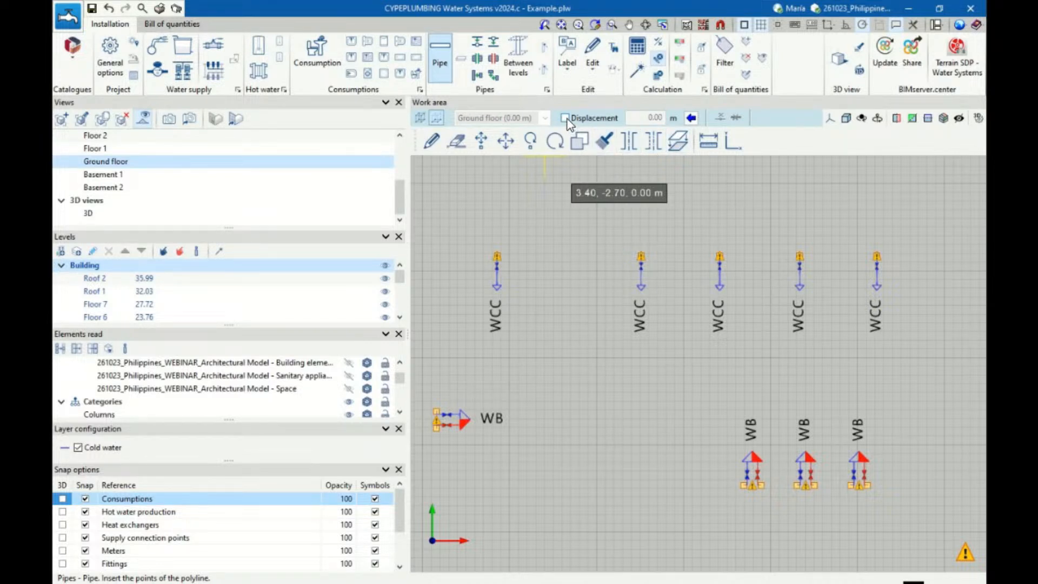
pyautogui.click(691, 118)
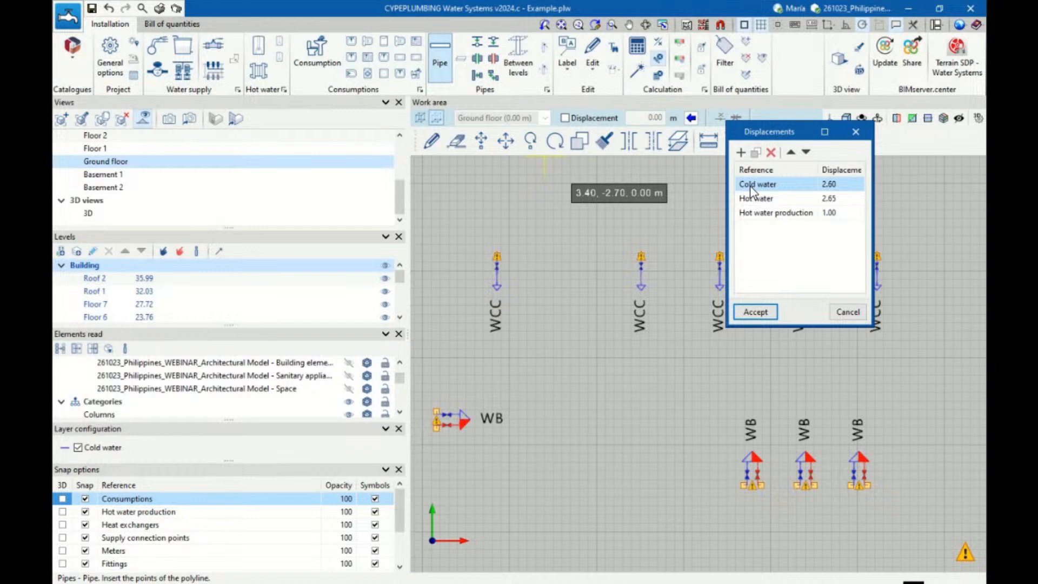
pyautogui.click(756, 312)
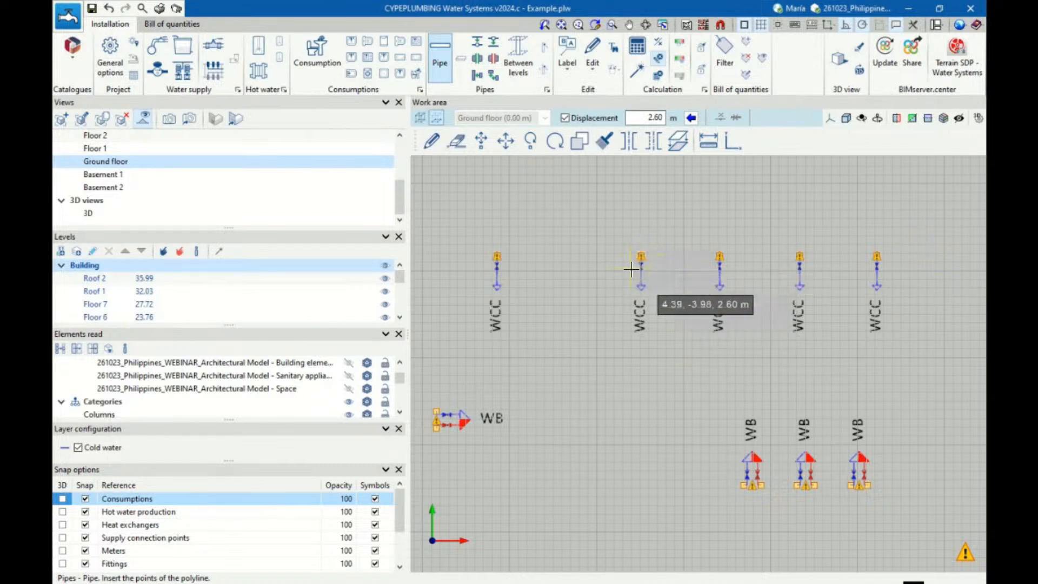
# Draw a straight vertical-in-plan branch pipe from each of the four grouped WC cisterns towards the washbasins, aligning their ends at about Y -5.33 m
pyautogui.scroll(2, 631, 269)
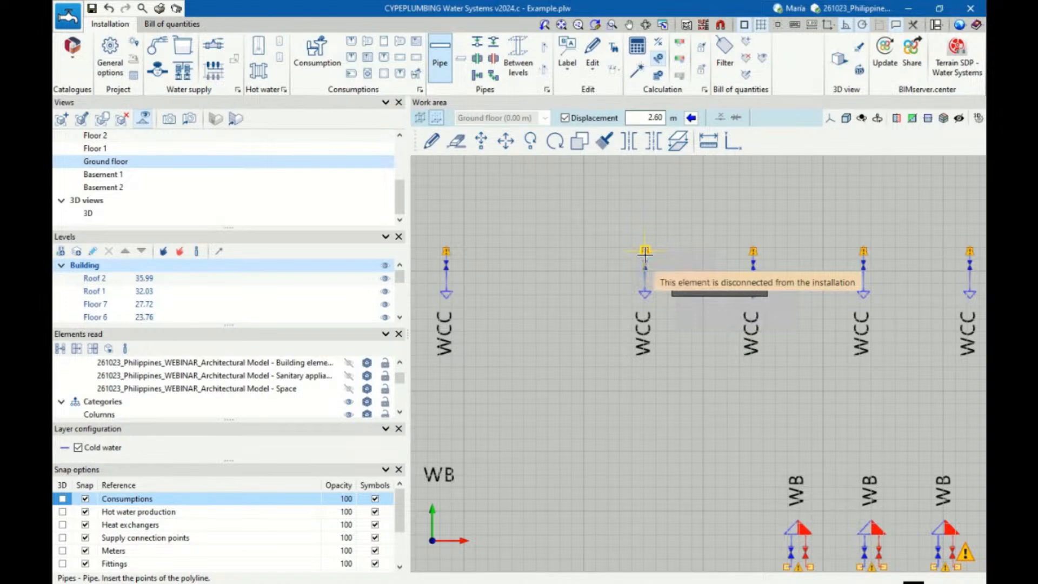
pyautogui.scroll(-2, 644, 291)
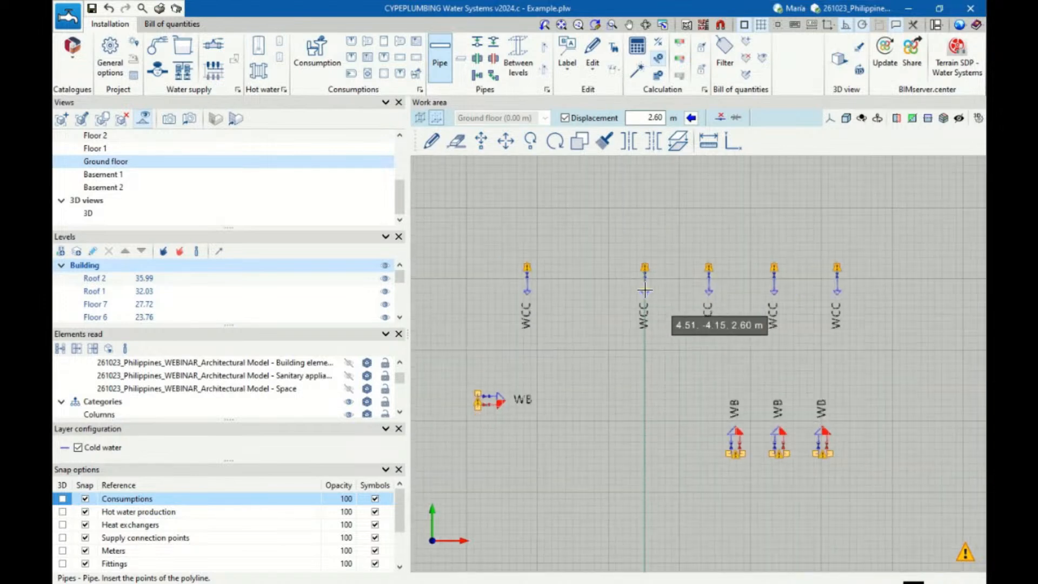
pyautogui.click(645, 373)
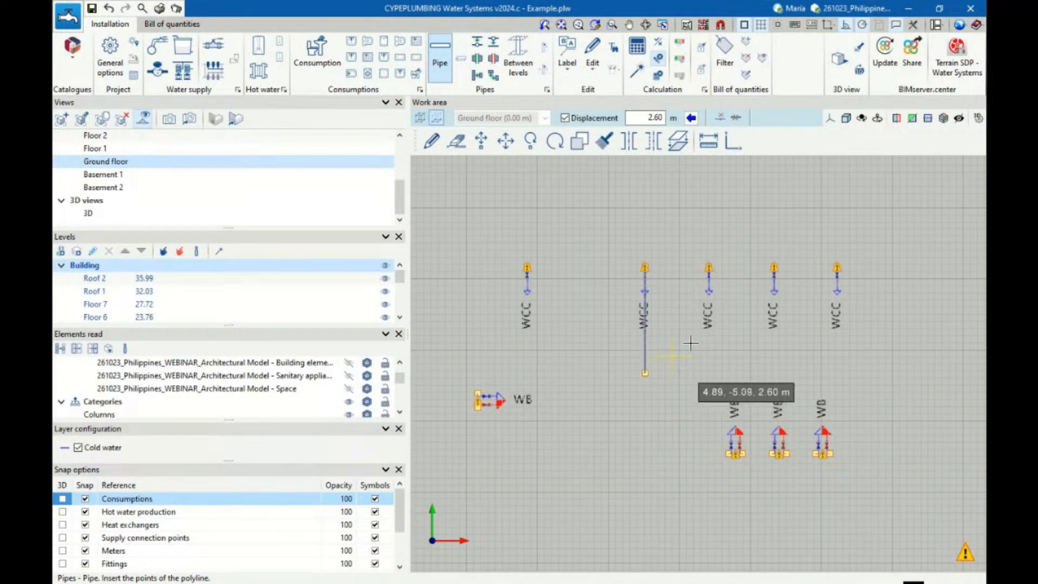
pyautogui.click(707, 278)
pyautogui.click(709, 372)
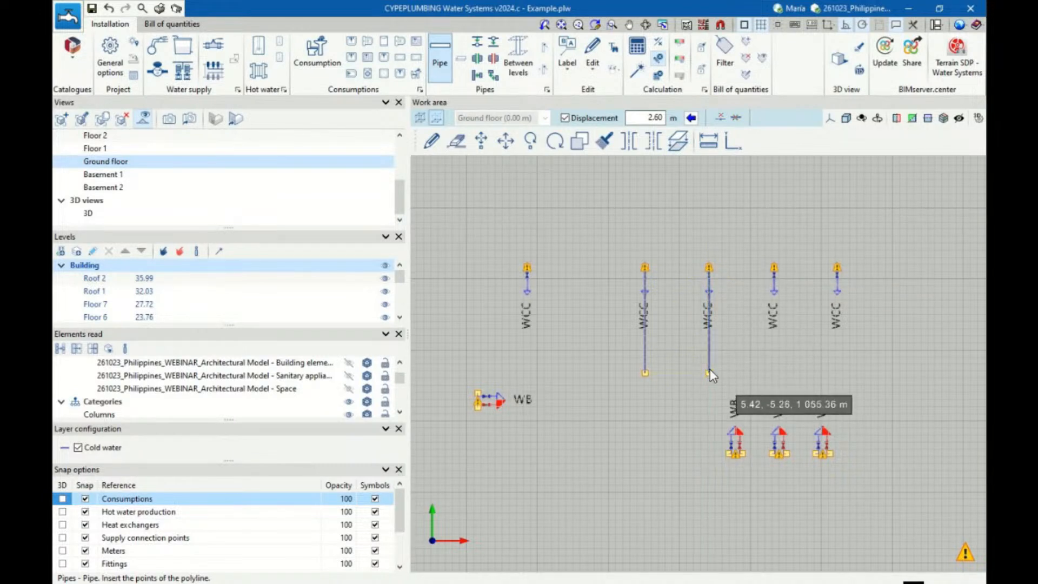
pyautogui.click(779, 372)
pyautogui.click(838, 266)
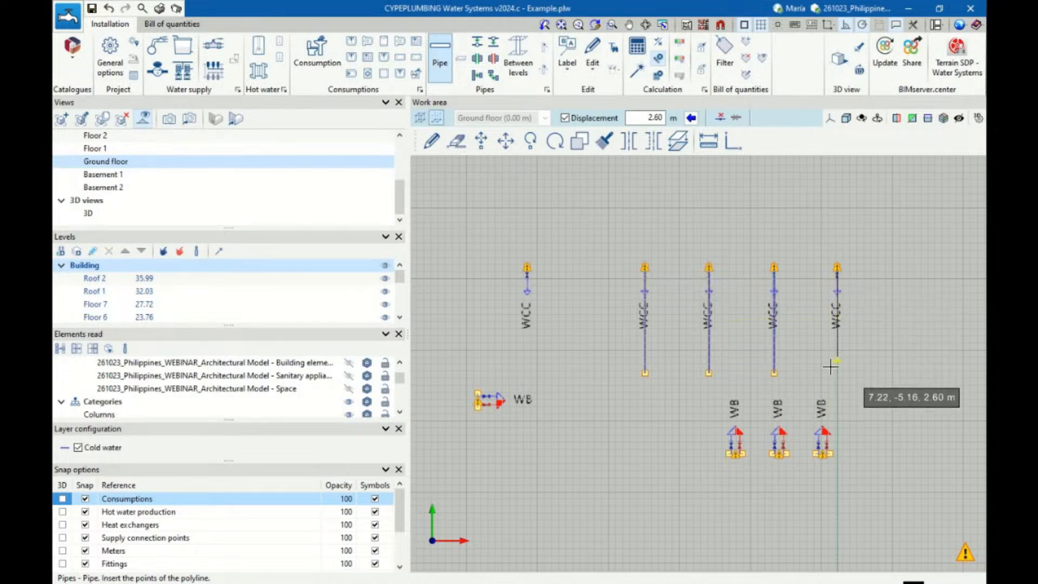
pyautogui.click(830, 372)
# Draw a horizontal pipe joining the ends of the four WC cistern branches and extend it past the first branch to about X 3.69 m
pyautogui.scroll(2, 830, 373)
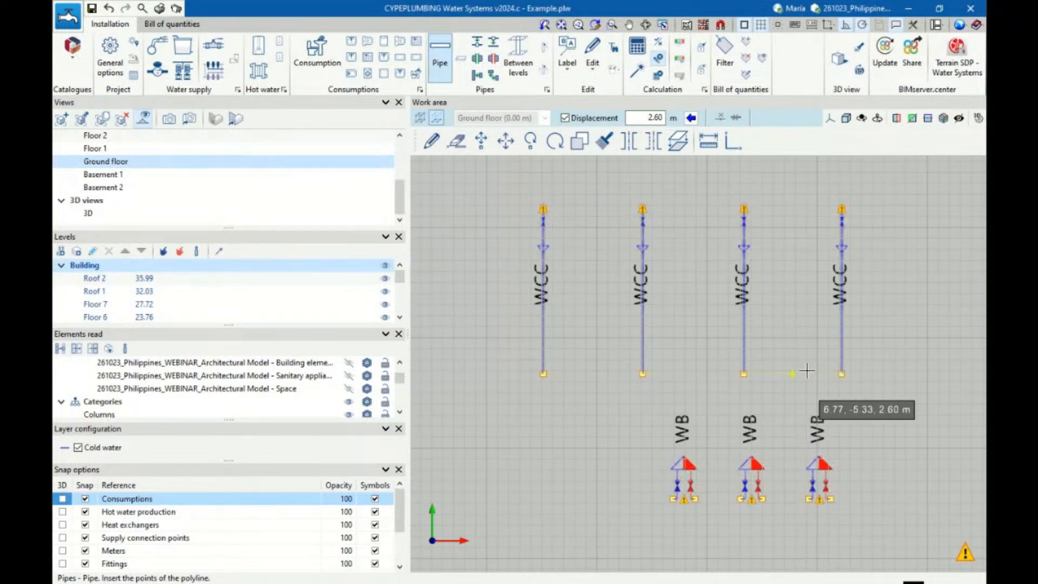
pyautogui.click(836, 372)
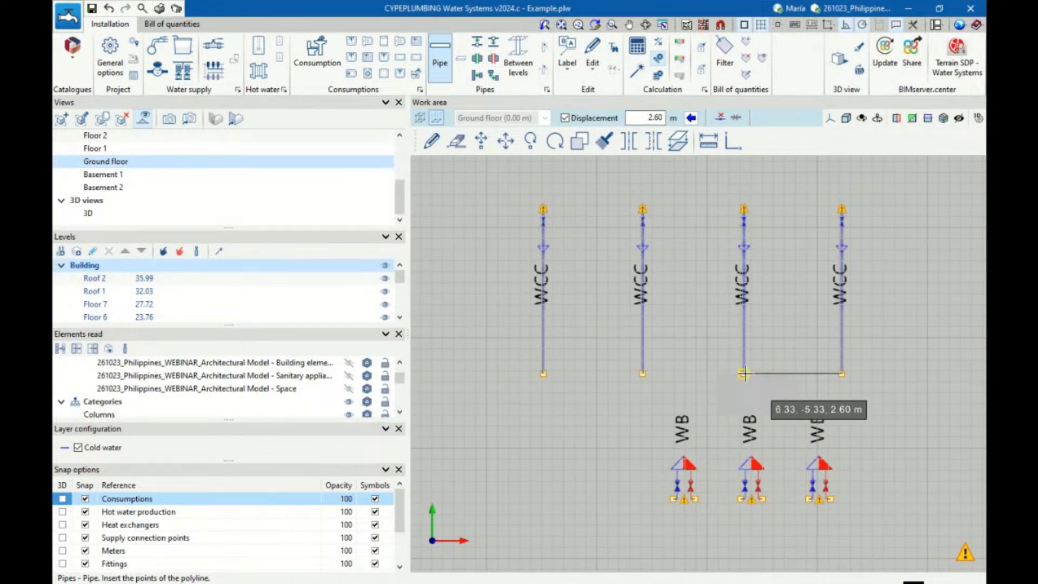
pyautogui.click(744, 373)
pyautogui.click(644, 375)
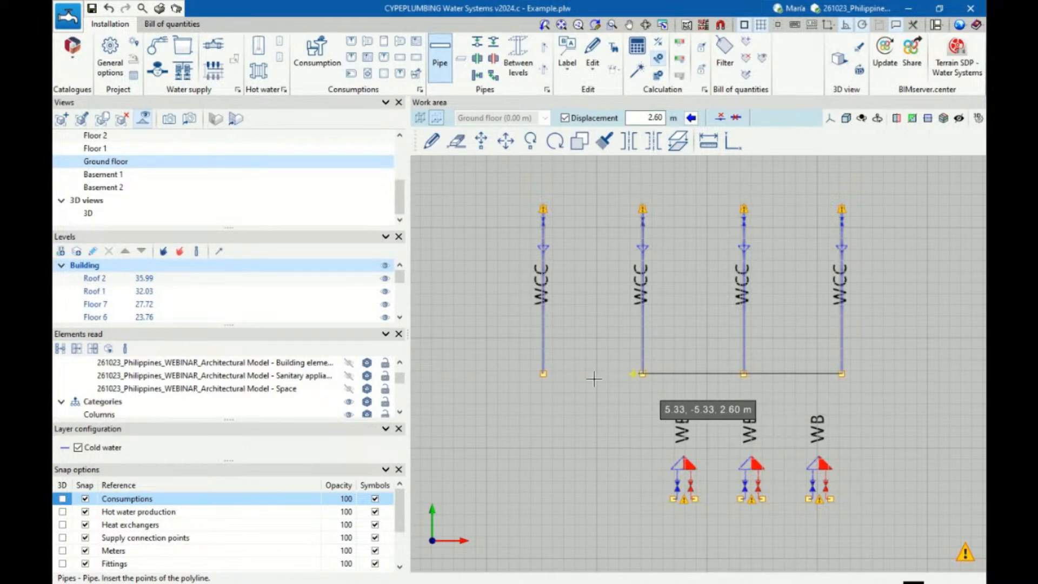
pyautogui.scroll(-2, 546, 378)
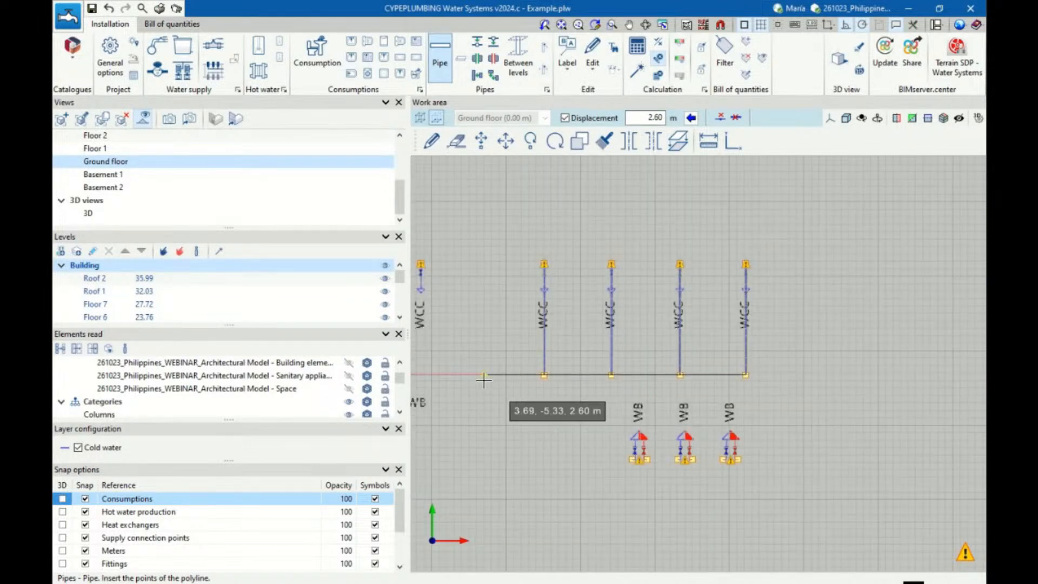
pyautogui.click(483, 380)
pyautogui.rightClick(483, 380)
# Define a cold water stop valve fitting with specific operating conditions set to Start of the installation
pyautogui.scroll(2, 472, 381)
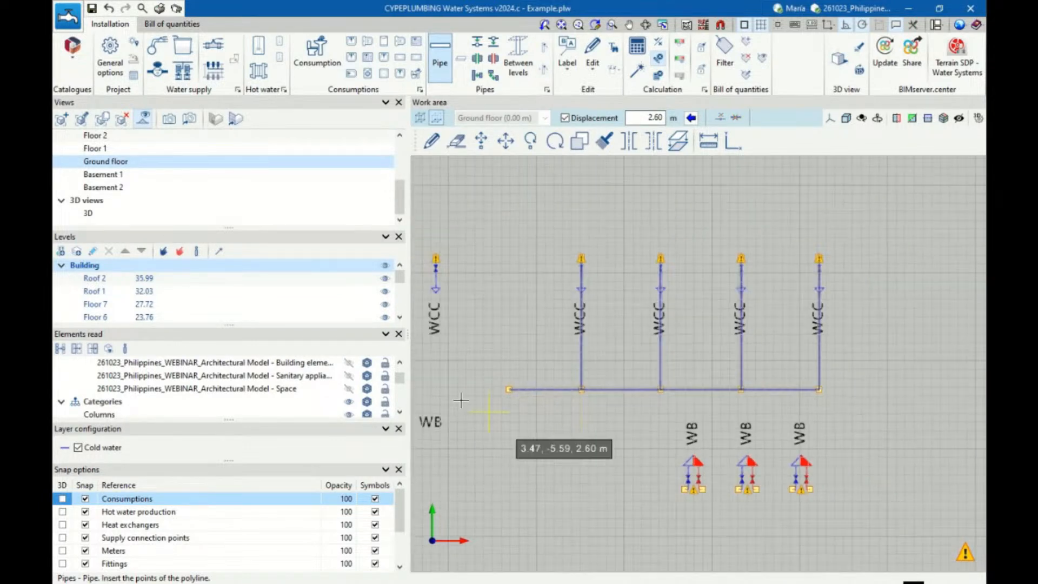
pyautogui.scroll(1, 487, 397)
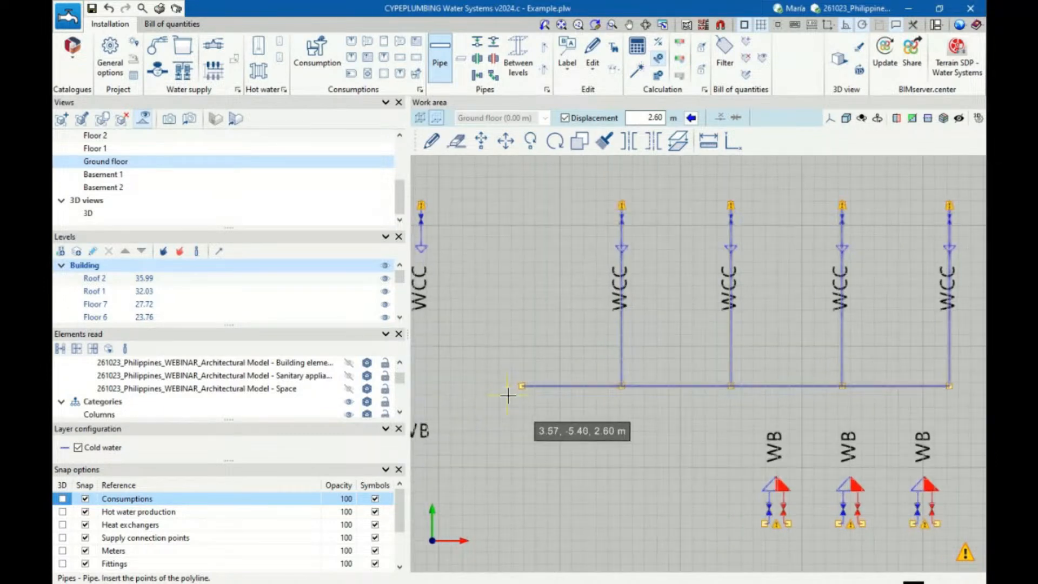
pyautogui.scroll(-2, 519, 386)
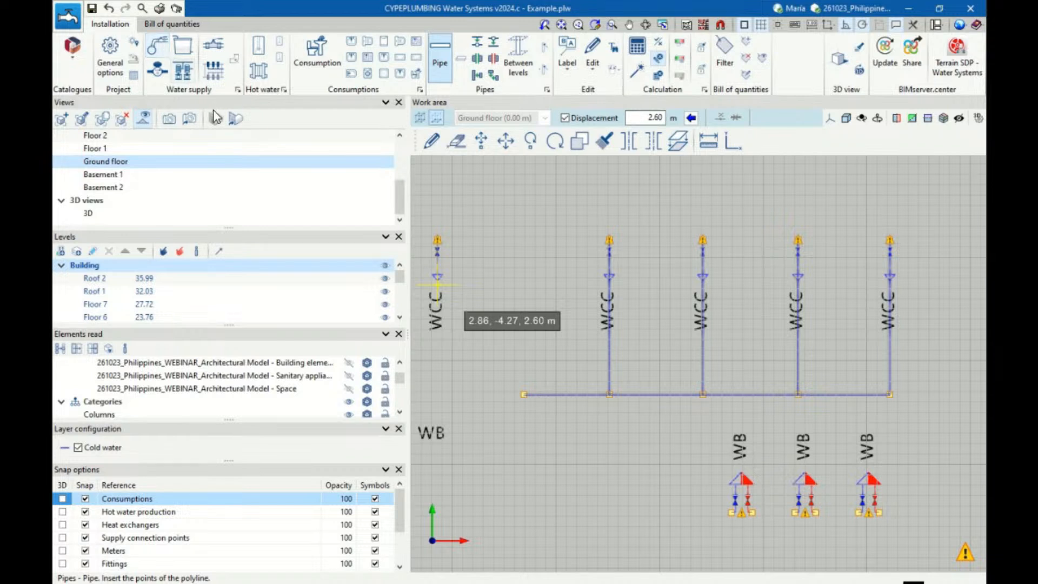
pyautogui.scroll(1, 436, 346)
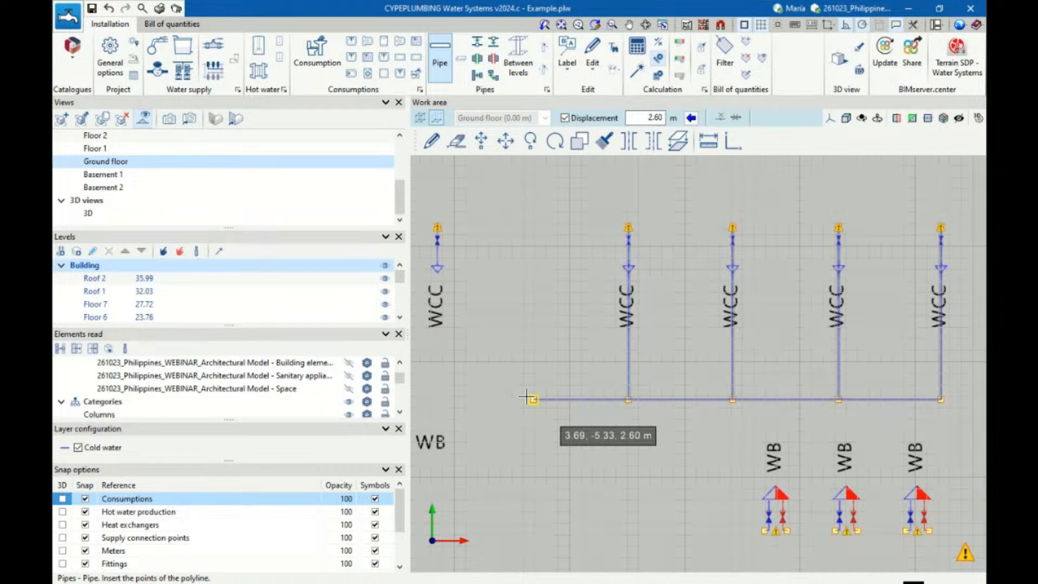
pyautogui.click(216, 48)
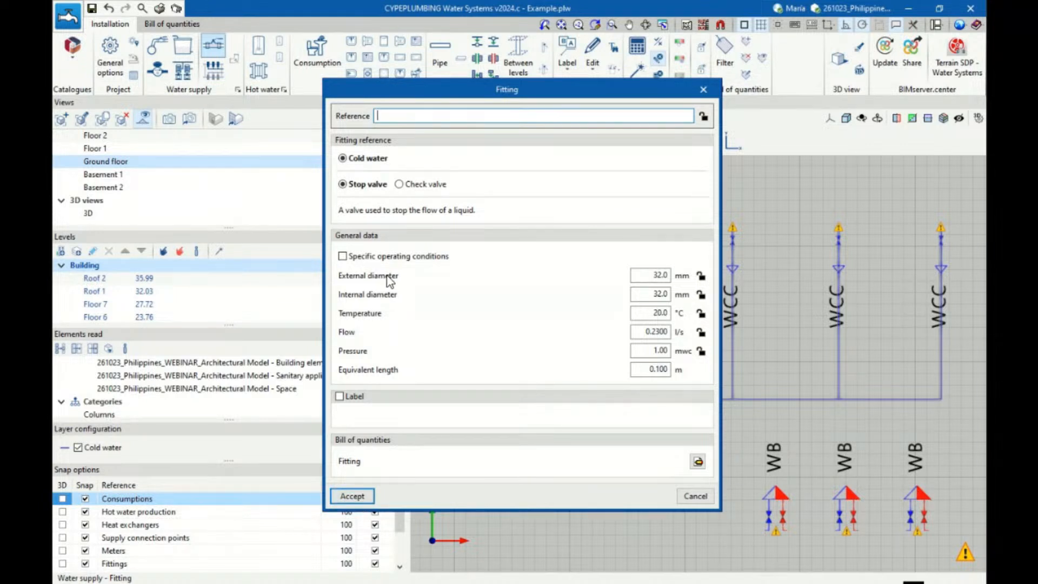
pyautogui.click(343, 256)
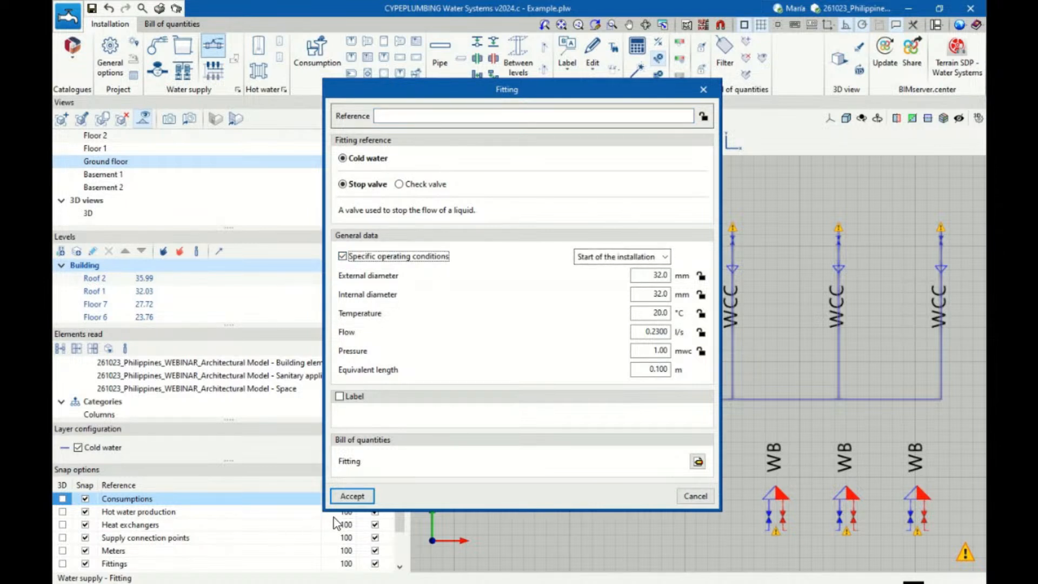
pyautogui.click(352, 496)
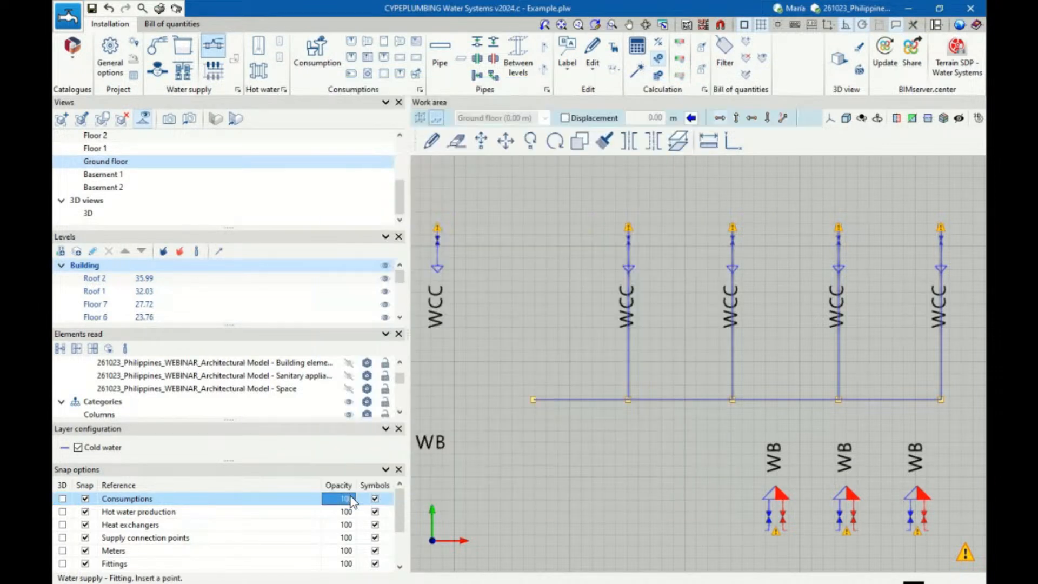
# Apply the predefined Cold water displacement of 2.60 m and insert the stop valve in line at the free end of the horizontal pipe
pyautogui.scroll(1, 503, 397)
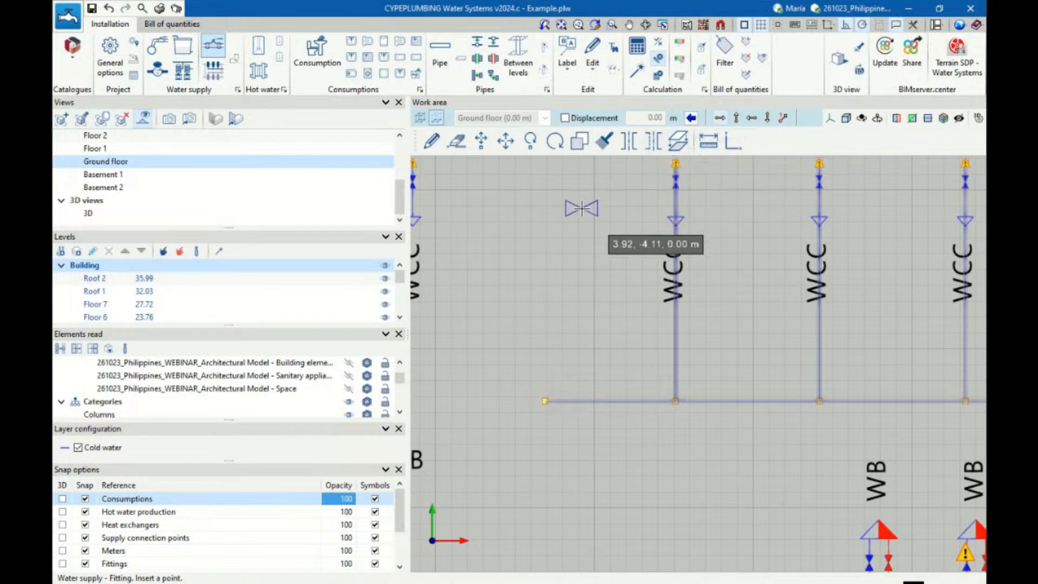
pyautogui.click(692, 119)
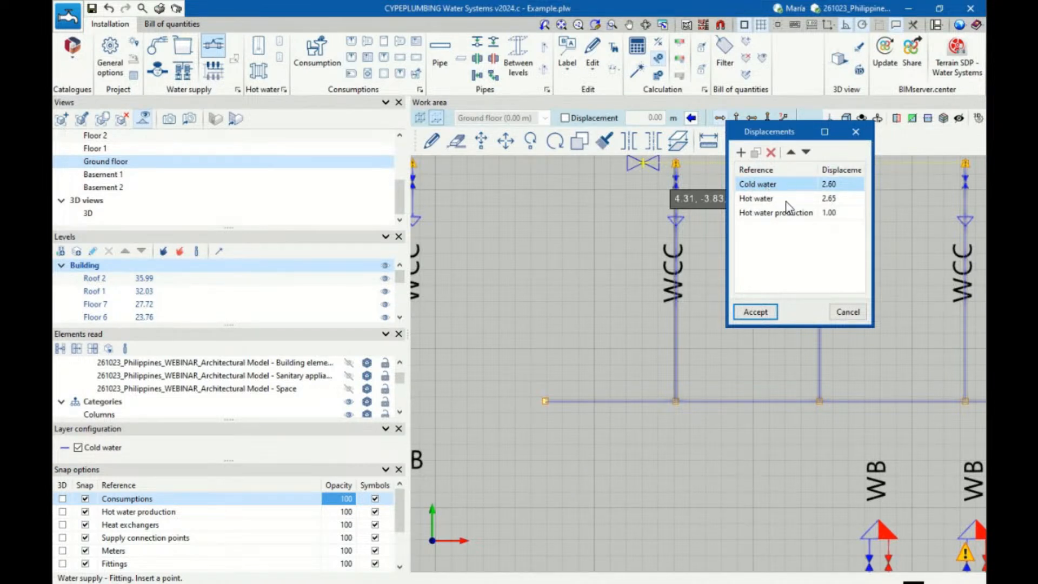
pyautogui.click(755, 312)
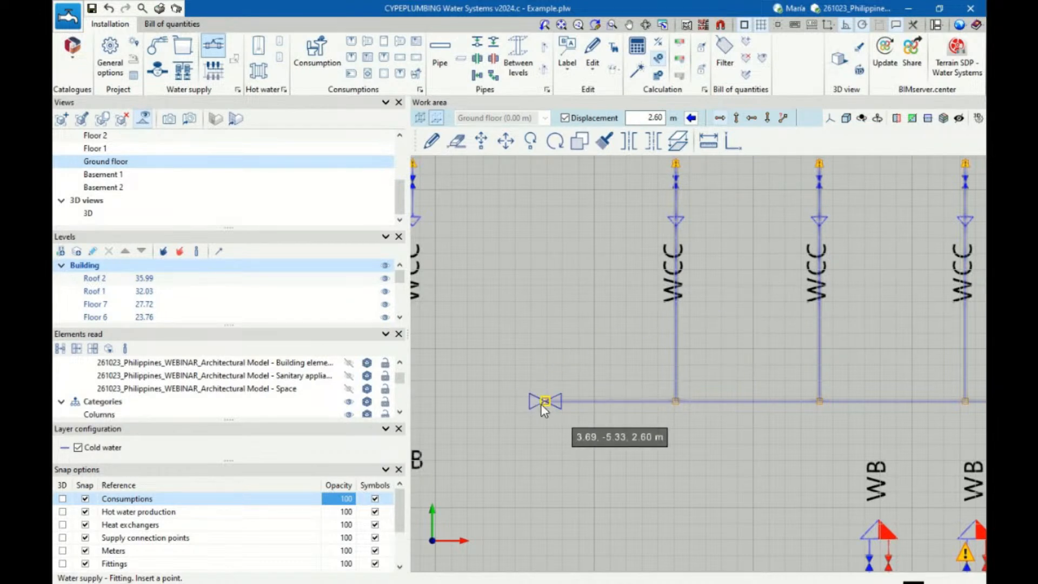
pyautogui.click(540, 401)
pyautogui.scroll(-3, 530, 324)
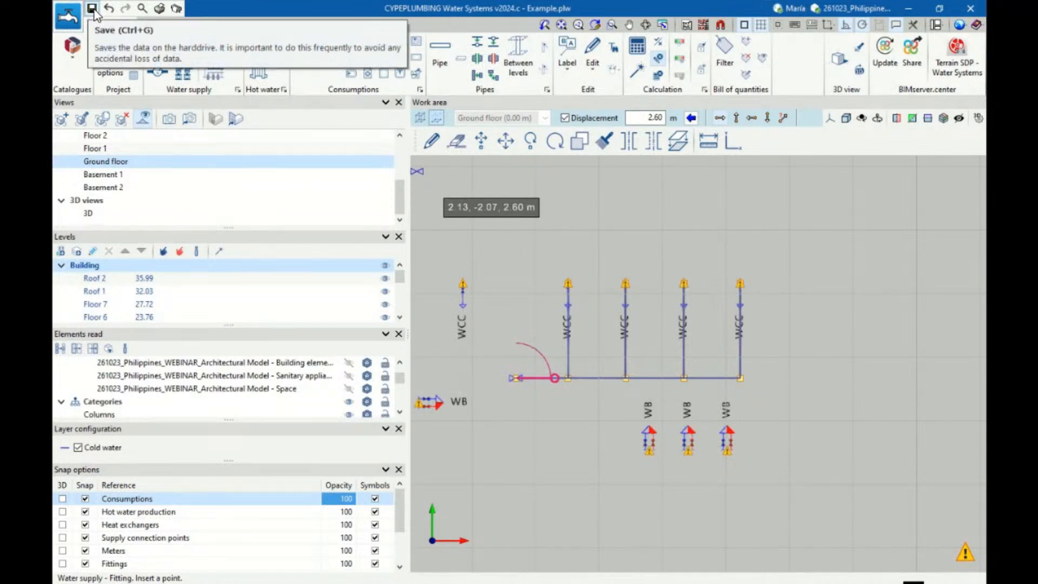
pyautogui.rightClick(625, 235)
pyautogui.click(694, 495)
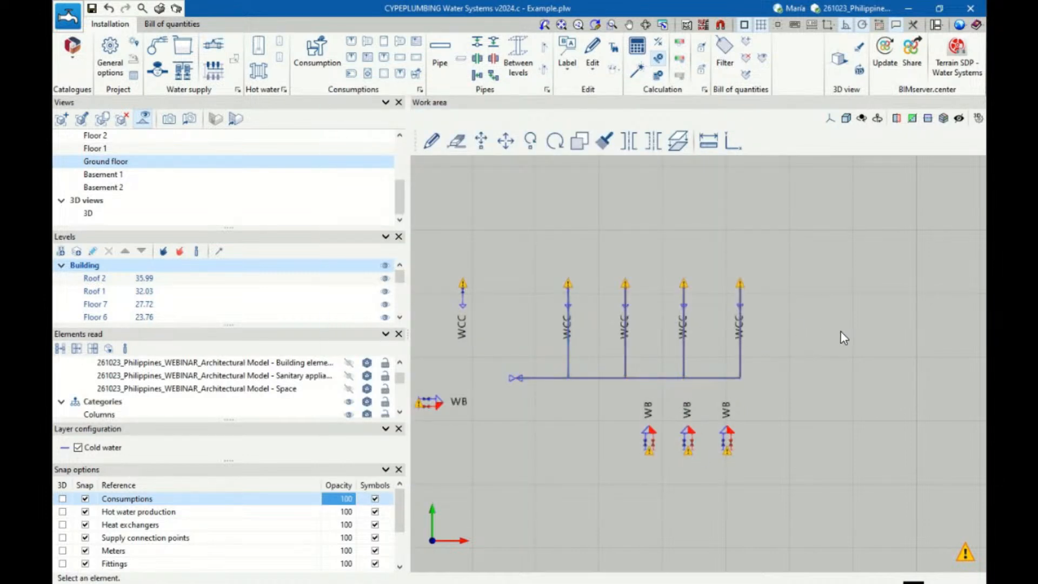
# Examine in 3D the elevation of the horizontal pipes relative to the WC cistern connections
pyautogui.click(646, 25)
pyautogui.moveTo(781, 292); pyautogui.dragTo(725, 254)
pyautogui.moveTo(787, 408); pyautogui.dragTo(804, 400)
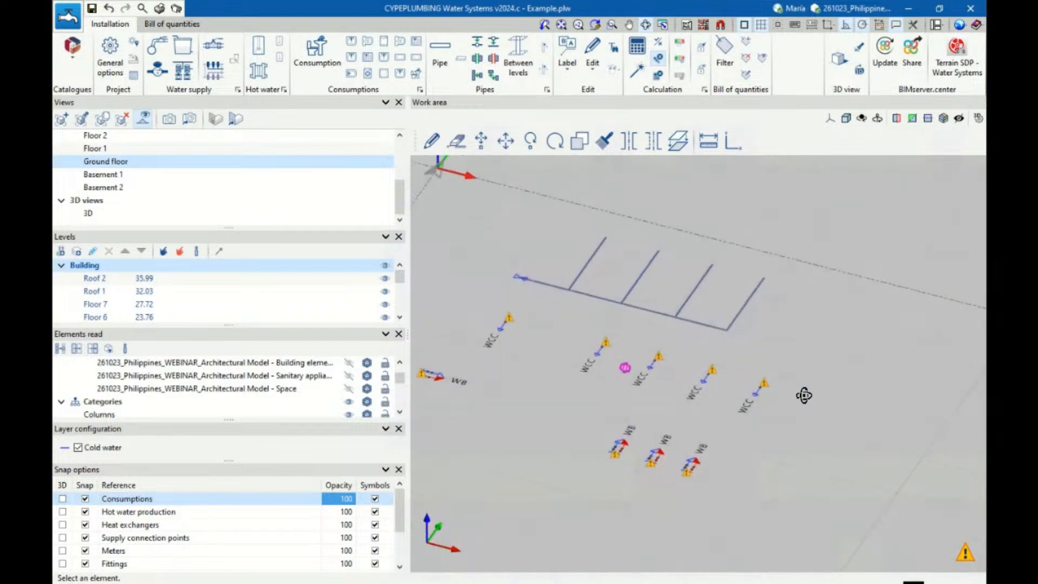
pyautogui.moveTo(547, 292)
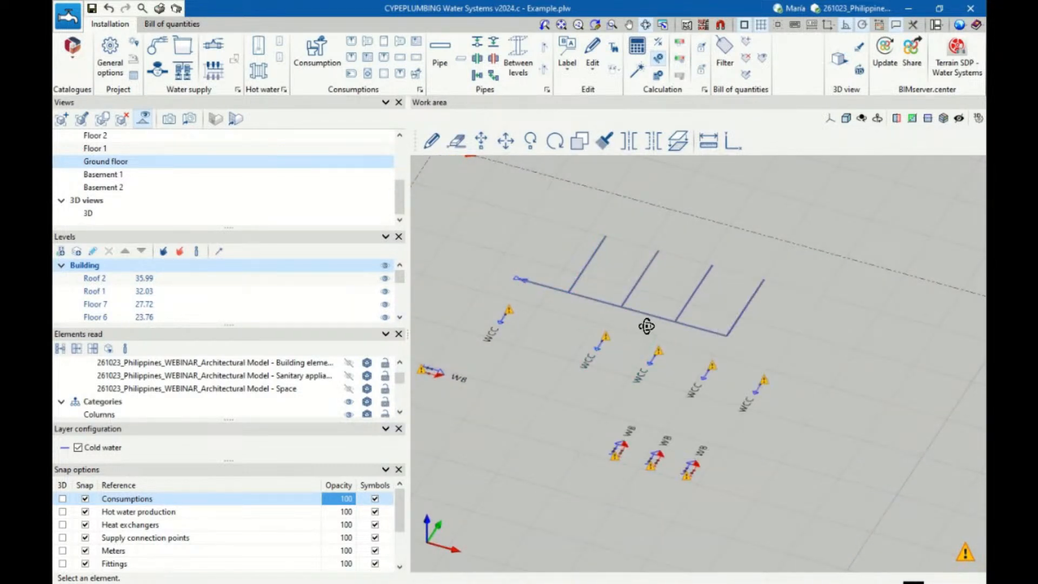
pyautogui.moveTo(653, 323)
pyautogui.keyDown('shift'); pyautogui.moveTo(842, 382); pyautogui.dragTo(803, 388, button='middle'); pyautogui.keyUp('shift')
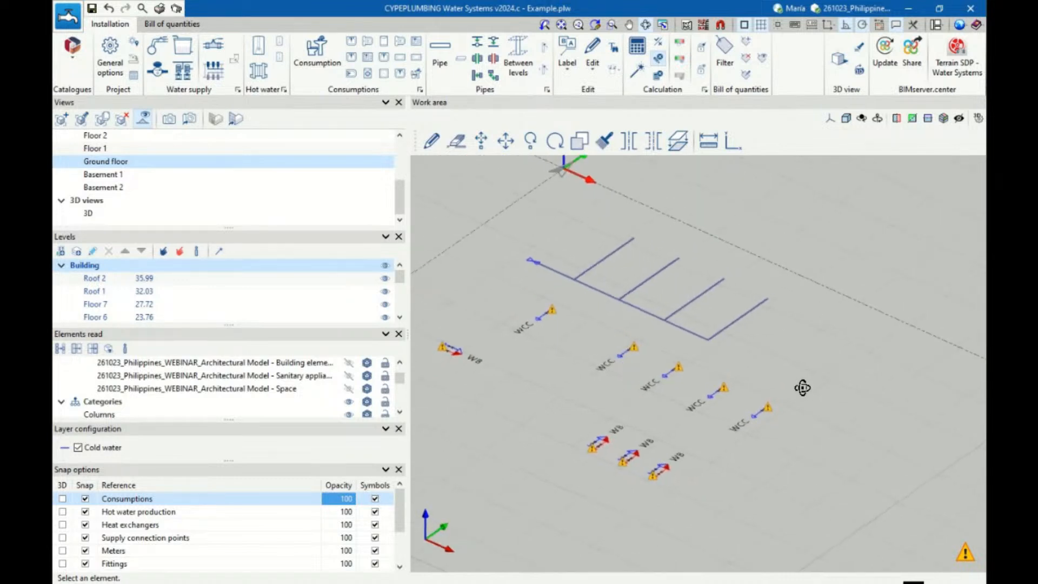
pyautogui.moveTo(769, 411)
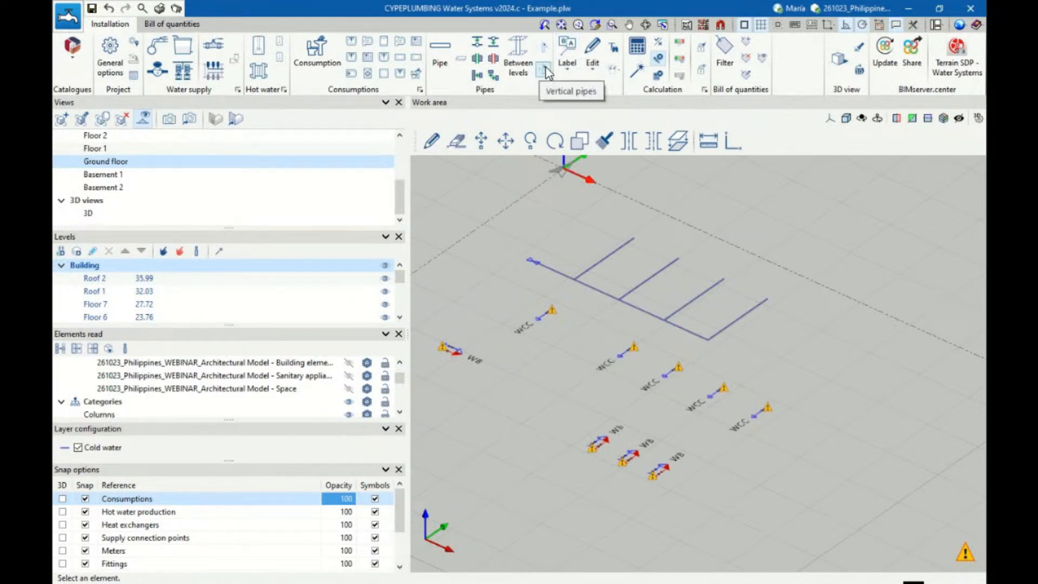
# Generate vertical pipes automatically between the four grouped WC cisterns and the ends of their horizontal branch pipes
pyautogui.keyDown('shift'); pyautogui.moveTo(751, 348); pyautogui.dragTo(708, 399, button='middle'); pyautogui.keyUp('shift')
pyautogui.moveTo(728, 400)
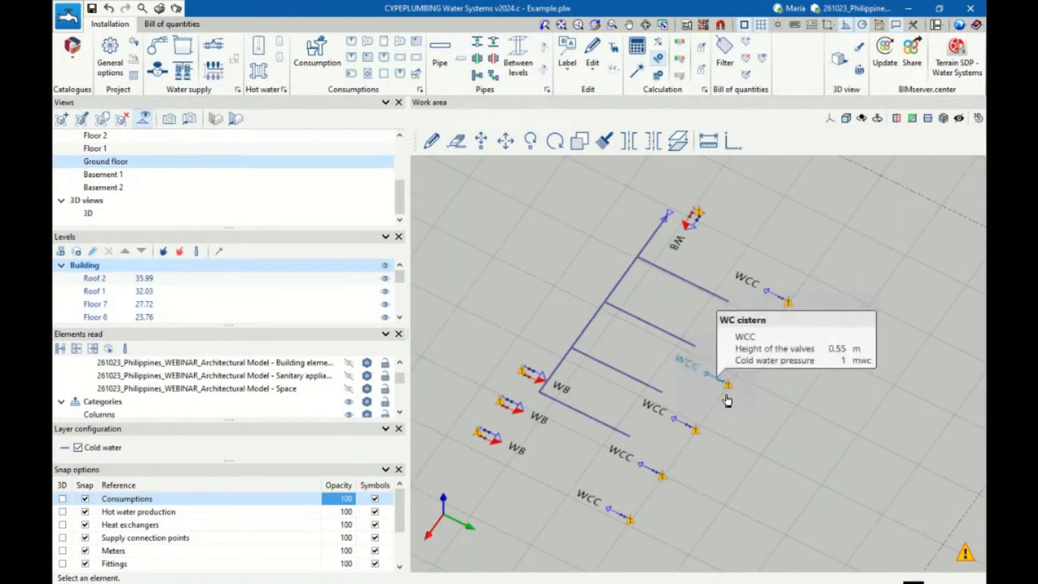
pyautogui.scroll(1, 771, 427)
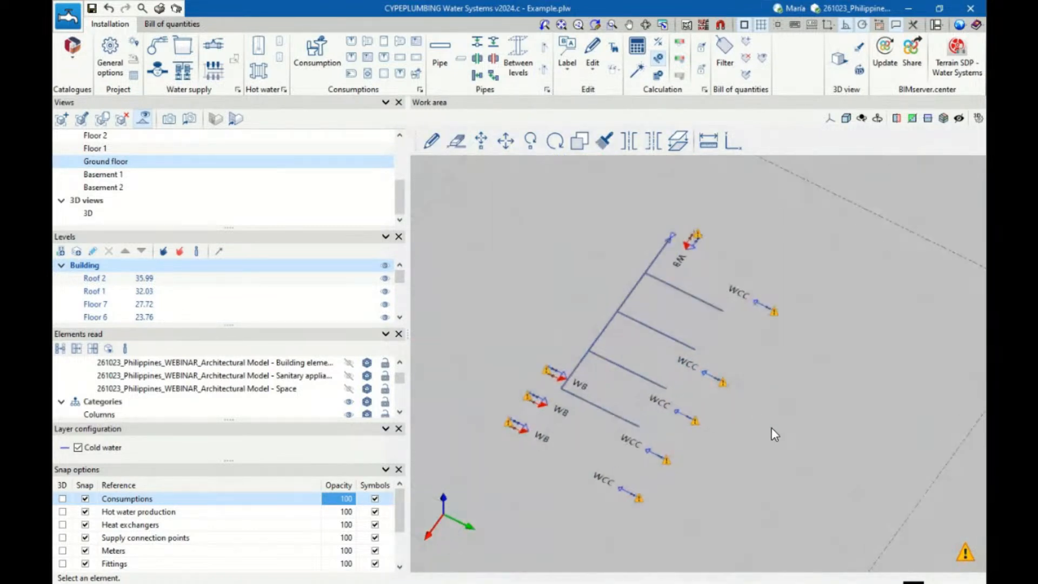
pyautogui.click(545, 69)
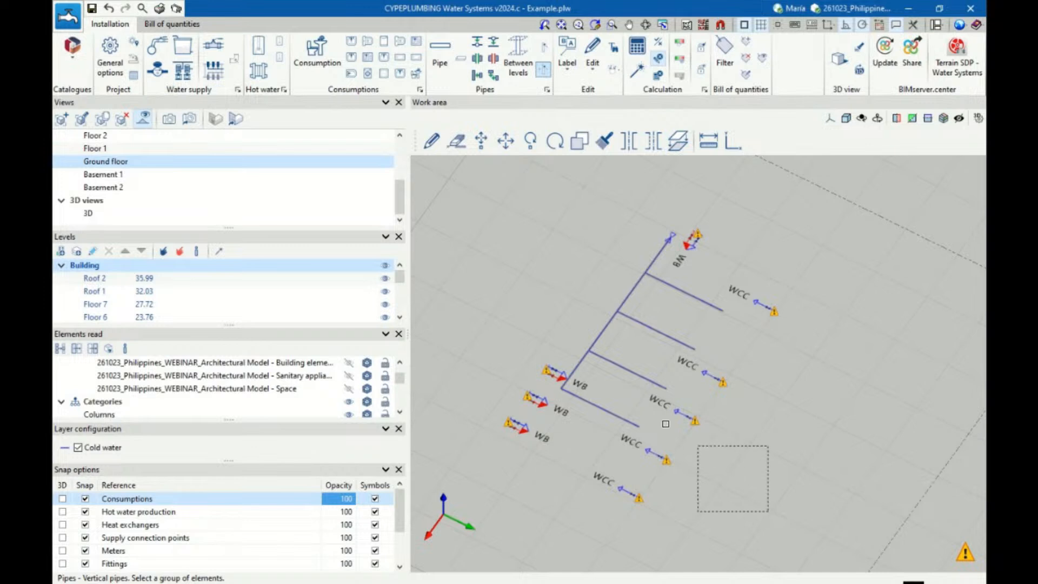
pyautogui.moveTo(665, 423); pyautogui.dragTo(612, 308)
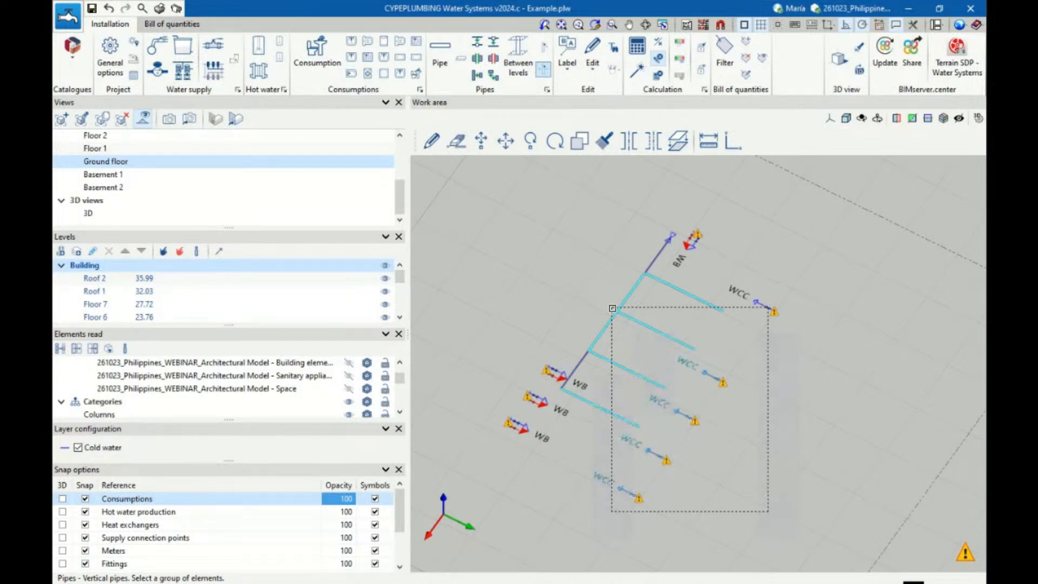
pyautogui.click(612, 309)
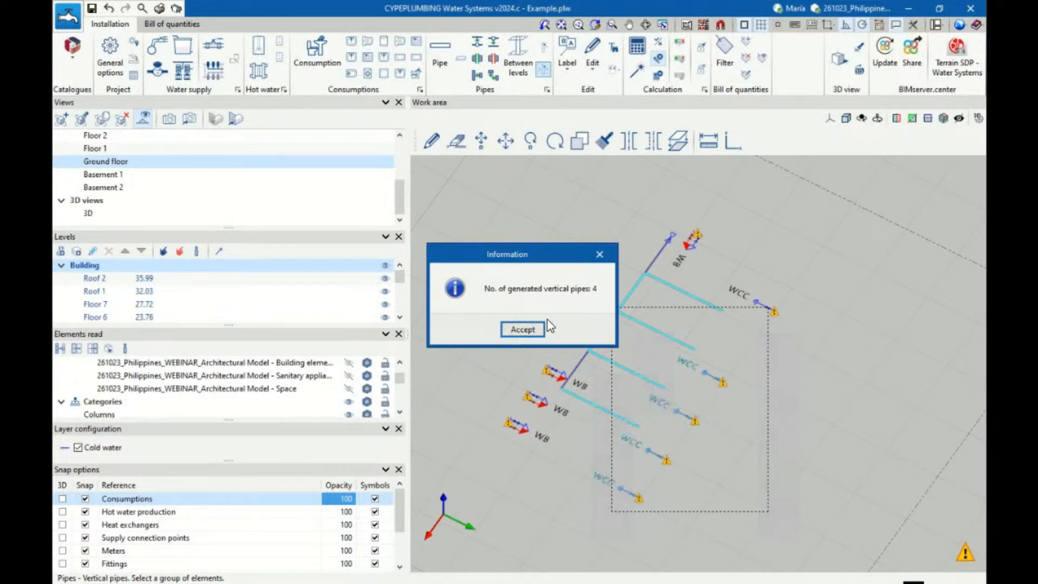
pyautogui.click(530, 327)
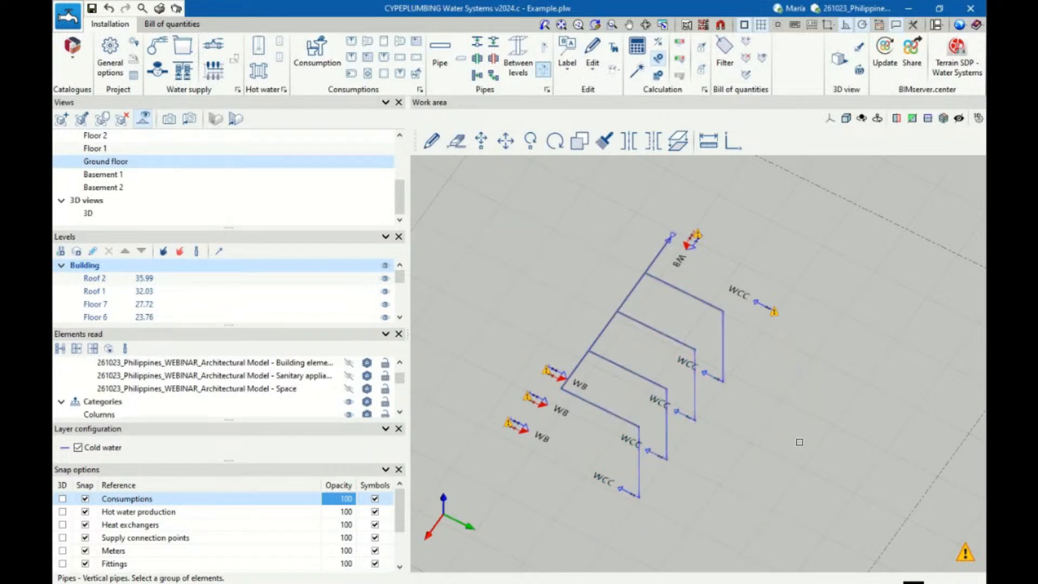
# Update the calculation results and review the checks of the collecting pipe span farthest from the stop valve
pyautogui.moveTo(800, 442); pyautogui.dragTo(768, 427, button='middle')
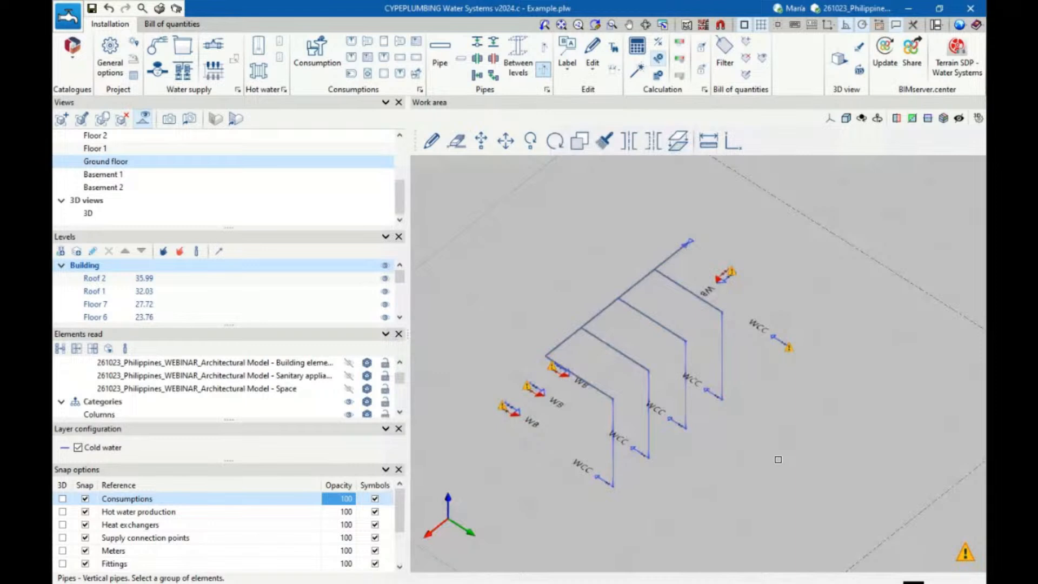
pyautogui.click(641, 48)
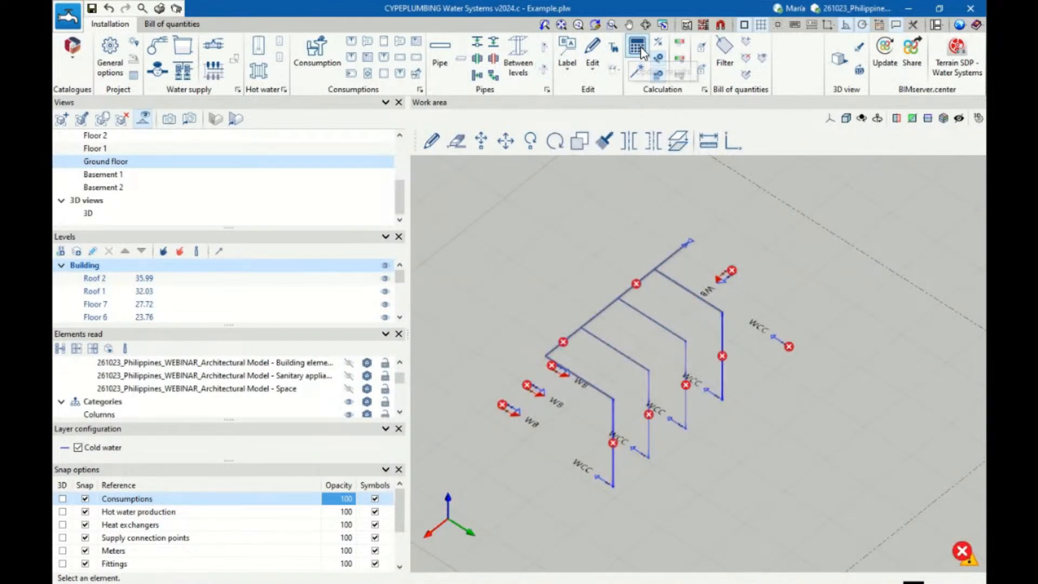
pyautogui.keyDown('shift'); pyautogui.moveTo(710, 489); pyautogui.dragTo(736, 483, button='middle'); pyautogui.keyUp('shift')
pyautogui.moveTo(566, 342)
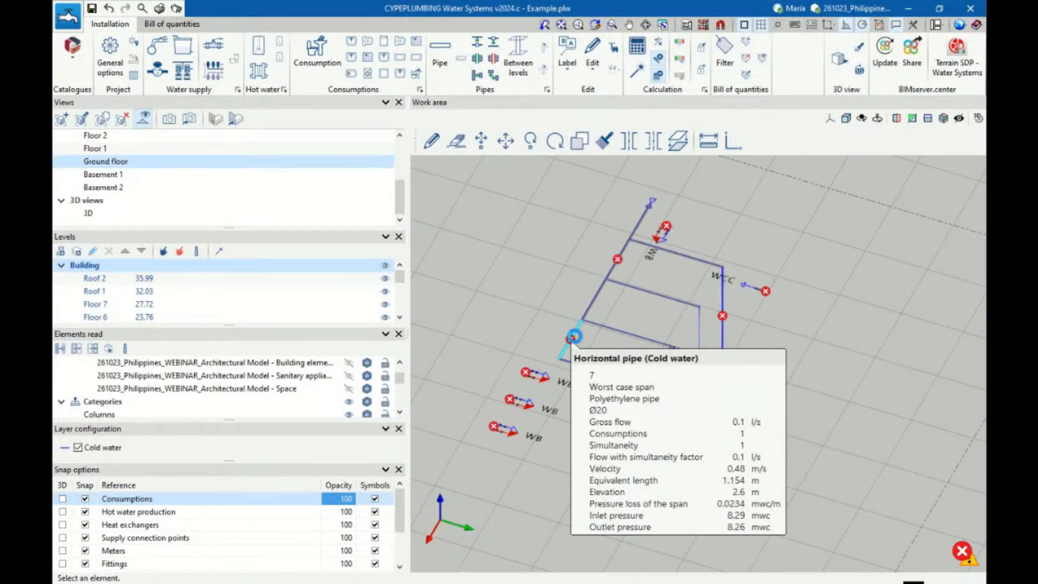
pyautogui.click(572, 337)
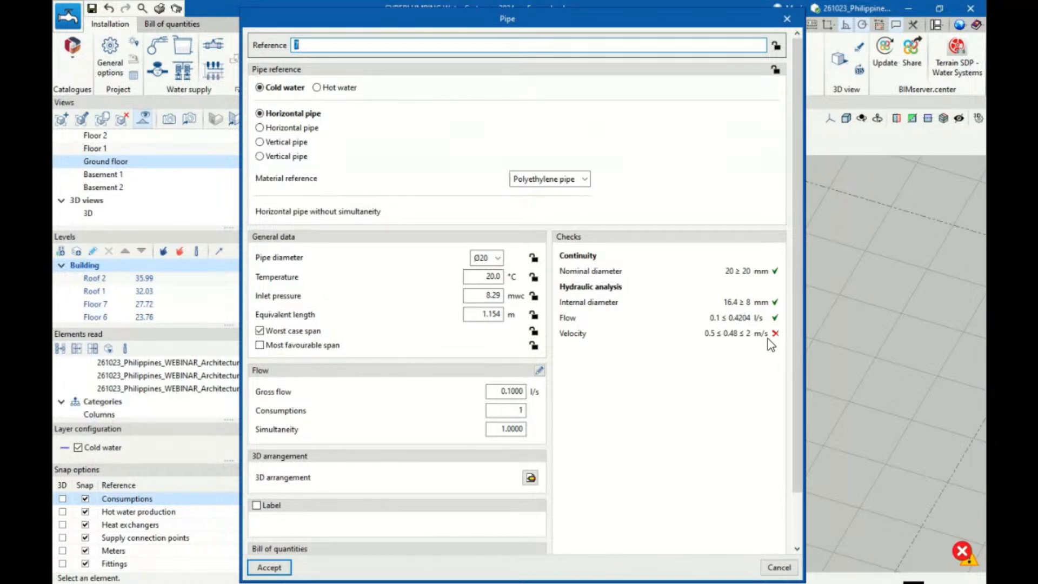
pyautogui.click(787, 20)
# Review the hydraulic checks of the second WC cistern branch from the stop valve
pyautogui.scroll(2, 684, 319)
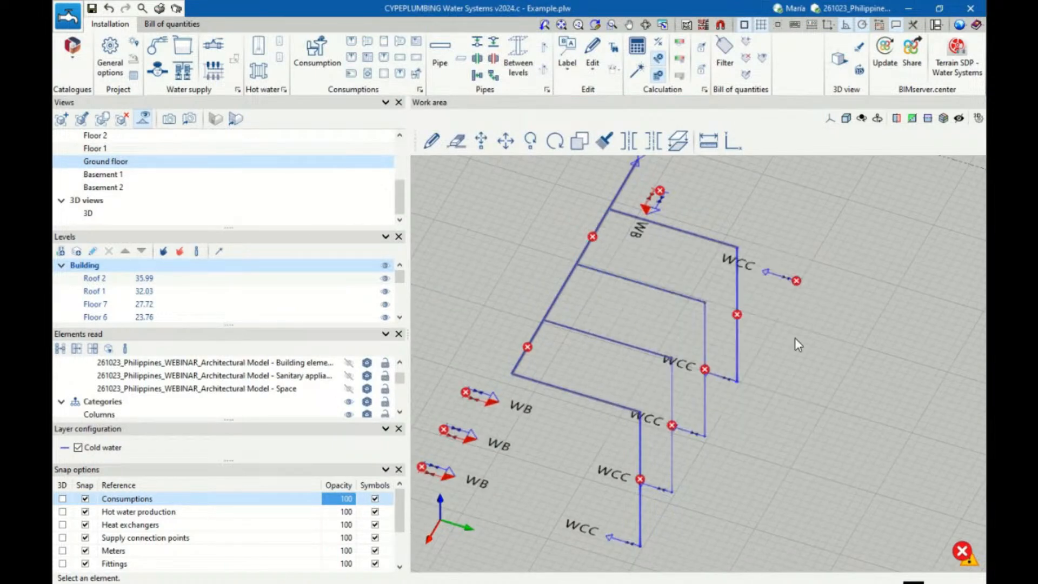
pyautogui.click(701, 358)
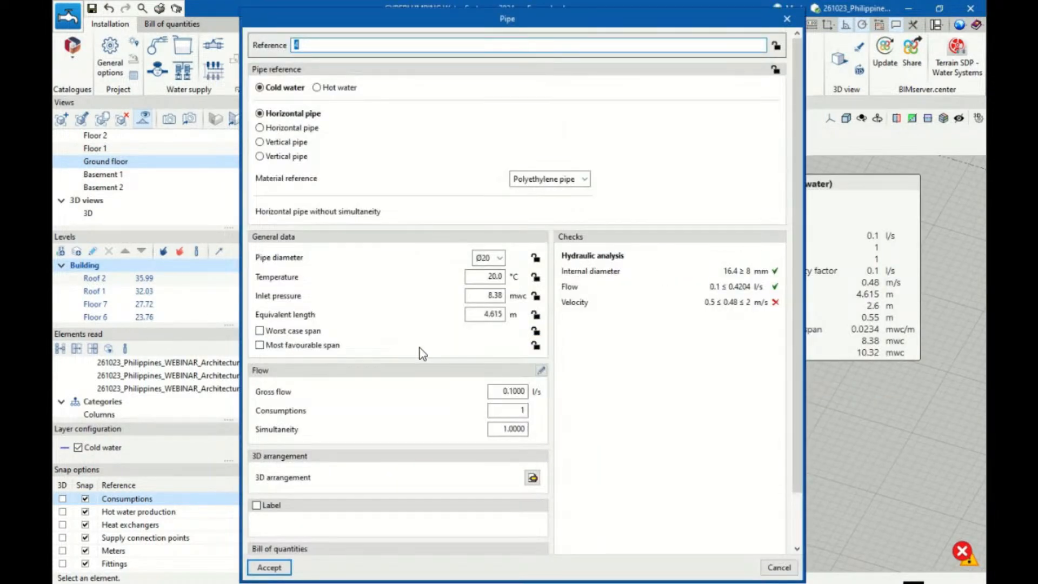
pyautogui.click(787, 20)
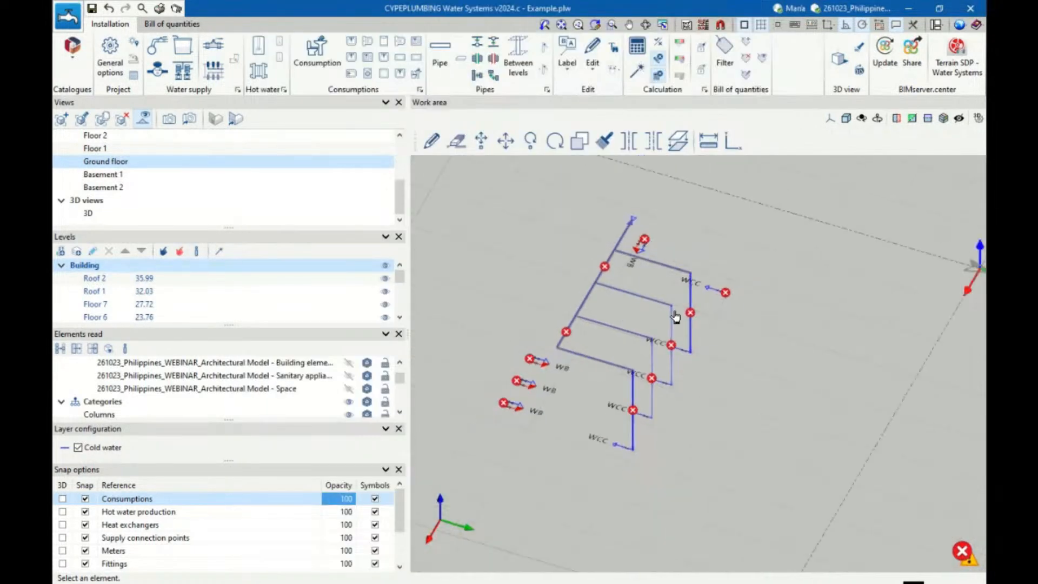
pyautogui.moveTo(697, 319)
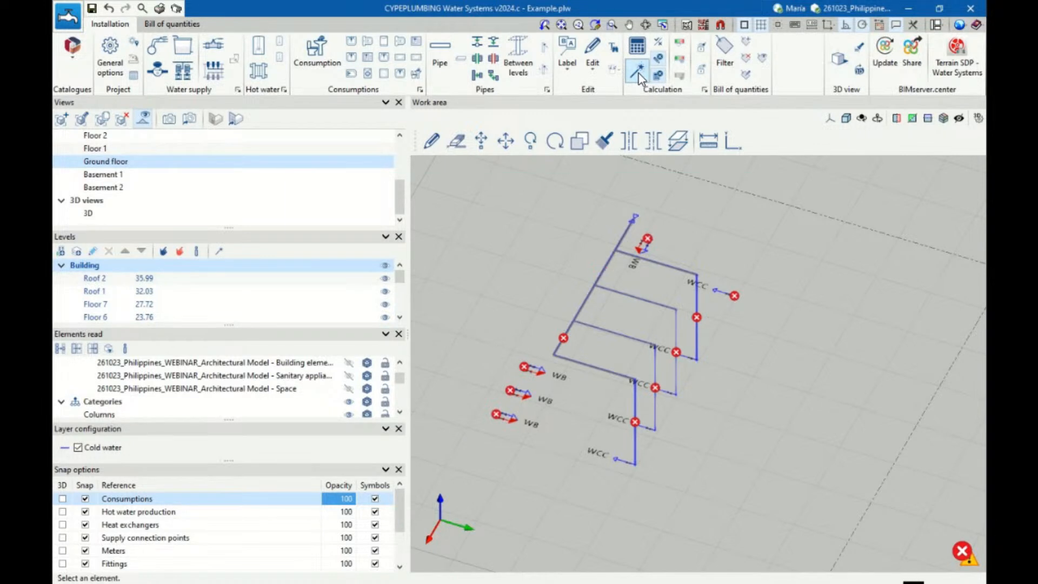
# Review the hydraulic checks of the WC cistern branch farthest from the stop valve
pyautogui.keyDown('shift'); pyautogui.moveTo(713, 231); pyautogui.dragTo(765, 243, button='middle'); pyautogui.keyUp('shift')
pyautogui.scroll(2, 787, 324)
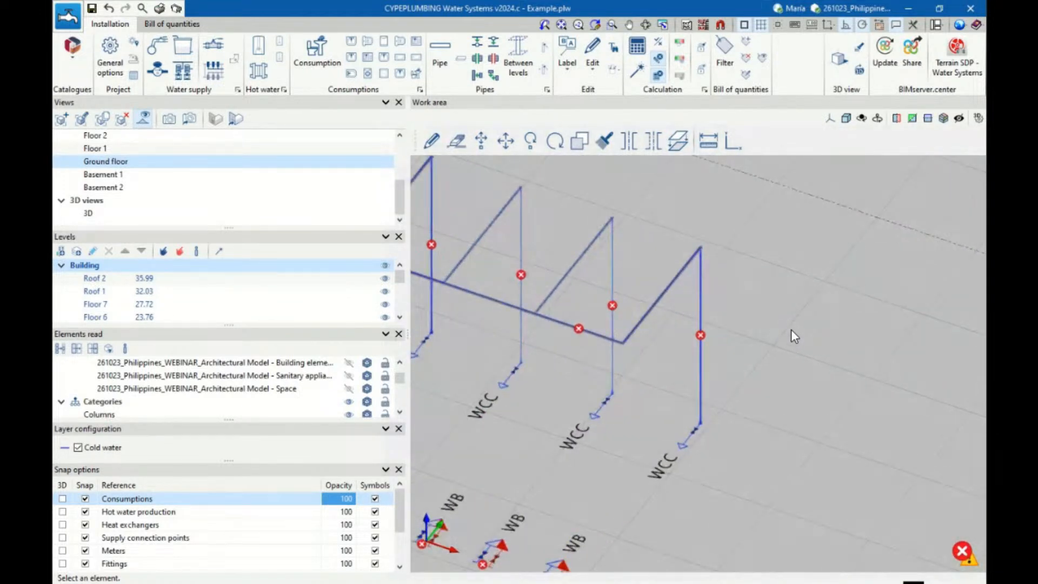
pyautogui.scroll(-3, 790, 329)
pyautogui.keyDown('shift'); pyautogui.moveTo(791, 329); pyautogui.dragTo(759, 330, button='middle'); pyautogui.keyUp('shift')
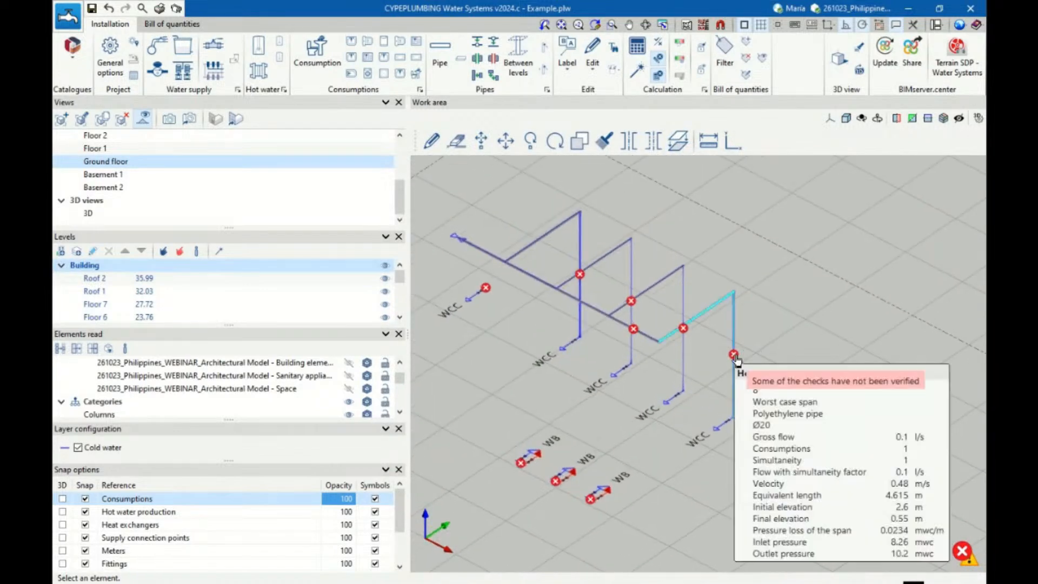
pyautogui.click(737, 360)
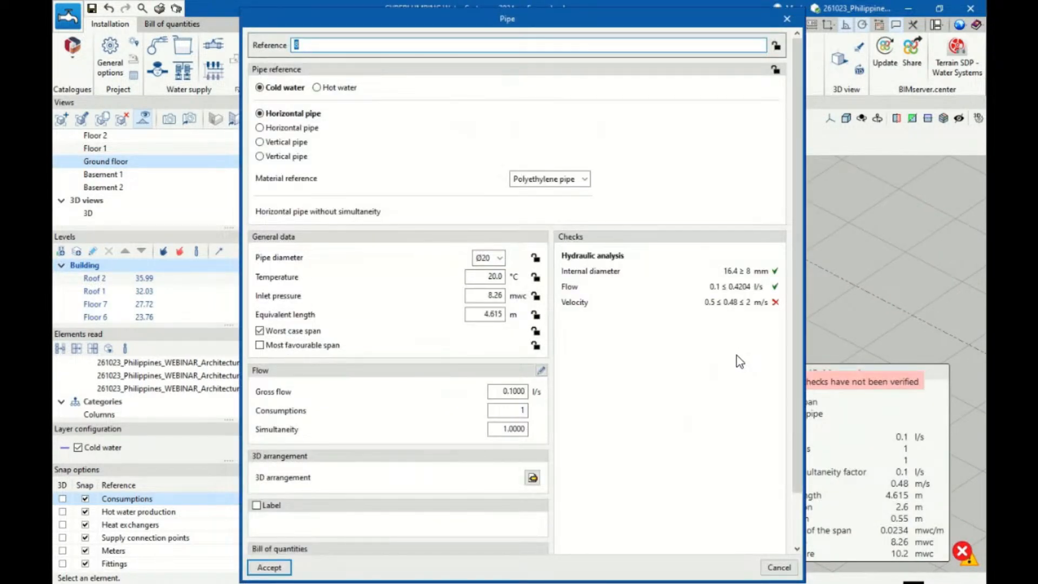
pyautogui.scroll(-3, 740, 361)
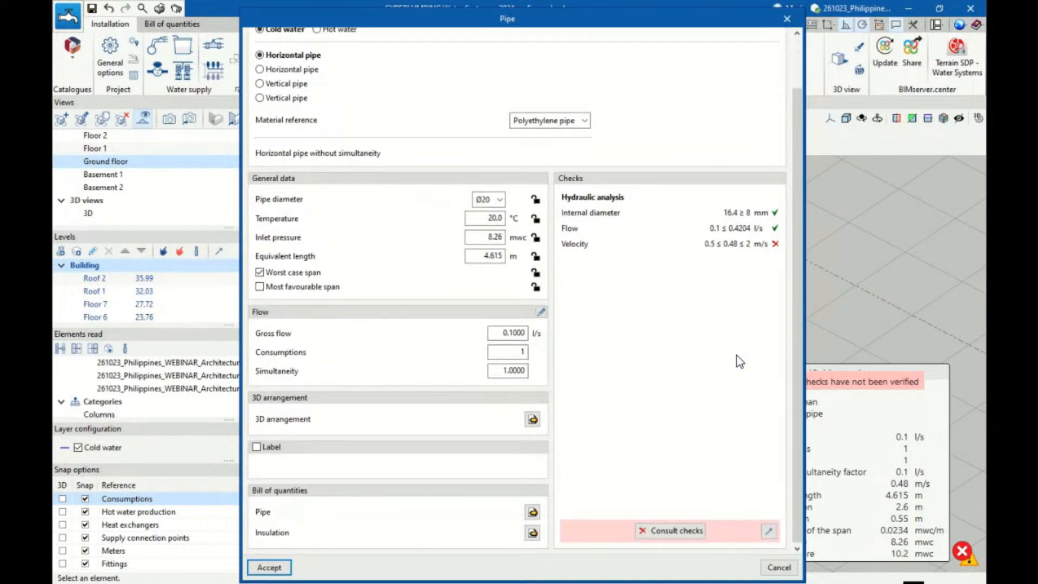
# Look through the diameters available for the farthest WC cistern branch pipe and leave its properties without editing
pyautogui.click(498, 199)
pyautogui.click(498, 199)
pyautogui.scroll(3, 576, 219)
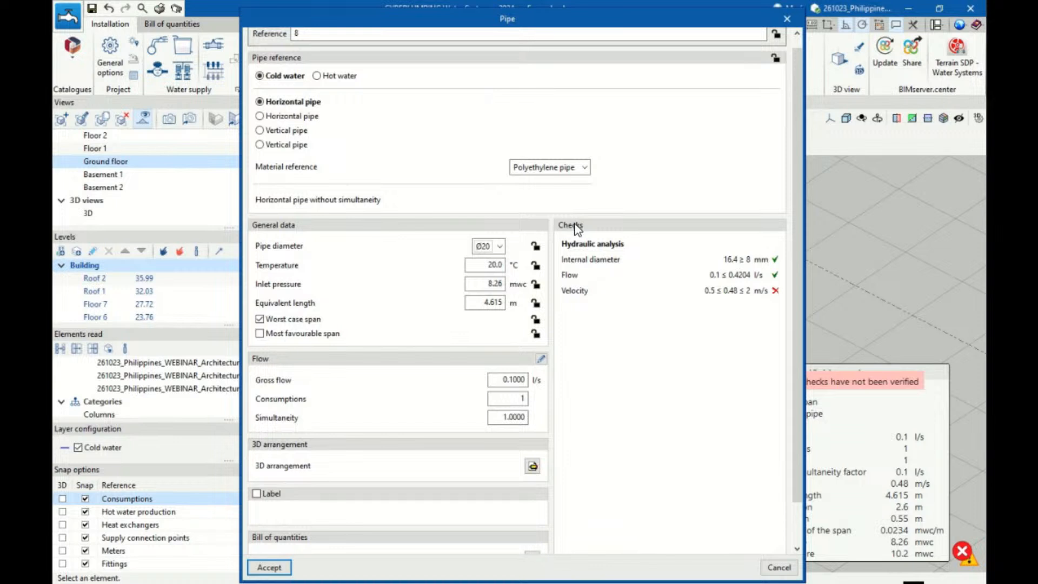
pyautogui.scroll(1, 599, 242)
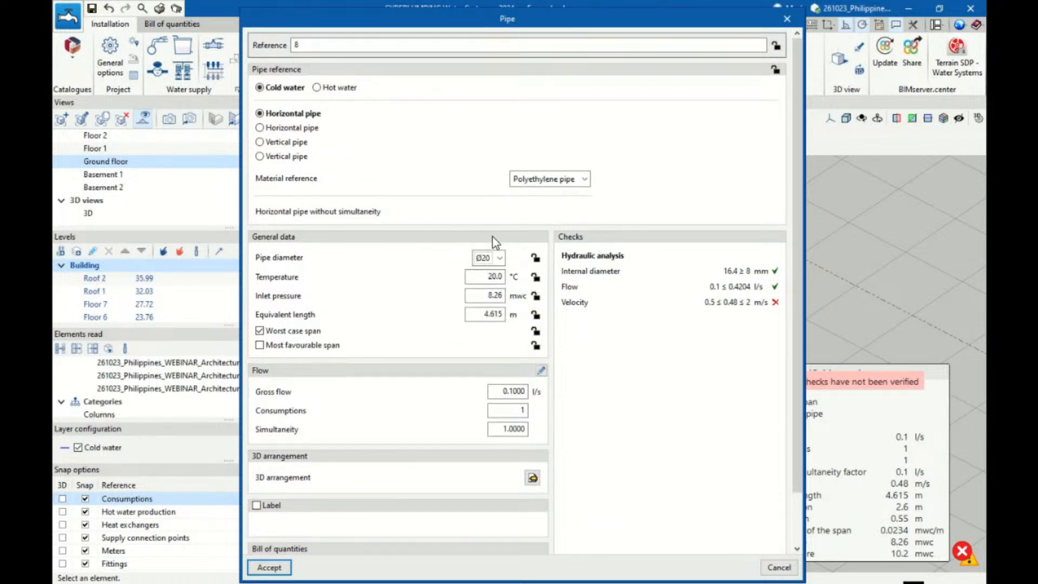
pyautogui.click(500, 258)
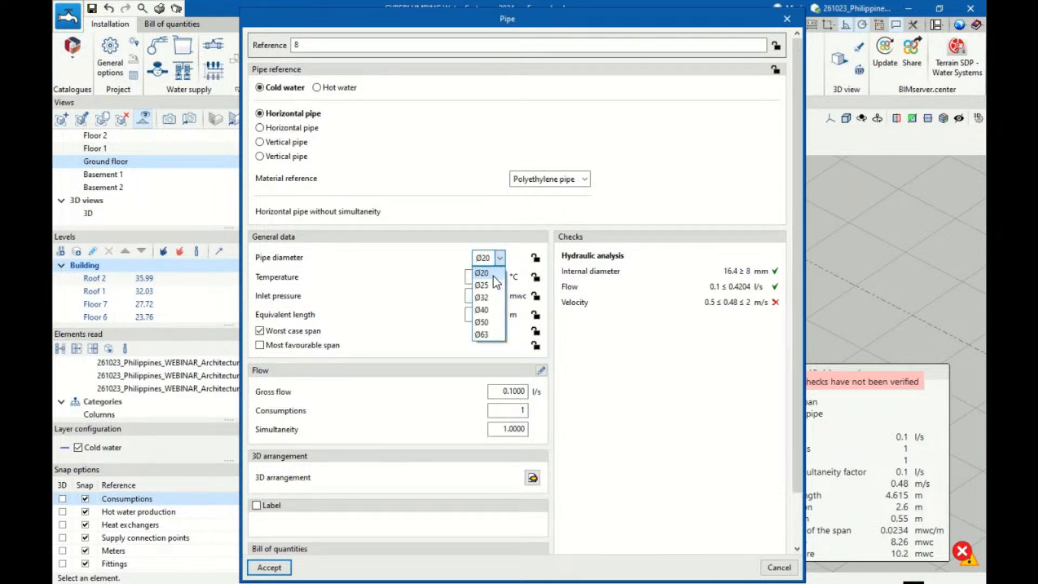
pyautogui.click(560, 258)
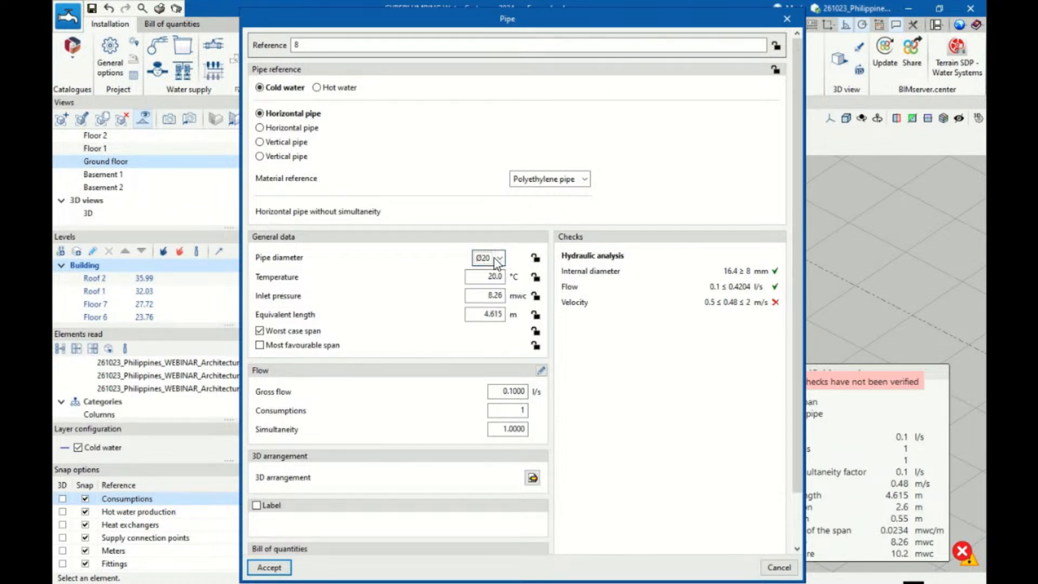
pyautogui.click(786, 19)
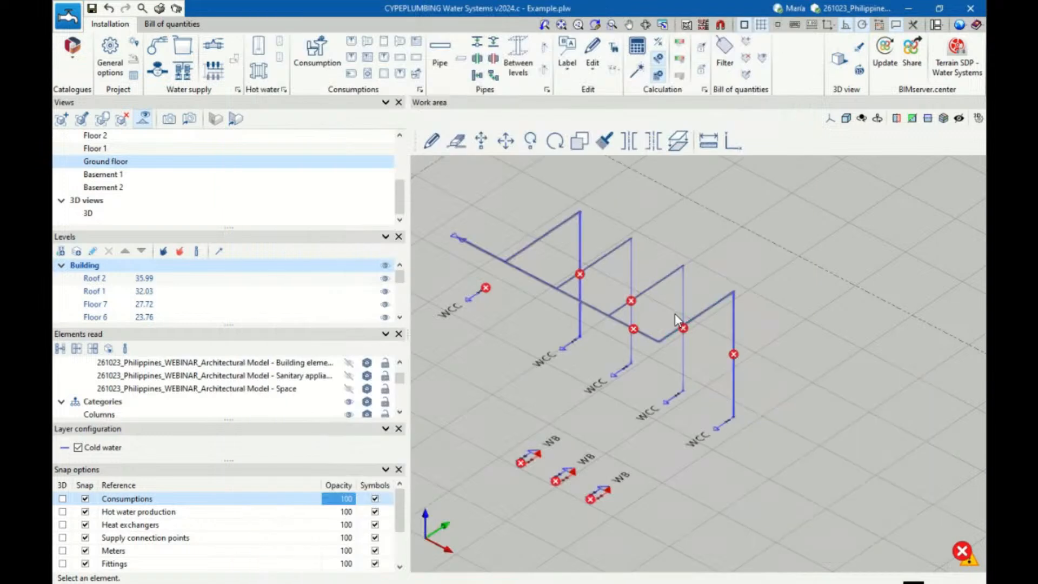
# Look up the polyethylene pipe catalogue and the minimum velocity in the design and check options of the cold water horizontal pipe without simultaneity
pyautogui.click(116, 65)
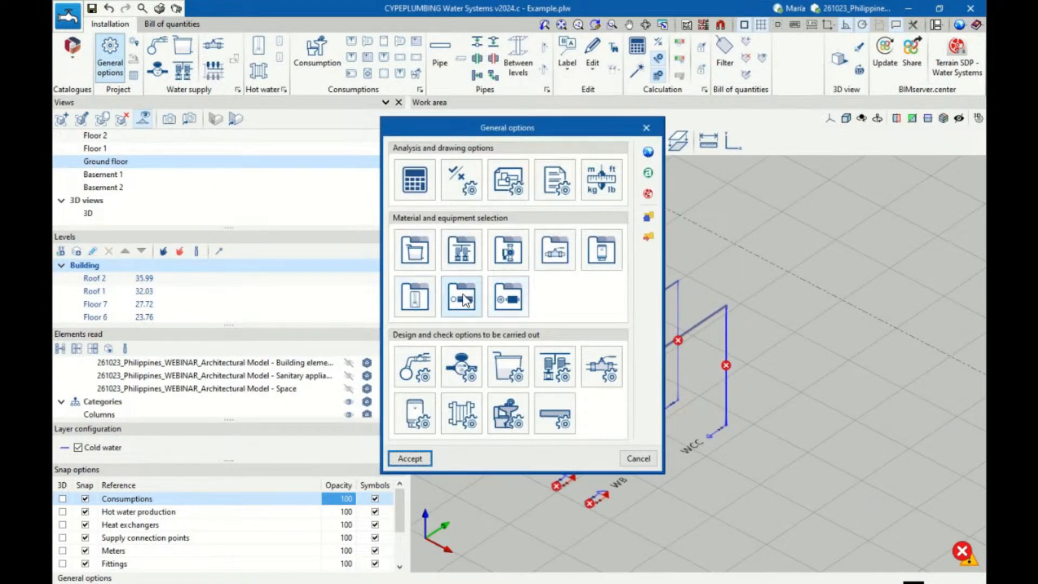
pyautogui.click(463, 299)
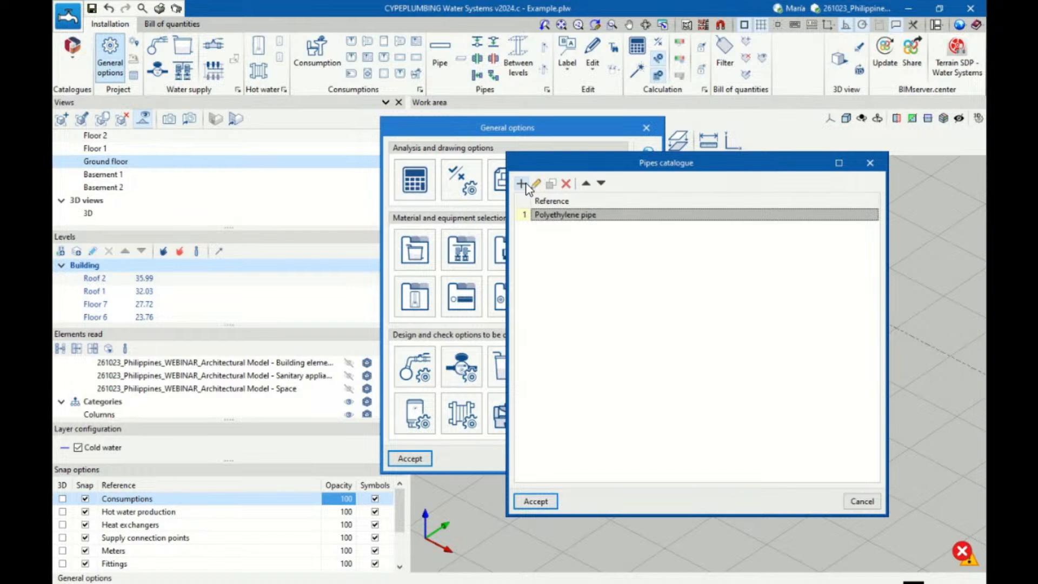
pyautogui.click(870, 163)
pyautogui.click(541, 406)
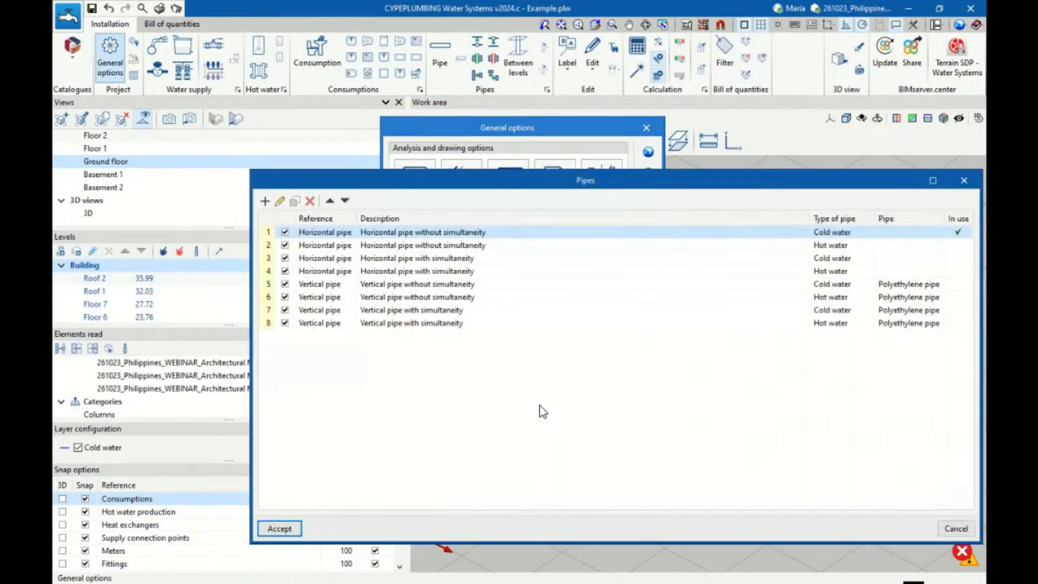
pyautogui.click(280, 201)
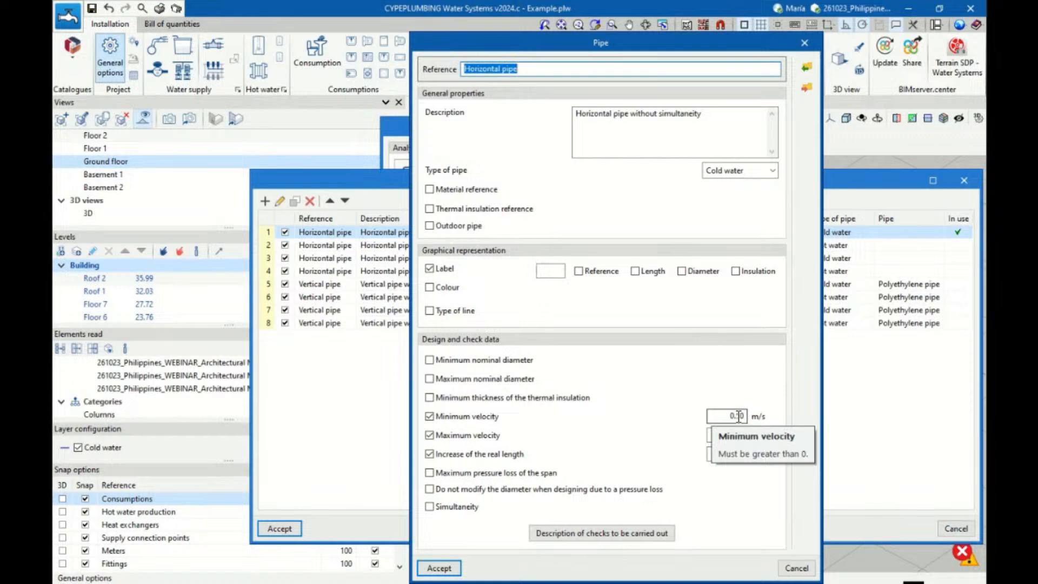
pyautogui.click(804, 43)
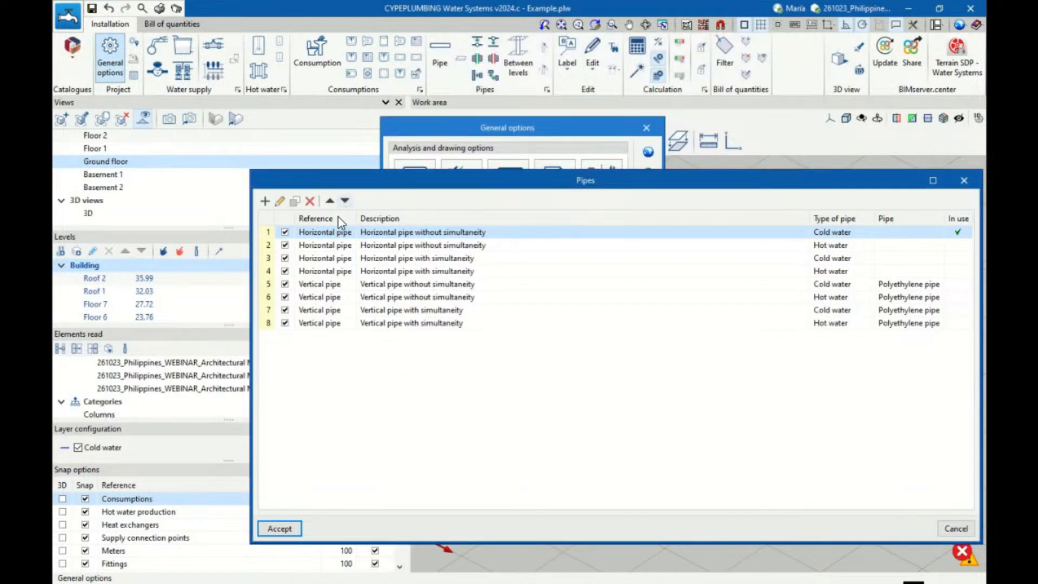
pyautogui.click(964, 180)
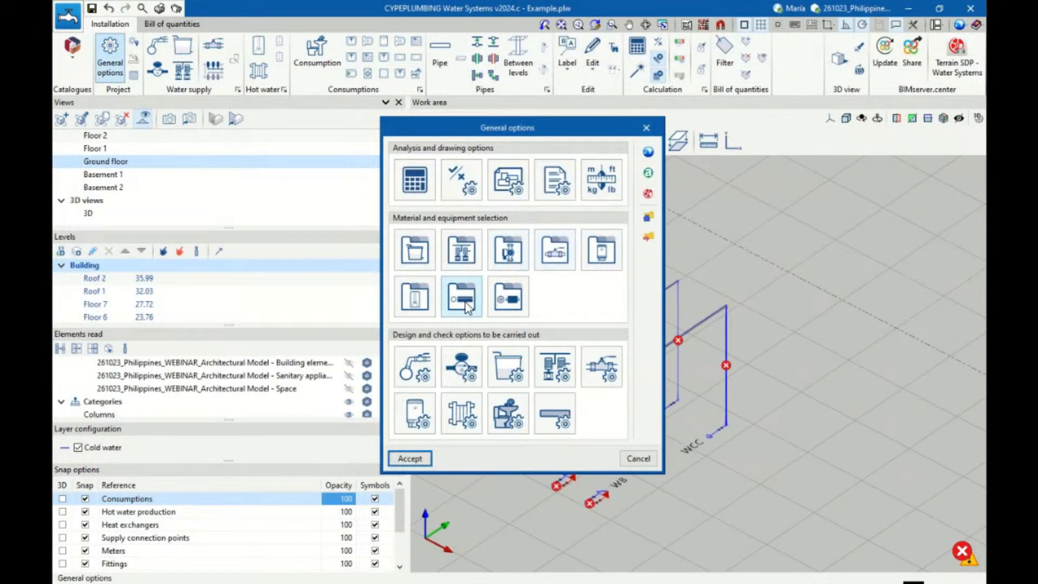
# Duplicate the Ø20 size of the polyethylene pipe in the pipes catalogue and rename the copy Ø18
pyautogui.click(464, 302)
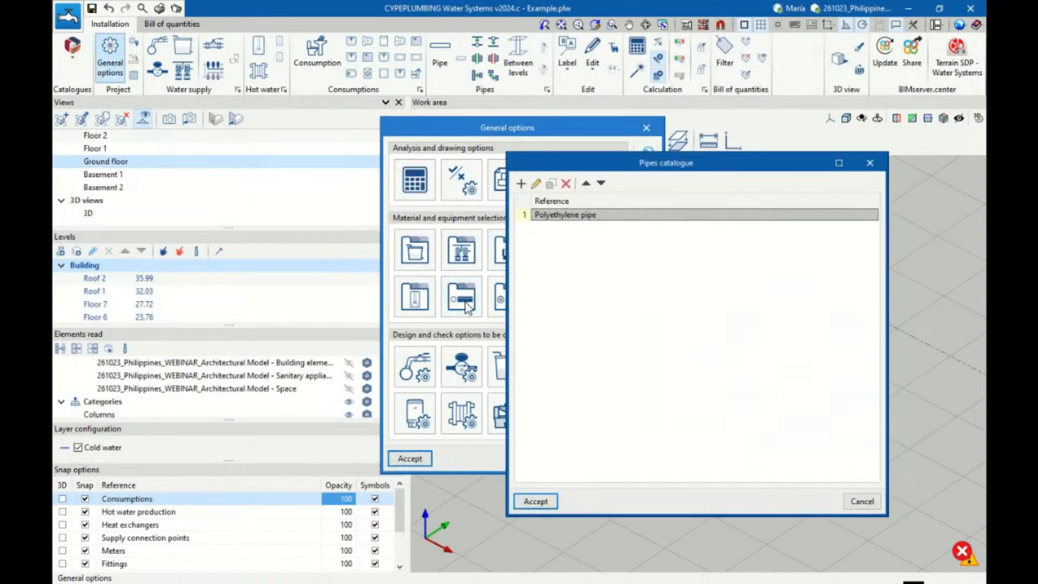
pyautogui.click(537, 184)
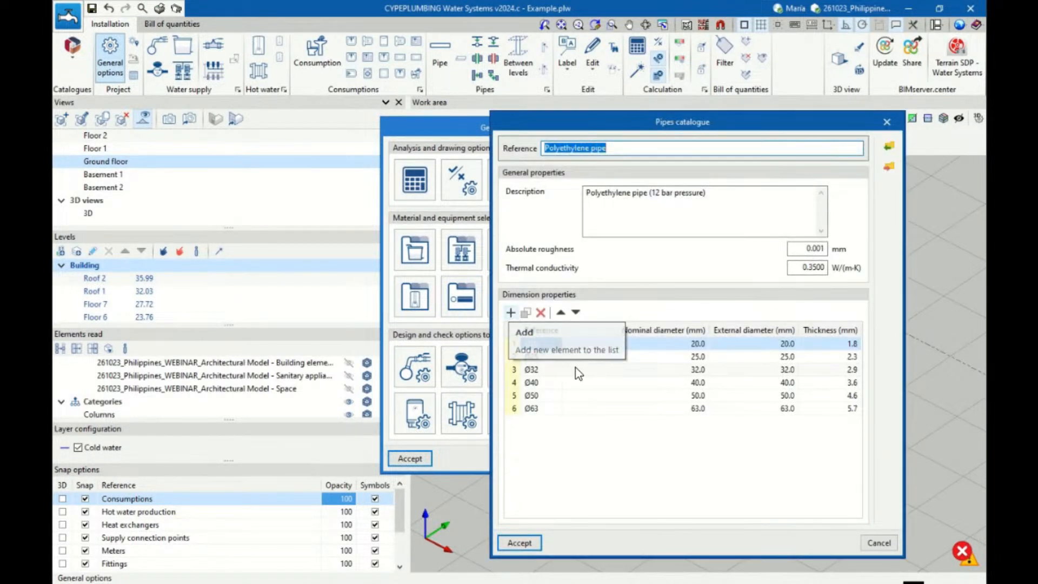
pyautogui.click(525, 313)
pyautogui.doubleClick(544, 426)
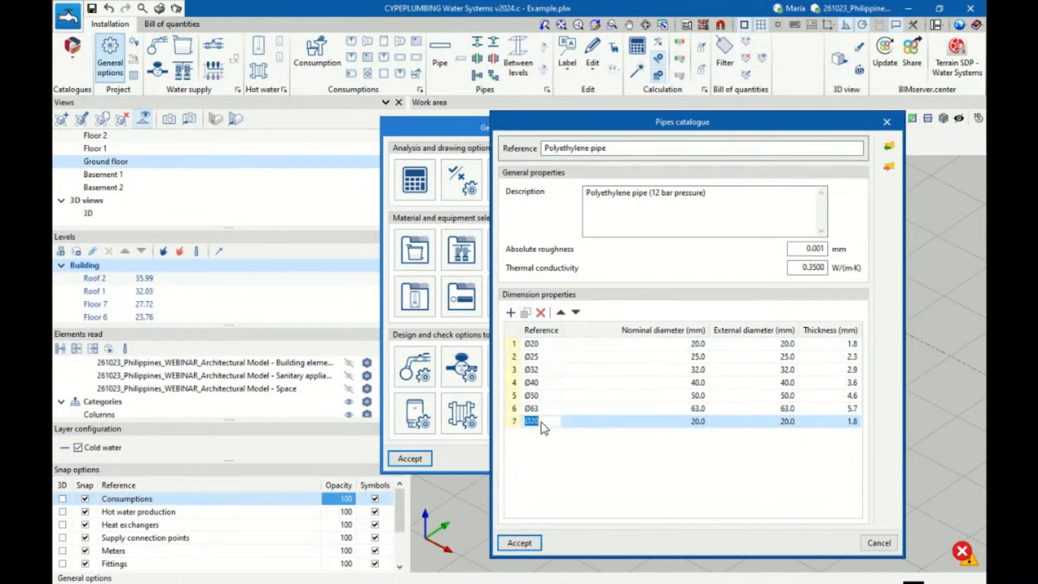
pyautogui.write('Ø18')
pyautogui.press('Return')
# Set both the nominal and the external diameter of the Ø18 size to 18 mm
pyautogui.doubleClick(674, 421)
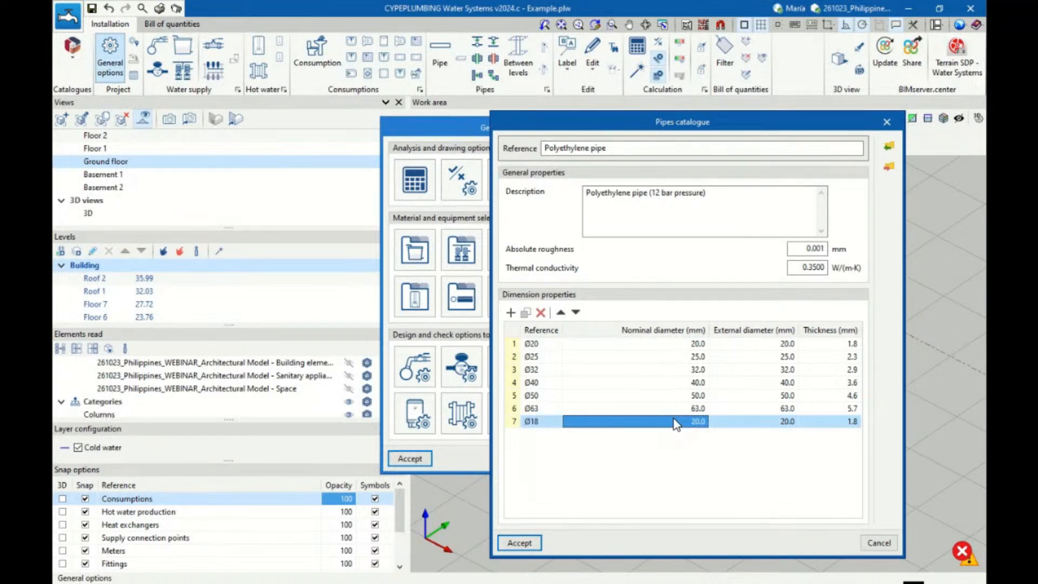
pyautogui.doubleClick(673, 418)
pyautogui.write('18')
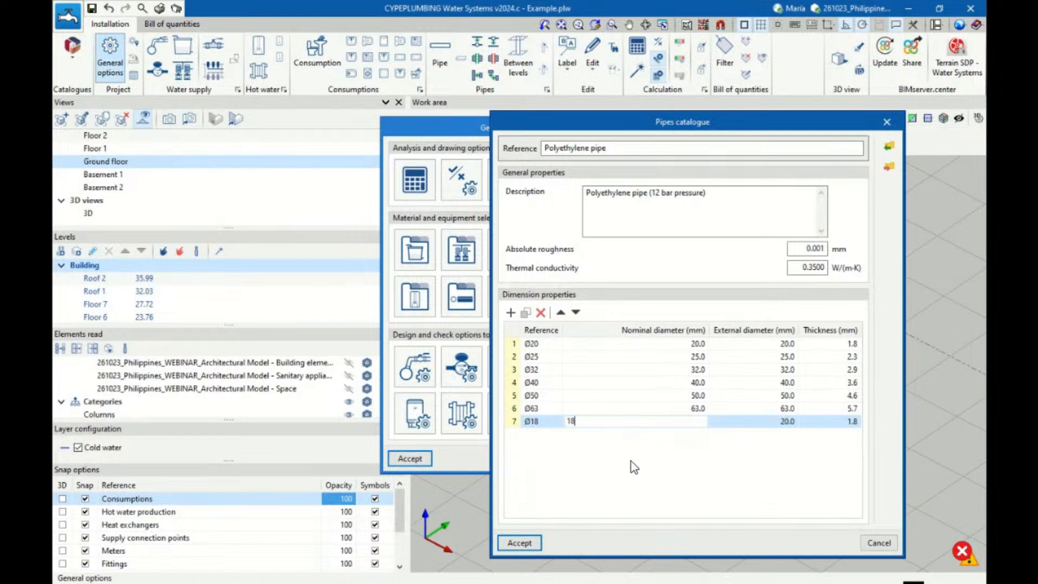
pyautogui.press('Return')
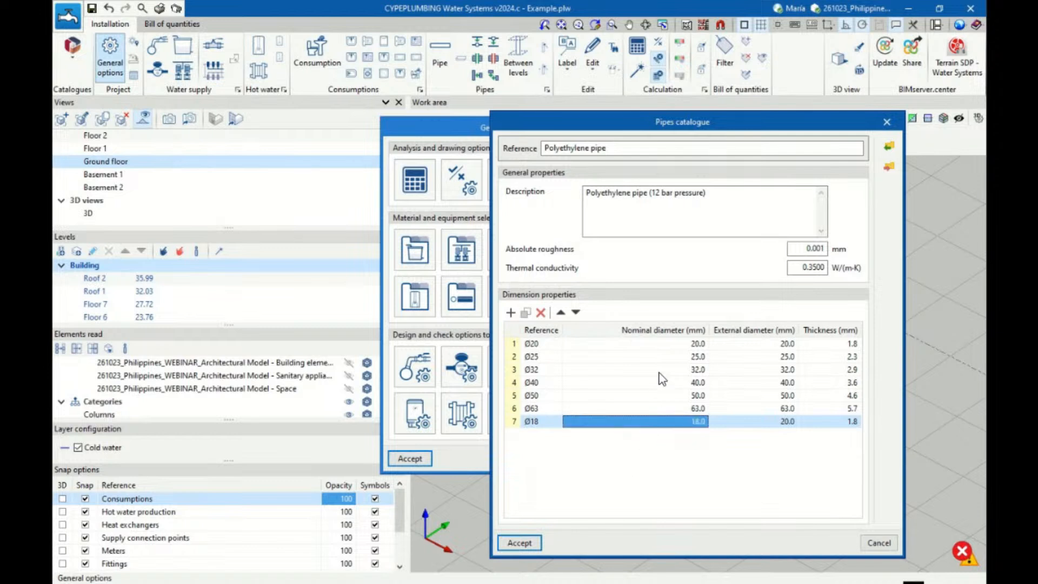
pyautogui.click(768, 425)
pyautogui.click(745, 423)
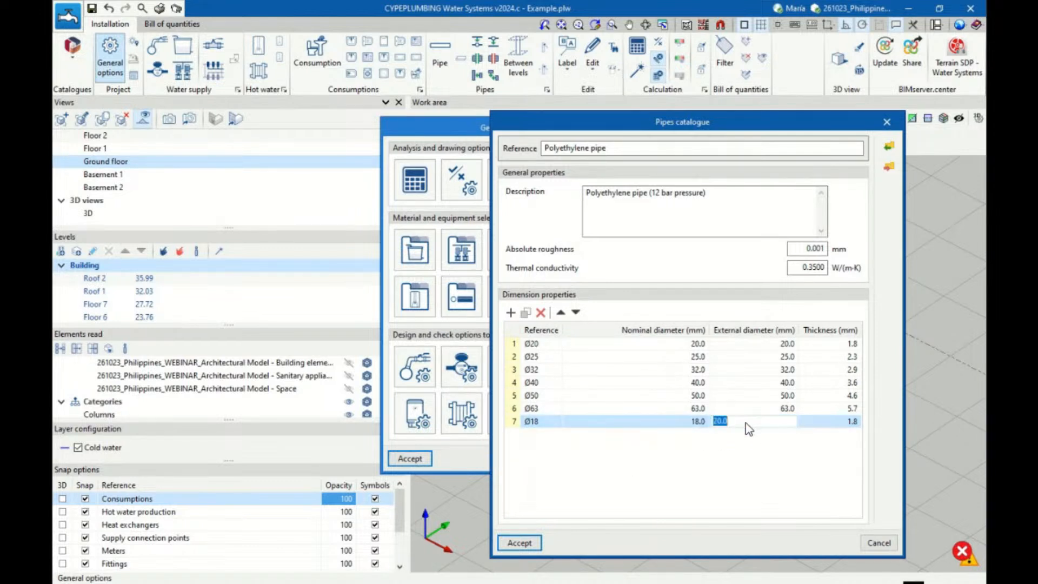
pyautogui.write('18')
pyautogui.press('Return')
# Set the wall thickness of the Ø18 size to 1.6 mm
pyautogui.click(837, 424)
pyautogui.click(837, 425)
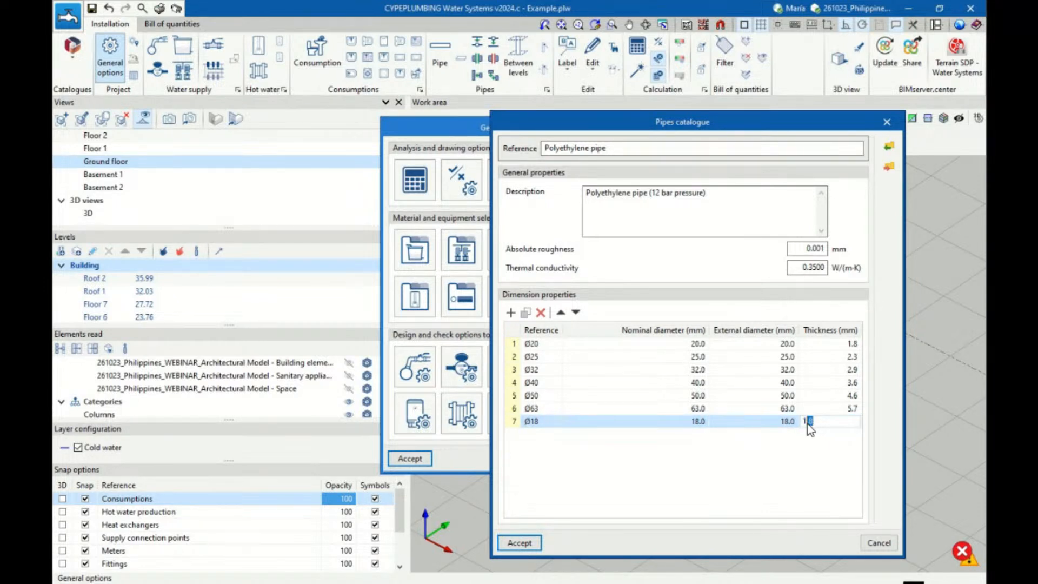
pyautogui.write('6')
pyautogui.press('Return')
pyautogui.click(817, 424)
pyautogui.moveTo(805, 423); pyautogui.dragTo(831, 429)
pyautogui.write('1.6')
pyautogui.press('Return')
# Reorder the Ø18 size to the start of the dimension list and accept the catalogue and general options changes
pyautogui.click(560, 312)
pyautogui.click(560, 312)
pyautogui.click(560, 312)
pyautogui.click(560, 312)
pyautogui.click(560, 312)
pyautogui.click(560, 312)
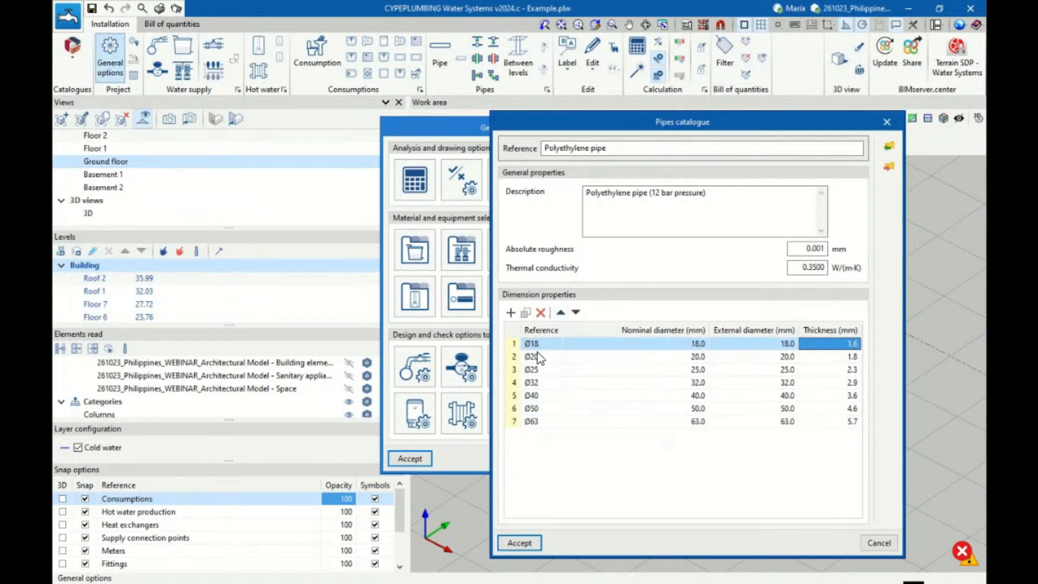
pyautogui.click(519, 542)
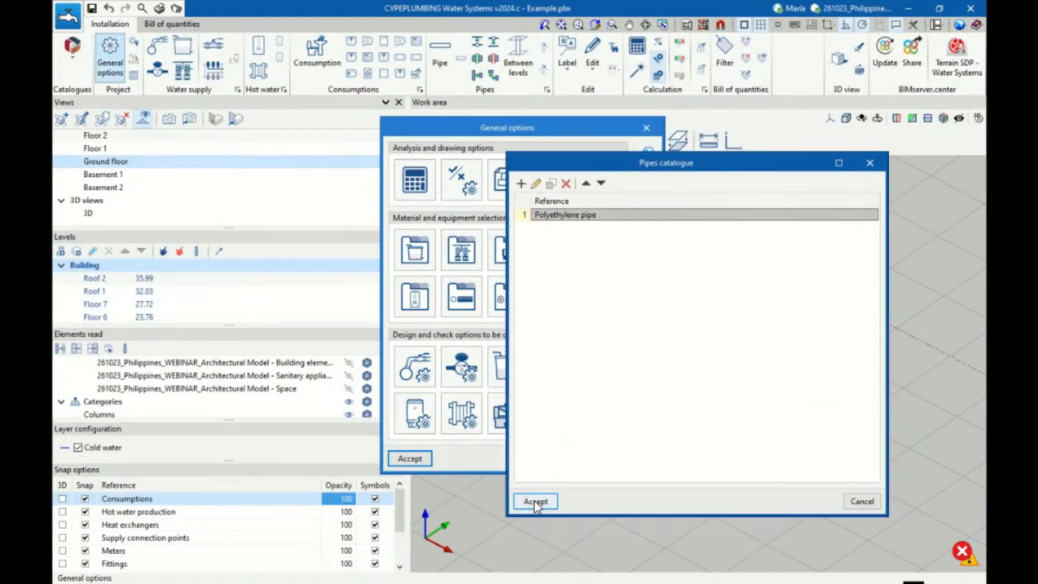
pyautogui.click(535, 501)
pyautogui.click(410, 459)
# Try diameter Ø18 on the farthest WC cistern branch to compare its checks, and restore Ø20
pyautogui.moveTo(692, 371)
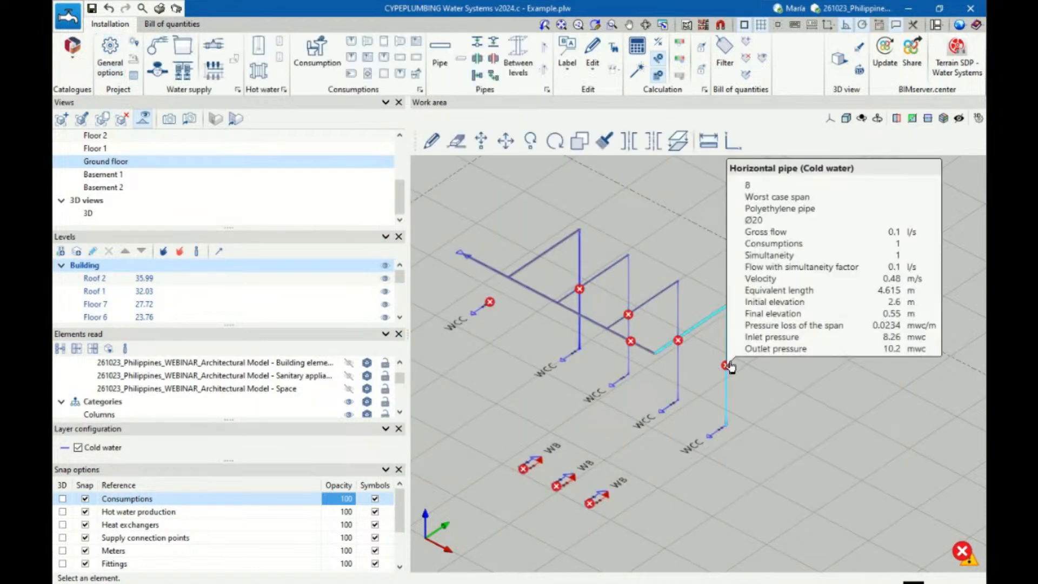
pyautogui.click(730, 364)
pyautogui.click(500, 259)
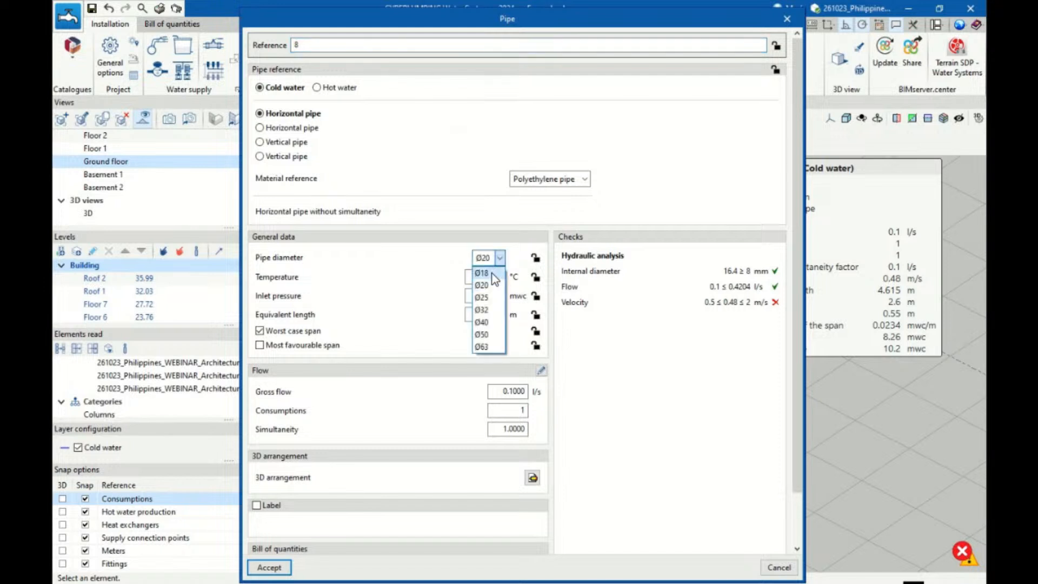
pyautogui.click(492, 274)
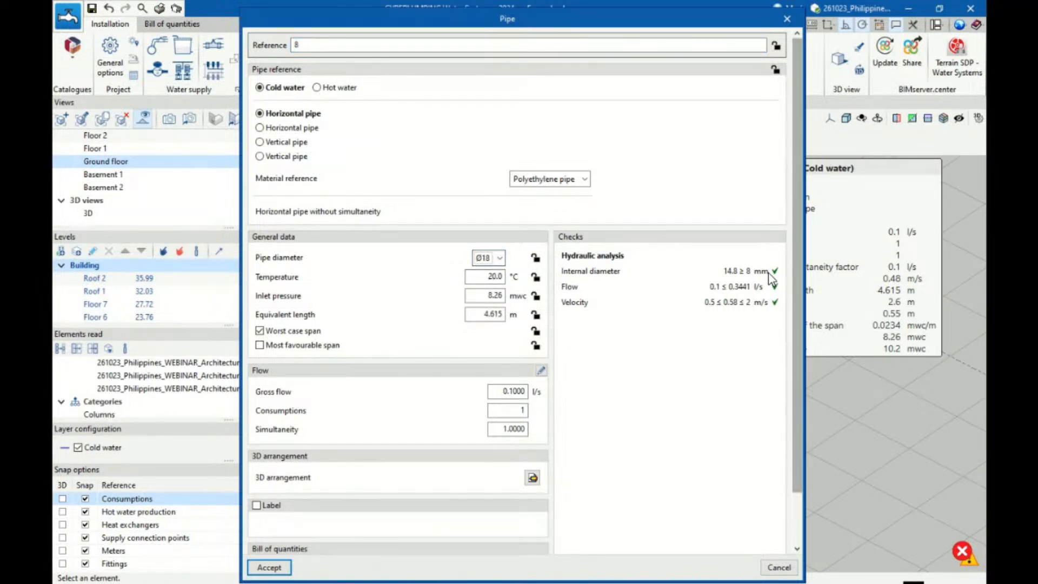
pyautogui.click(500, 258)
pyautogui.click(482, 285)
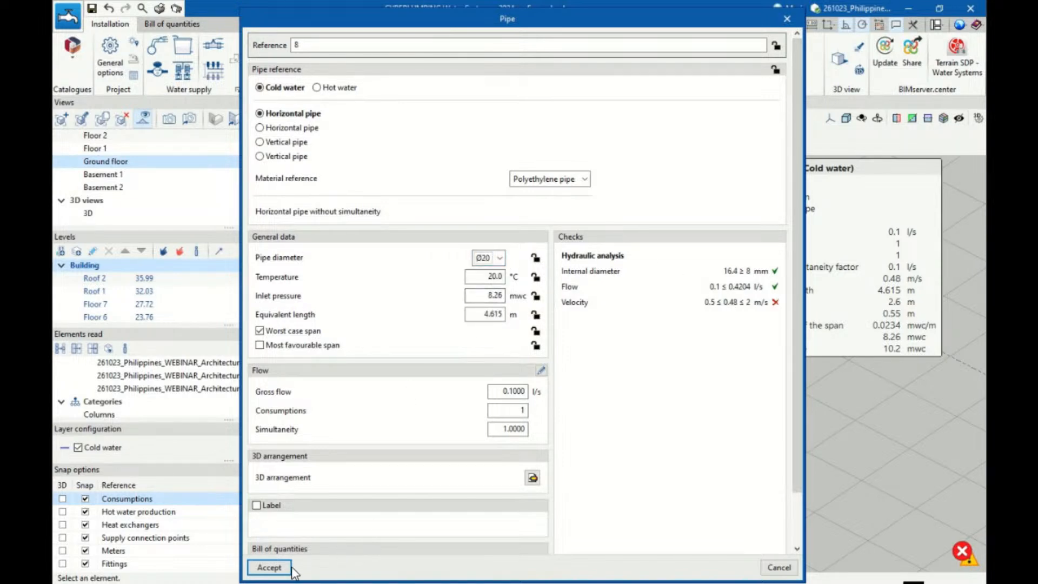
pyautogui.click(269, 567)
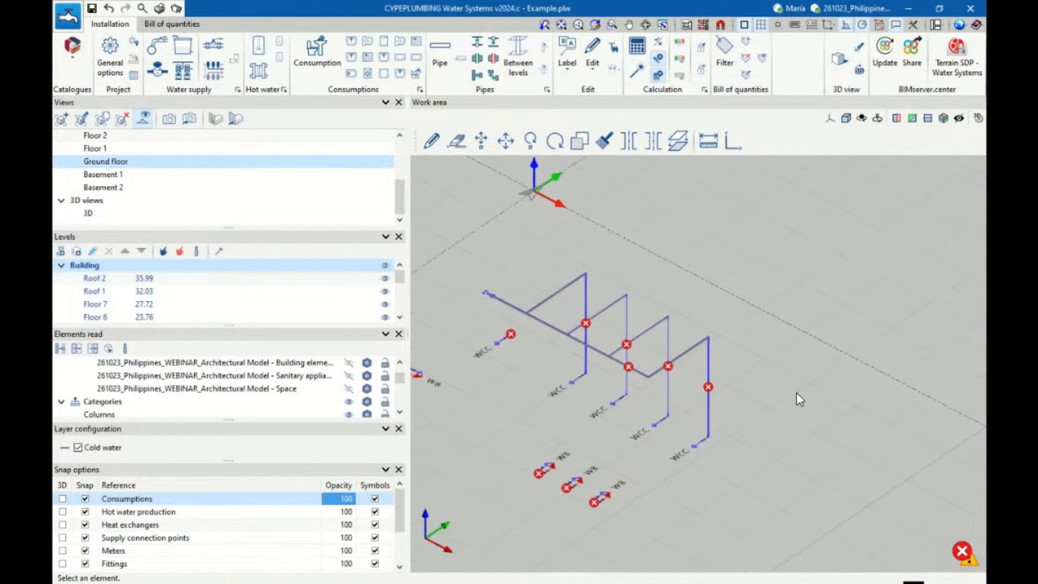
# Run the automatic design of the network and review the checks of the collecting pipe span between the first two WC branches
pyautogui.click(635, 70)
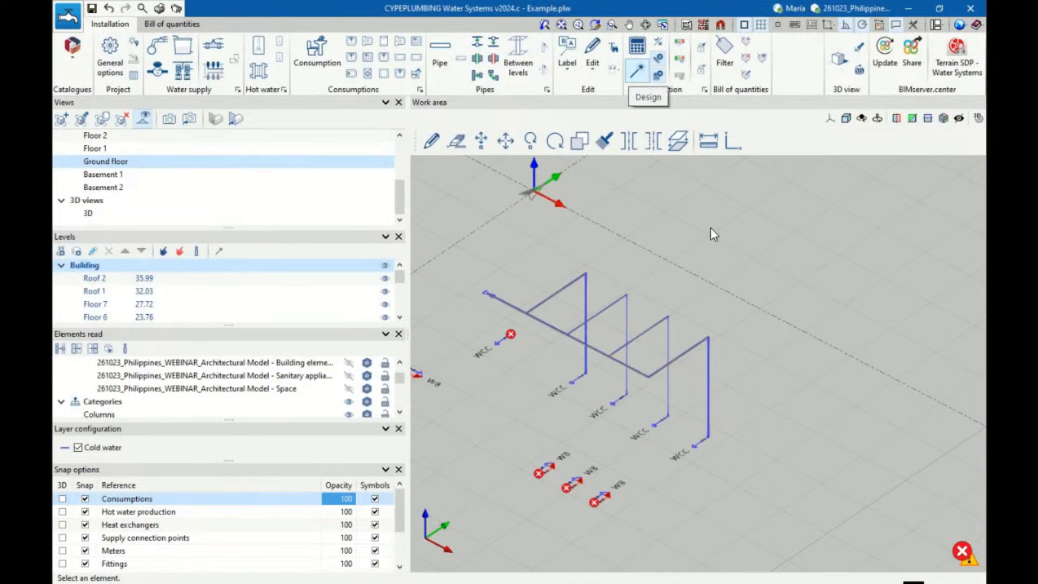
pyautogui.click(536, 320)
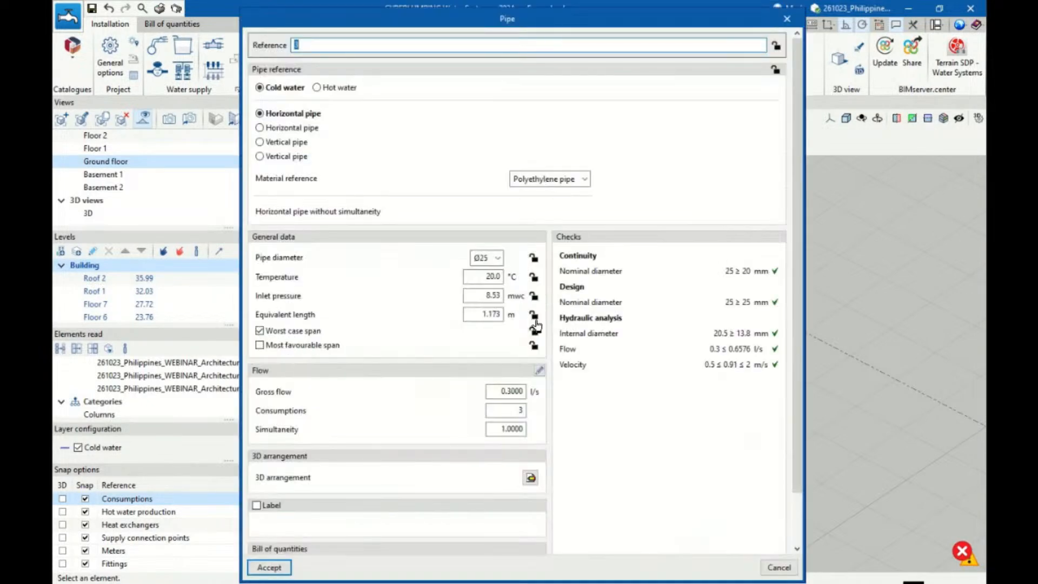
pyautogui.click(792, 17)
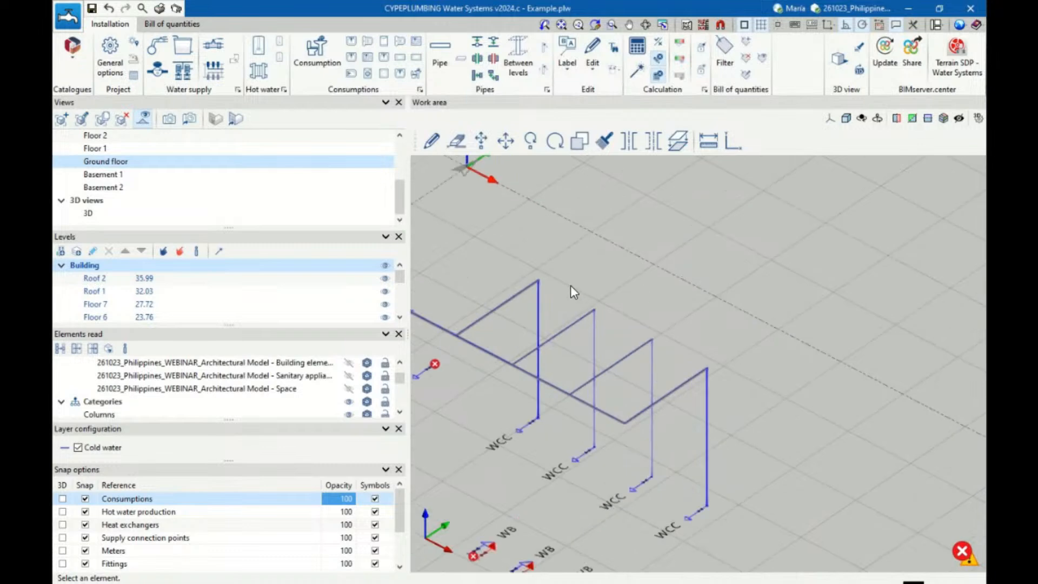
# Compare the diameter and checks of the WC cistern branch nearest the stop valve with those of the adjoining collecting pipe span
pyautogui.click(522, 292)
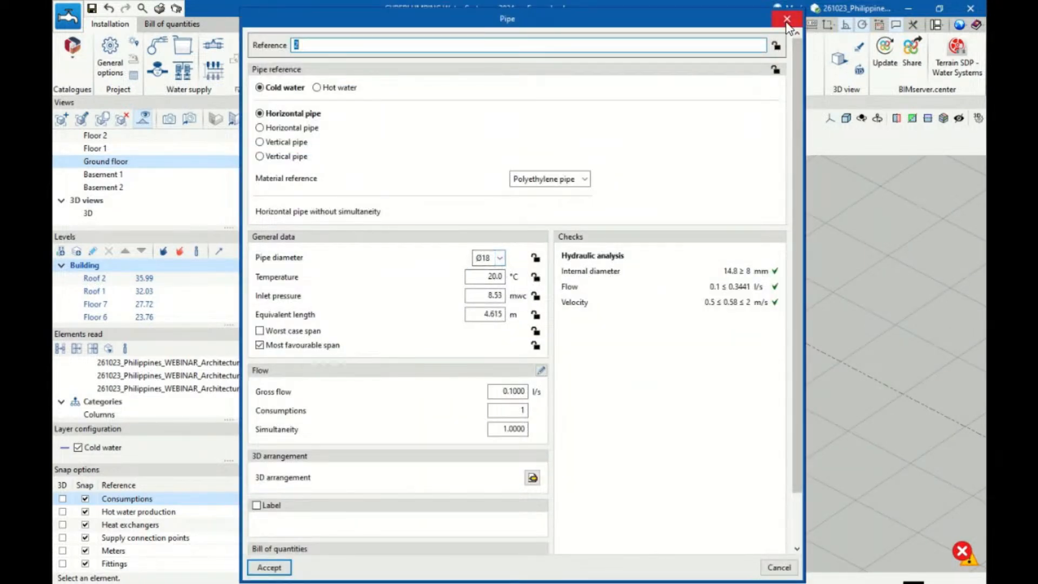
pyautogui.click(787, 18)
pyautogui.click(492, 354)
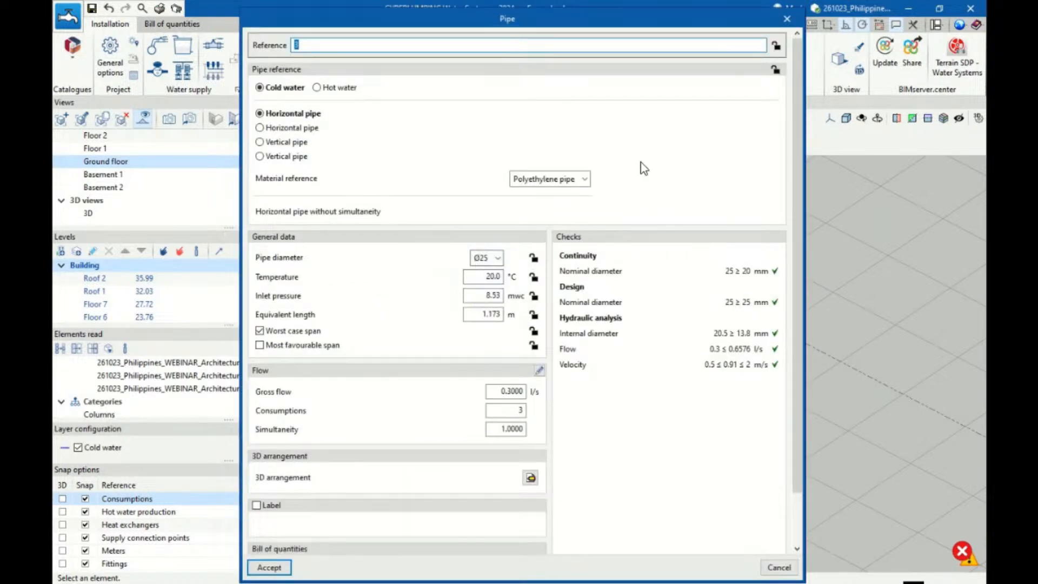
# Try diameter Ø18 and the next larger size on the collecting pipe span between the first two WC branches, and restore Ø25
pyautogui.click(787, 19)
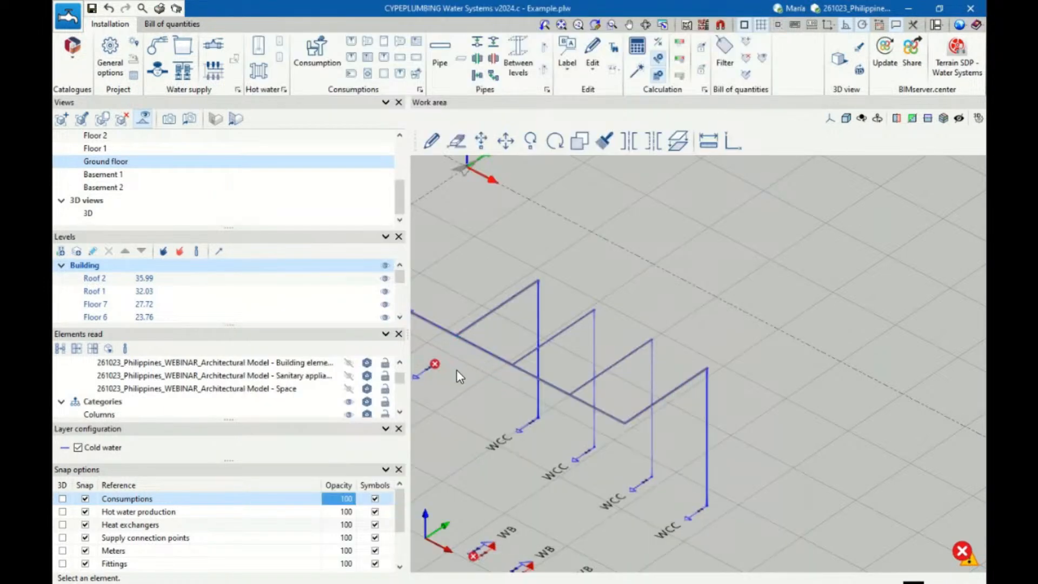
pyautogui.click(489, 357)
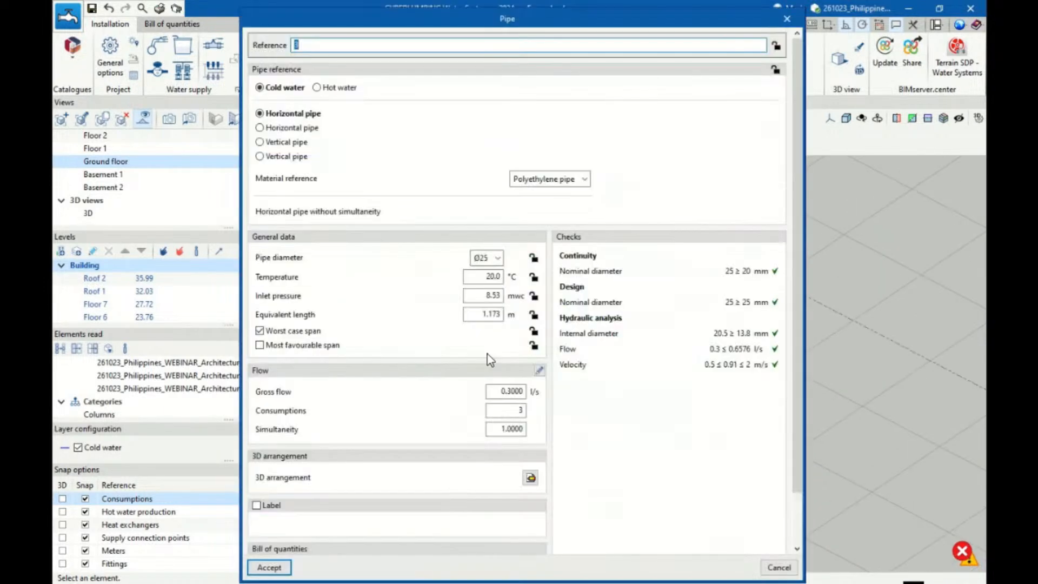
pyautogui.click(497, 258)
pyautogui.click(481, 273)
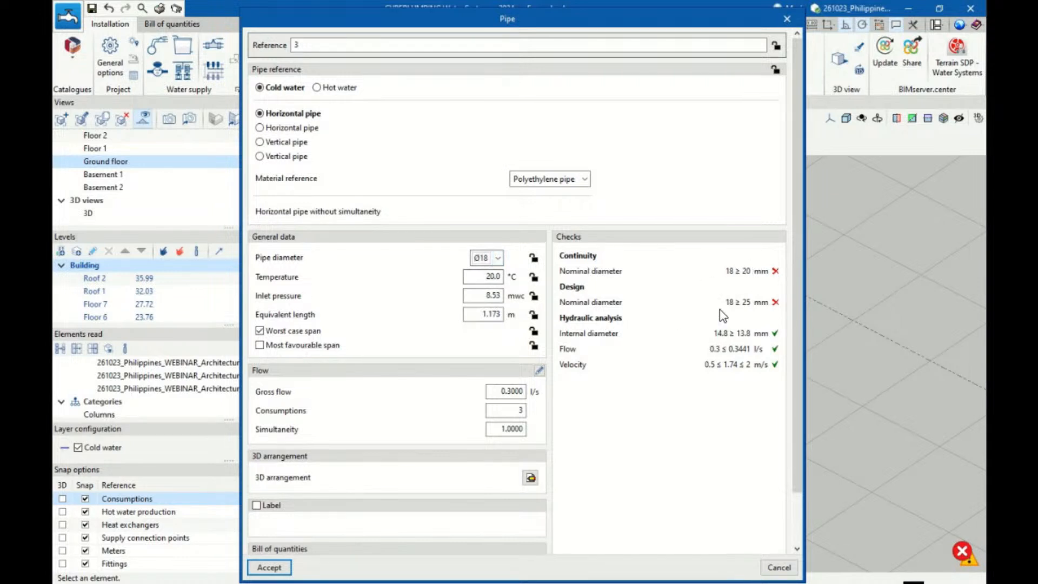
pyautogui.click(497, 257)
pyautogui.click(489, 285)
pyautogui.click(482, 258)
pyautogui.click(484, 297)
pyautogui.click(270, 568)
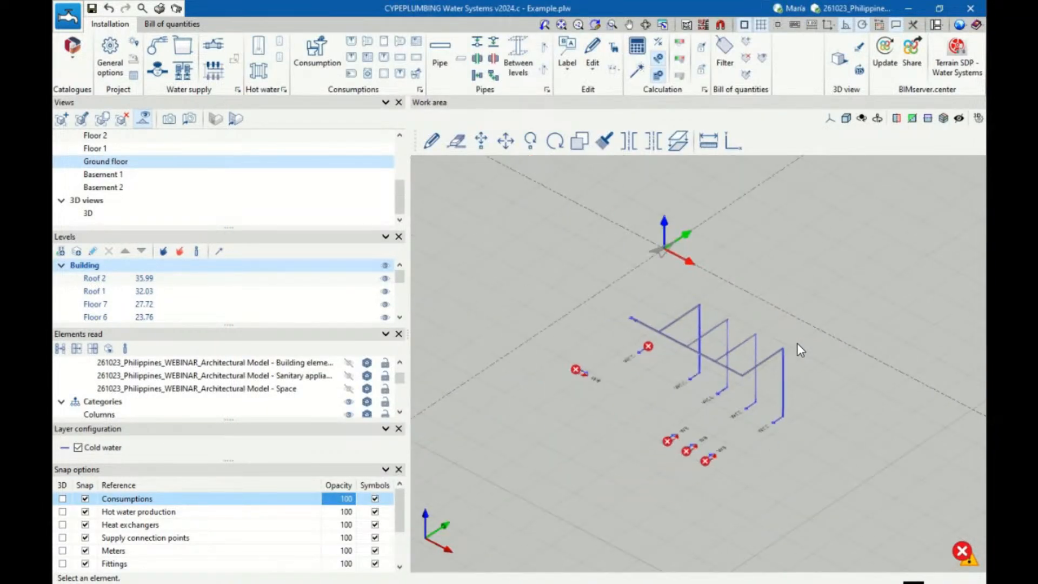
# Generate the Results and Checks reports of the water network and review the code checks of its pipes
pyautogui.scroll(2, 798, 346)
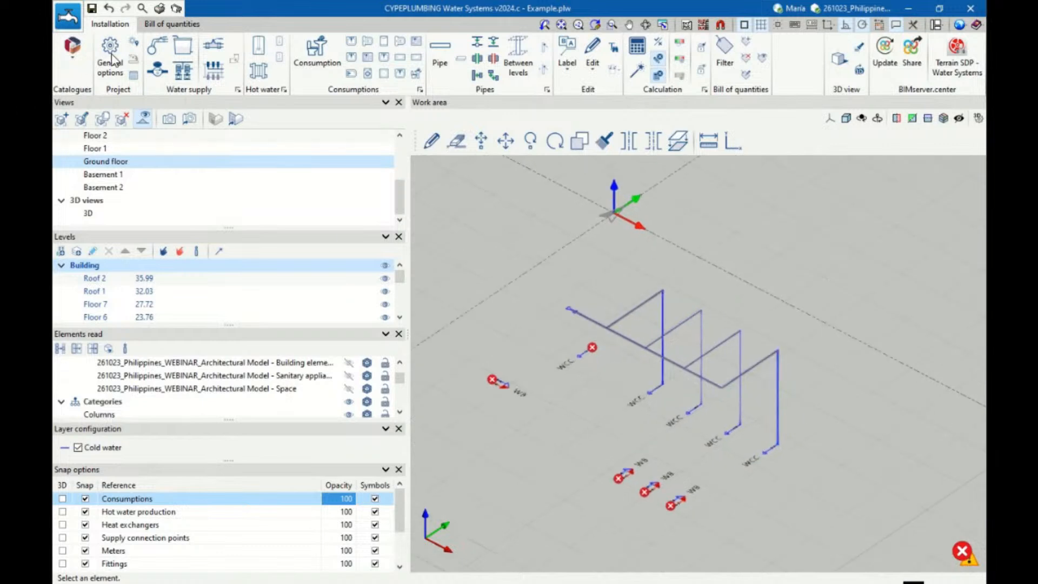
pyautogui.click(159, 9)
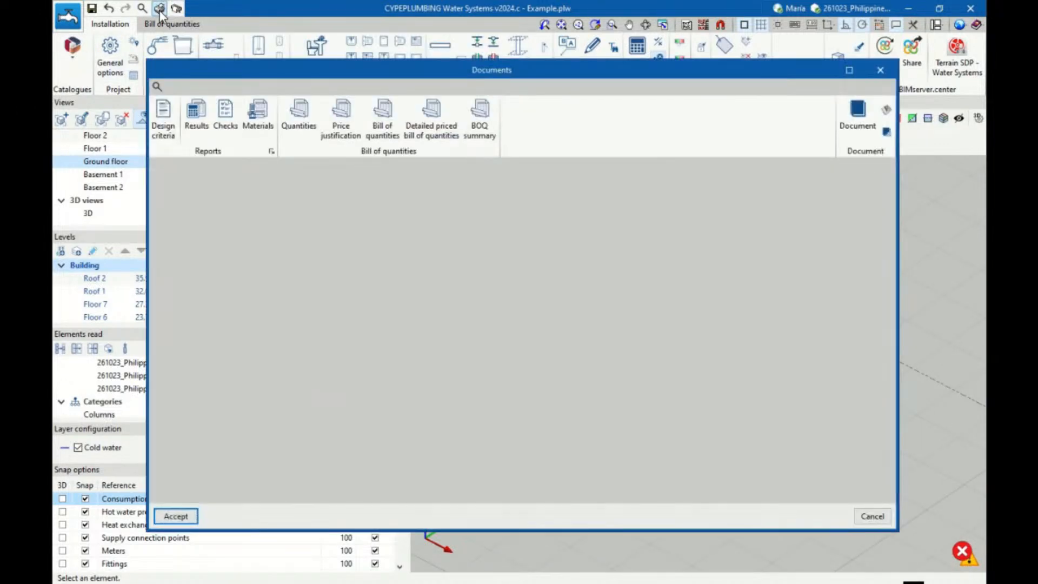
pyautogui.click(195, 130)
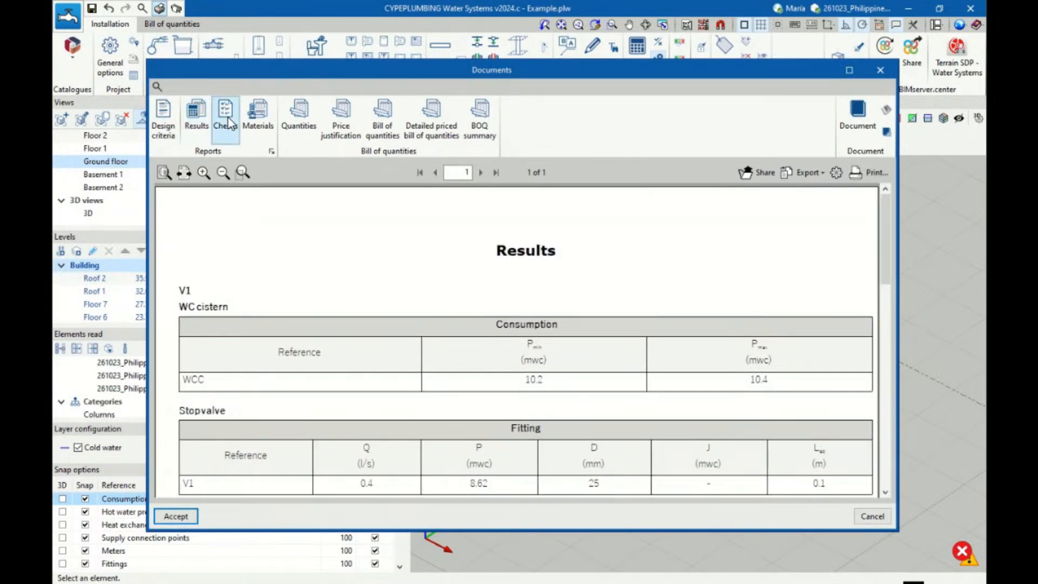
pyautogui.click(225, 114)
pyautogui.scroll(-3, 398, 405)
pyautogui.scroll(-10, 397, 406)
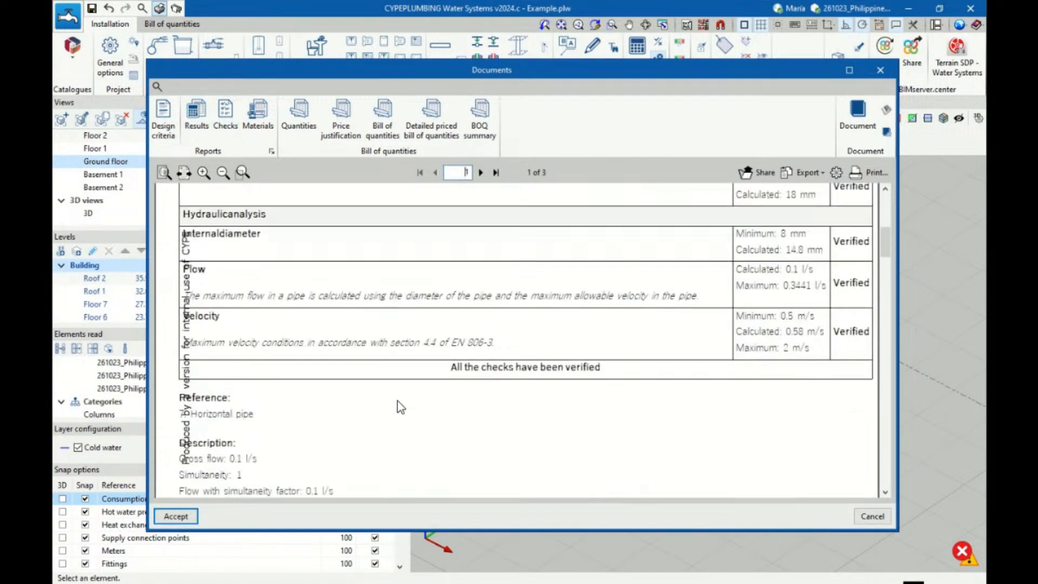
pyautogui.click(880, 70)
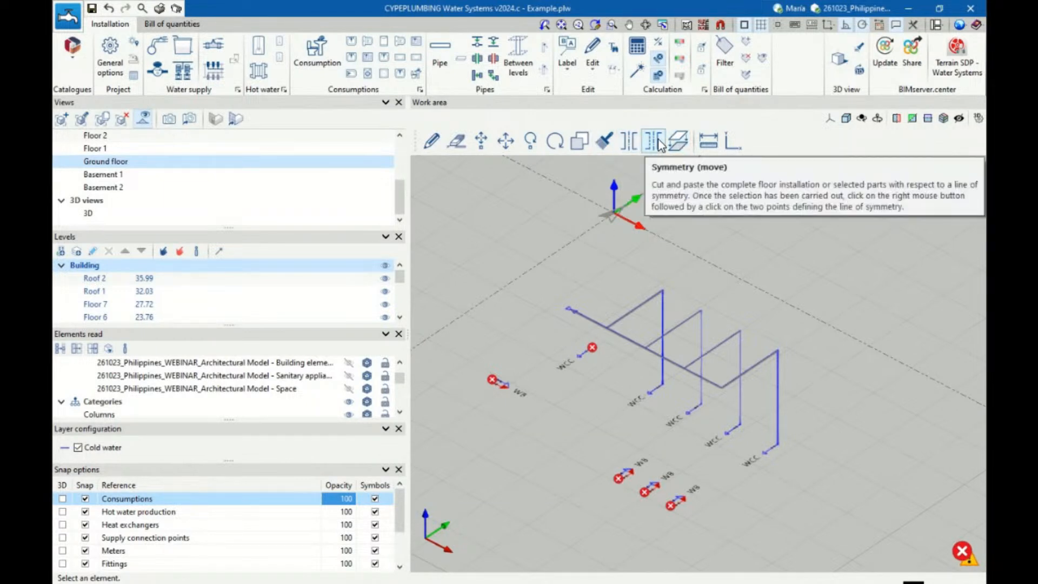
pyautogui.scroll(-5, 788, 427)
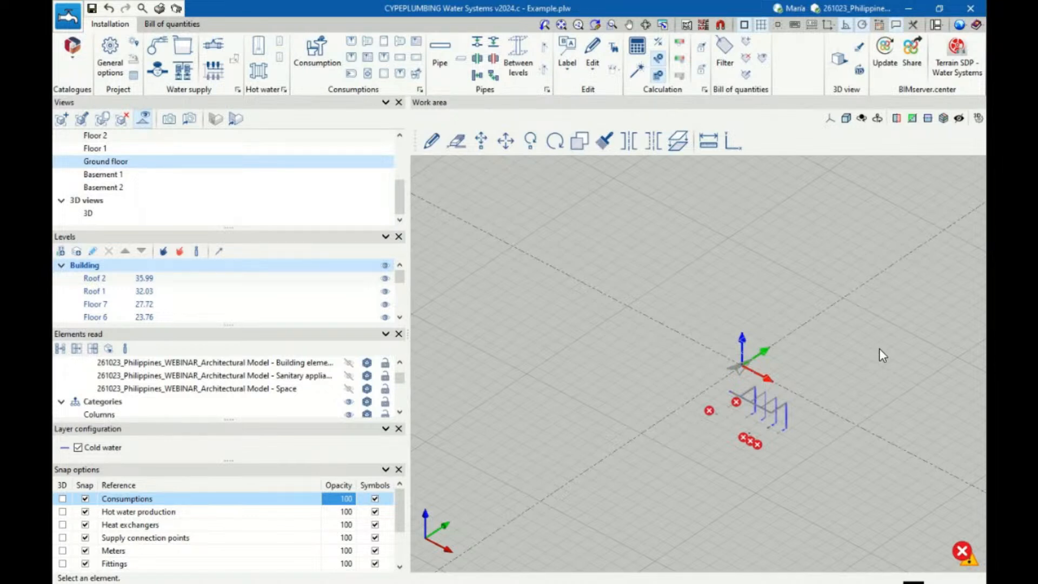
pyautogui.scroll(4, 877, 360)
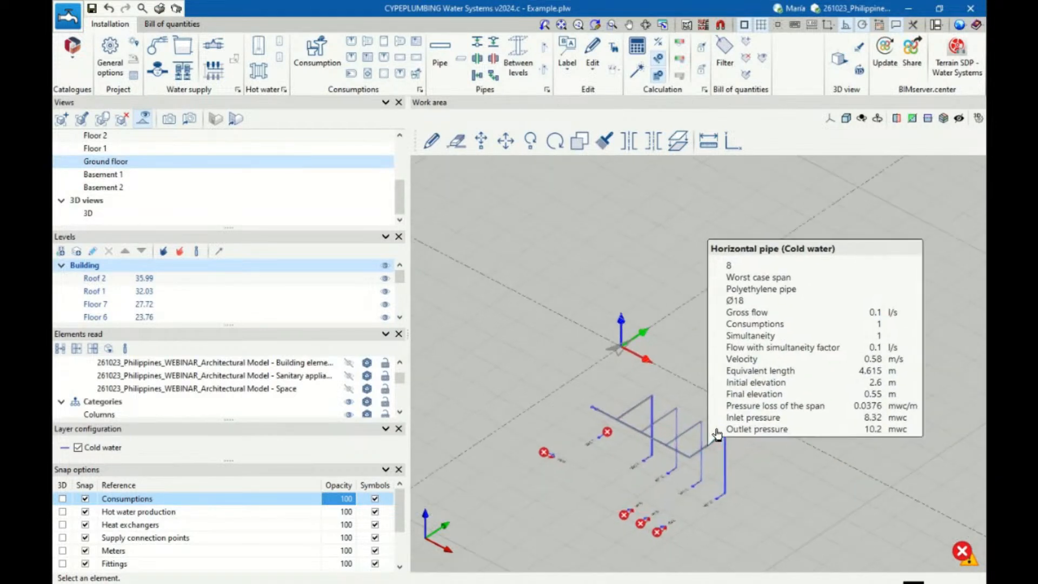
pyautogui.scroll(2, 717, 434)
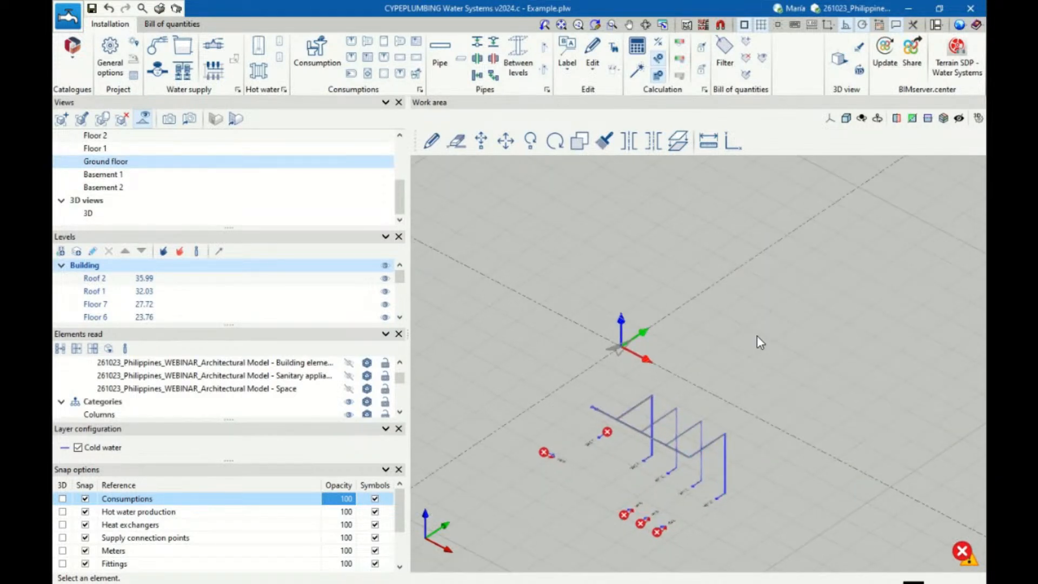
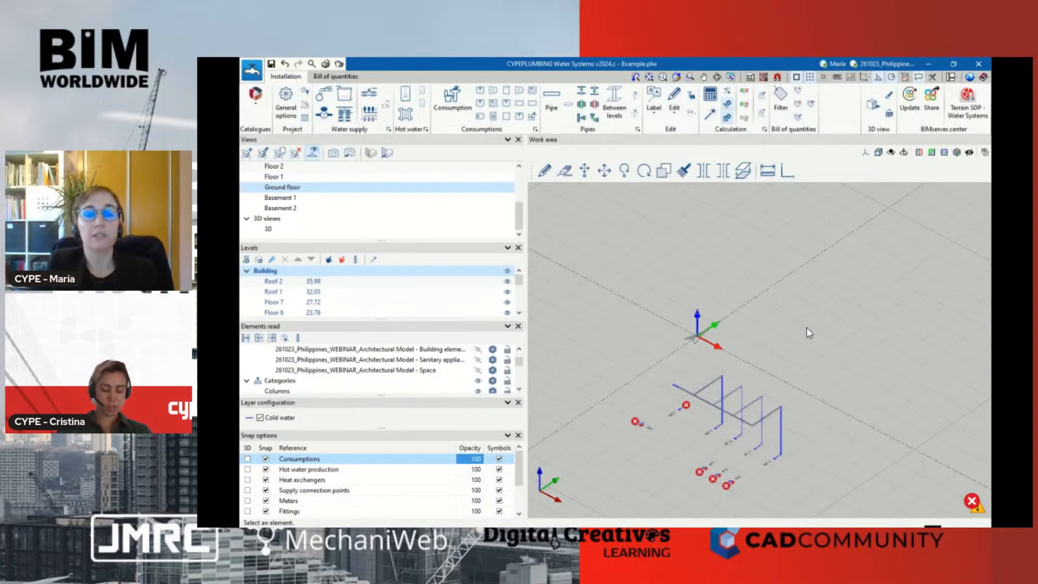
# Exit the water supply program, saving the current plumbing project
pyautogui.click(927, 64)
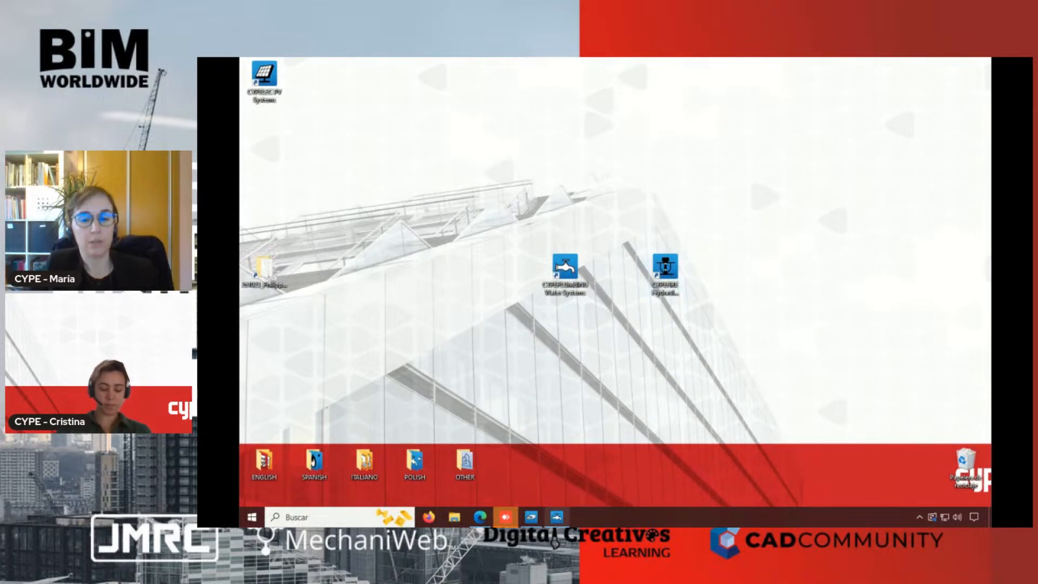
pyautogui.click(556, 518)
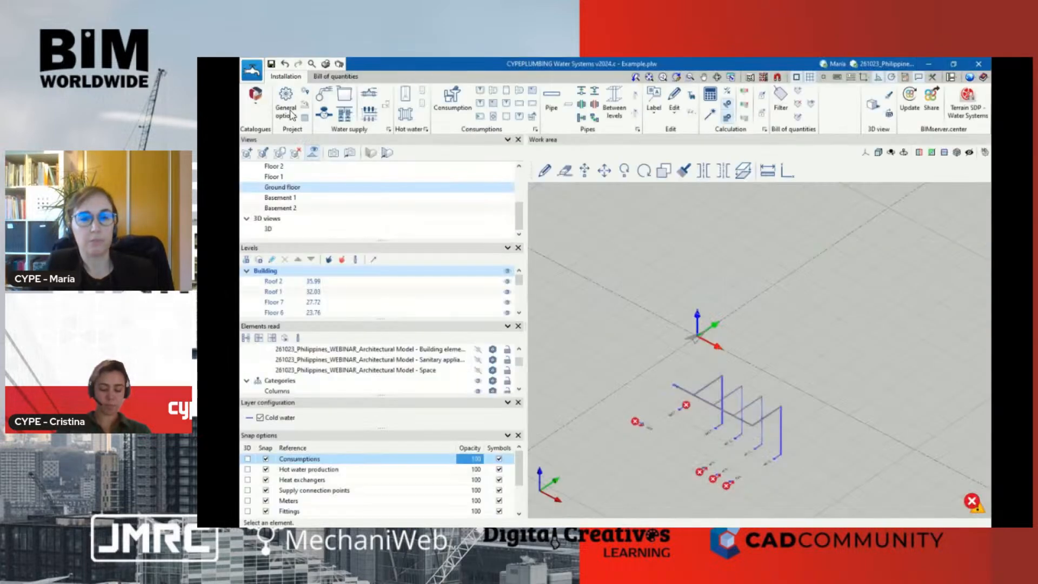
pyautogui.click(251, 73)
pyautogui.click(276, 321)
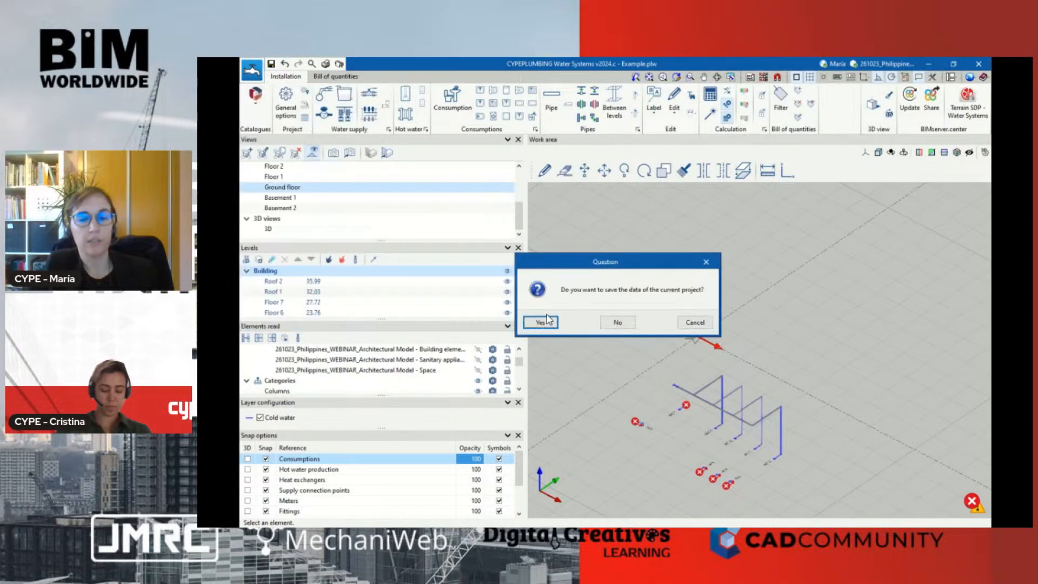
pyautogui.click(541, 323)
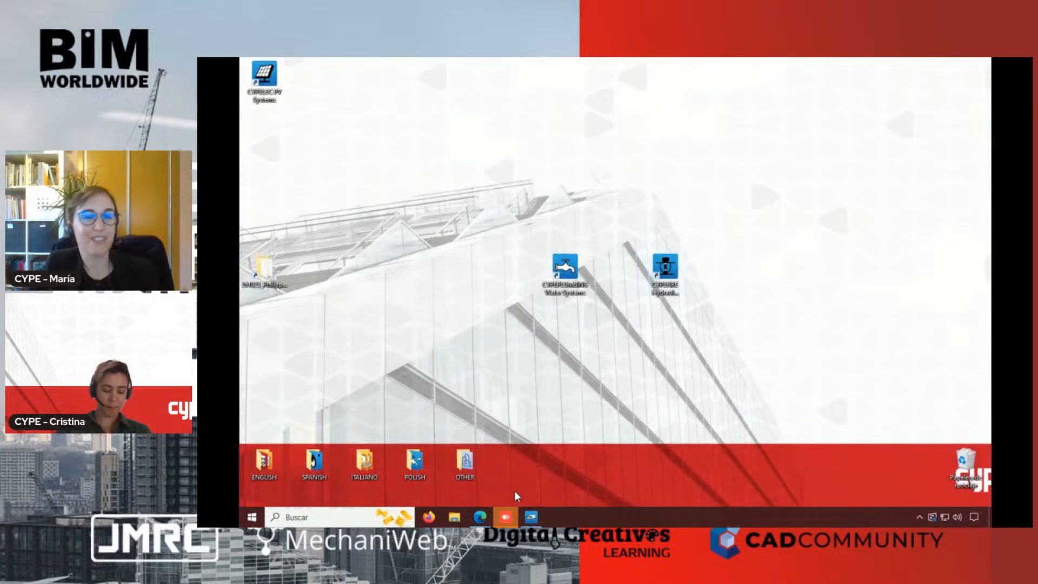
# Switch to the web browser and view the hydraulic fire extinguishing systems section of CYPE's fire protection solutions for professionals
pyautogui.click(477, 519)
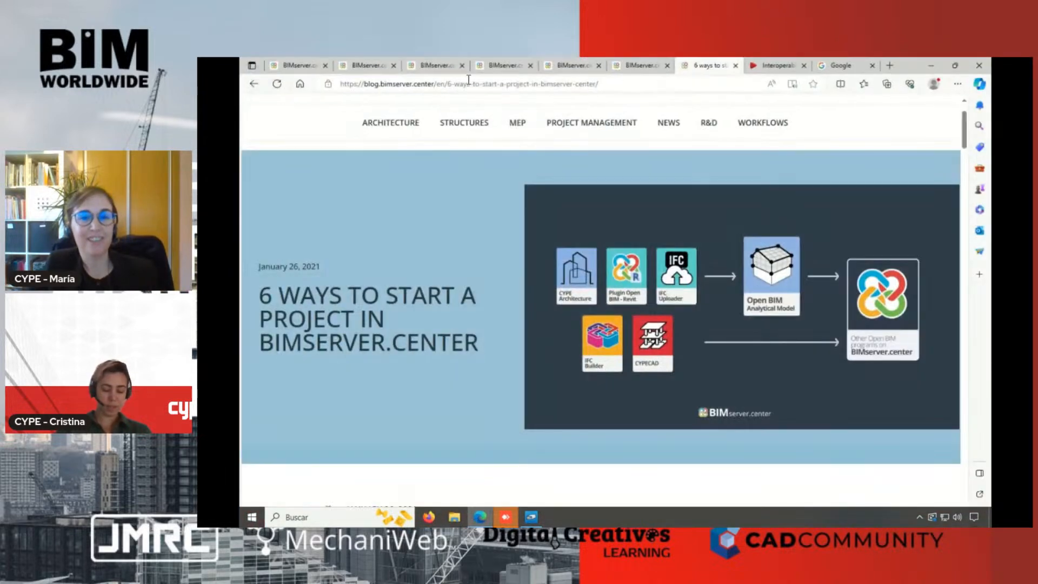
pyautogui.click(584, 69)
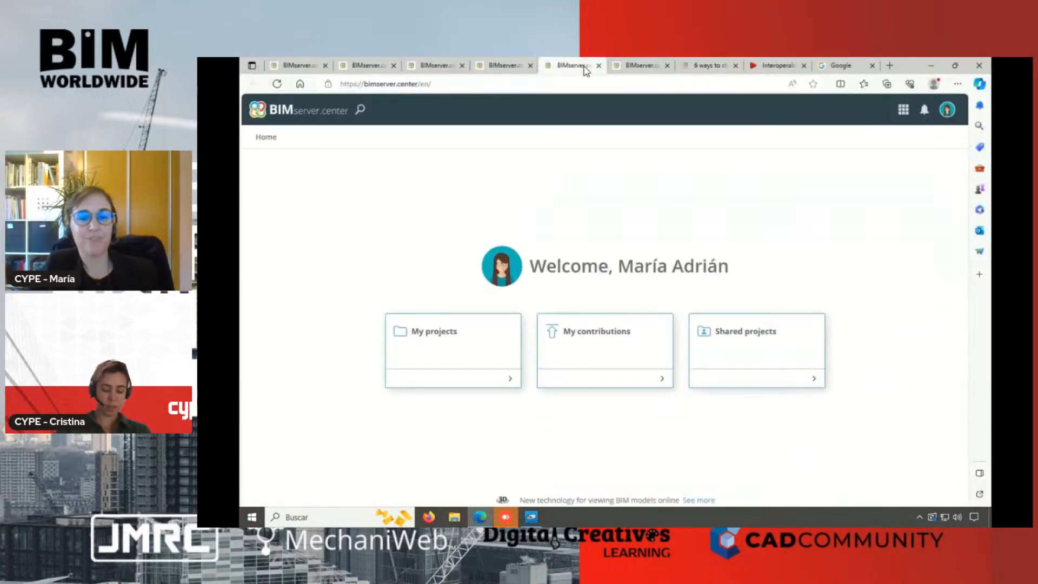
pyautogui.click(641, 66)
pyautogui.click(772, 65)
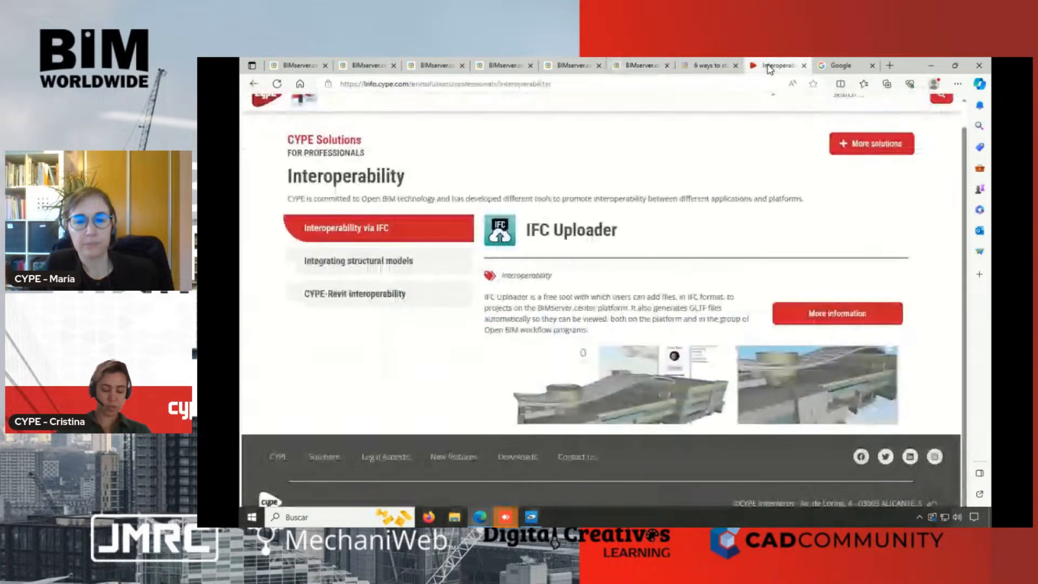
pyautogui.click(254, 84)
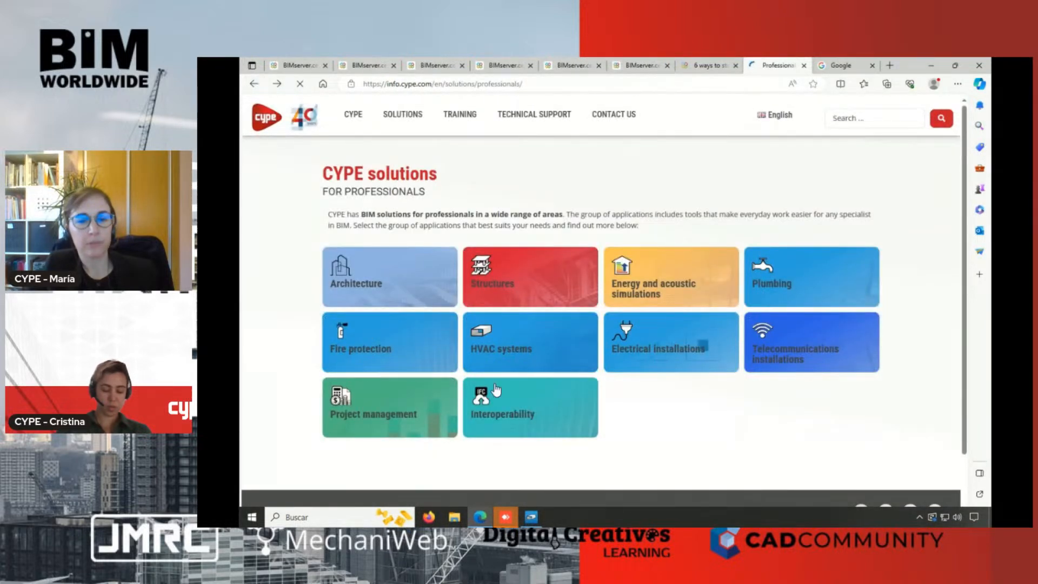
pyautogui.click(351, 340)
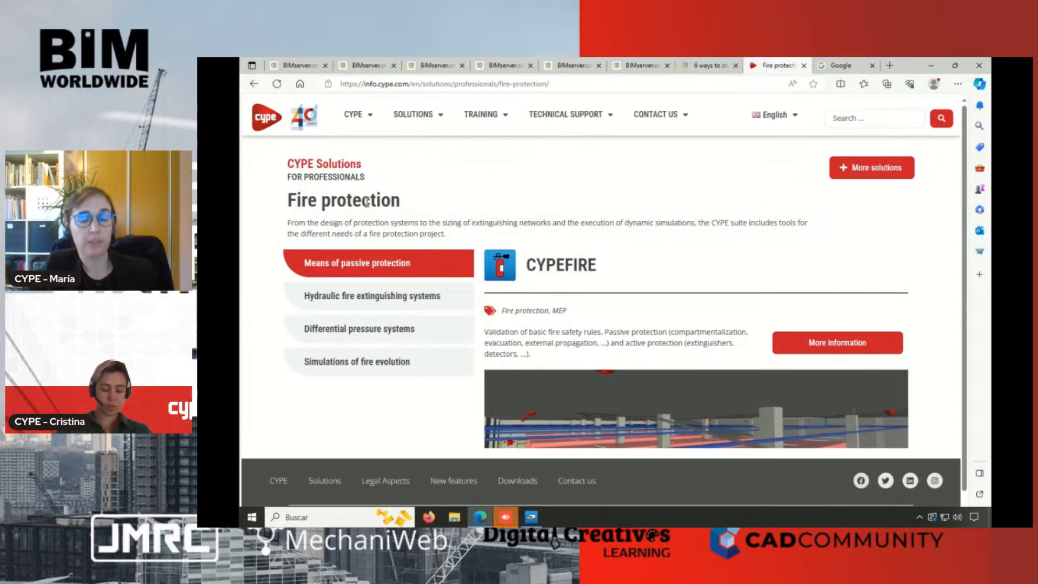
pyautogui.click(400, 292)
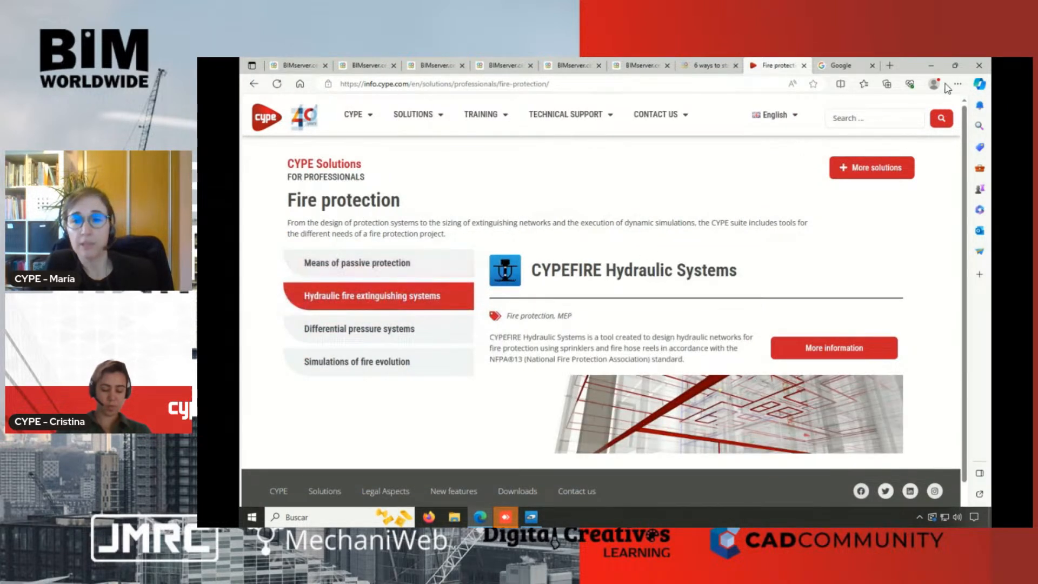
# Launch CYPEFIRE Hydraulic Systems from the desktop and open the recent job 261023_Philippines_WEBINAR.nfpa
pyautogui.click(931, 65)
pyautogui.doubleClick(665, 268)
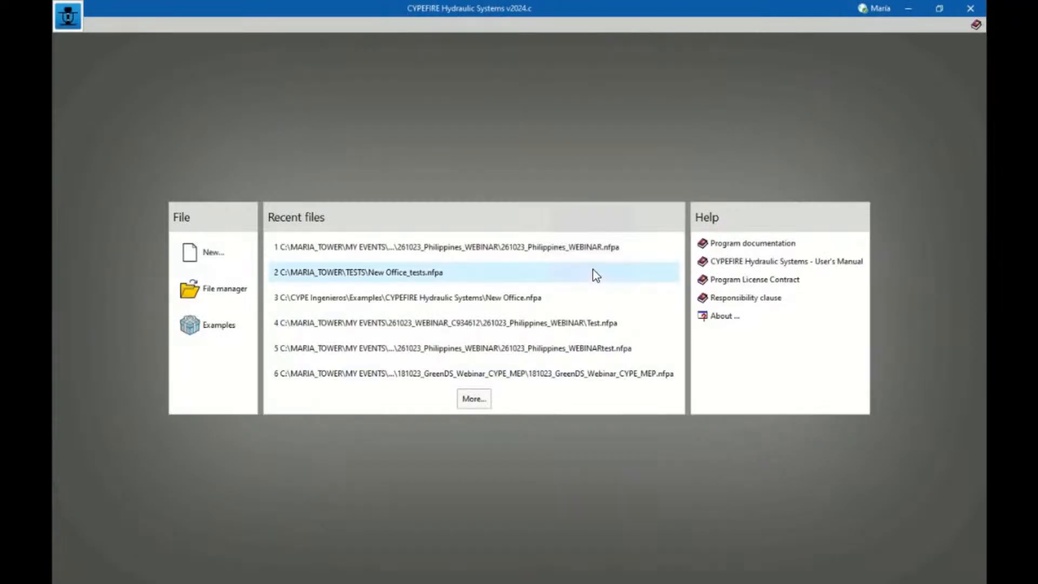
pyautogui.click(488, 254)
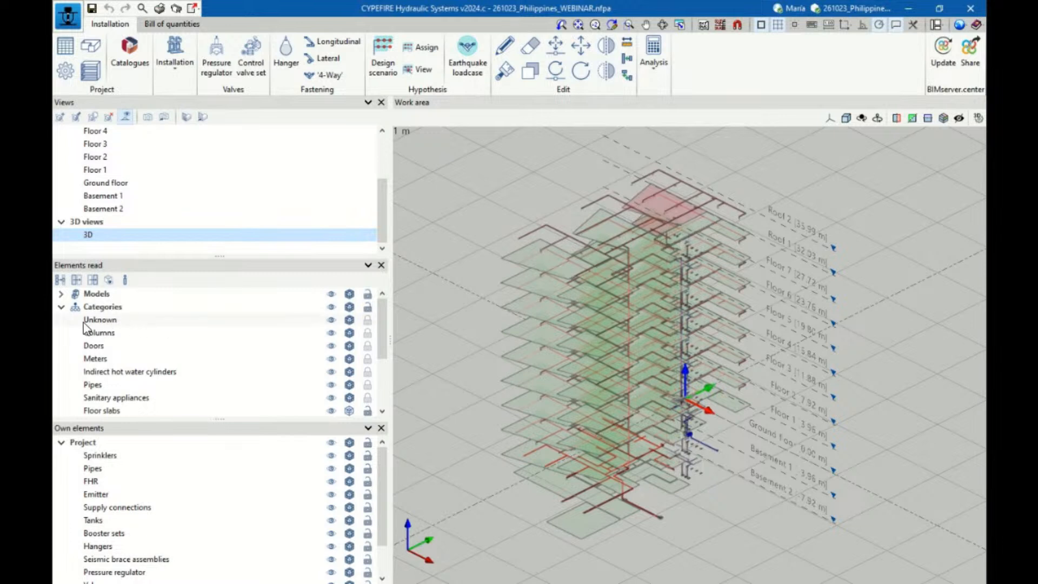
# Display the linked architectural model, view the building from another side, and hide the model again
pyautogui.click(61, 294)
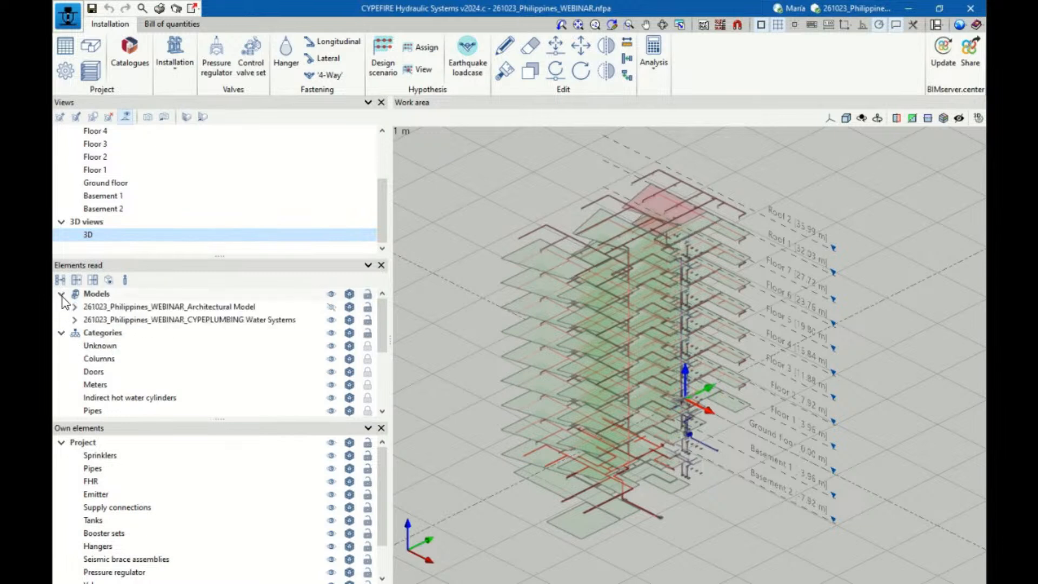
pyautogui.click(331, 307)
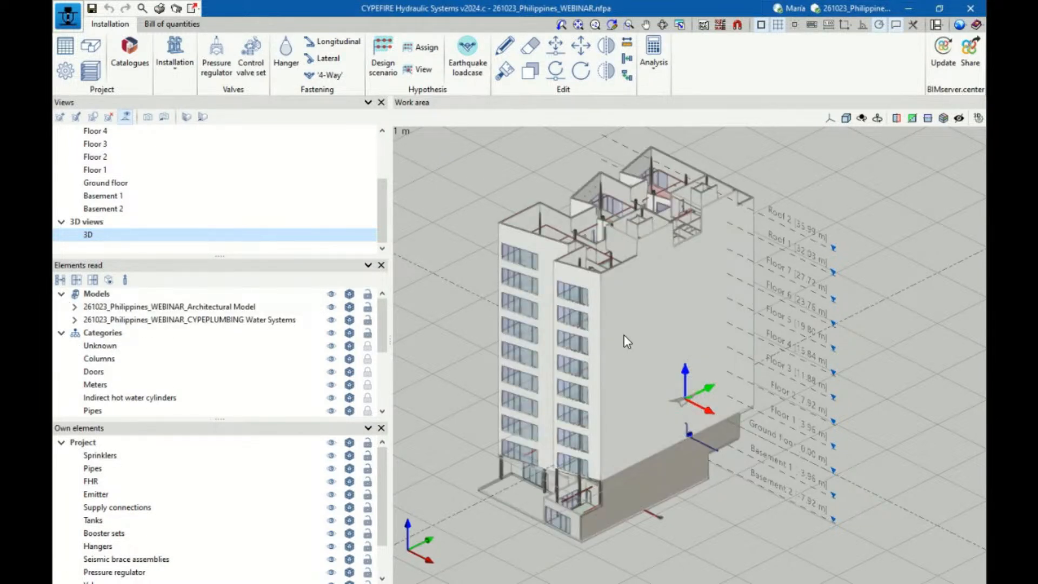
pyautogui.keyDown('shift'); pyautogui.moveTo(643, 336); pyautogui.dragTo(683, 356, button='middle'); pyautogui.keyUp('shift')
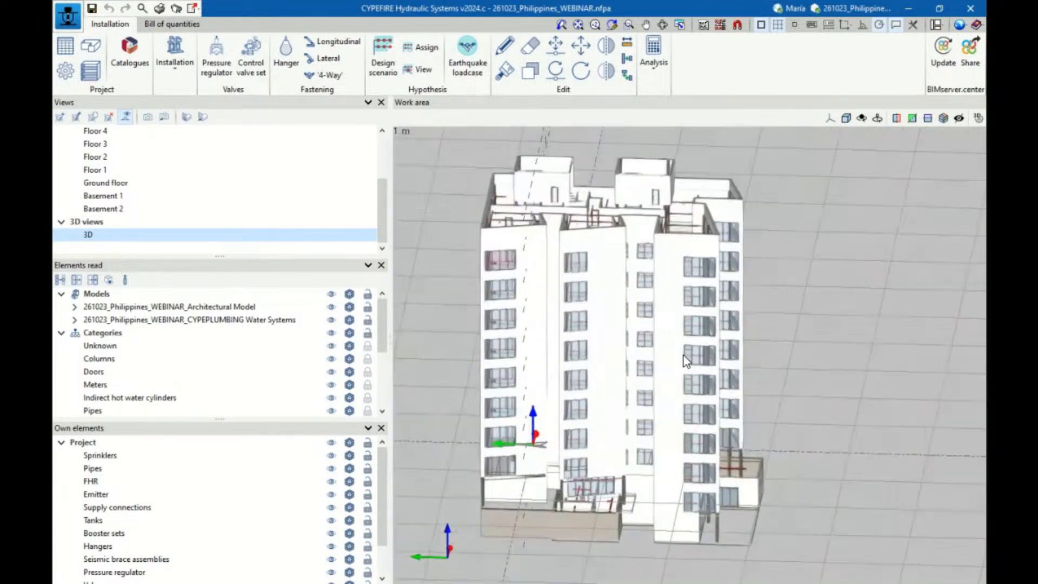
pyautogui.click(331, 306)
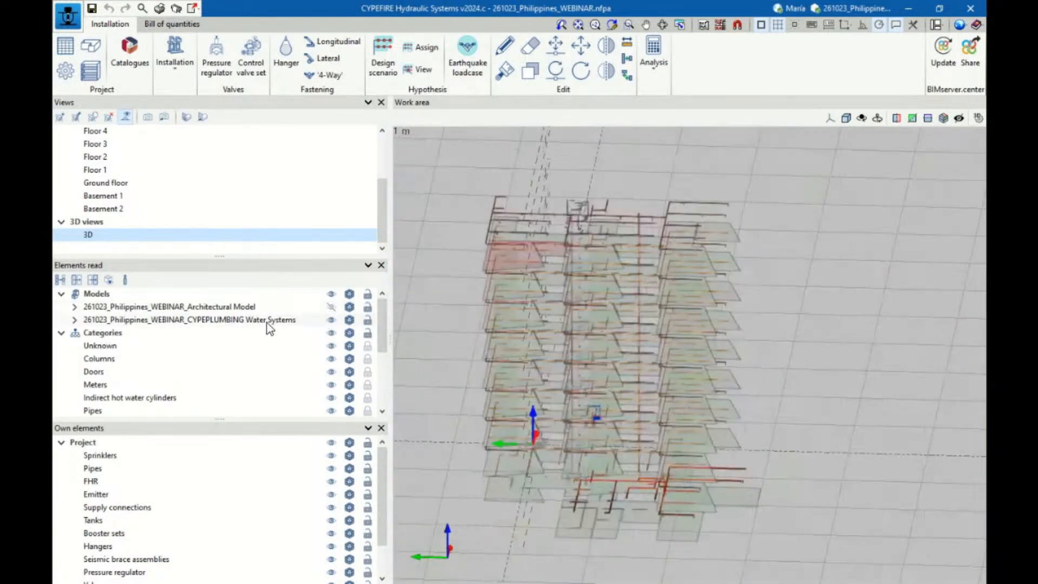
# Hide all the project's own elements to view the imported water network alone, and display the architectural model
pyautogui.scroll(6, 594, 315)
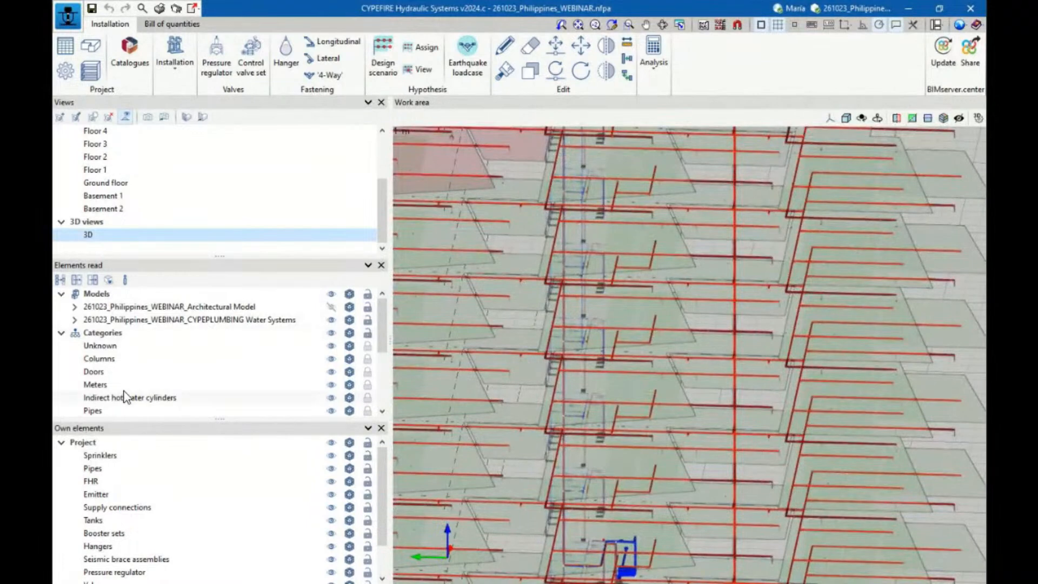
pyautogui.click(331, 442)
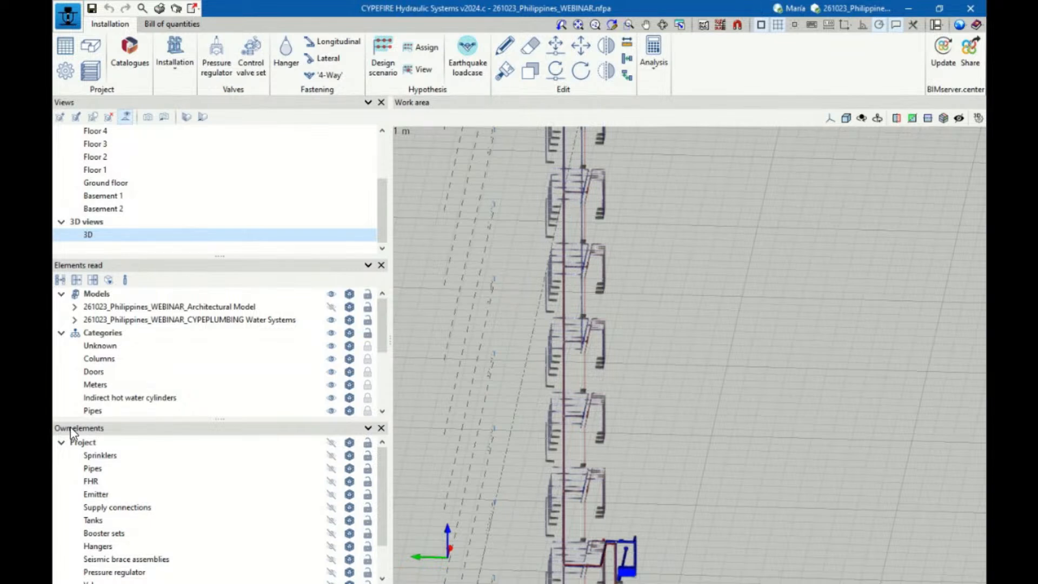
pyautogui.scroll(-3, 777, 320)
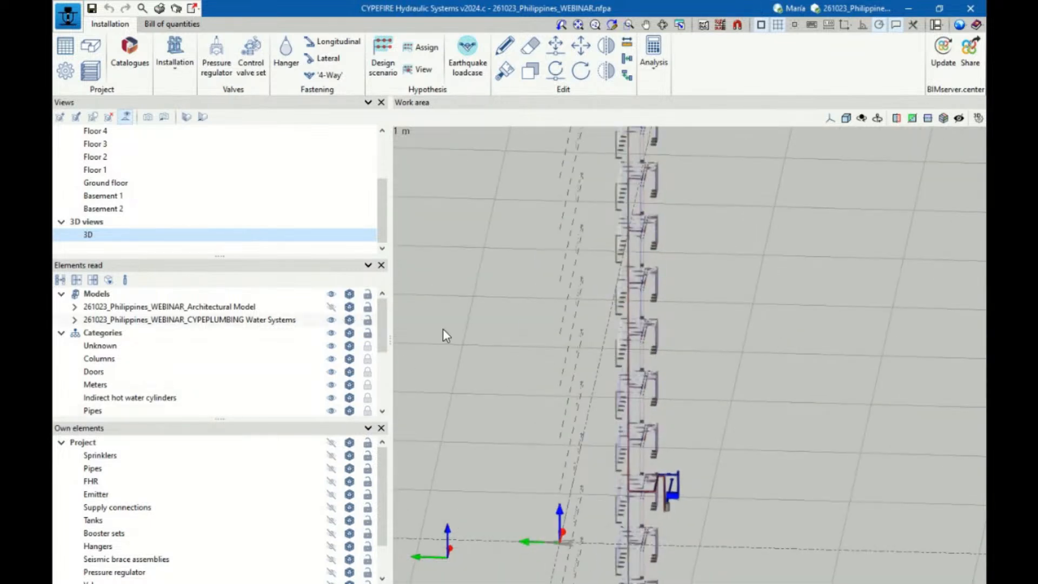
pyautogui.click(331, 306)
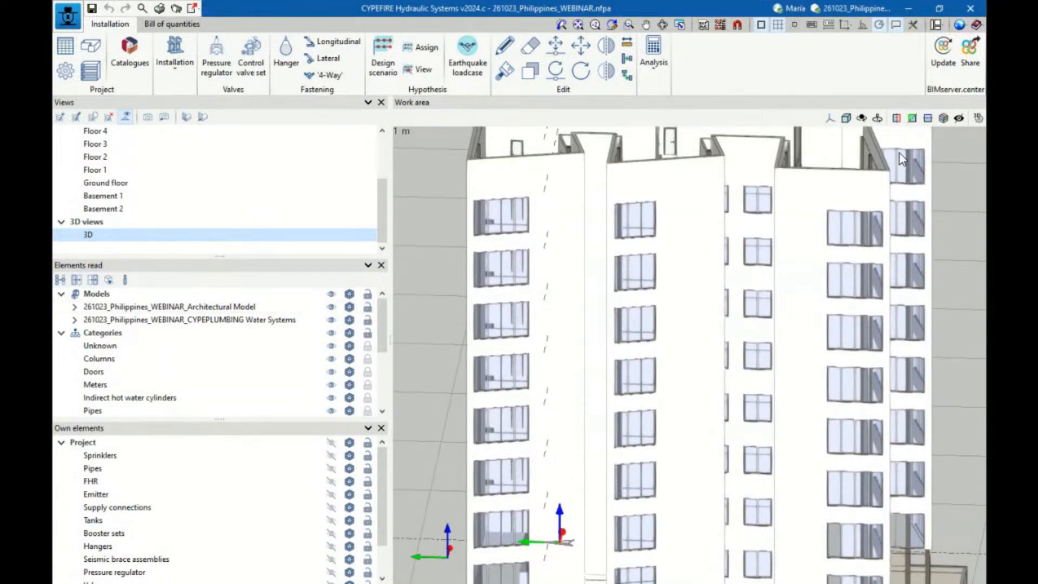
# Review the contributions offered for updating the BIM model, cancel without importing, and view the building from another angle
pyautogui.click(944, 68)
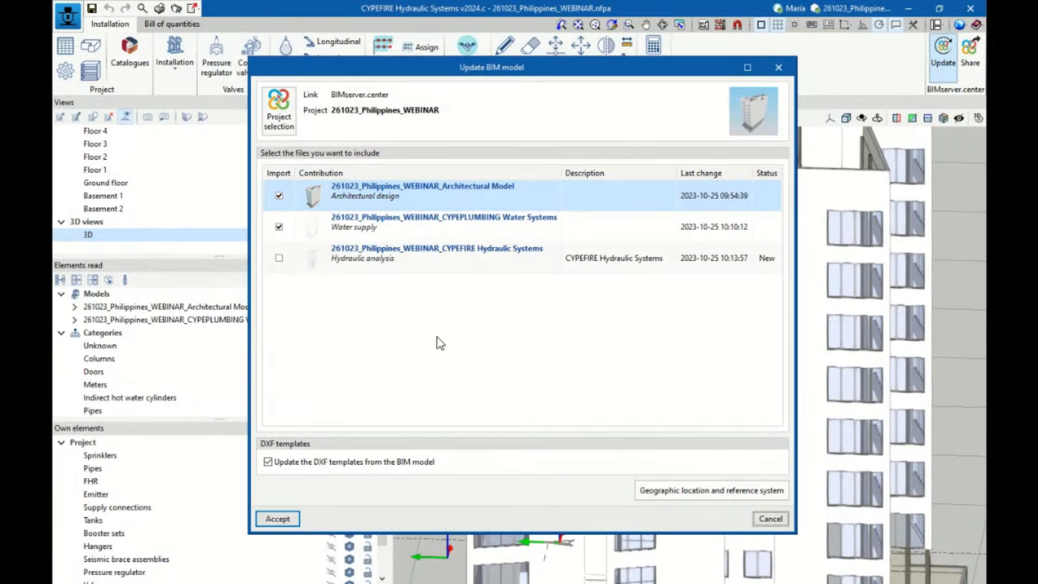
pyautogui.click(771, 519)
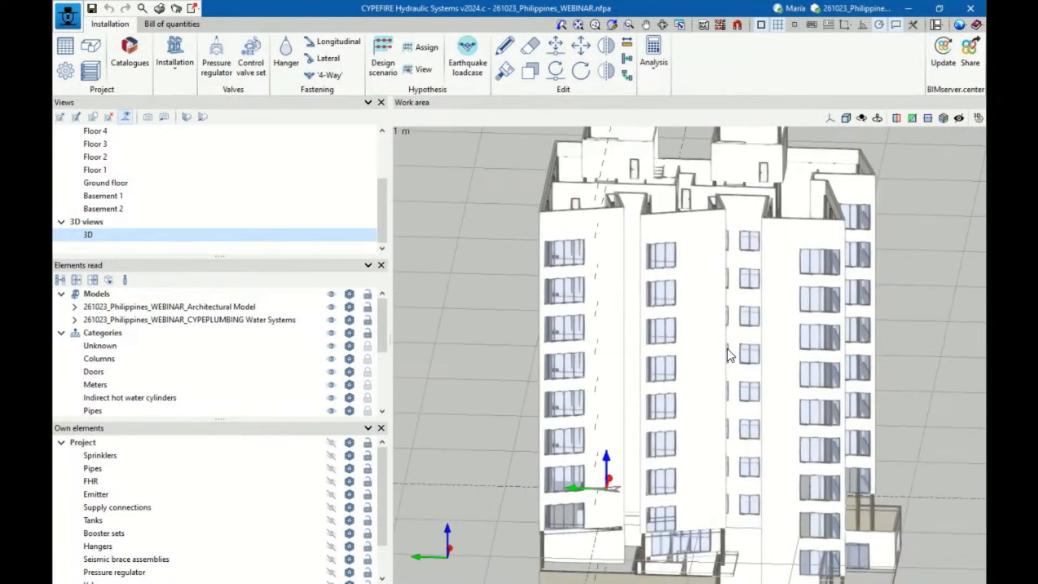
pyautogui.scroll(-2, 727, 349)
pyautogui.scroll(1, 727, 350)
pyautogui.keyDown('shift'); pyautogui.moveTo(818, 310); pyautogui.dragTo(741, 323, button='middle'); pyautogui.keyUp('shift')
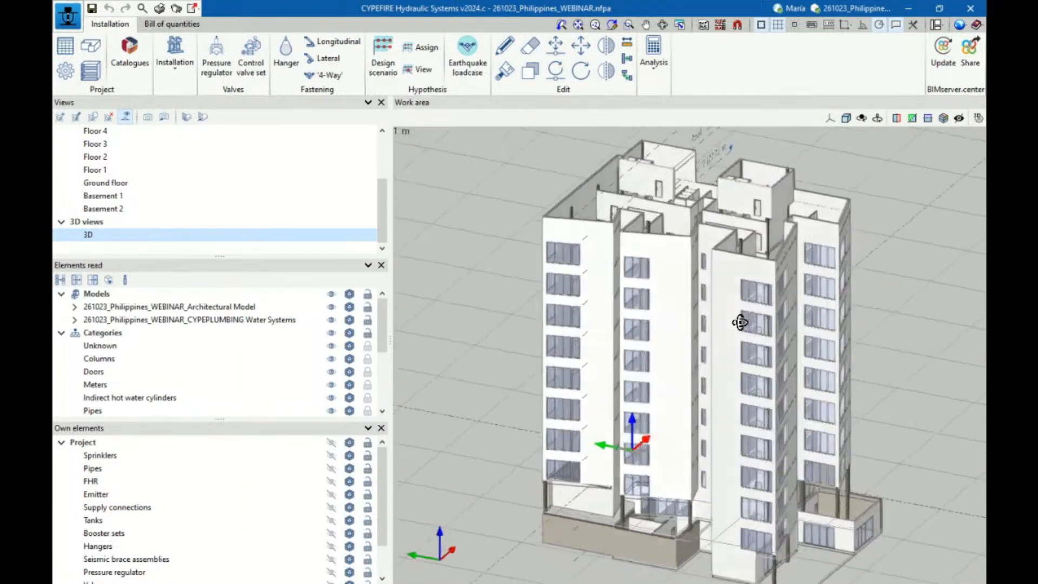
pyautogui.scroll(3, 751, 327)
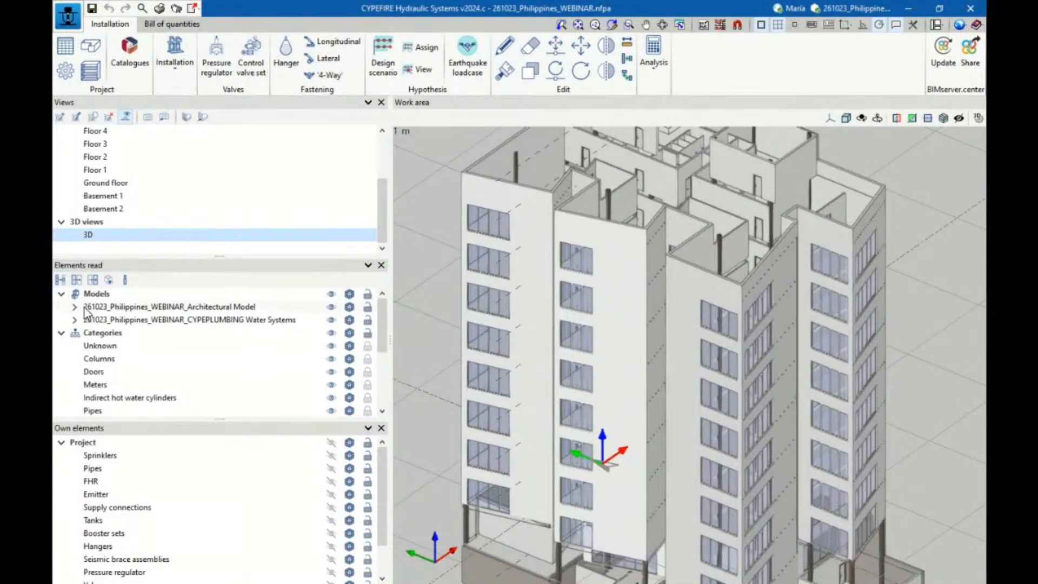
# Hide the architectural model with its submodels and examine the imported CYPEPLUMBING water network at the ground floor and basement levels
pyautogui.click(83, 307)
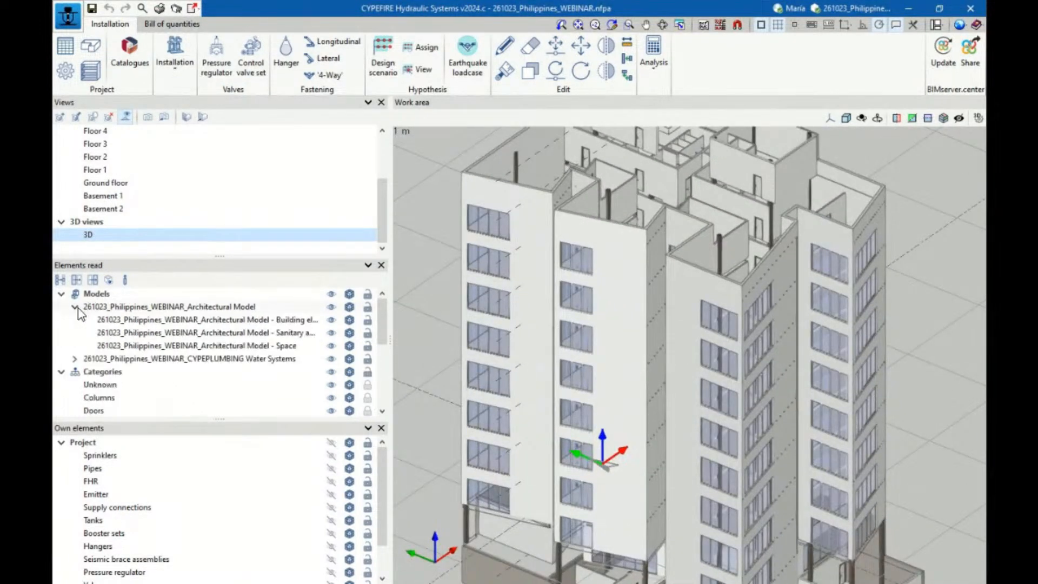
pyautogui.click(332, 307)
pyautogui.scroll(-2, 799, 329)
pyautogui.scroll(2, 797, 330)
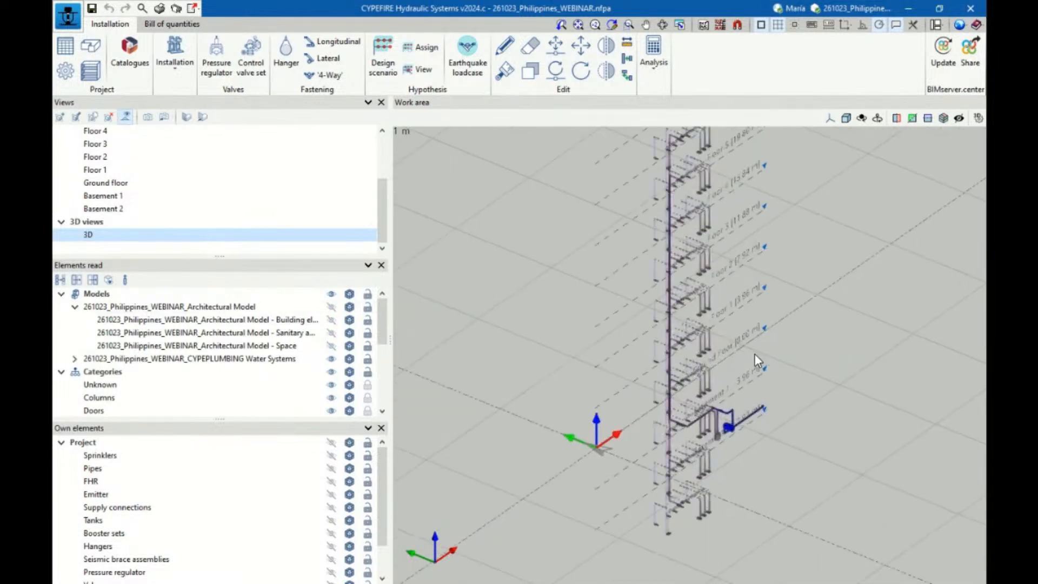
pyautogui.scroll(3, 754, 355)
pyautogui.moveTo(723, 327); pyautogui.dragTo(661, 401, button='middle')
pyautogui.scroll(3, 660, 483)
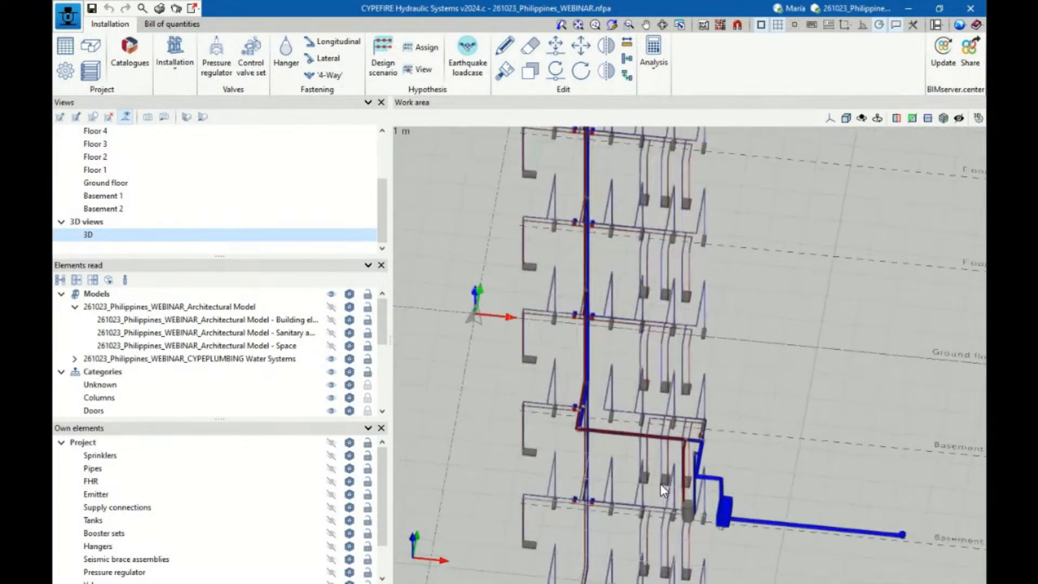
pyautogui.scroll(3, 660, 483)
pyautogui.scroll(-2, 716, 366)
pyautogui.scroll(-3, 605, 301)
pyautogui.moveTo(703, 317); pyautogui.dragTo(698, 367, button='middle')
pyautogui.scroll(2, 697, 367)
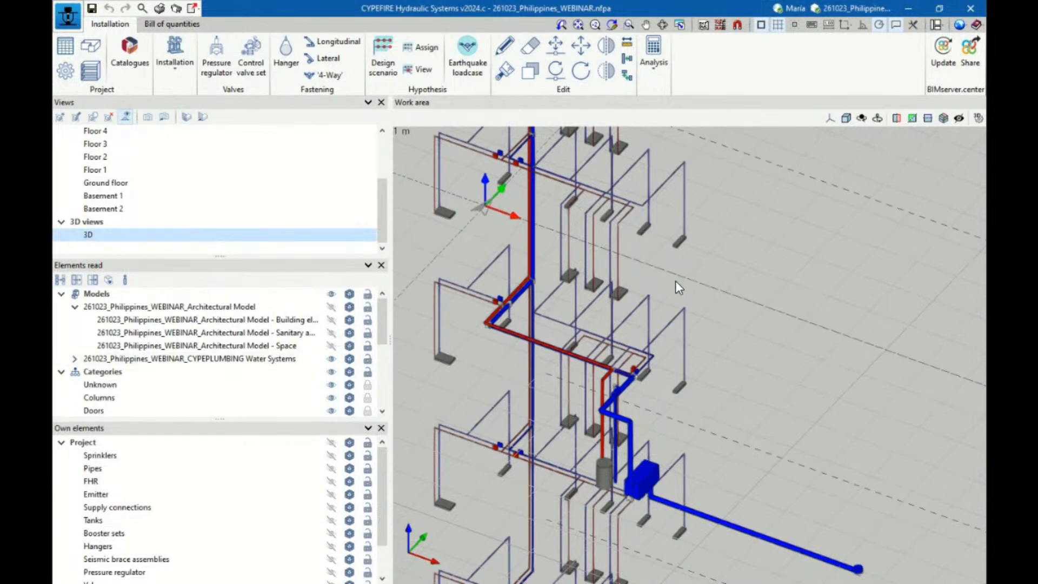
pyautogui.scroll(-5, 676, 281)
pyautogui.scroll(5, 634, 242)
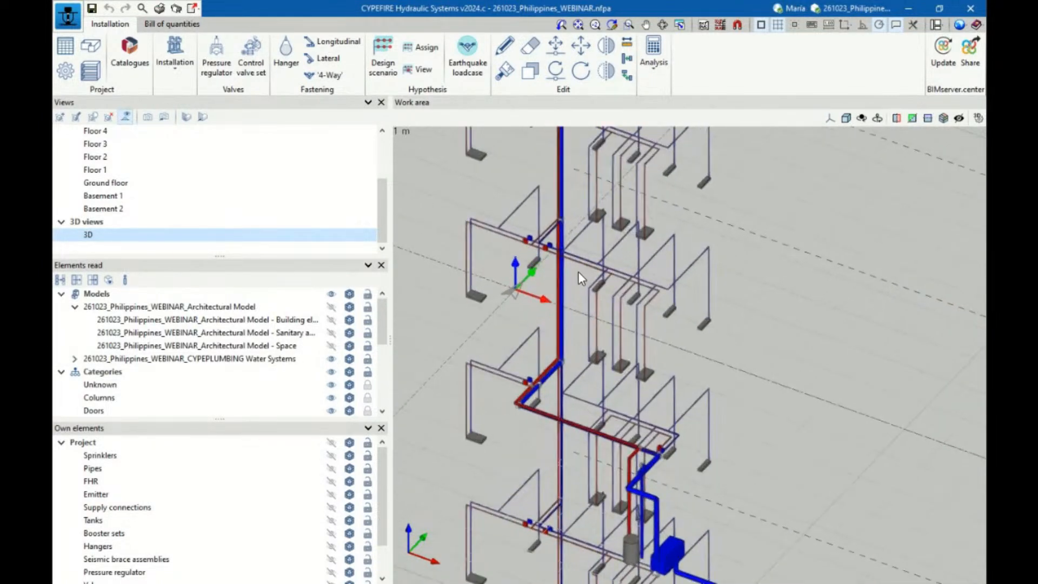
pyautogui.scroll(-1, 580, 278)
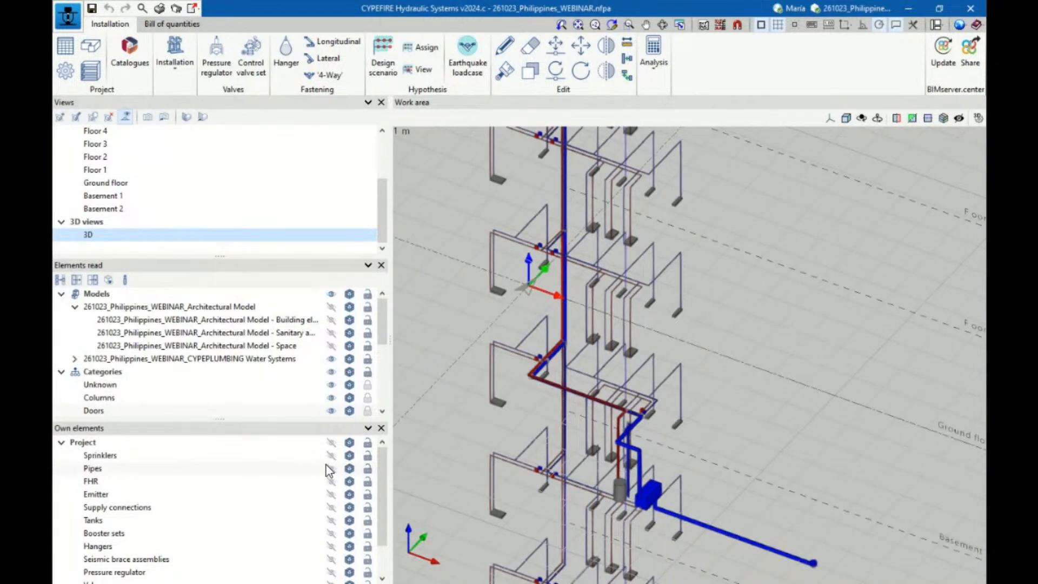
# Display the project's own elements again and inspect the fire protection pipes alongside the water network across the building
pyautogui.click(331, 442)
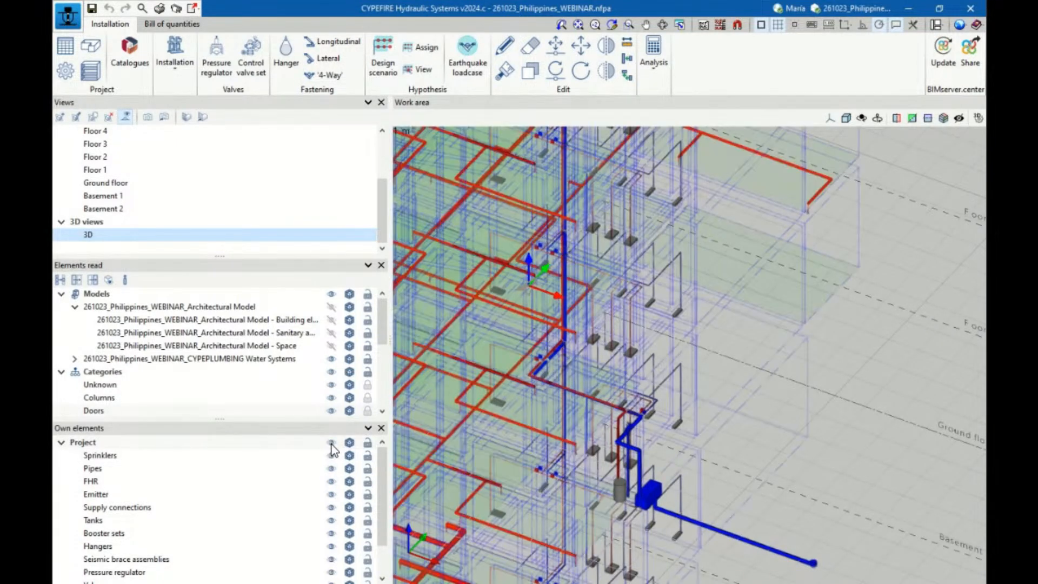
pyautogui.keyDown('shift'); pyautogui.moveTo(772, 267); pyautogui.dragTo(760, 249, button='middle'); pyautogui.keyUp('shift')
pyautogui.scroll(6, 638, 401)
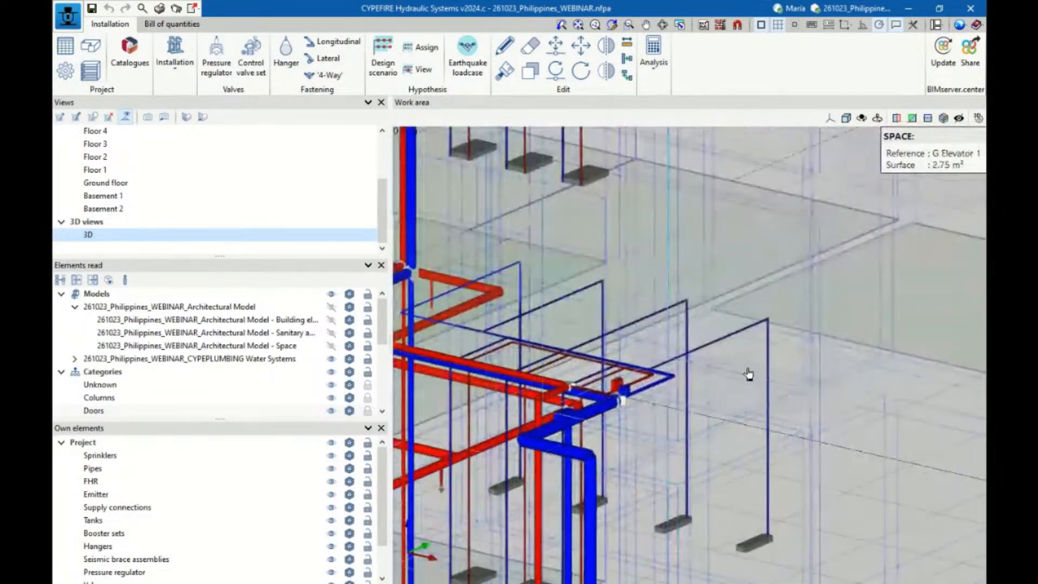
pyautogui.scroll(-5, 748, 374)
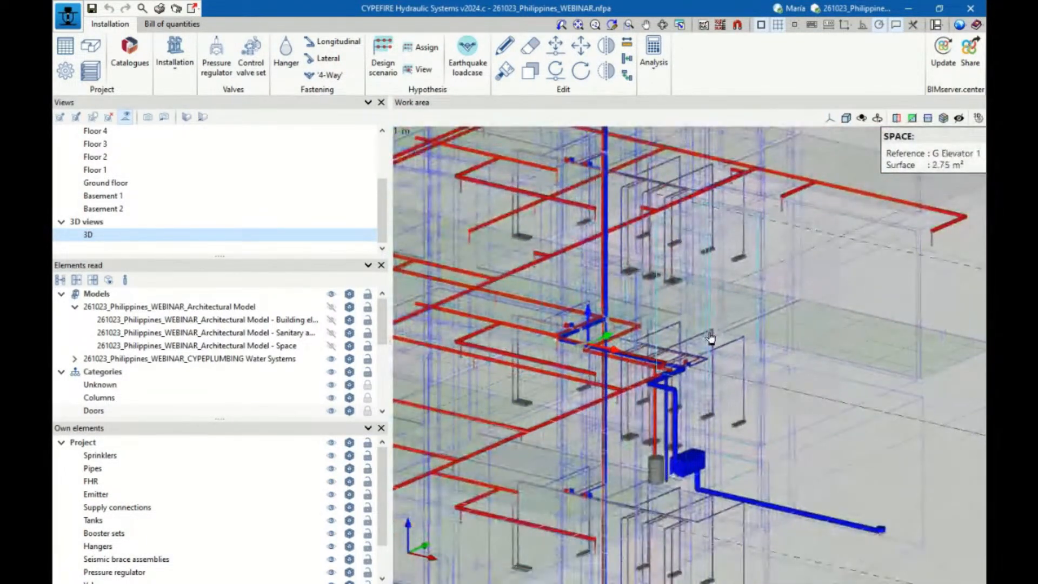
pyautogui.scroll(-8, 710, 337)
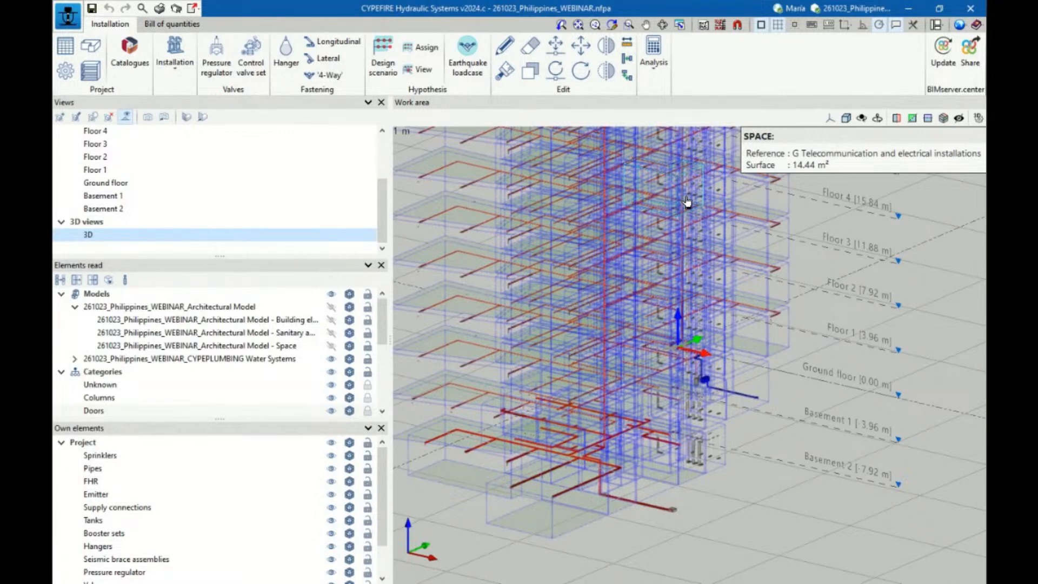
pyautogui.scroll(-3, 777, 488)
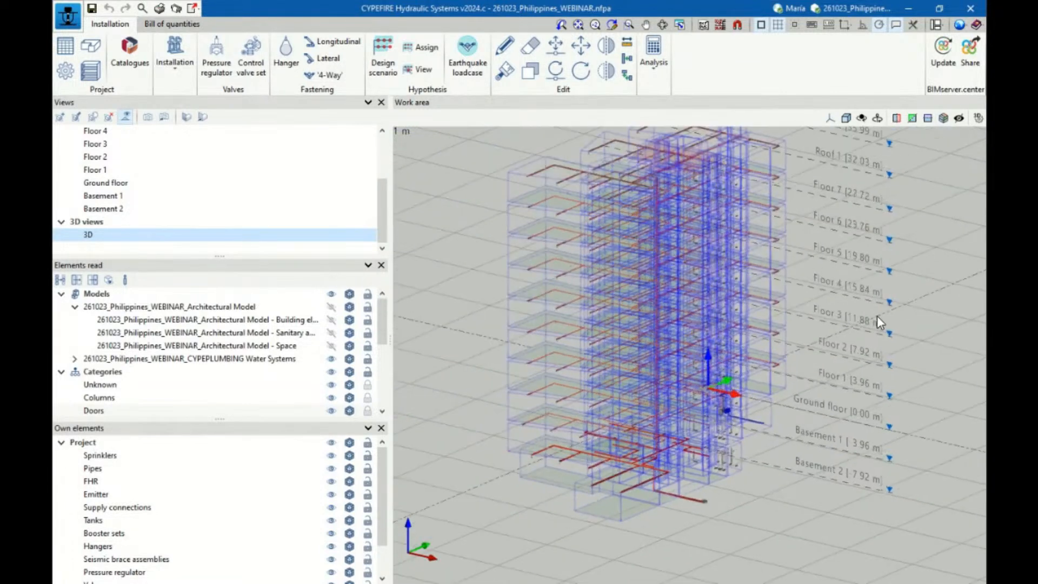
# Hide the imported CYPEPLUMBING Water Systems model and view the fire protection installation on its own in 3D
pyautogui.scroll(1, 885, 320)
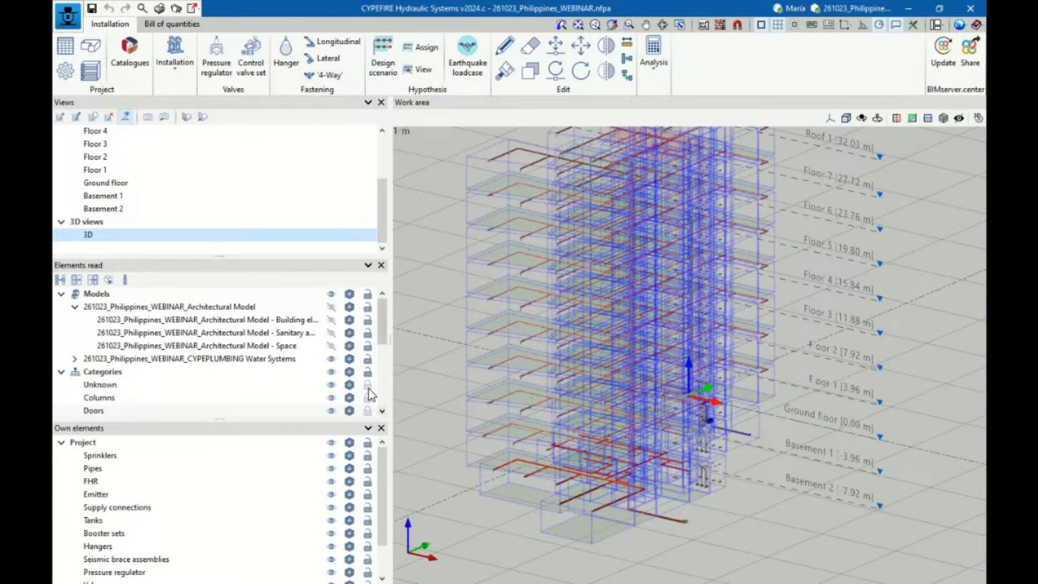
pyautogui.click(331, 360)
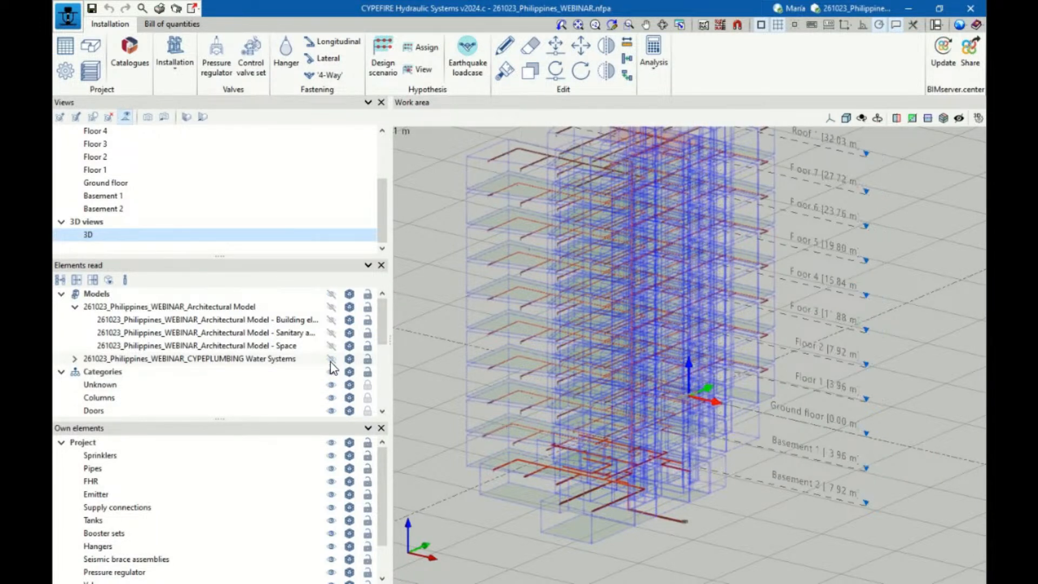
pyautogui.scroll(-5, 732, 486)
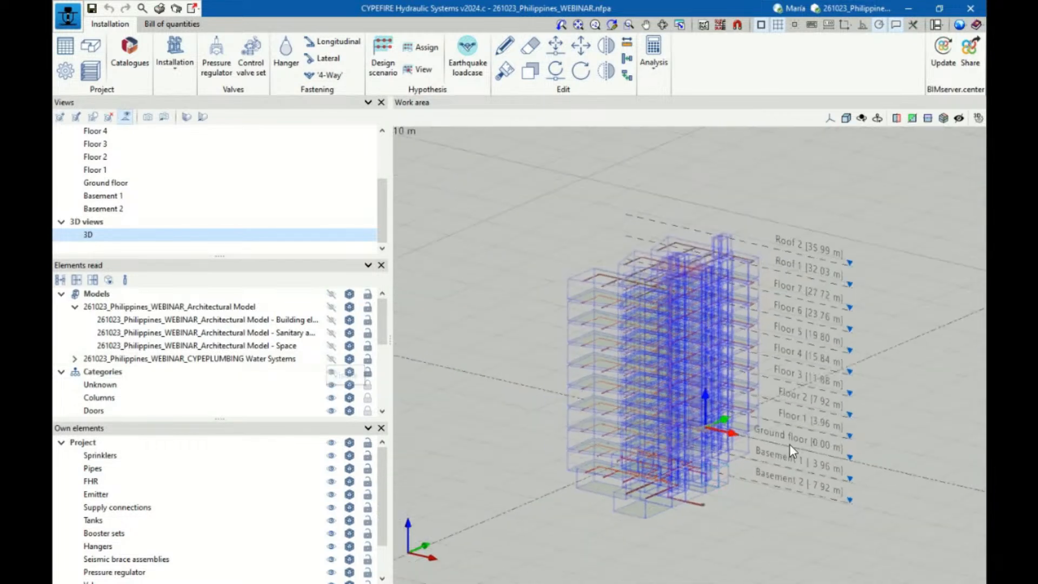
pyautogui.scroll(1, 742, 387)
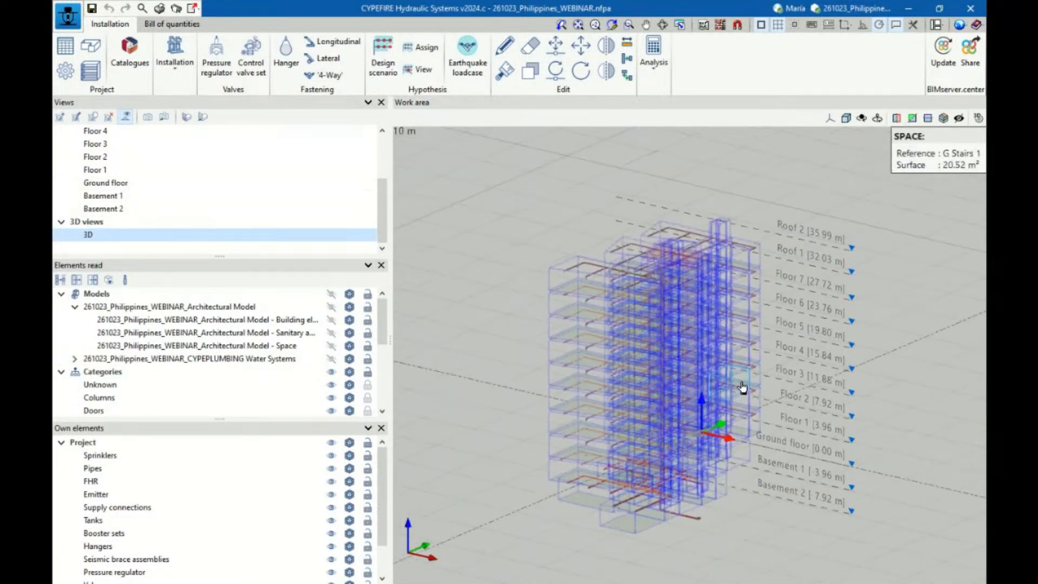
# Open the Ground floor view and look at its fire protection pipes in plan from above
pyautogui.click(122, 184)
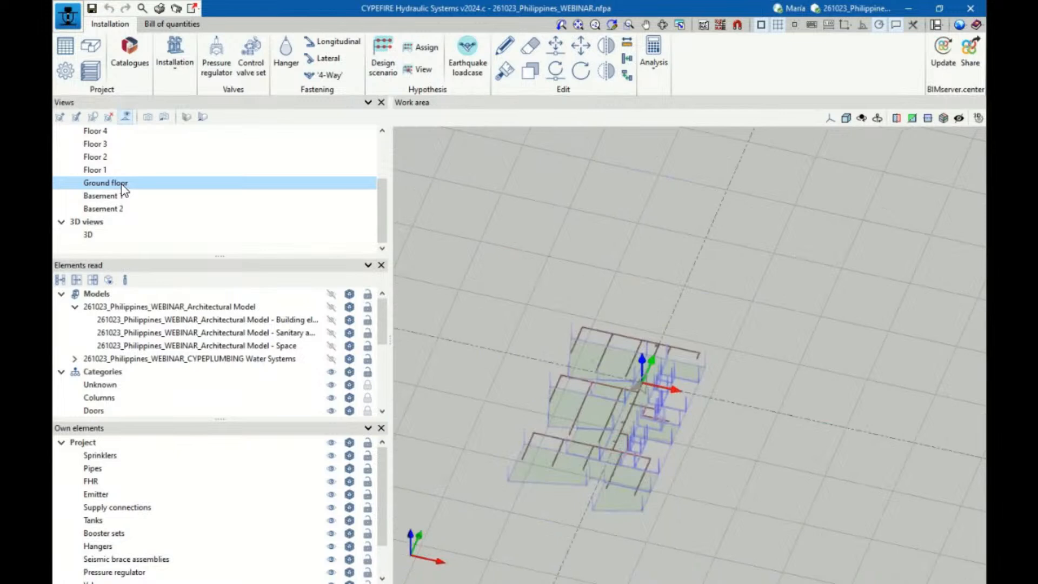
pyautogui.scroll(3, 595, 443)
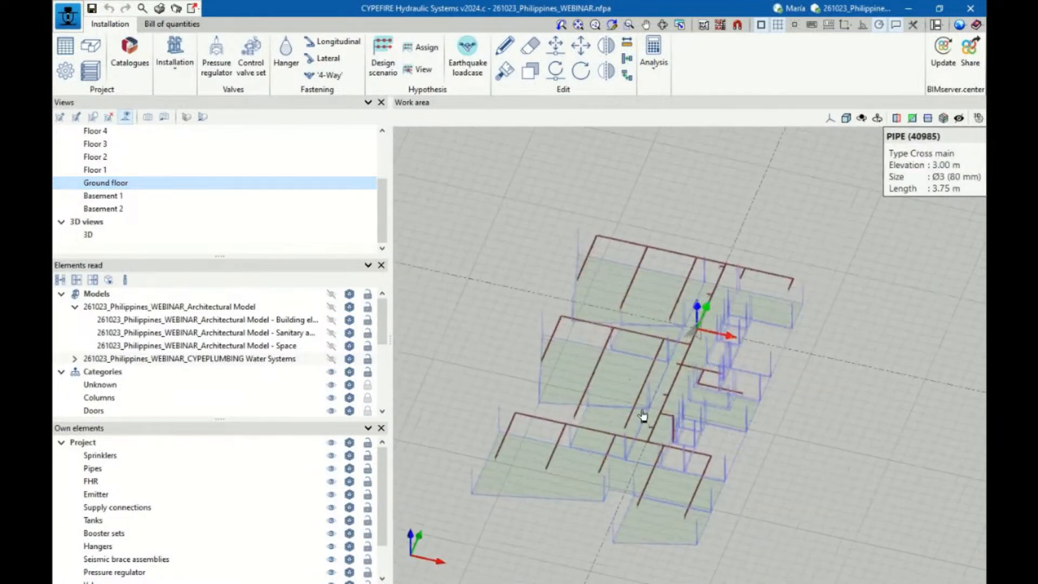
pyautogui.scroll(-2, 899, 425)
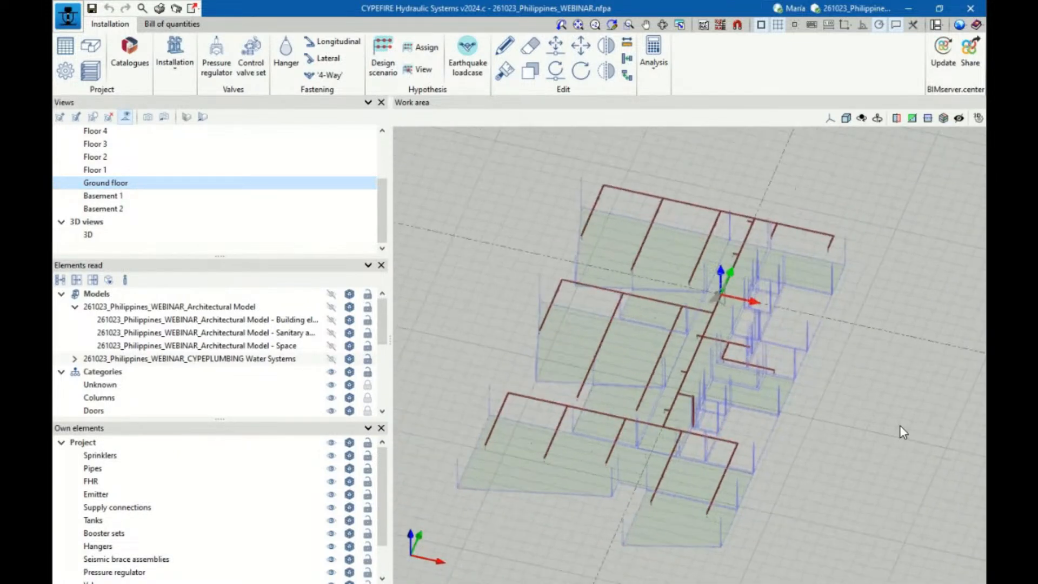
pyautogui.click(830, 118)
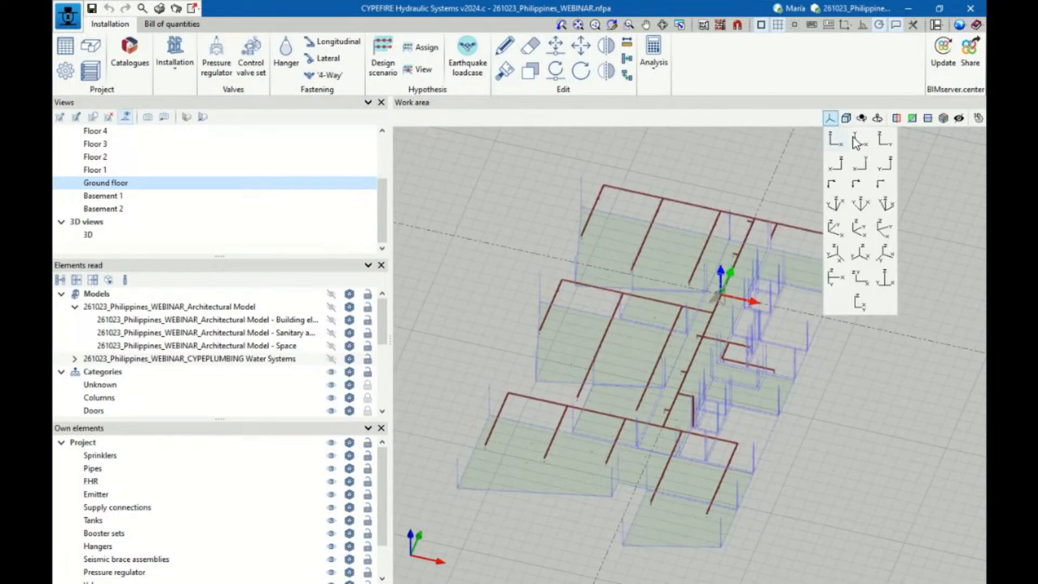
pyautogui.click(836, 138)
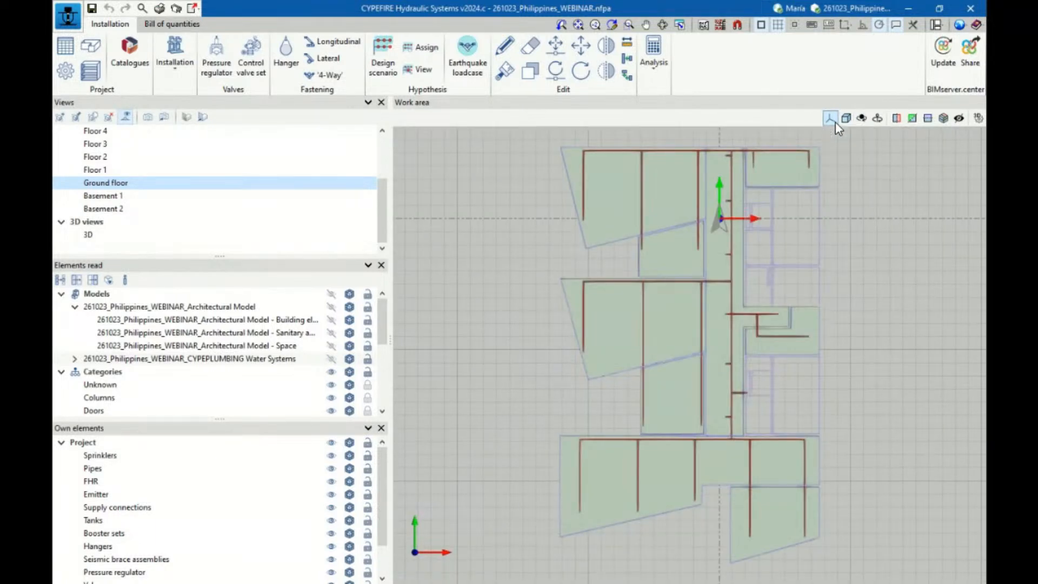
pyautogui.scroll(2, 827, 202)
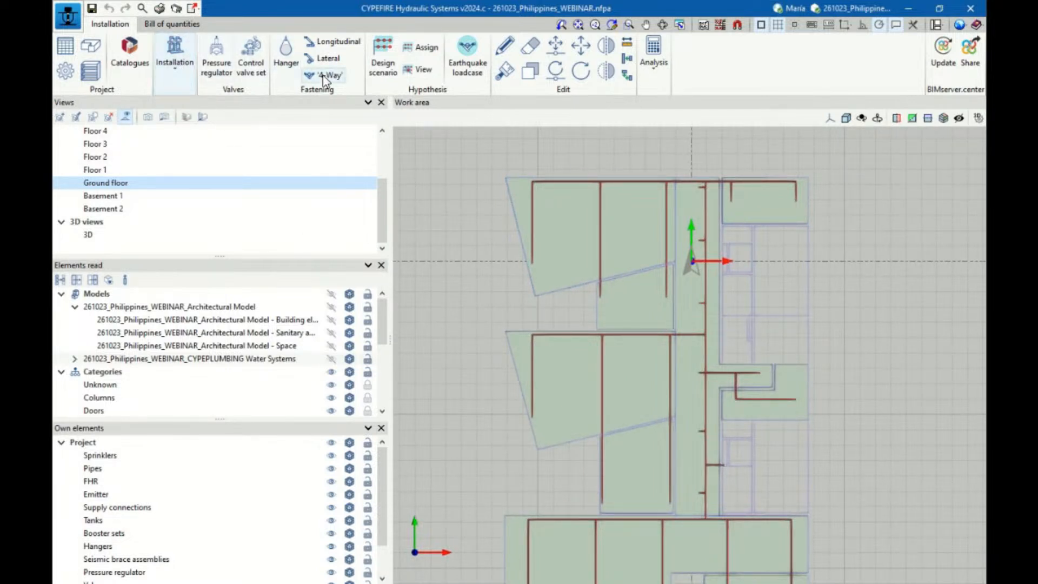
# Review the available installation elements, such as booster sets, pipes, sprinklers, automatic generation and grid systems
pyautogui.click(187, 69)
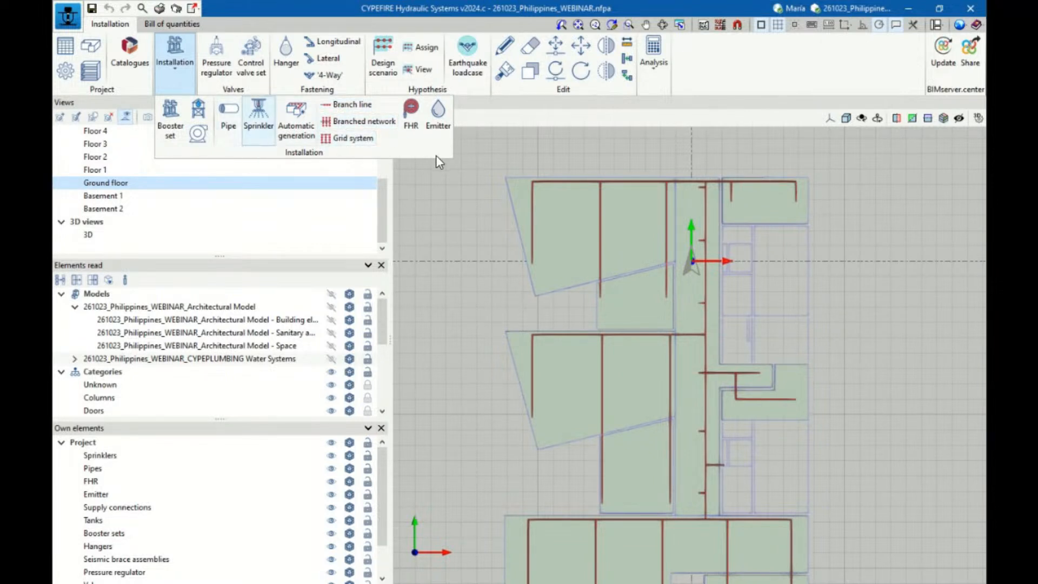
pyautogui.scroll(-3, 789, 167)
pyautogui.scroll(2, 895, 187)
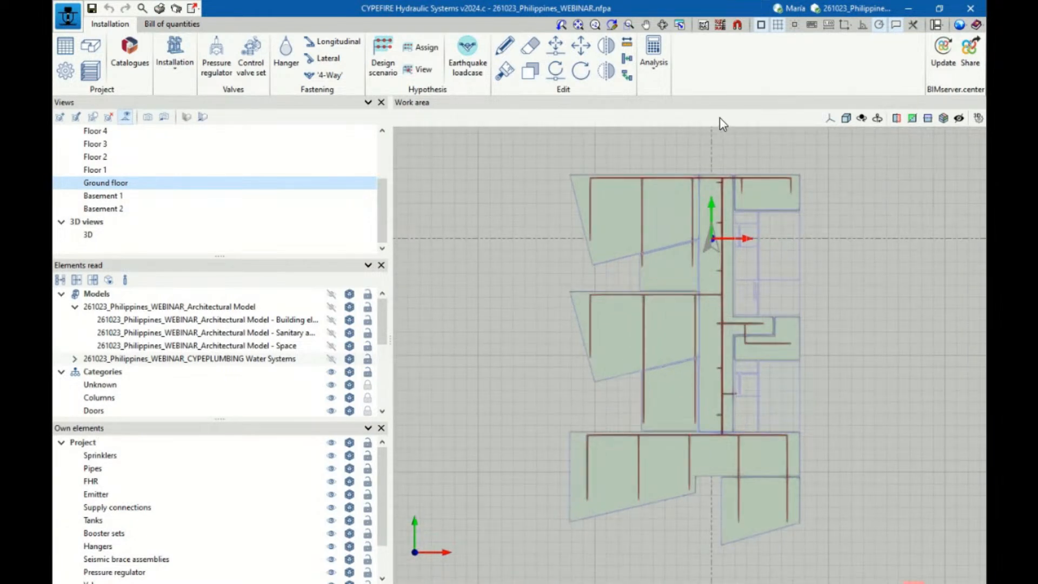
# Run the hydraulic analysis by updating the results of the fire protection installation
pyautogui.click(649, 61)
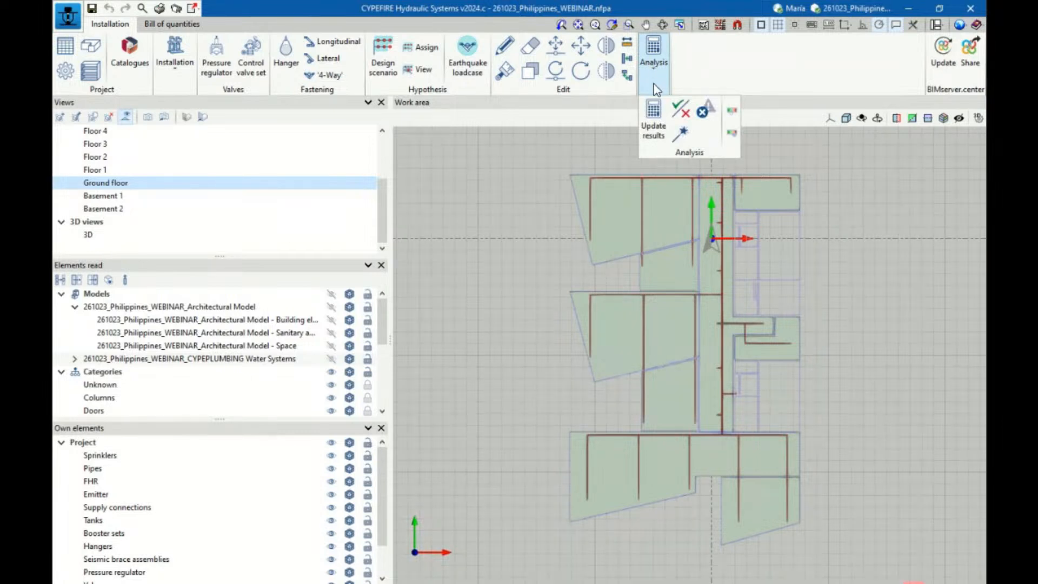
pyautogui.click(658, 137)
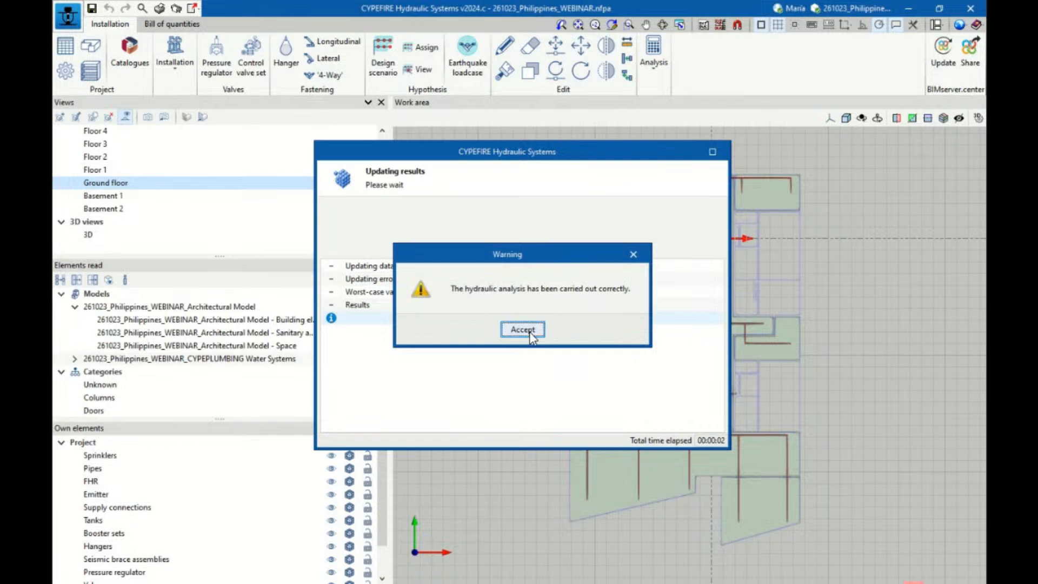
pyautogui.click(522, 329)
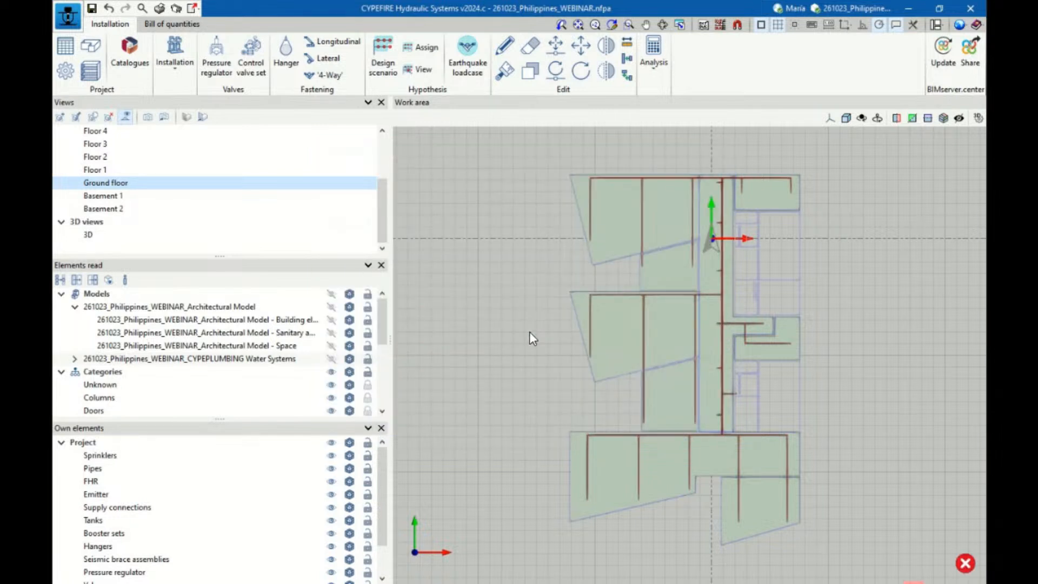
pyautogui.scroll(-2, 530, 332)
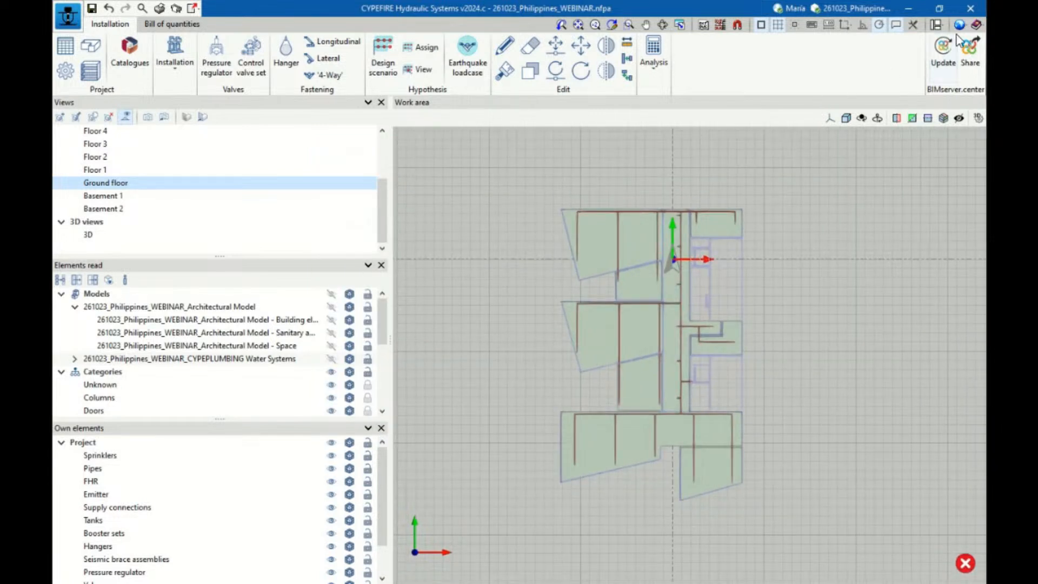
# View the program's About information and close it again
pyautogui.click(977, 26)
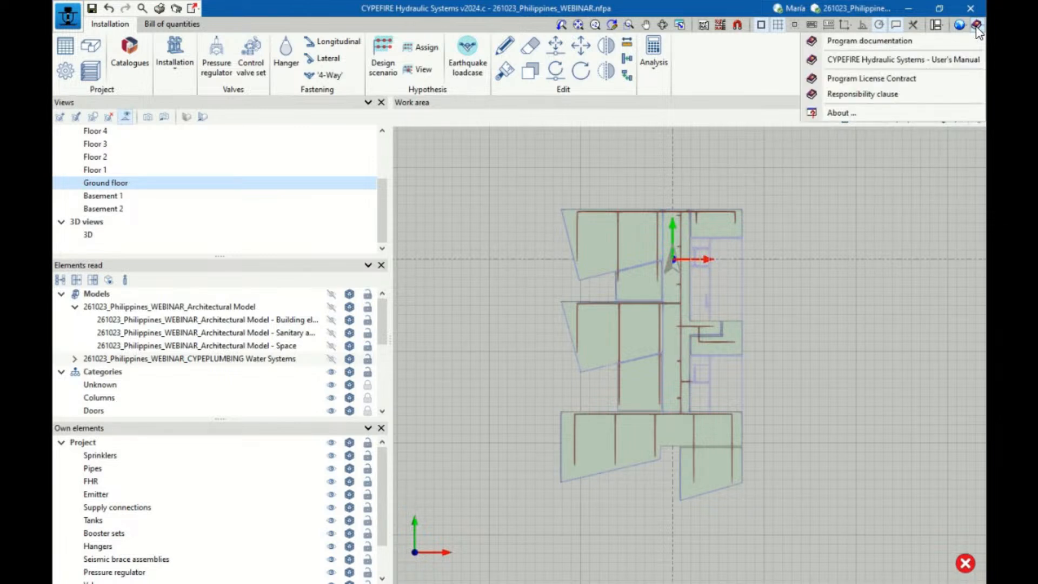
pyautogui.click(856, 112)
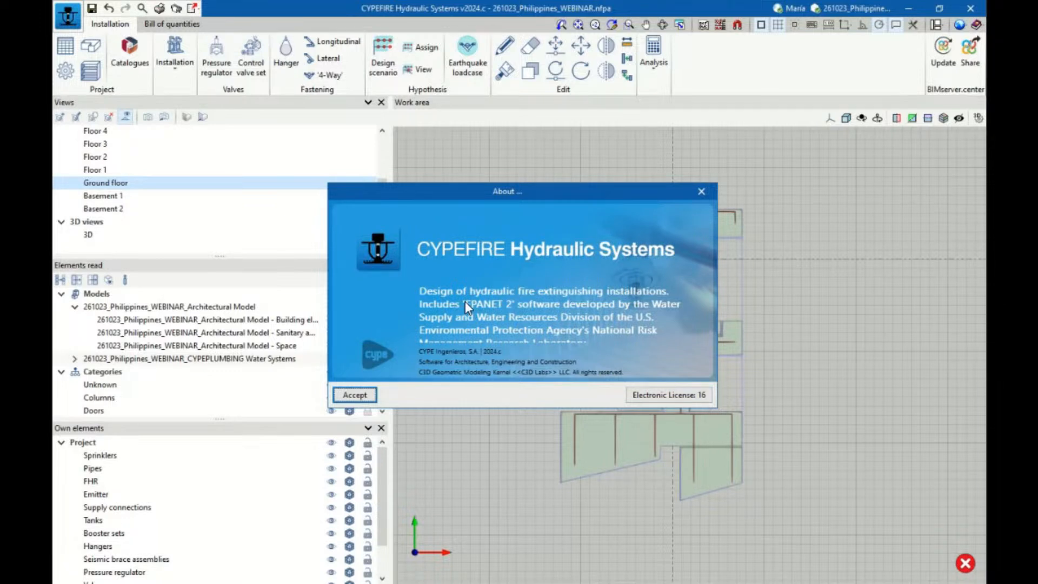
pyautogui.click(357, 396)
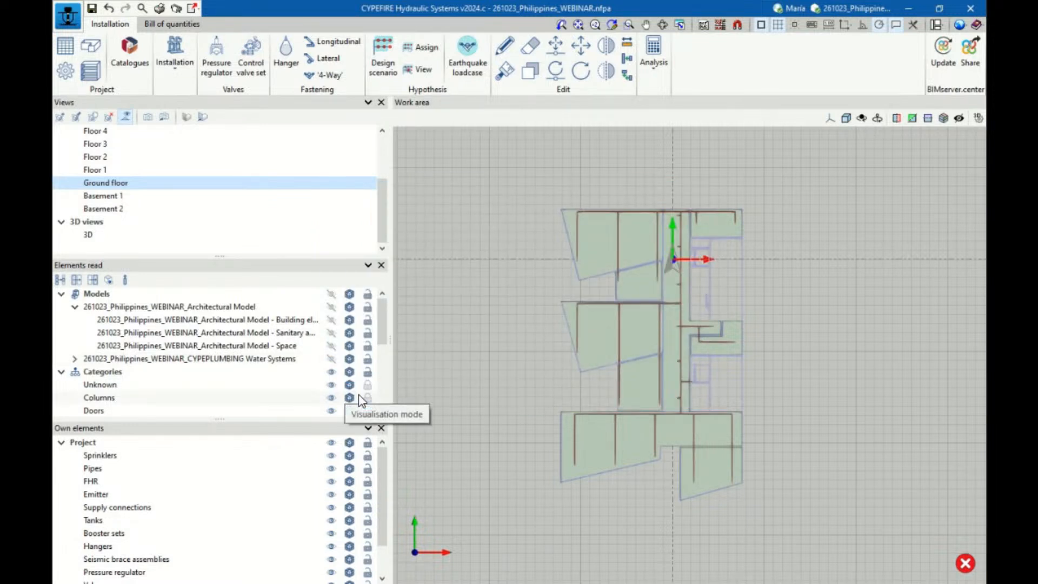
# Switch from the ground floor to Floor 7 and examine the highlighted spaces in plan
pyautogui.scroll(2, 601, 250)
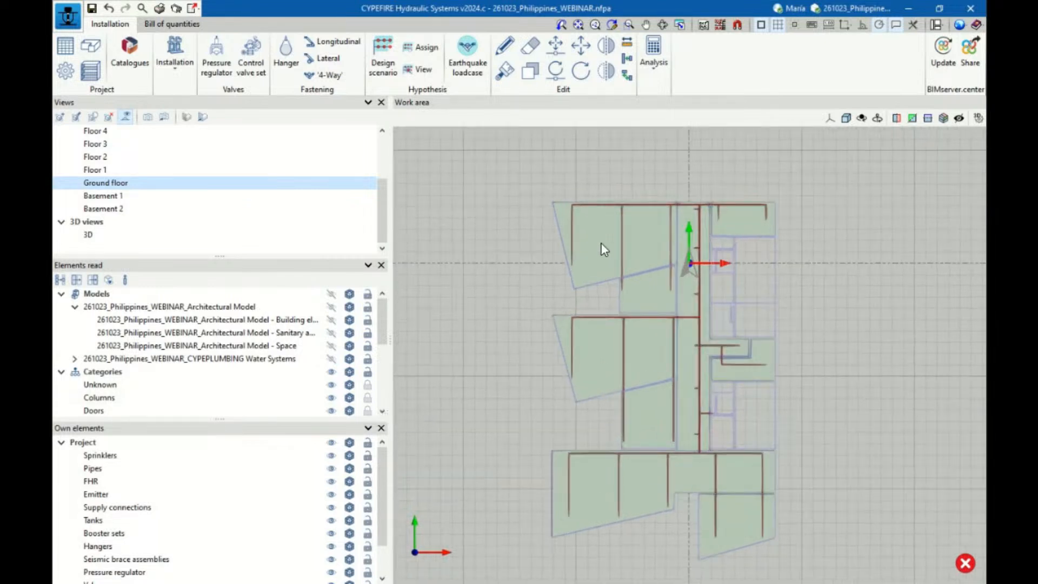
pyautogui.scroll(-2, 598, 257)
pyautogui.scroll(1, 125, 167)
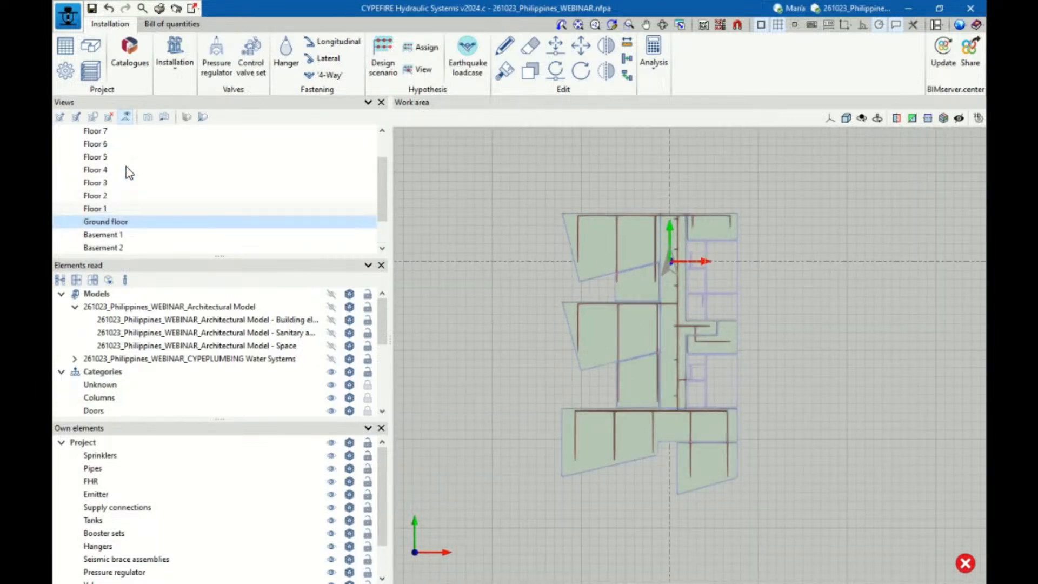
pyautogui.click(104, 146)
pyautogui.click(101, 134)
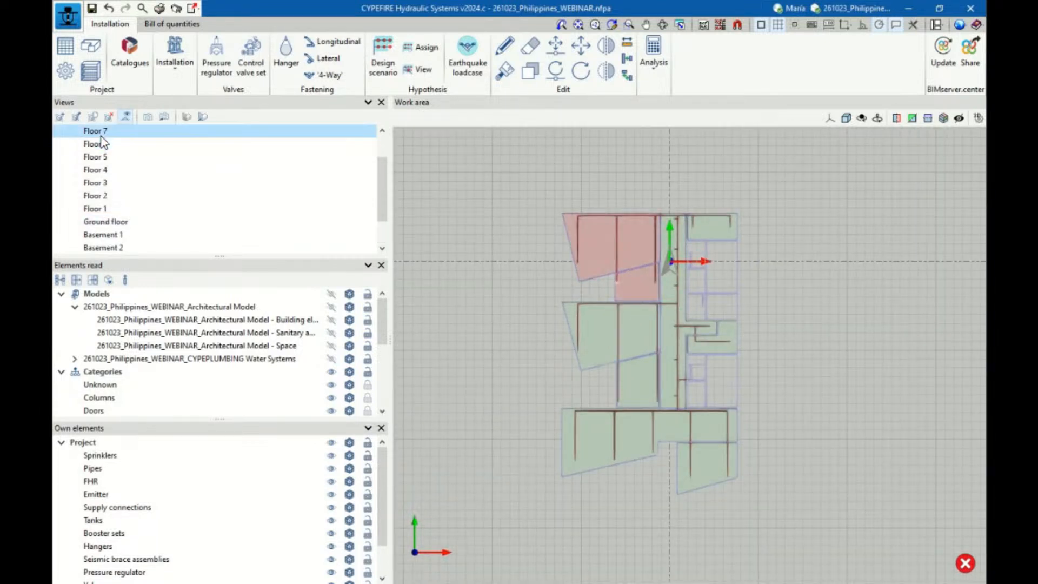
pyautogui.scroll(2, 666, 154)
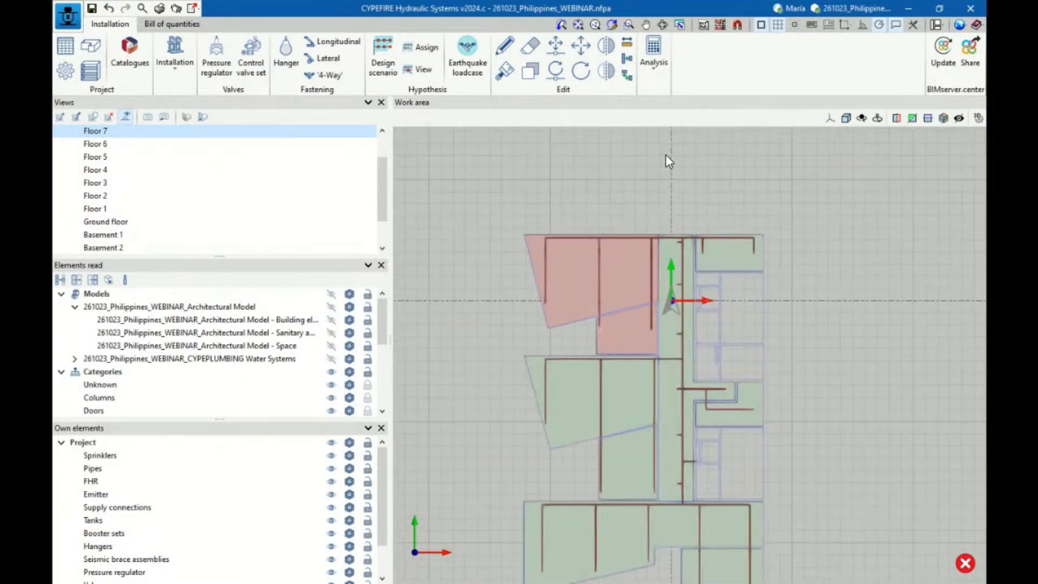
pyautogui.scroll(-1, 666, 155)
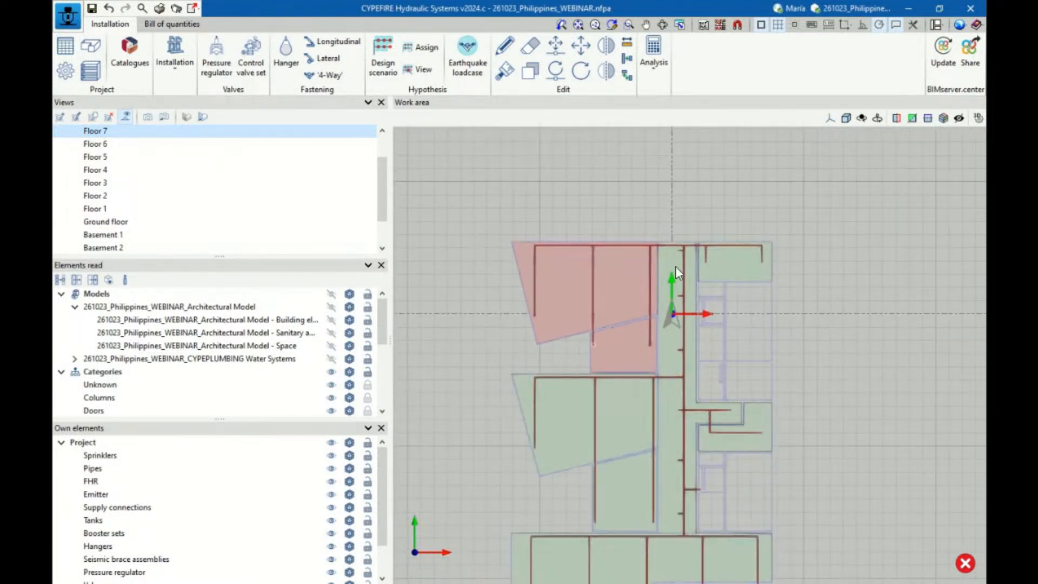
# Return to the 3D view and inspect the upper floors' pipes and sprinklers from another side
pyautogui.scroll(-1, 150, 230)
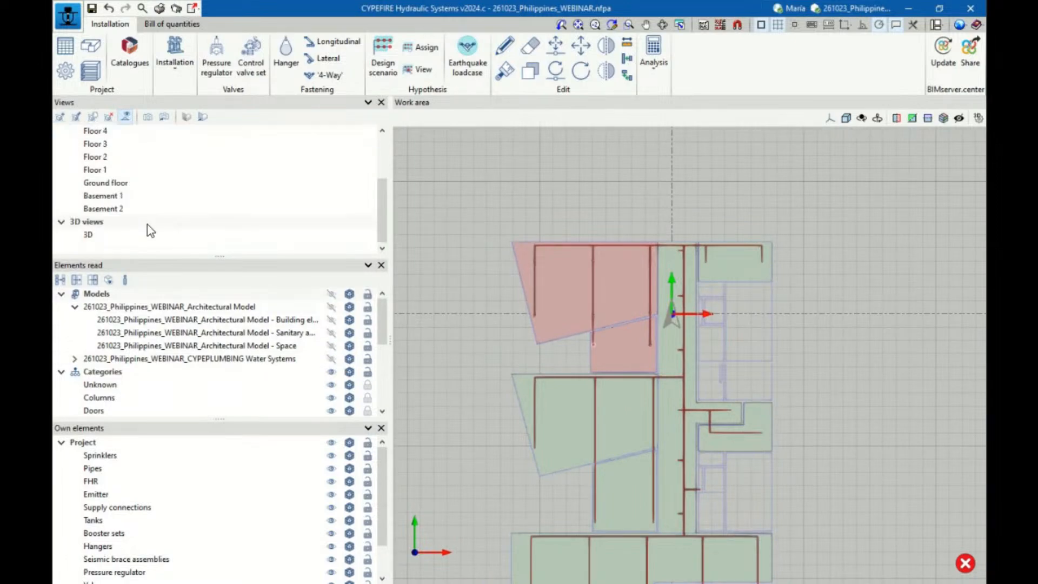
pyautogui.click(118, 237)
pyautogui.scroll(3, 598, 275)
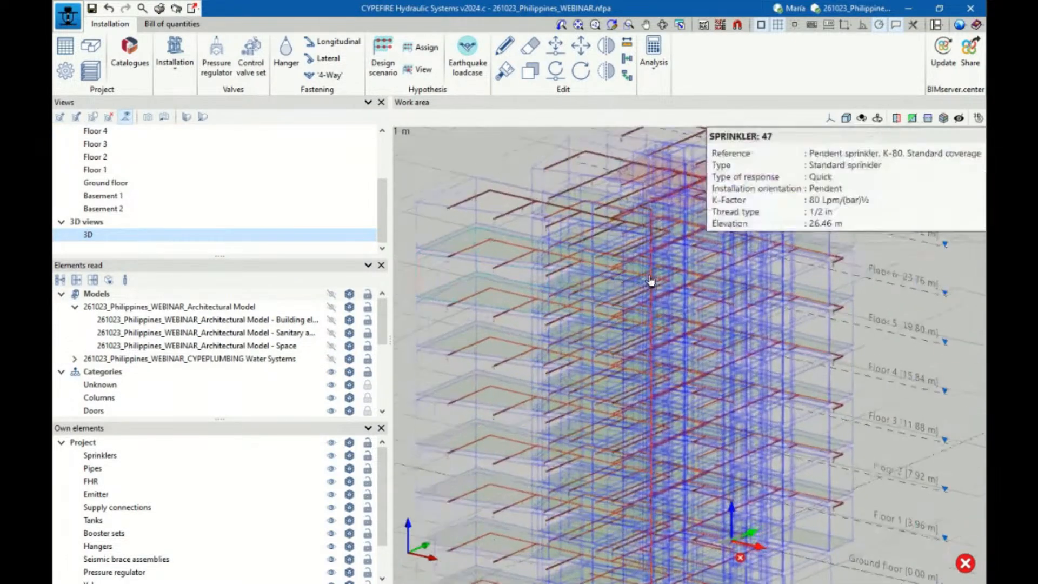
pyautogui.keyDown('shift'); pyautogui.moveTo(734, 274); pyautogui.dragTo(826, 283, button='middle'); pyautogui.keyUp('shift')
pyautogui.scroll(3, 432, 236)
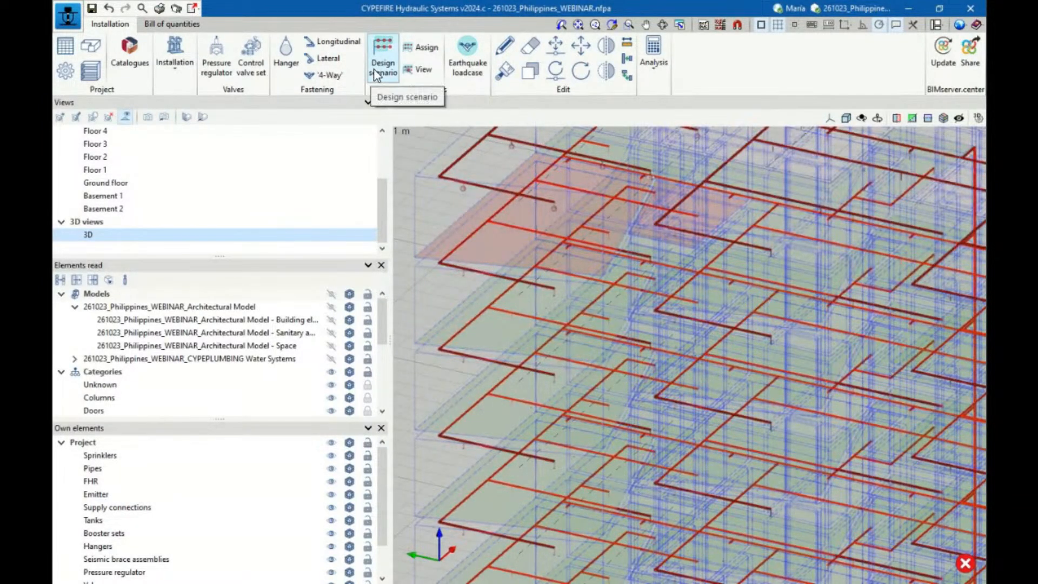
# Reopen the Floor 7 plan and examine the sprinkler branches in the highlighted area up close
pyautogui.scroll(3, 193, 158)
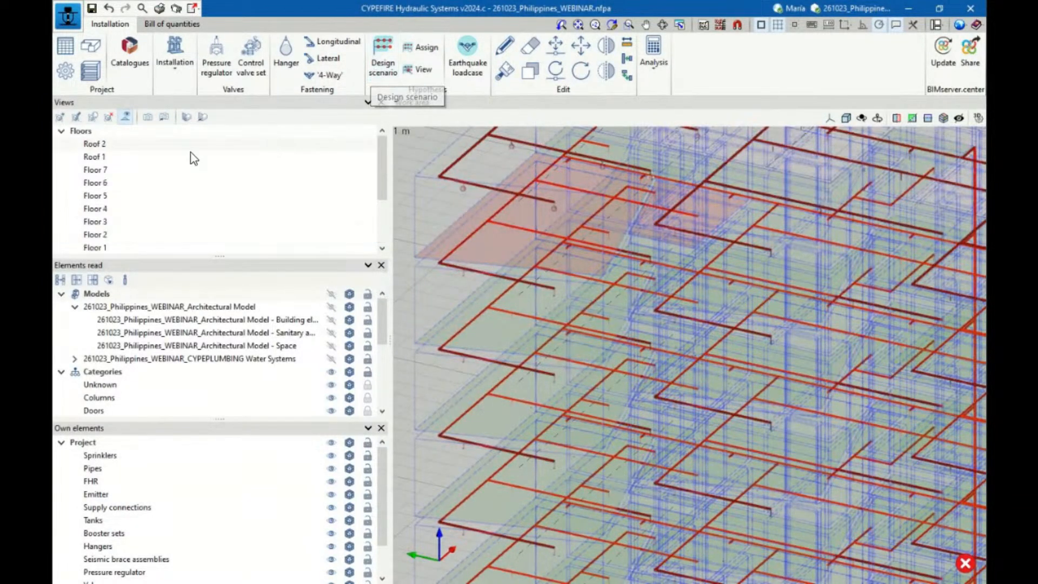
pyautogui.click(98, 171)
pyautogui.scroll(2, 618, 211)
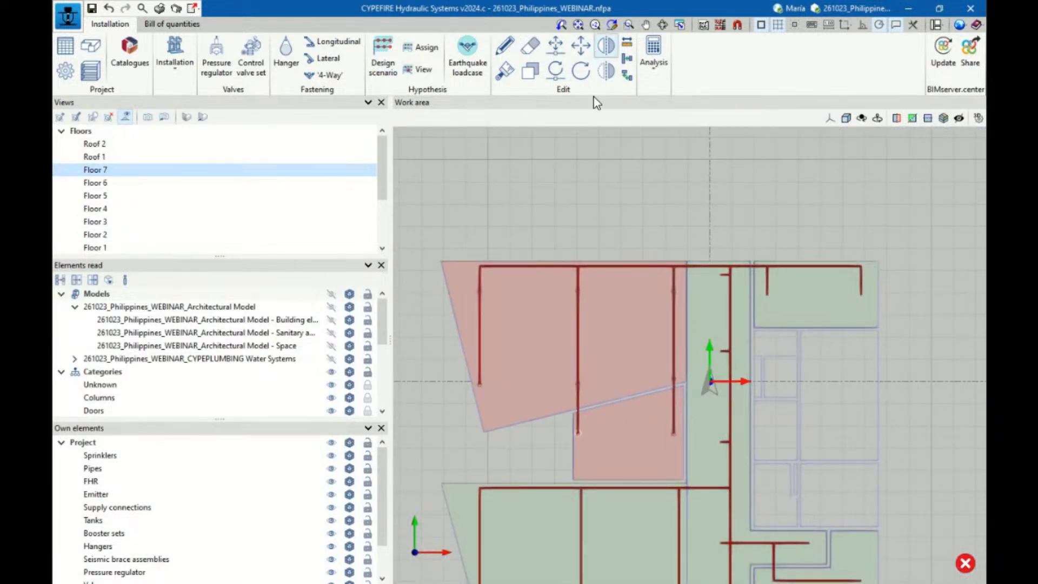
pyautogui.scroll(2, 582, 458)
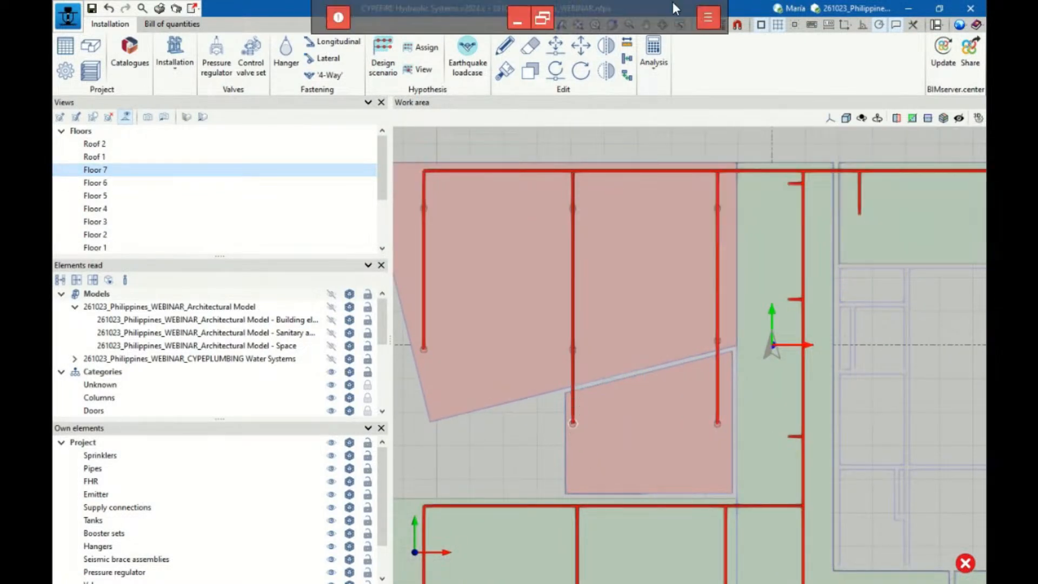
# Update the hydraulic analysis results again with Floor 7 displayed
pyautogui.click(649, 61)
pyautogui.click(662, 113)
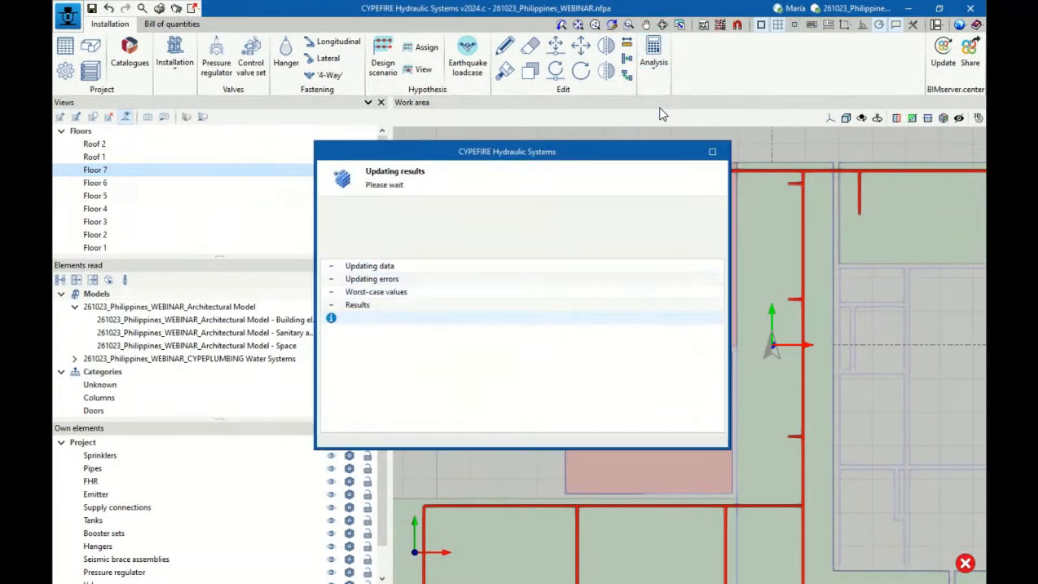
pyautogui.click(527, 329)
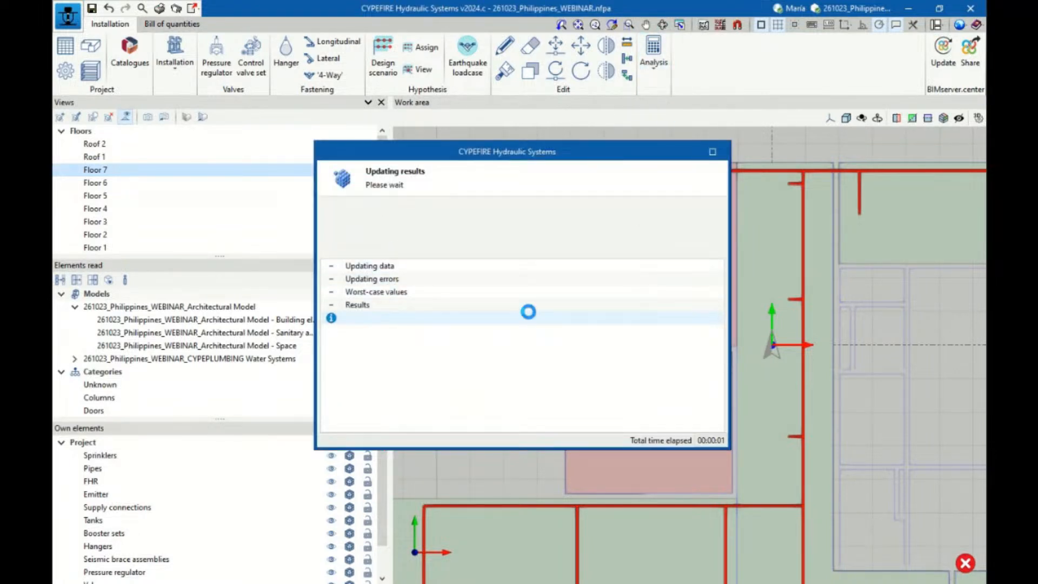
# Inspect the data of the end sprinkler on the middle branch of Floor 7's highlighted area
pyautogui.moveTo(576, 437)
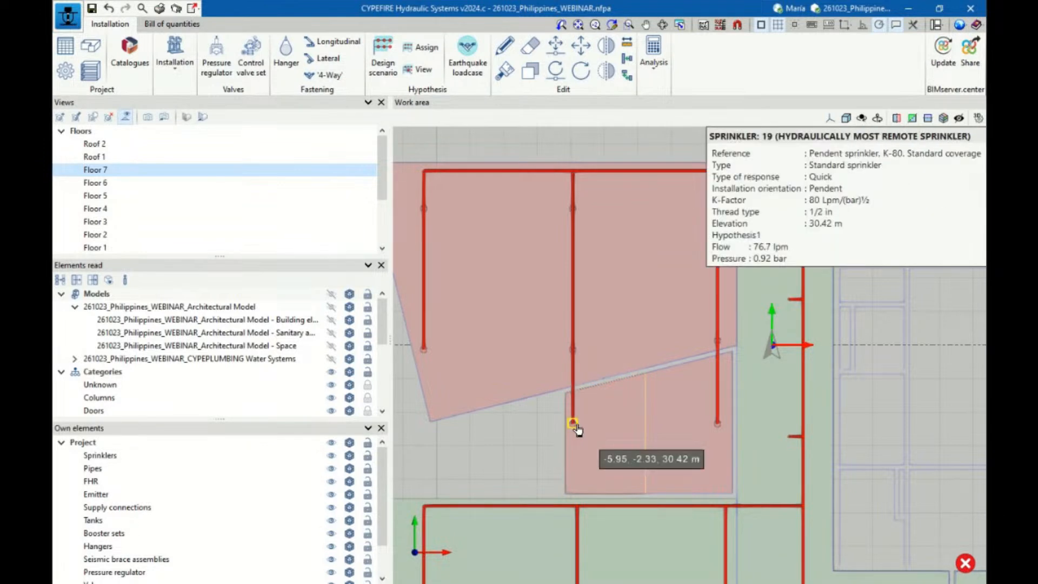
pyautogui.click(577, 426)
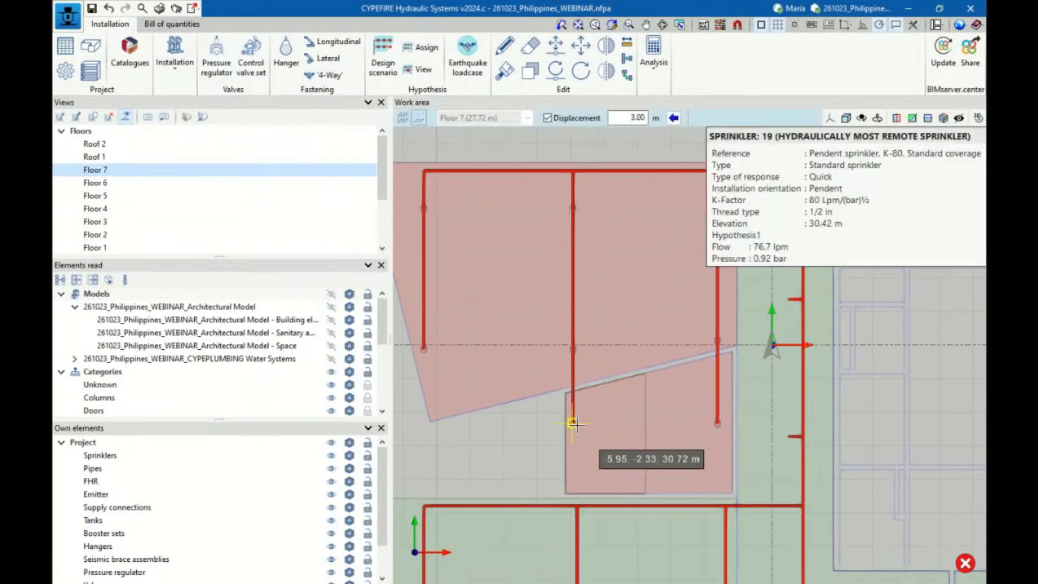
pyautogui.click(594, 398)
pyautogui.moveTo(647, 326); pyautogui.dragTo(612, 252, button='middle')
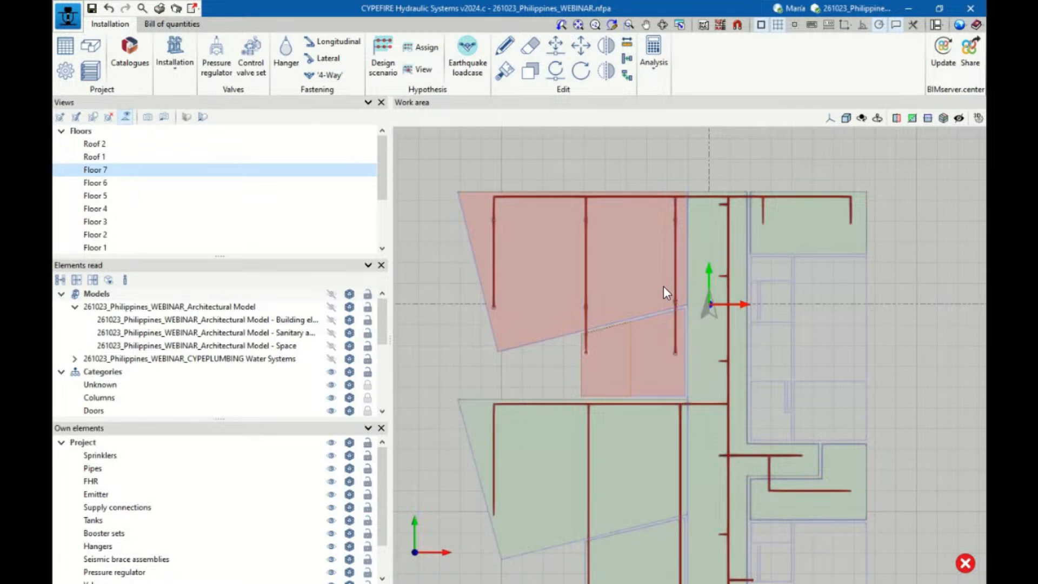
# Rerun the hydraulic analysis with Floor 7 seen in a tilted 3D view
pyautogui.moveTo(664, 286); pyautogui.dragTo(600, 181, button='middle')
pyautogui.click(651, 59)
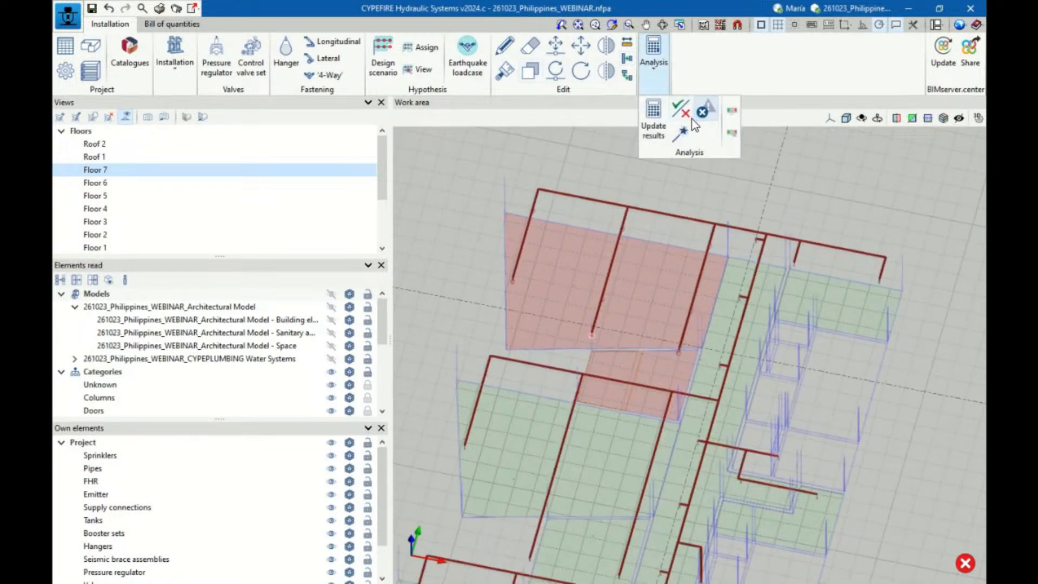
pyautogui.click(649, 122)
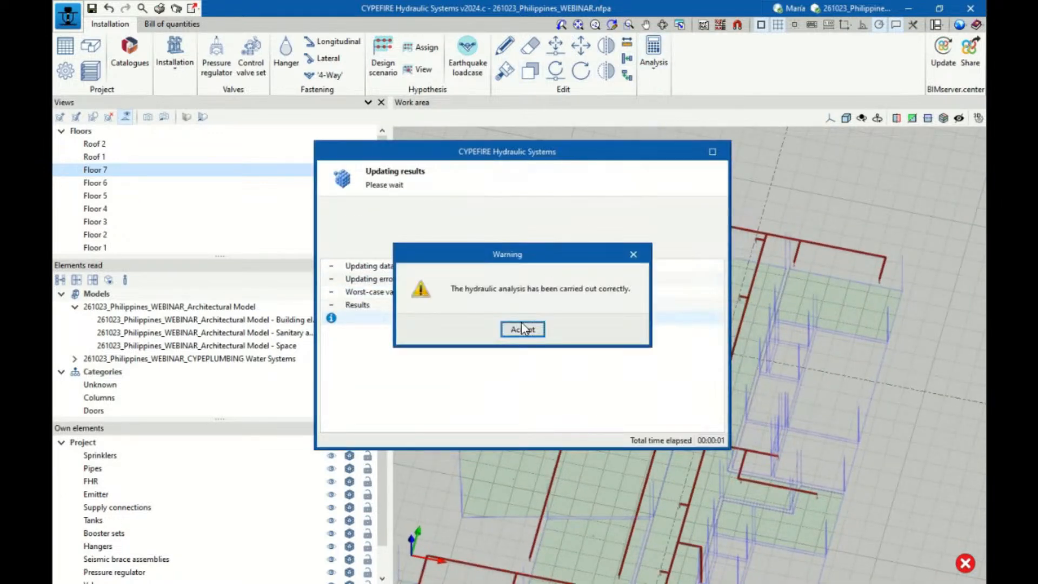
pyautogui.click(522, 328)
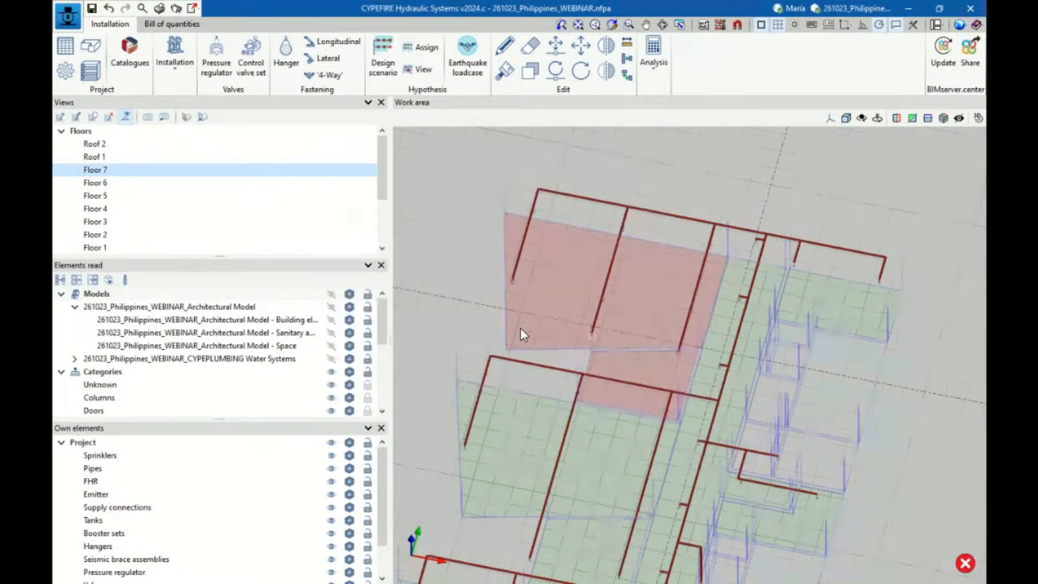
# Open the properties of the hydraulically most remote sprinkler, at the end of the middle branch in Floor 7's highlighted area
pyautogui.moveTo(592, 336)
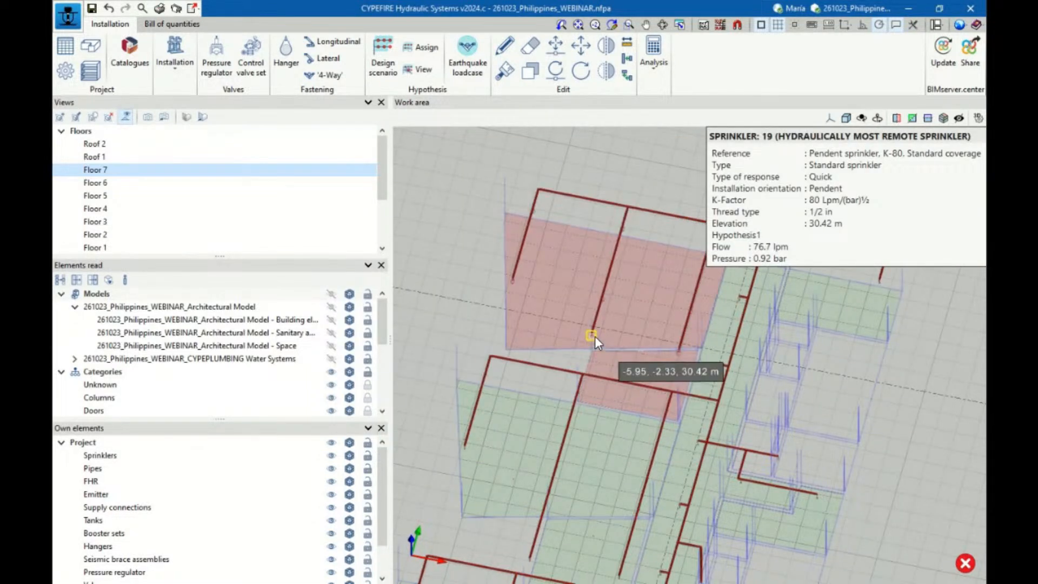
pyautogui.click(504, 46)
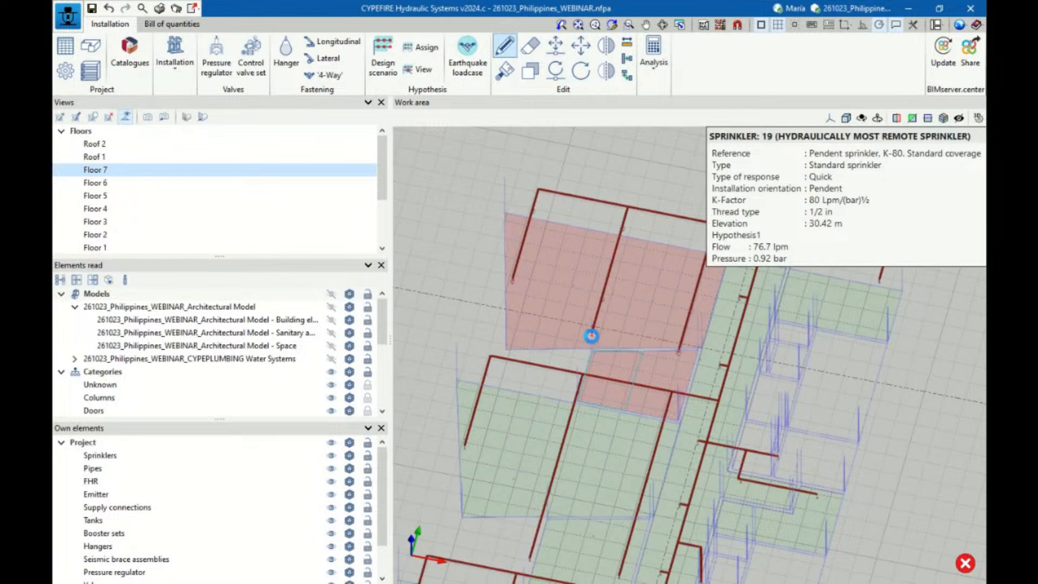
pyautogui.click(591, 337)
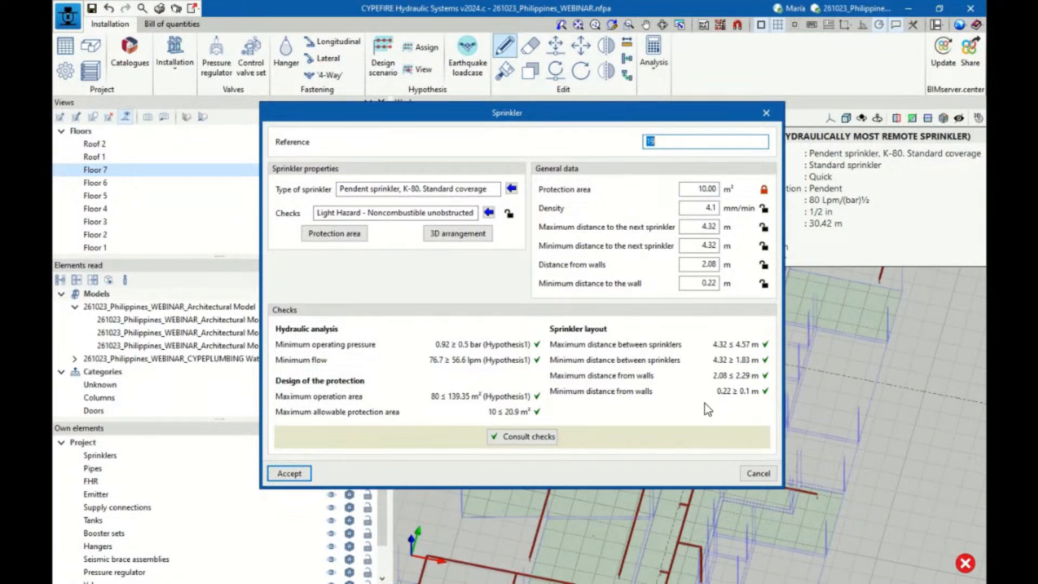
# Read through the sprinkler's full NFPA 13 checks report, then close it and the sprinkler's data without changes
pyautogui.click(543, 436)
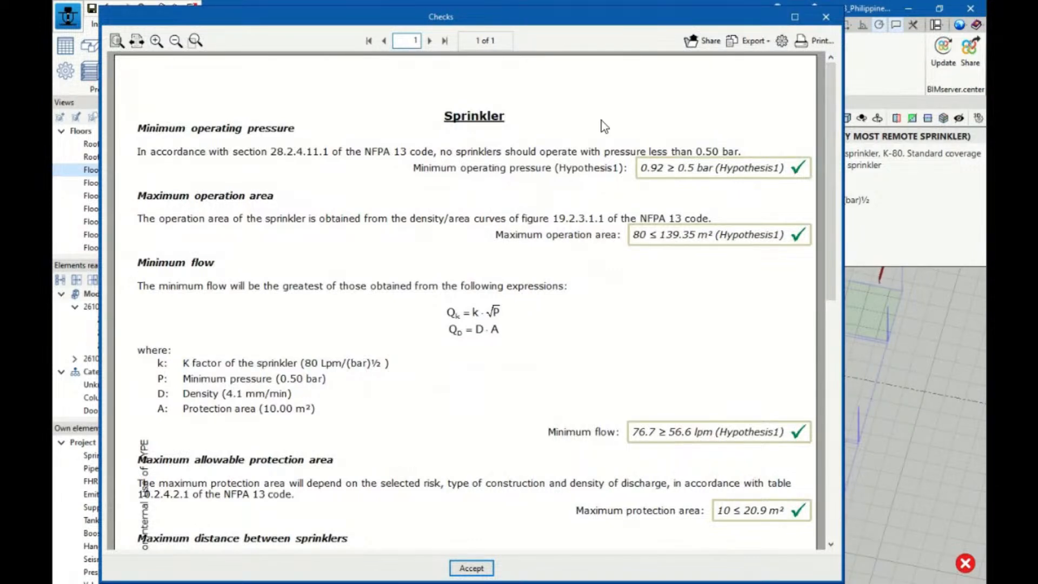
pyautogui.scroll(-1, 602, 128)
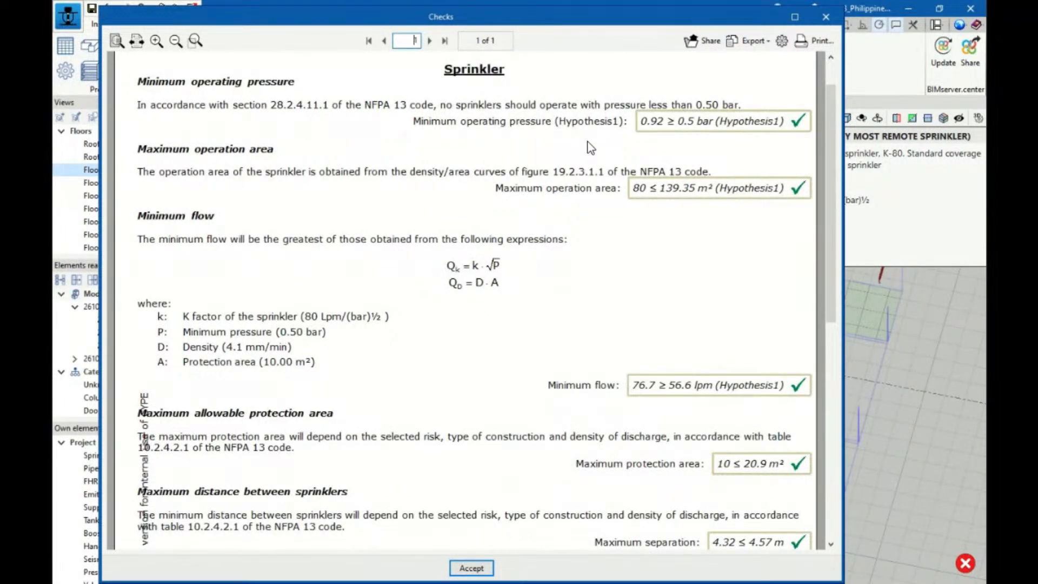
pyautogui.scroll(1, 270, 146)
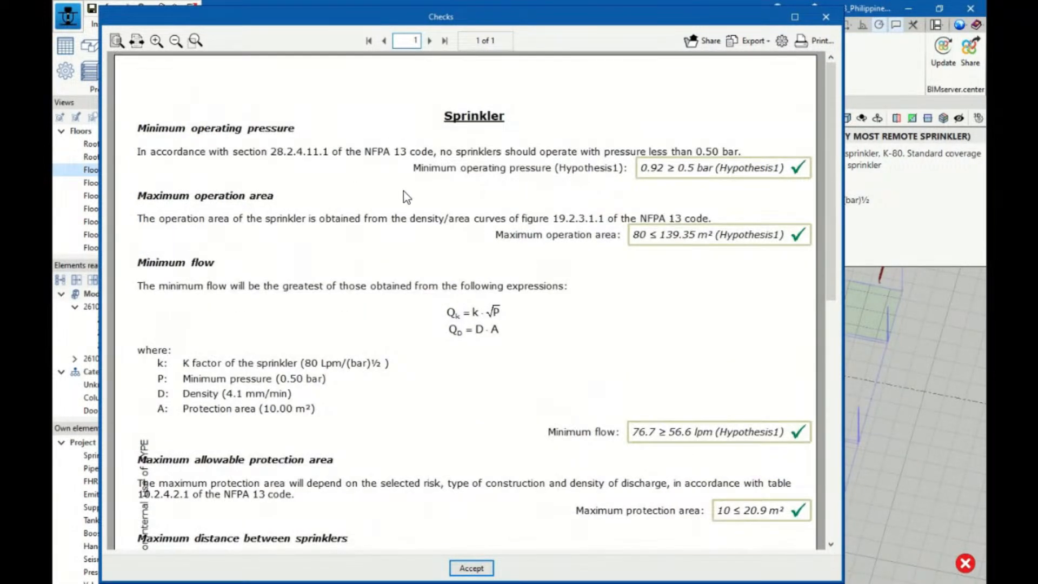
pyautogui.scroll(-3, 406, 208)
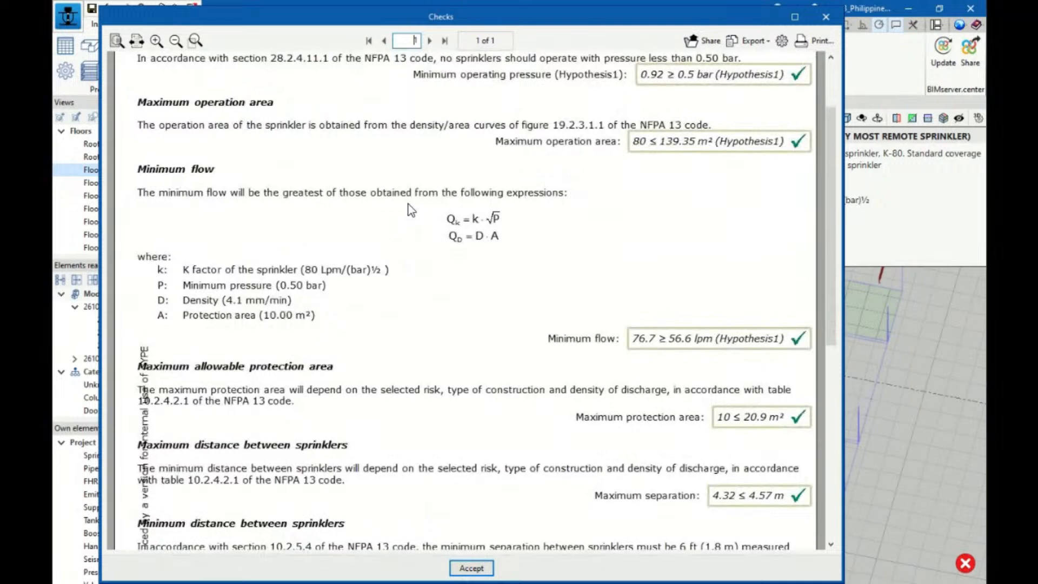
pyautogui.scroll(-2, 487, 244)
pyautogui.scroll(-10, 486, 244)
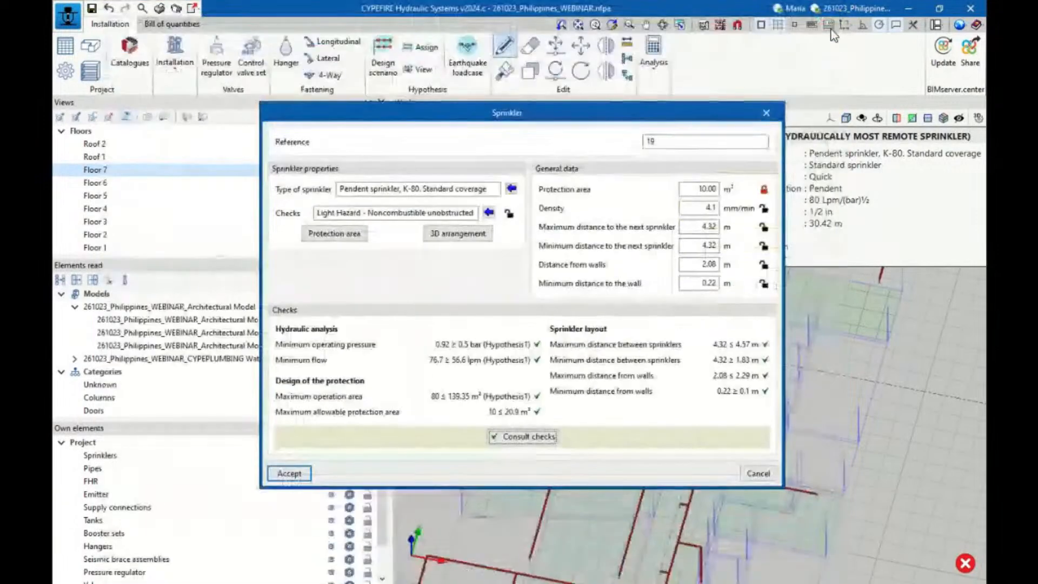
pyautogui.click(825, 17)
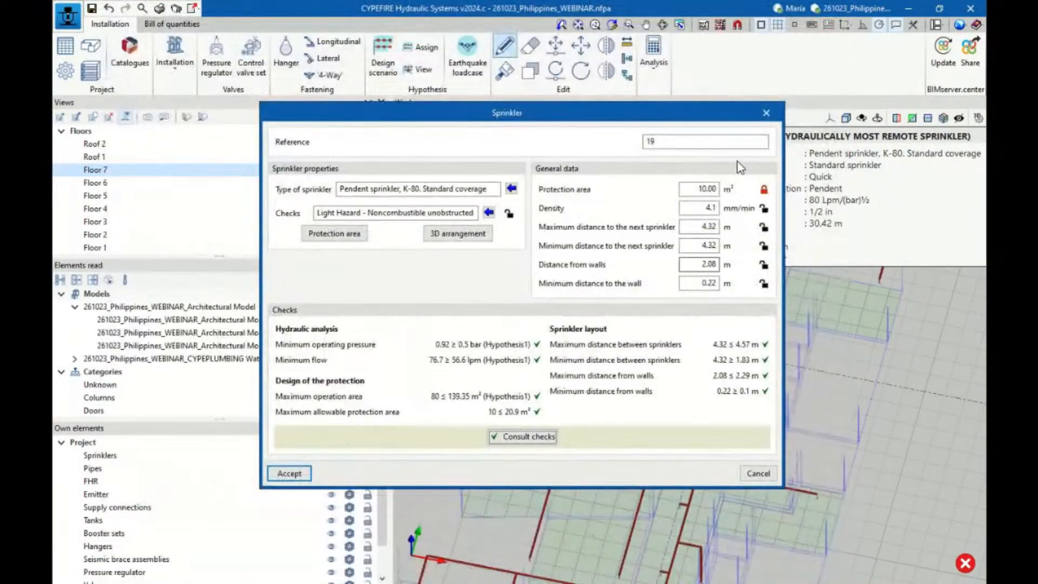
pyautogui.click(766, 113)
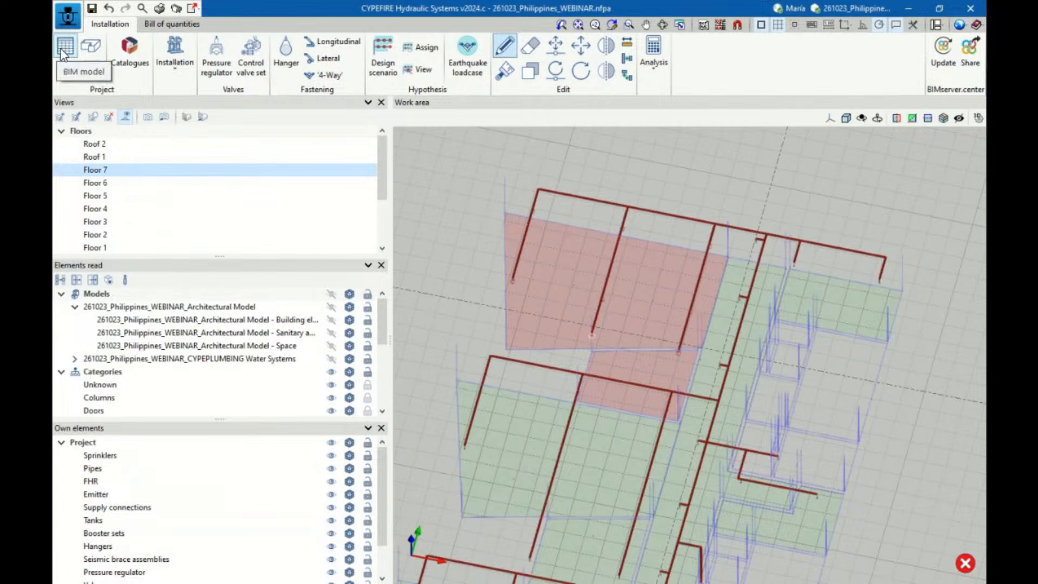
# Open the space requirements for Light Hazard - Noncombustible unobstructed in the general options to examine their checks
pyautogui.click(64, 78)
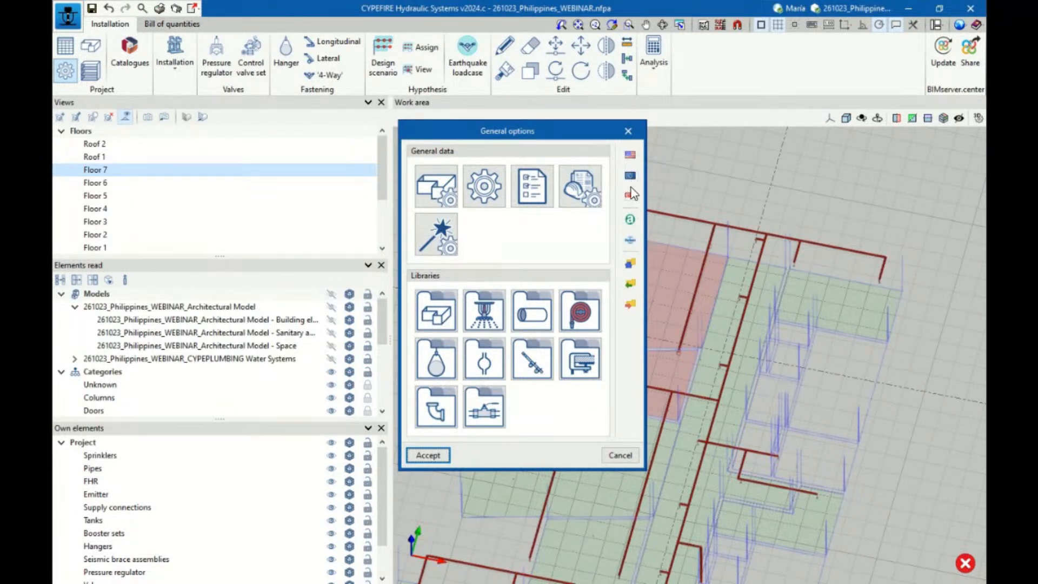
pyautogui.click(432, 198)
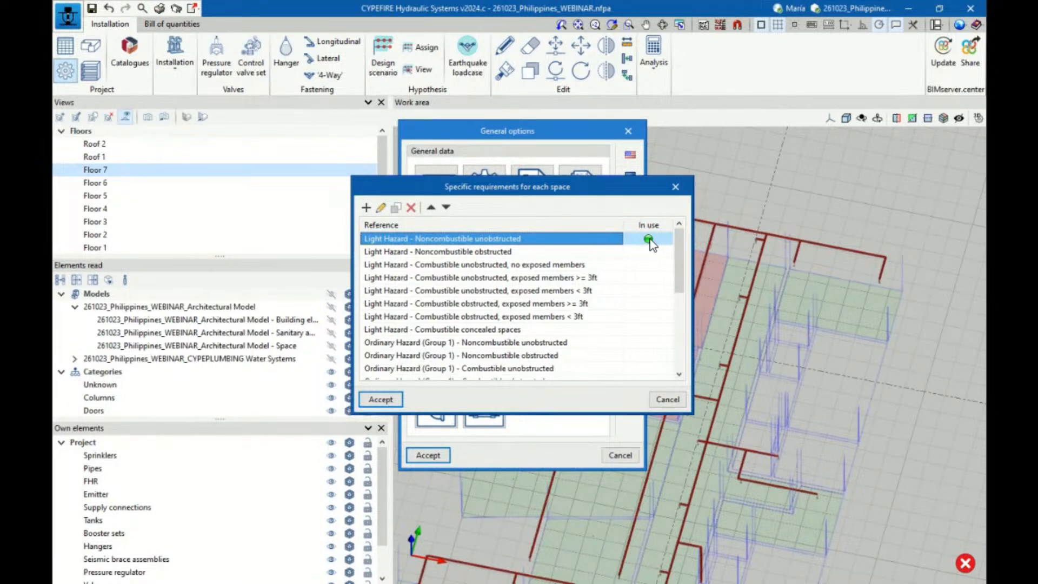
pyautogui.click(381, 208)
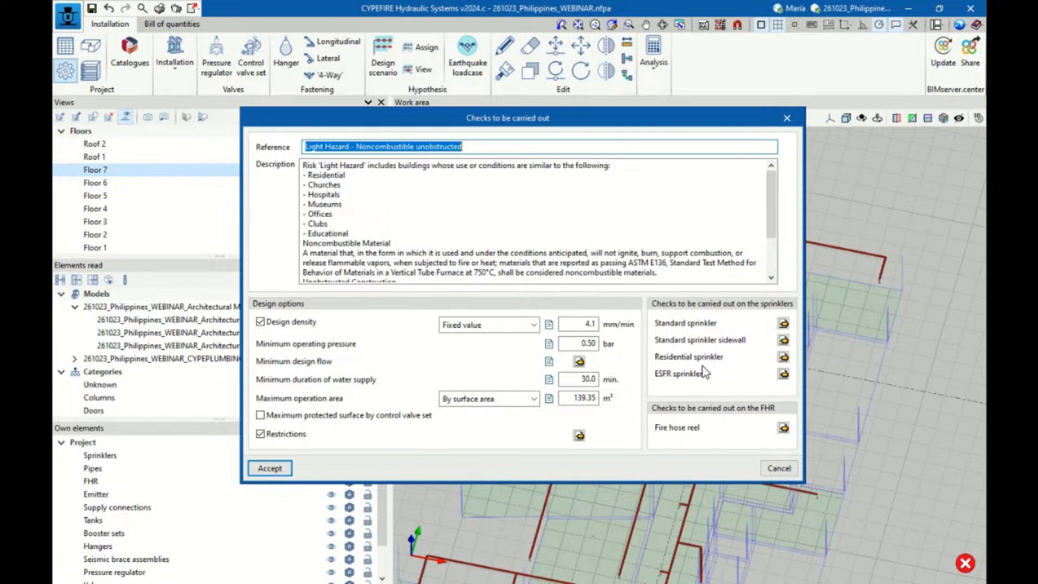
# Review the residential sprinkler limits for maximum and minimum spacing and maximum allowable protection area, then leave the space requirements
pyautogui.click(784, 357)
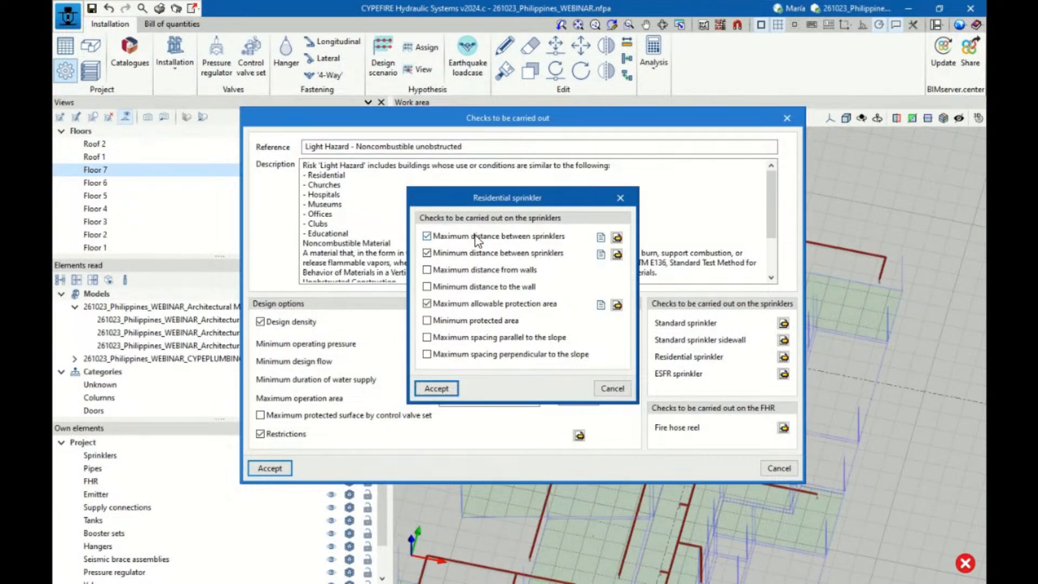
pyautogui.click(617, 237)
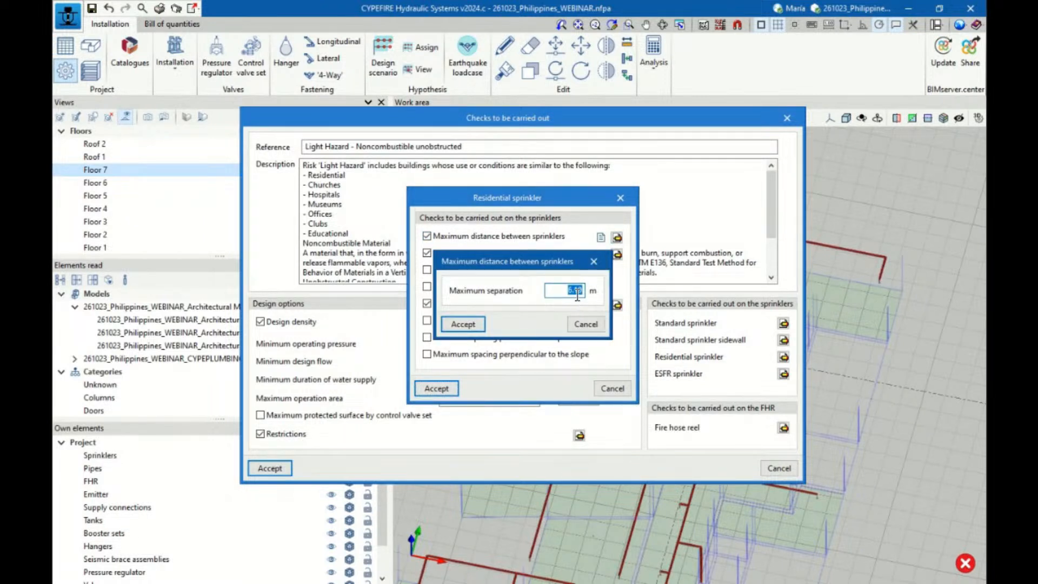
pyautogui.click(463, 323)
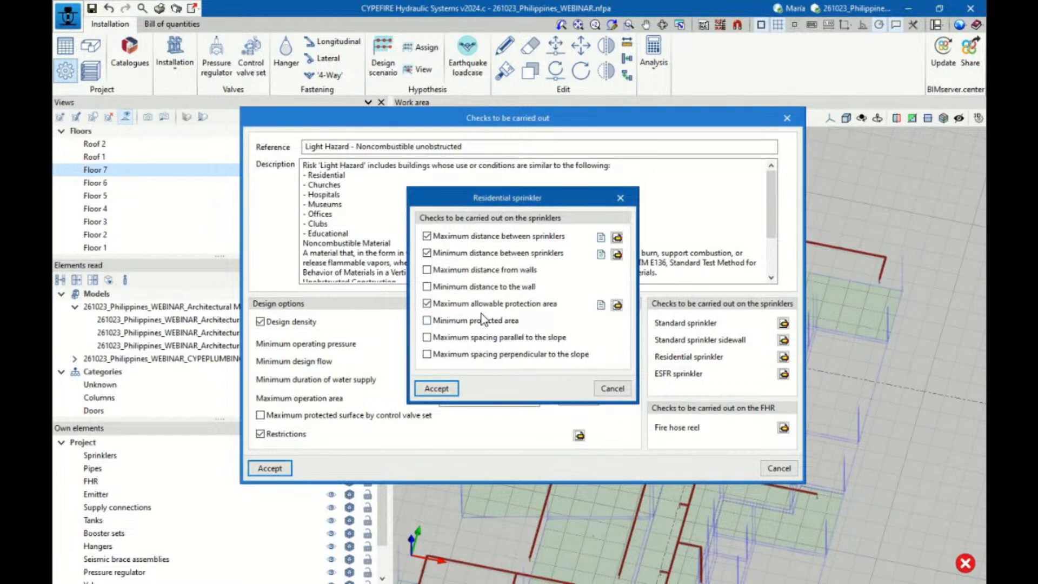
pyautogui.click(617, 255)
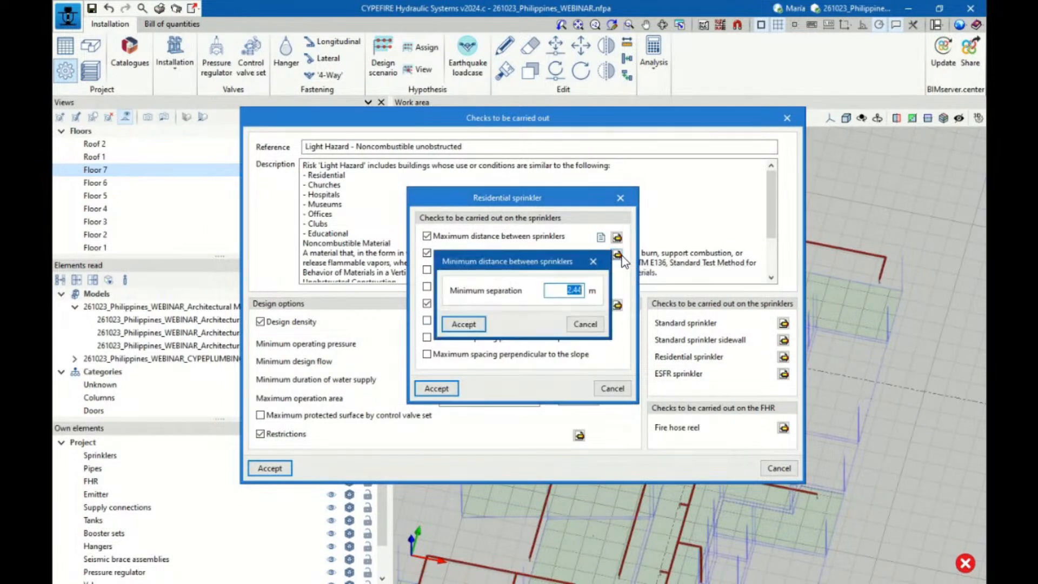
pyautogui.click(593, 262)
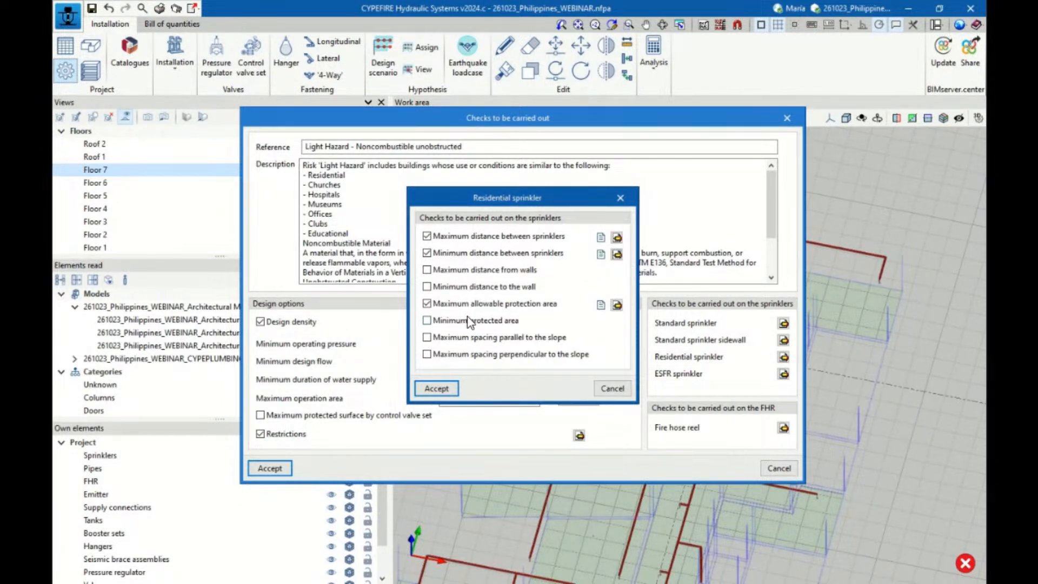
pyautogui.click(617, 305)
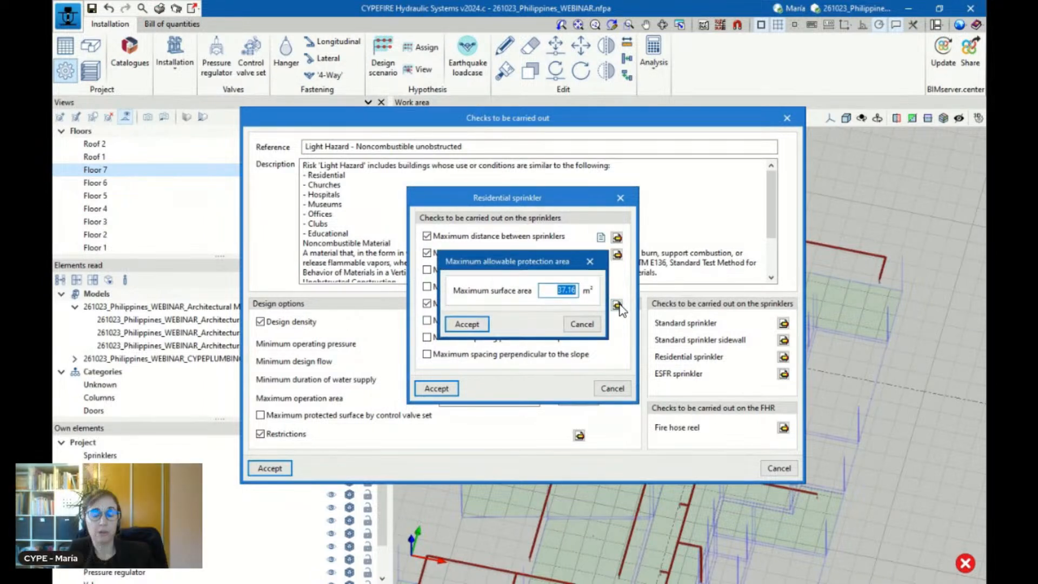
pyautogui.click(488, 324)
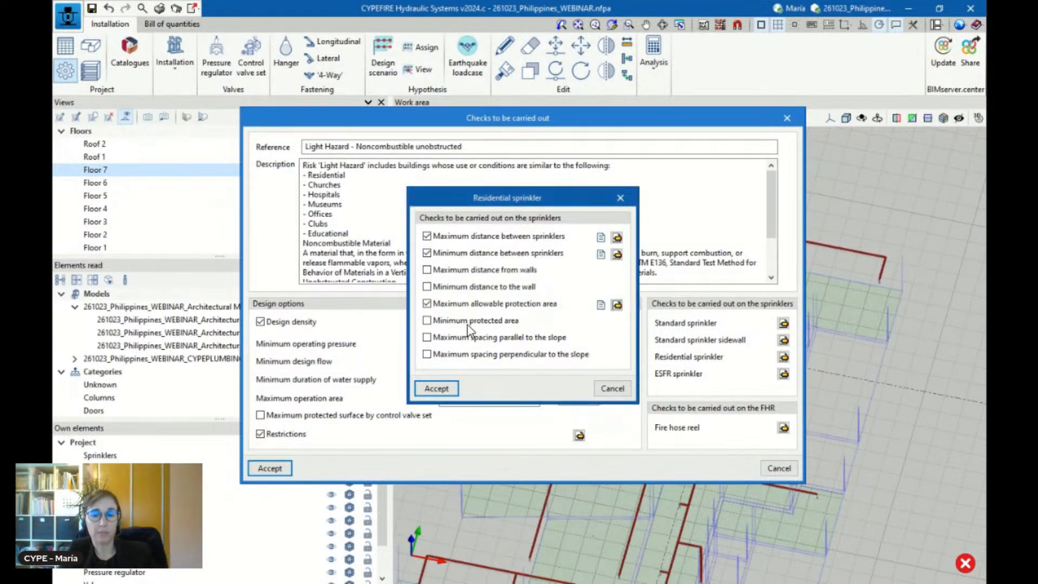
pyautogui.click(436, 389)
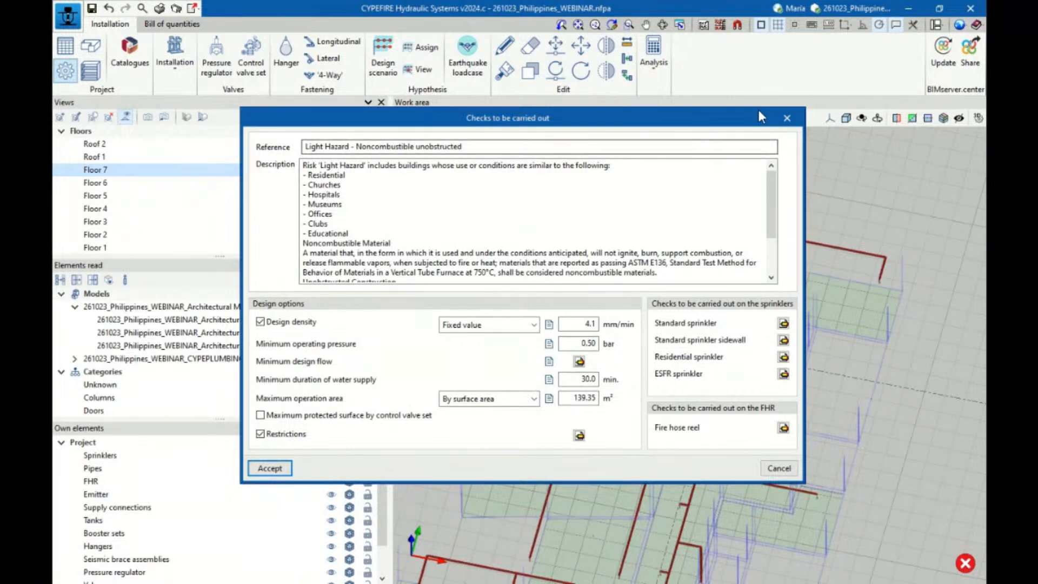
pyautogui.click(785, 119)
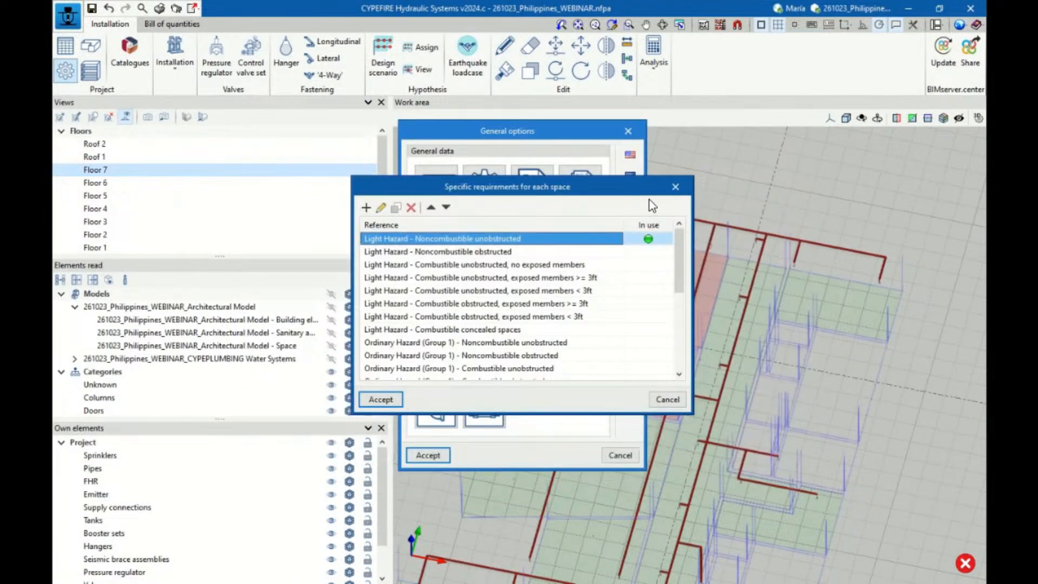
pyautogui.click(682, 183)
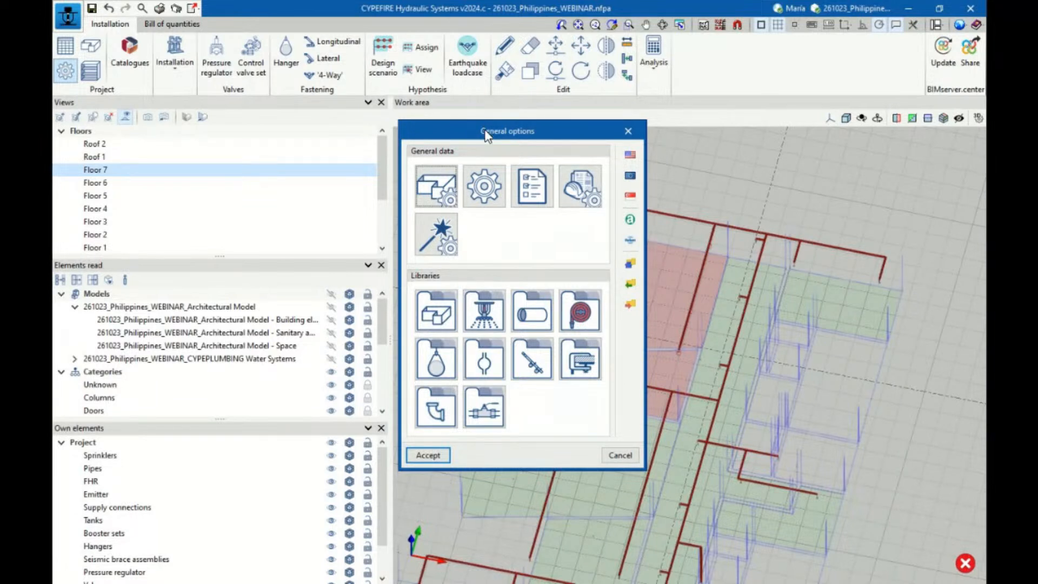
# Review the general data, including the available calculation equations, and the sizing rules relating pipe diameters to numbers of sprinklers
pyautogui.click(444, 197)
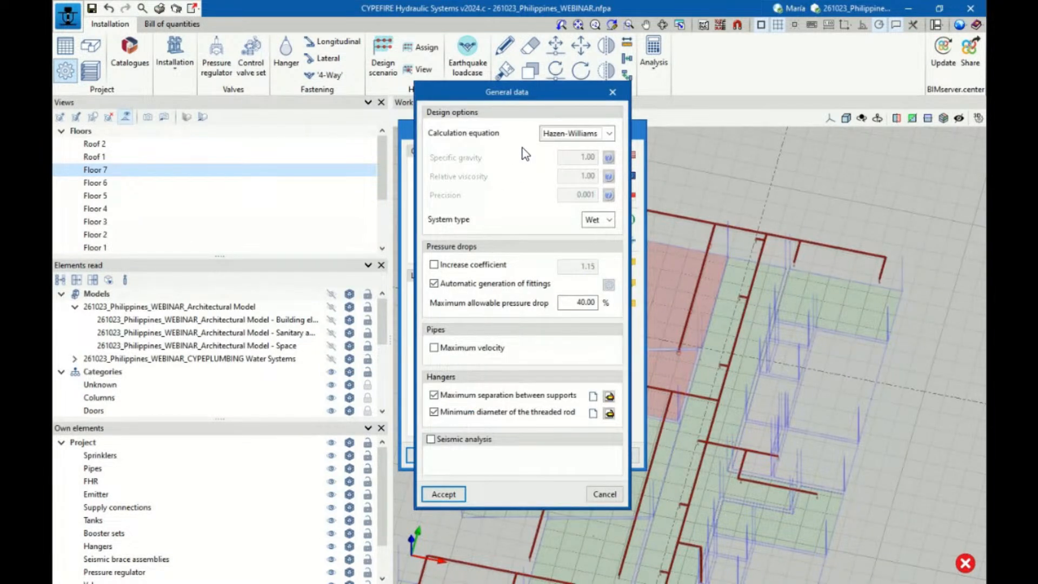
pyautogui.click(555, 135)
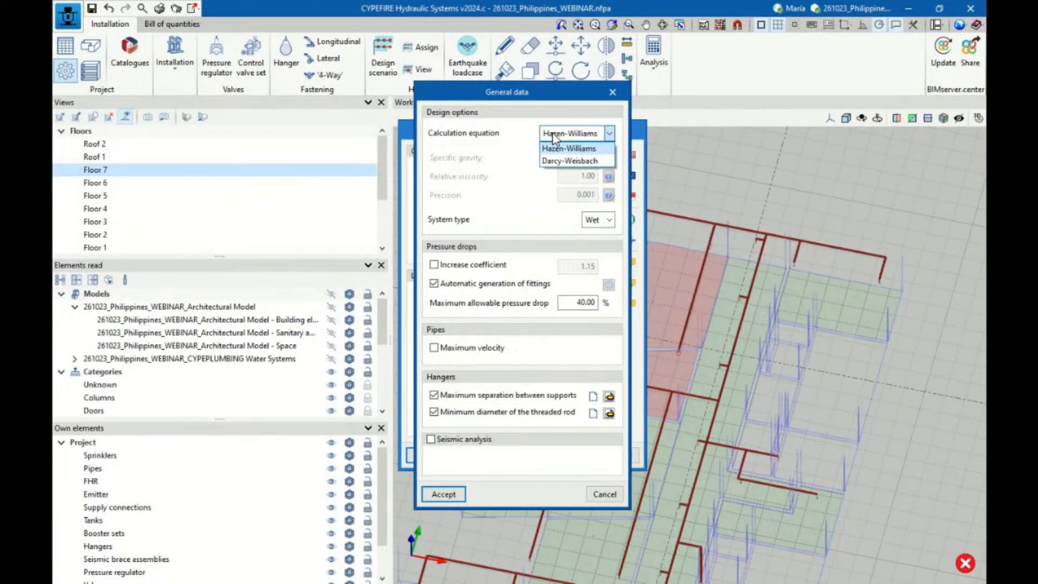
pyautogui.click(555, 137)
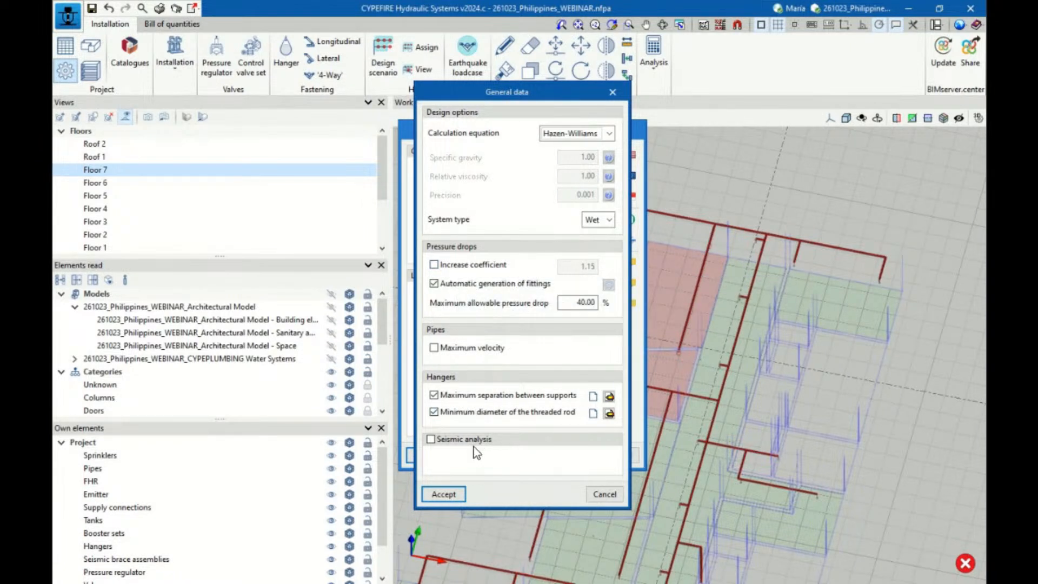
pyautogui.click(605, 494)
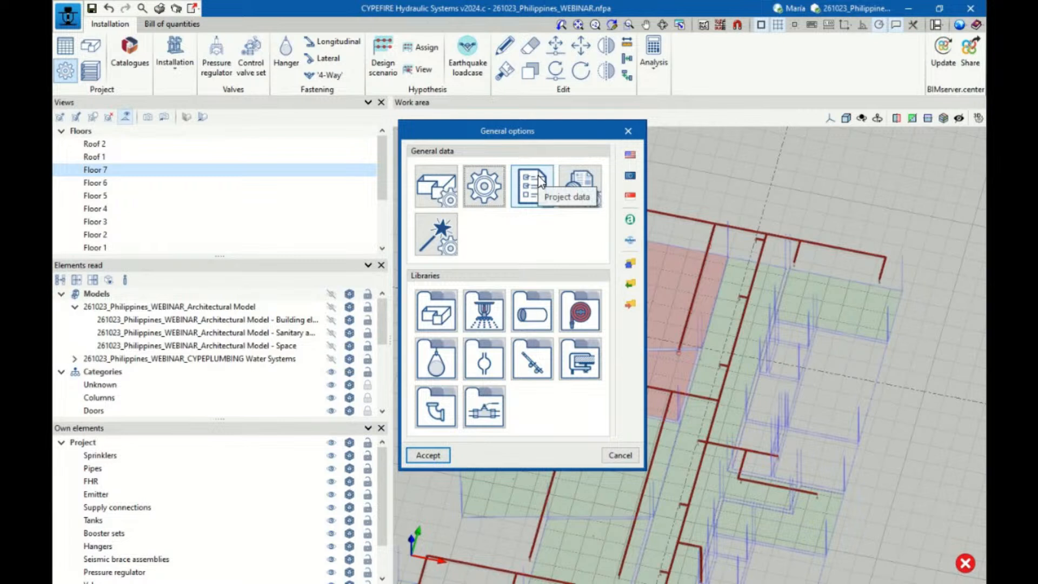
pyautogui.click(443, 231)
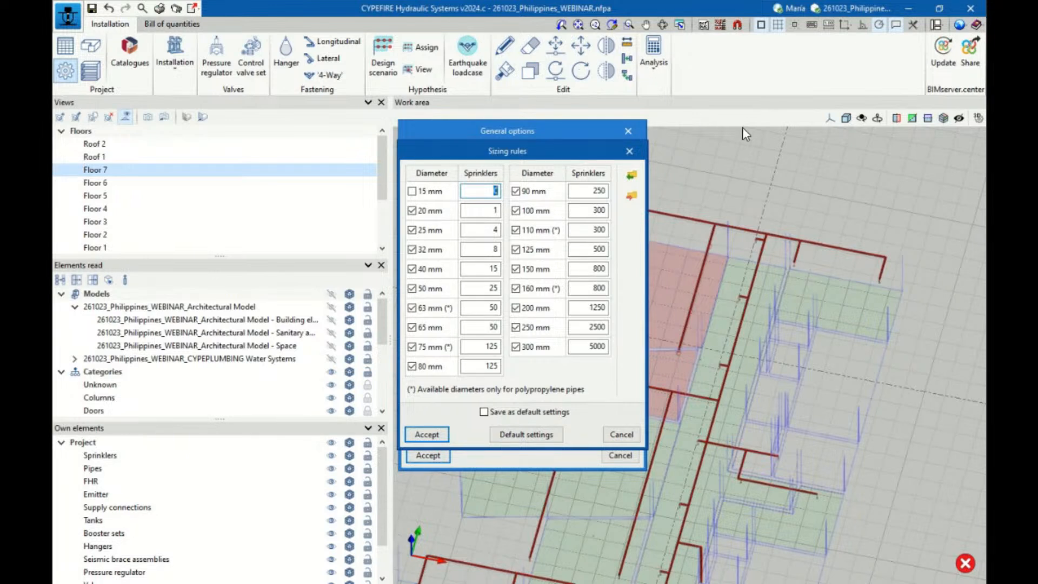
pyautogui.click(426, 435)
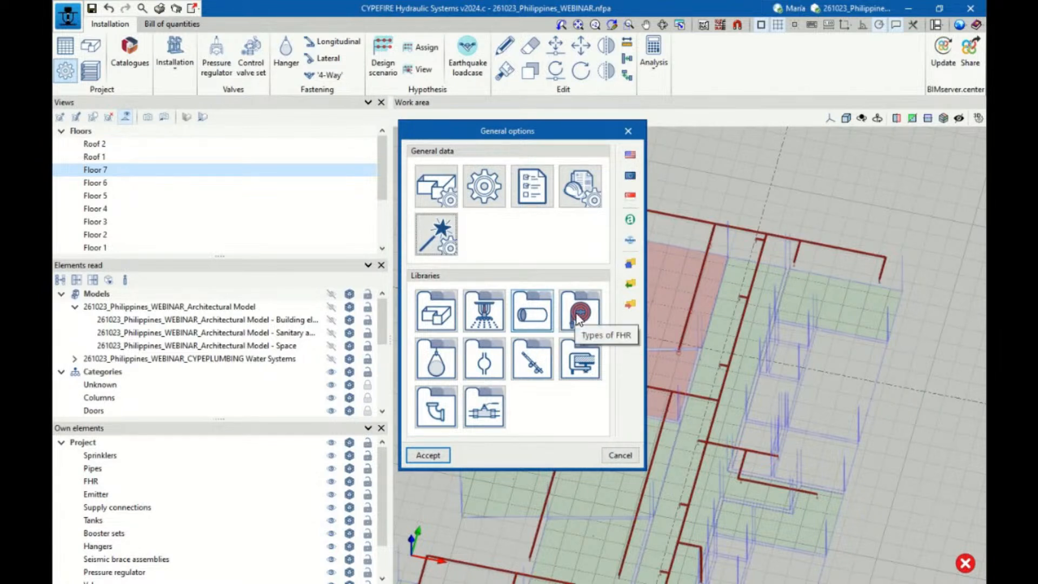
# Add a new type in the sprinkler types library and look through its predefined sprinkler types without importing one
pyautogui.click(494, 320)
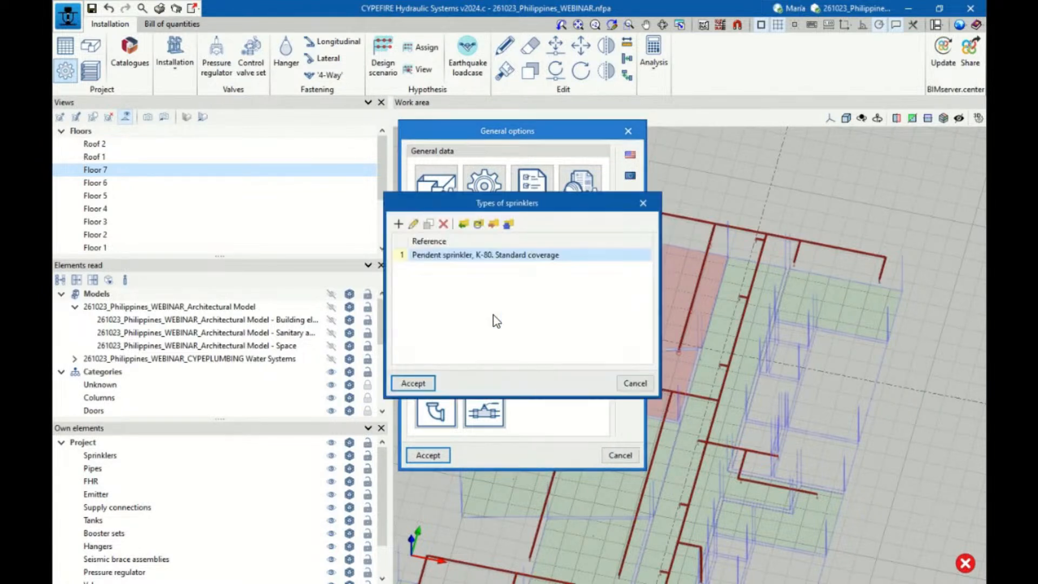
pyautogui.click(401, 229)
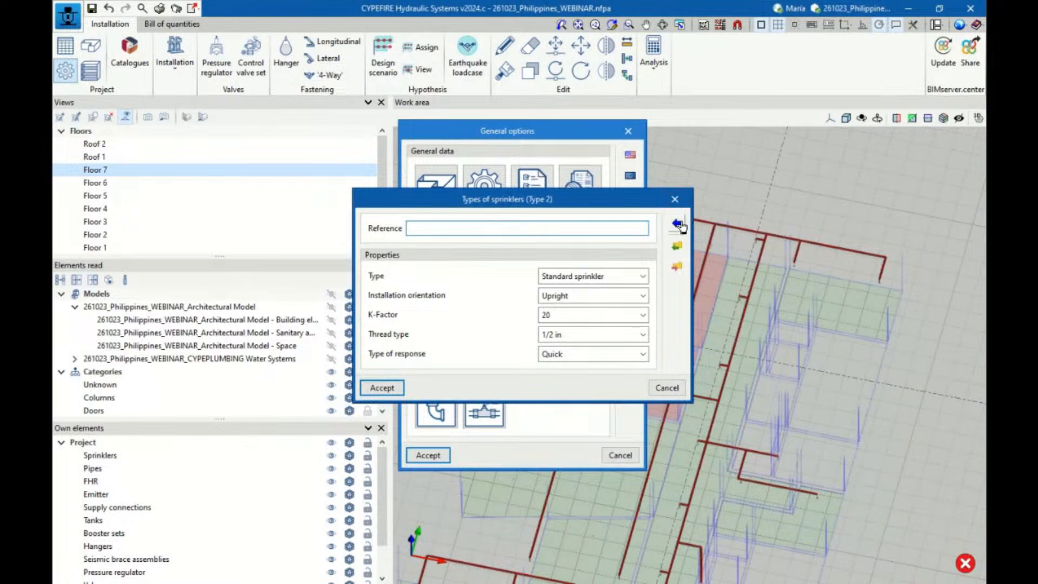
pyautogui.click(677, 223)
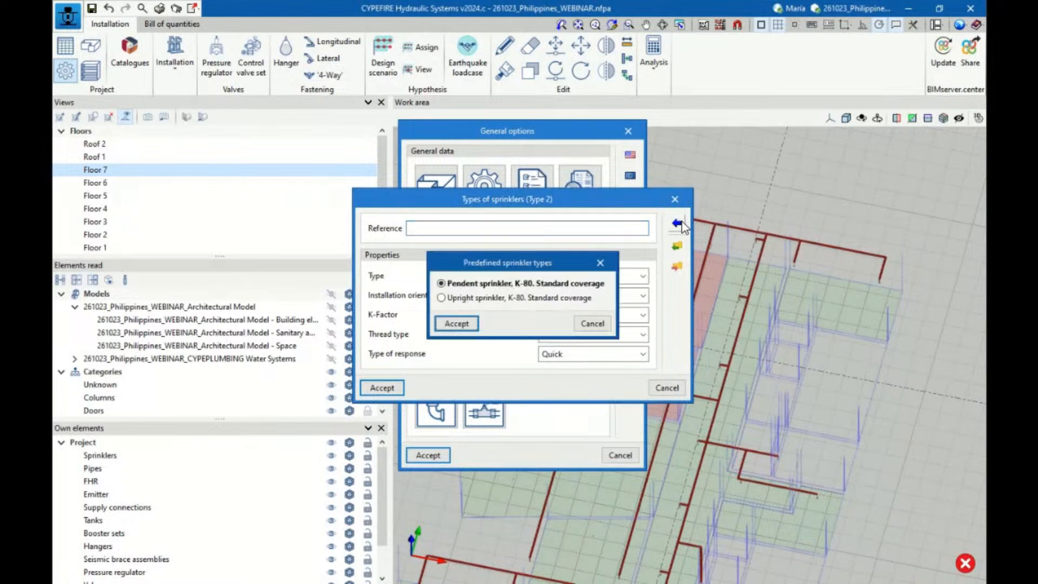
pyautogui.click(599, 263)
# Examine the type and installation orientation options for the new sprinkler, then leave the sprinkler library without saving it
pyautogui.click(592, 278)
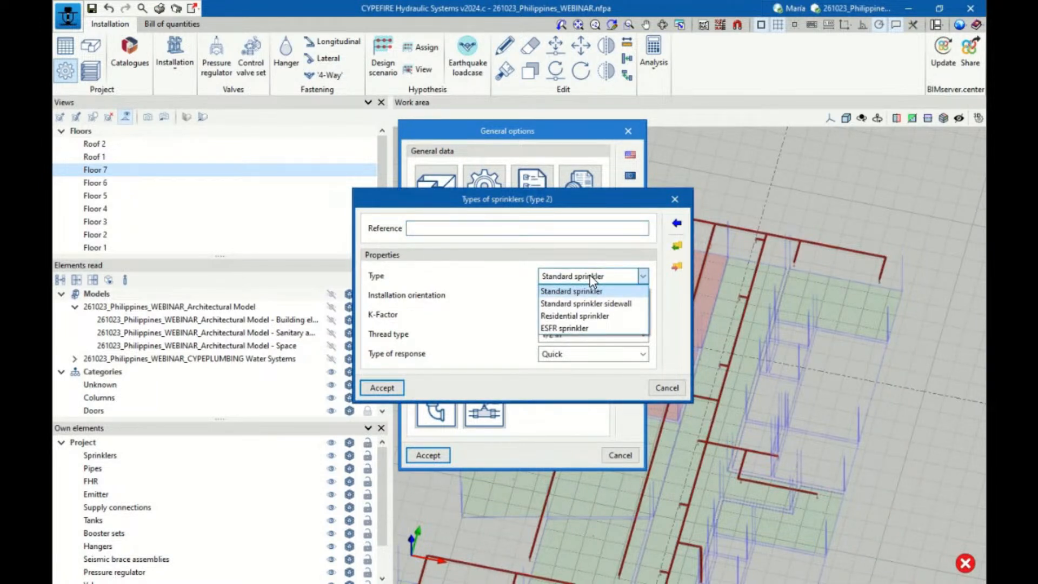
pyautogui.click(591, 280)
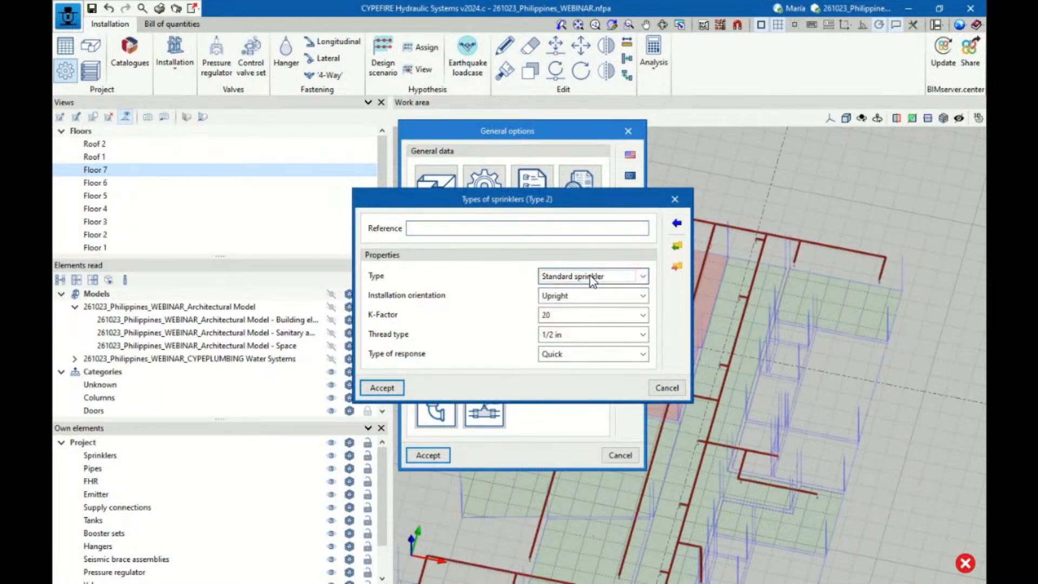
pyautogui.click(560, 300)
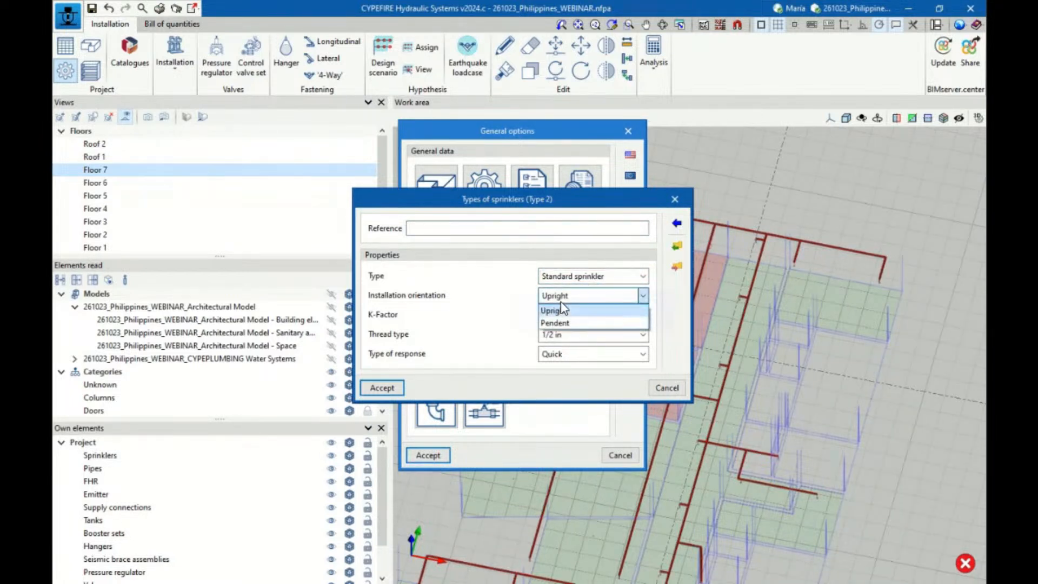
pyautogui.click(561, 304)
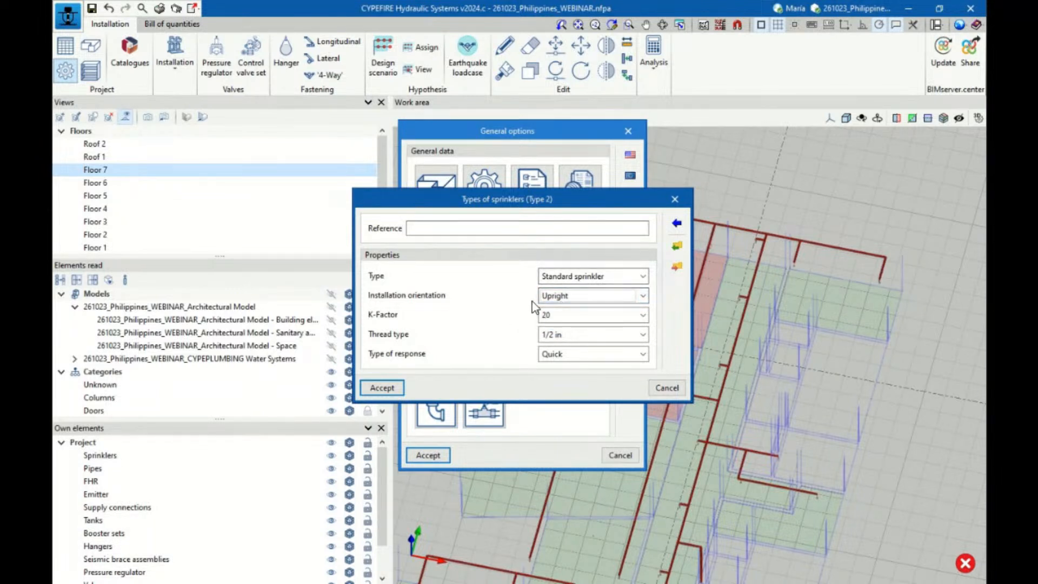
pyautogui.click(667, 388)
pyautogui.click(631, 383)
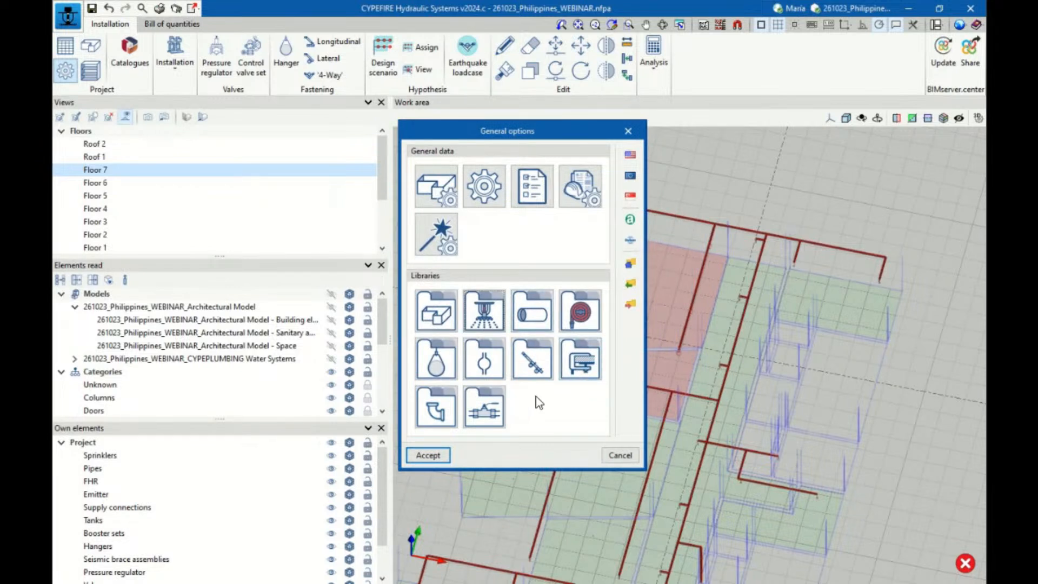
# Examine the checks available for the Meeting room space type, then leave the space types and general options without changes
pyautogui.click(440, 317)
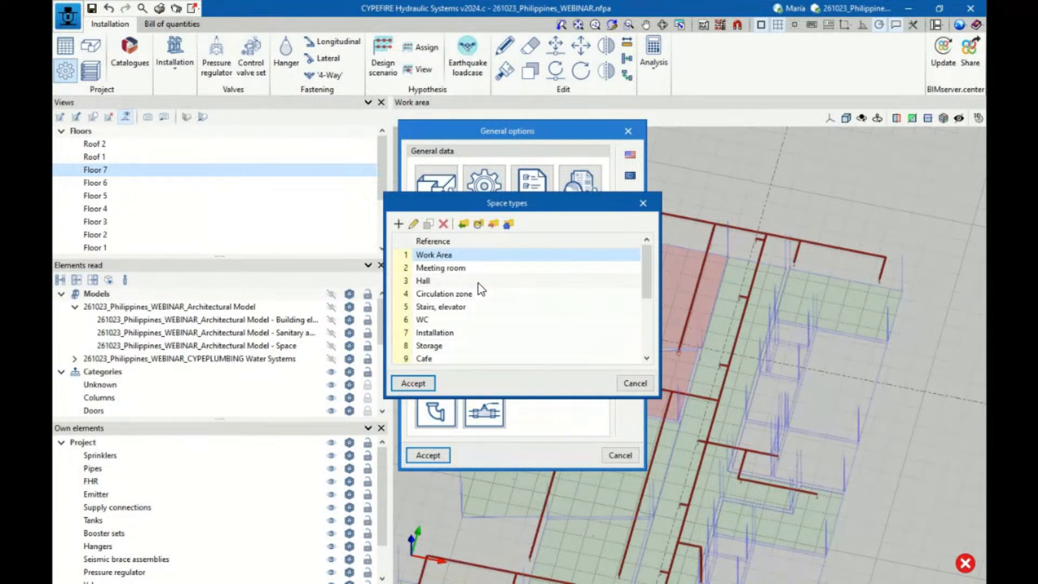
pyautogui.click(453, 270)
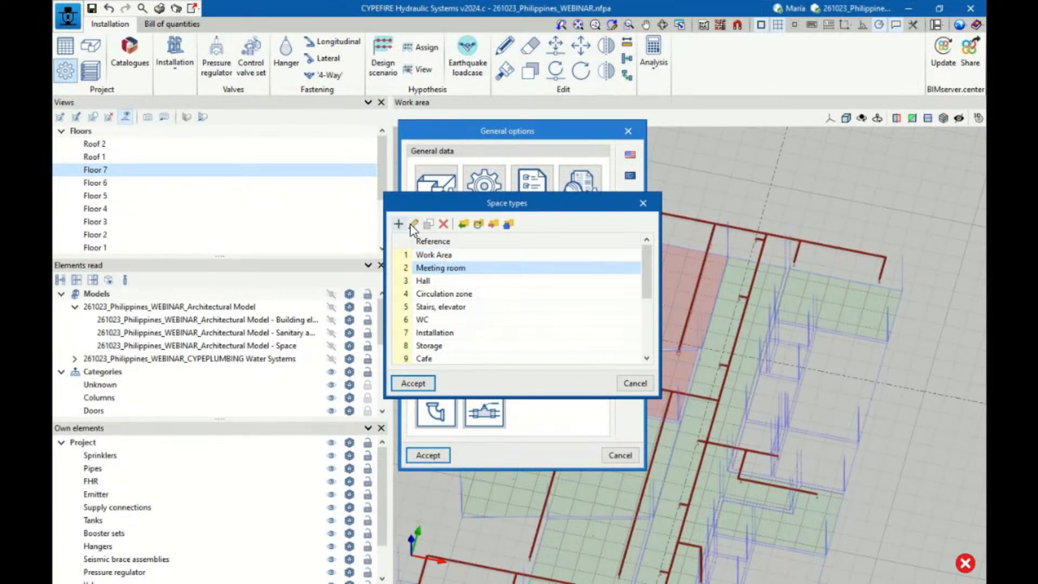
pyautogui.click(413, 224)
pyautogui.moveTo(434, 251); pyautogui.dragTo(442, 286)
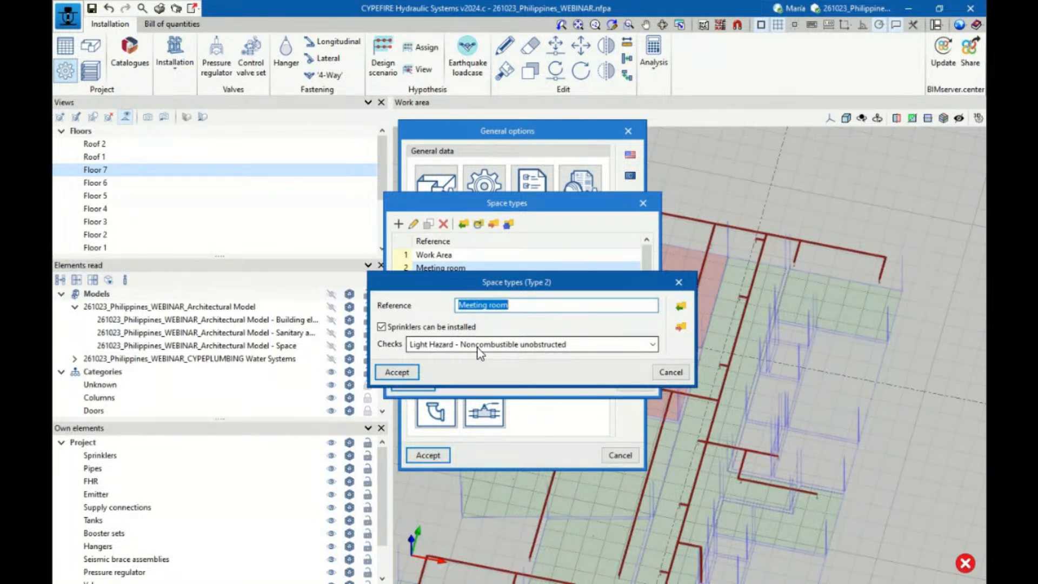
pyautogui.click(653, 344)
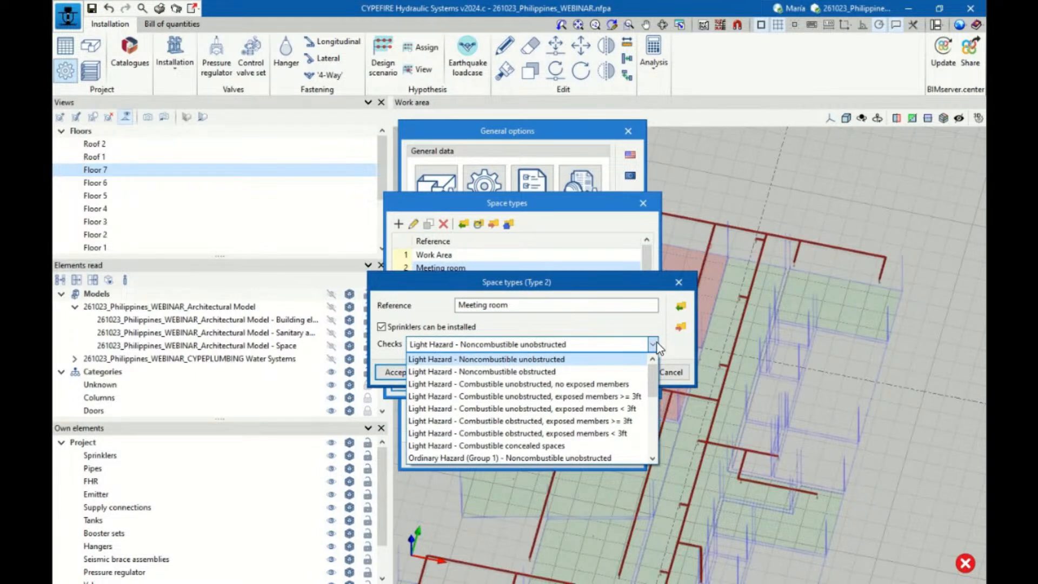
pyautogui.click(655, 346)
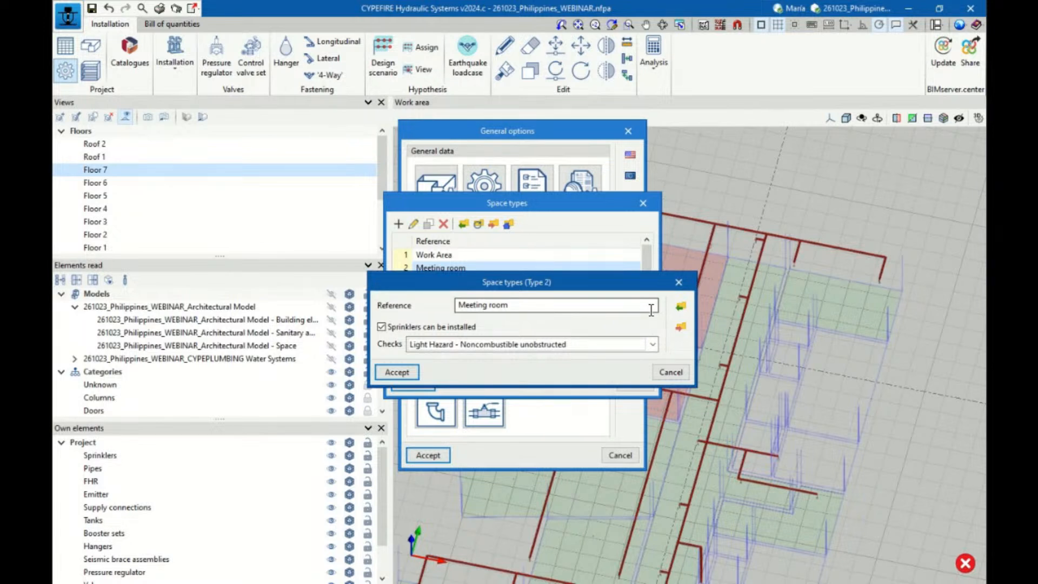
pyautogui.click(671, 372)
pyautogui.click(634, 382)
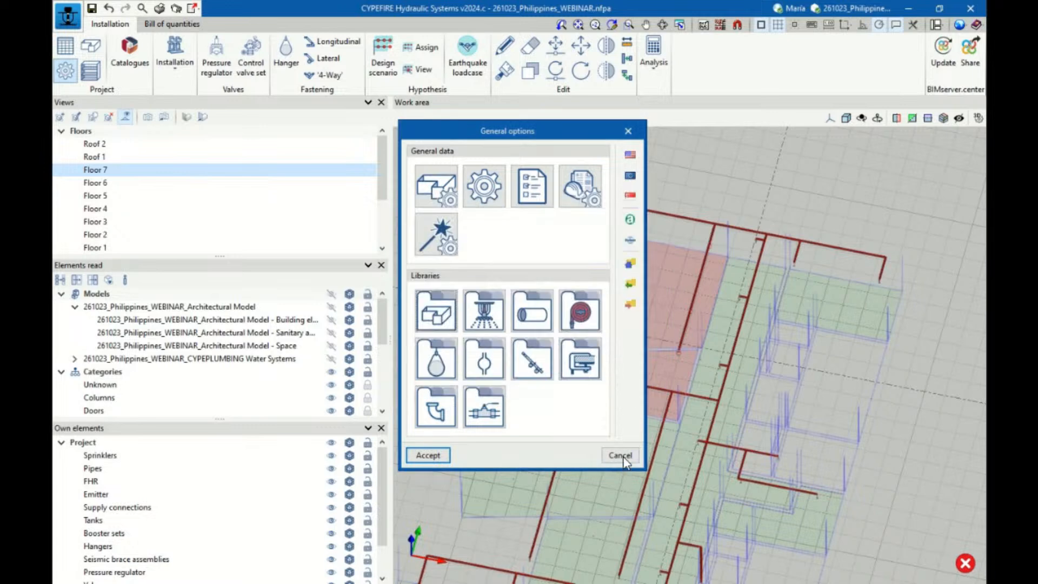
pyautogui.click(620, 456)
pyautogui.scroll(-3, 666, 361)
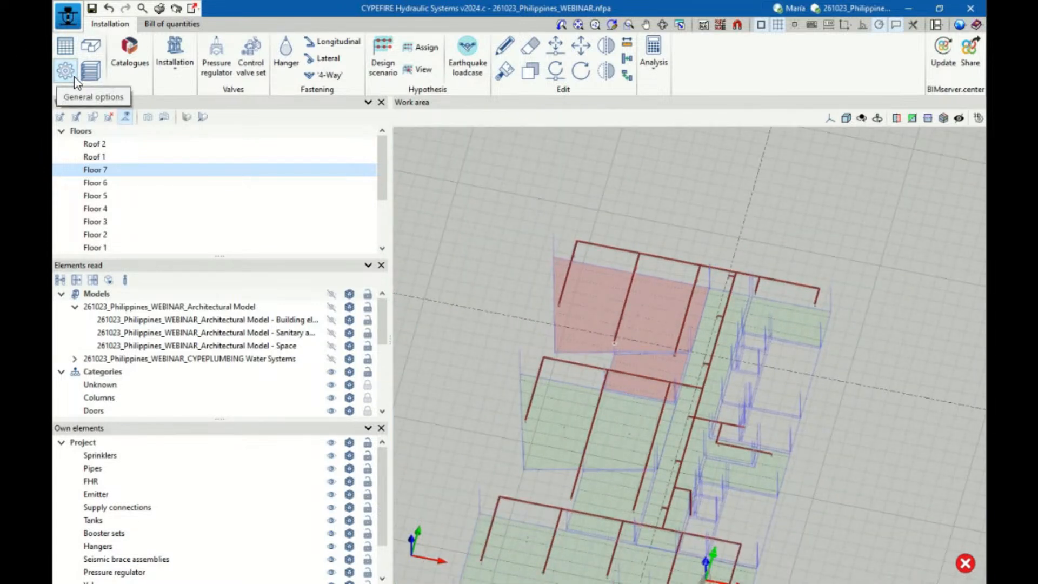
pyautogui.click(183, 71)
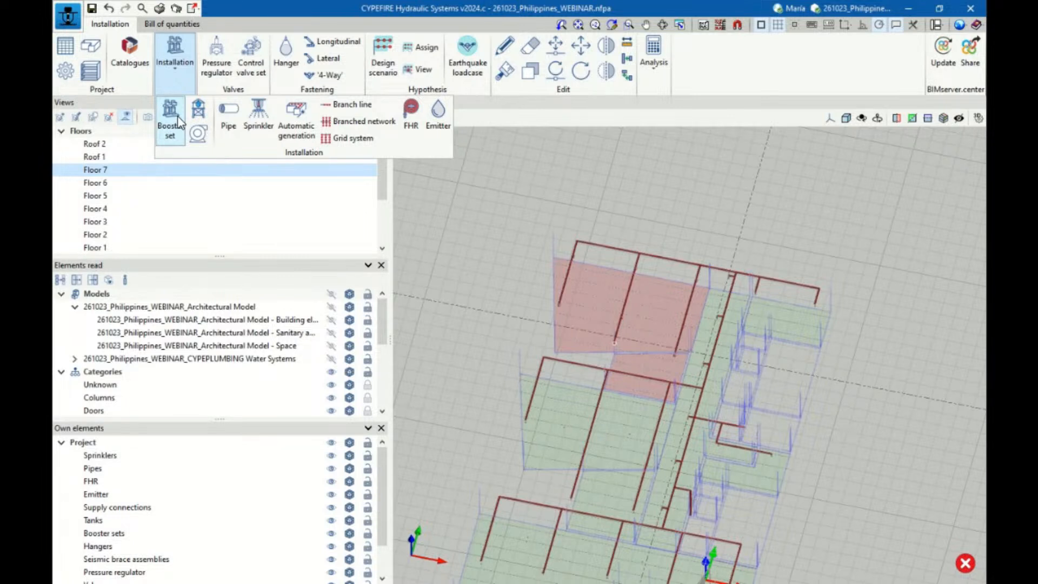
pyautogui.click(229, 126)
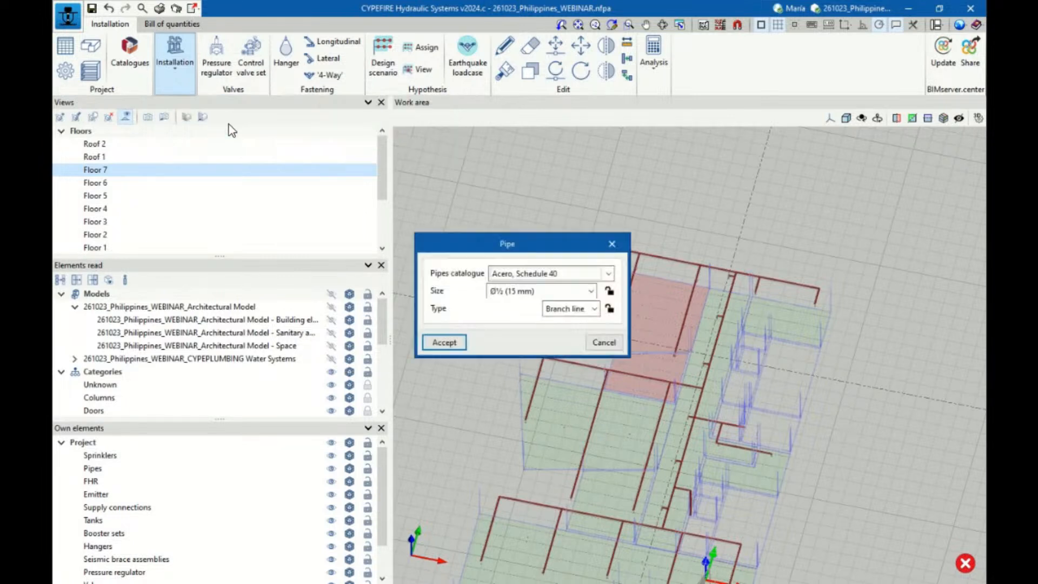
pyautogui.click(445, 343)
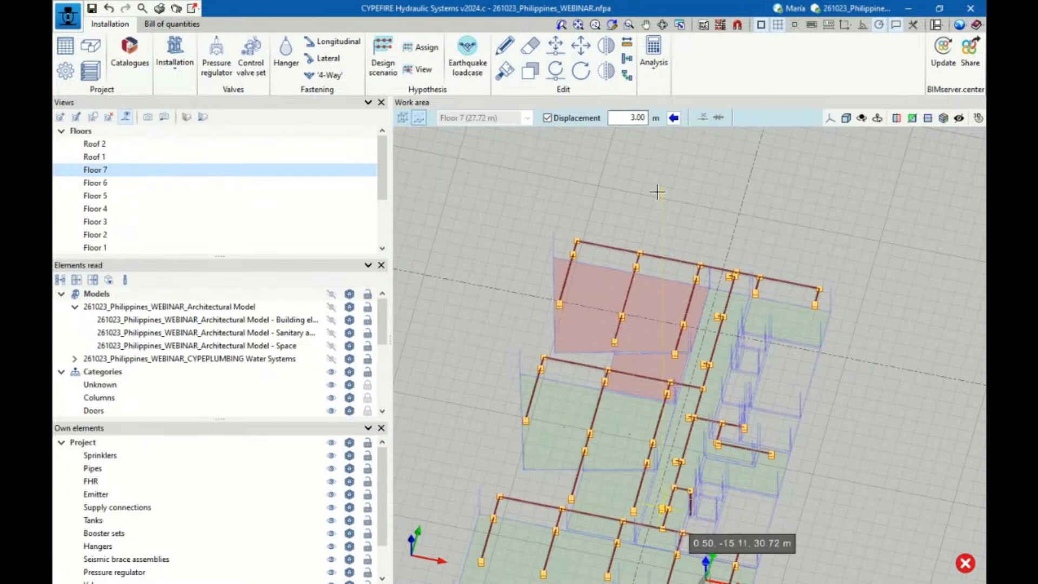
pyautogui.click(335, 59)
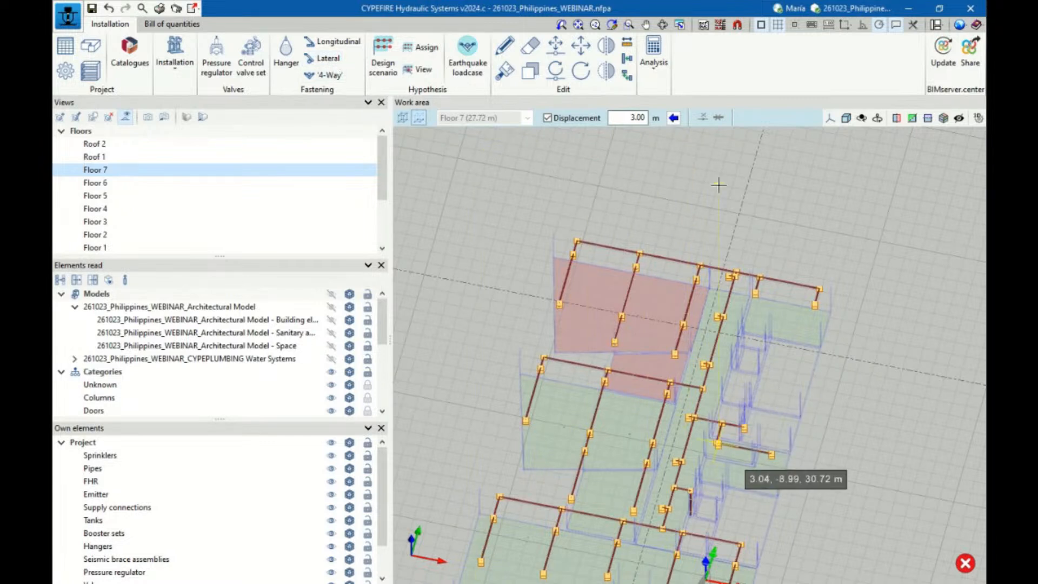
pyautogui.click(174, 66)
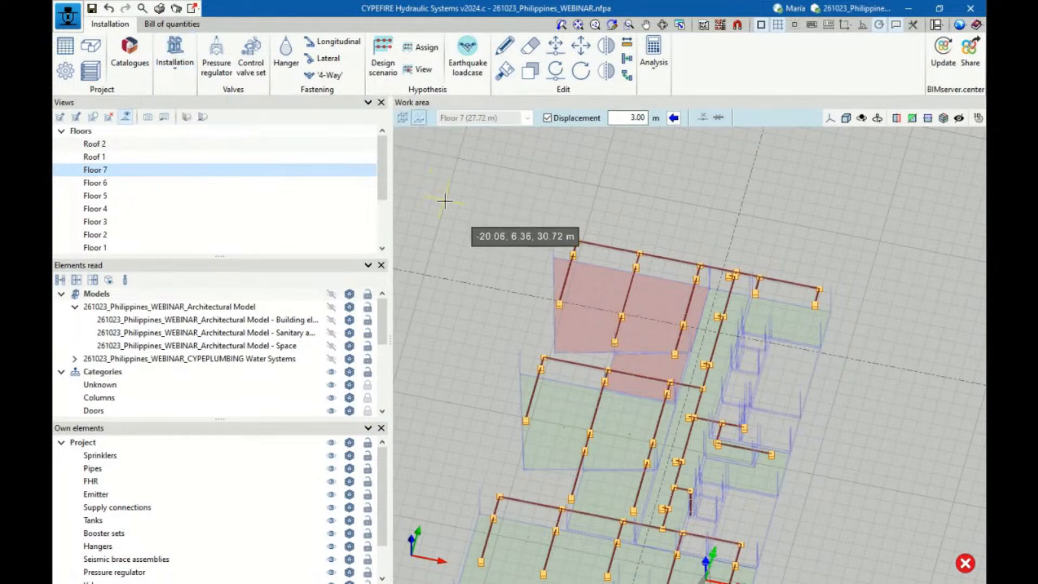
pyautogui.click(504, 48)
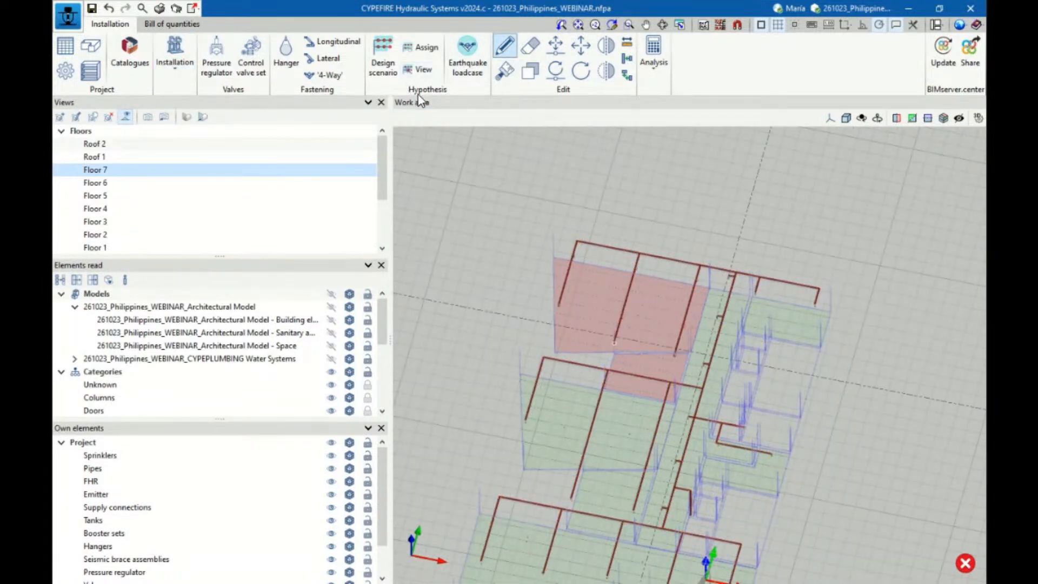
# Try adding a design scenario after Hypothesis1, delete the added entry and close the scenario list
pyautogui.click(384, 69)
pyautogui.click(405, 182)
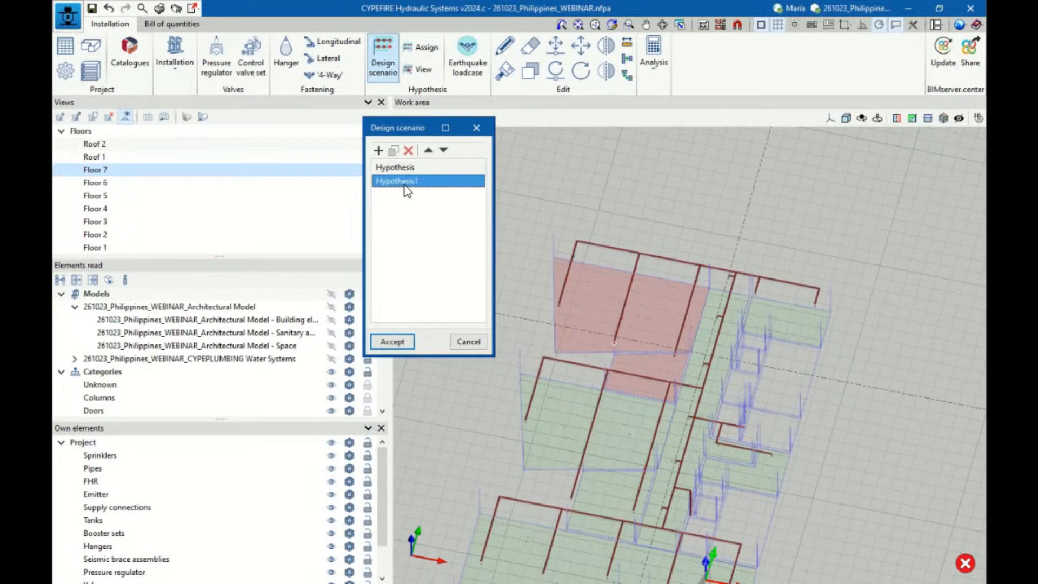
pyautogui.click(379, 150)
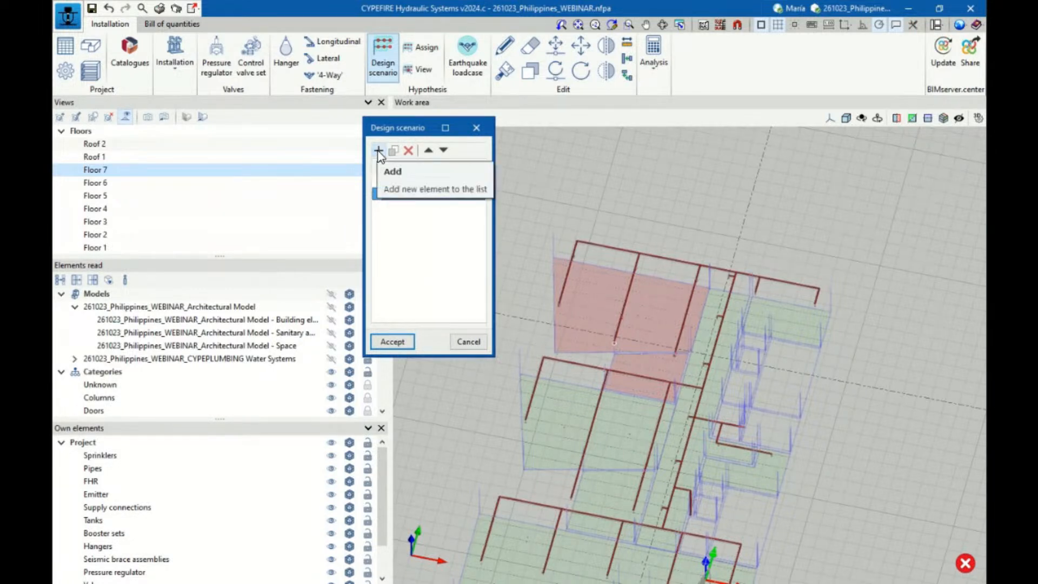
pyautogui.click(409, 150)
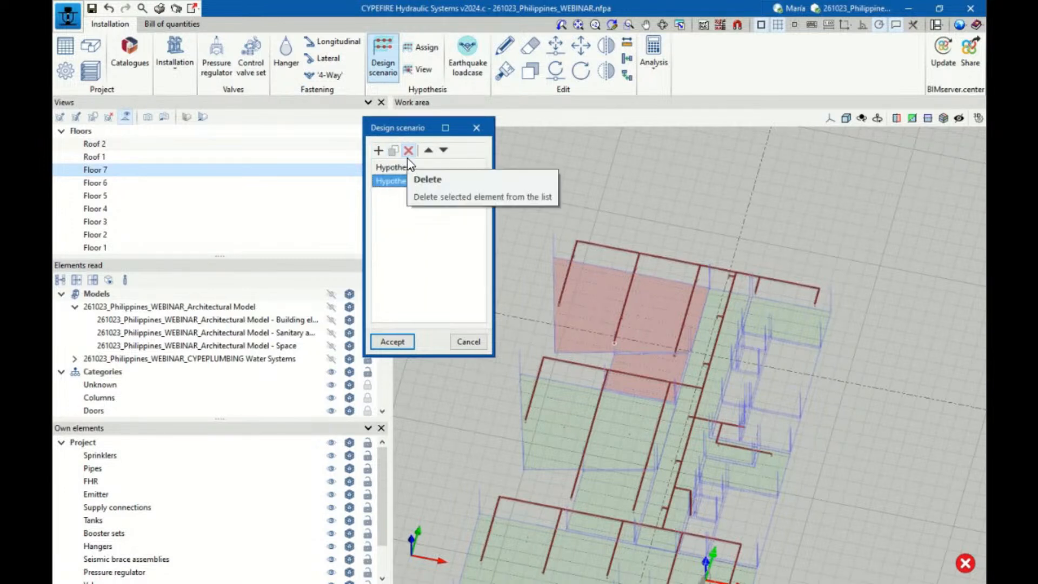
pyautogui.click(393, 342)
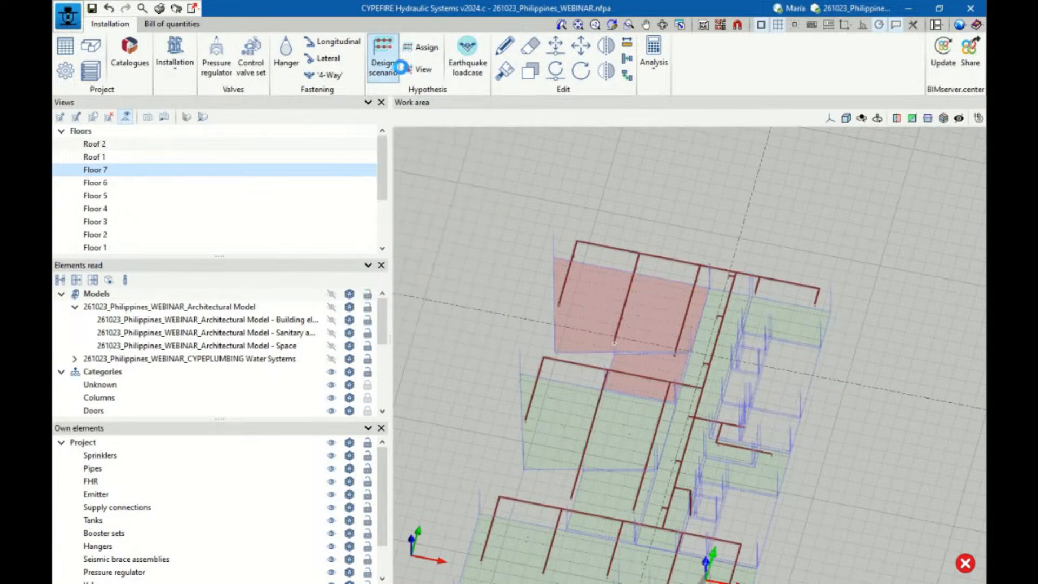
# Display the Hypothesis1 design scenario in the Floor 7 view
pyautogui.click(423, 71)
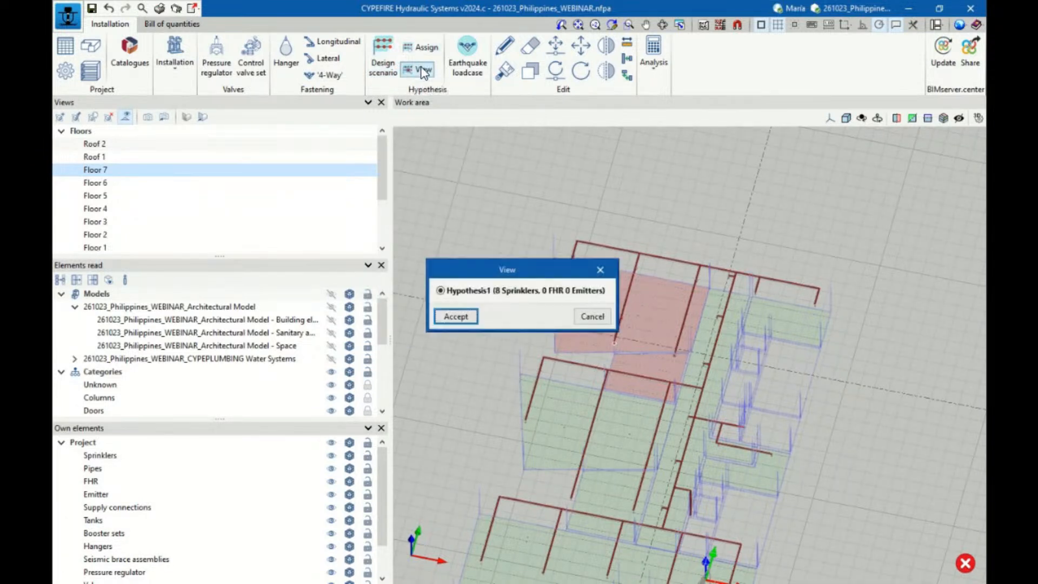
pyautogui.click(456, 314)
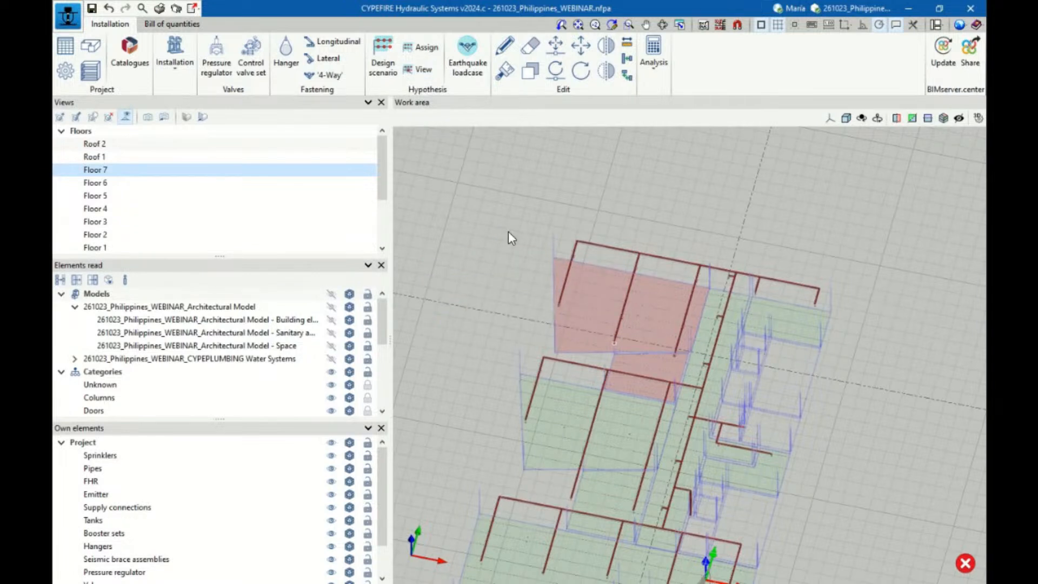
pyautogui.scroll(-1, 582, 294)
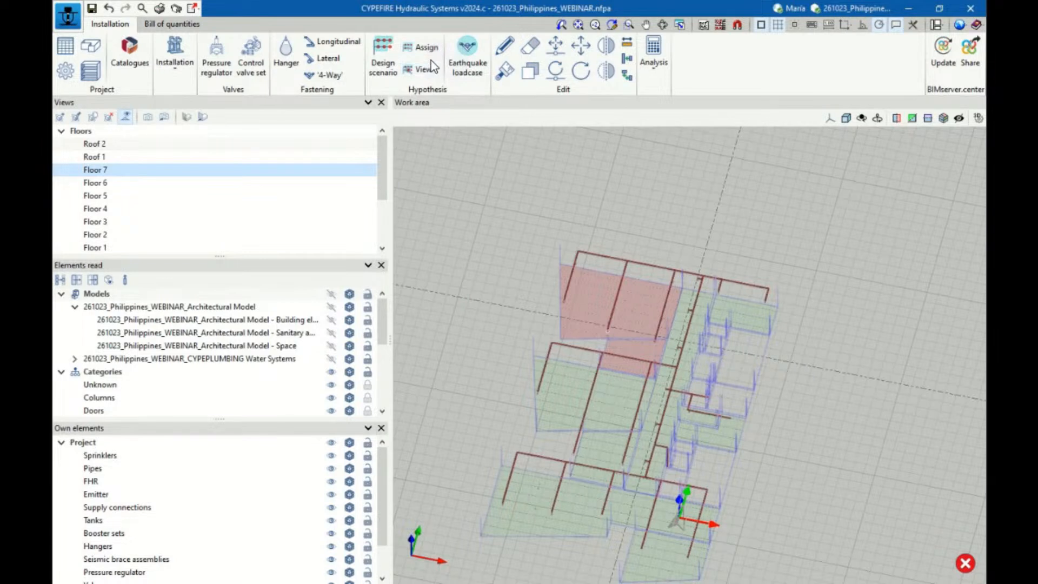
pyautogui.scroll(-3, 696, 156)
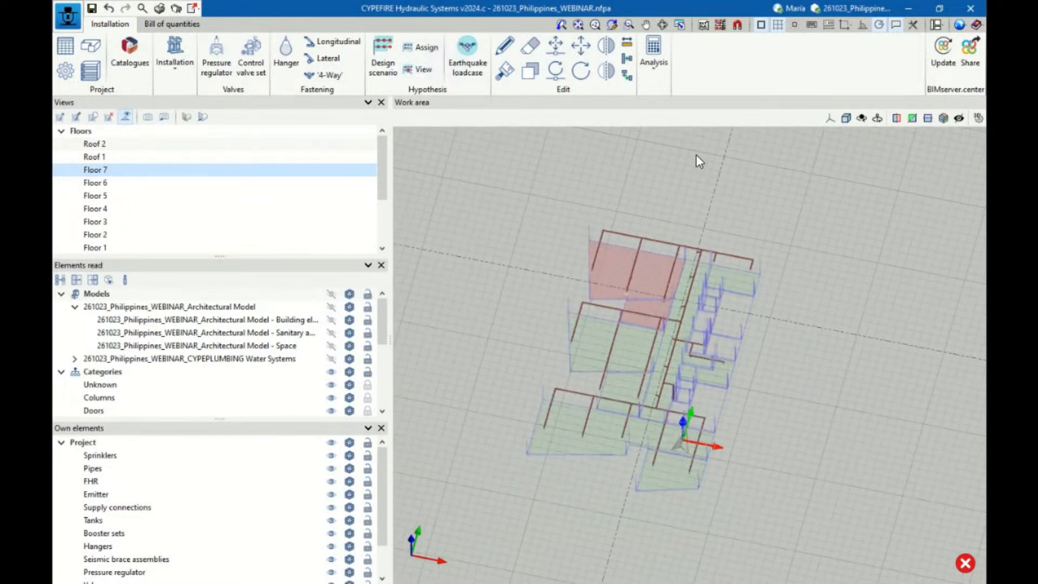
# Apply the automatic sizing to the whole sprinkler installation on Floor 7
pyautogui.click(656, 61)
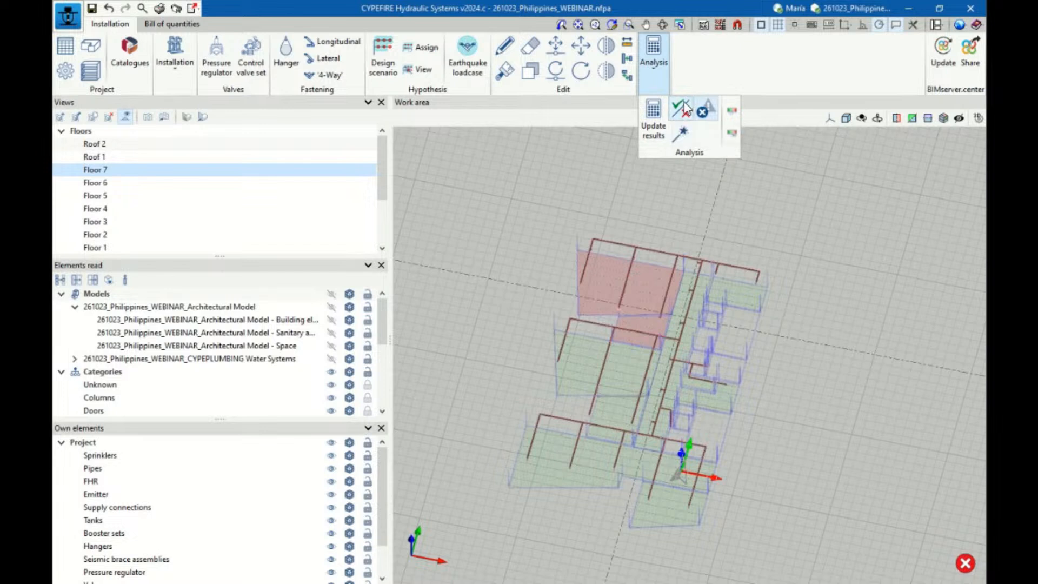
pyautogui.click(678, 137)
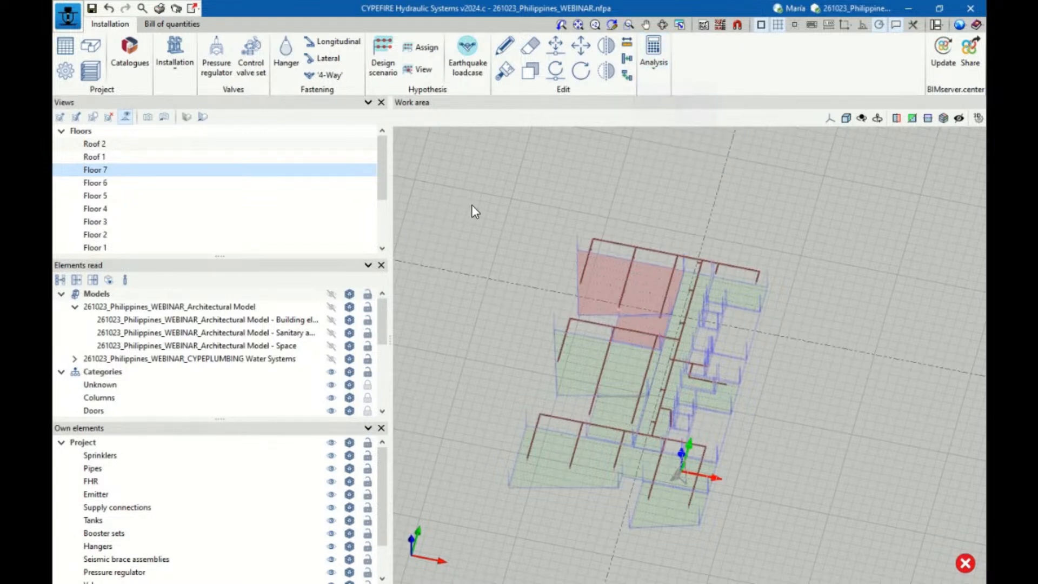
pyautogui.scroll(-1, 472, 204)
pyautogui.moveTo(471, 204); pyautogui.dragTo(816, 424)
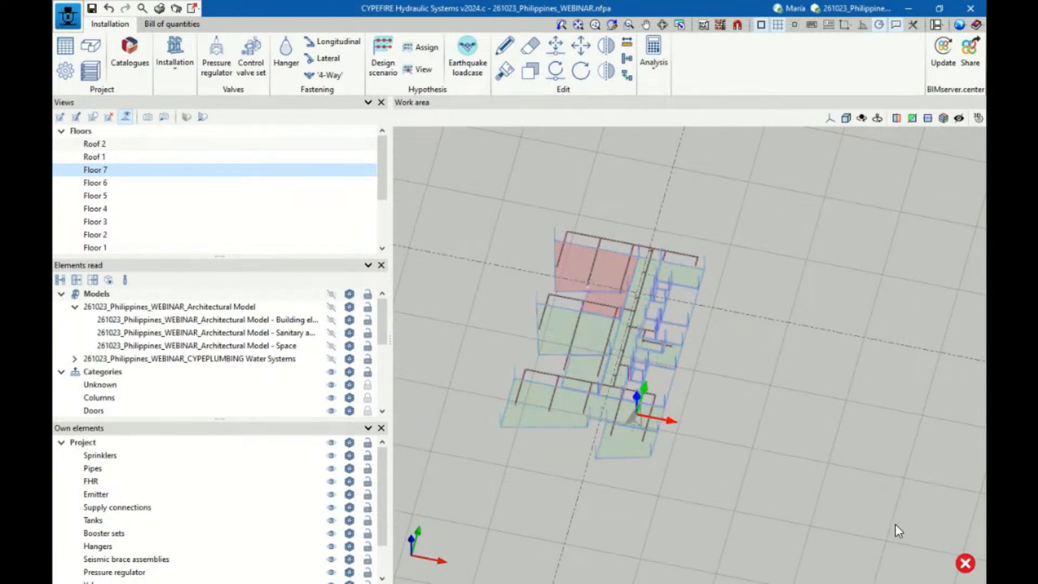
# Look through the floor views from Floor 5 down to the ground floor to examine each level's installation
pyautogui.click(109, 195)
pyautogui.click(109, 210)
pyautogui.click(109, 224)
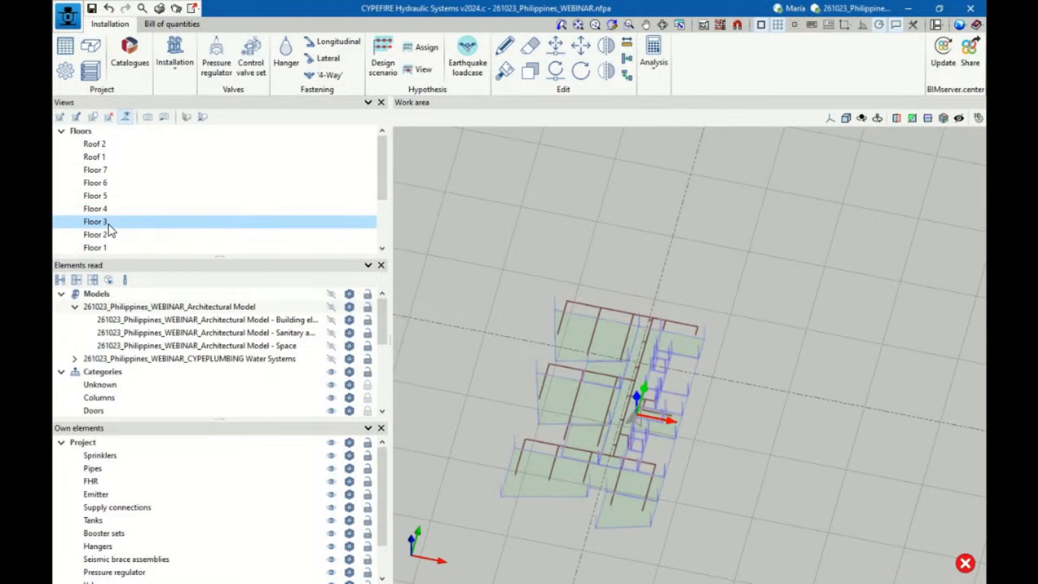
pyautogui.click(105, 234)
pyautogui.scroll(-1, 105, 232)
pyautogui.click(104, 211)
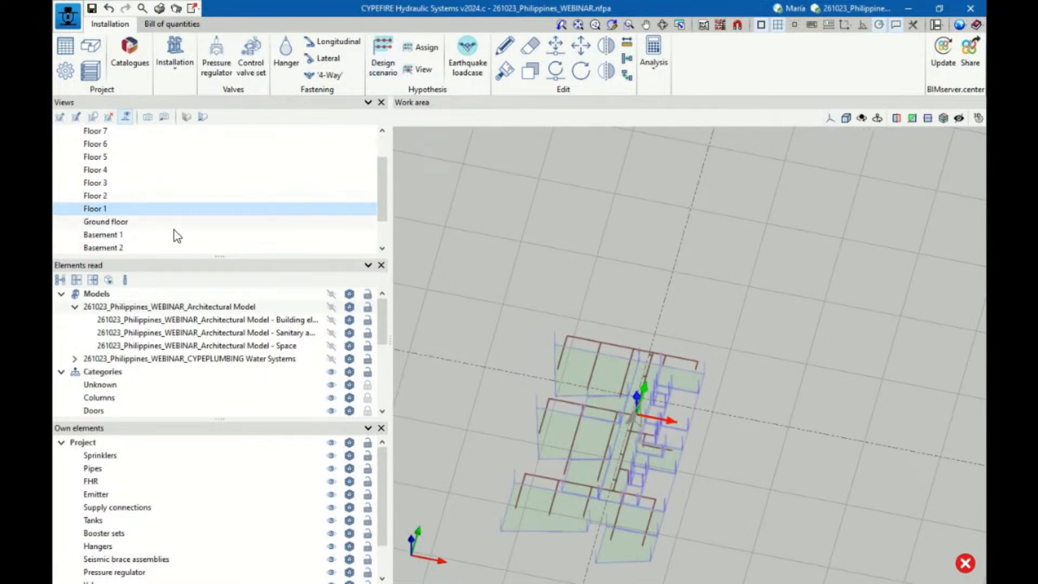
pyautogui.scroll(-1, 135, 217)
pyautogui.click(124, 184)
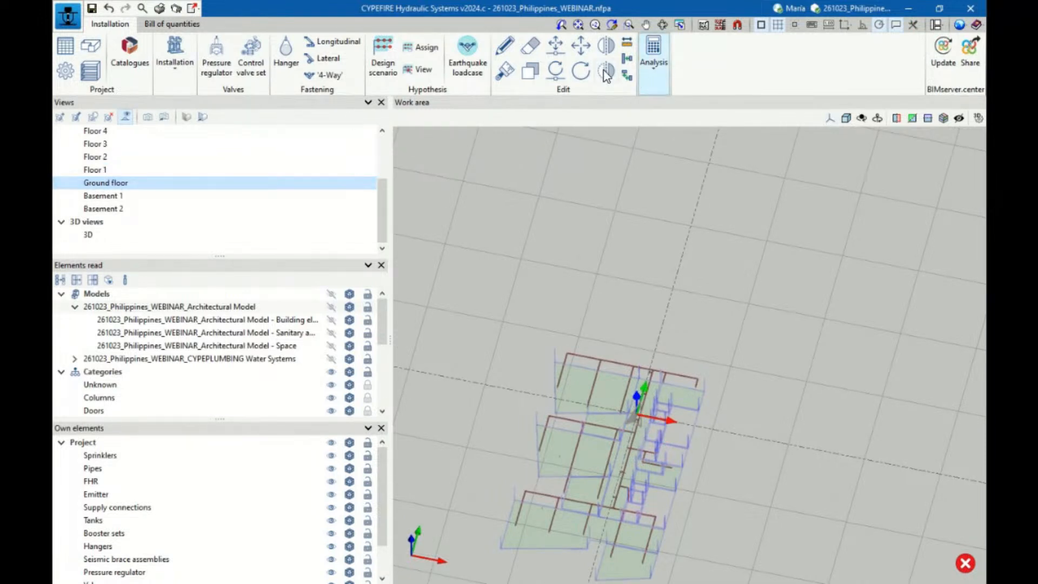
# Show Basement 1 in plan projection and tilt the view around the sprinkler marked with an error
pyautogui.click(829, 118)
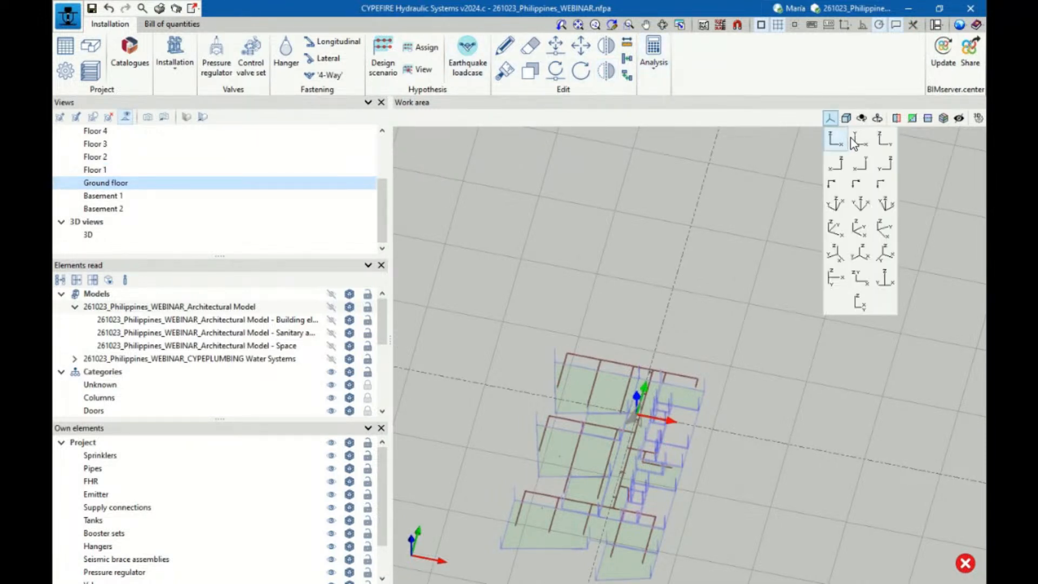
pyautogui.click(853, 142)
pyautogui.click(105, 196)
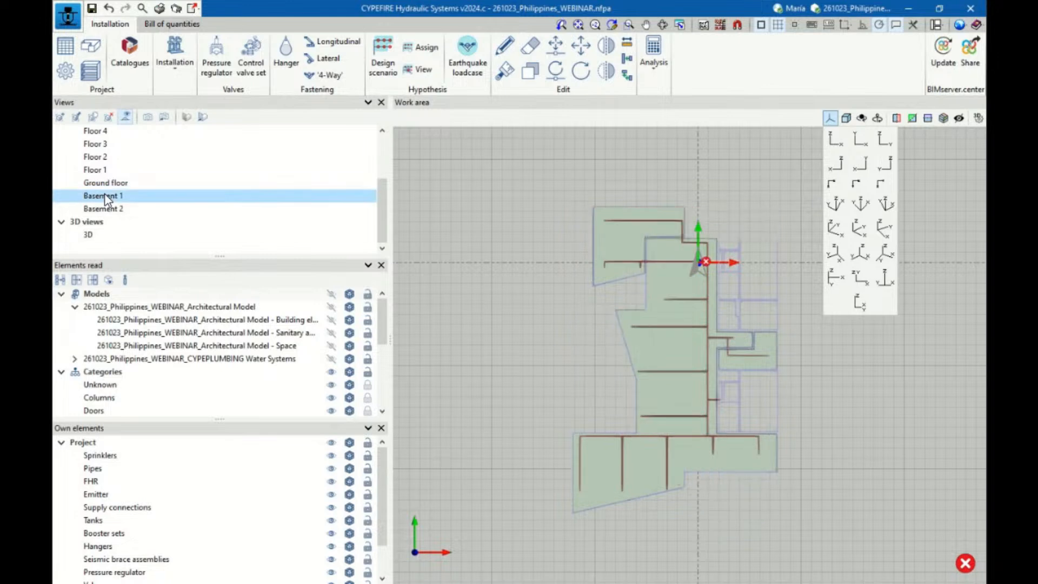
pyautogui.scroll(4, 730, 212)
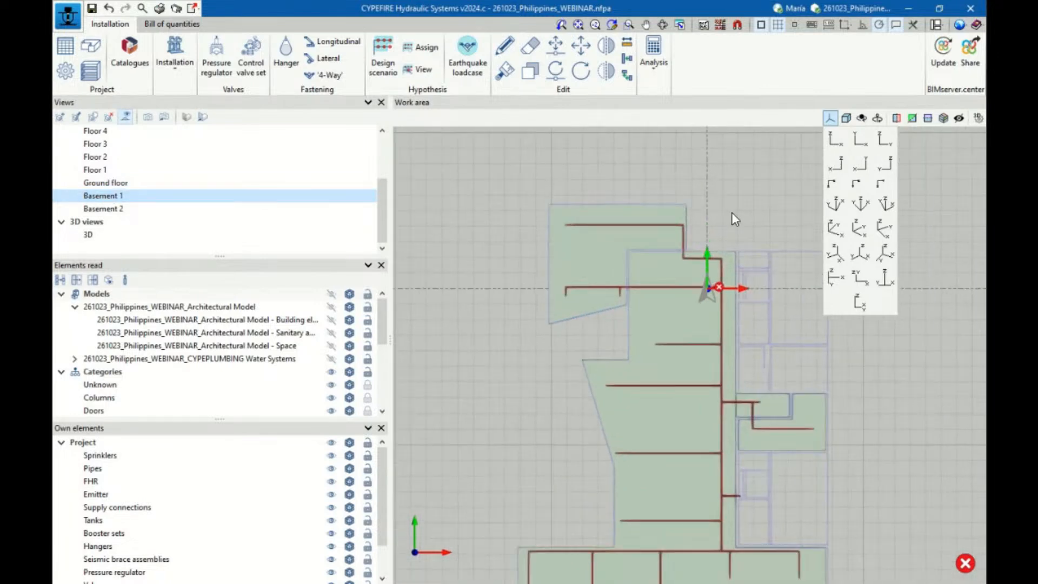
pyautogui.scroll(5, 707, 327)
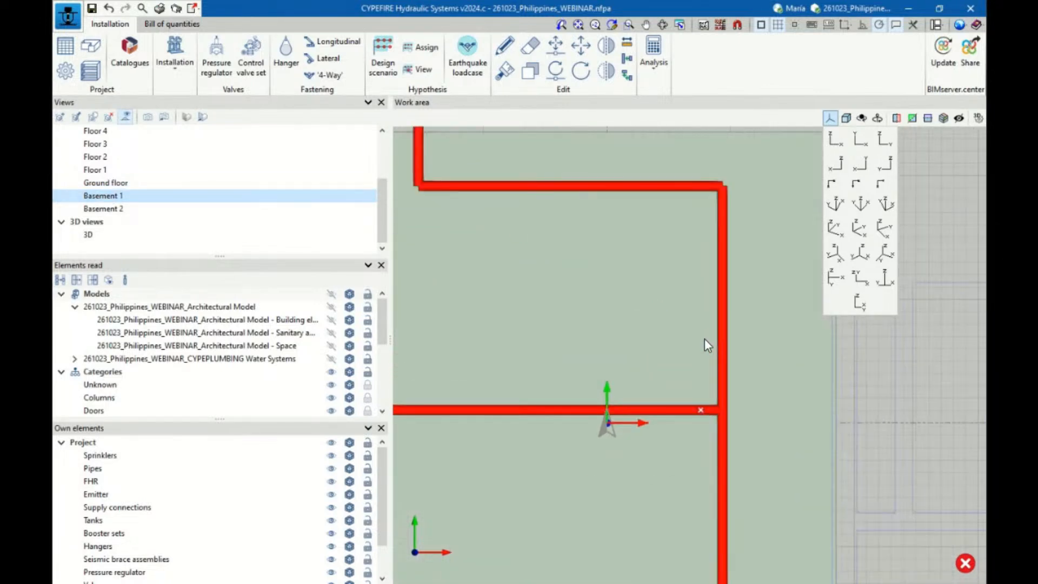
pyautogui.moveTo(700, 416)
pyautogui.keyDown('shift'); pyautogui.moveTo(782, 323); pyautogui.dragTo(785, 255, button='middle'); pyautogui.keyUp('shift')
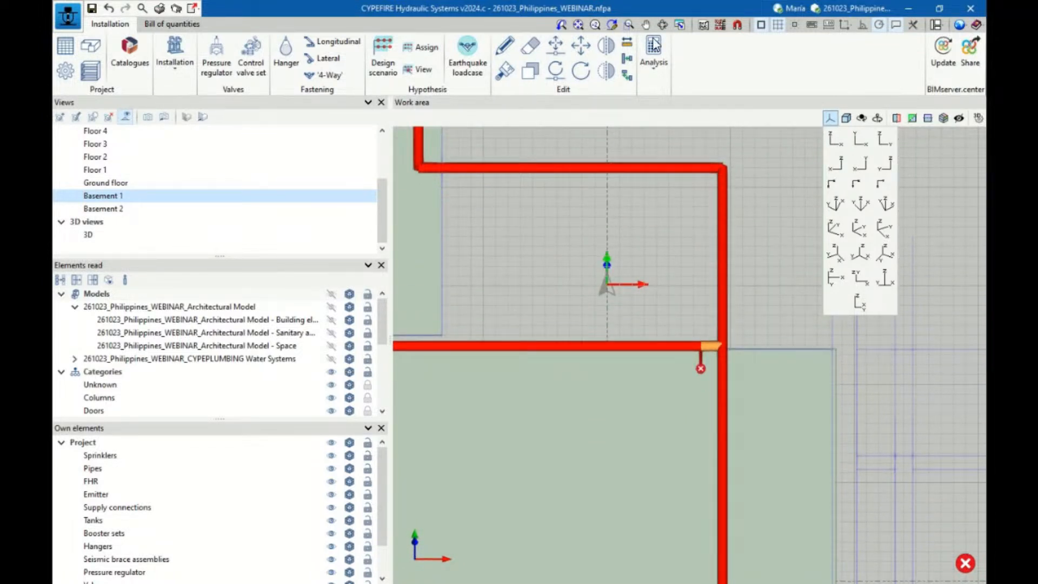
# Rerun the hydraulic analysis, accept its completion and read the error on the marked Basement 1 sprinkler
pyautogui.click(654, 44)
pyautogui.click(652, 115)
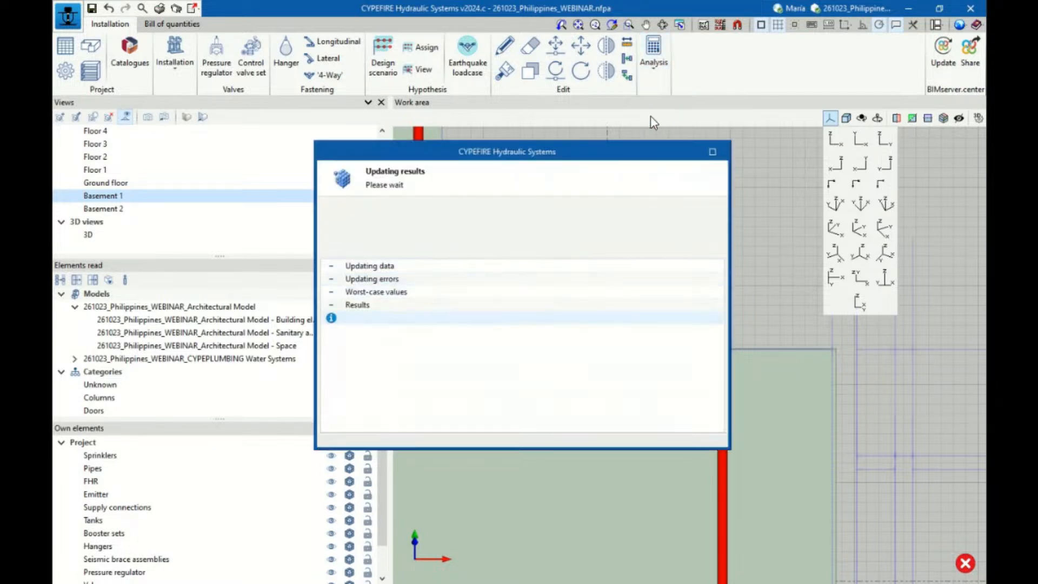
pyautogui.click(526, 328)
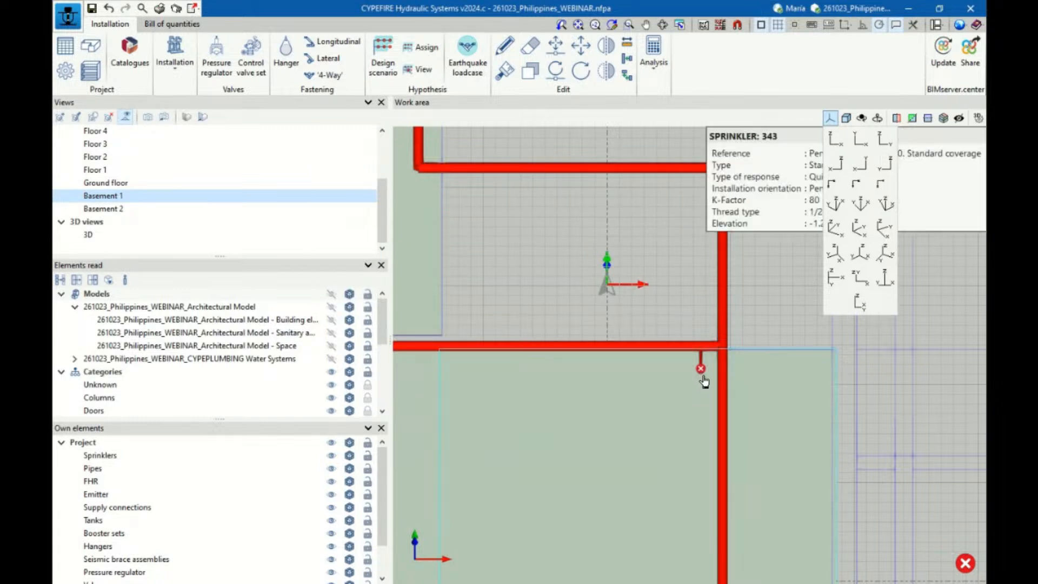
pyautogui.moveTo(701, 368)
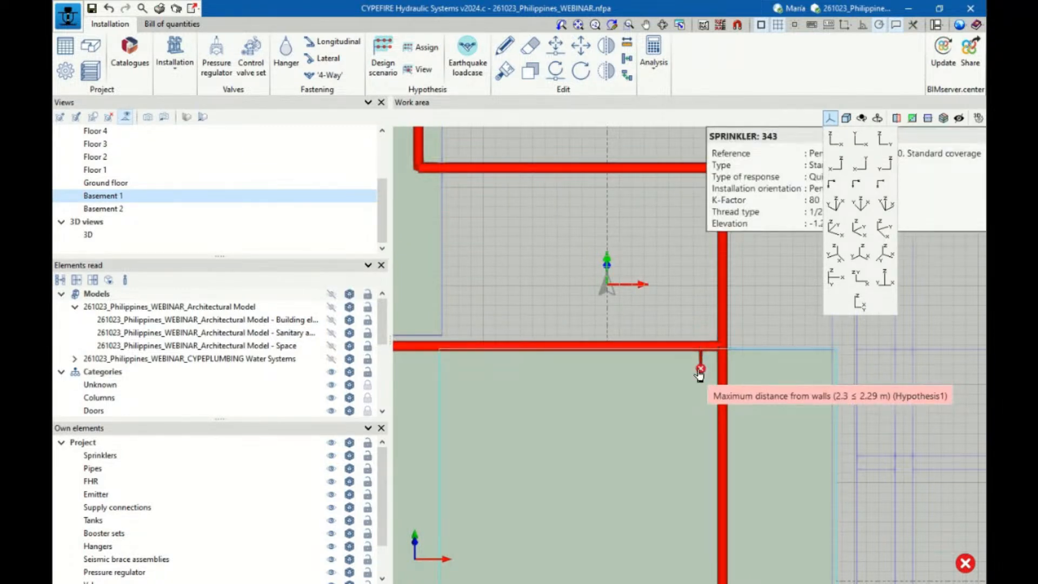
# Return to the Floor 7 view, check the hydraulically most remote sprinkler's data and hide the projection window
pyautogui.scroll(-3, 702, 363)
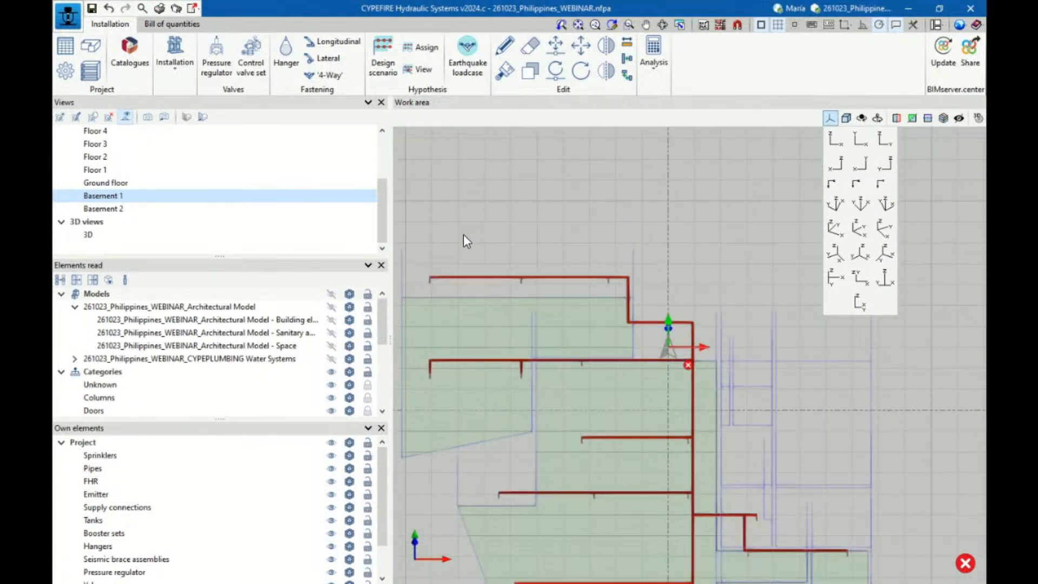
pyautogui.scroll(1, 129, 150)
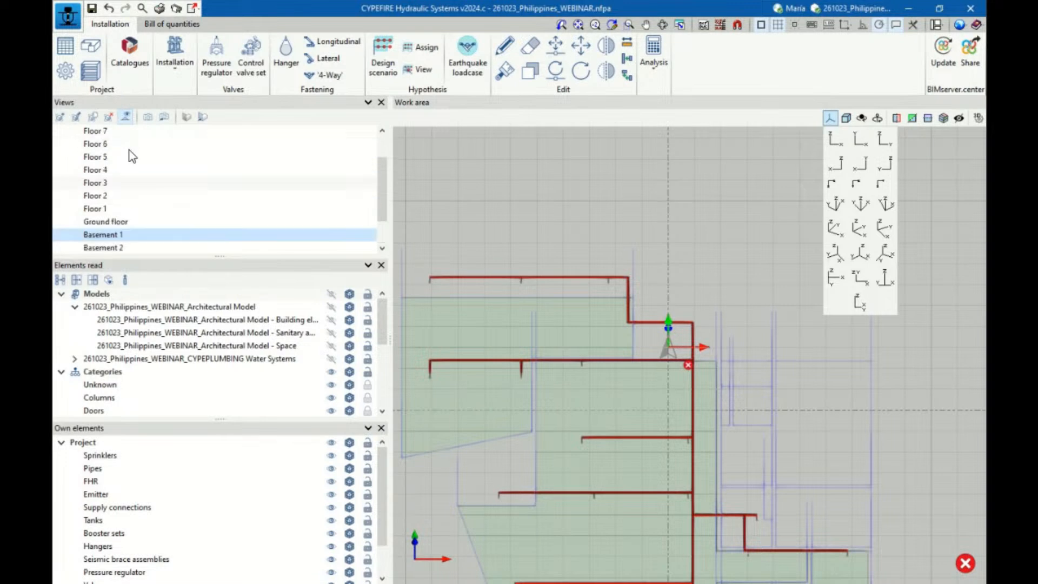
pyautogui.scroll(1, 130, 156)
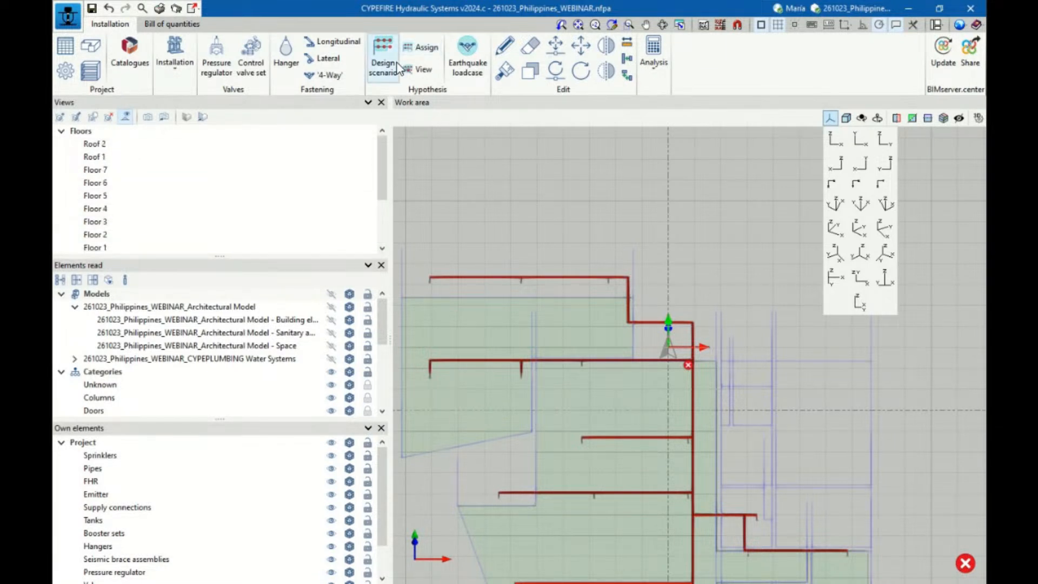
pyautogui.click(96, 169)
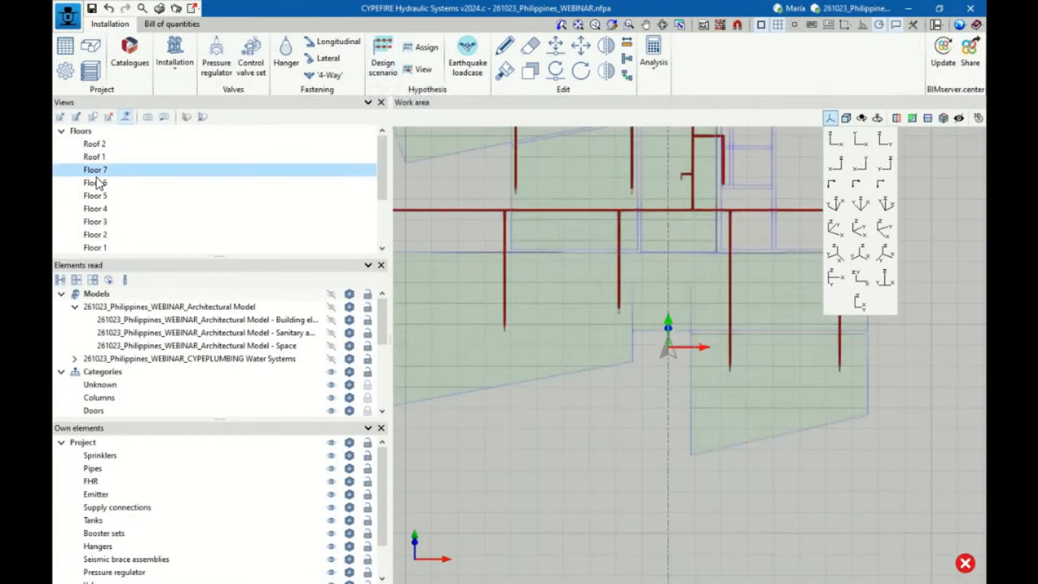
pyautogui.click(100, 183)
pyautogui.click(96, 169)
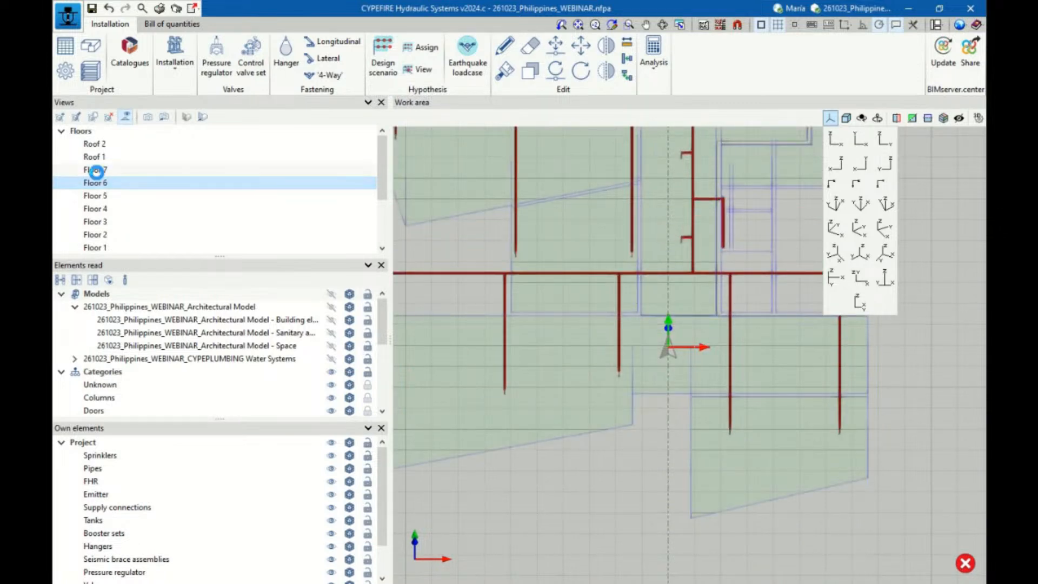
pyautogui.scroll(-3, 633, 367)
pyautogui.scroll(5, 605, 206)
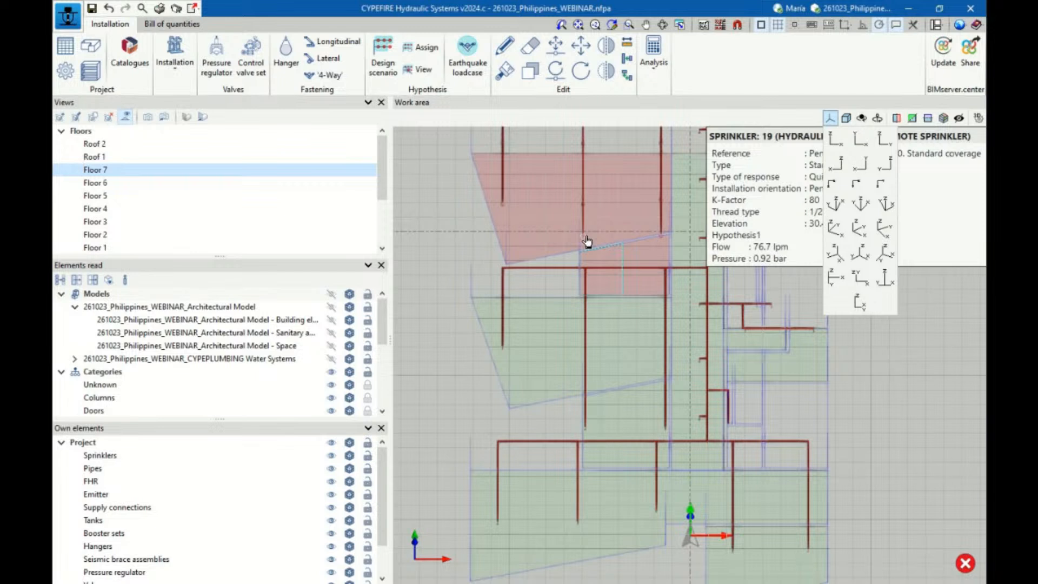
pyautogui.click(827, 117)
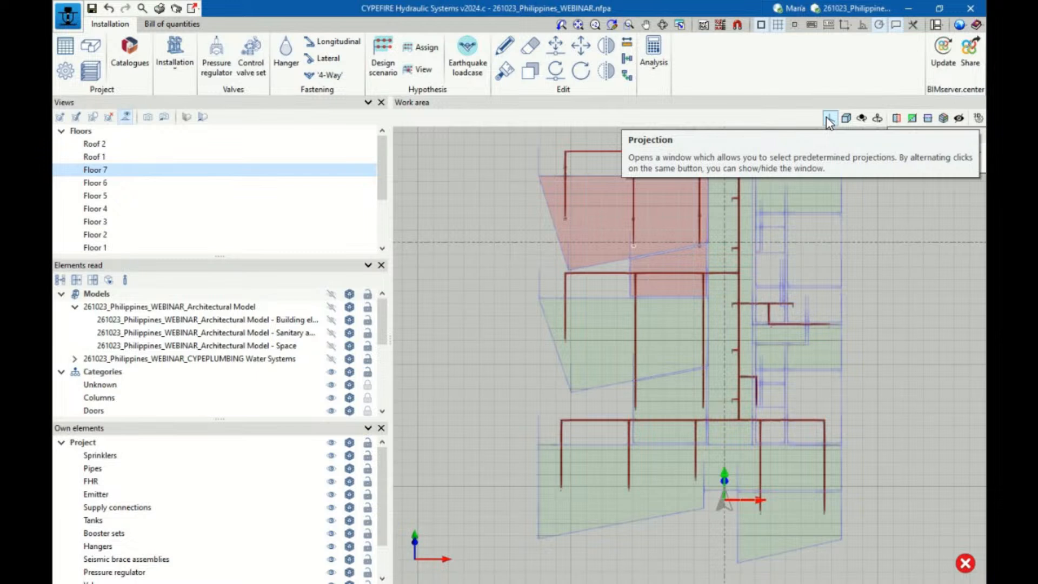
# Generate the Project report with the Index, Hydraulic analysis, Nodes and Pipes chapters
pyautogui.click(159, 9)
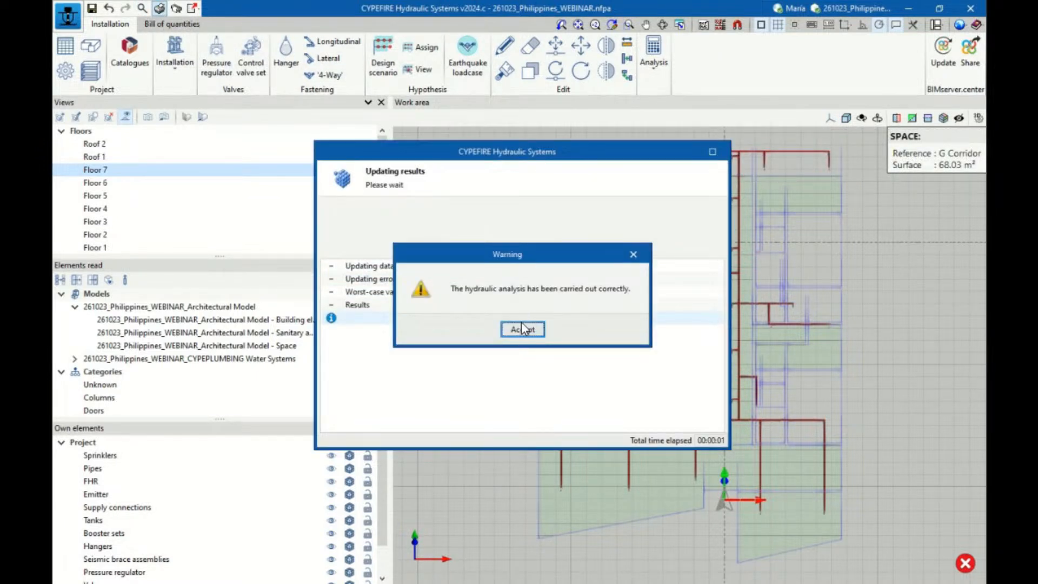
pyautogui.click(521, 327)
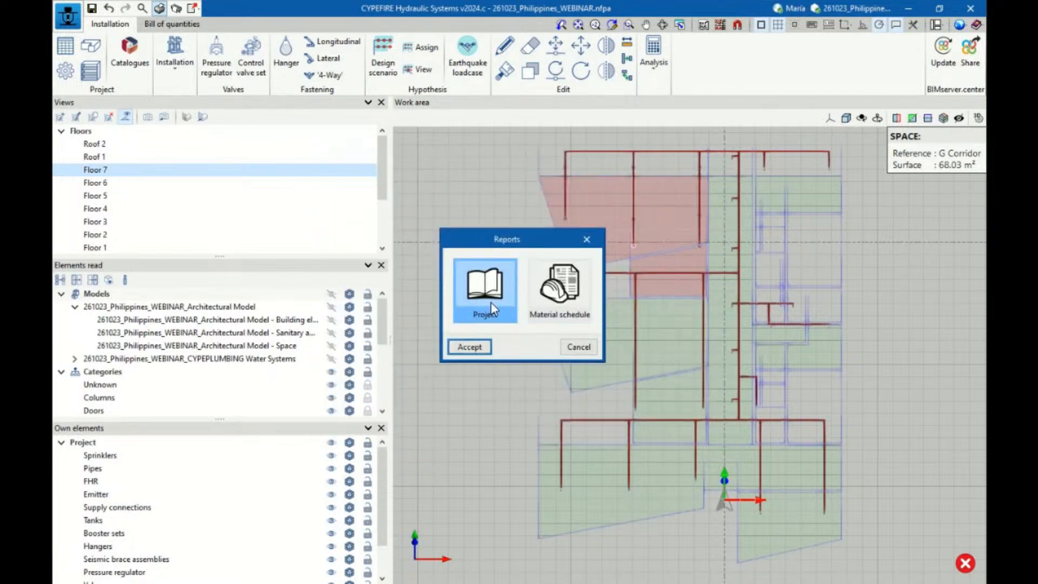
pyautogui.click(468, 346)
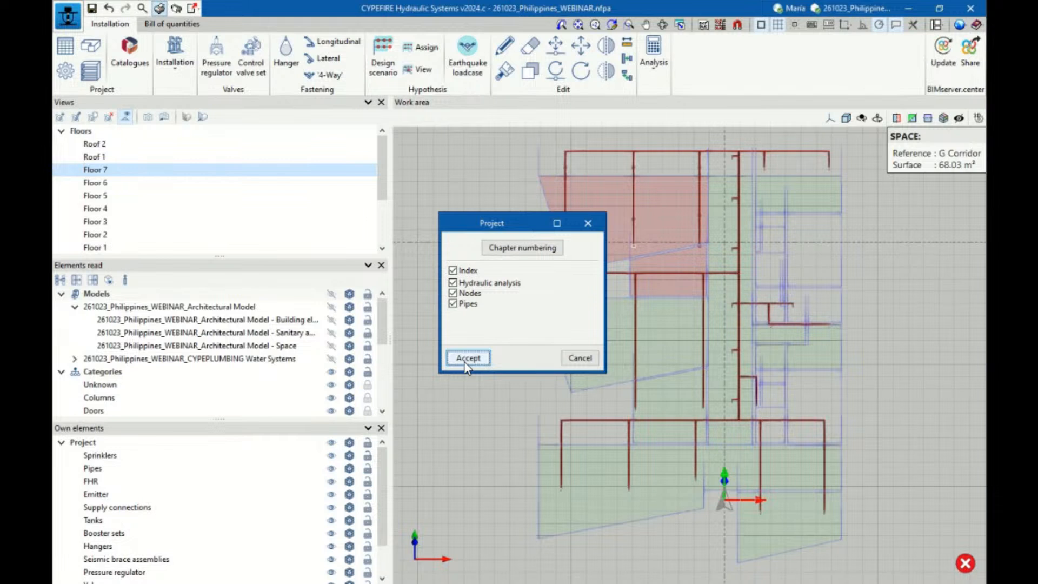
pyautogui.click(464, 361)
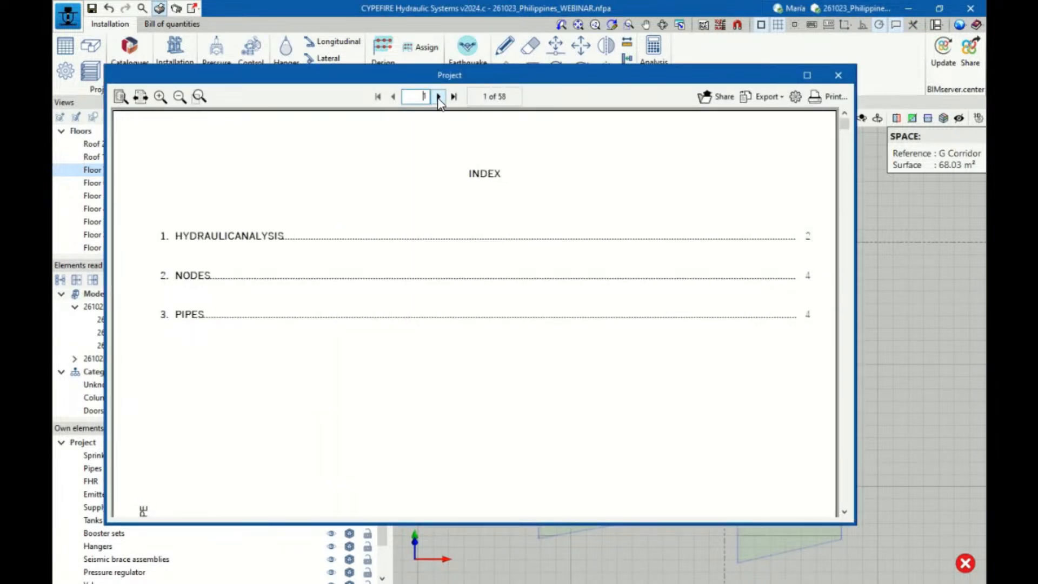
# Look through the Project report's hydraulic analysis, nodes and pipes sections up to the last pages, then close it
pyautogui.click(438, 97)
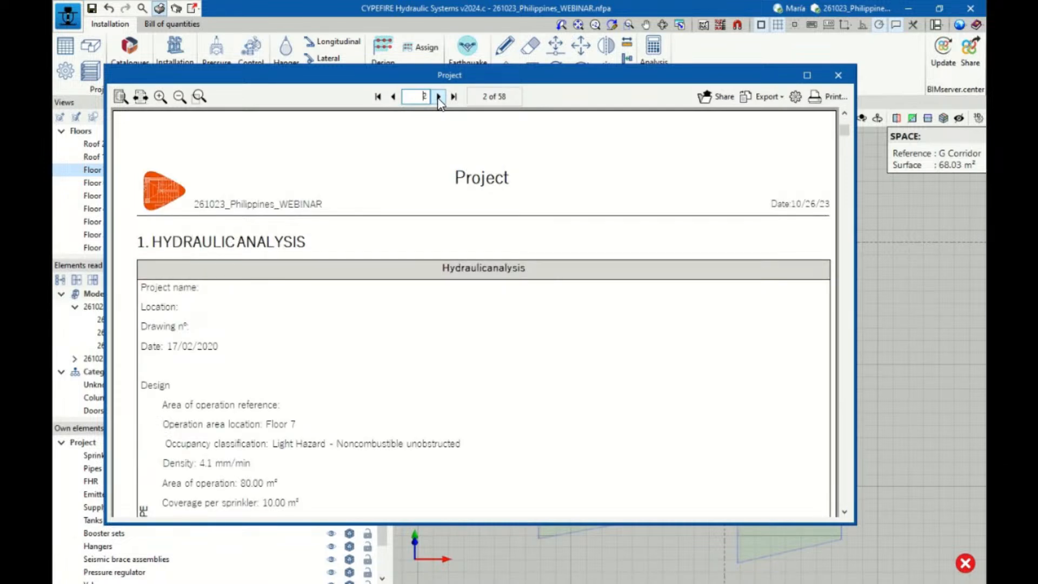
pyautogui.scroll(-6, 455, 317)
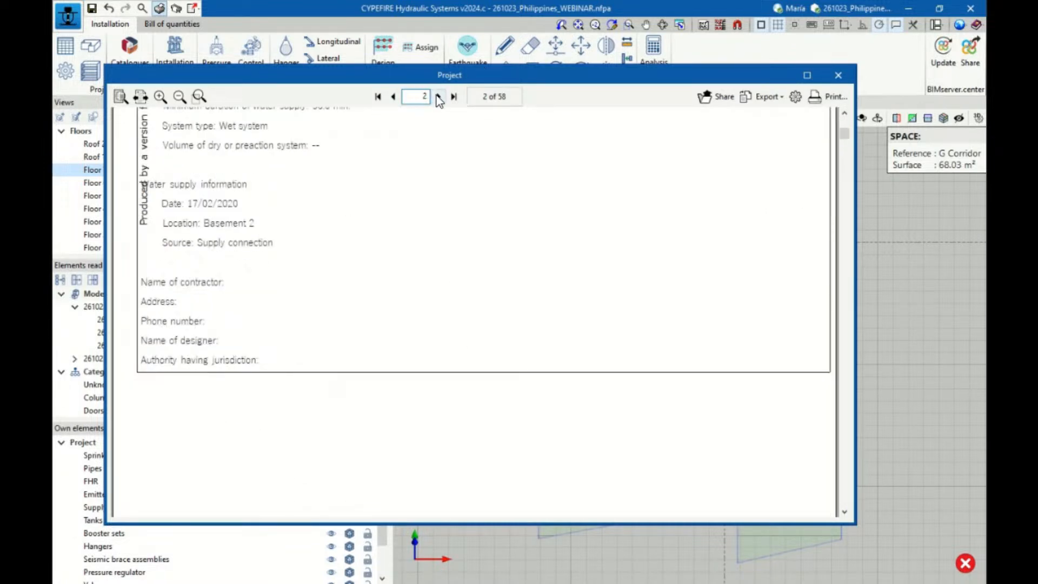
pyautogui.click(438, 96)
pyautogui.click(438, 97)
pyautogui.scroll(-2, 453, 213)
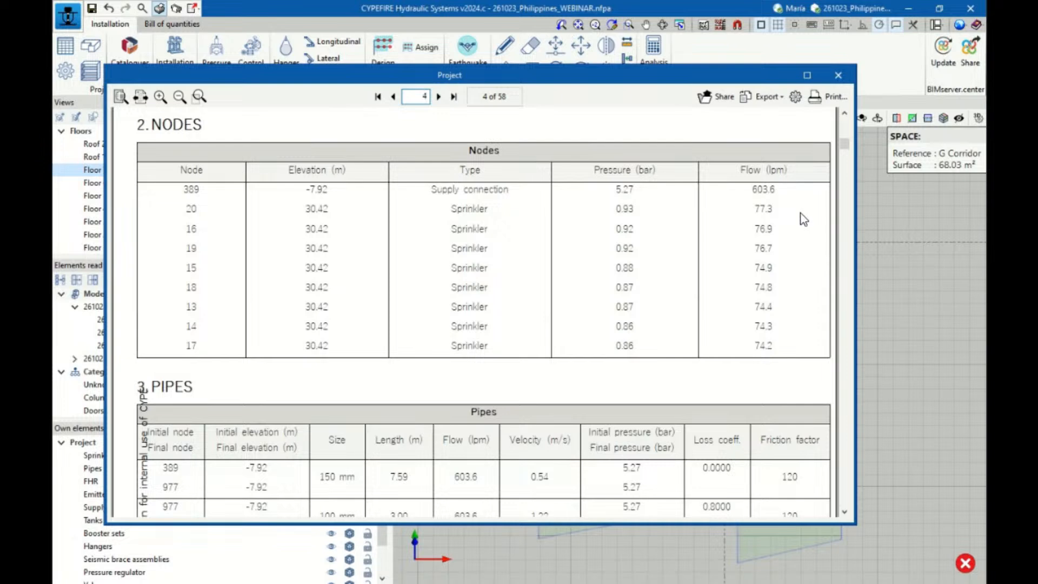
pyautogui.scroll(-3, 639, 246)
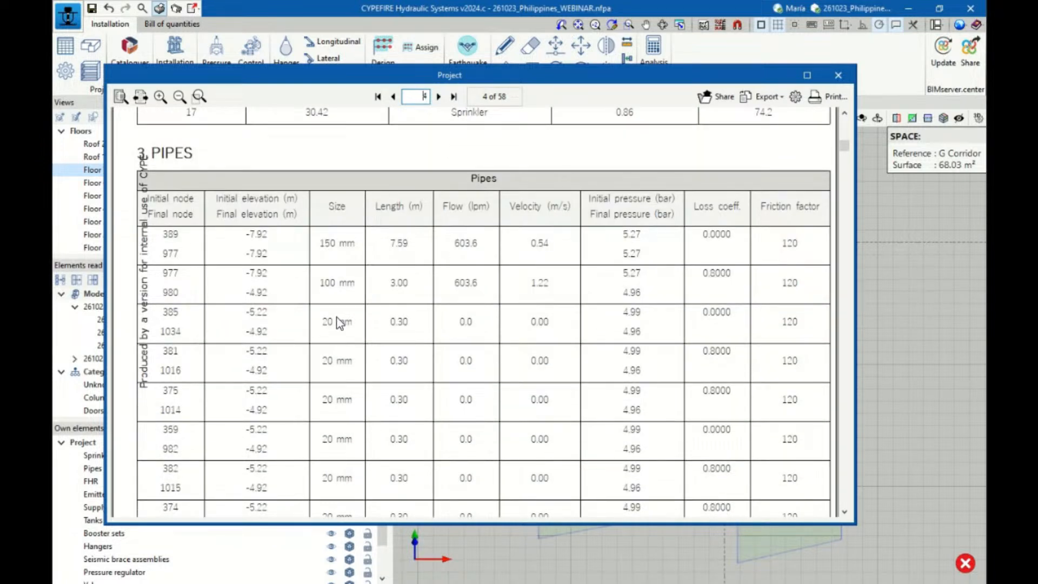
pyautogui.scroll(-8, 545, 269)
pyautogui.scroll(-4, 548, 263)
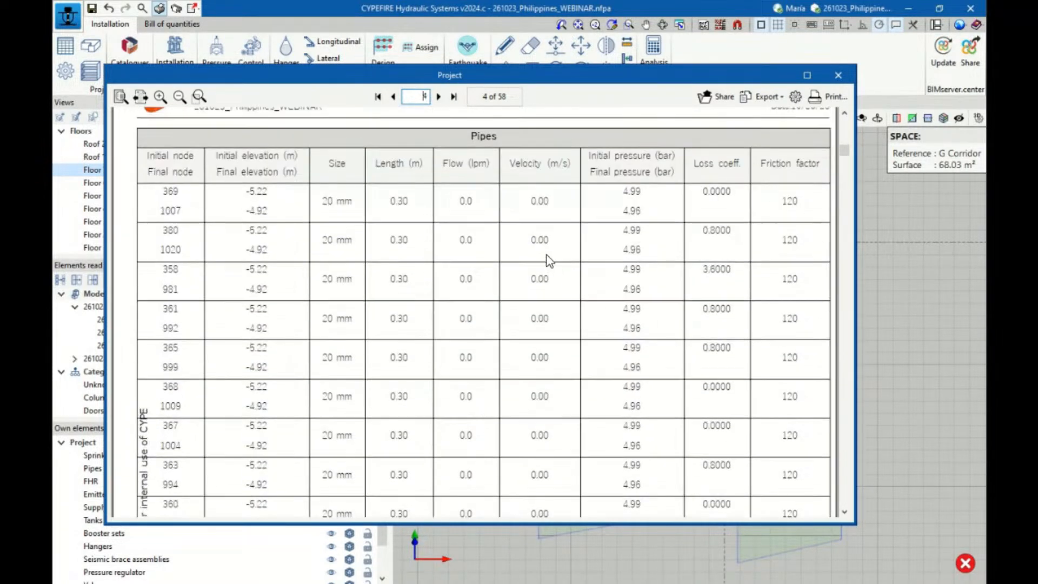
pyautogui.click(454, 96)
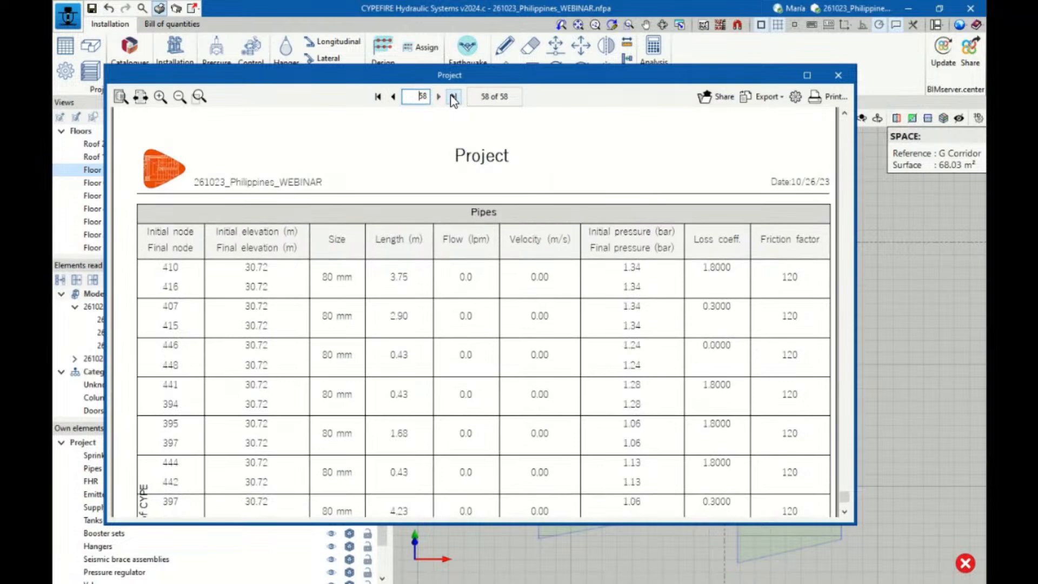
pyautogui.click(393, 96)
pyautogui.click(838, 75)
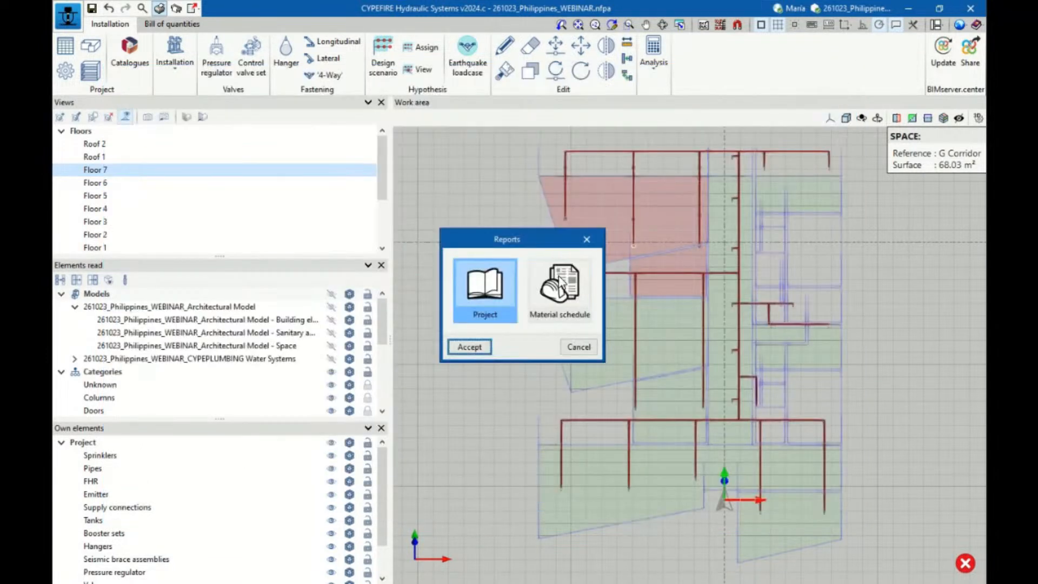
# Open the Material schedule report, review its sprinklers, pipes and control valve sets tables, and close the reports
pyautogui.click(560, 285)
pyautogui.click(473, 350)
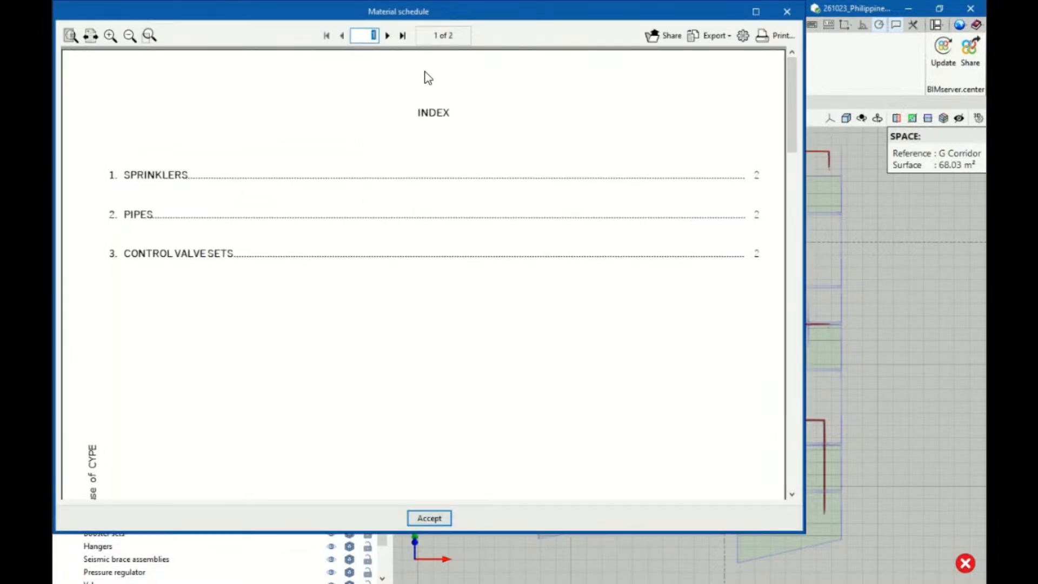
pyautogui.click(387, 35)
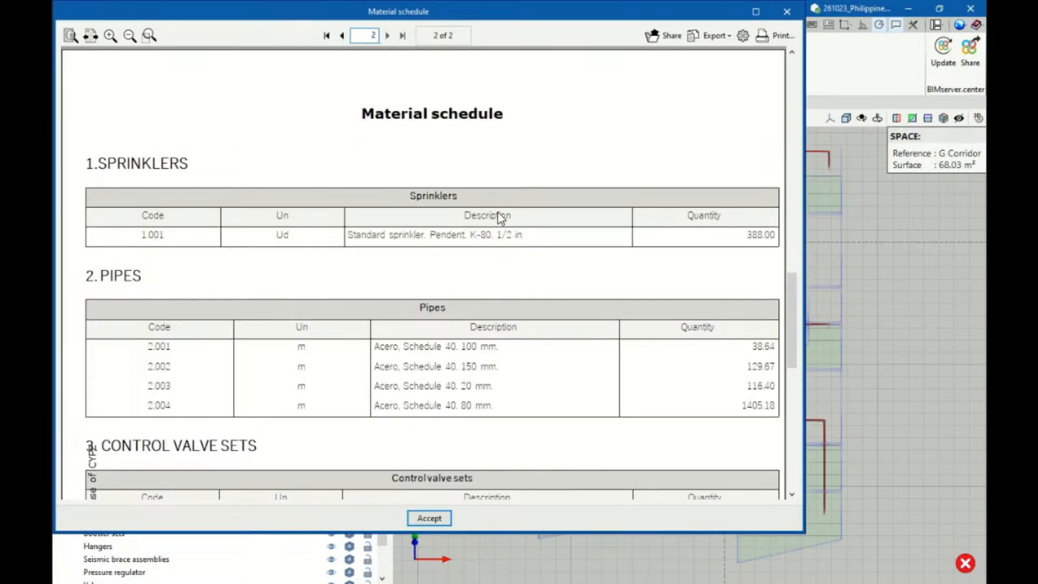
pyautogui.scroll(-10, 512, 266)
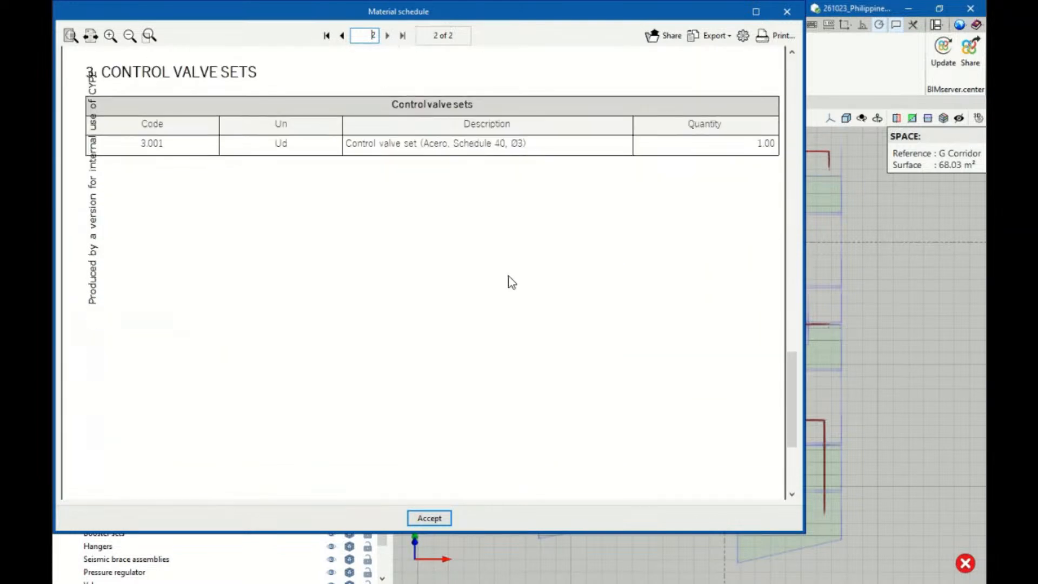
pyautogui.click(787, 11)
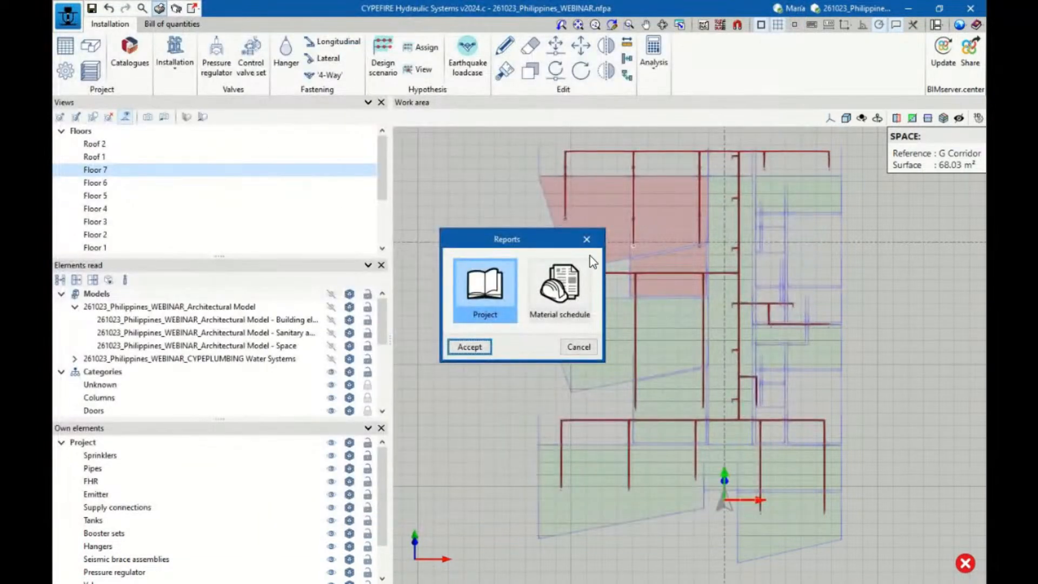
pyautogui.click(588, 241)
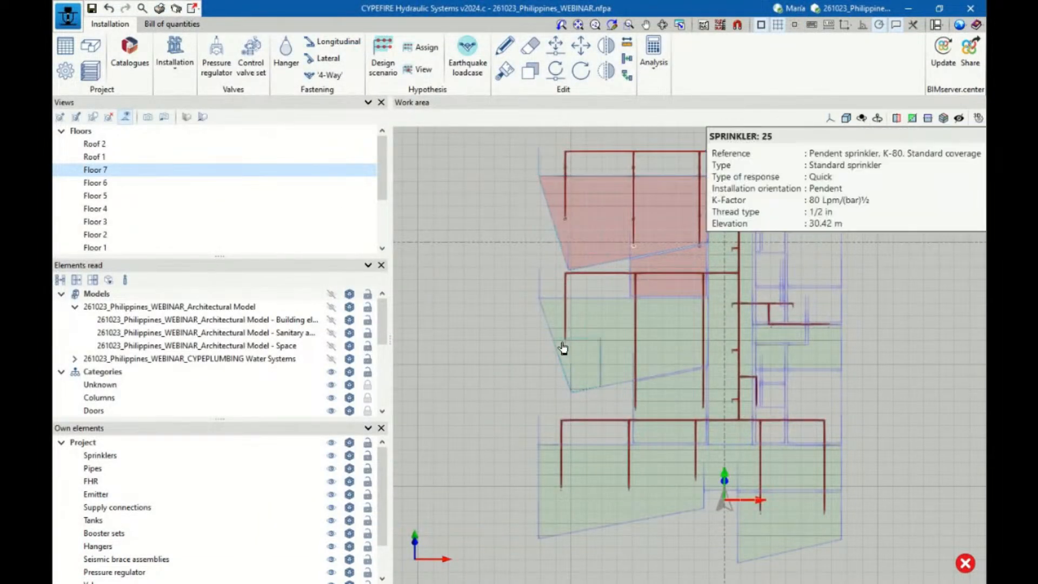
# Generate the CYPEFIRE Hydraulic Systems drawings as DWG layouts and display the detail of all the drawings
pyautogui.scroll(-2, 553, 362)
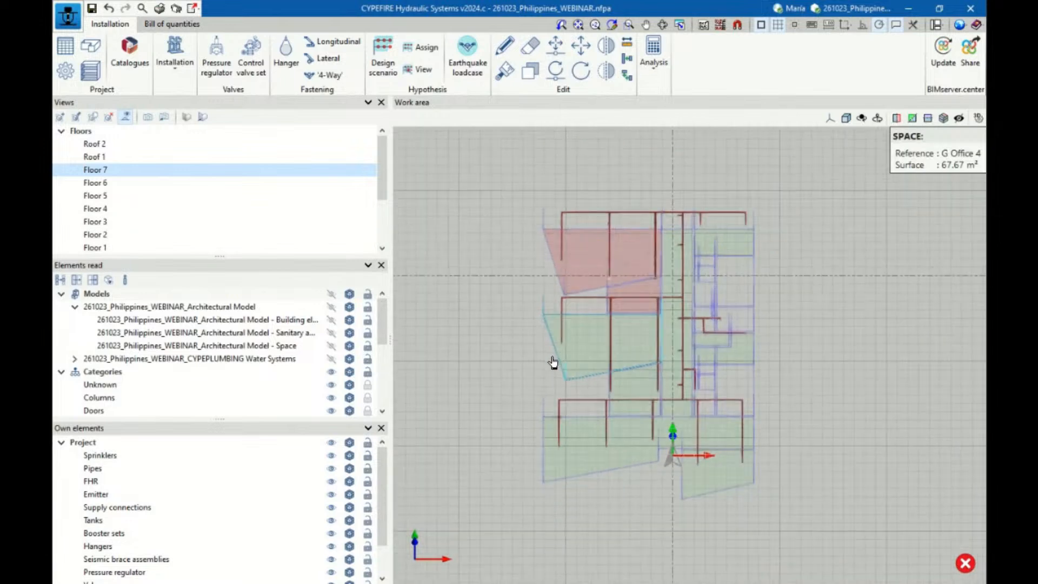
pyautogui.click(176, 9)
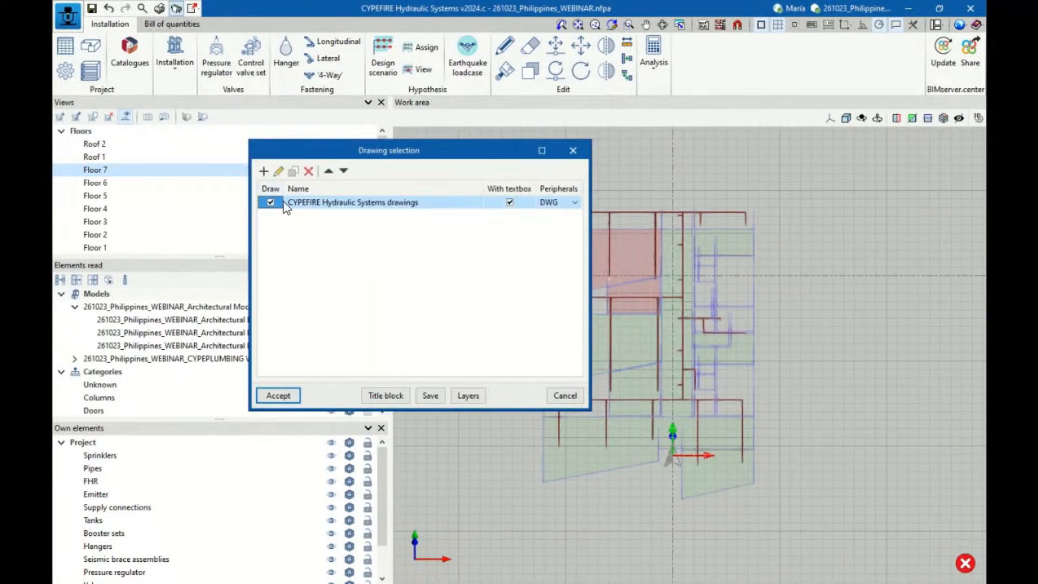
pyautogui.click(278, 395)
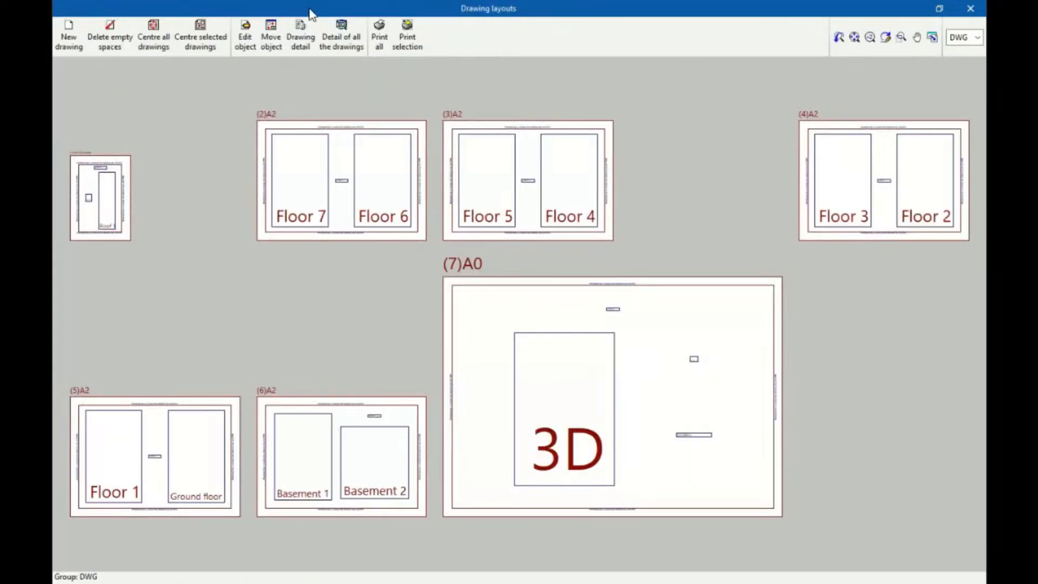
pyautogui.click(339, 33)
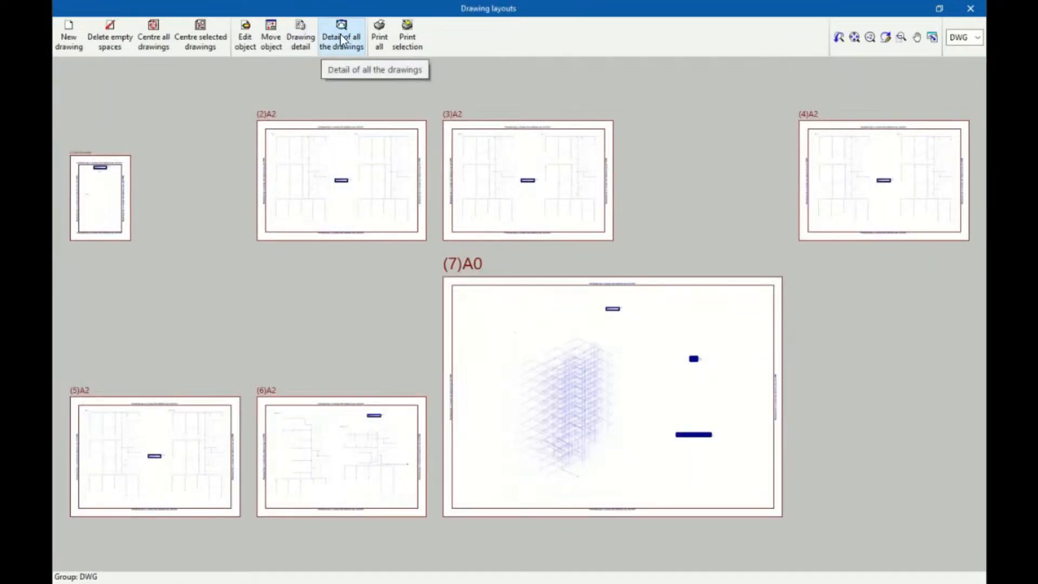
# Examine the sprinkler pipe runs and diameter labels on the A2 floor drawings, then close the drawing layouts
pyautogui.scroll(2, 319, 195)
pyautogui.scroll(5, 269, 128)
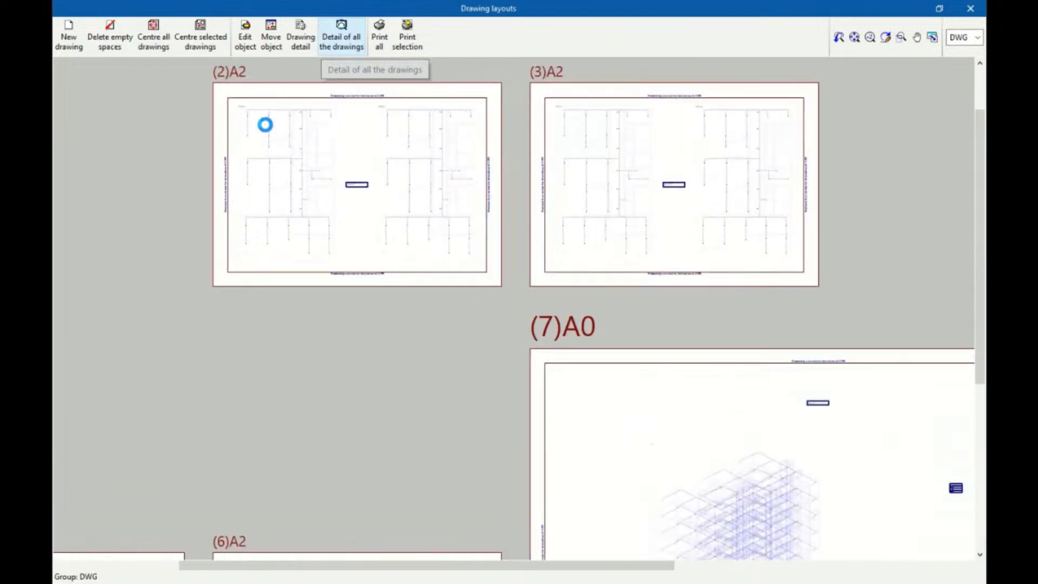
pyautogui.scroll(6, 243, 239)
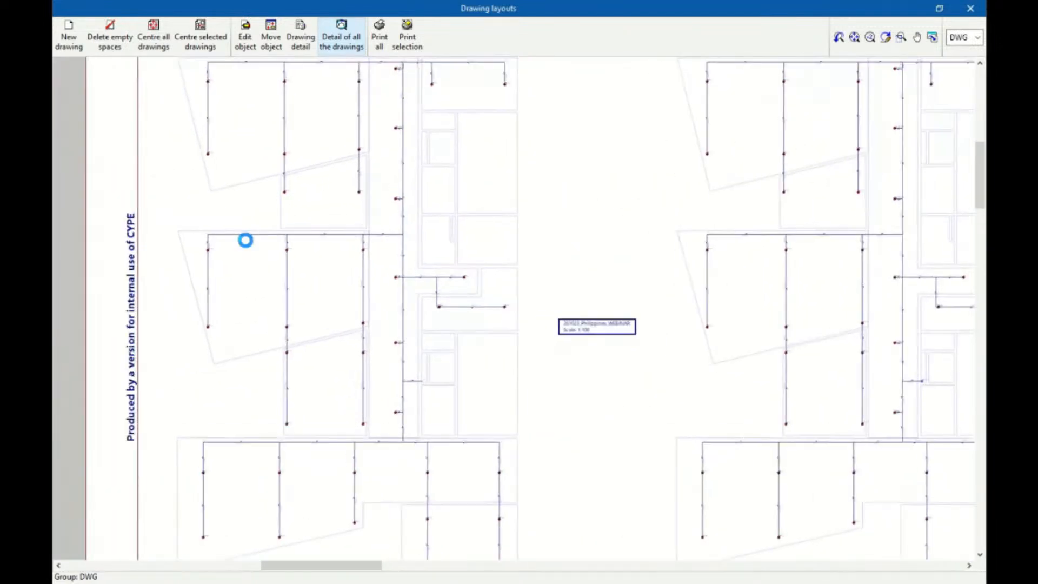
pyautogui.scroll(3, 173, 232)
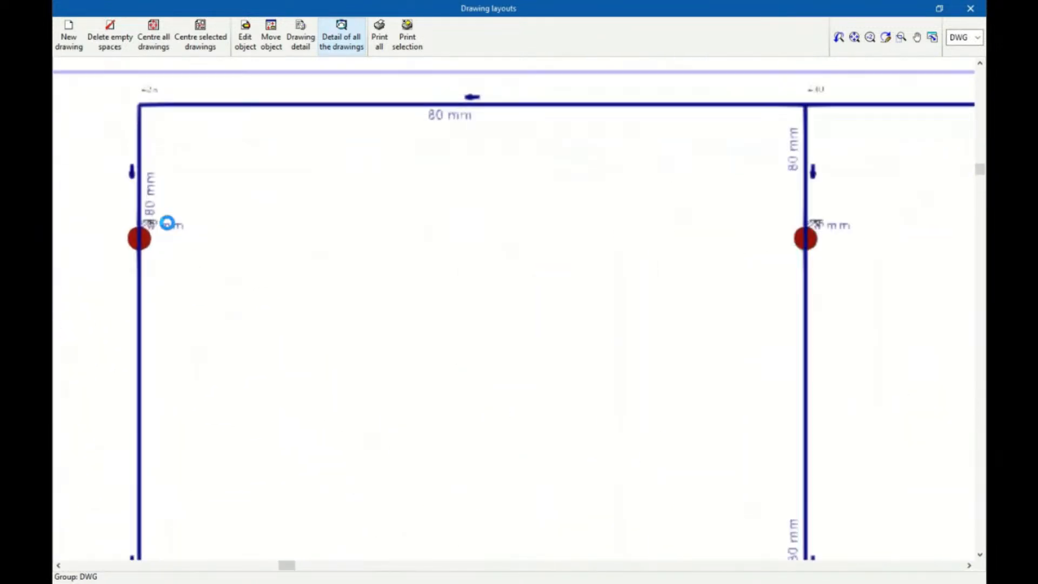
pyautogui.scroll(-4, 233, 259)
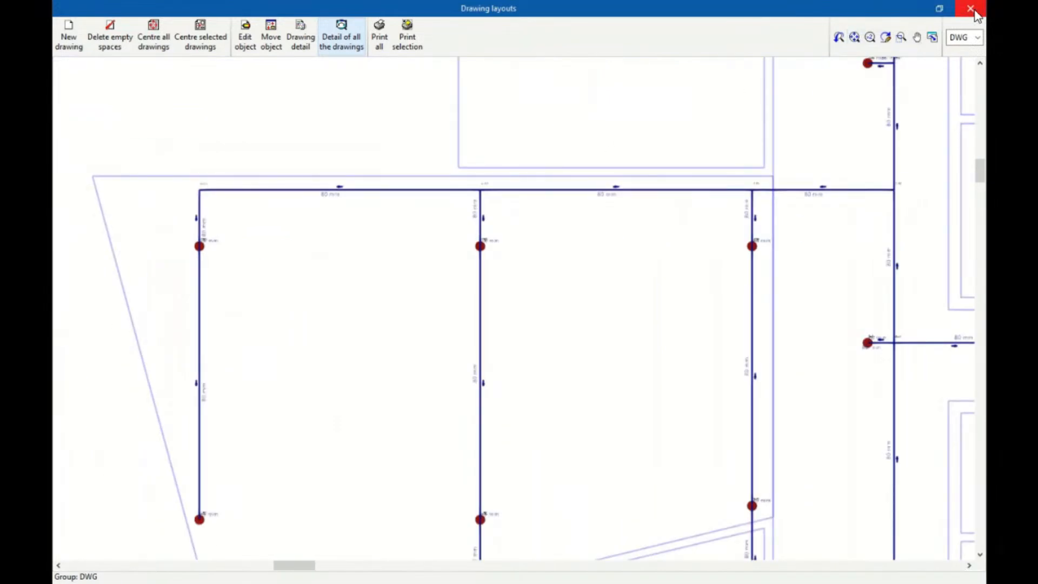
pyautogui.click(970, 8)
# Edit the CYPEFIRE Hydraulic Systems drawings to include only Floor 7 and generate vector images with the default vectorization options
pyautogui.click(276, 172)
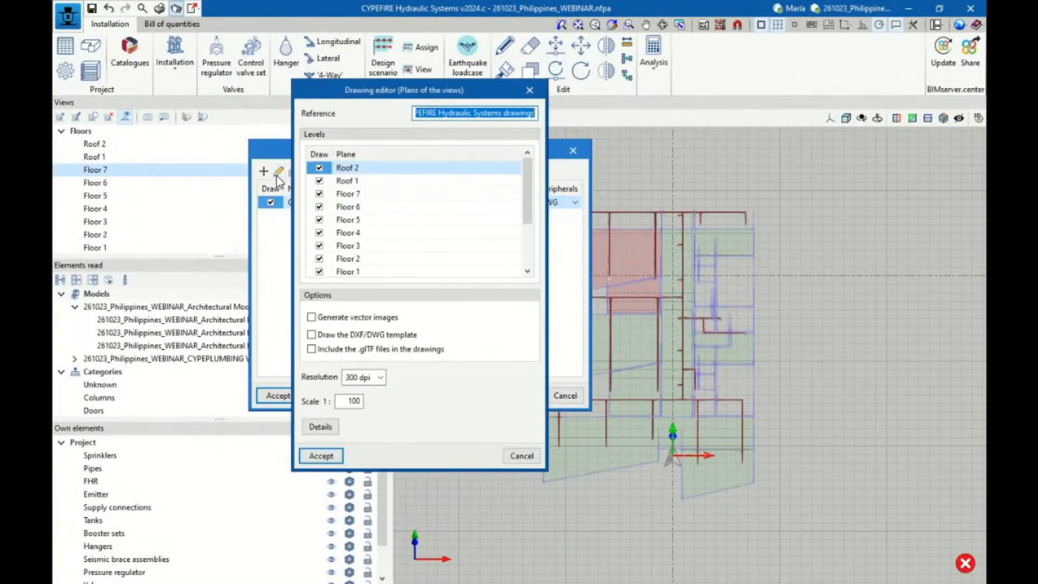
pyautogui.click(318, 153)
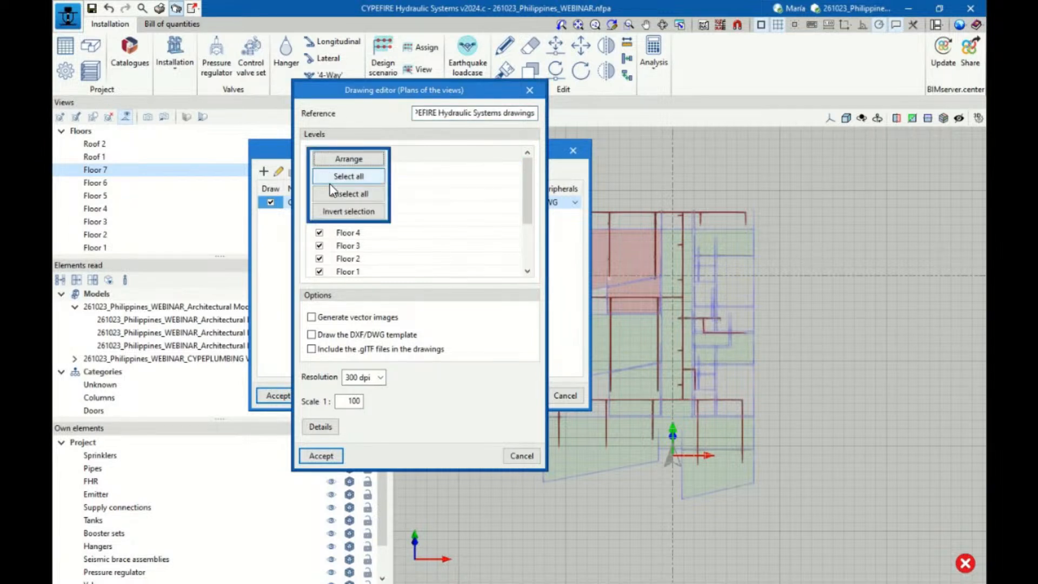
pyautogui.click(334, 194)
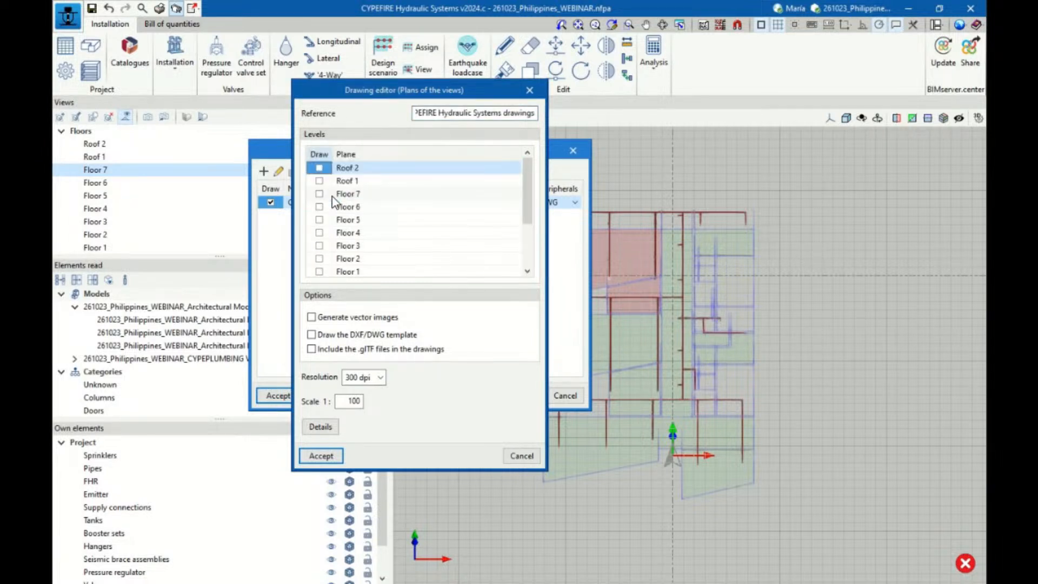
pyautogui.click(320, 194)
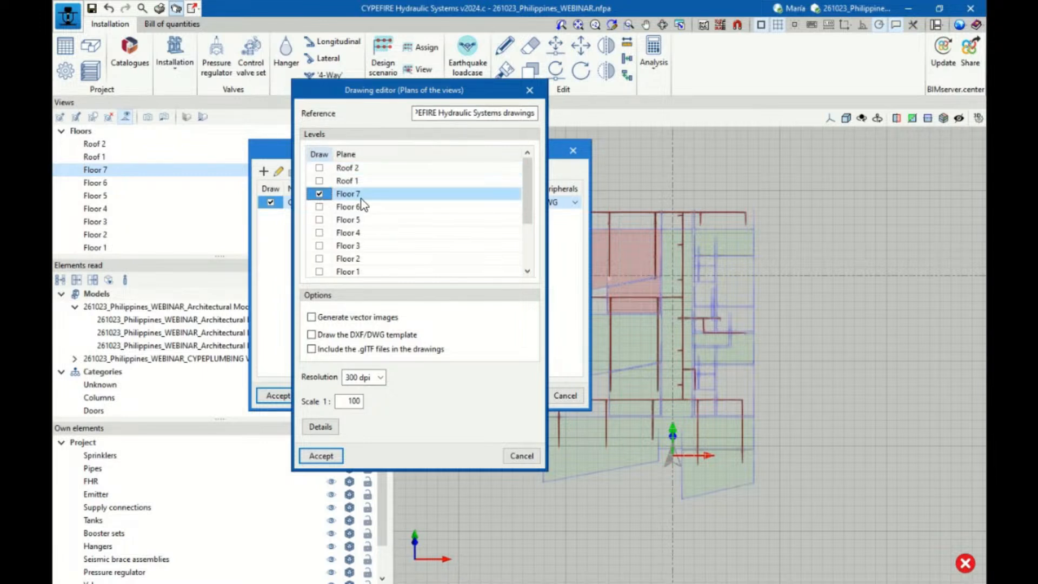
pyautogui.click(312, 318)
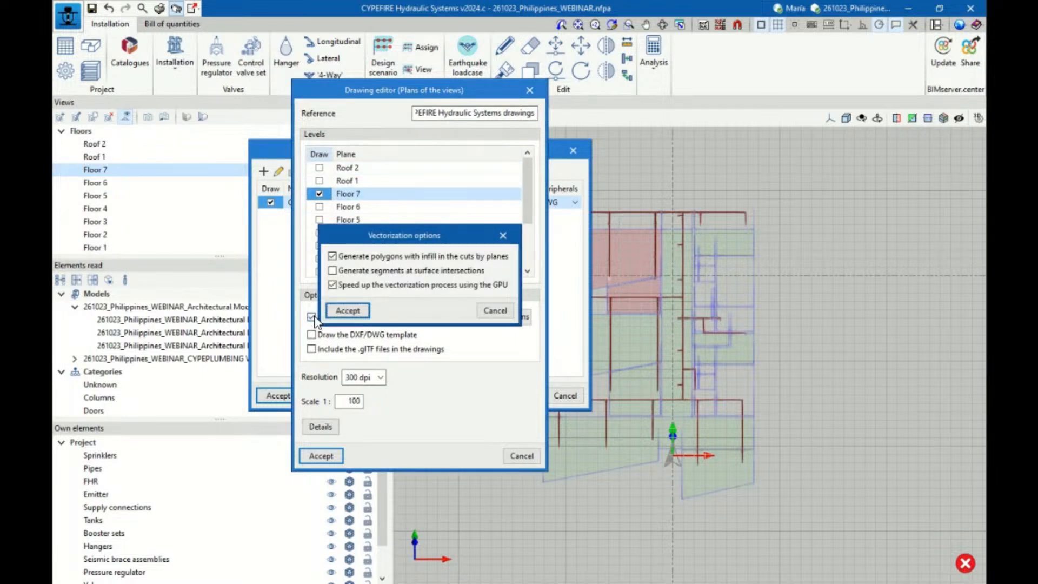
pyautogui.click(349, 313)
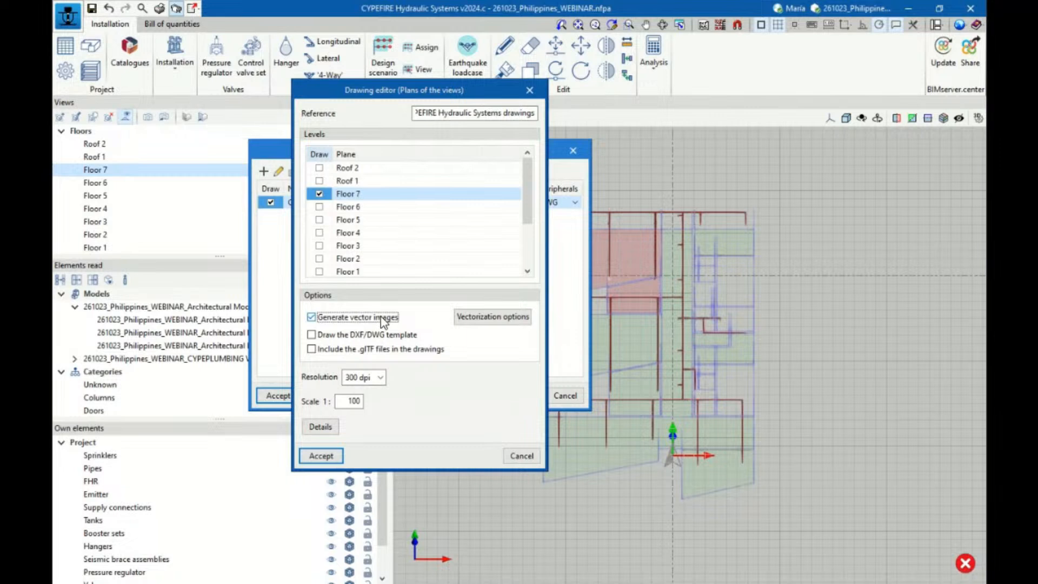
pyautogui.click(320, 456)
# Generate the Floor 7 drawing without keeping the previous composition settings and display the detail of all the drawings
pyautogui.click(278, 395)
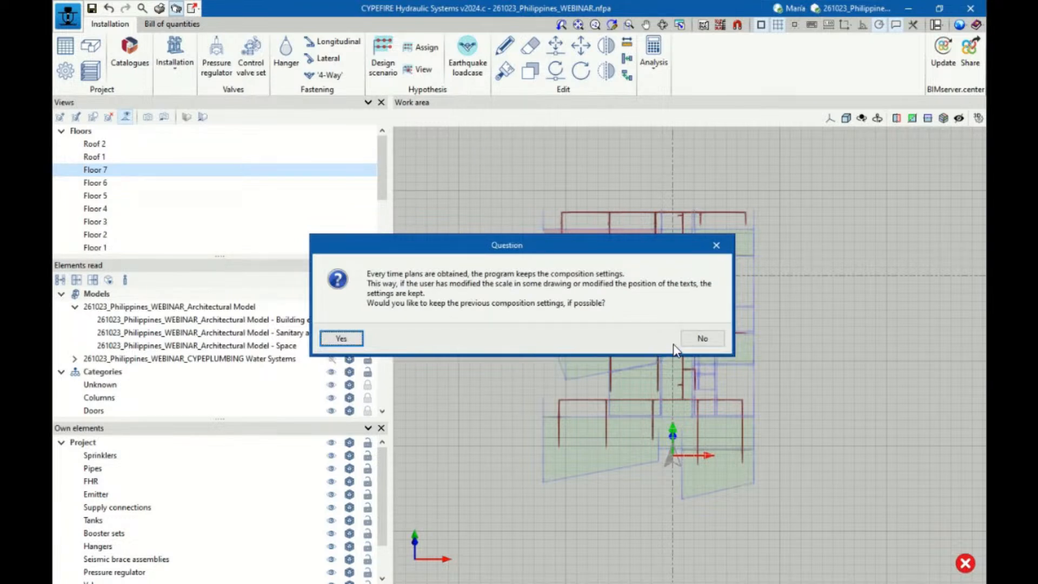
pyautogui.click(700, 339)
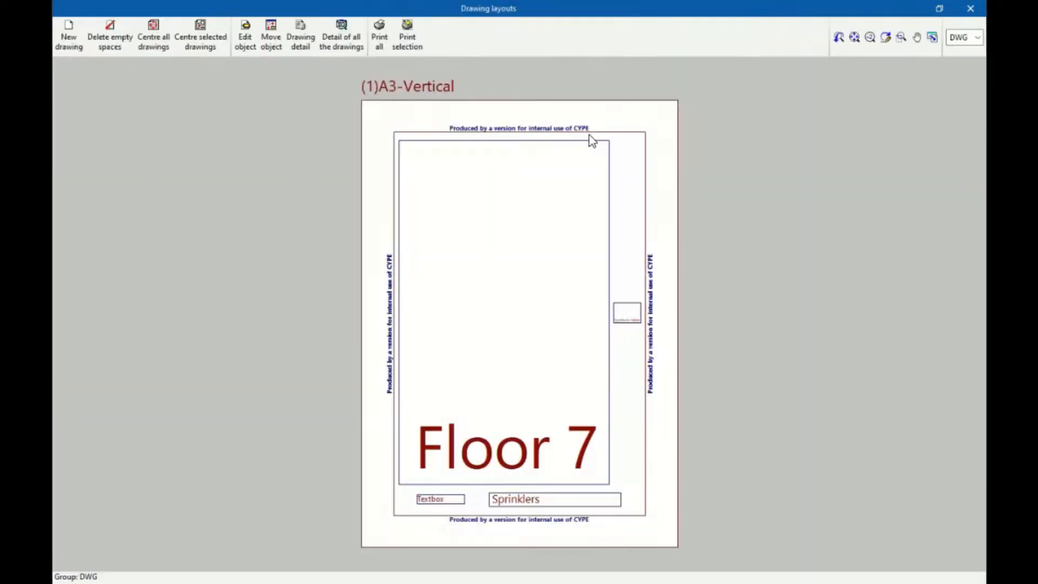
pyautogui.click(344, 40)
pyautogui.click(440, 130)
# Examine the pipe sizes, node numbers and flow arrows on the vectorized Floor 7 drawing, then close the drawing layouts
pyautogui.scroll(2, 424, 160)
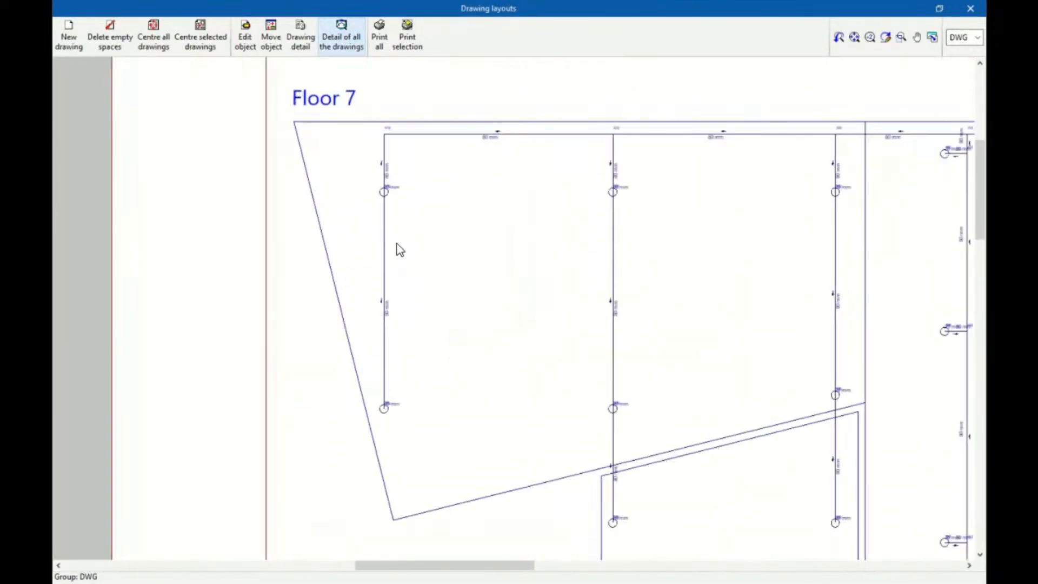
pyautogui.scroll(2, 397, 245)
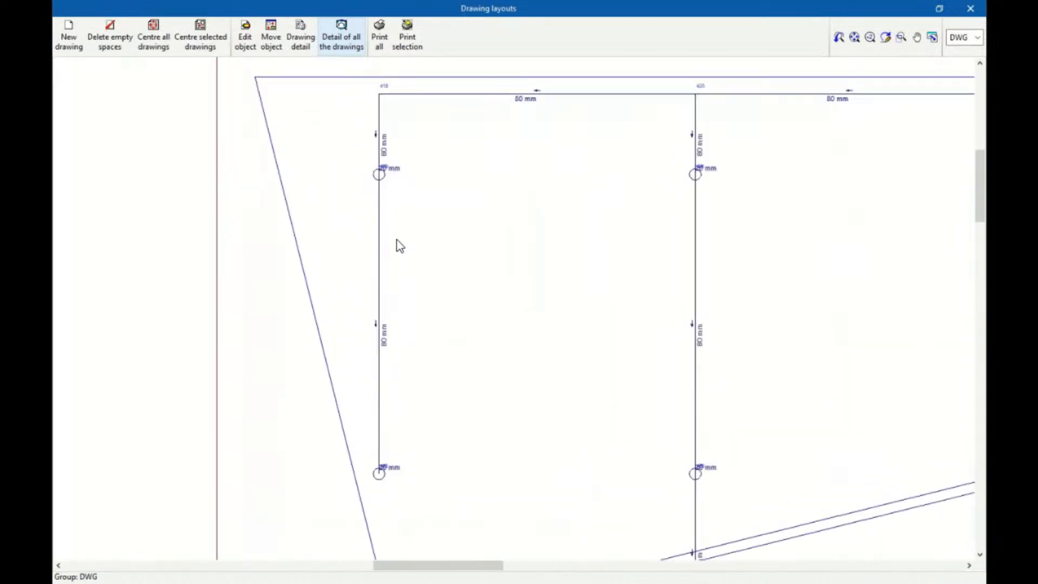
pyautogui.scroll(2, 432, 127)
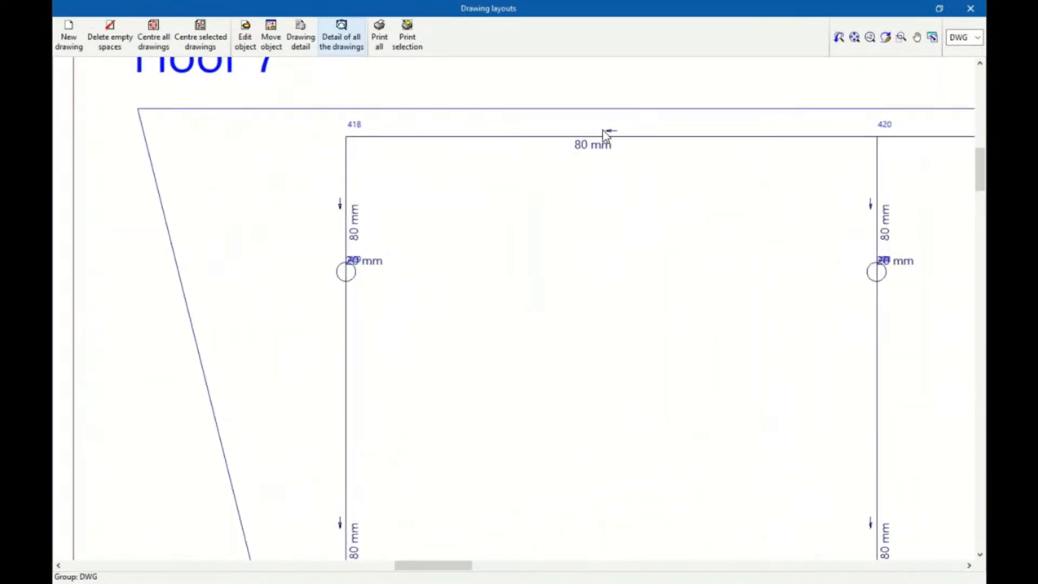
pyautogui.scroll(-2, 395, 194)
pyautogui.scroll(-5, 451, 184)
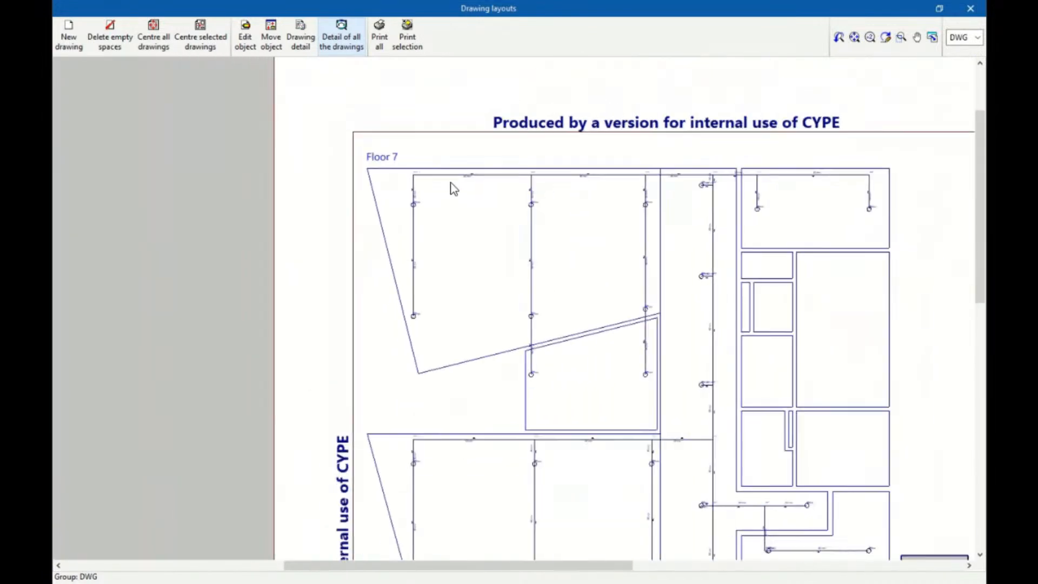
pyautogui.scroll(2, 452, 184)
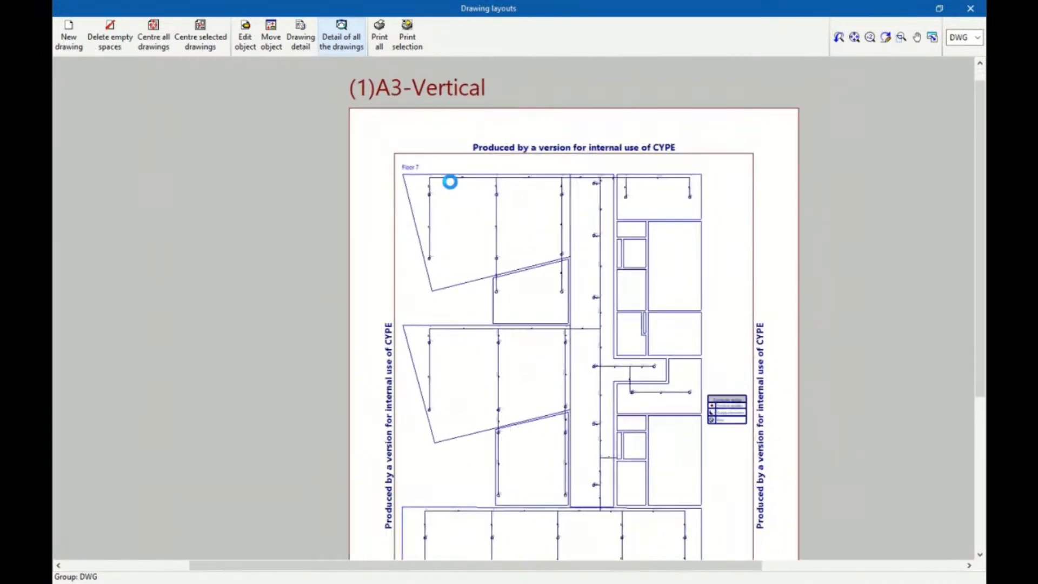
pyautogui.scroll(2, 524, 148)
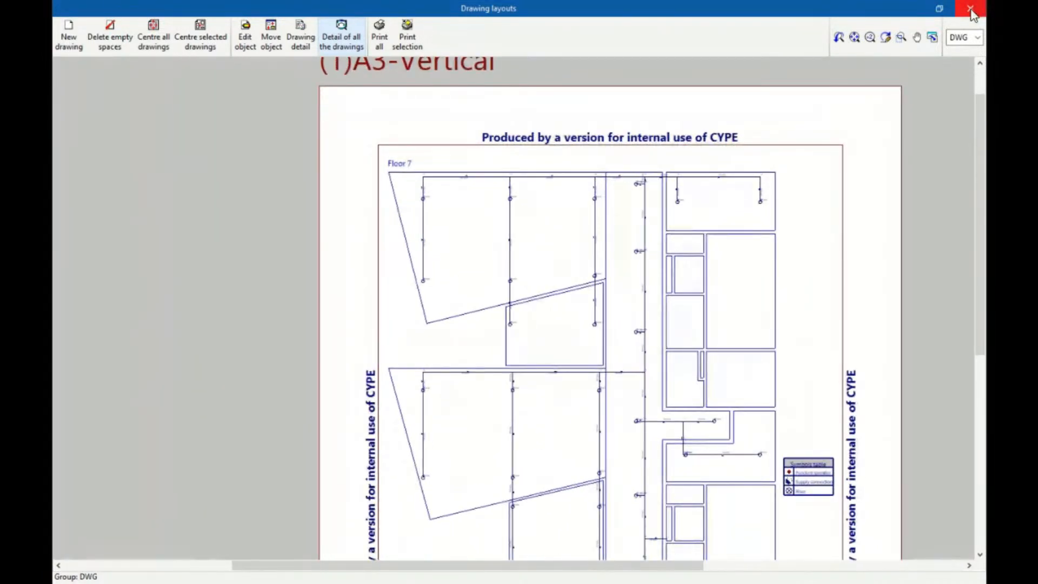
pyautogui.click(970, 9)
# Review the settings of the CYPEFIRE Hydraulic Systems drawings, then close the drawing editor and the drawing selection
pyautogui.click(278, 171)
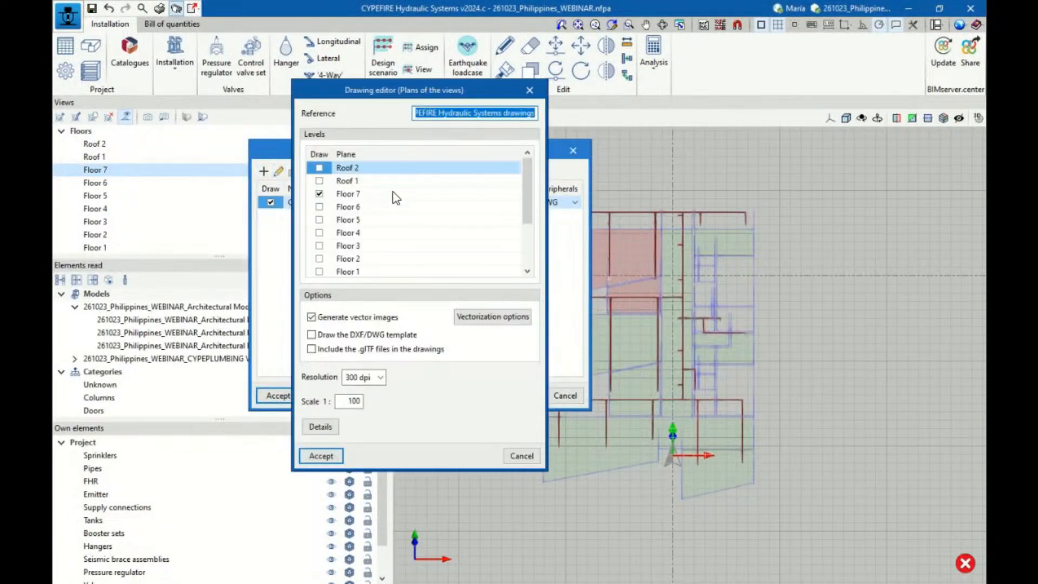
pyautogui.click(524, 94)
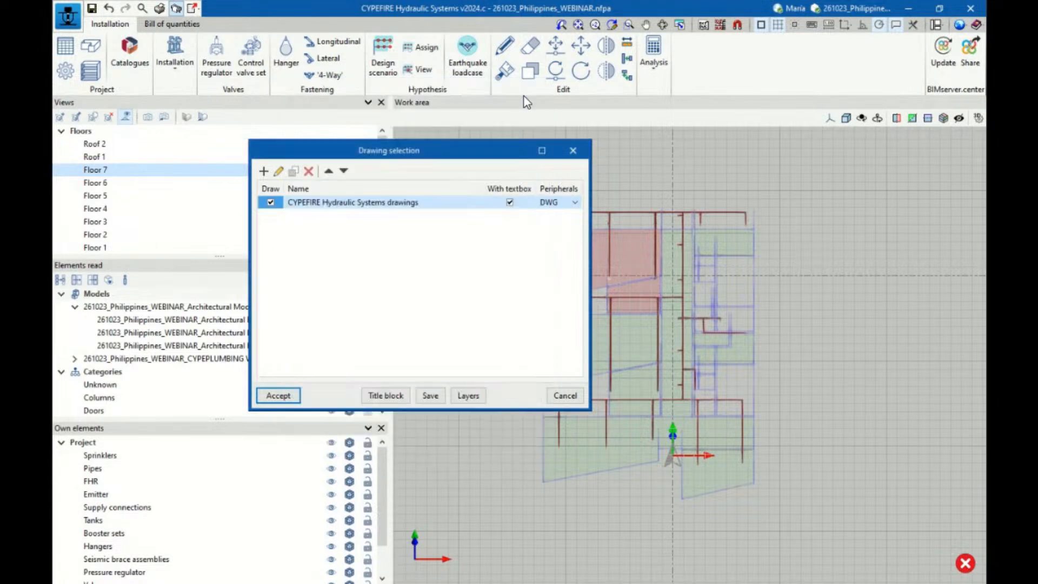
pyautogui.click(572, 151)
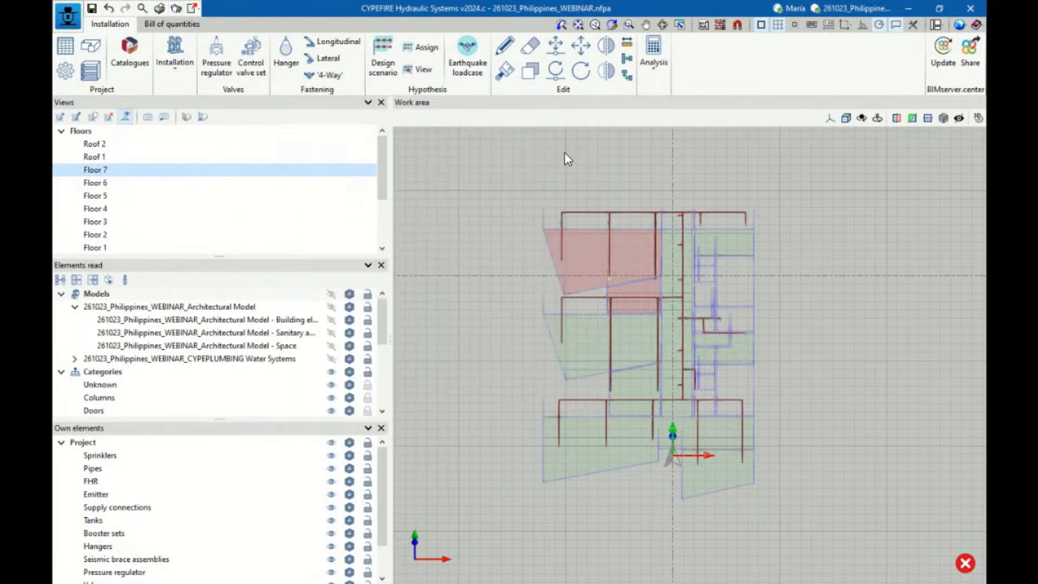
# Review the name and description for sharing the results on BIMserver.center, then cancel the sharing
pyautogui.click(970, 69)
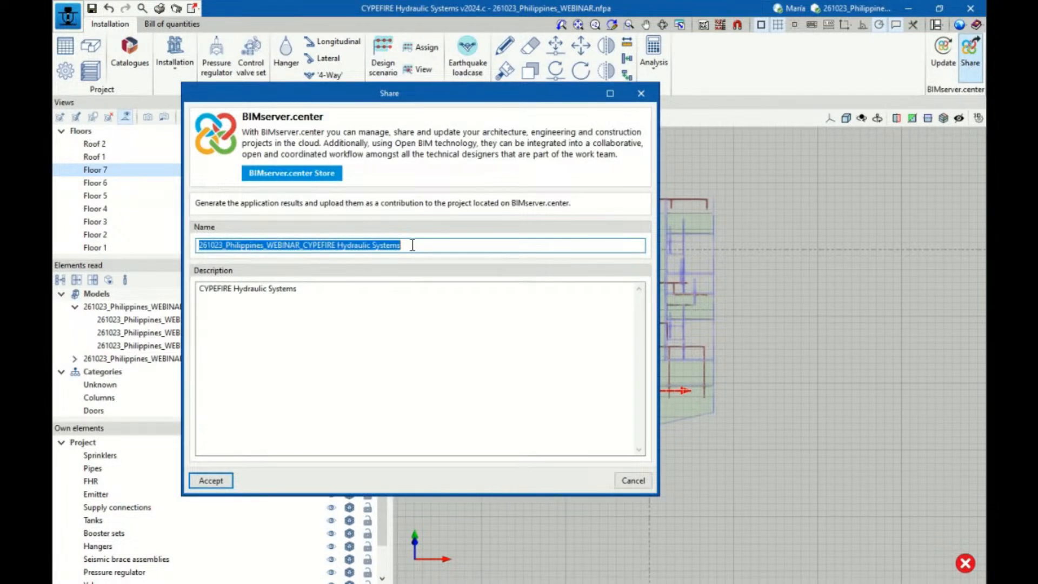
pyautogui.click(633, 480)
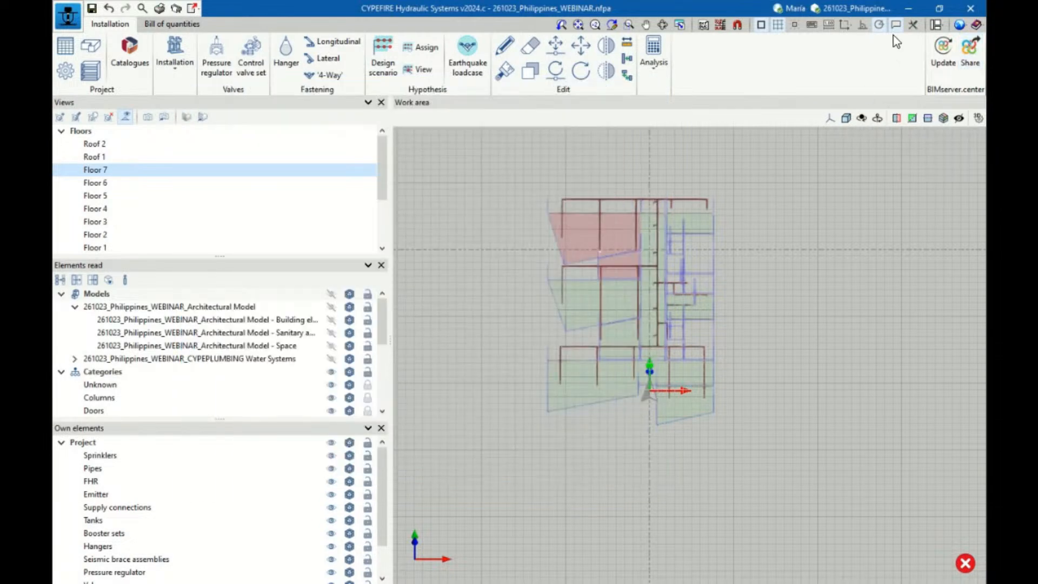
# Switch to BIMserver.center in the browser and show the contributions of the 261023_Philippines_WEBINAR project
pyautogui.click(909, 8)
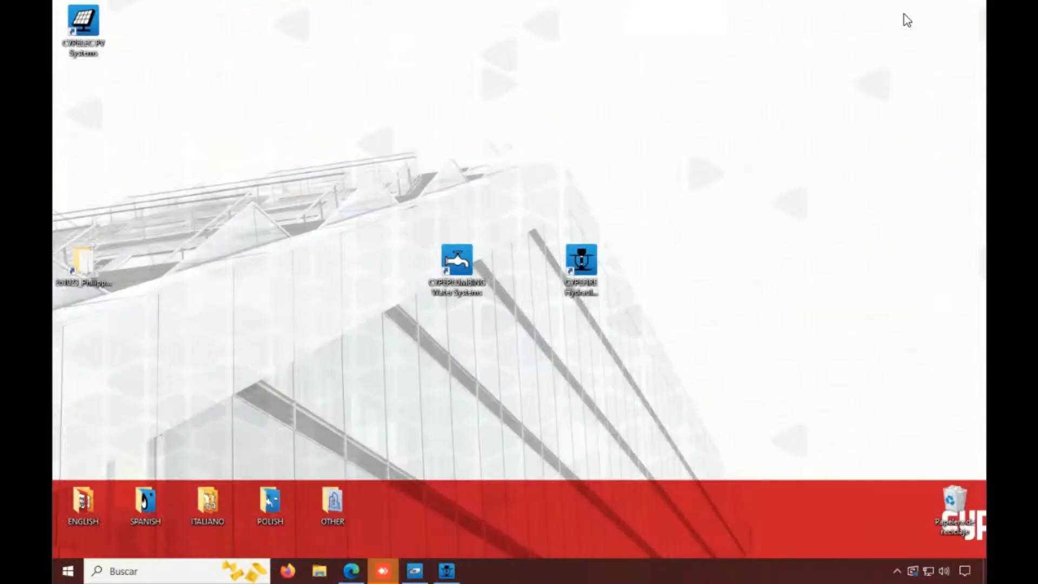
pyautogui.click(352, 570)
pyautogui.click(125, 14)
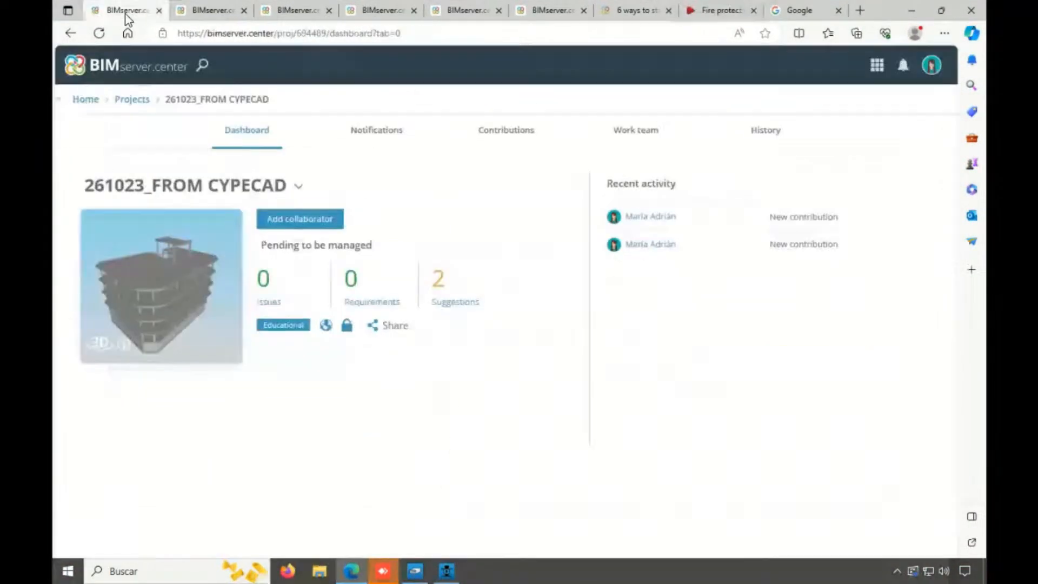
pyautogui.click(123, 106)
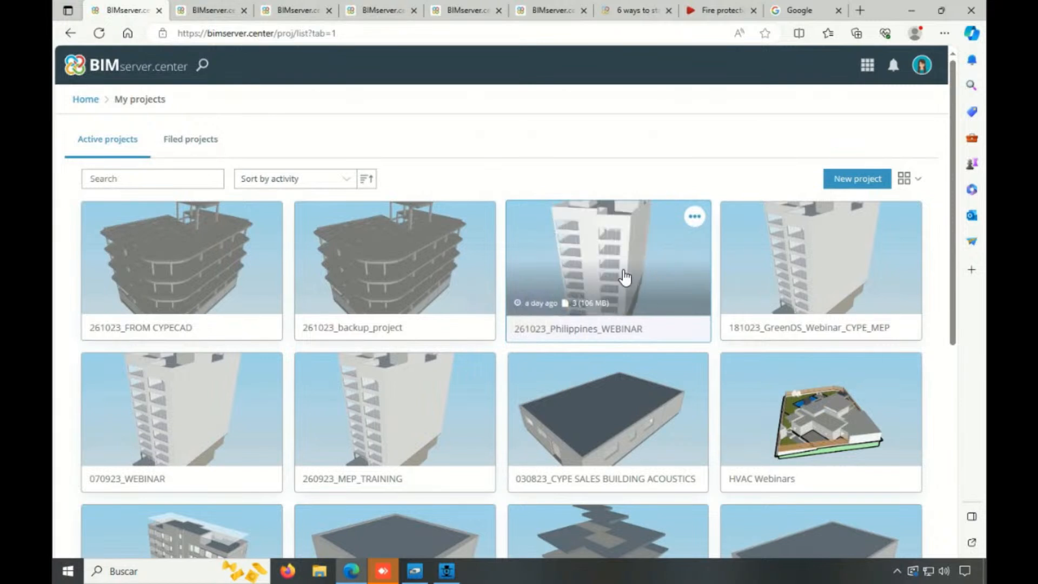
pyautogui.click(624, 278)
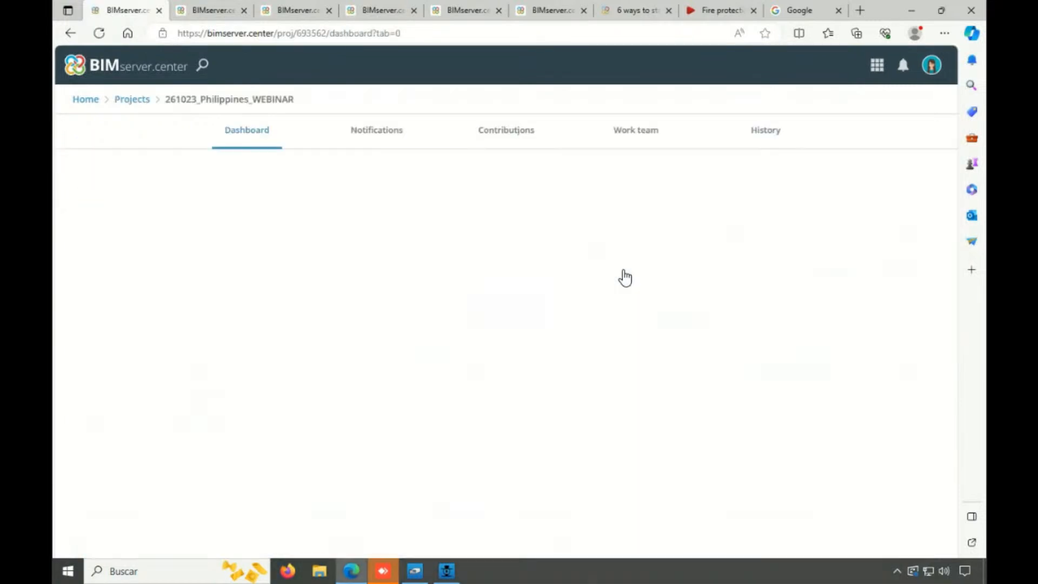
pyautogui.click(522, 140)
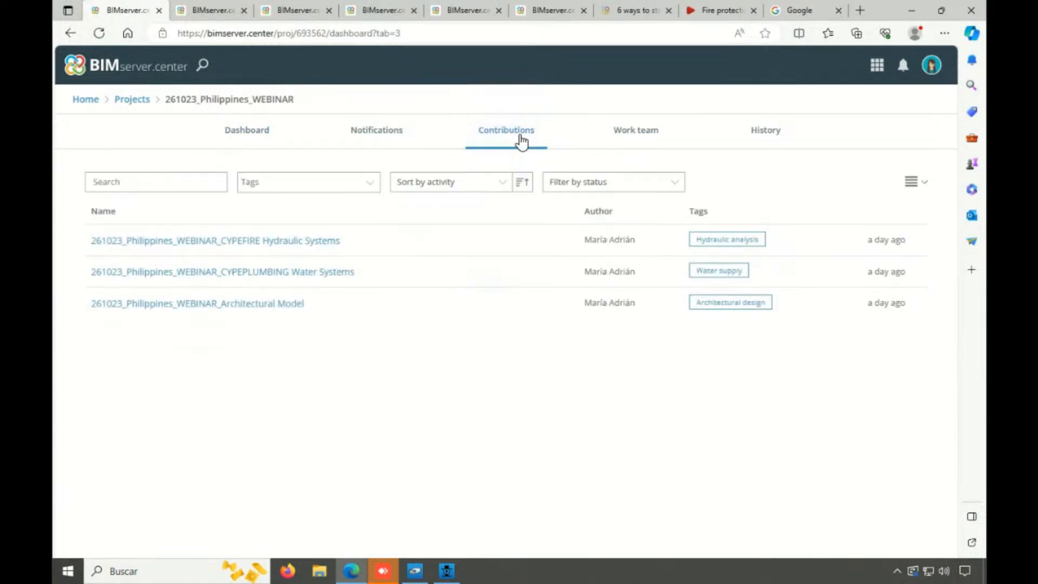
# Open the CYPEFIRE Hydraulic Systems contribution and browse its included files up to page 2
pyautogui.click(267, 249)
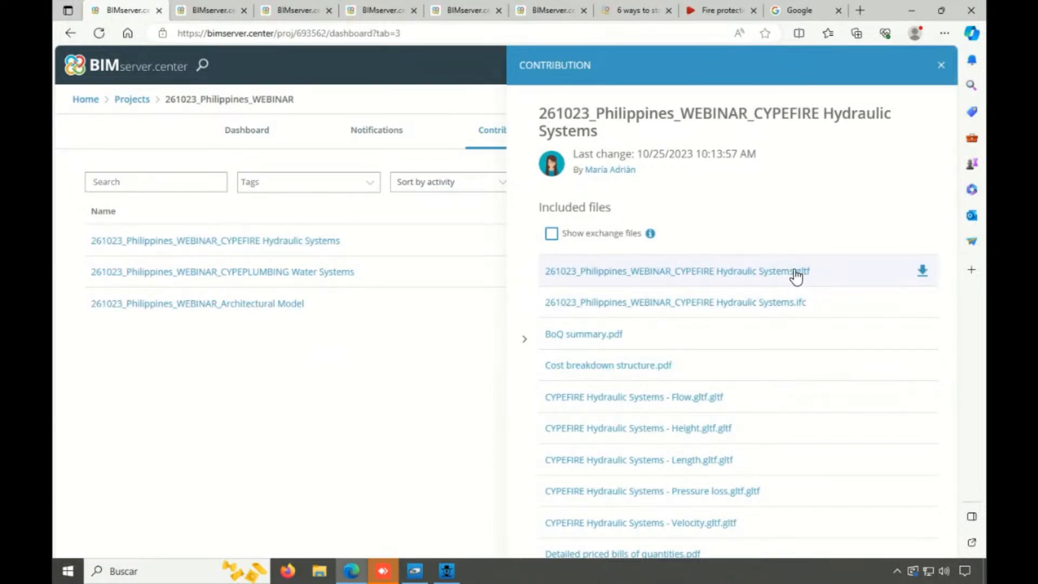
pyautogui.scroll(-1, 795, 275)
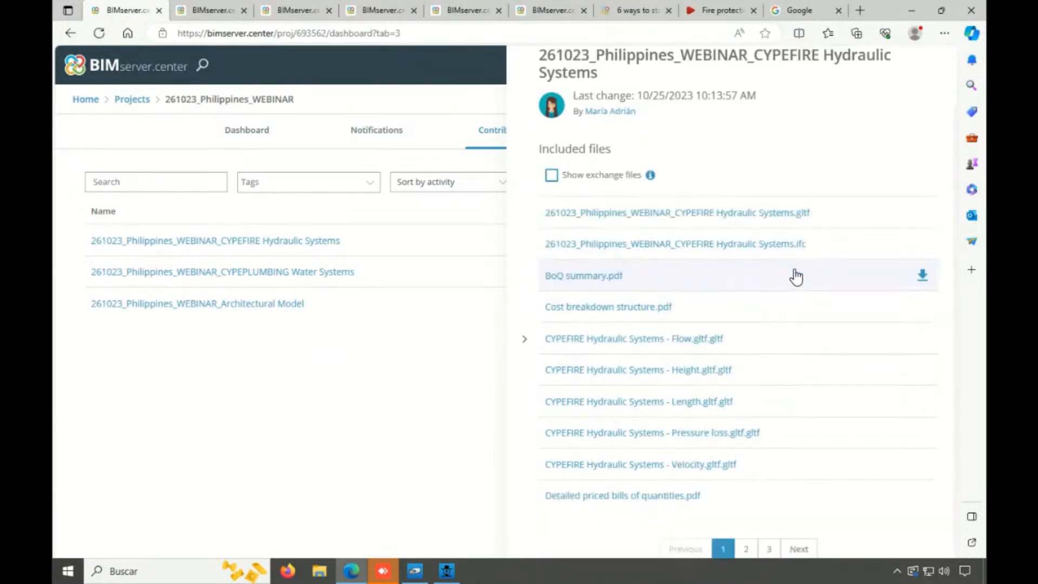
pyautogui.click(743, 549)
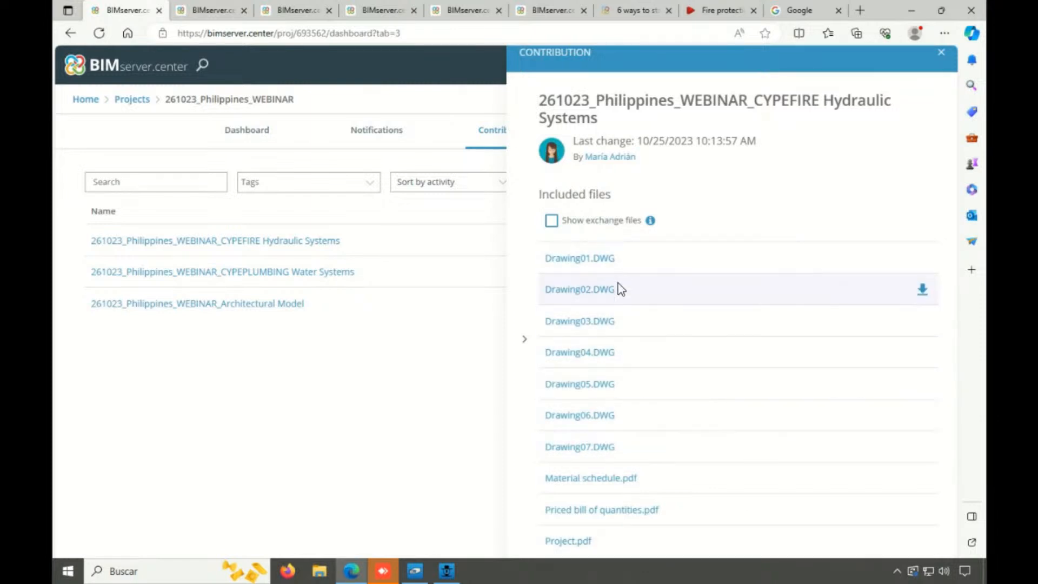
# Open Project.pdf from the included files, enlarge it, go to page 20 and look through the pipes tables
pyautogui.scroll(-1, 708, 469)
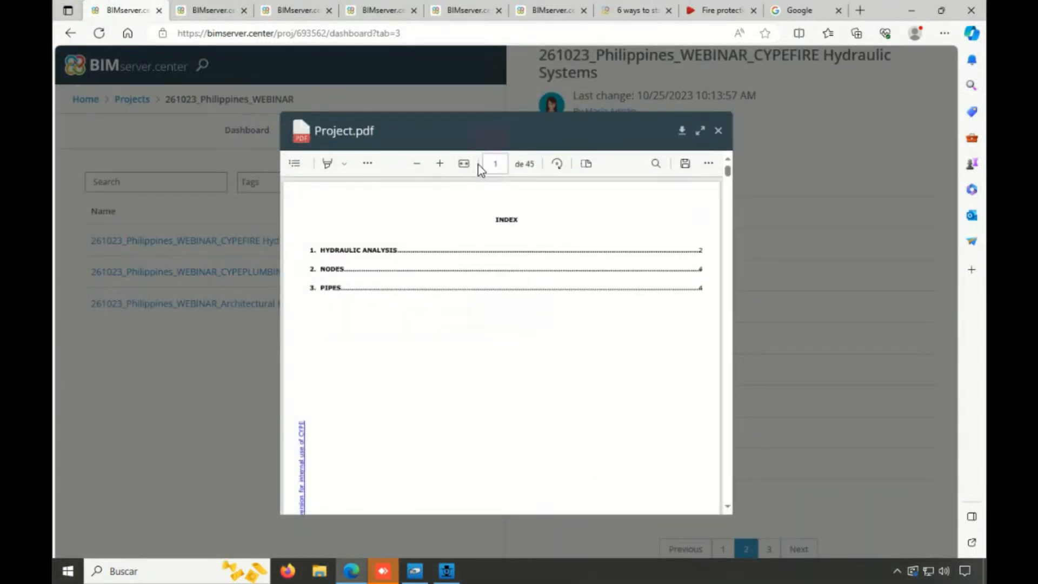
pyautogui.click(439, 163)
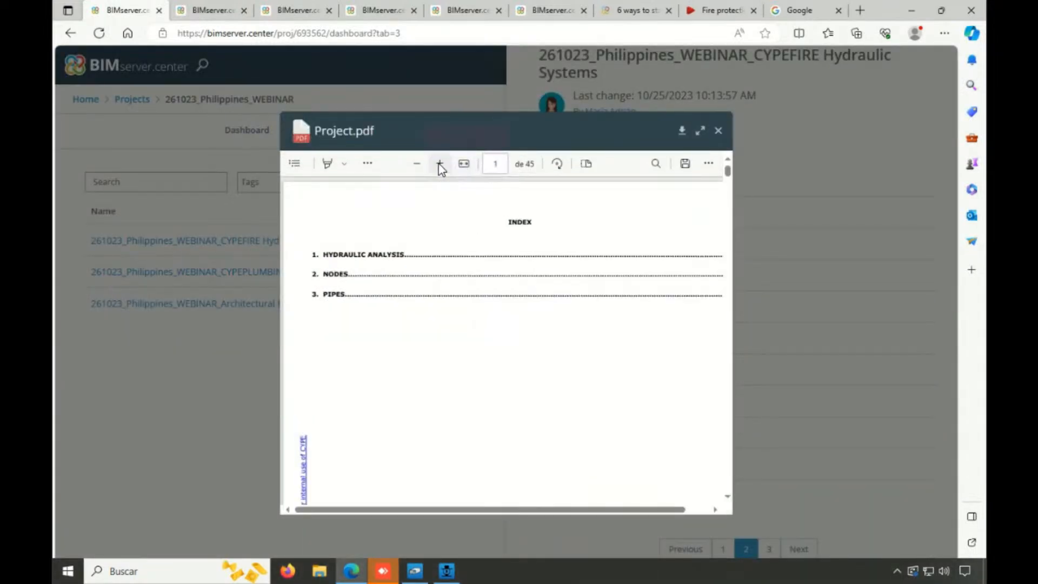
pyautogui.click(495, 164)
pyautogui.write('20')
pyautogui.press('Return')
pyautogui.scroll(-10, 524, 291)
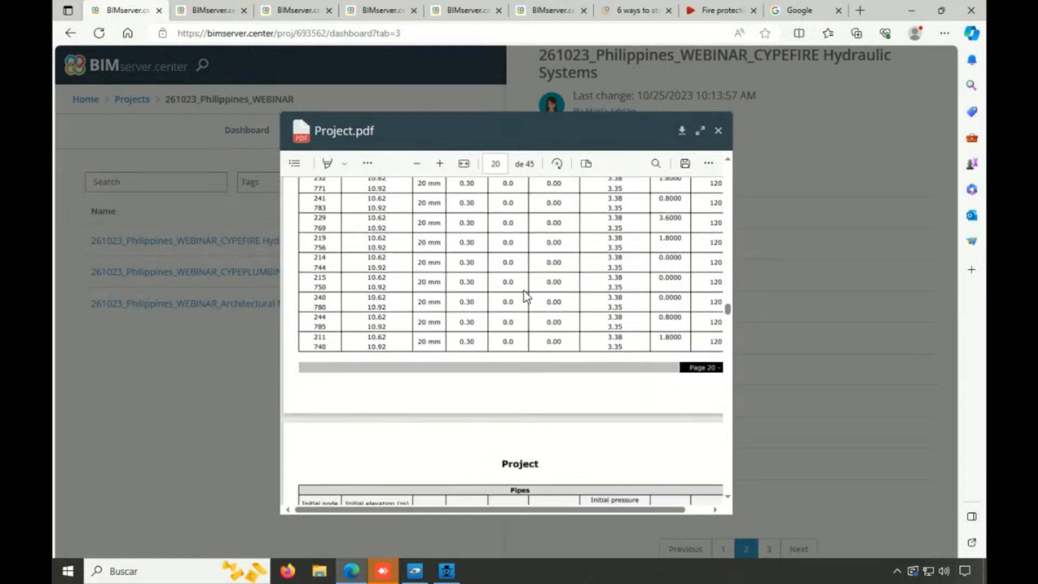
pyautogui.scroll(-10, 523, 288)
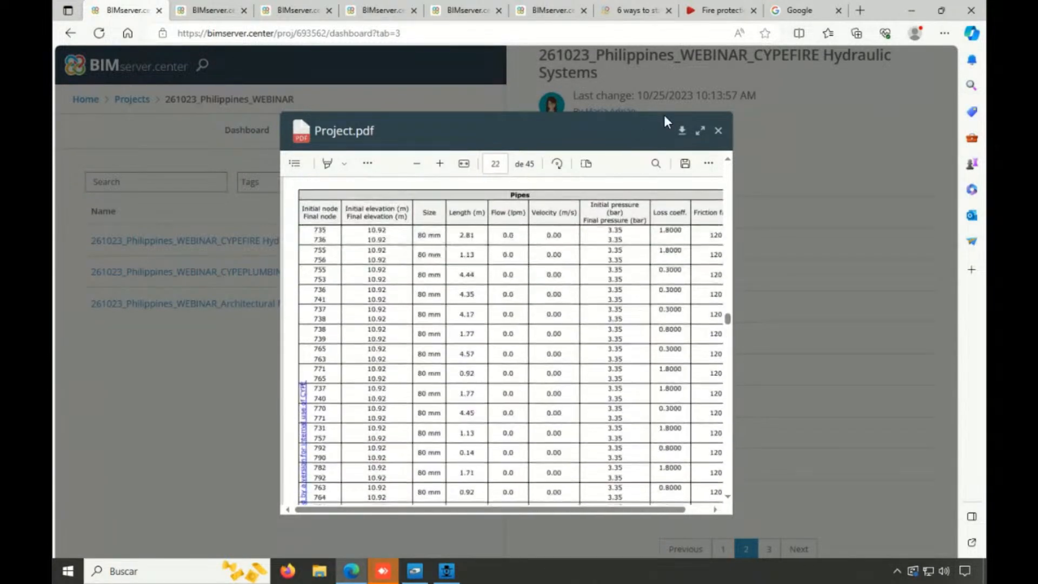
# Close the Project.pdf preview, switch from the browser to CYPELEC PV Systems and open the PV Systems.pvsy project
pyautogui.click(716, 132)
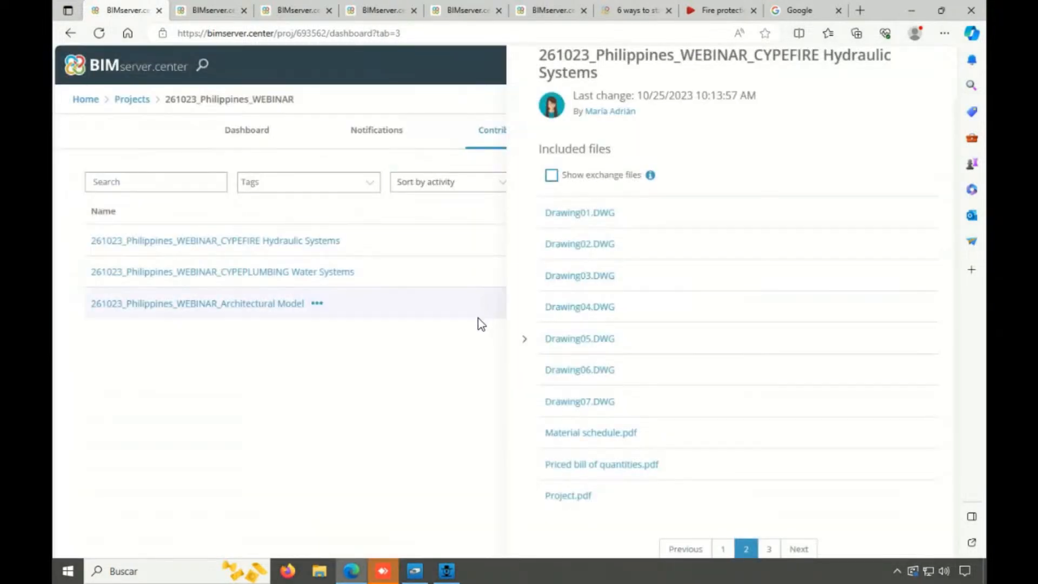
pyautogui.click(911, 11)
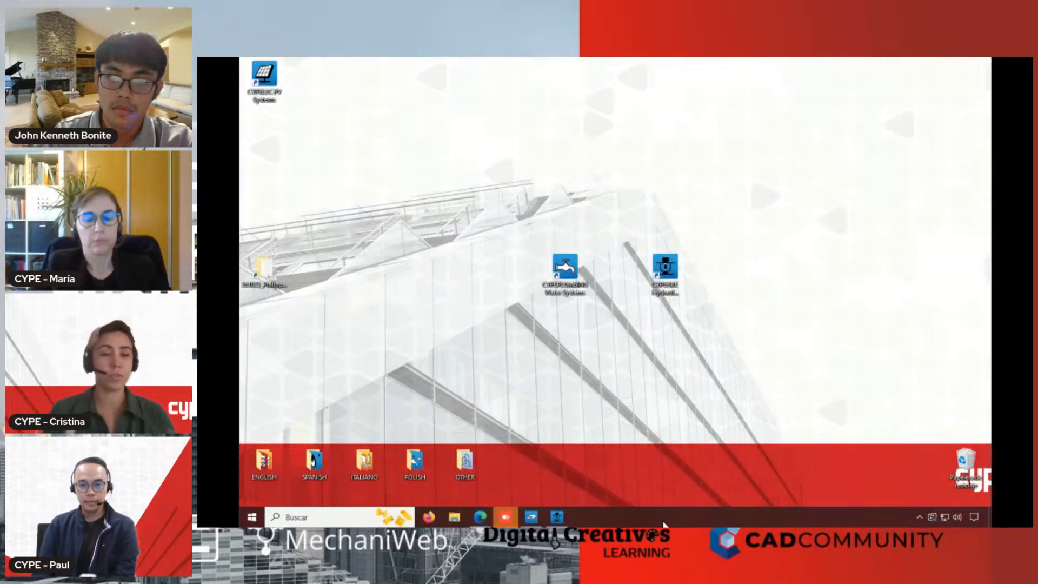
pyautogui.doubleClick(269, 92)
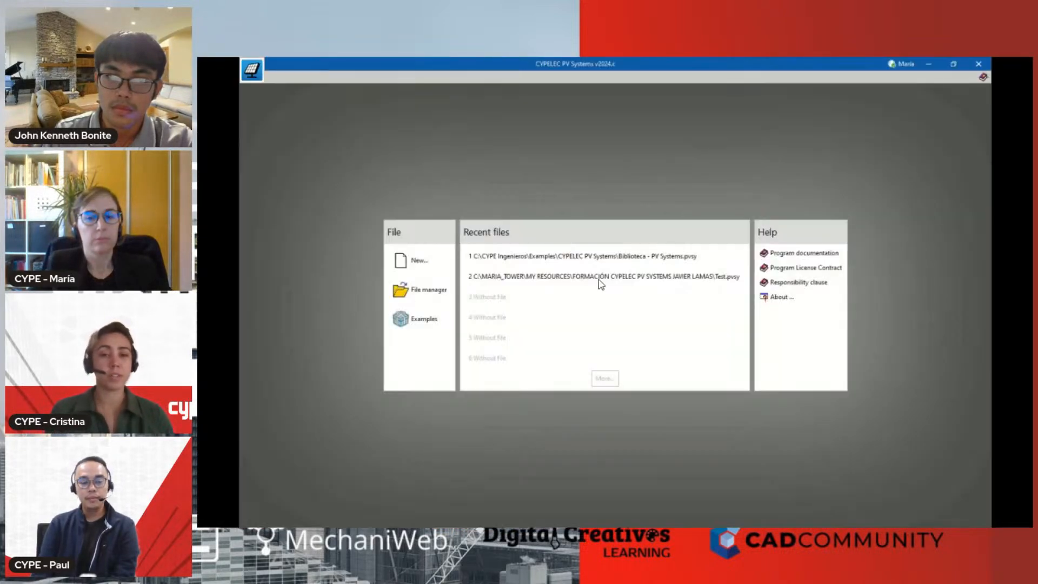
pyautogui.click(619, 255)
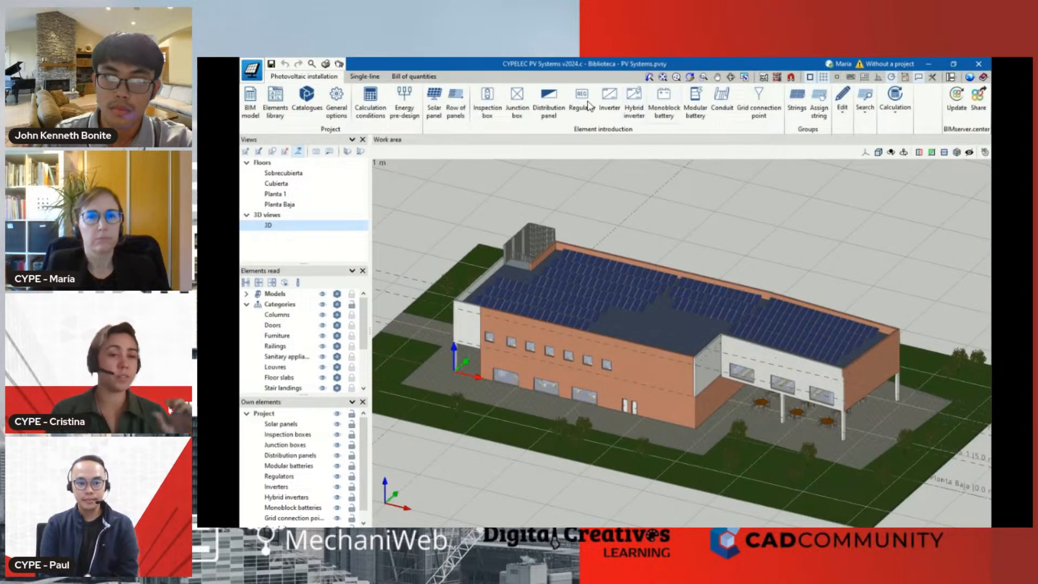
# Hide the Arquitectura model to isolate the solar panels, show it again and look over the building in 3D
pyautogui.click(246, 293)
pyautogui.click(323, 304)
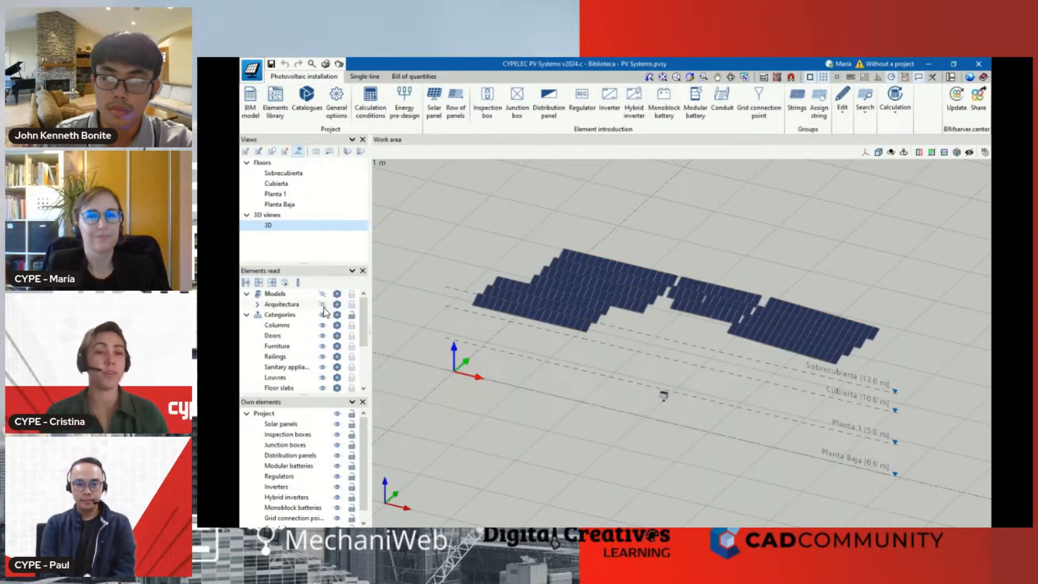
pyautogui.click(322, 305)
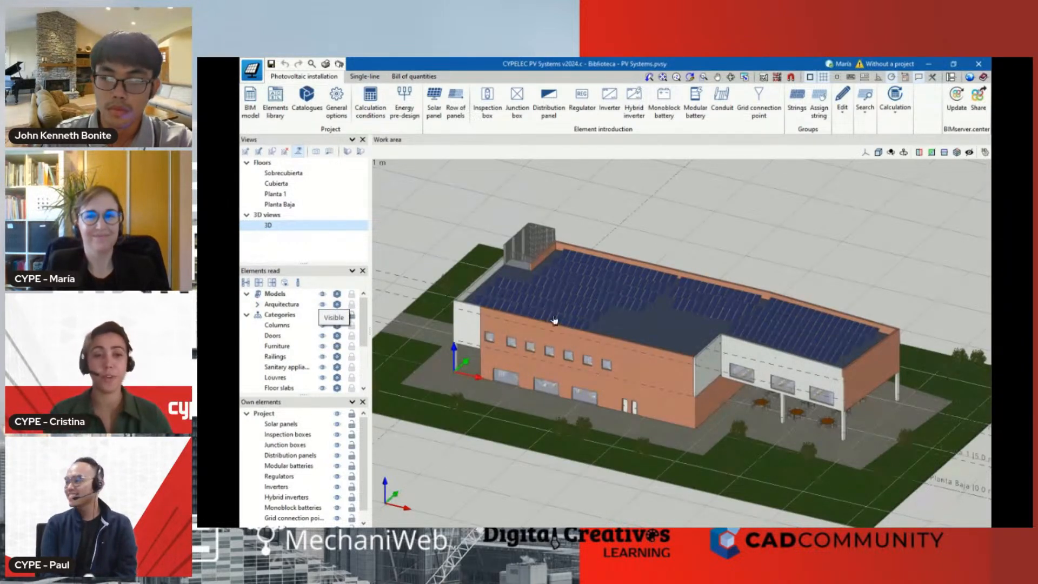
pyautogui.moveTo(581, 338)
pyautogui.scroll(-1, 581, 339)
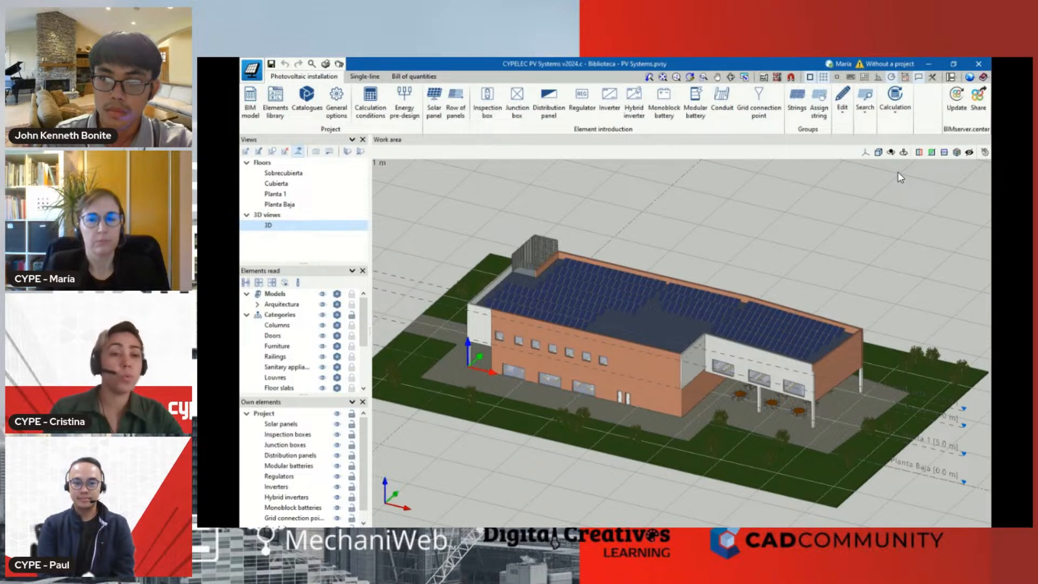
pyautogui.scroll(-1, 899, 177)
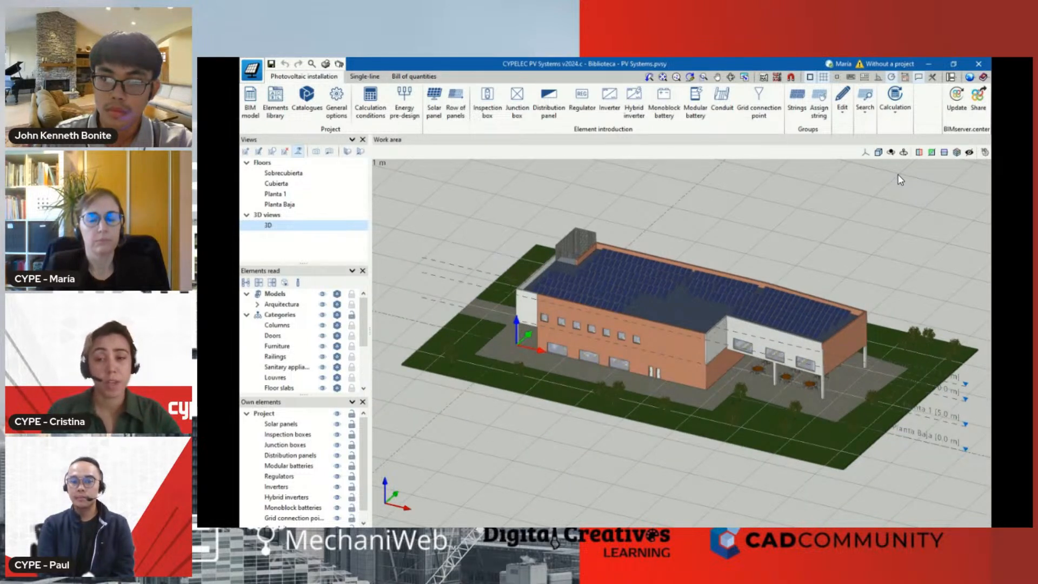
pyautogui.click(929, 65)
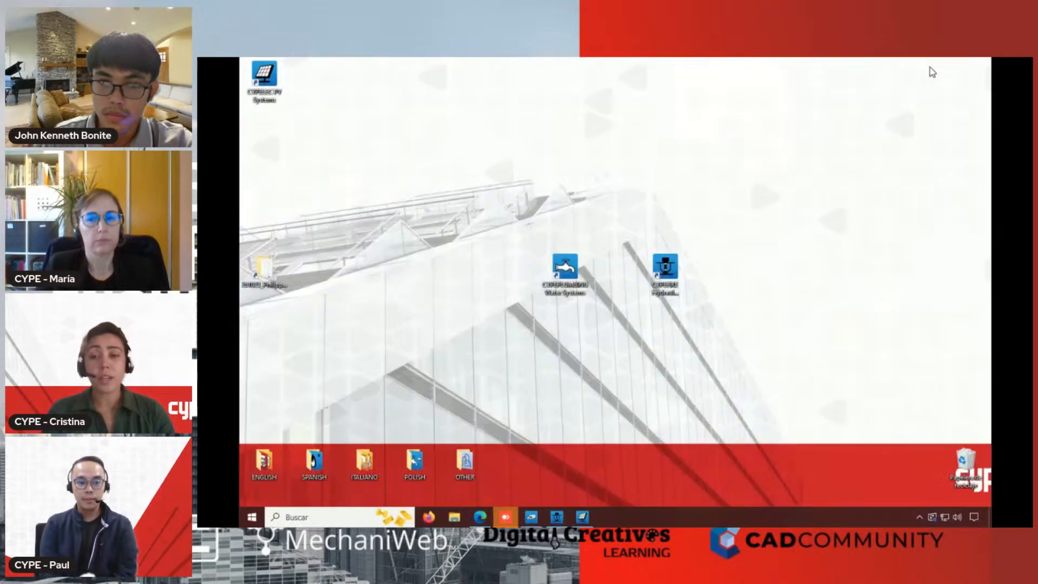
# Start CYPE Architecture from the ENGLISH desktop folder and open the recent file 261023_Philippines_WEBINAR.str
pyautogui.doubleClick(265, 462)
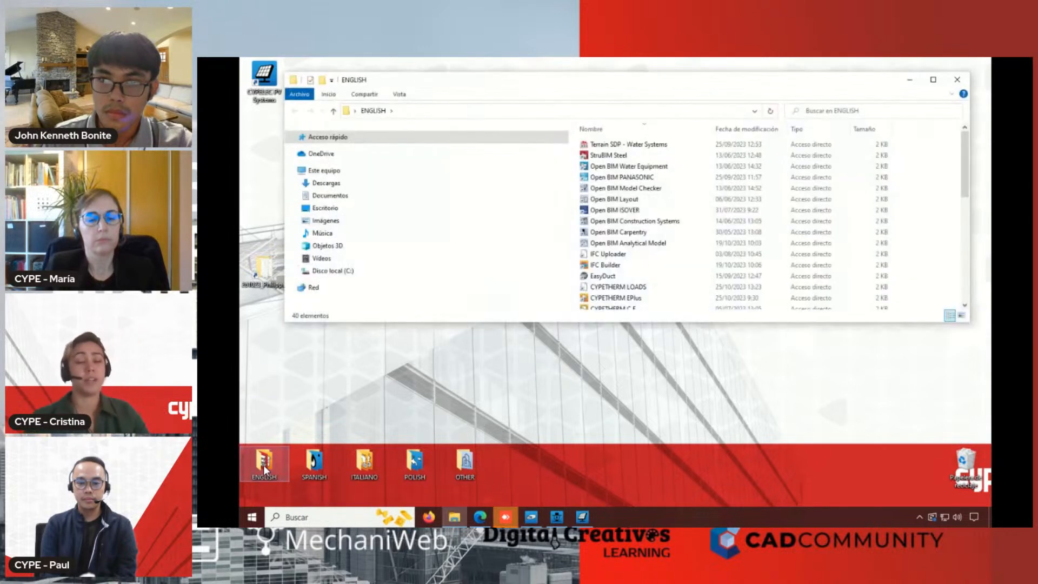
pyautogui.scroll(-2, 610, 219)
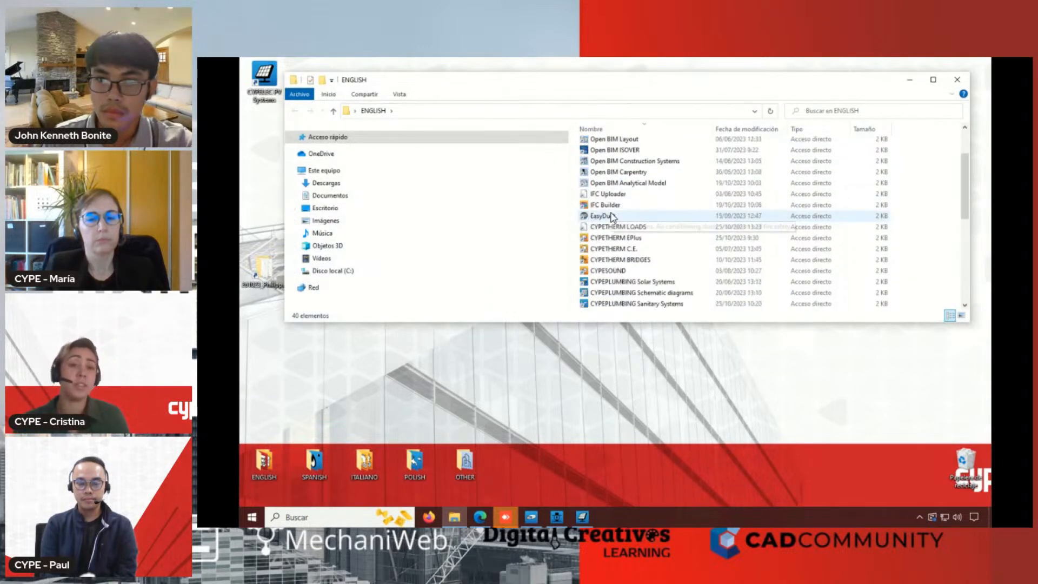
pyautogui.scroll(-4, 612, 216)
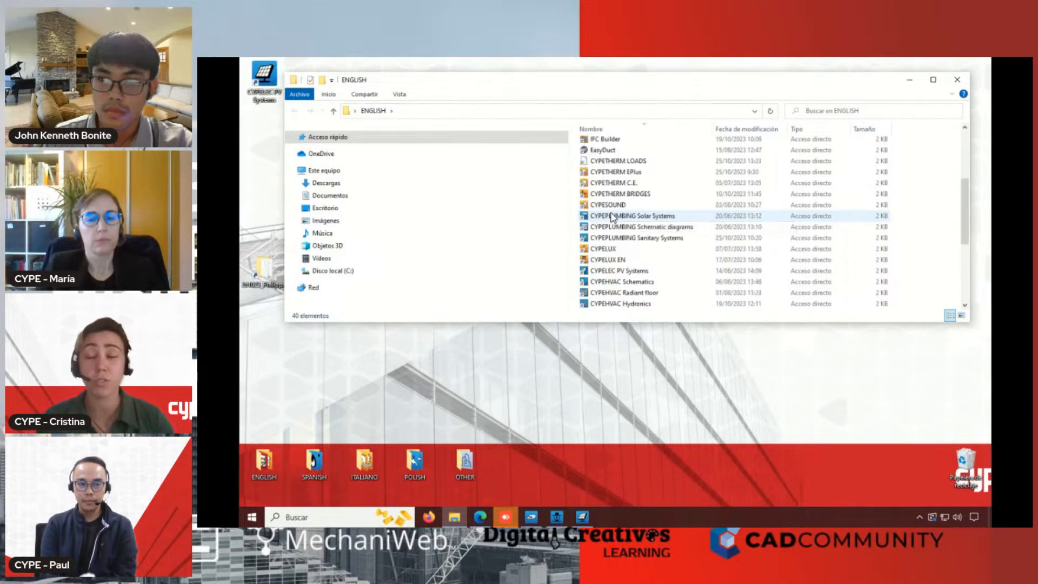
pyautogui.scroll(-2, 613, 218)
pyautogui.doubleClick(625, 238)
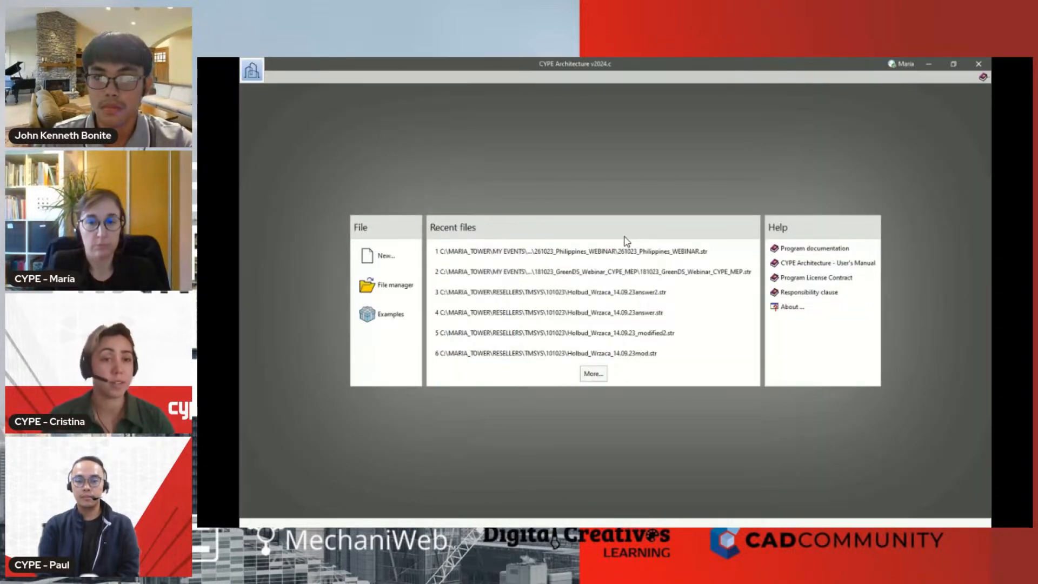
pyautogui.click(626, 251)
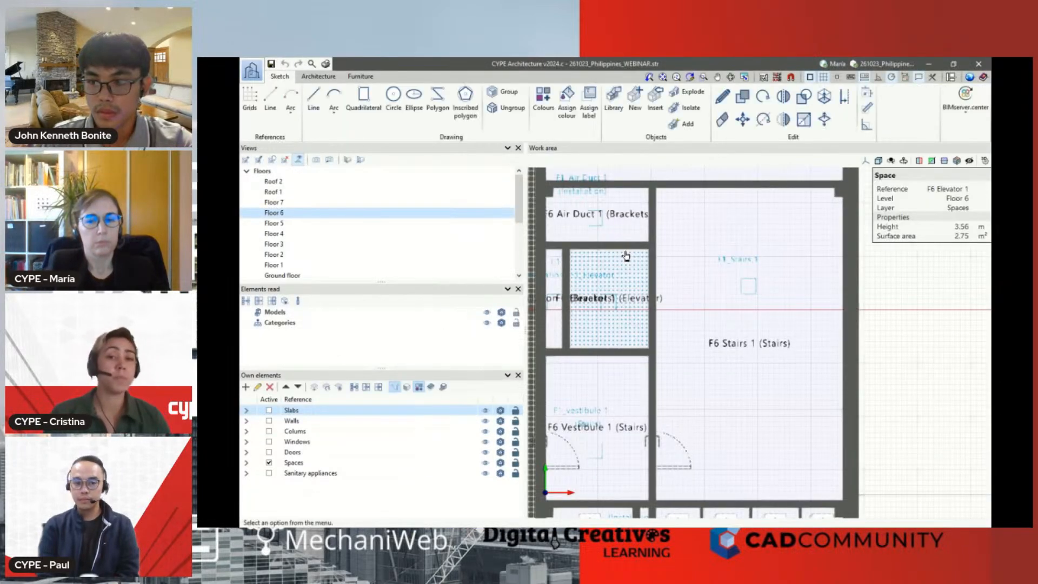
# Examine the whole building in the 3D view from several angles, then put away CYPE Architecture and the ENGLISH folder
pyautogui.scroll(-3, 417, 273)
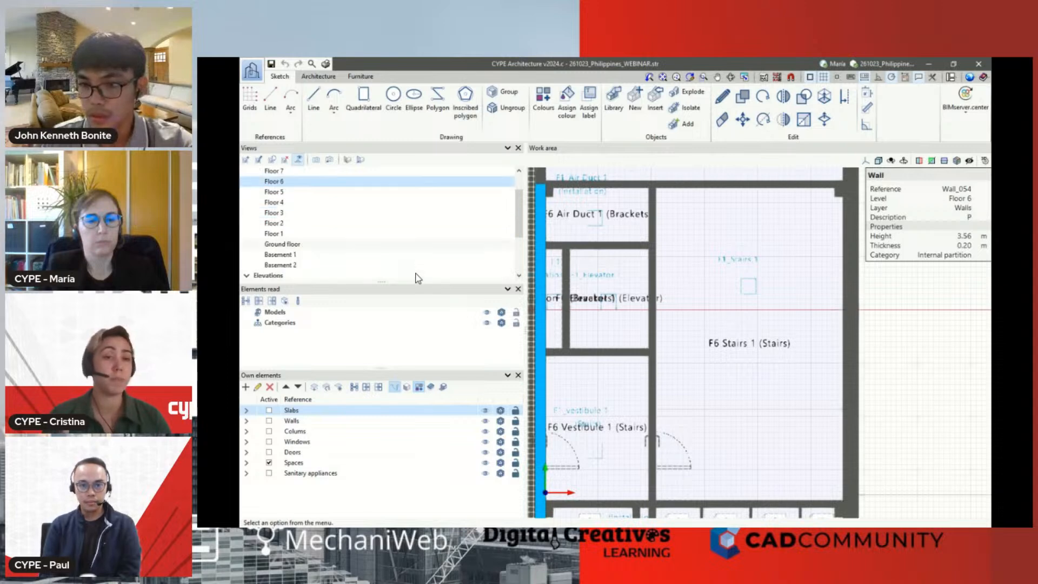
pyautogui.click(318, 265)
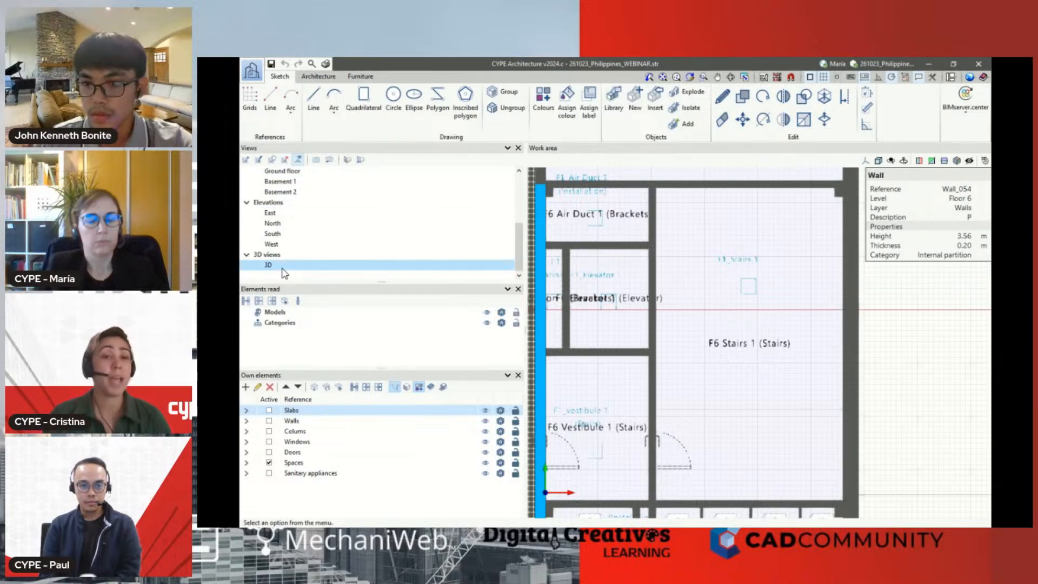
pyautogui.scroll(-3, 607, 443)
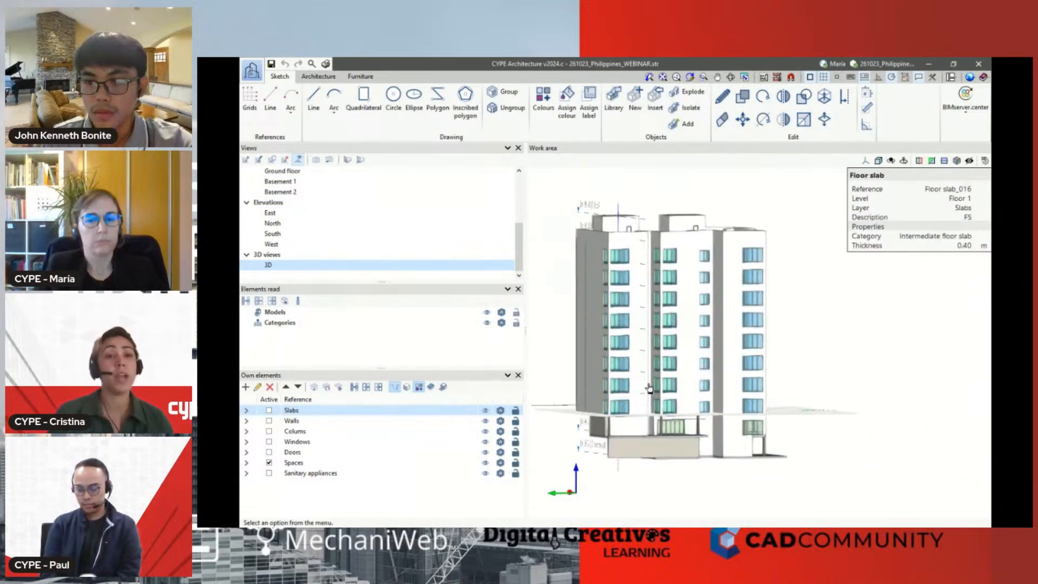
pyautogui.moveTo(827, 254); pyautogui.dragTo(780, 260, button='middle')
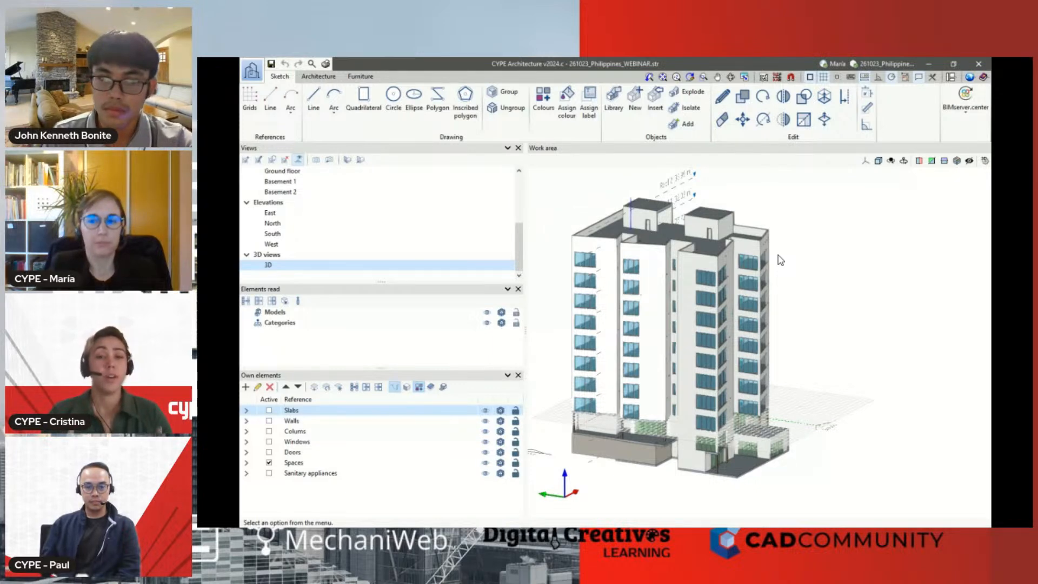
pyautogui.click(928, 64)
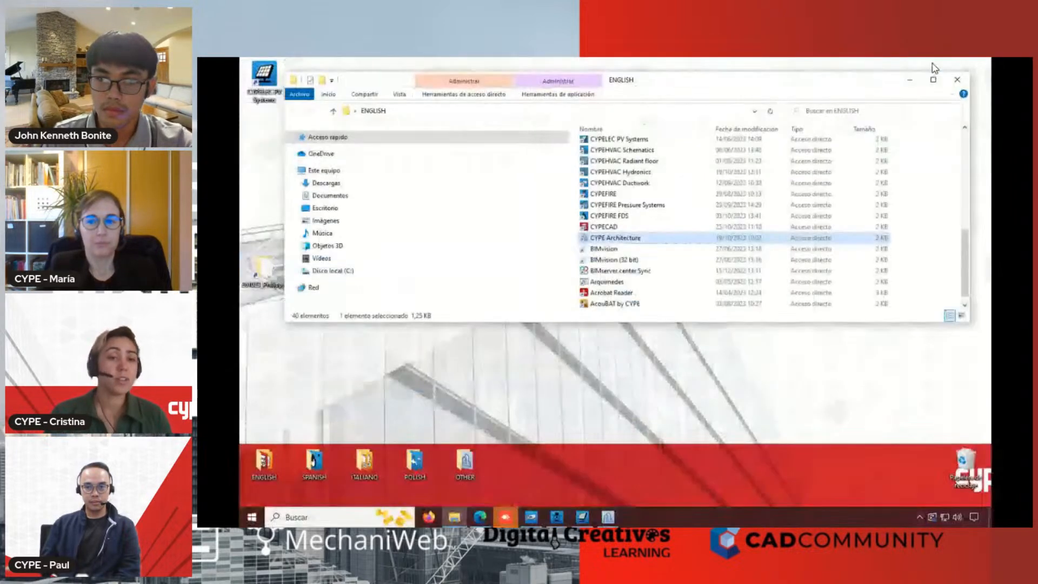
pyautogui.click(961, 83)
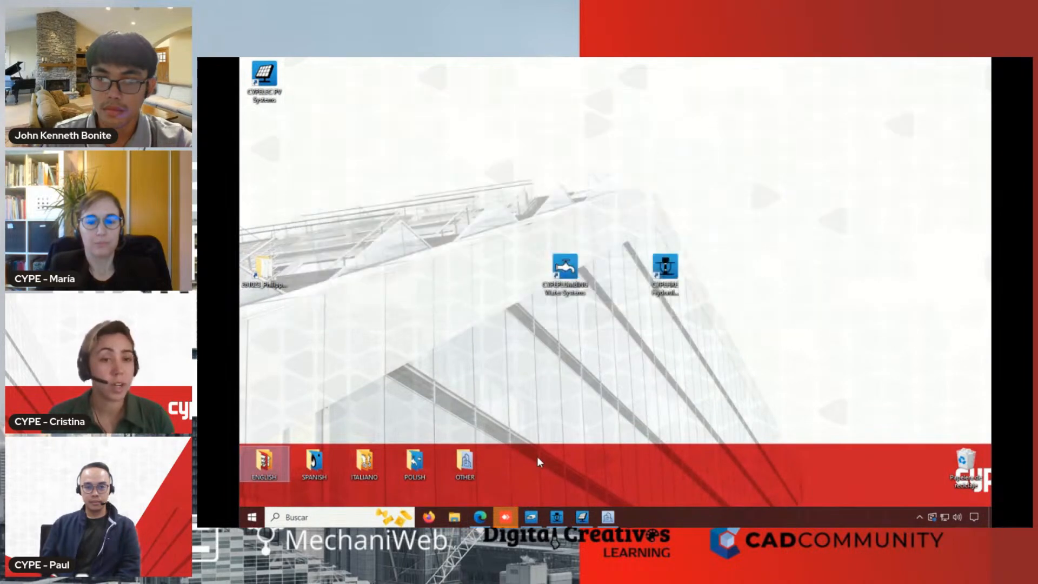
pyautogui.click(485, 517)
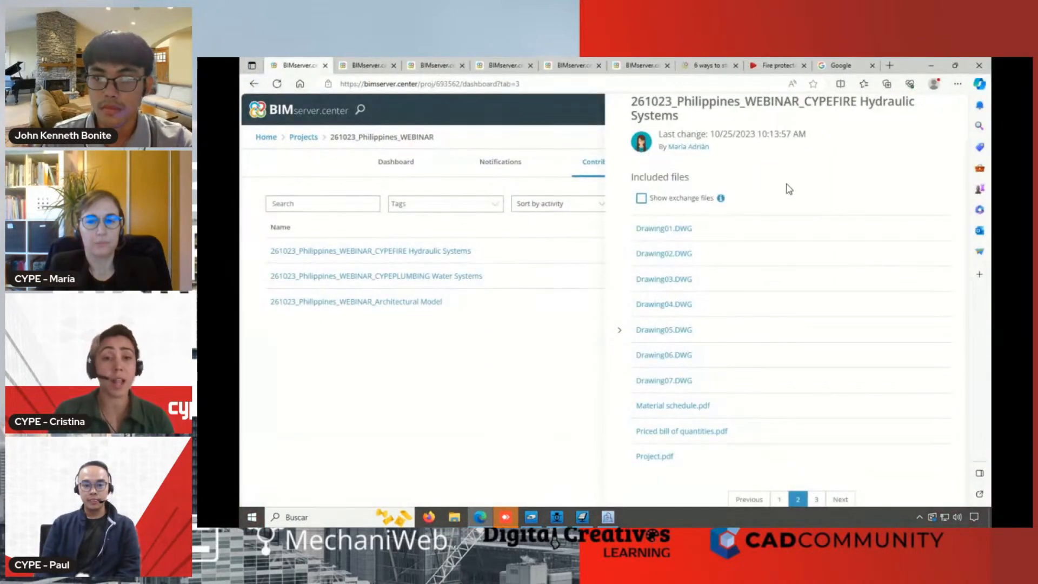
pyautogui.click(890, 66)
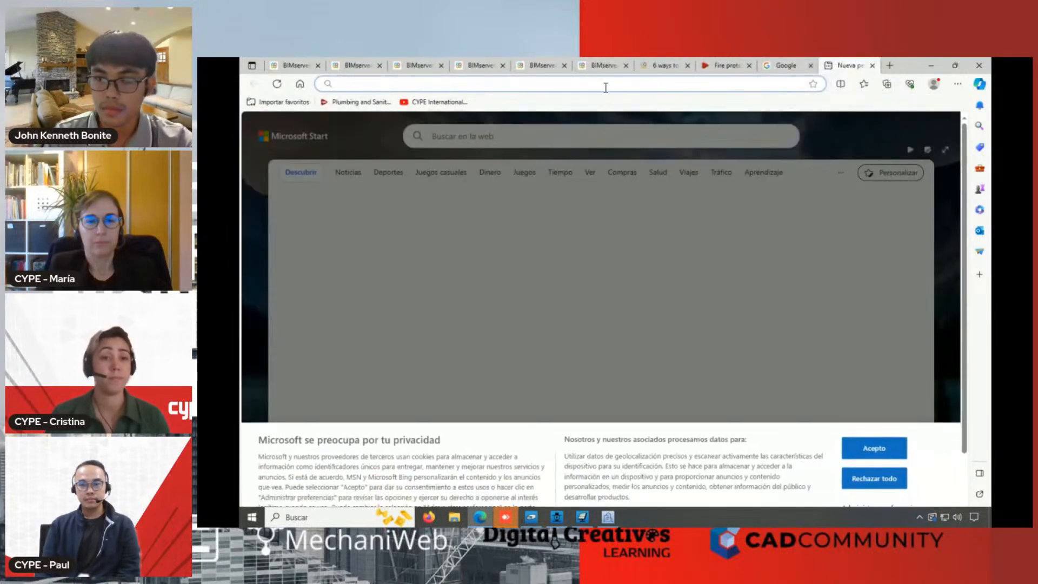
pyautogui.write('www.cype.com')
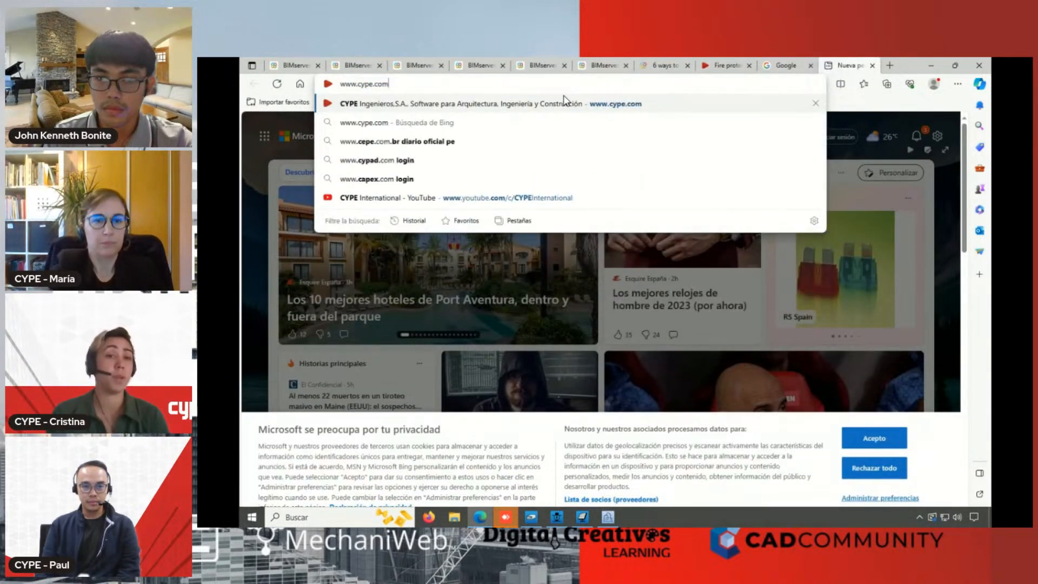
pyautogui.click(564, 103)
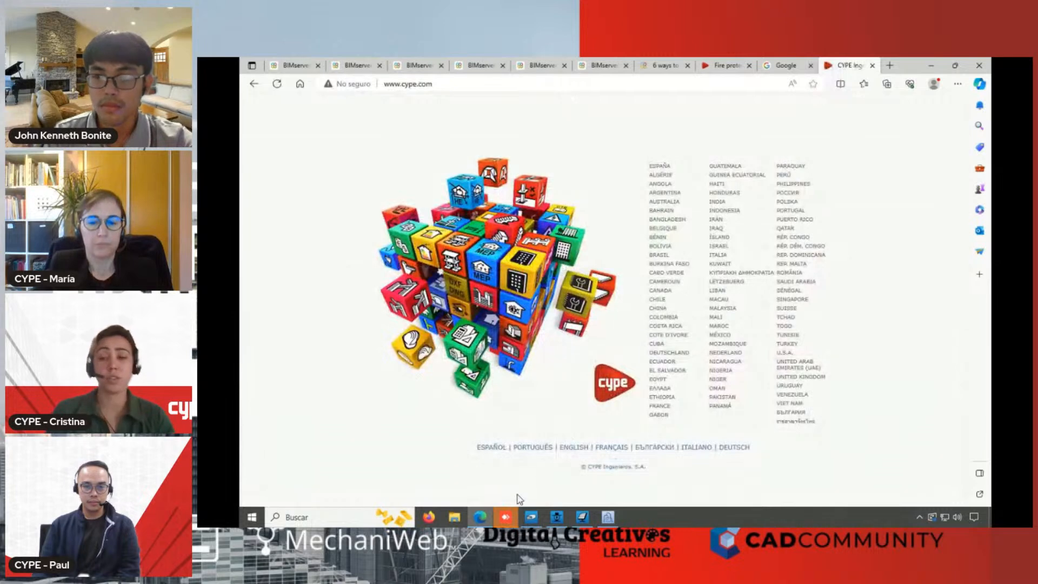
pyautogui.click(576, 450)
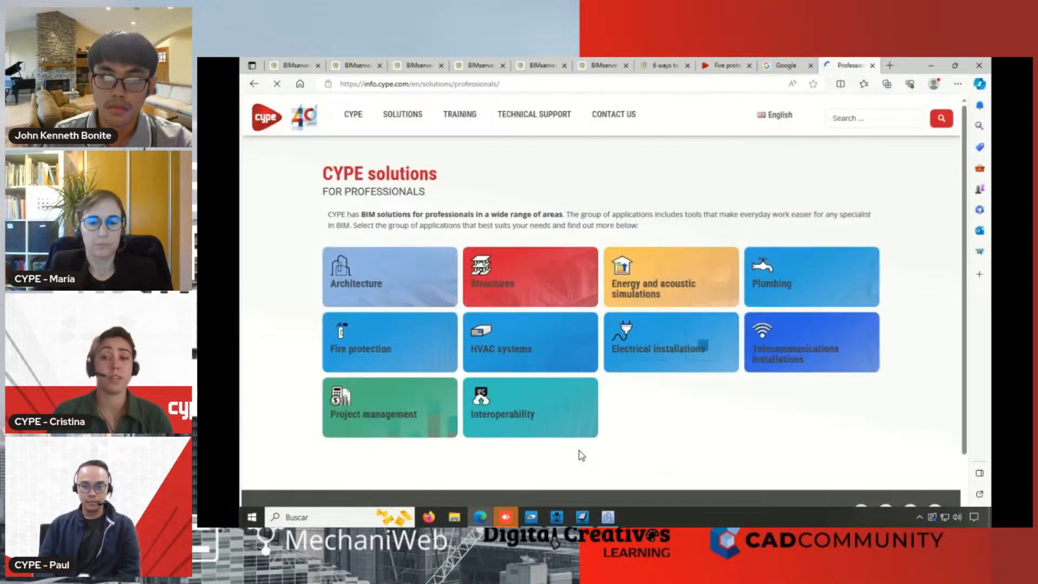
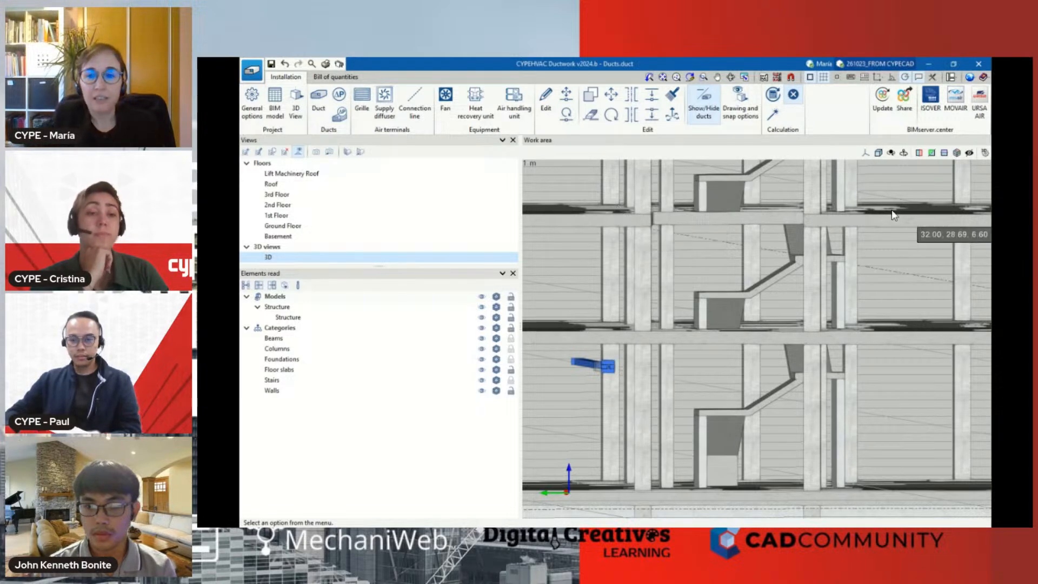
# Put away CYPEHVAC Ductwork, view the architectural modelling tools in CYPE Architecture, and return to the browser
pyautogui.click(928, 65)
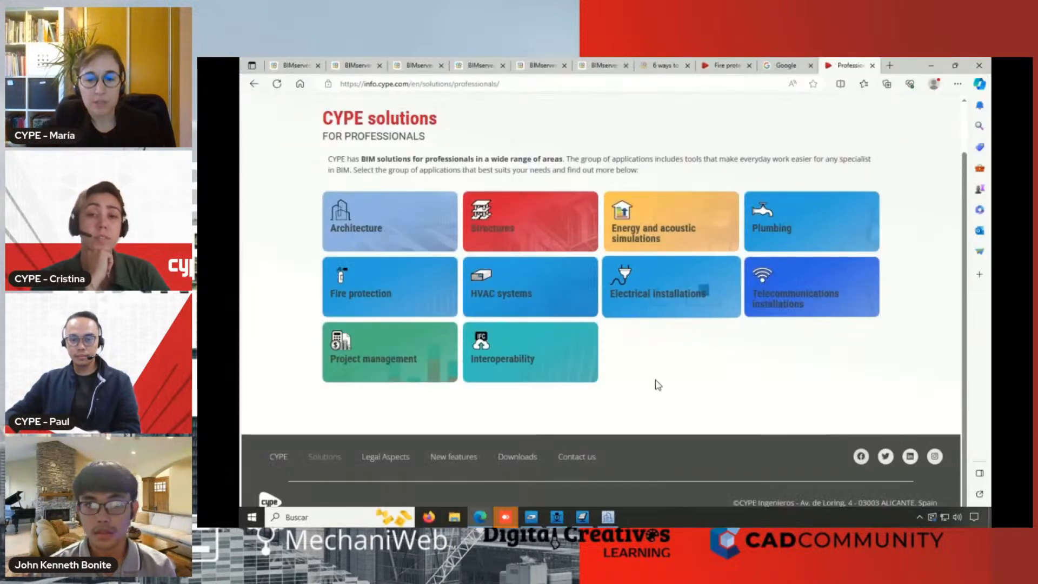
pyautogui.click(581, 517)
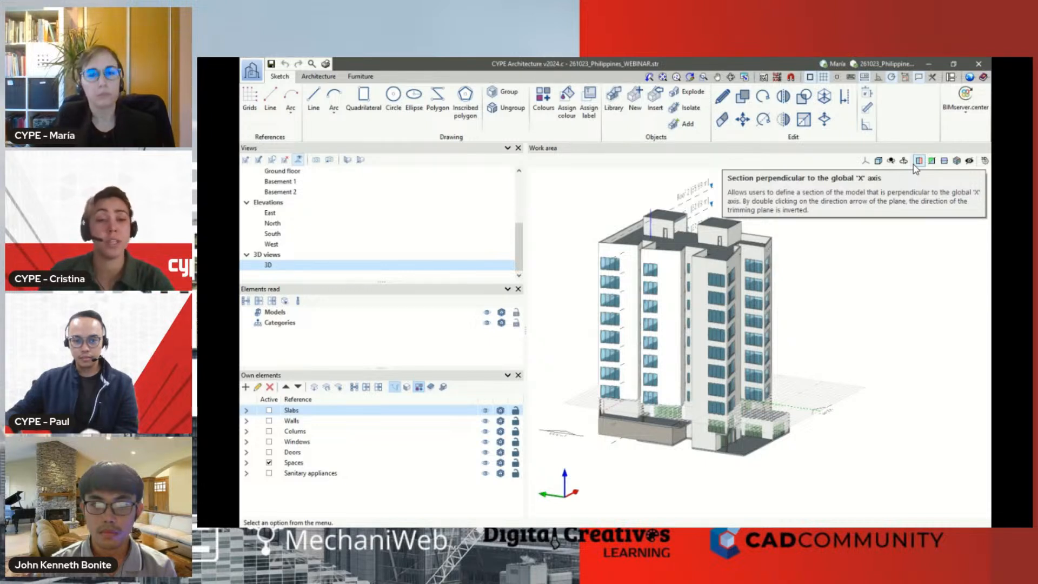
pyautogui.click(319, 77)
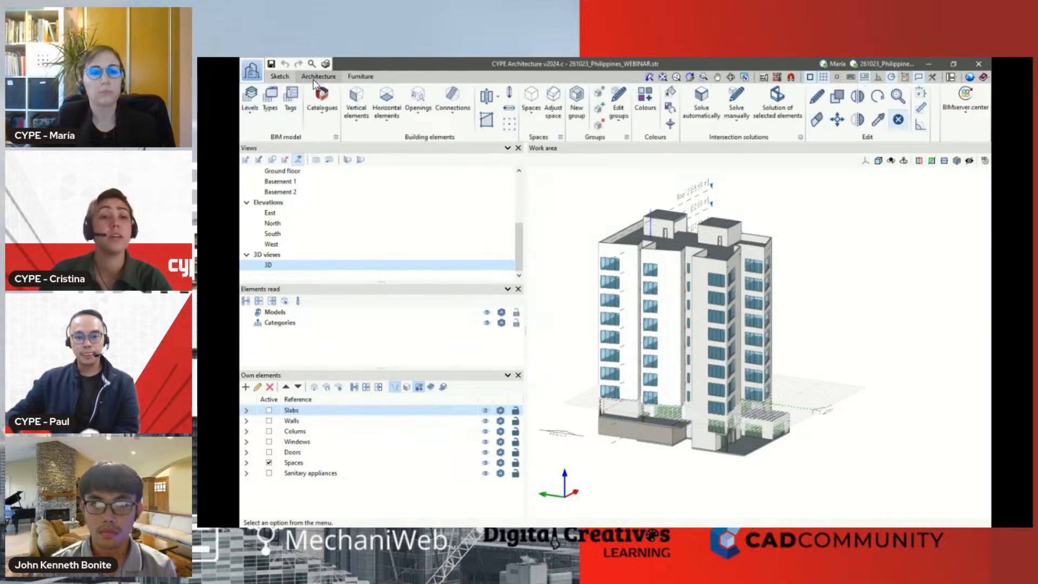
pyautogui.click(929, 64)
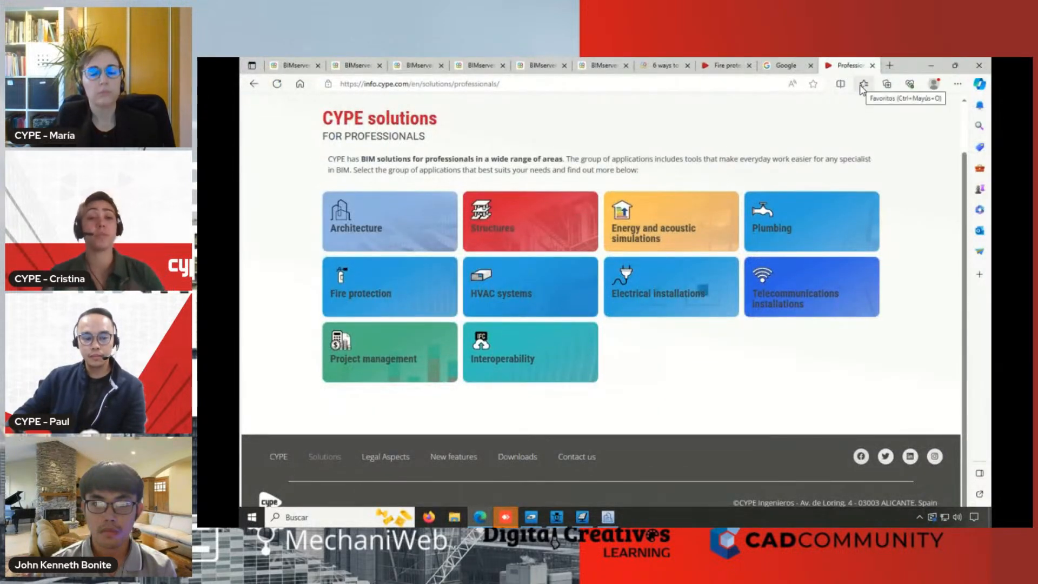
# Open the BIMserver.center Store from the portal's home page, search for "site" and view the Open BIM Site application
pyautogui.click(294, 66)
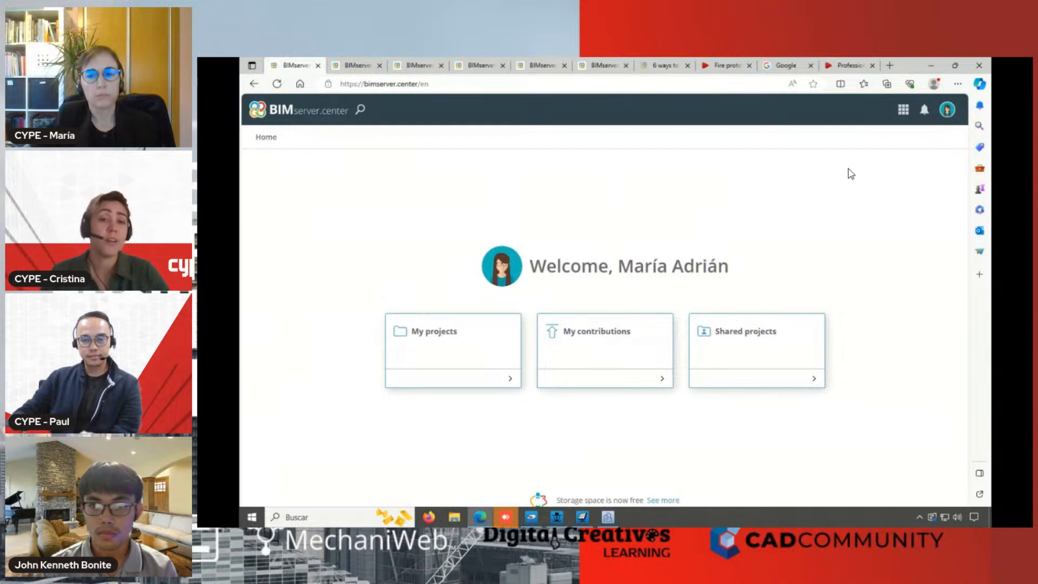
pyautogui.click(904, 113)
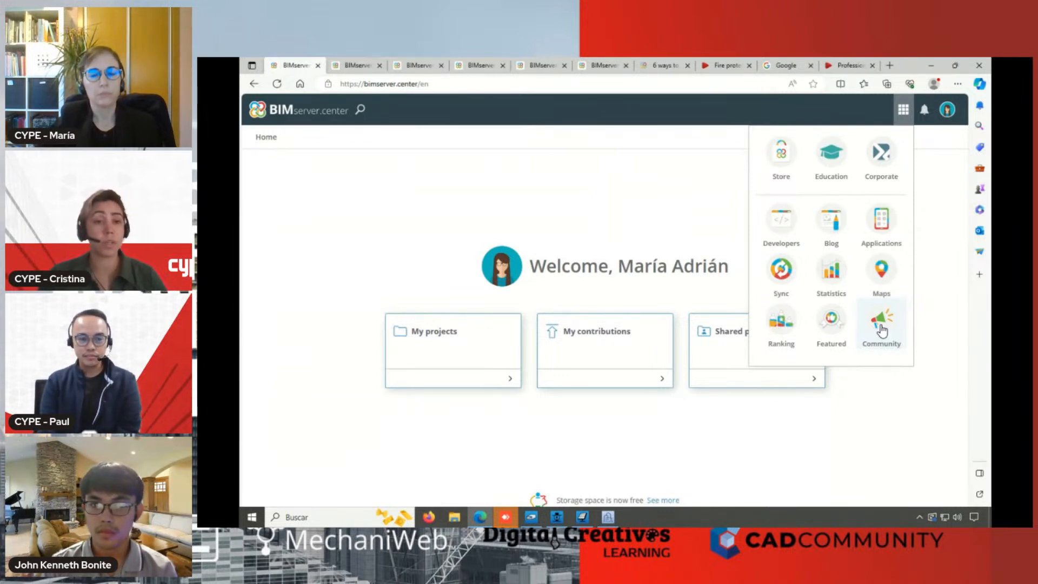
pyautogui.click(780, 163)
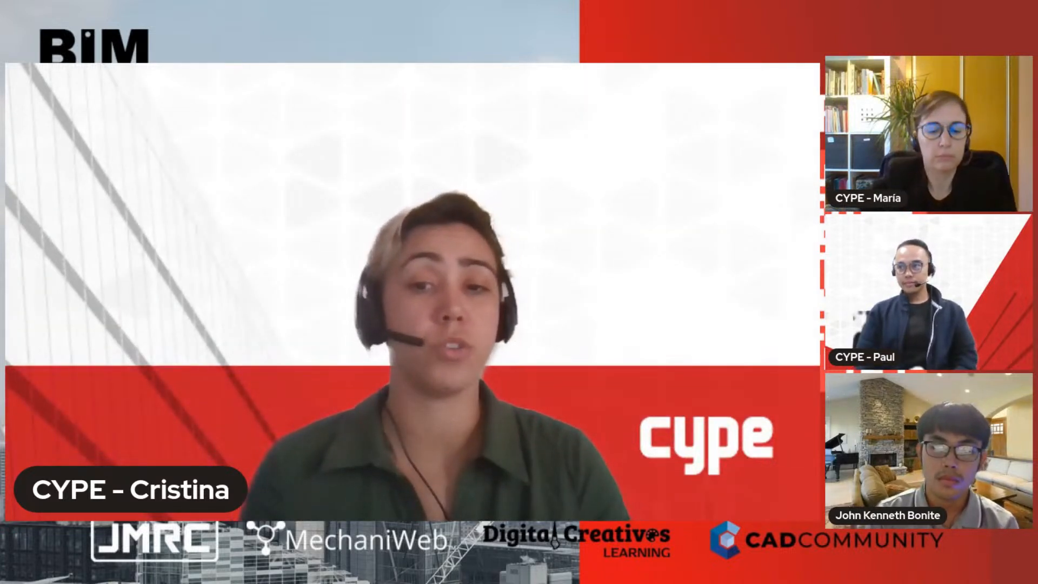
pyautogui.write('site')
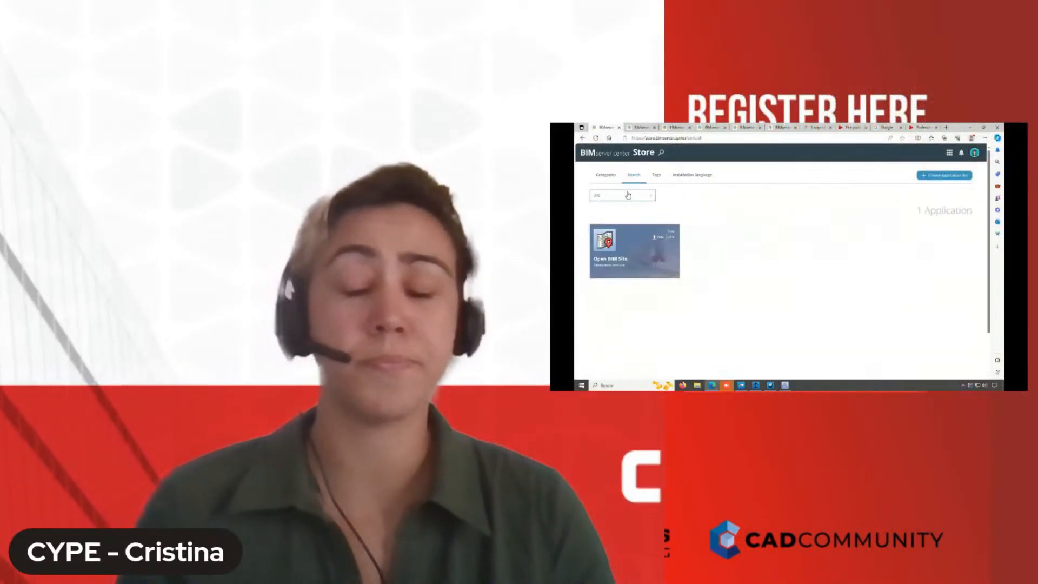
pyautogui.click(635, 243)
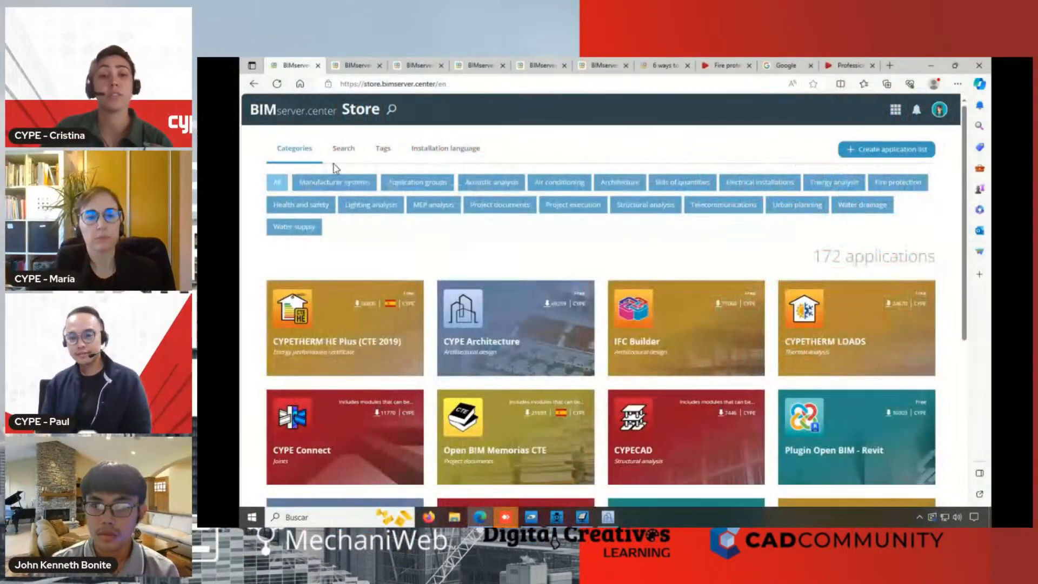
# Search the Store by name for "layout" and view the Open BIM Layout application page
pyautogui.click(344, 150)
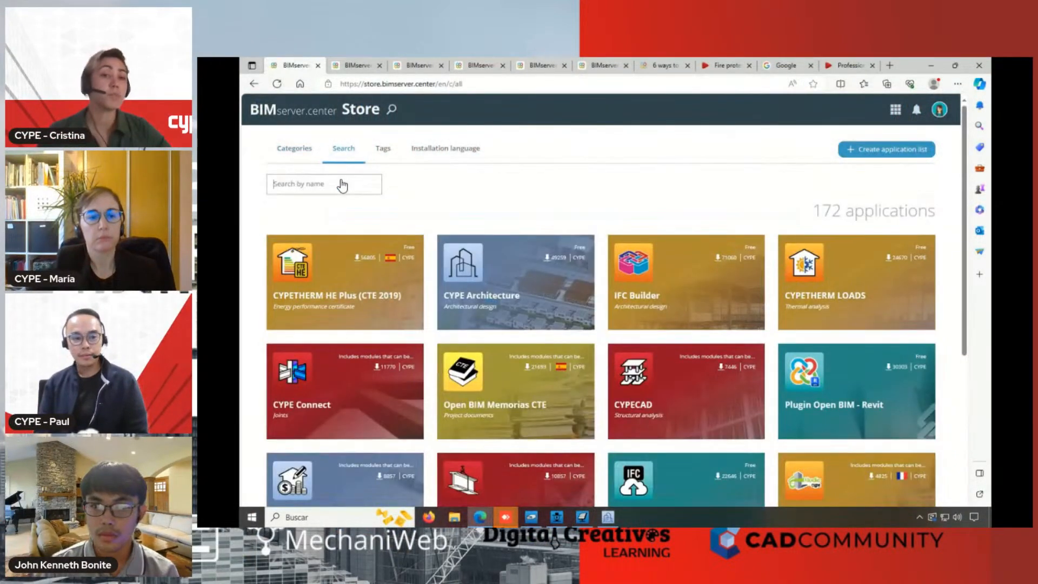
pyautogui.click(357, 190)
pyautogui.write('layout')
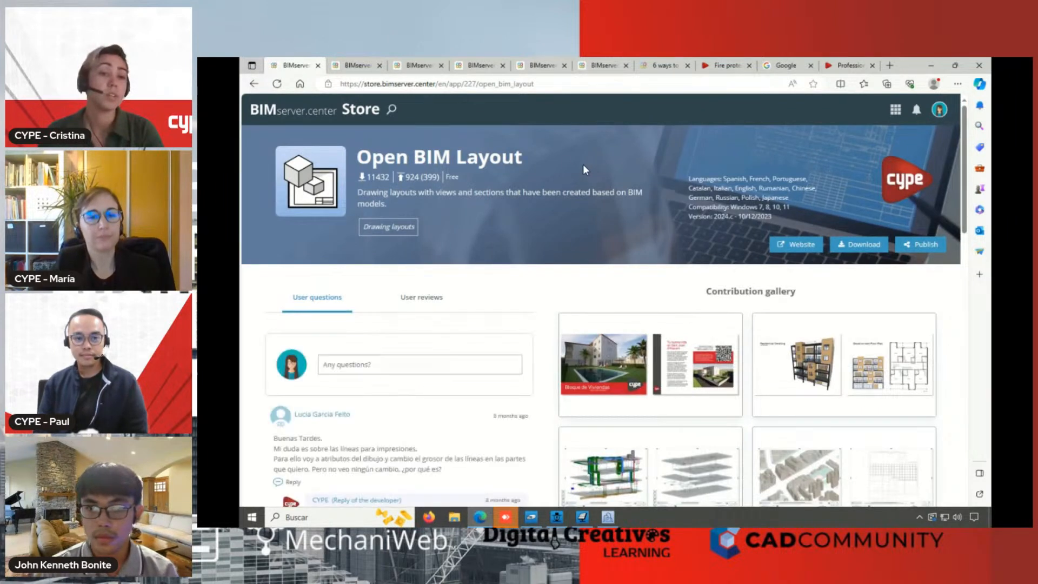
# Go back to the BIMserver.center home page and view the BIM Essentials by CYPE application group in the Store
pyautogui.click(254, 84)
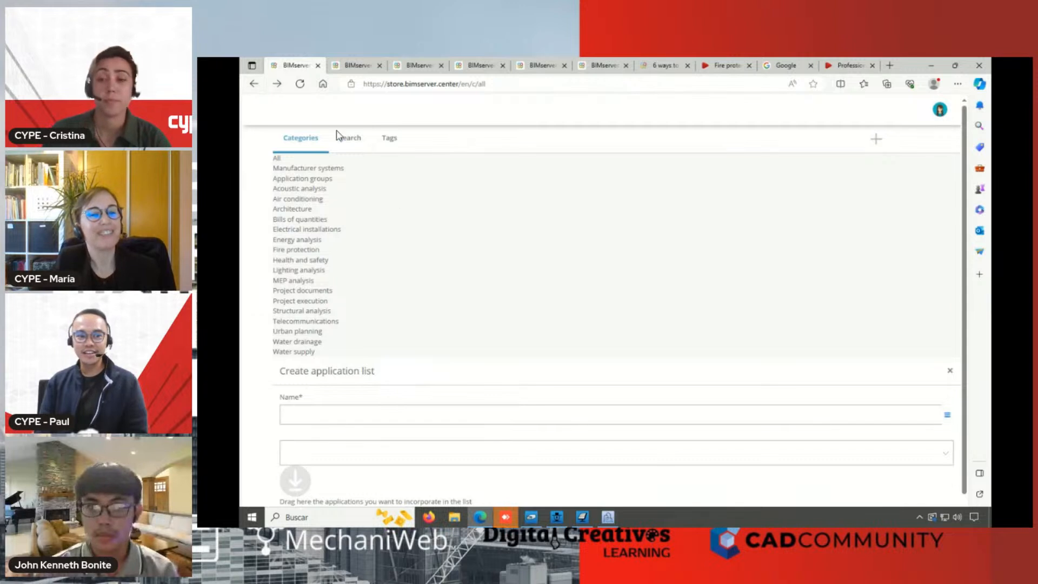
pyautogui.click(249, 87)
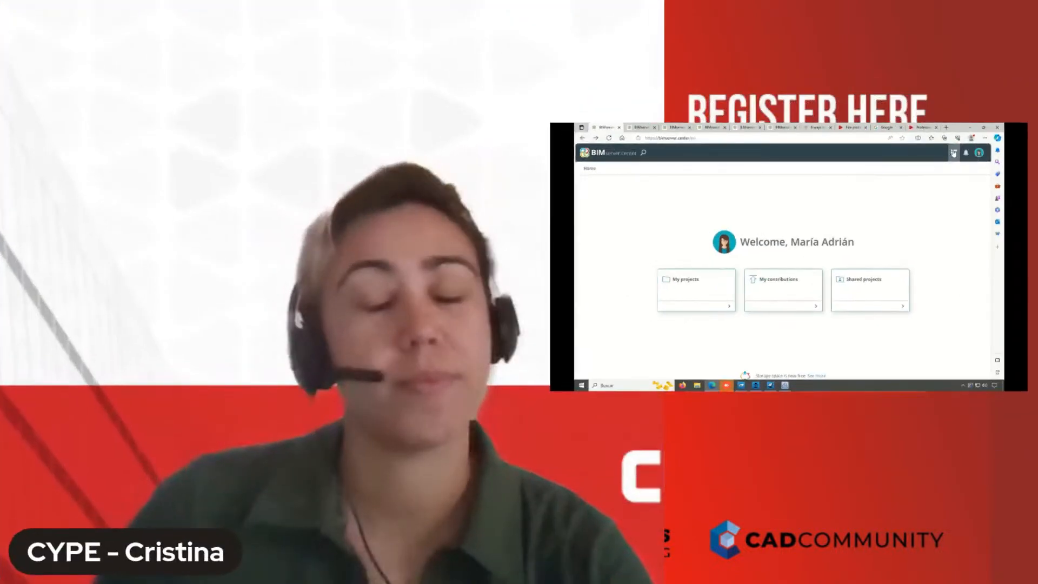
pyautogui.click(954, 153)
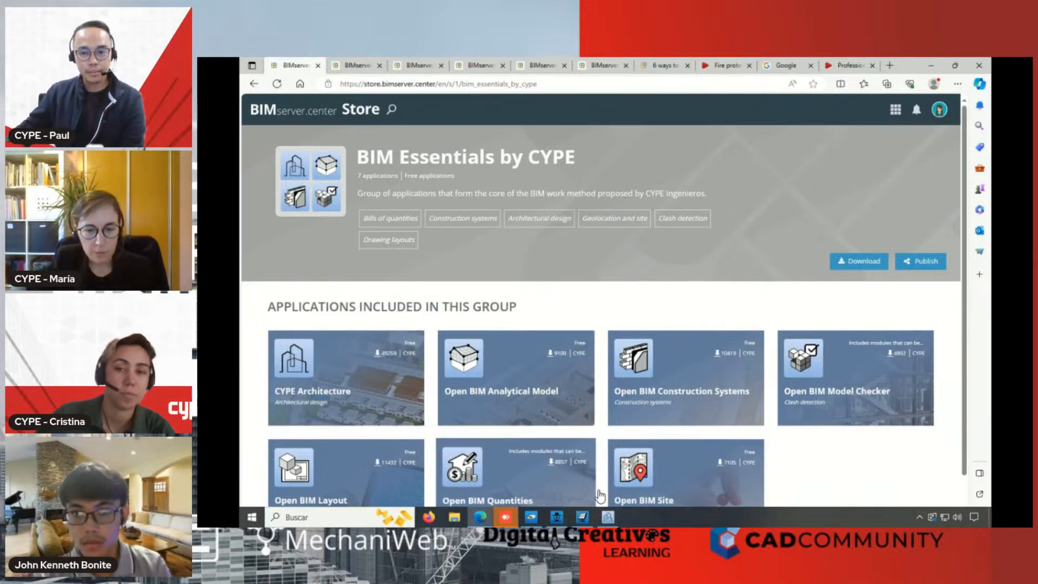
# Put away the browser, start CYPEPLUMBING Water Systems and open the recent file 261023_Philippines_WEBINAR.plw
pyautogui.click(931, 65)
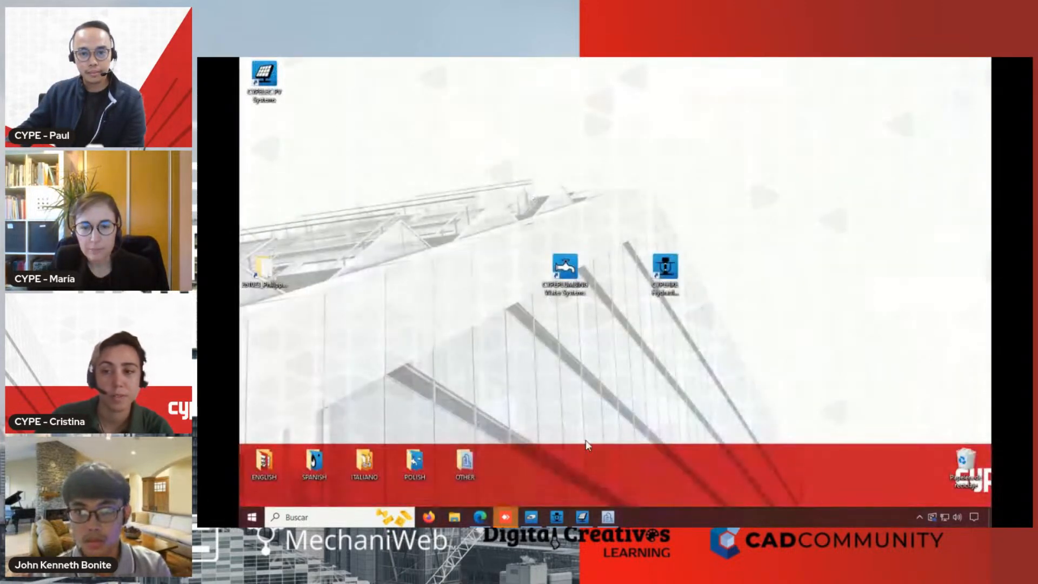
pyautogui.doubleClick(568, 281)
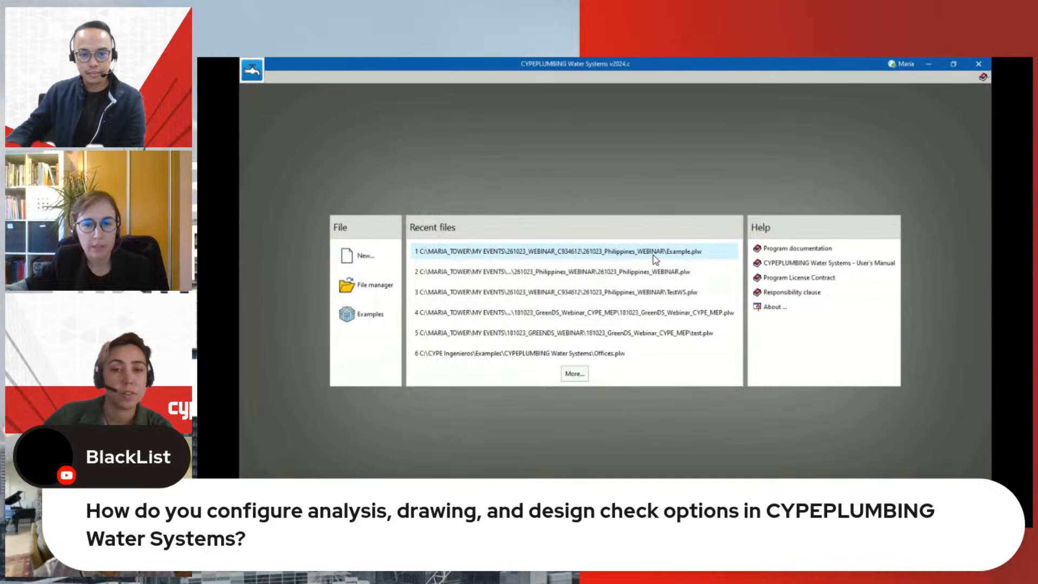
pyautogui.click(668, 271)
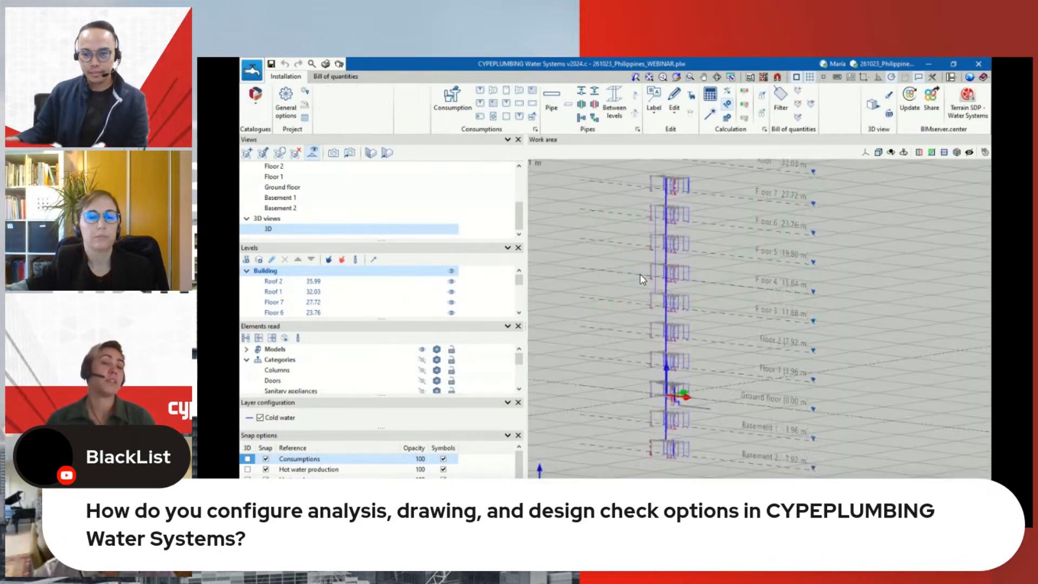
# Open the pipe design and check options in the general options and examine the first cold-water horizontal small-diameter pipe's settings
pyautogui.click(285, 108)
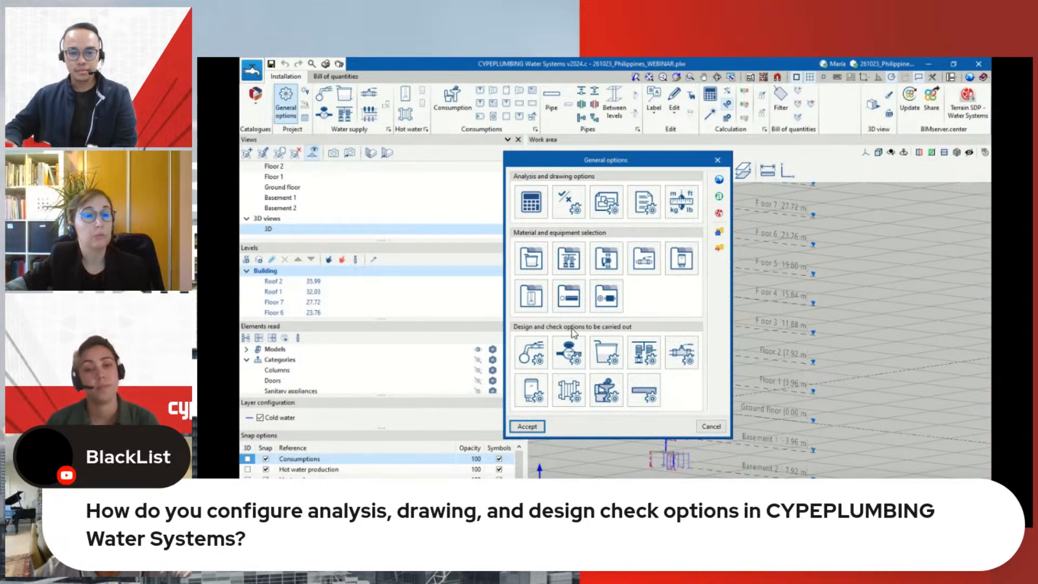
pyautogui.click(645, 390)
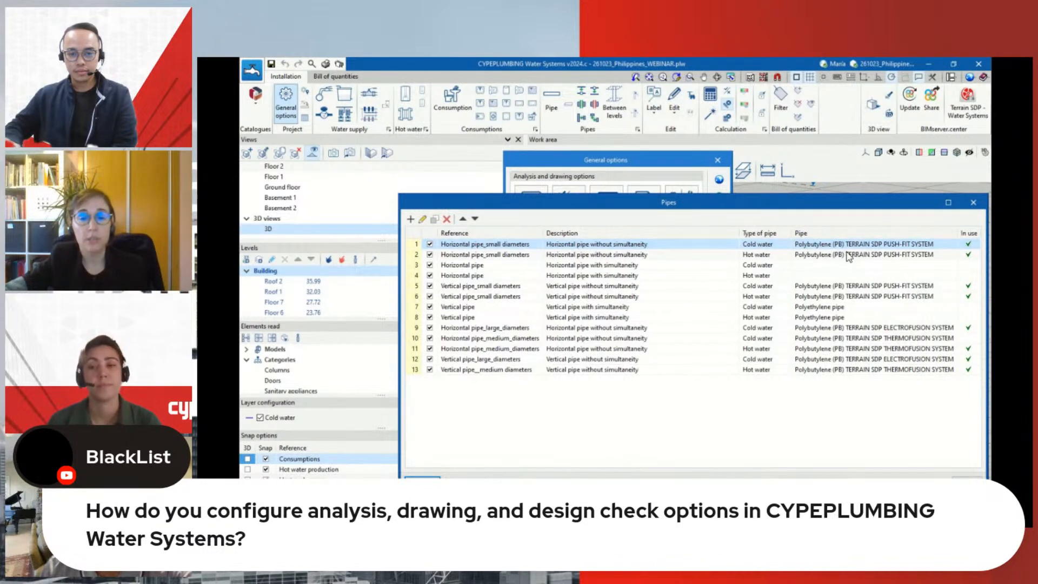
pyautogui.click(422, 220)
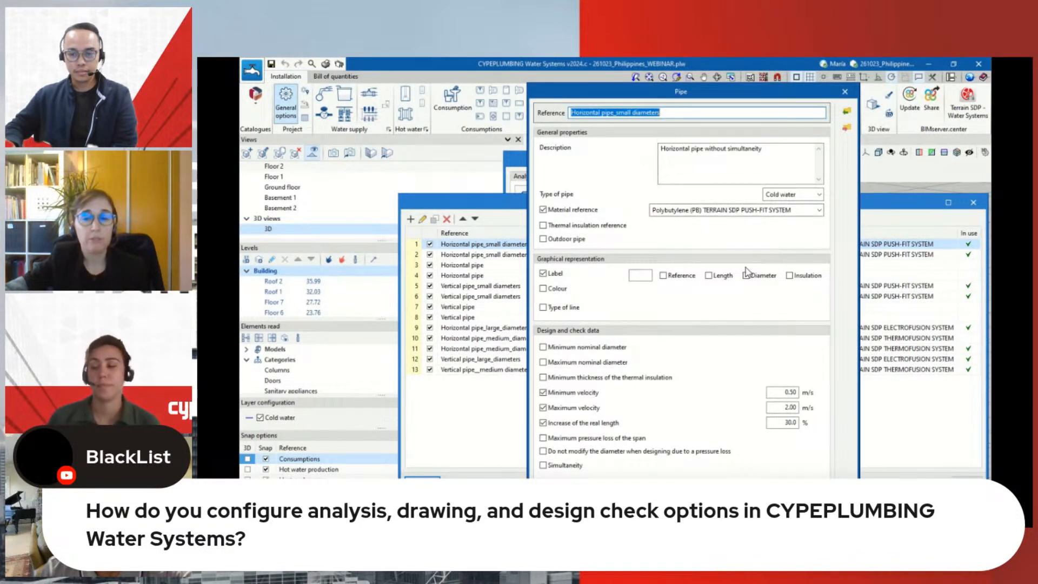
pyautogui.click(553, 500)
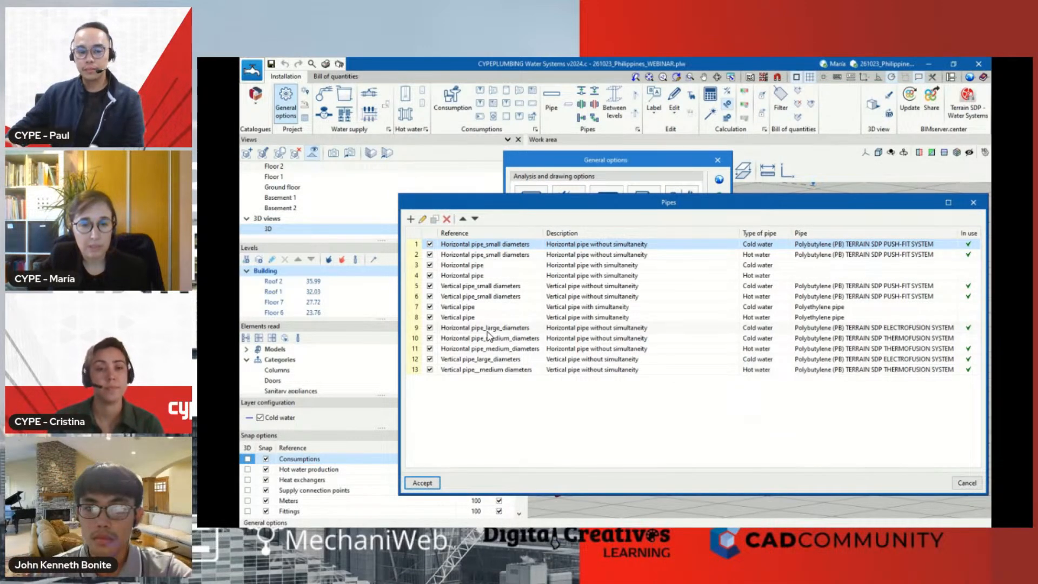
# Examine the settings of the cold-water Horizontal pipe_large_diameters entry, then leave the pipe list without saving
pyautogui.click(488, 330)
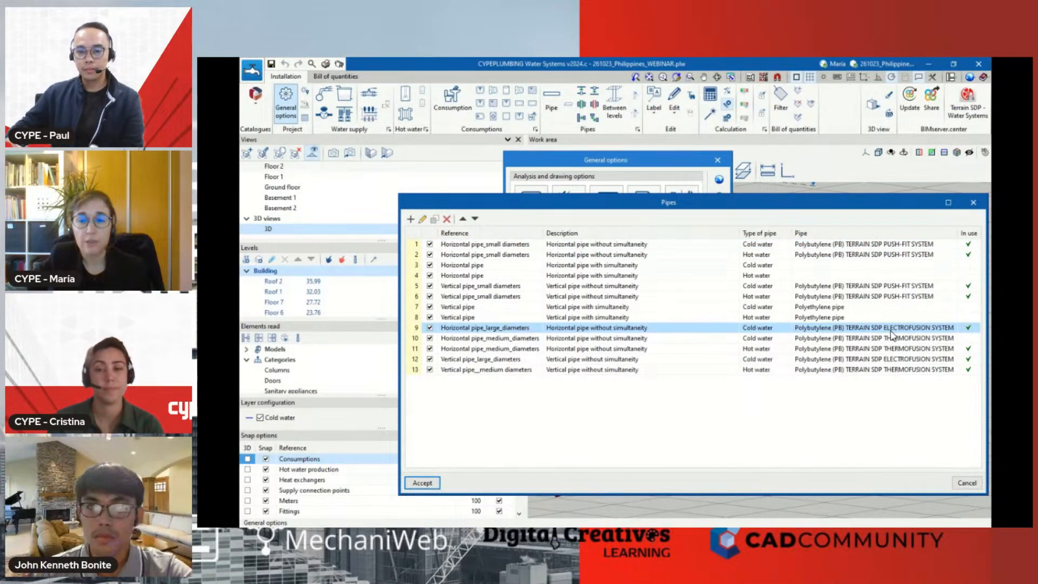
pyautogui.click(421, 220)
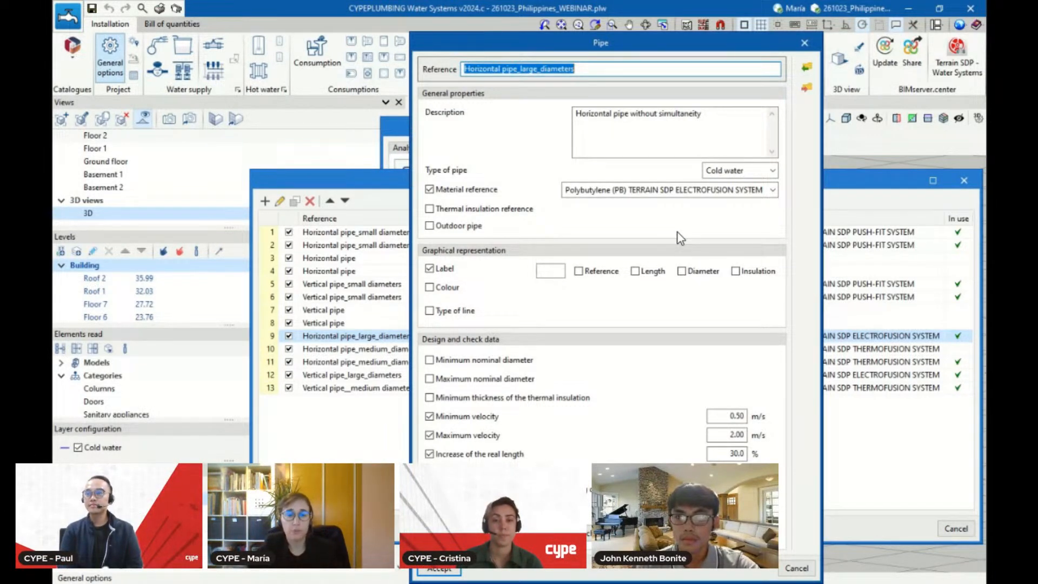
pyautogui.click(806, 43)
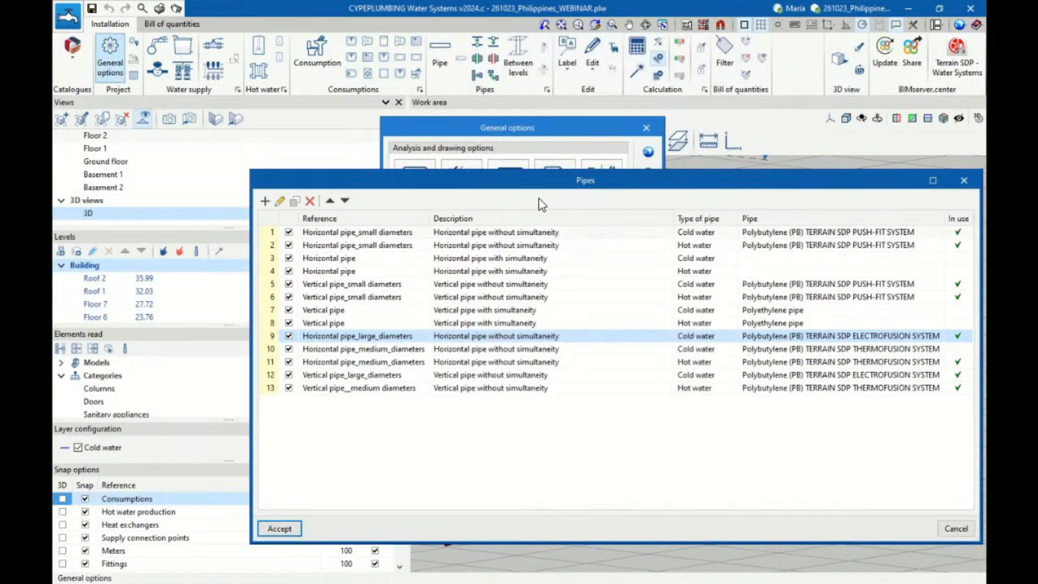
pyautogui.click(964, 180)
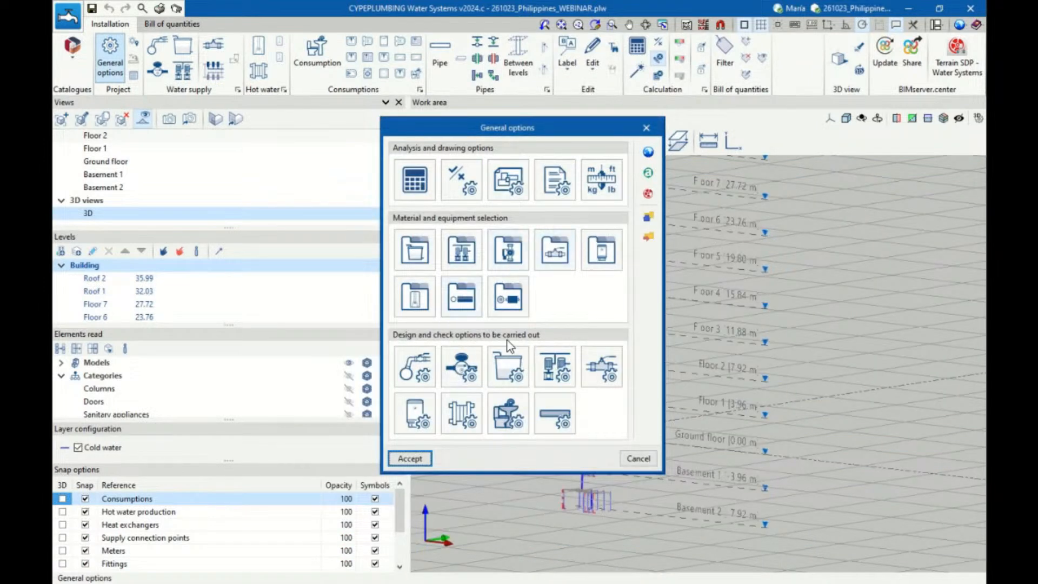
# Examine the supply connection's properties in the design and check options, then leave the supply connection points list
pyautogui.click(415, 366)
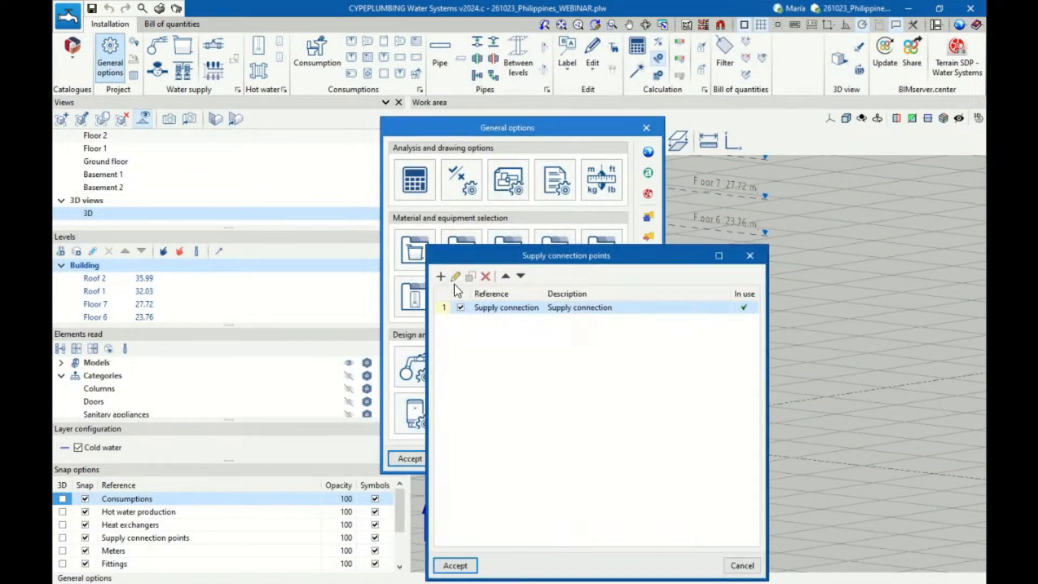
pyautogui.click(440, 277)
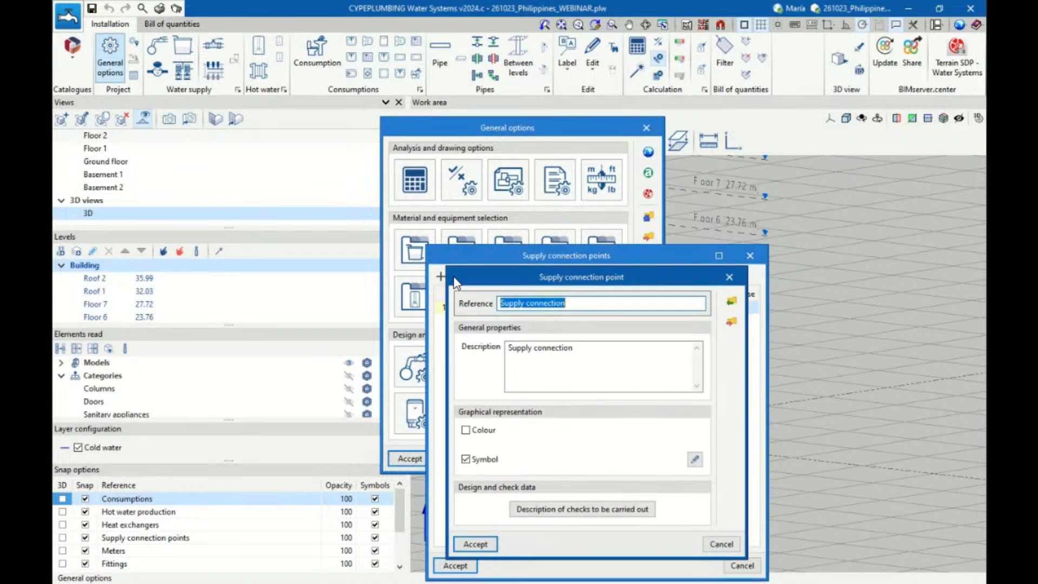
pyautogui.click(729, 277)
pyautogui.click(750, 259)
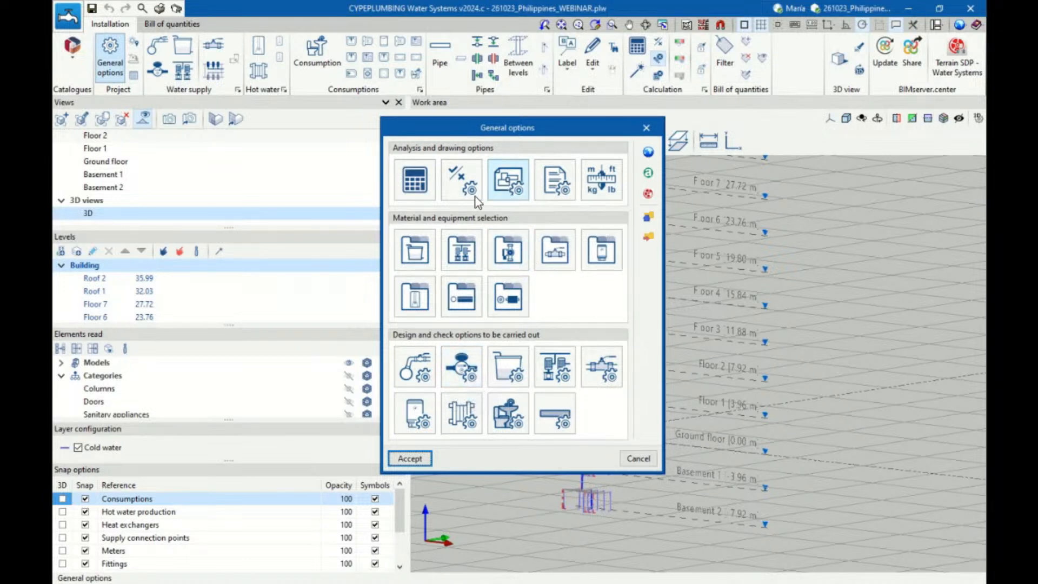
# Open the representation options and view the colour and line type choices for cold water without changing them
pyautogui.click(514, 189)
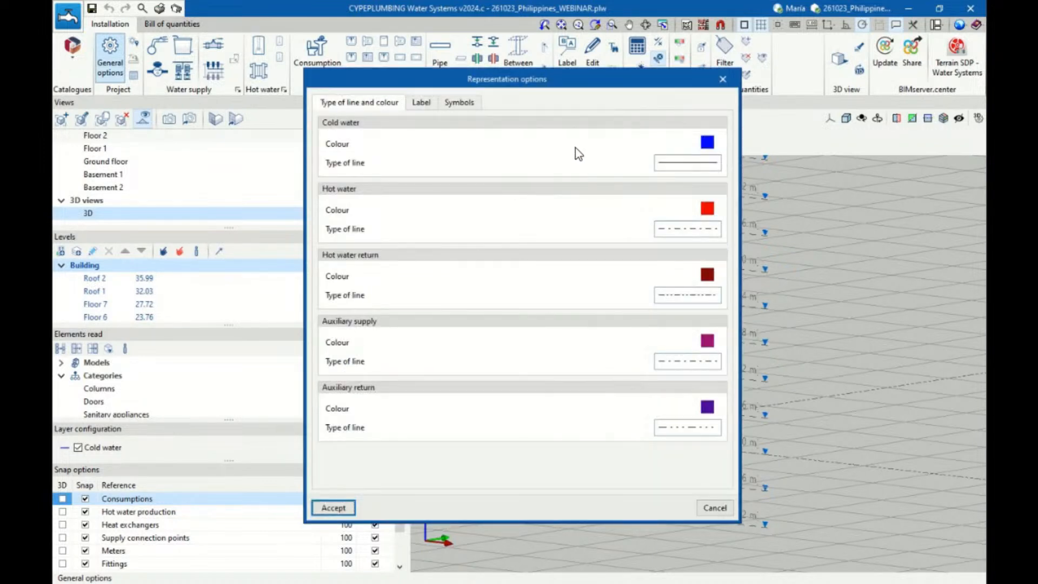
pyautogui.click(707, 143)
pyautogui.click(671, 179)
pyautogui.click(706, 143)
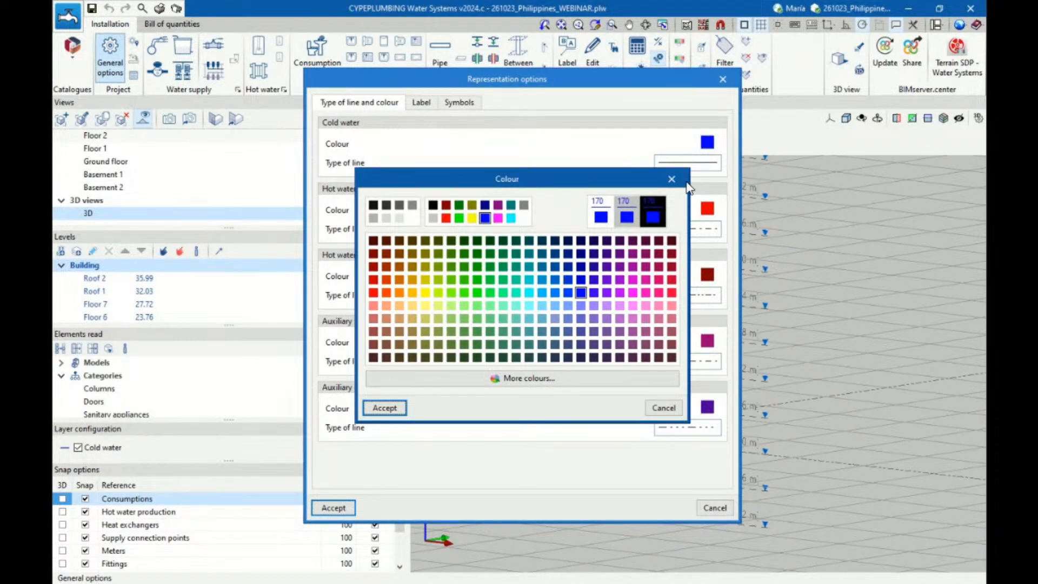
pyautogui.click(672, 179)
pyautogui.click(696, 165)
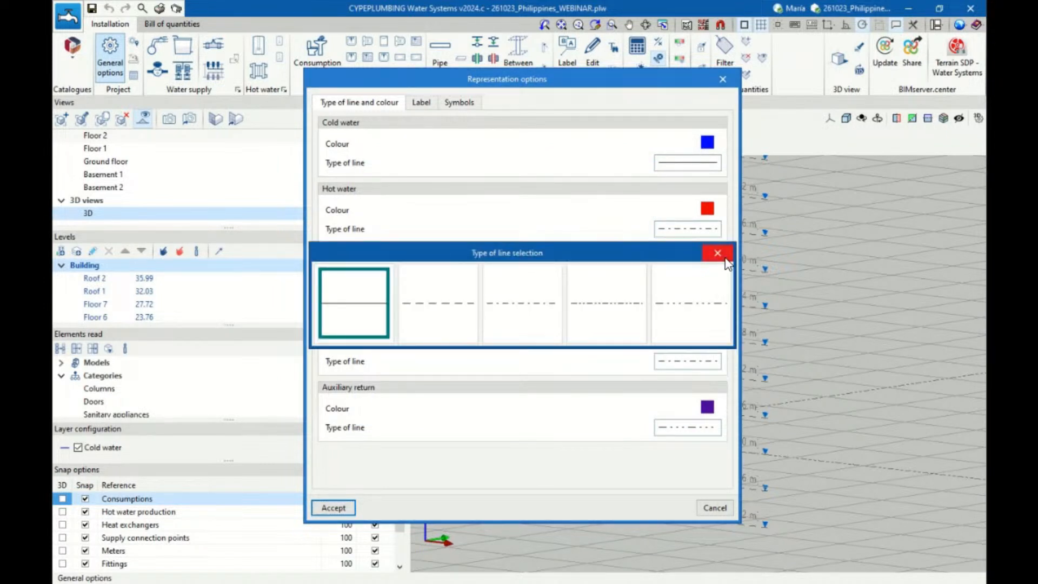
pyautogui.click(720, 253)
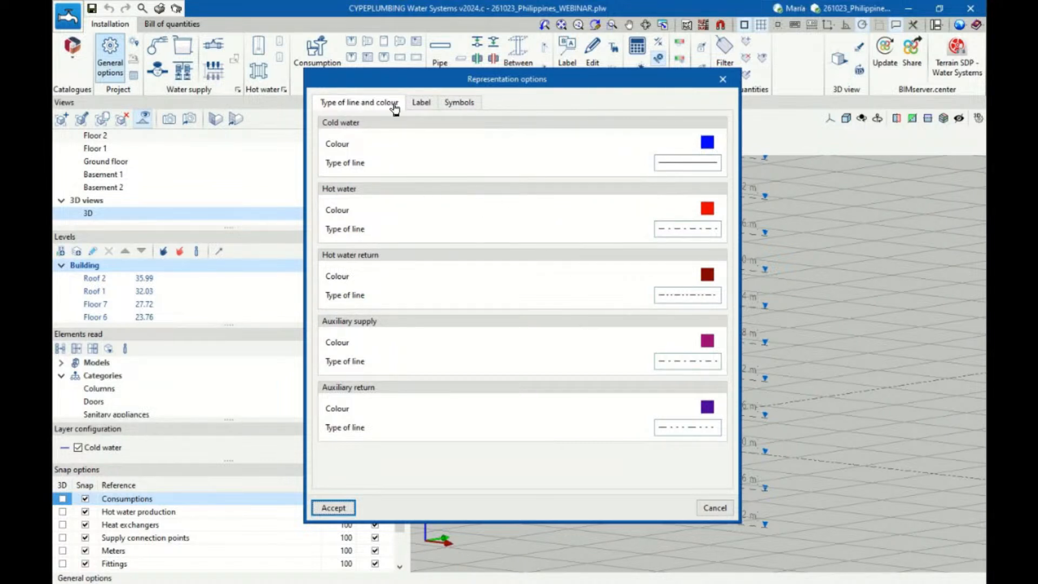
# View the label composition options, switch the pumping system's Reference on and off, and view the symbol options
pyautogui.click(415, 107)
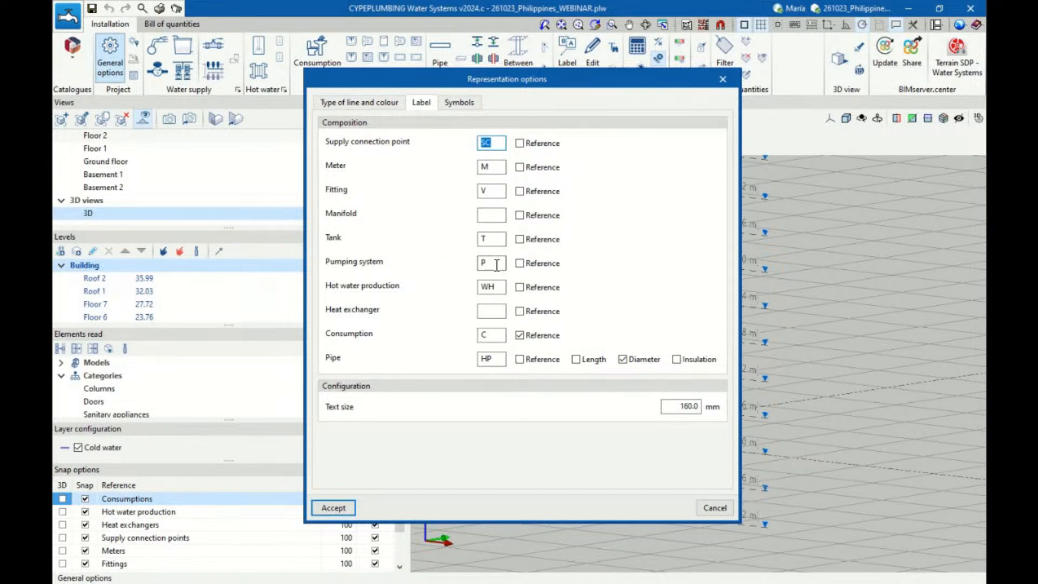
pyautogui.click(522, 265)
pyautogui.click(520, 264)
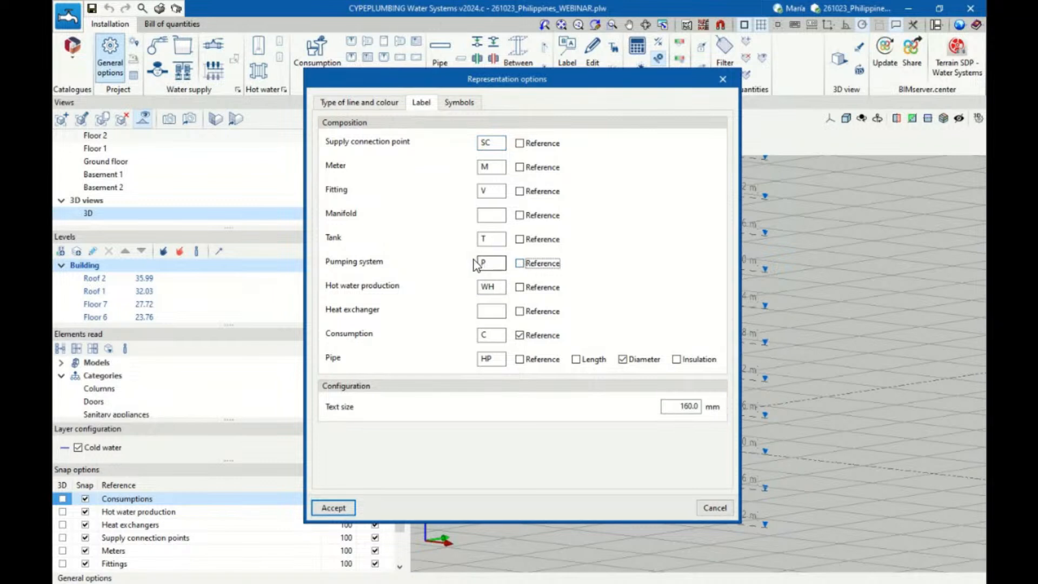
pyautogui.click(449, 104)
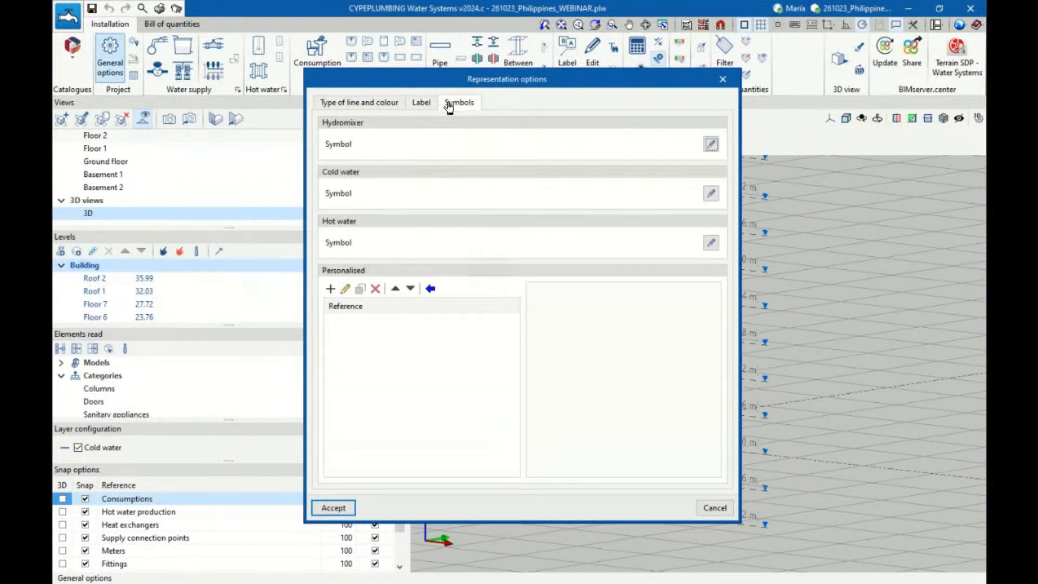
# View the available hydromixer symbols and leave the selection unchanged
pyautogui.click(709, 145)
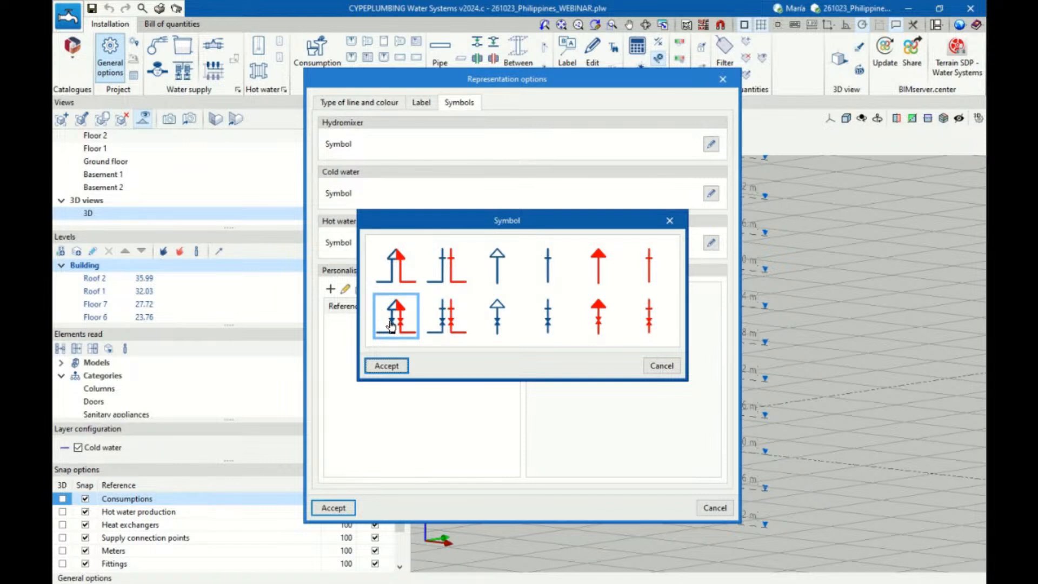
pyautogui.click(677, 227)
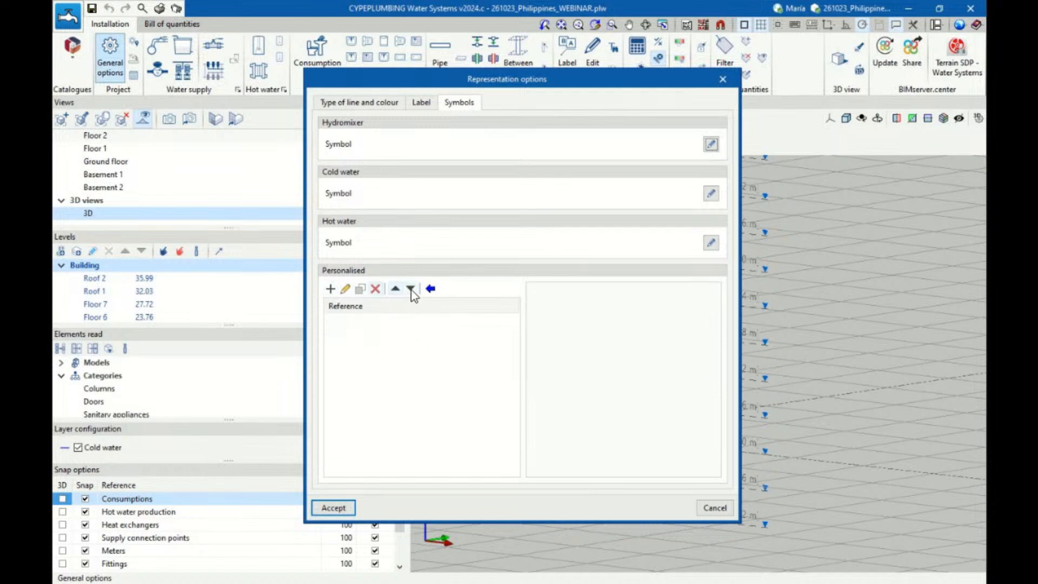
# Sketch a vertical line about 0.03 m long in a new personalised symbol, then leave the symbol editor without saving
pyautogui.click(330, 288)
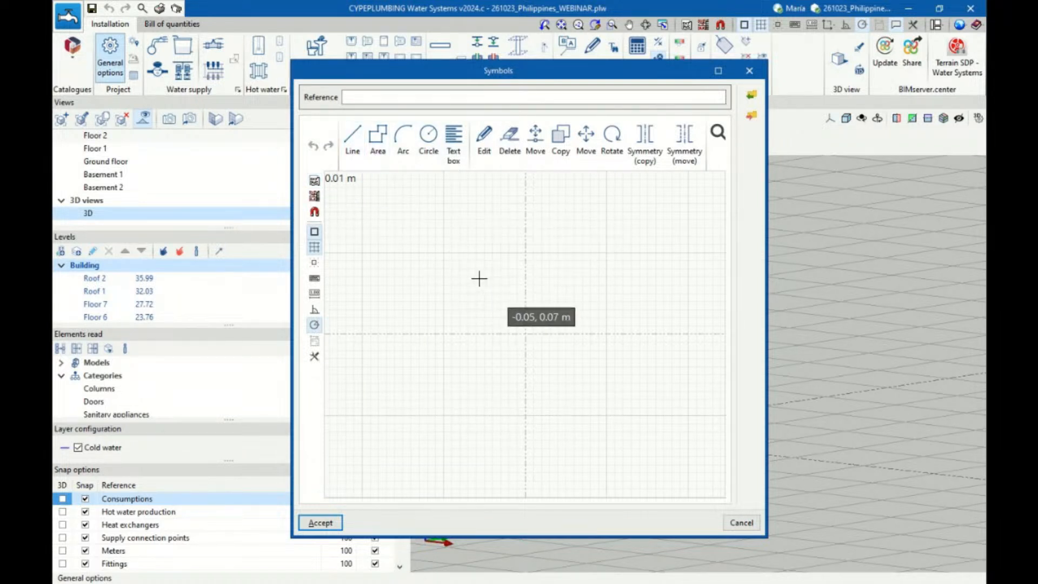
pyautogui.click(499, 229)
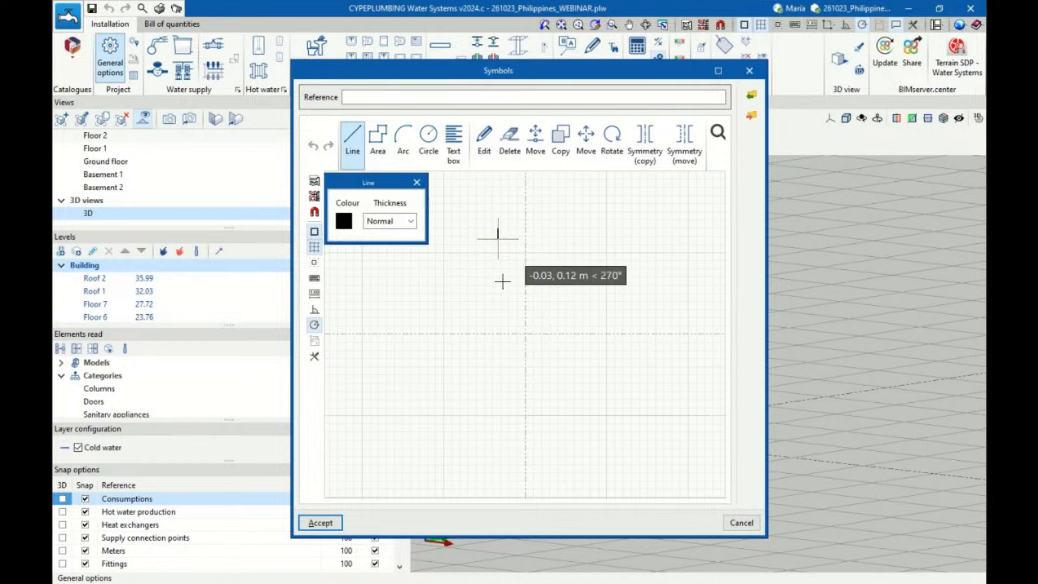
pyautogui.click(499, 295)
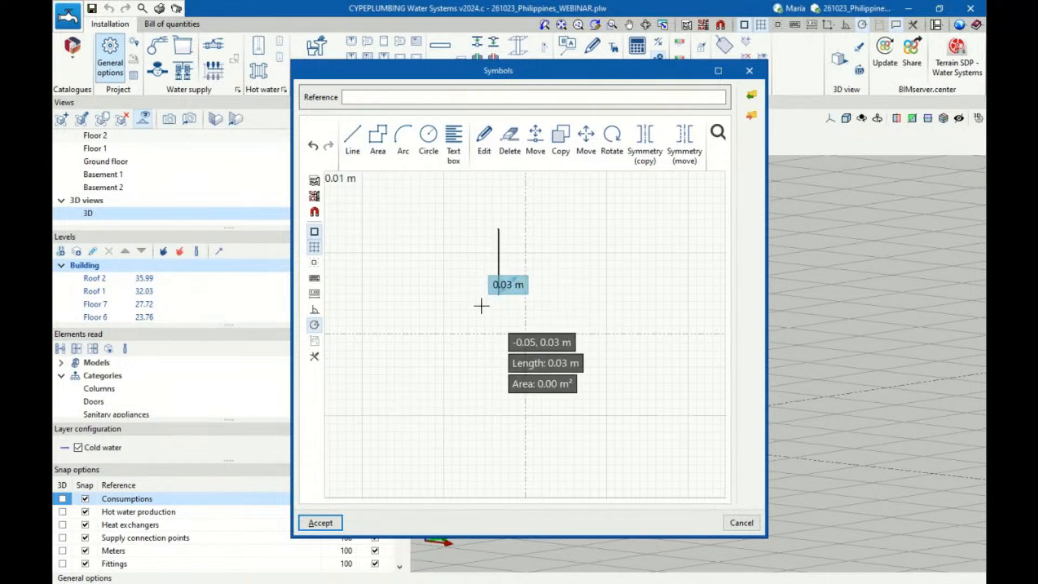
pyautogui.scroll(3, 529, 302)
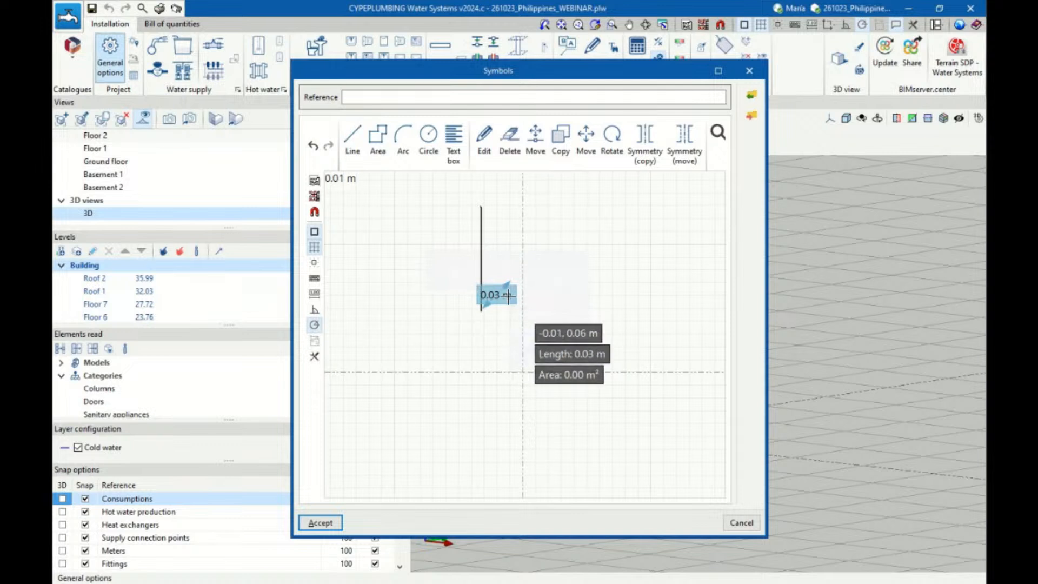
pyautogui.scroll(2, 493, 259)
pyautogui.scroll(-1, 498, 346)
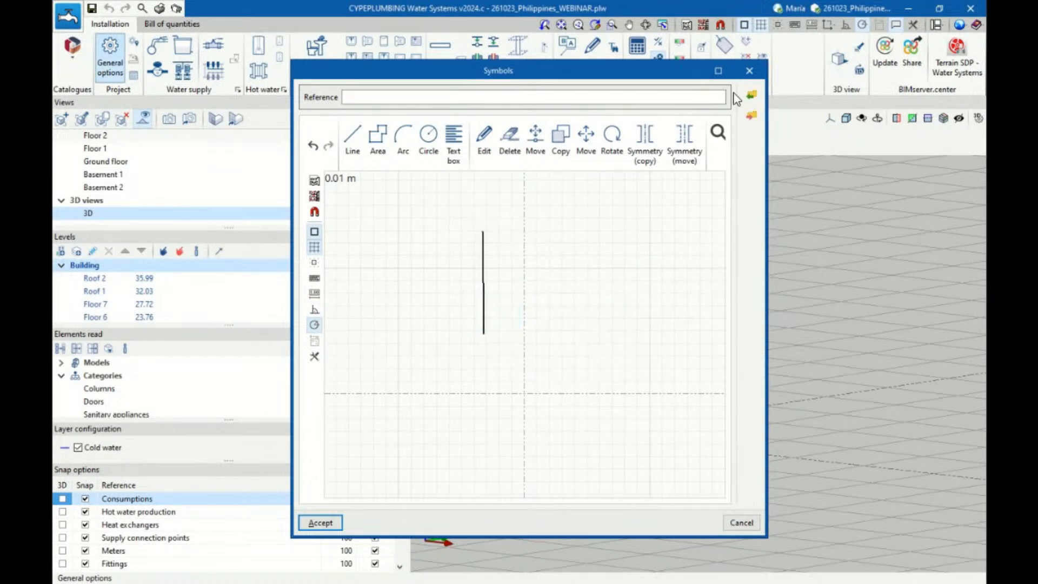
pyautogui.click(749, 71)
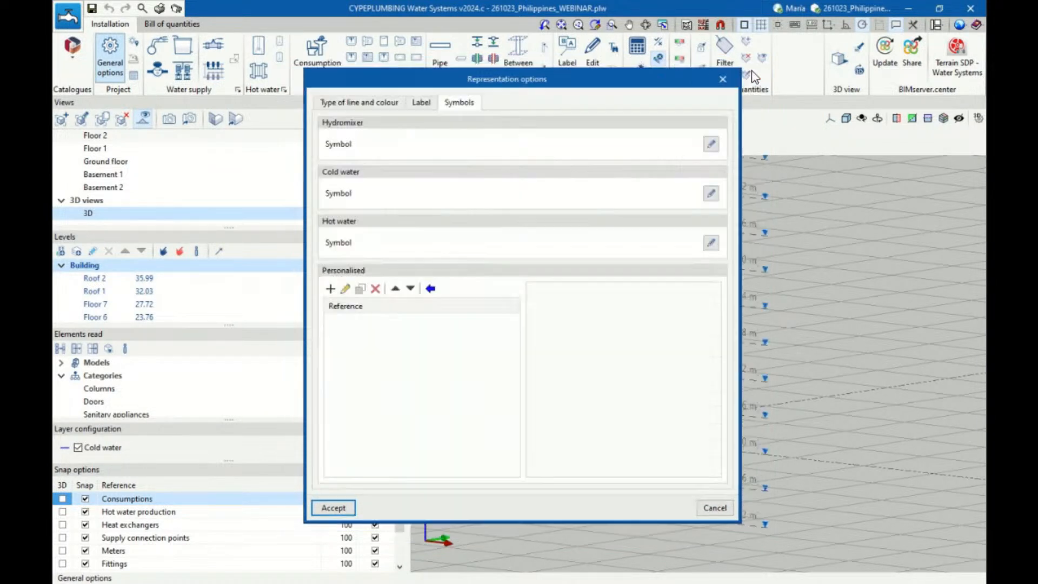
# View the import of personalised symbols from template files, then leave the representation and general options without saving
pyautogui.click(431, 290)
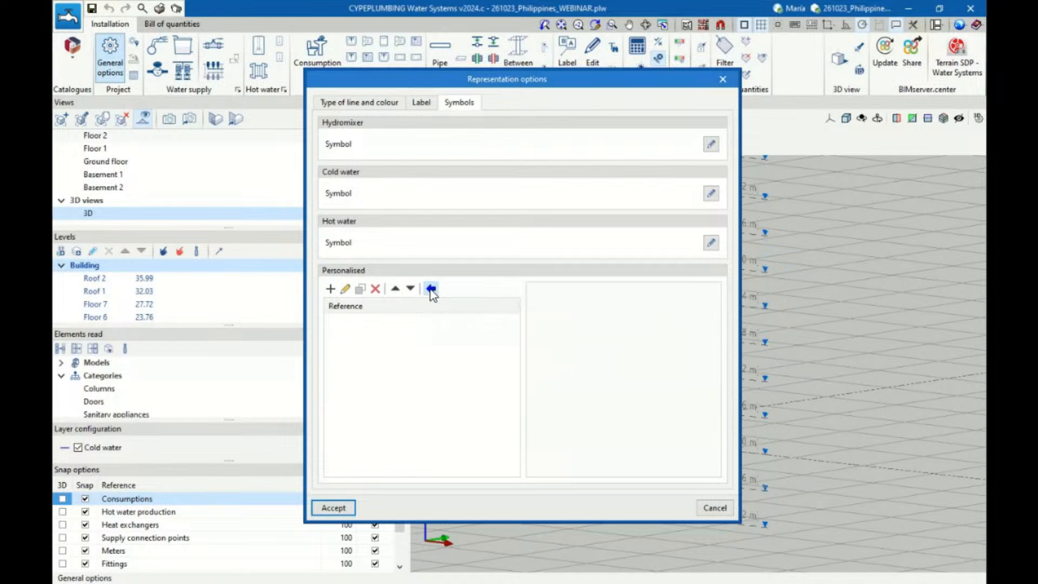
pyautogui.click(729, 360)
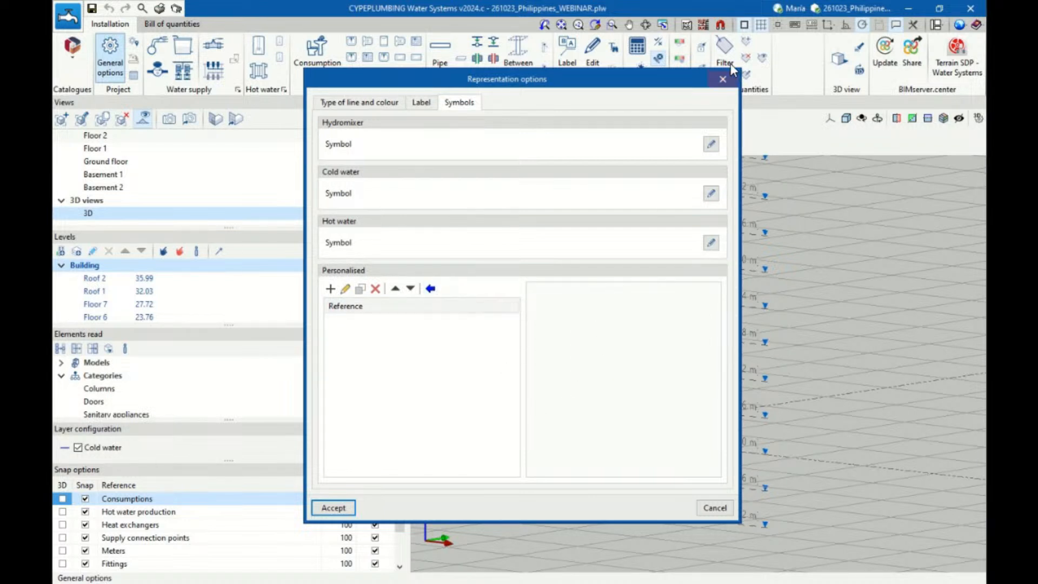
pyautogui.click(723, 81)
pyautogui.click(646, 129)
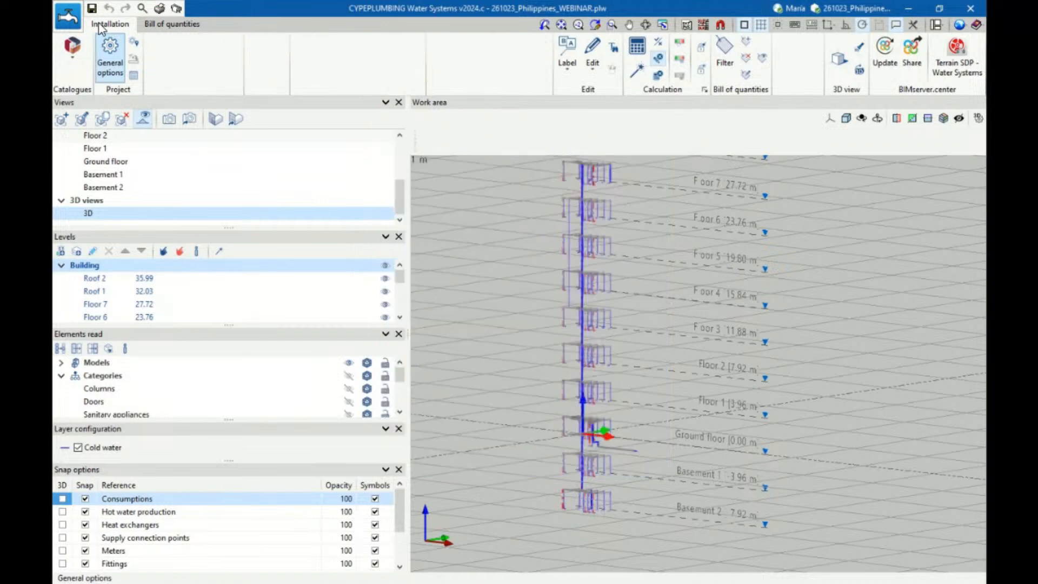
# Bring up the file manager and save the data of the current project
pyautogui.click(75, 19)
pyautogui.click(96, 76)
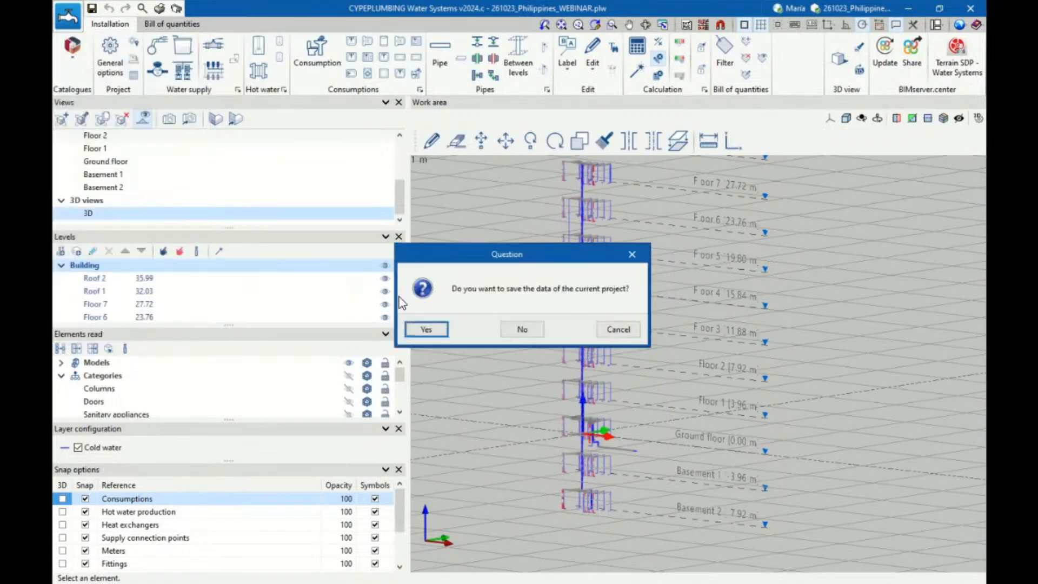
pyautogui.click(425, 326)
# Recover all the original example files and open the Edificio plurifamiliar (NUEVA TERRAIN) project
pyautogui.click(595, 143)
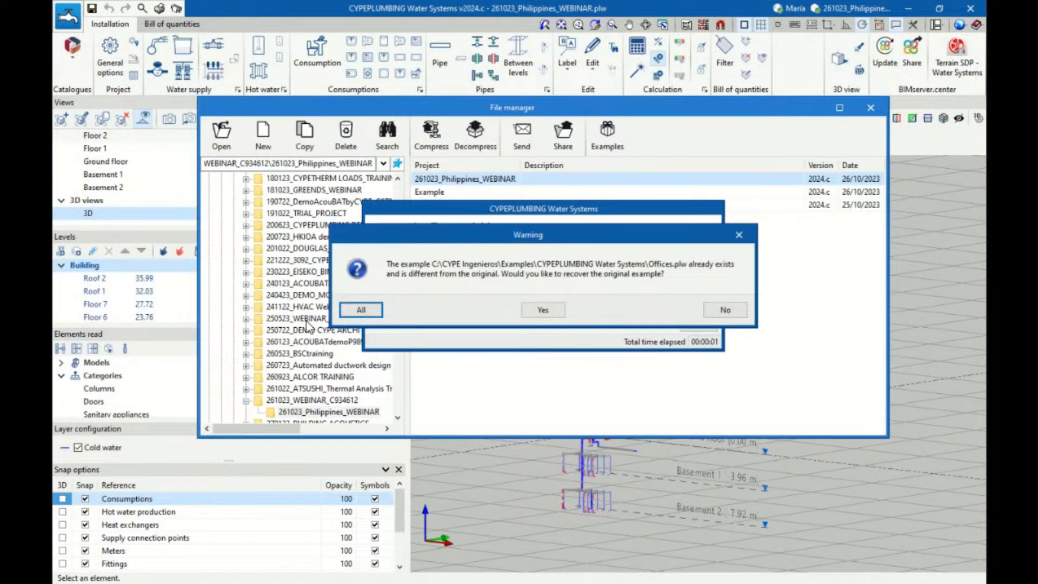
pyautogui.click(355, 312)
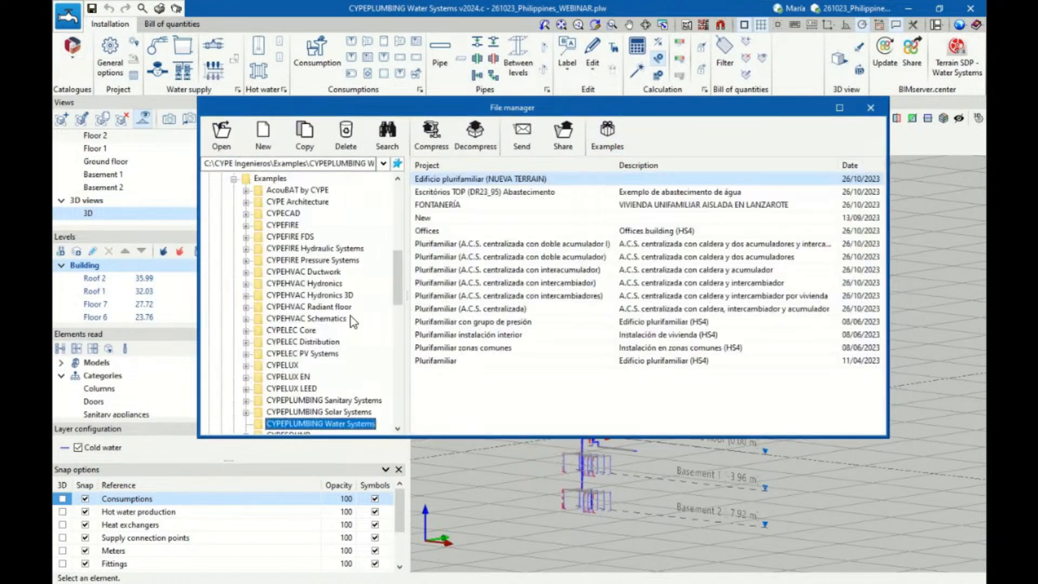
pyautogui.doubleClick(457, 180)
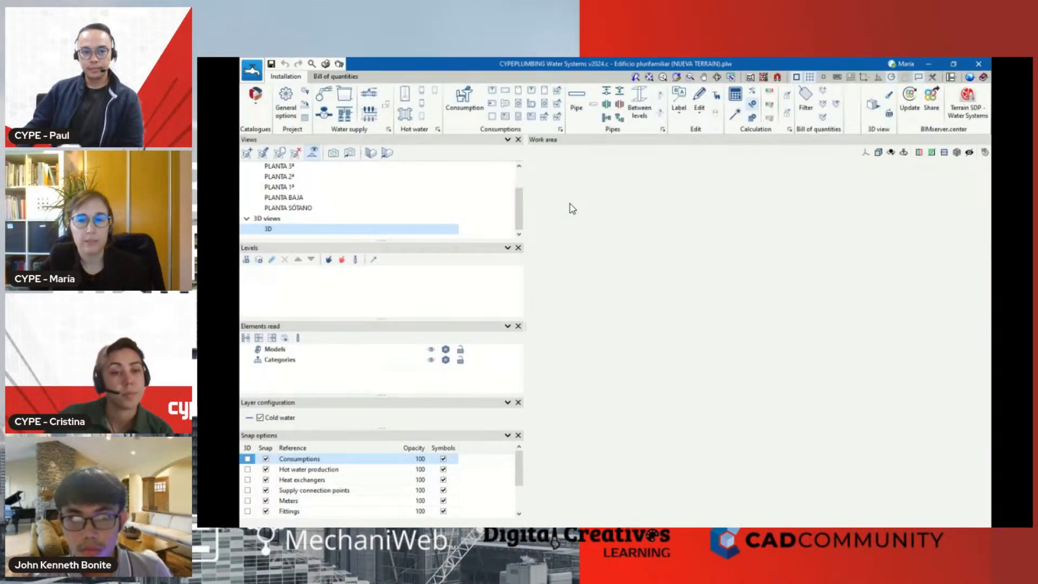
# Preview the example project's personalised symbols from CONTADOR GENERAL to LLAVE CORTE in the representation options
pyautogui.click(288, 108)
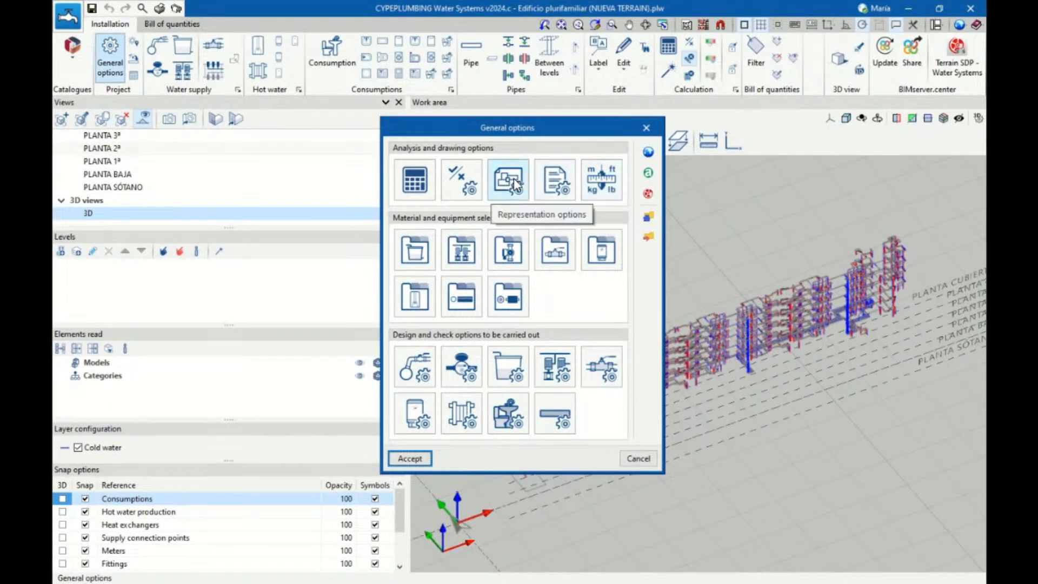
pyautogui.click(515, 185)
pyautogui.click(464, 105)
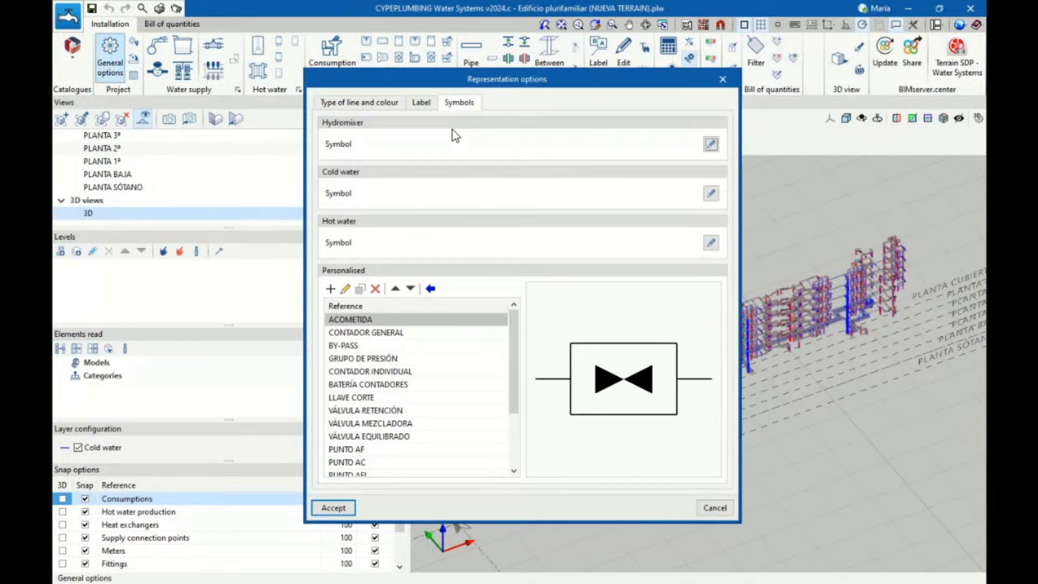
pyautogui.click(361, 334)
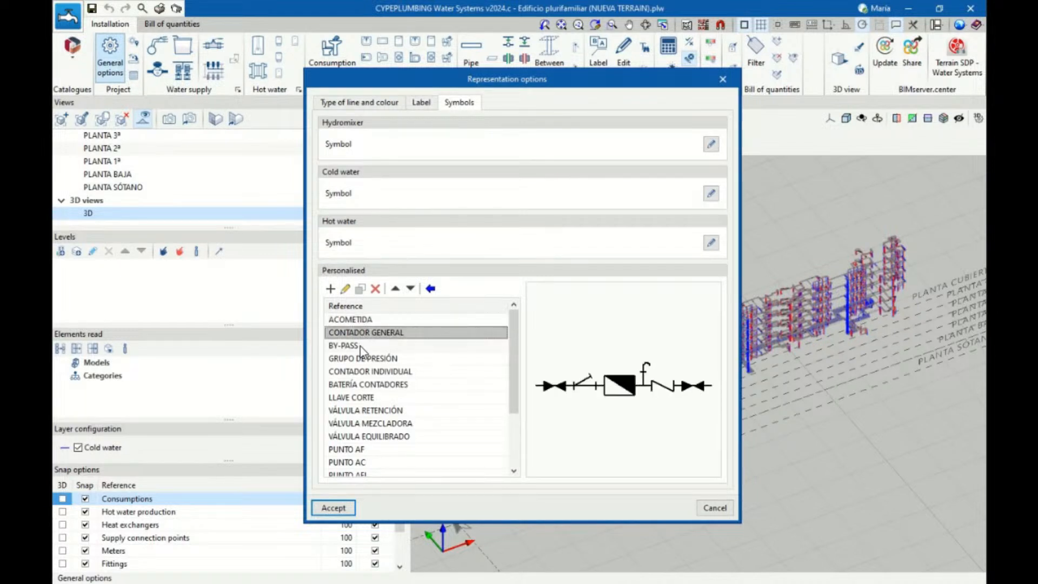
pyautogui.click(361, 348)
pyautogui.click(361, 359)
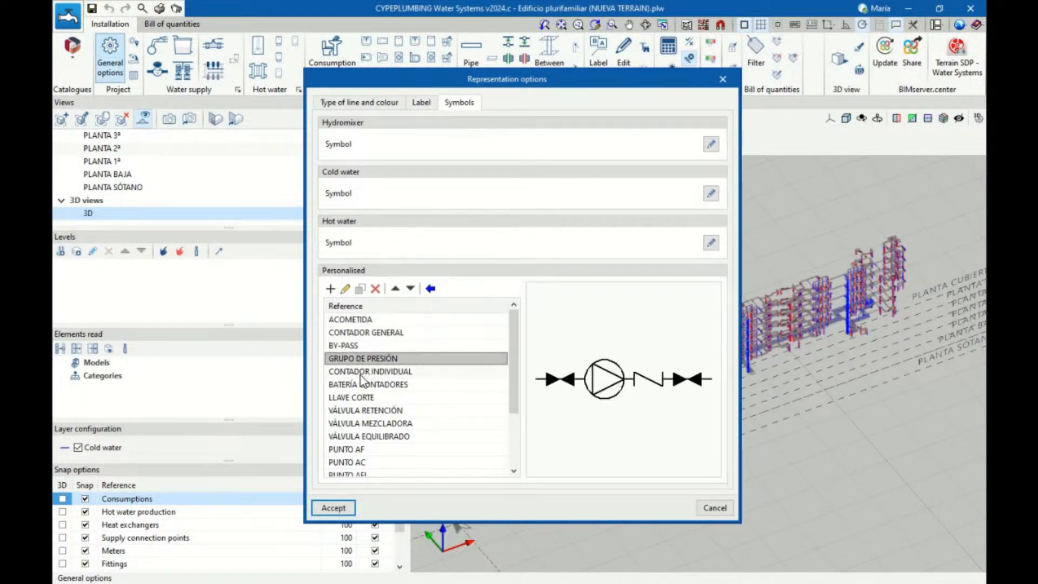
pyautogui.click(361, 372)
pyautogui.click(361, 385)
pyautogui.click(360, 398)
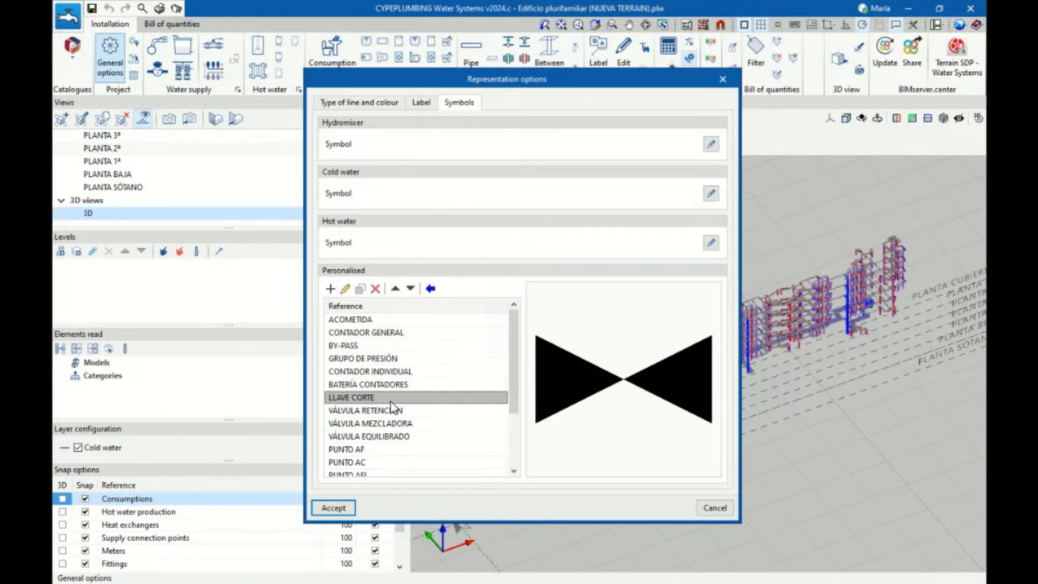
# Preview the remaining personalised symbols, including PUNTO AFL, PUNTO AF and PUNTO AC, then leave the options without saving
pyautogui.press('Down')
pyautogui.press('Down')
pyautogui.press('Down')
pyautogui.press('Down')
pyautogui.press('Down')
pyautogui.press('Down')
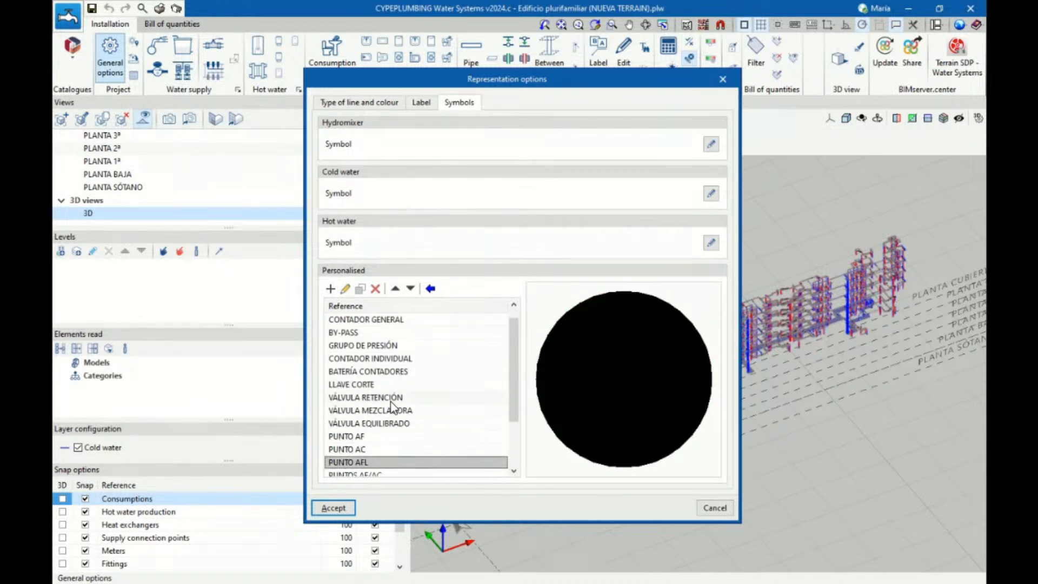
pyautogui.click(357, 440)
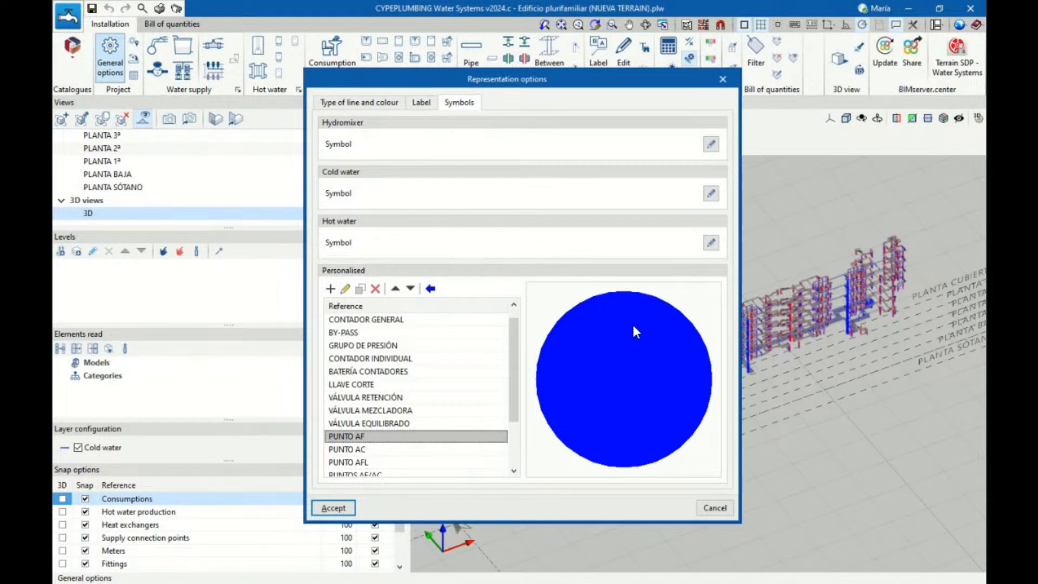
pyautogui.click(385, 450)
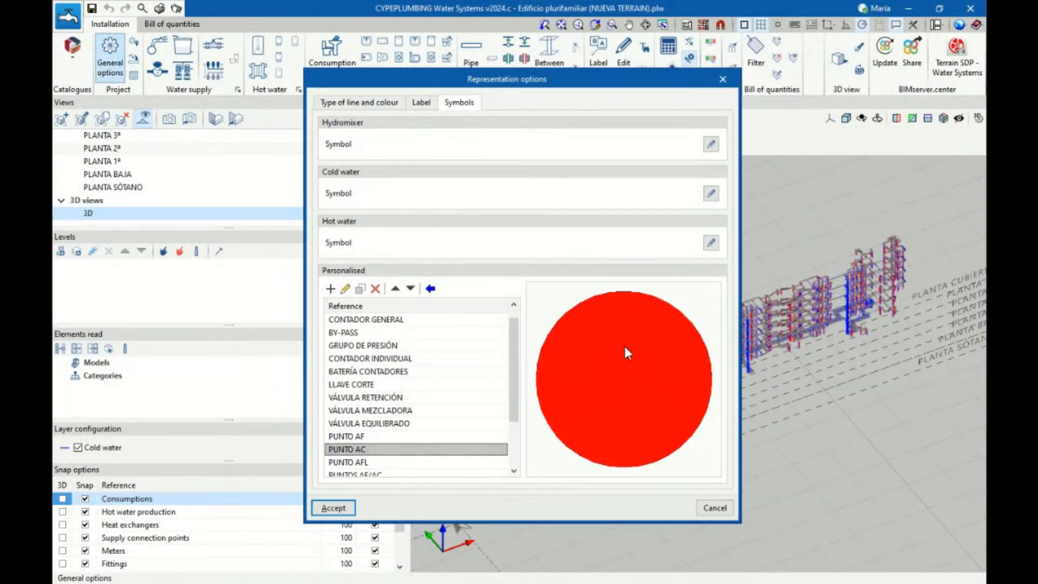
pyautogui.click(724, 80)
pyautogui.click(645, 128)
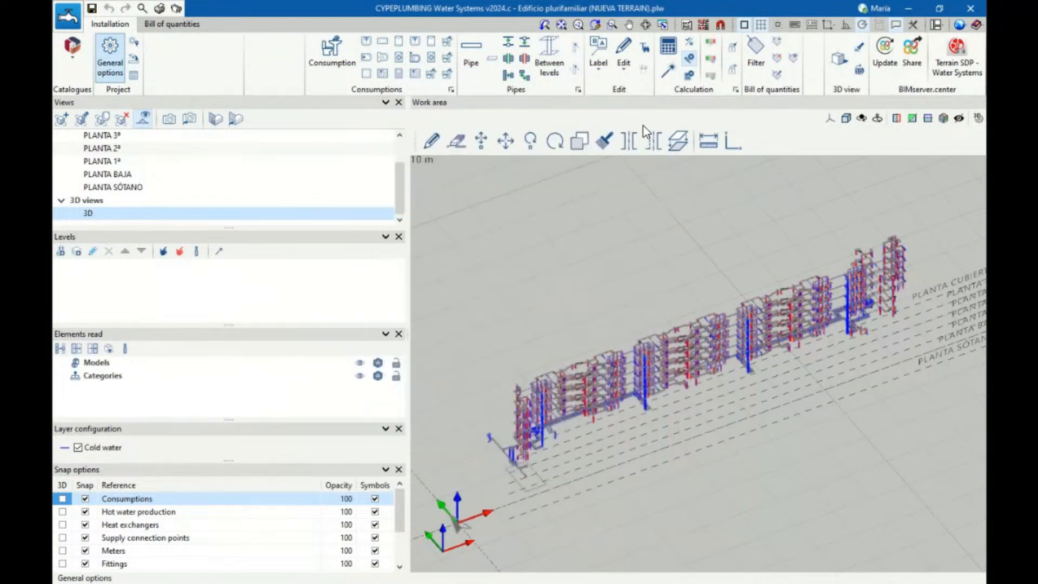
# Edit the DWG floor plans drawing so that only PLANTA 1ª is drawn
pyautogui.click(176, 9)
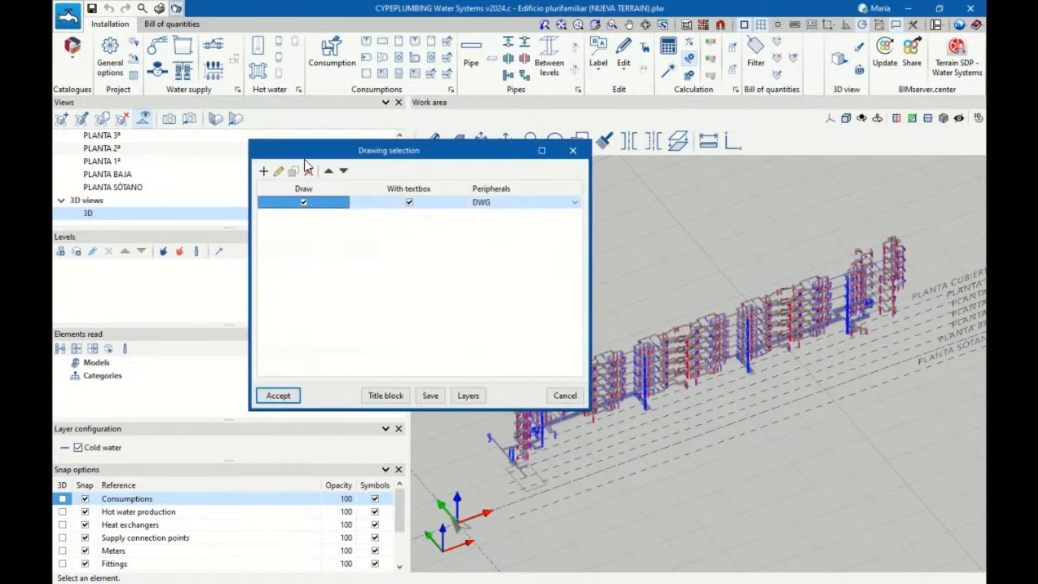
pyautogui.click(277, 170)
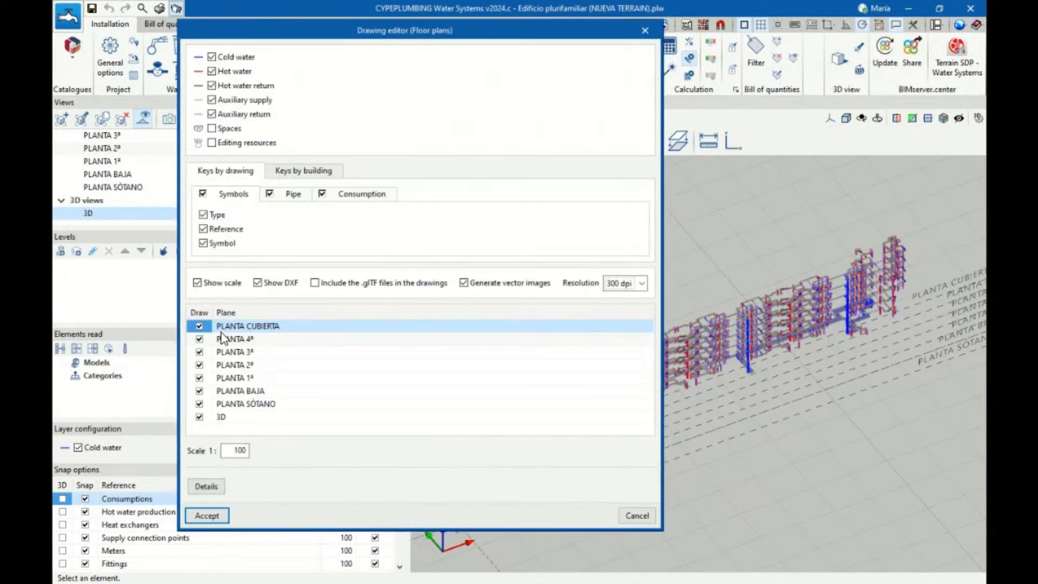
pyautogui.rightClick(195, 312)
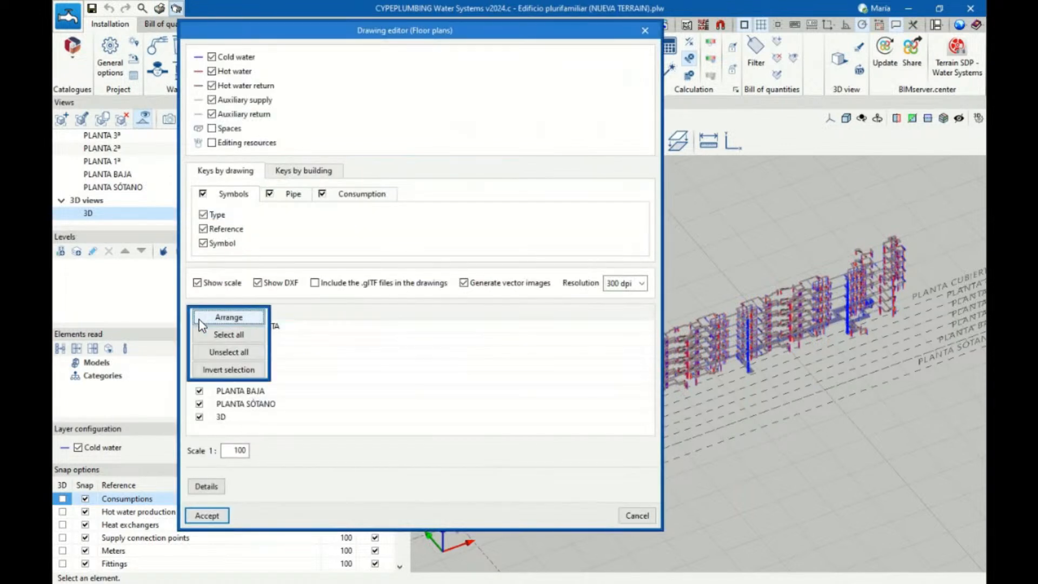
pyautogui.click(213, 352)
pyautogui.click(200, 378)
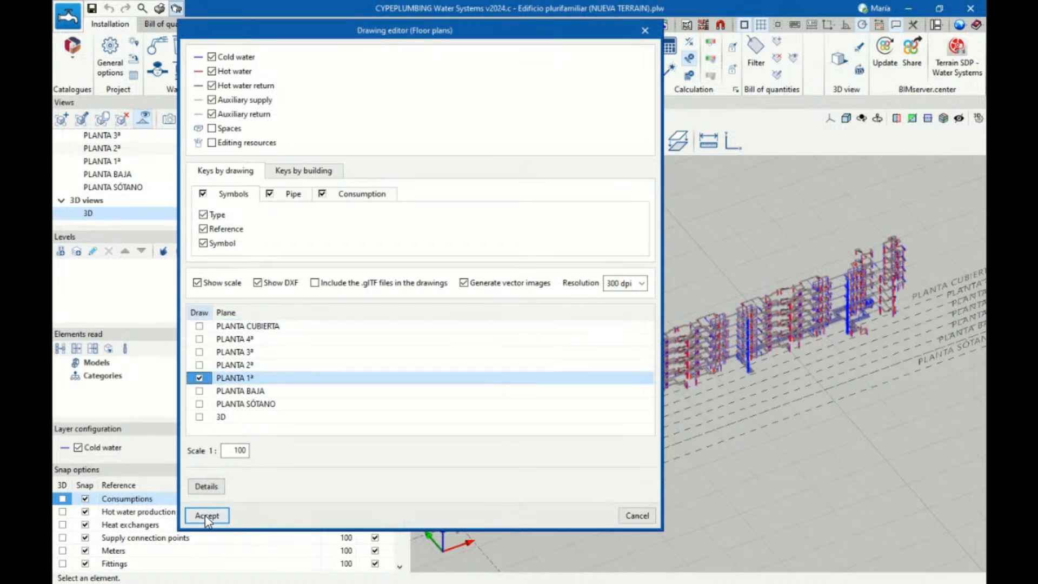
pyautogui.click(207, 516)
# Generate the drawing layouts with the previous composition settings kept, and show the detail of all the drawings
pyautogui.click(279, 394)
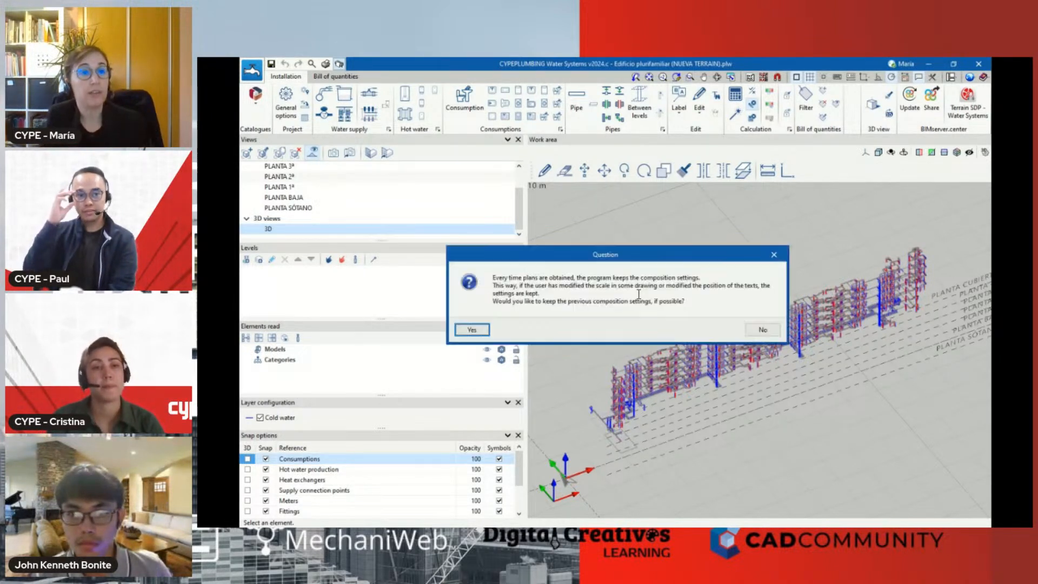
pyautogui.click(467, 331)
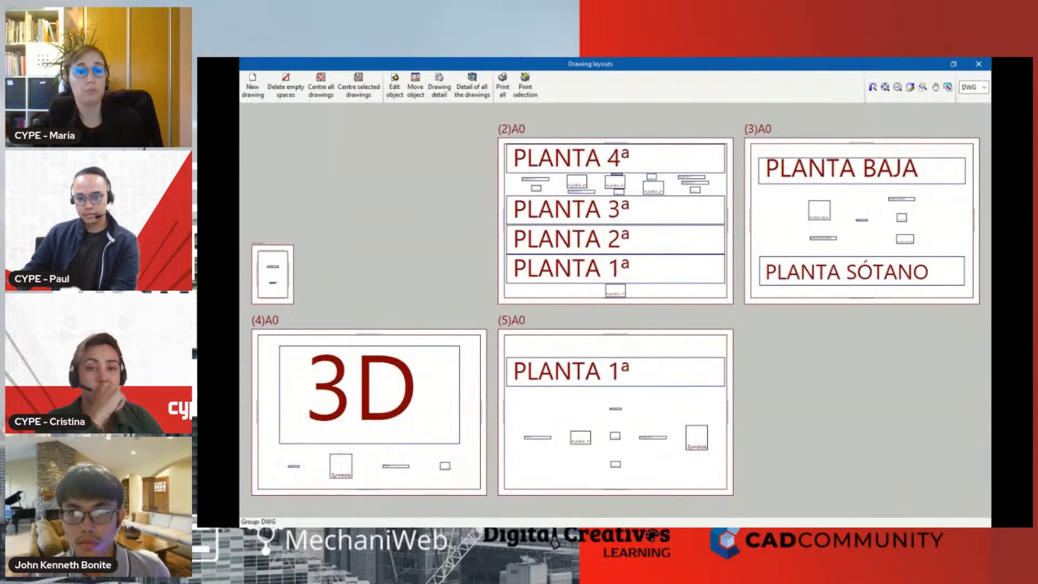
pyautogui.click(473, 91)
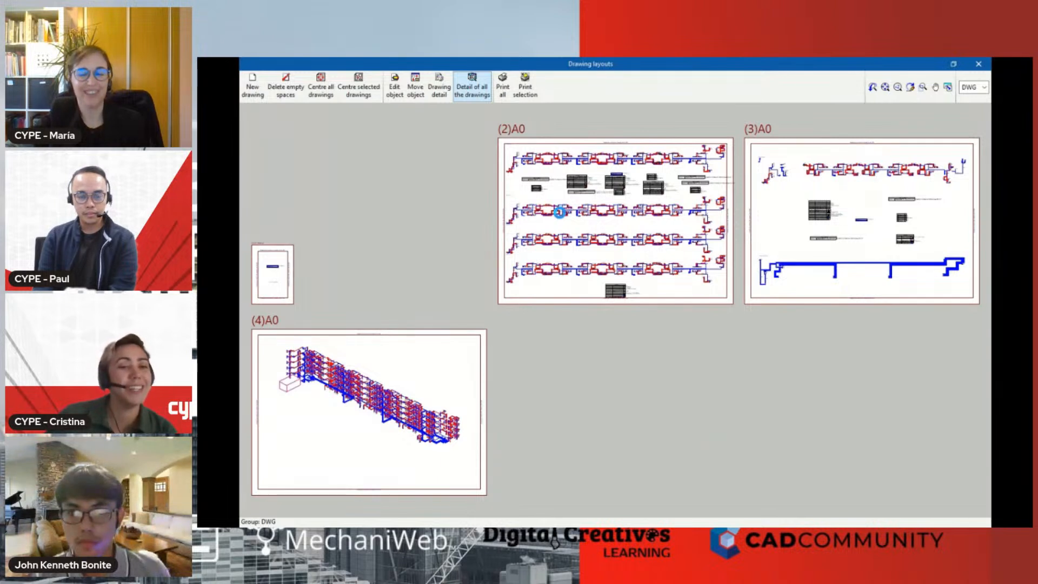
# Examine the pipe diameters, valves and consumption symbols up close in the second A0 drawing layout
pyautogui.scroll(1, 560, 211)
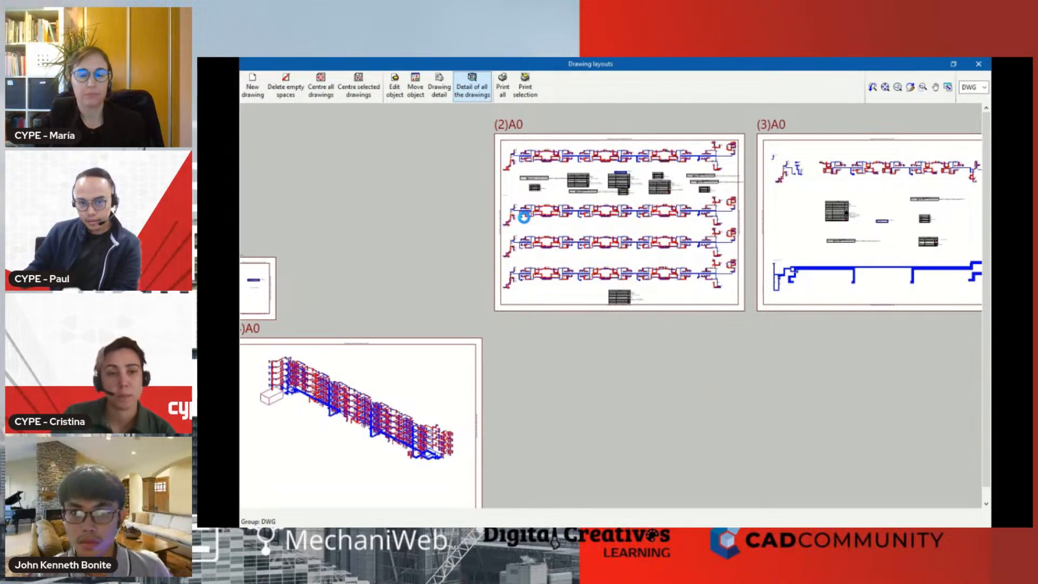
pyautogui.scroll(1, 603, 217)
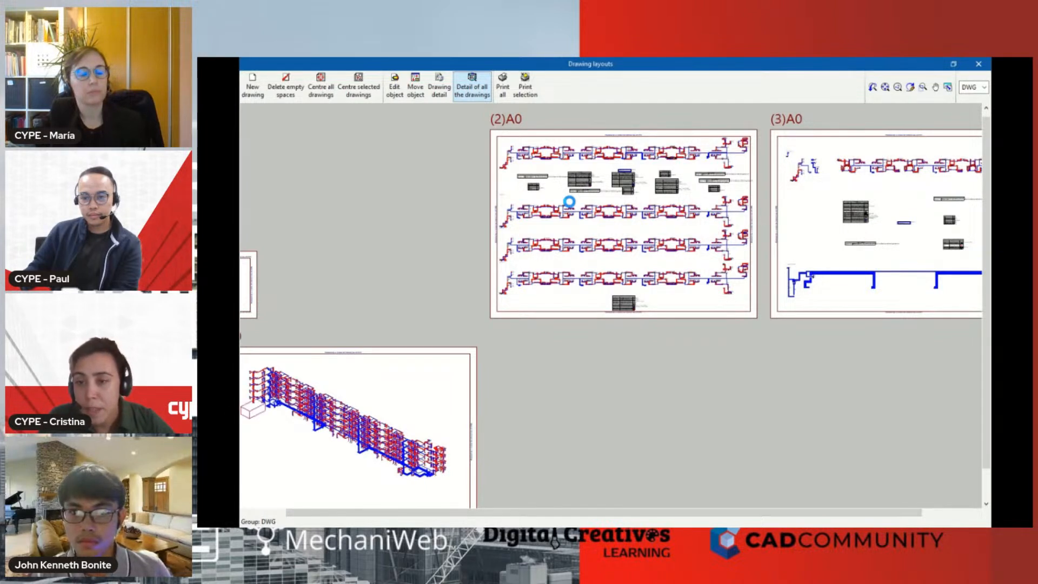
pyautogui.scroll(1, 569, 201)
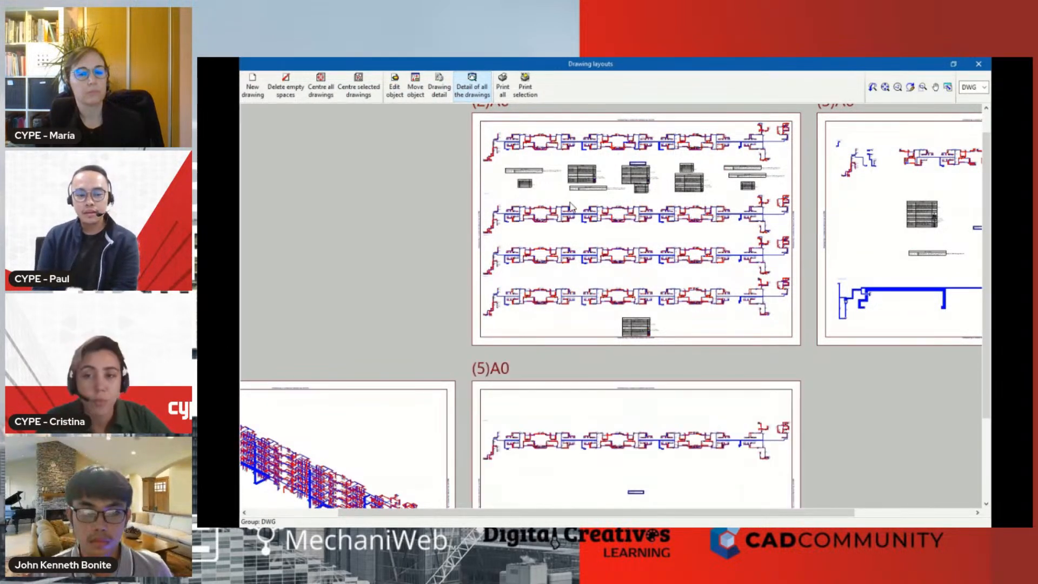
pyautogui.scroll(2, 568, 202)
pyautogui.scroll(5, 562, 212)
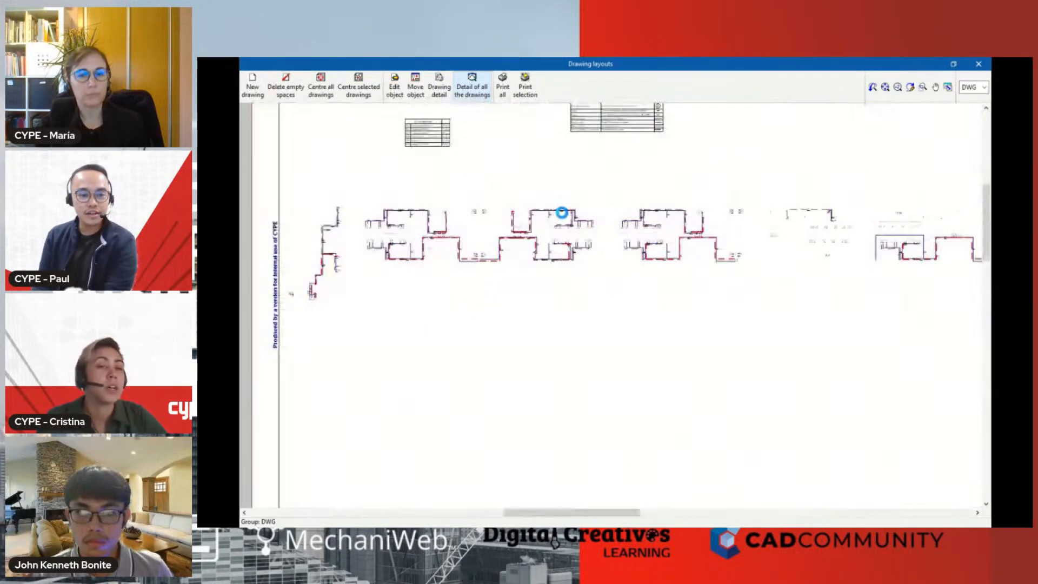
pyautogui.scroll(3, 594, 252)
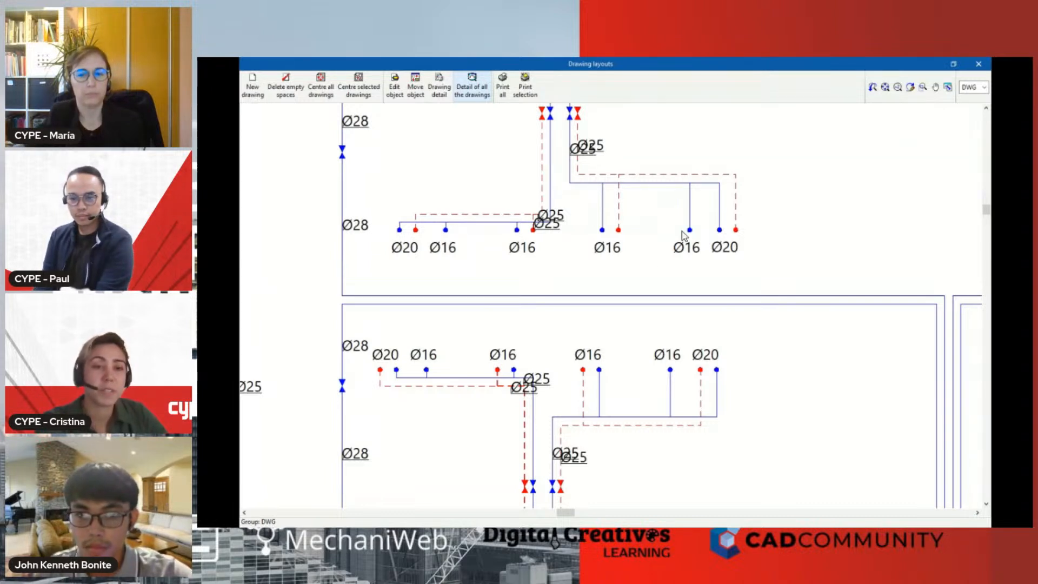
pyautogui.scroll(1, 684, 235)
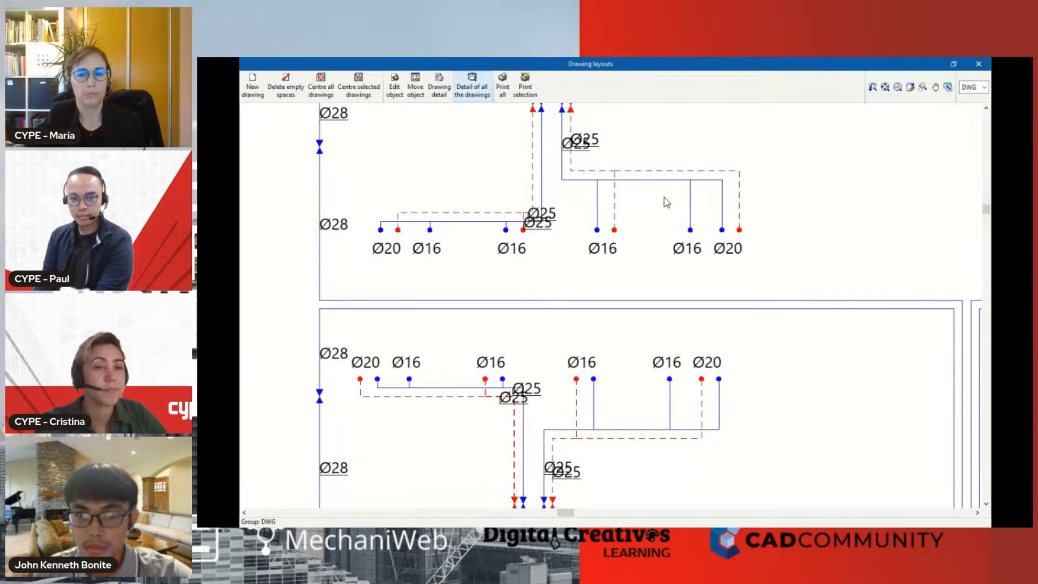
# Close the drawing layouts and the drawing selection, and exit CYPEPLUMBING Water Systems
pyautogui.click(978, 66)
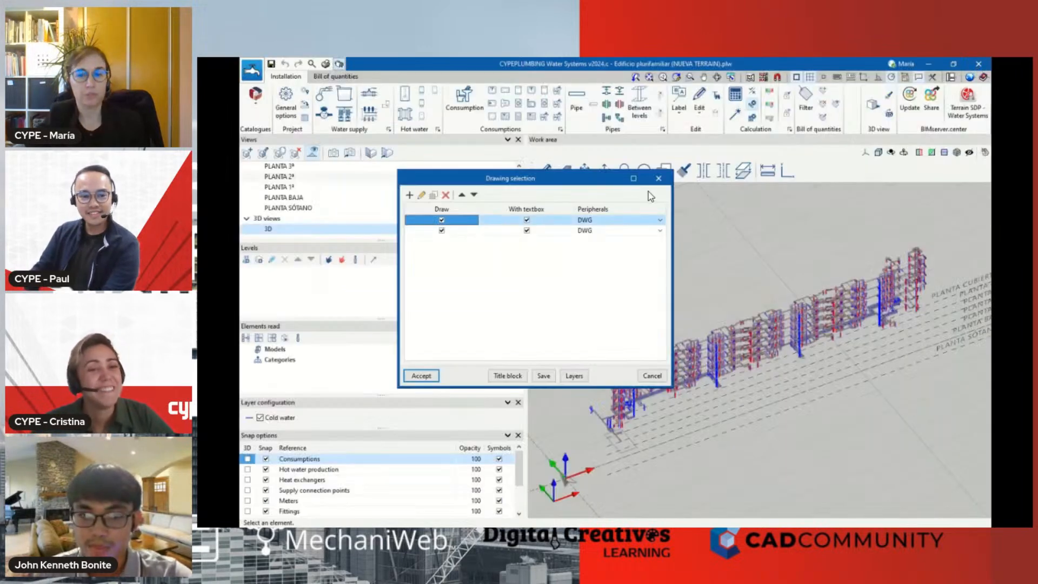
pyautogui.click(658, 179)
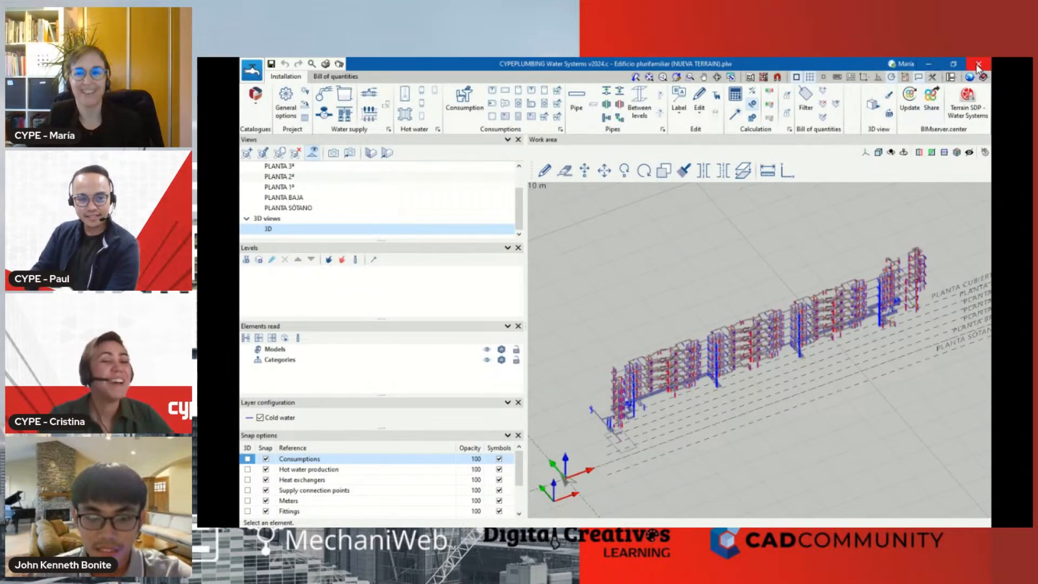
pyautogui.click(540, 322)
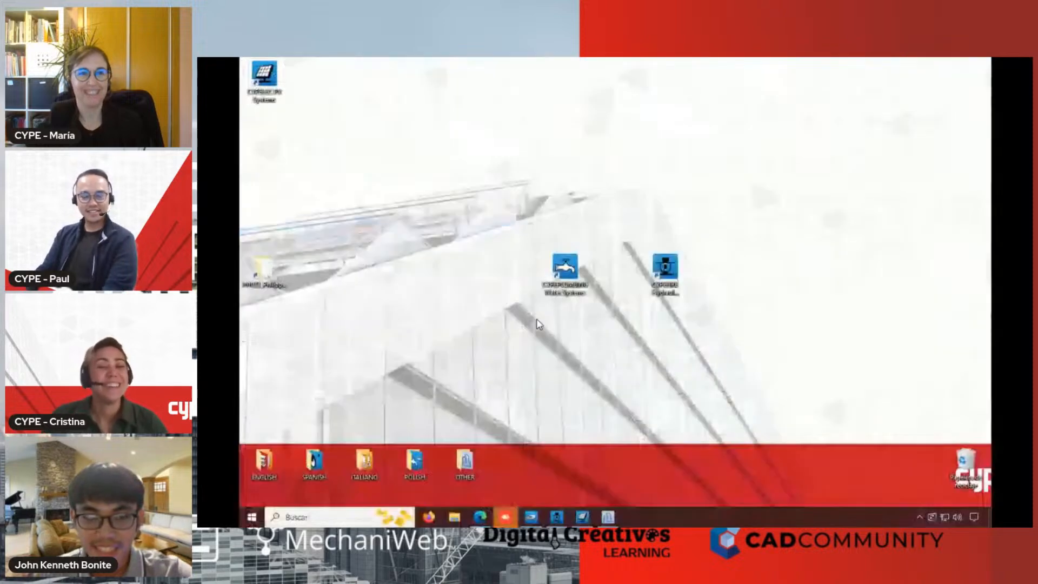
# Switch to the Edge browser and open the R&D&I projects page of the CYPE website
pyautogui.click(480, 517)
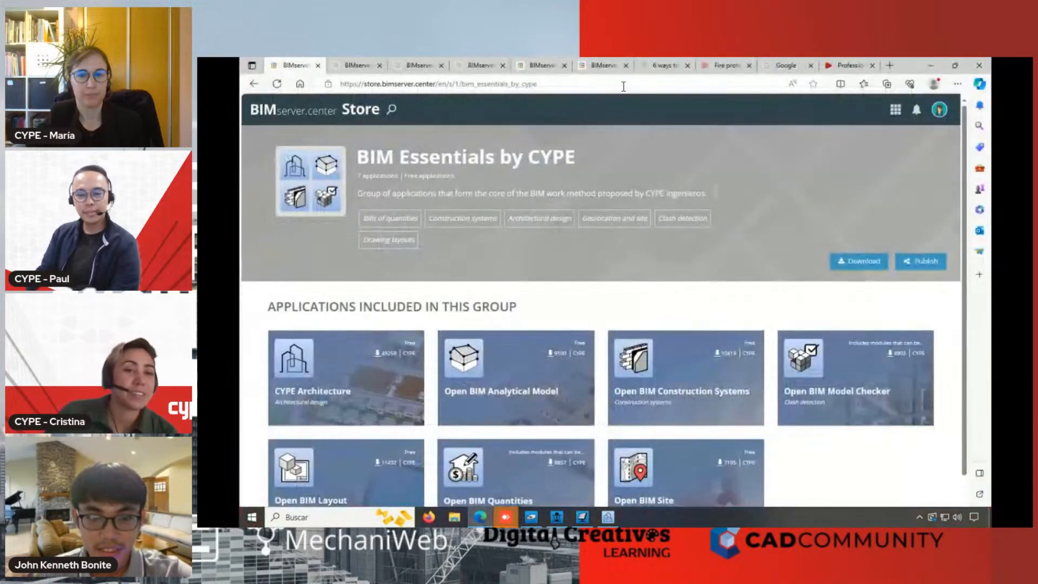
pyautogui.click(850, 66)
pyautogui.scroll(1, 338, 117)
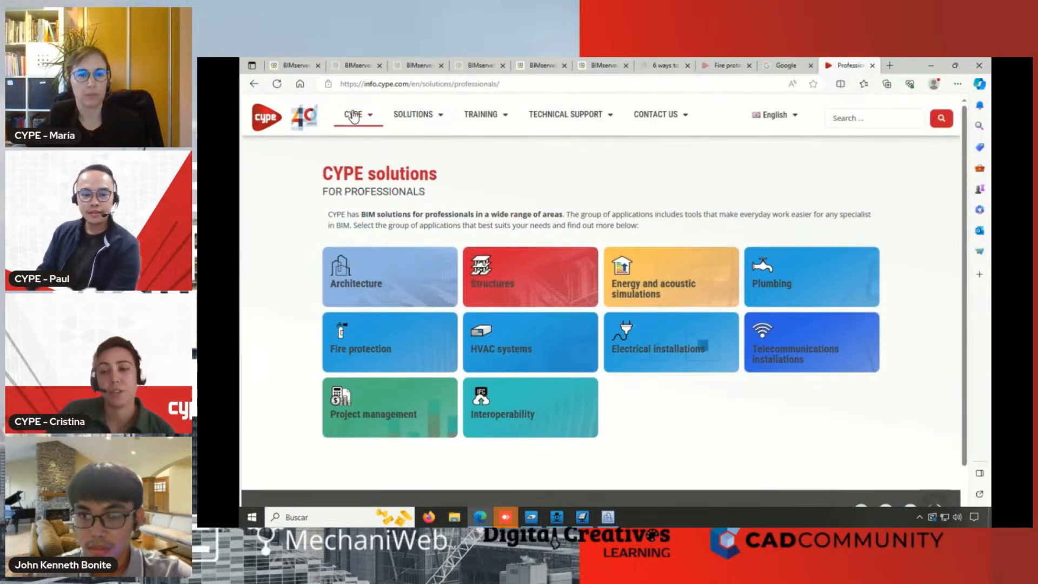
pyautogui.moveTo(354, 116)
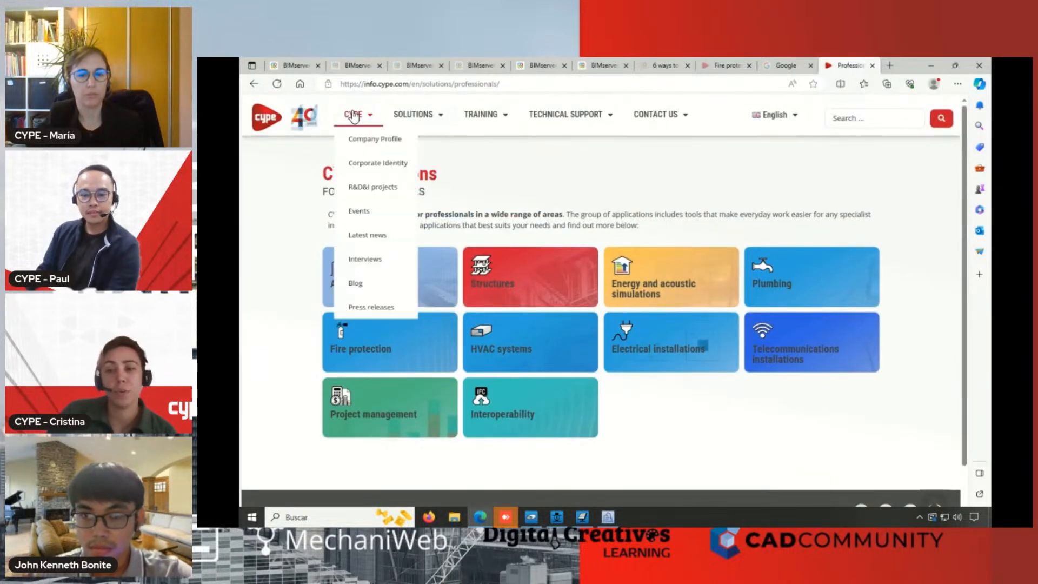
pyautogui.click(366, 188)
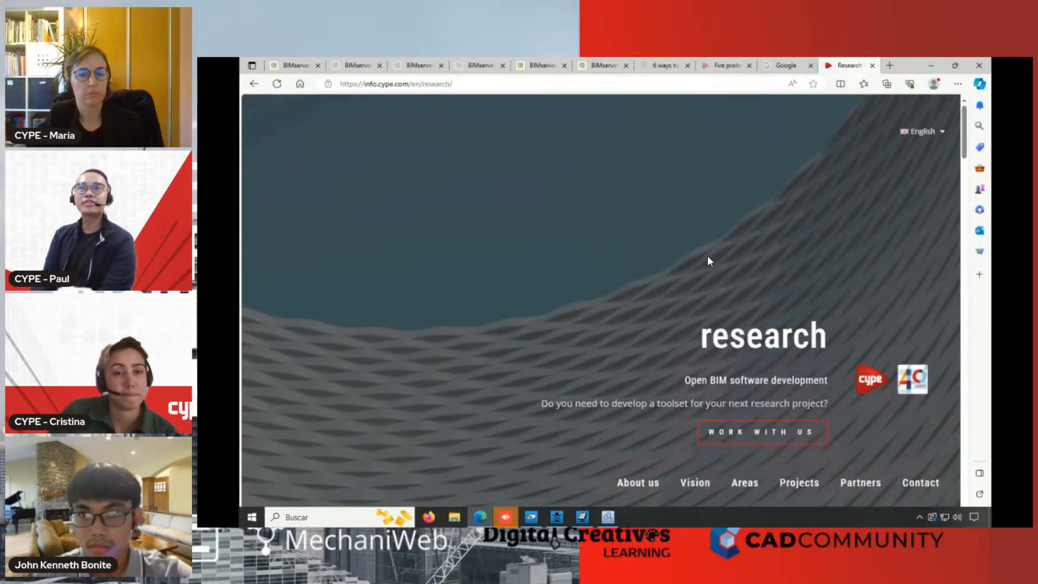
# Look through the research page from the company introduction and philosophy to the international projects and the partners
pyautogui.scroll(-2, 707, 255)
pyautogui.scroll(-2, 707, 255)
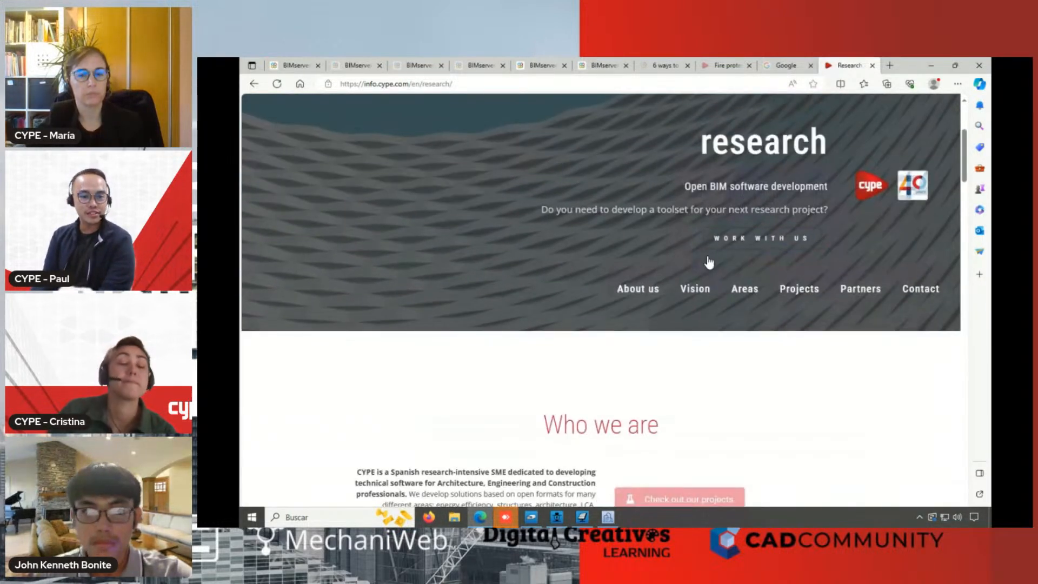
pyautogui.scroll(-3, 708, 259)
pyautogui.scroll(-8, 709, 262)
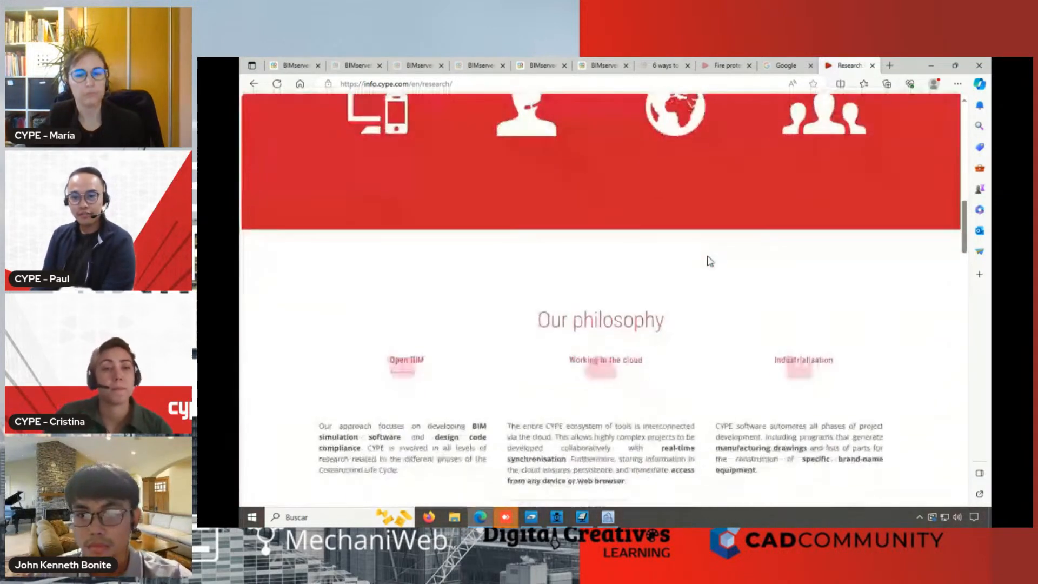
pyautogui.scroll(-7, 710, 262)
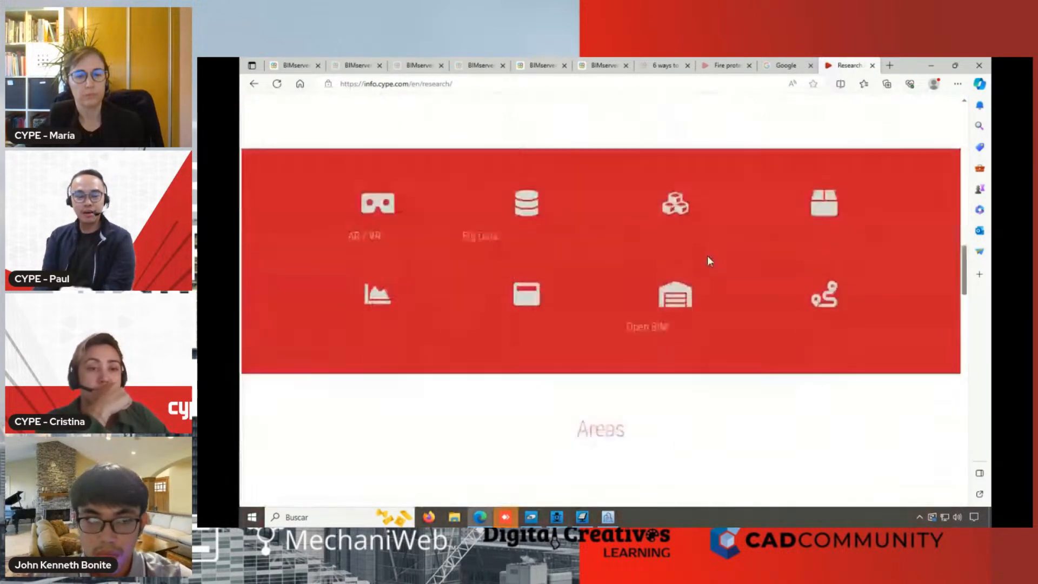
pyautogui.scroll(-3, 710, 262)
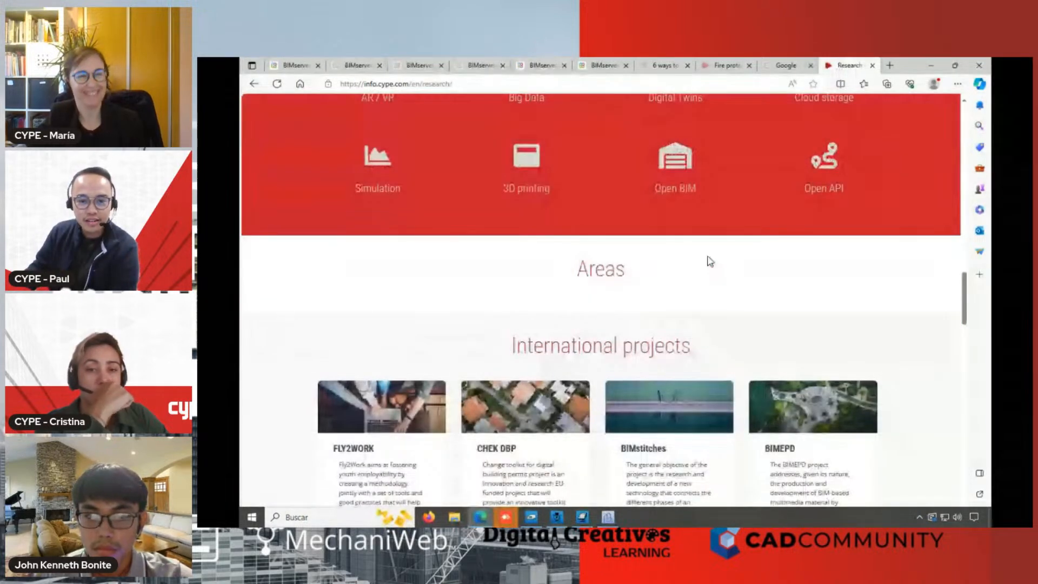
pyautogui.scroll(-2, 710, 261)
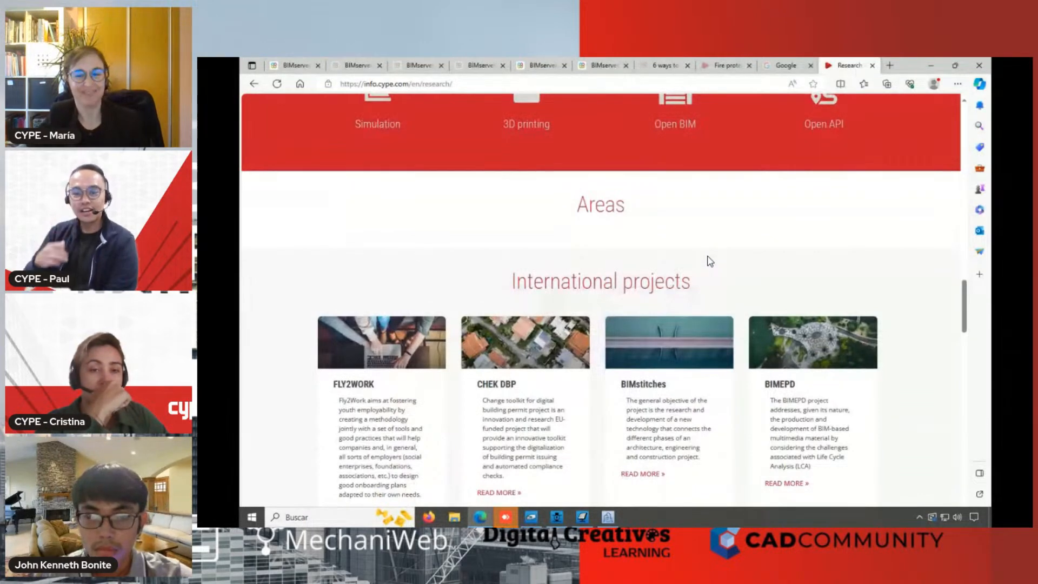
pyautogui.scroll(-2, 710, 261)
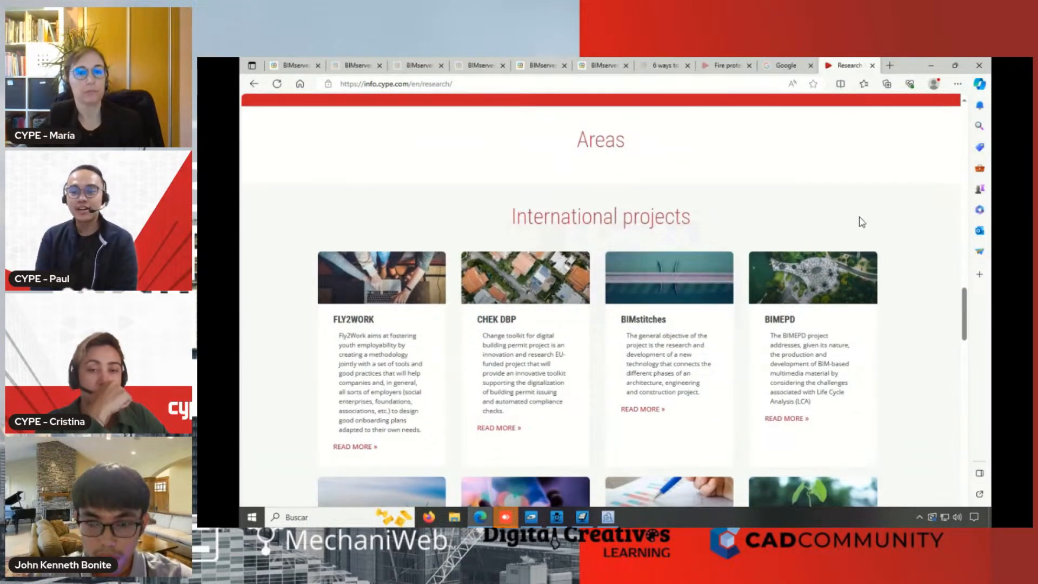
pyautogui.scroll(-1, 861, 222)
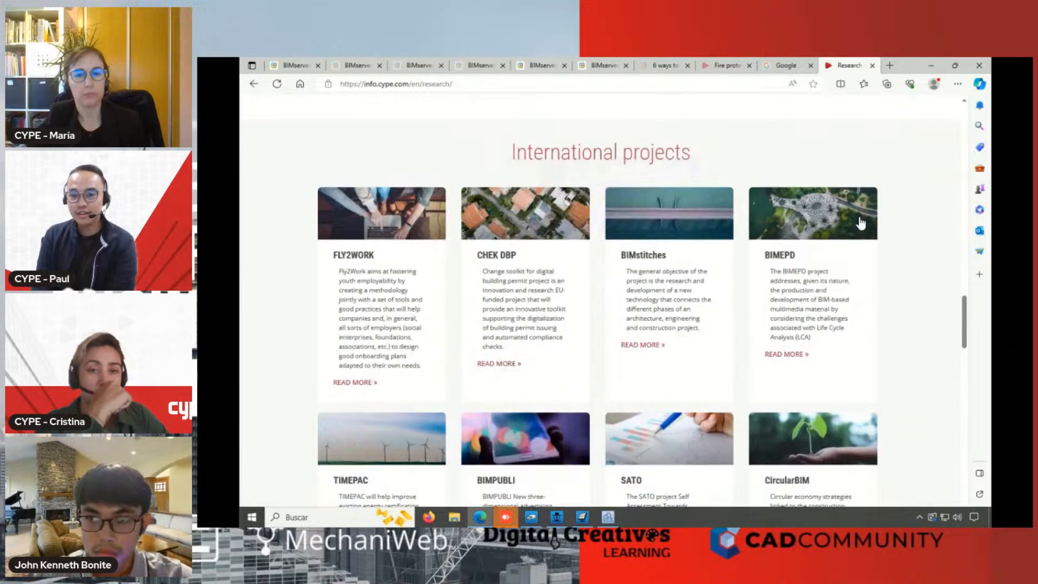
pyautogui.scroll(-1, 862, 223)
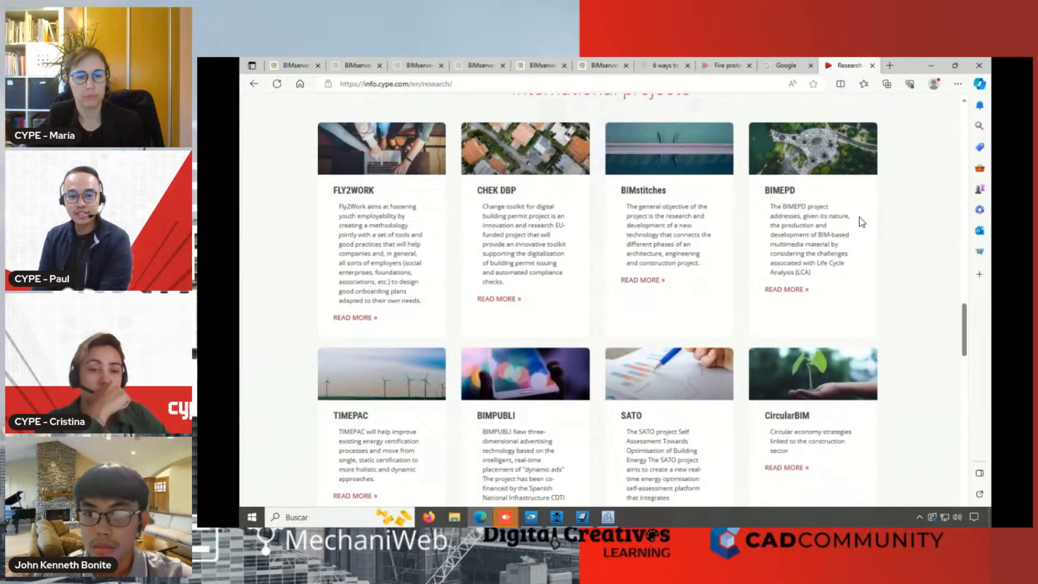
pyautogui.scroll(-2, 862, 222)
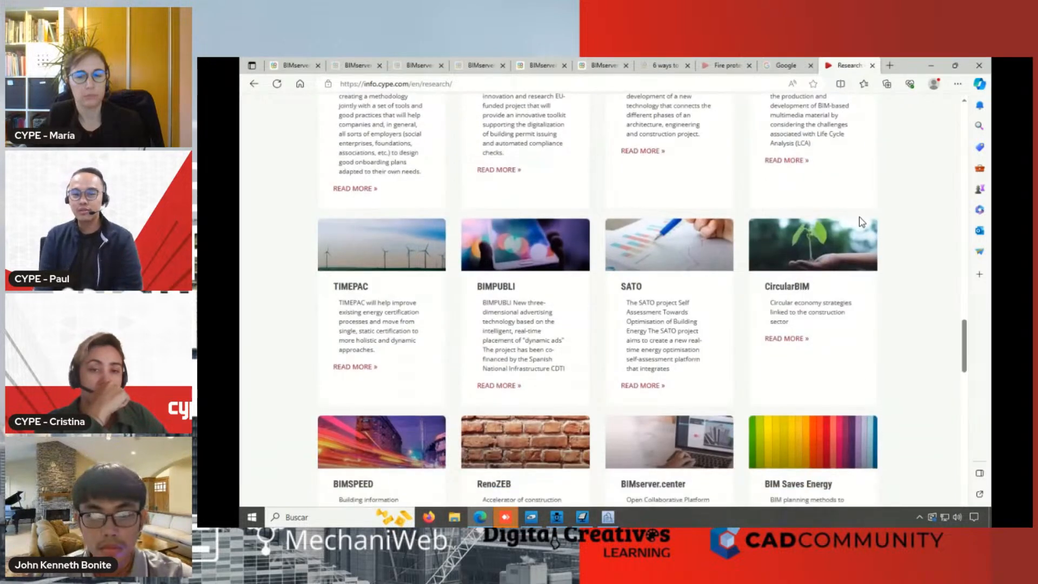
pyautogui.scroll(-3, 861, 222)
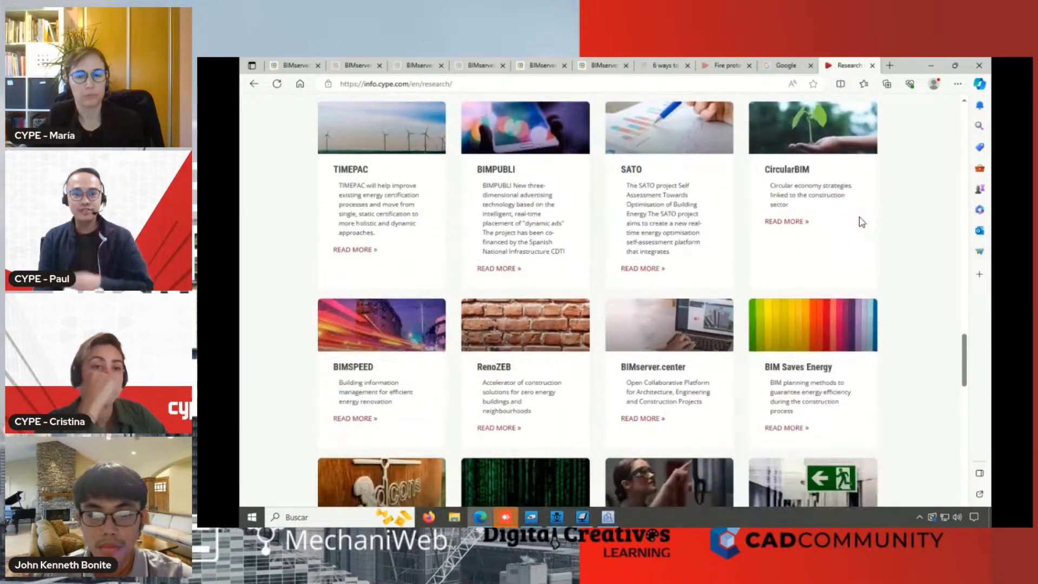
pyautogui.scroll(-3, 860, 222)
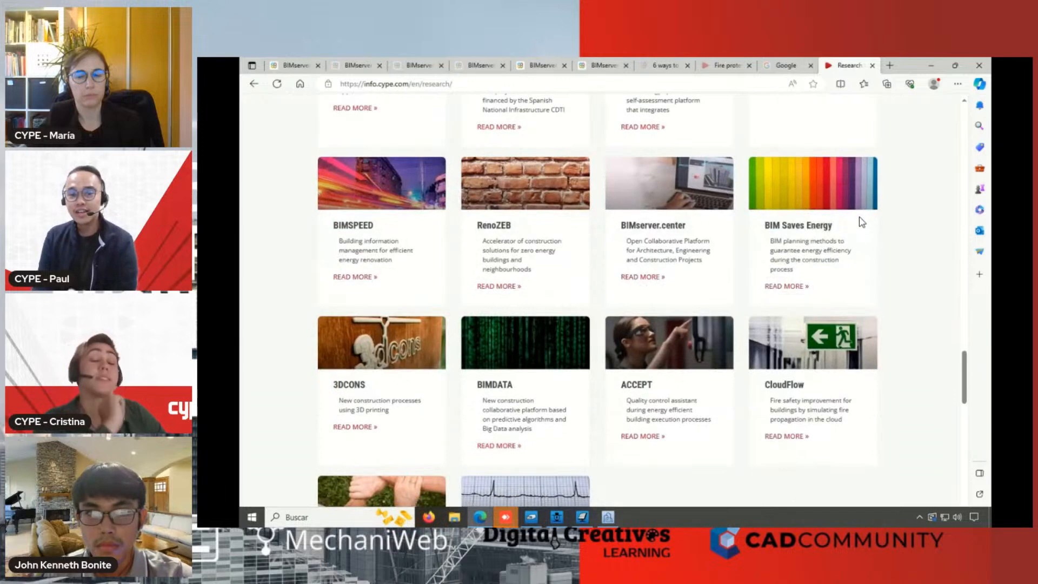
pyautogui.scroll(-4, 860, 222)
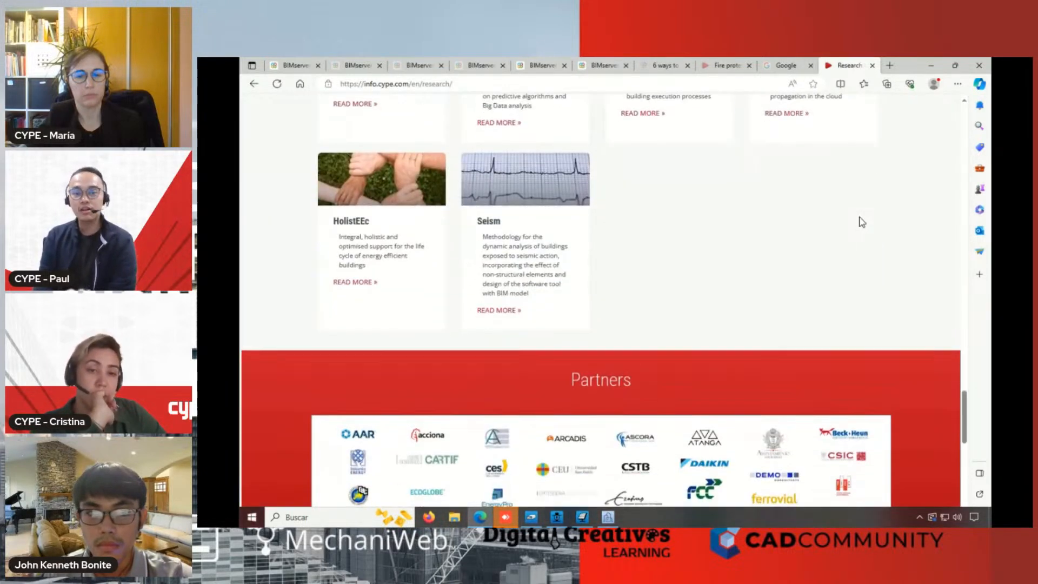
pyautogui.scroll(-2, 861, 222)
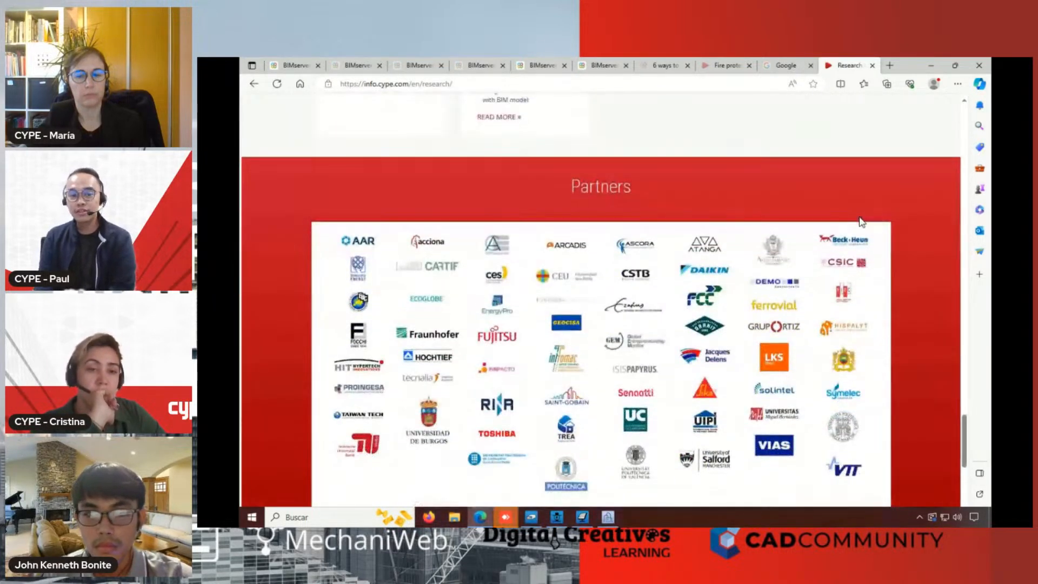
pyautogui.scroll(-1, 861, 222)
# Review the research page back up to its header and return to the CYPE solutions for professionals page
pyautogui.scroll(7, 862, 221)
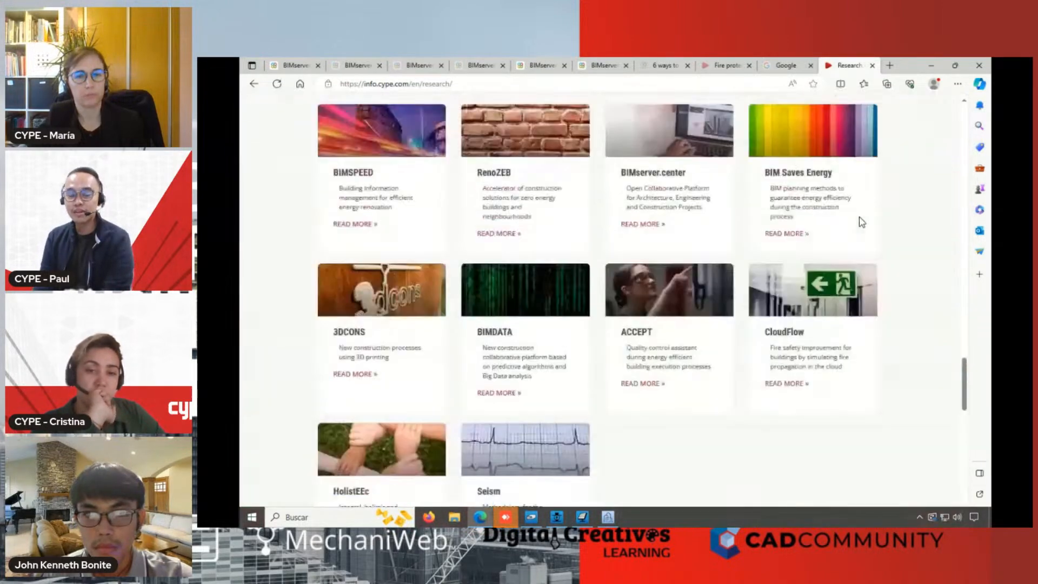
pyautogui.scroll(8, 861, 222)
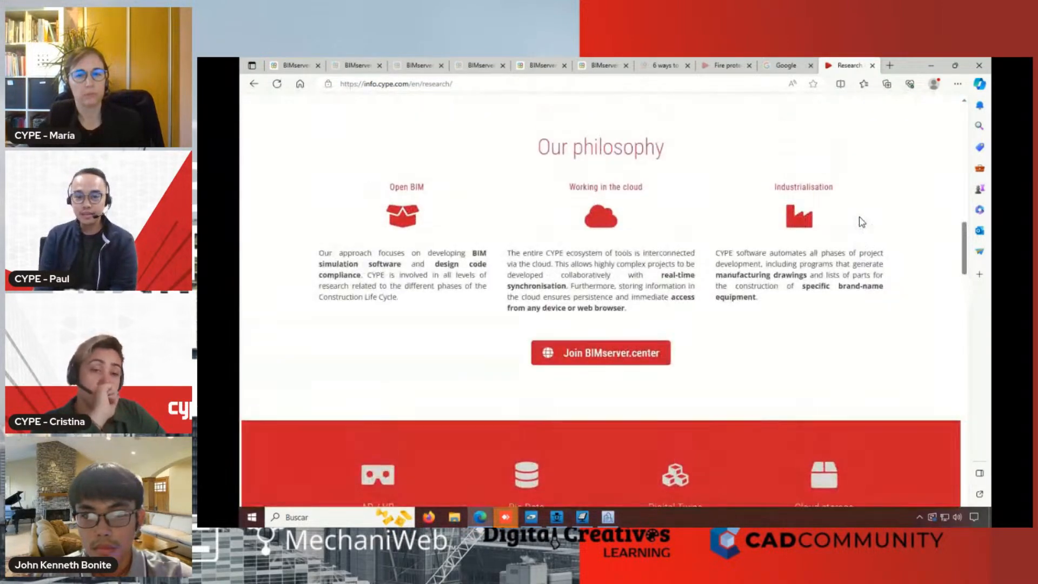
pyautogui.scroll(4, 862, 221)
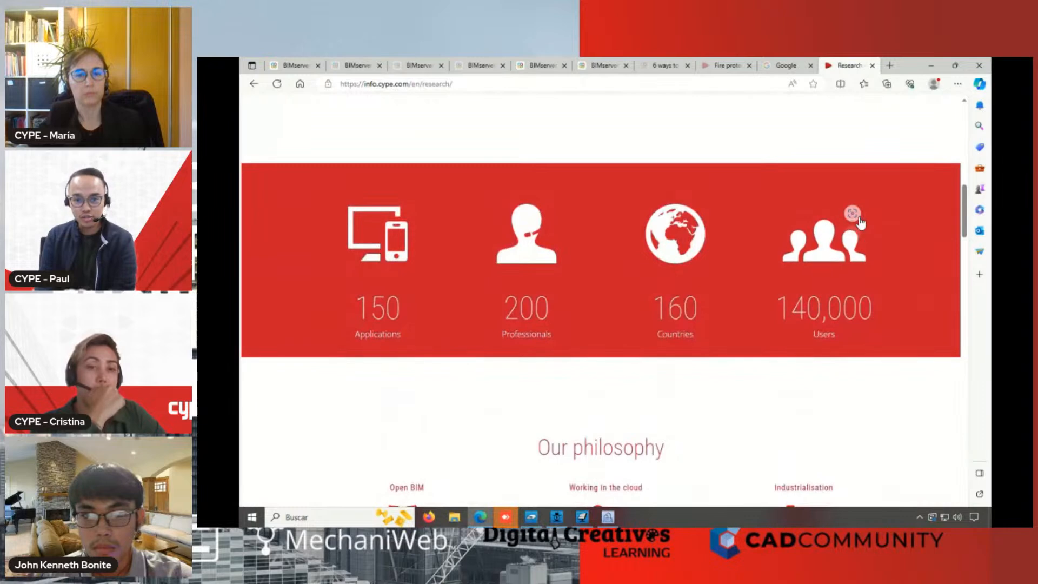
pyautogui.scroll(3, 861, 222)
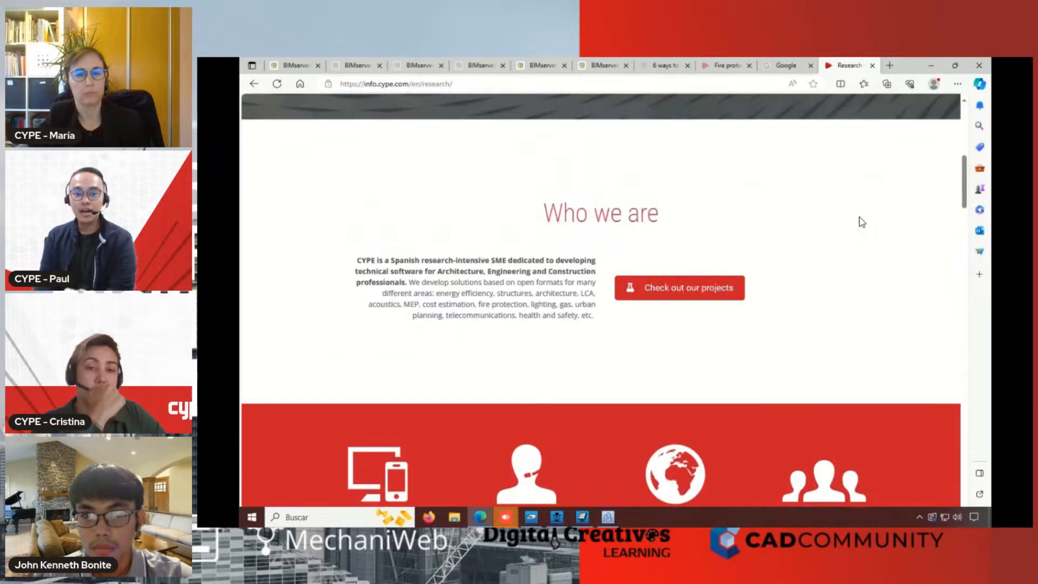
pyautogui.scroll(4, 862, 222)
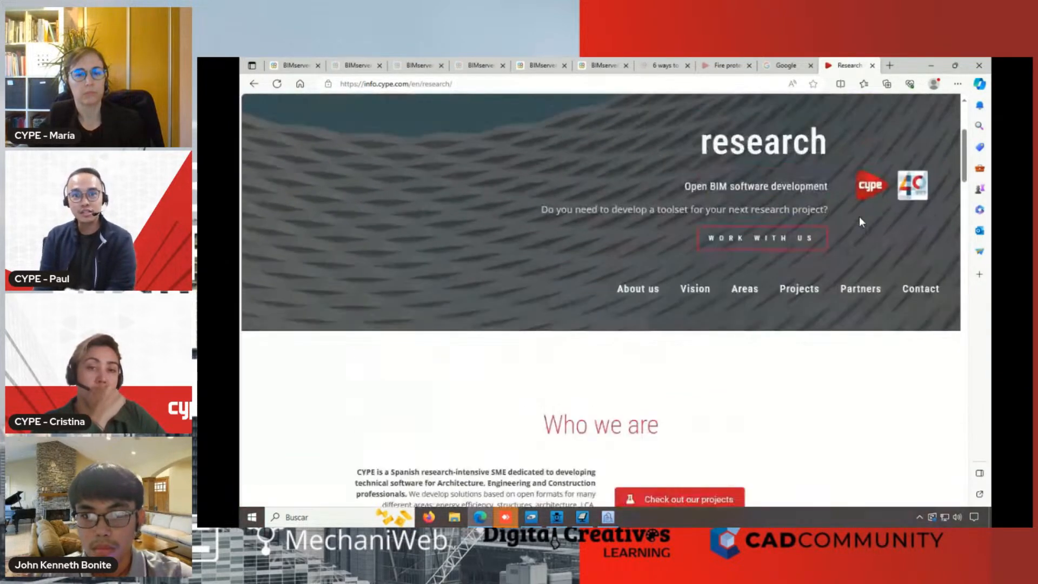
pyautogui.scroll(2, 861, 222)
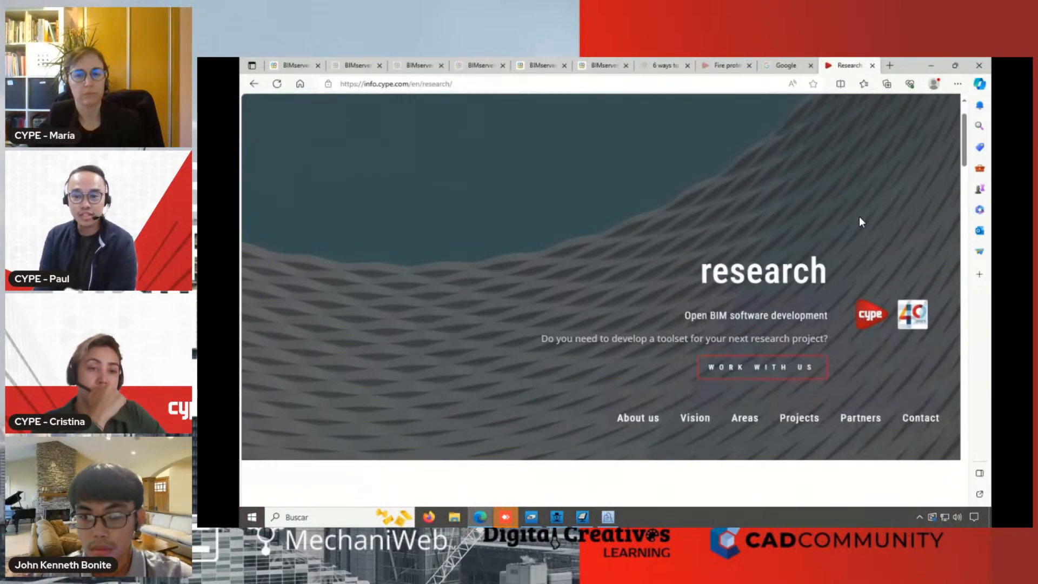
pyautogui.scroll(1, 860, 222)
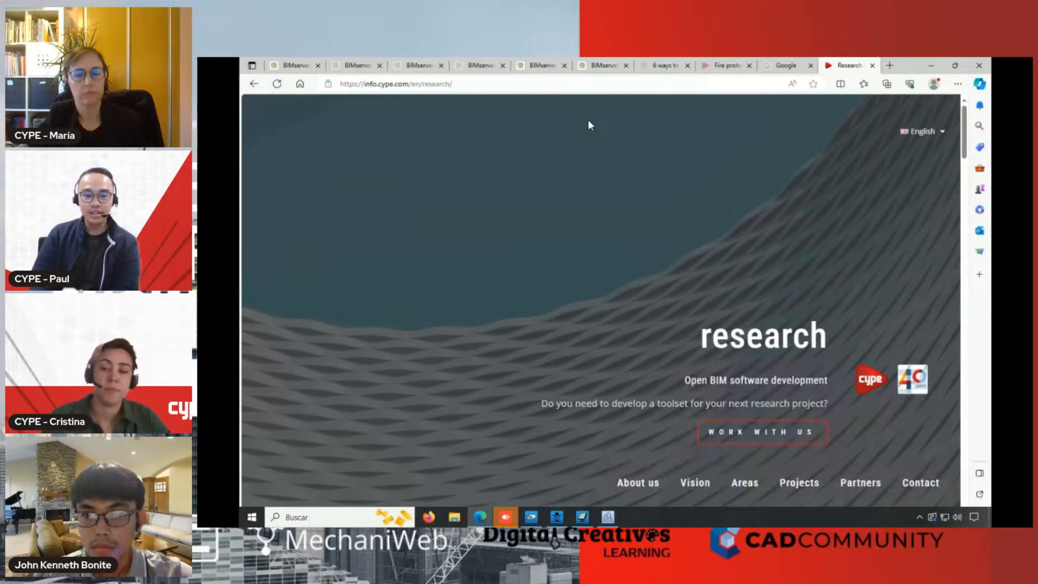
pyautogui.scroll(-2, 588, 125)
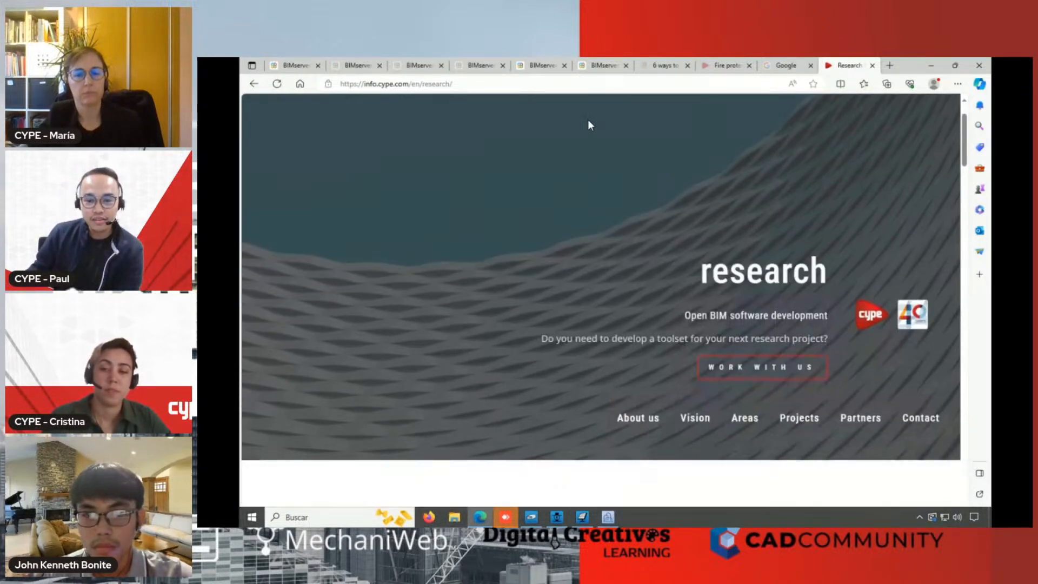
pyautogui.click(255, 84)
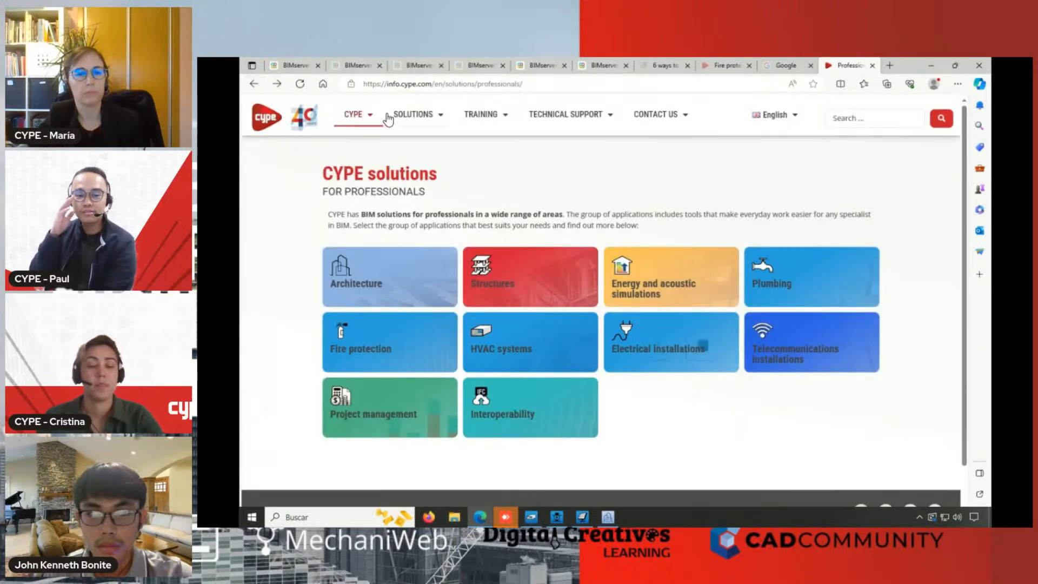
# Reopen the R&D&I projects page of the CYPE website and read its "Who we are" introduction
pyautogui.moveTo(357, 115)
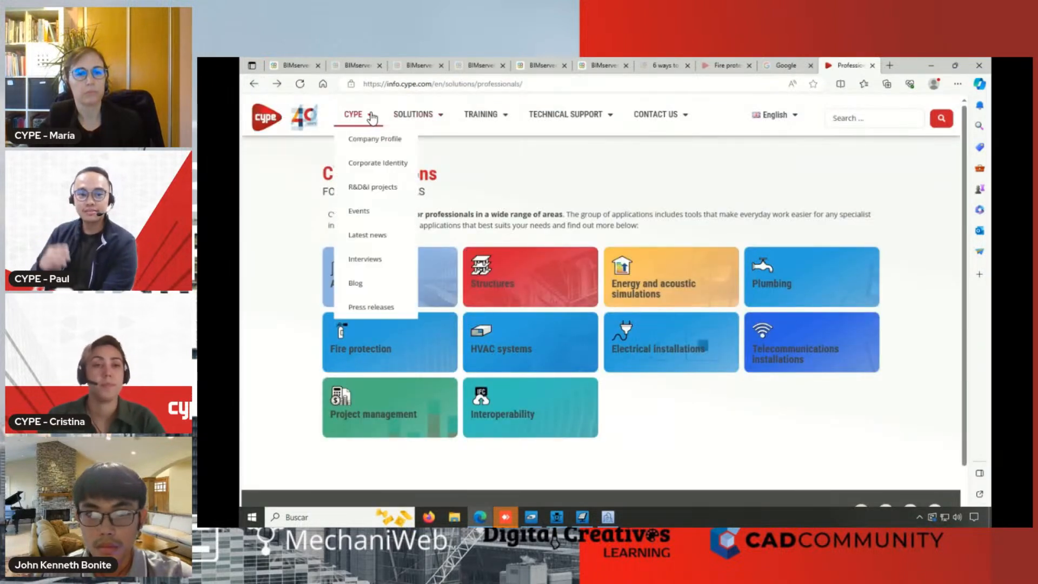
pyautogui.click(392, 187)
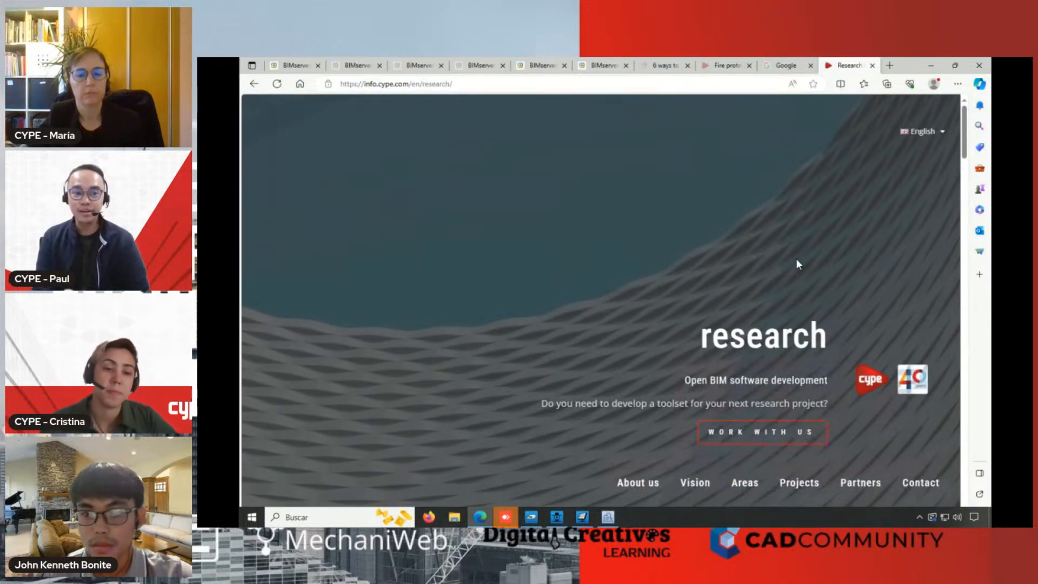
pyautogui.scroll(-1, 796, 259)
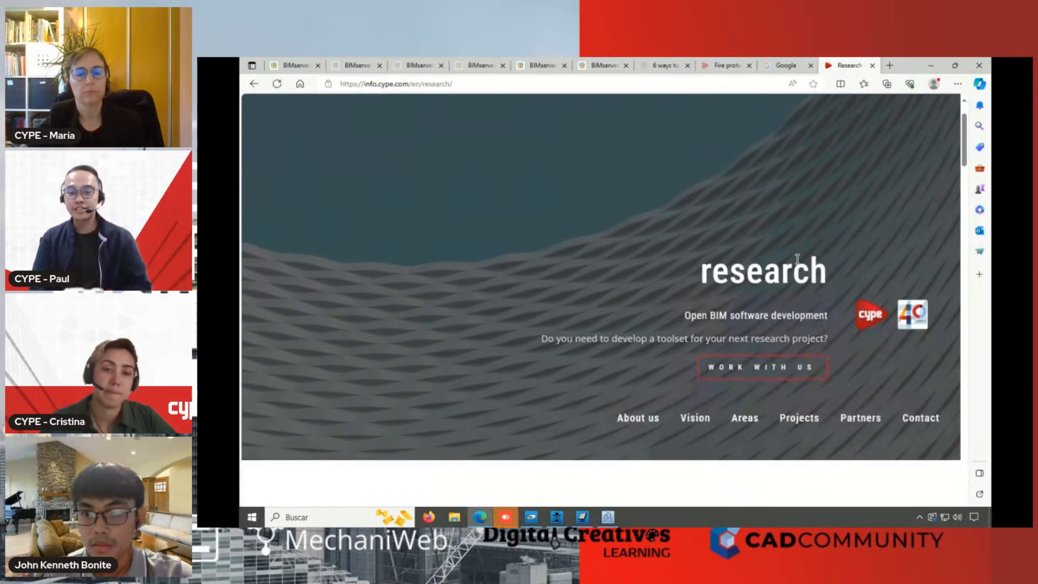
pyautogui.scroll(-1, 797, 258)
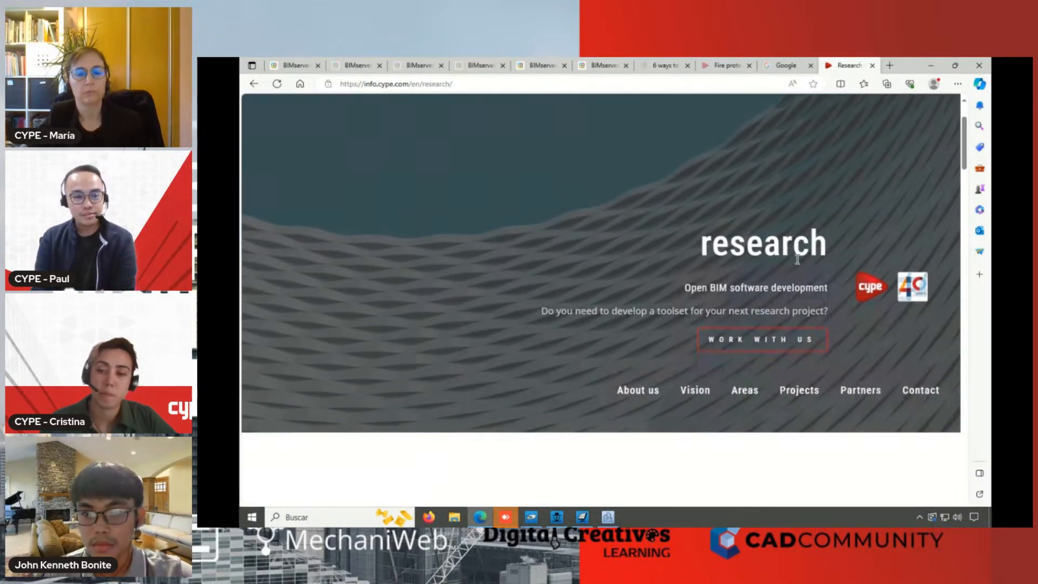
pyautogui.scroll(-4, 797, 258)
pyautogui.scroll(-1, 799, 265)
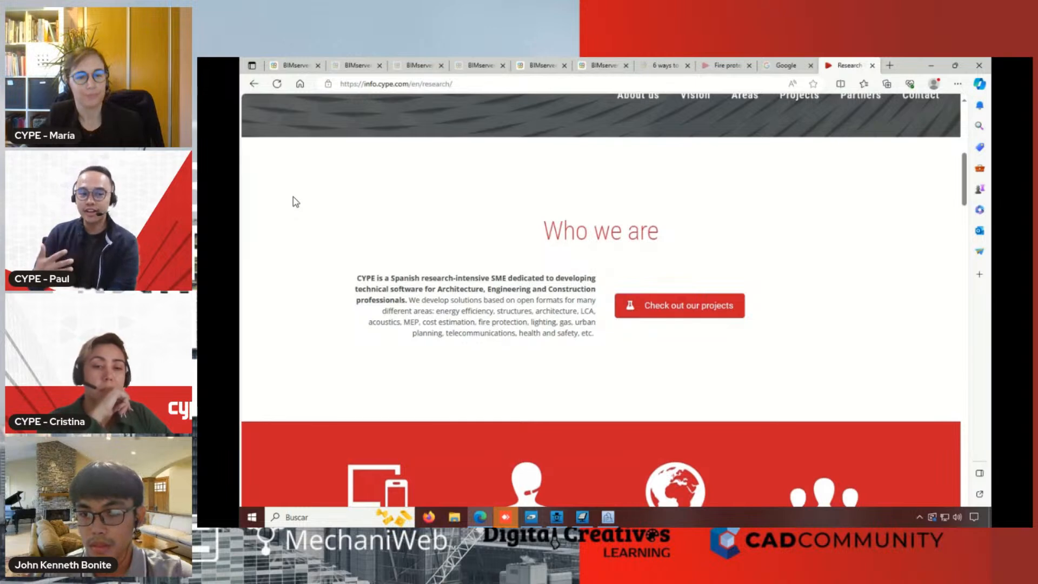
# Examine the company figures, philosophy and technology fields on the research page and return to the CYPE solutions for professionals page
pyautogui.scroll(-5, 296, 202)
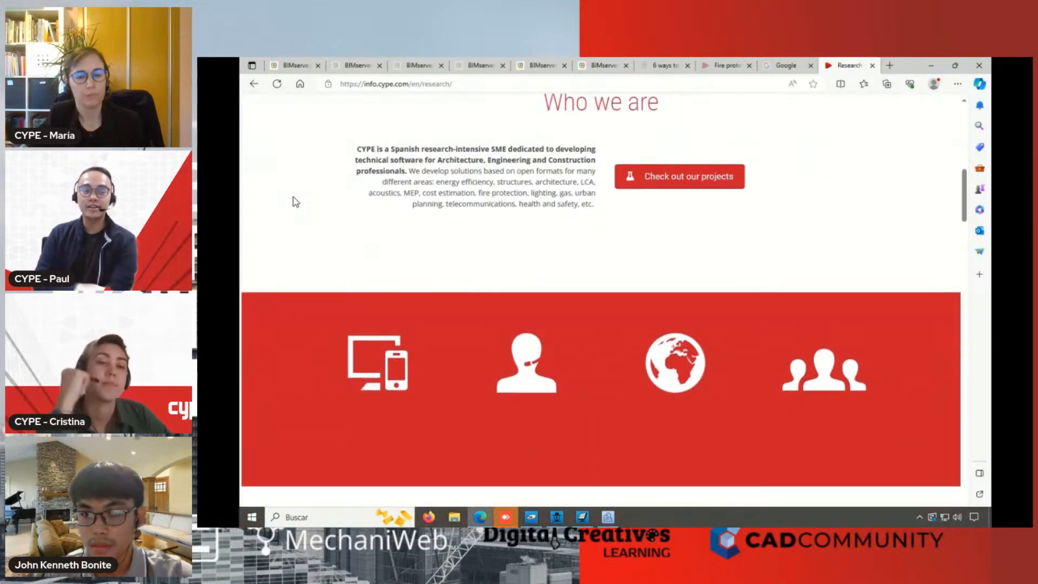
pyautogui.scroll(-4, 296, 201)
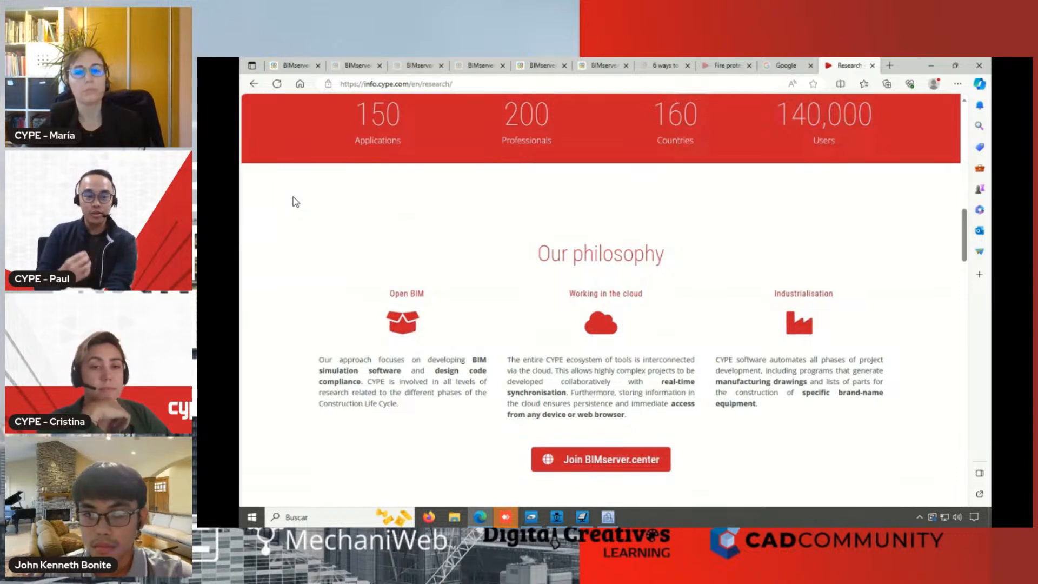
pyautogui.scroll(-1, 295, 202)
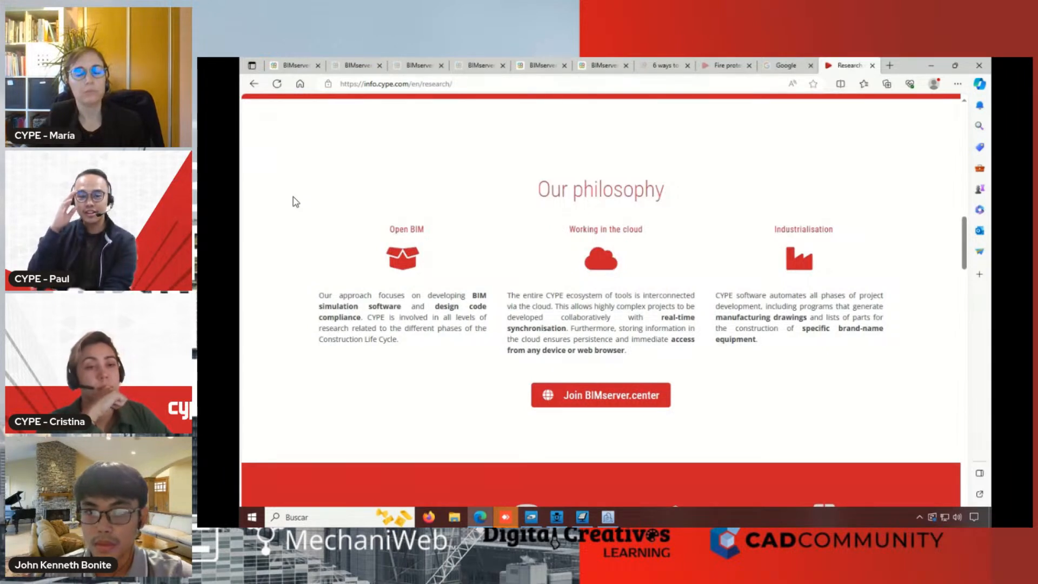
pyautogui.scroll(-4, 296, 202)
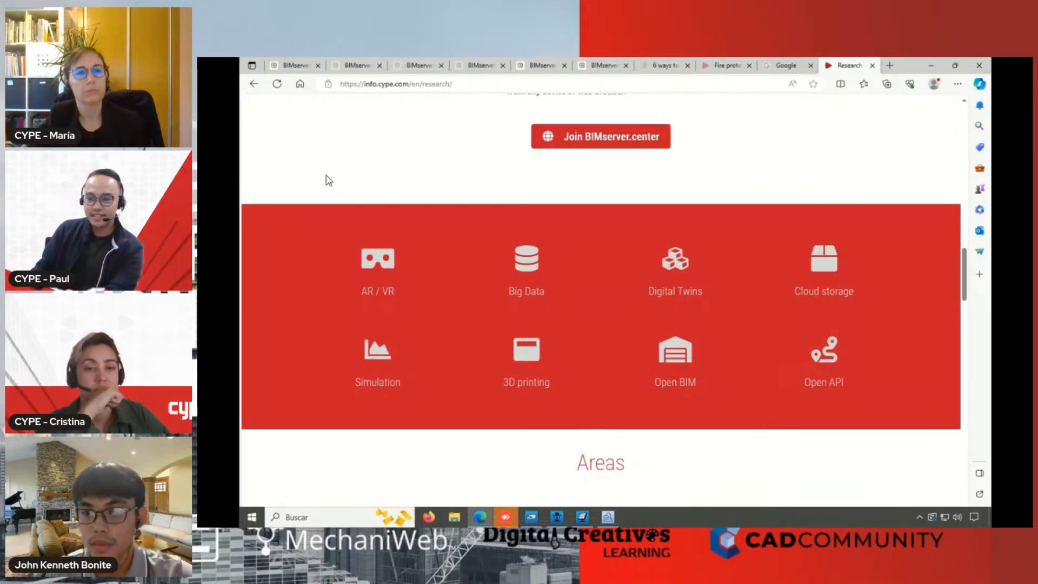
pyautogui.click(253, 85)
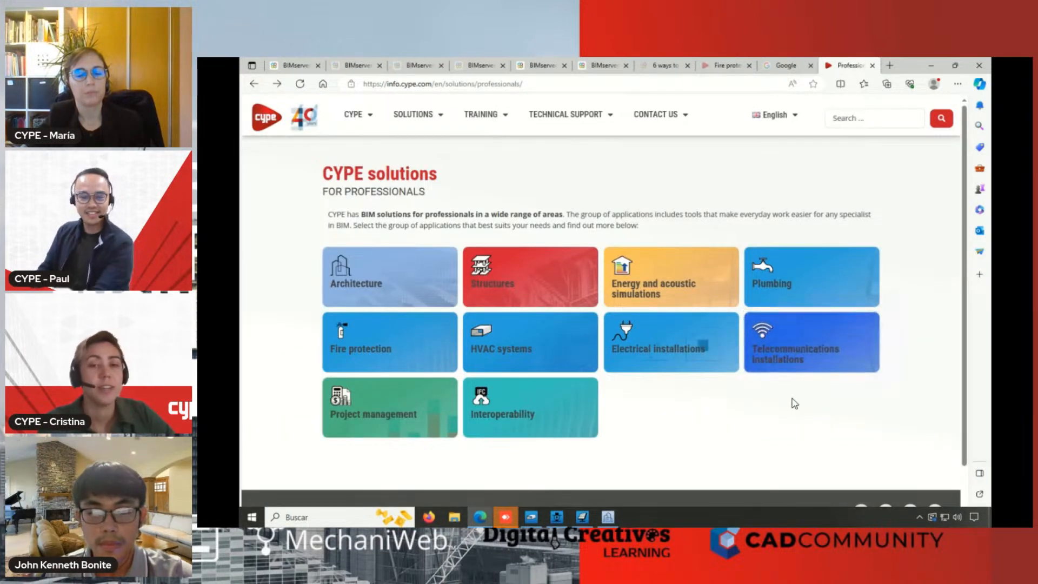
pyautogui.scroll(-1, 790, 403)
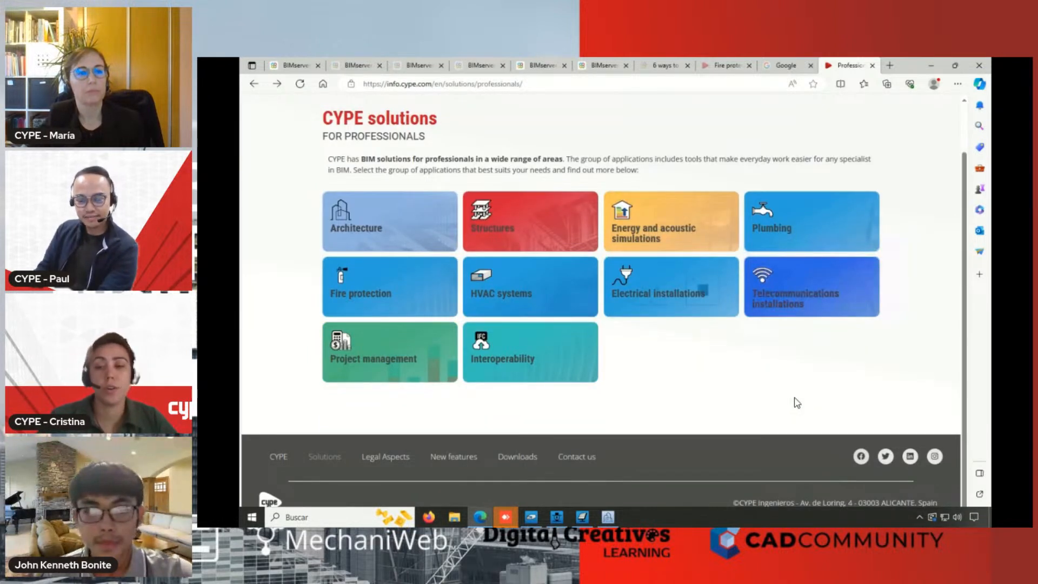